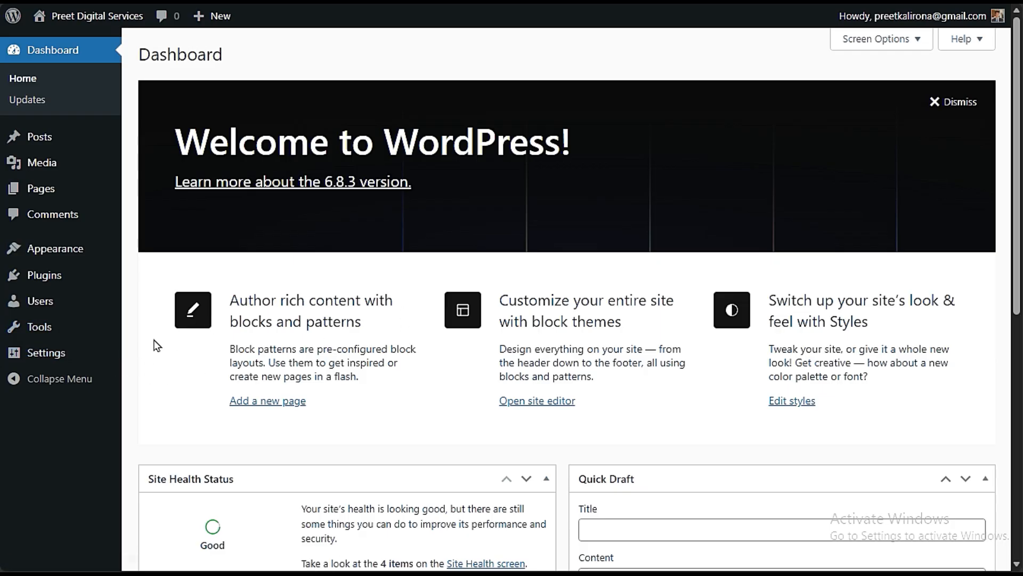
- Open the General Settings page and review the site title and tagline fields
mouse_move(27, 356)
left_click(147, 353)
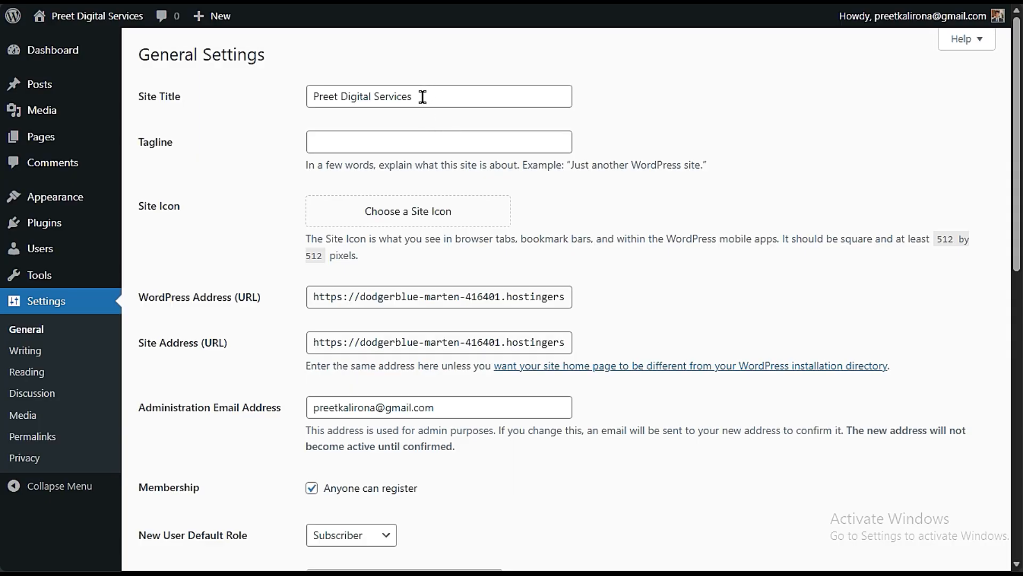
left_click_drag(423, 96, 242, 103)
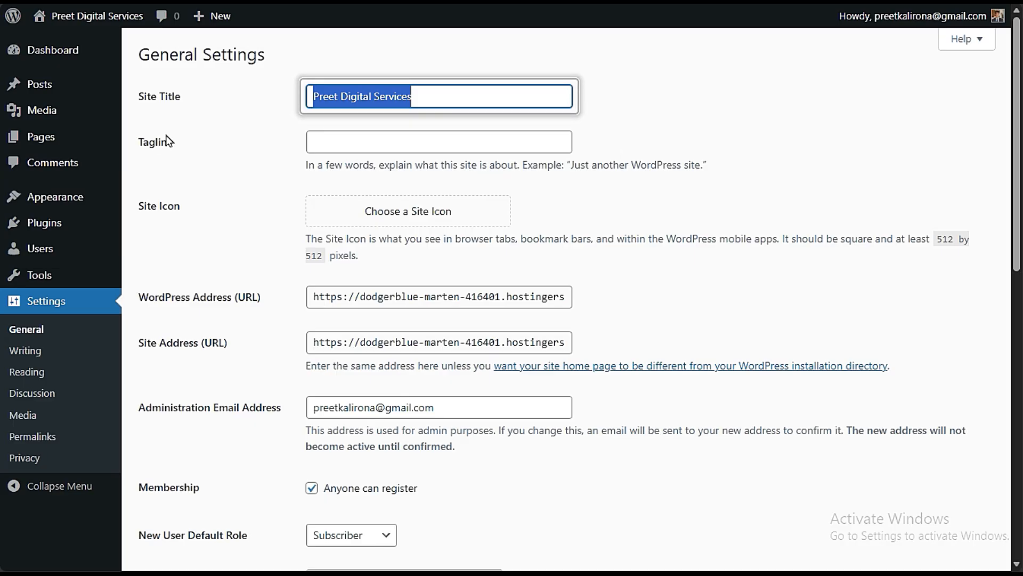
left_click(347, 142)
left_click(250, 179)
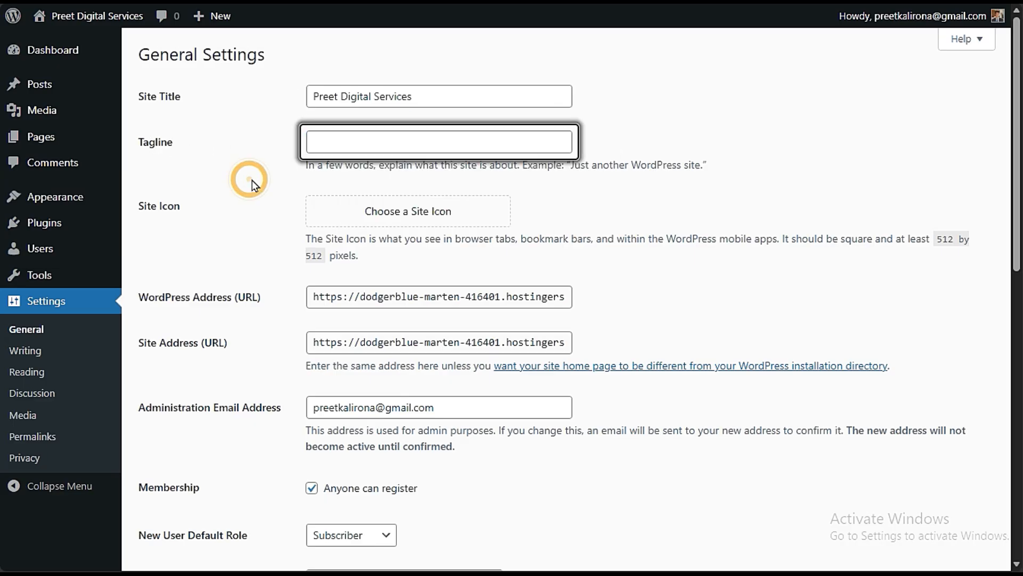
left_click(335, 143)
key("Escape")
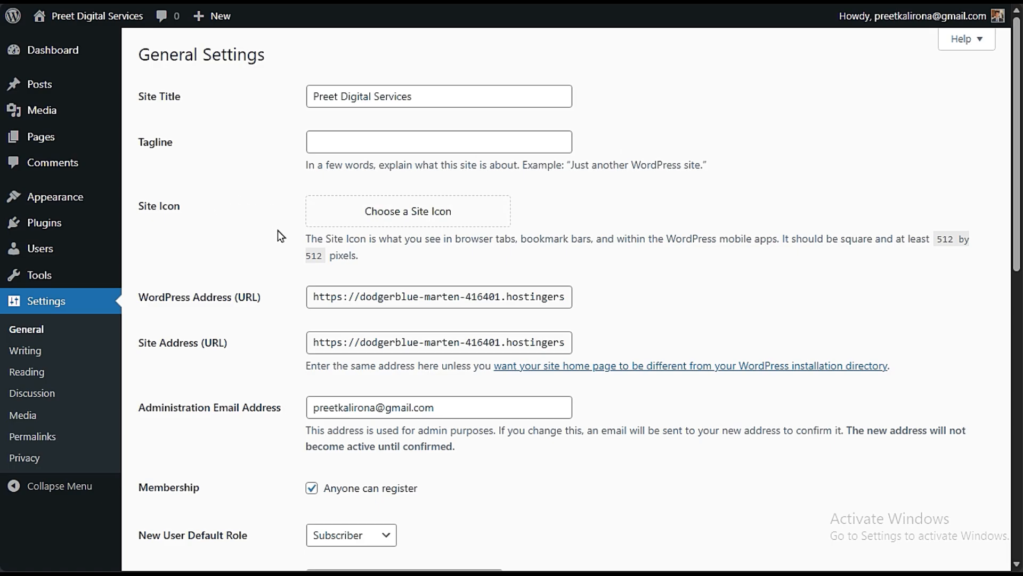
- Start choosing an image for the site icon
left_click(428, 216)
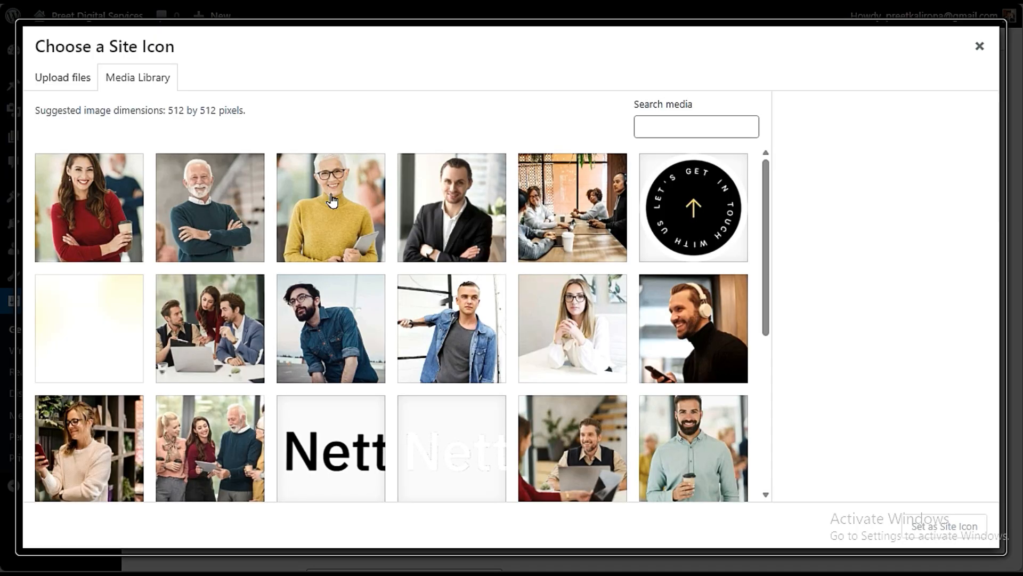
left_click(76, 81)
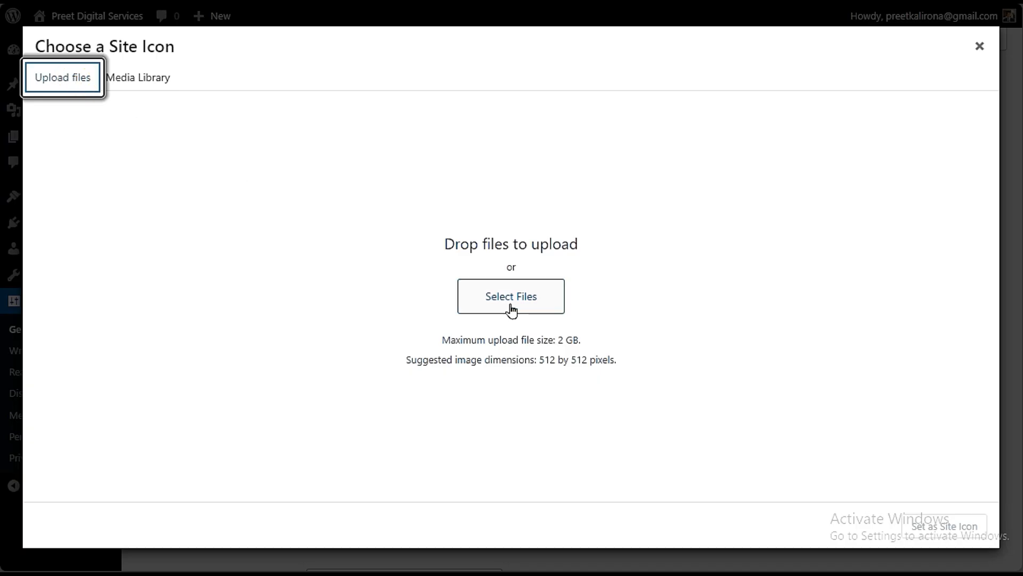
left_click(513, 292)
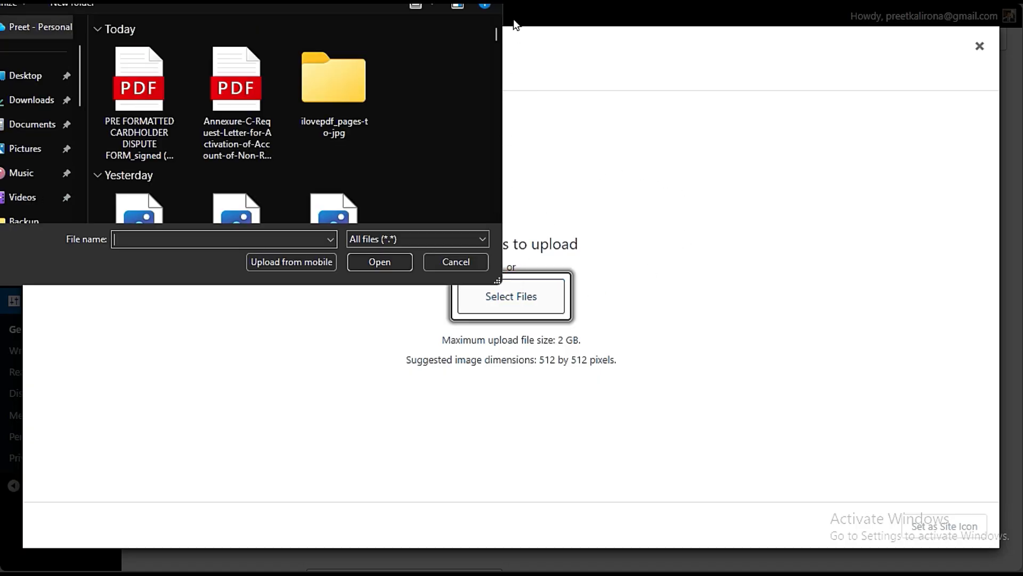
key("Escape")
left_click(152, 83)
- Use unibiz-logo-footer.png from the media library as the site icon, cropped to the beginning of the Unibiz wordmark
scroll(402, 348, "down", 5)
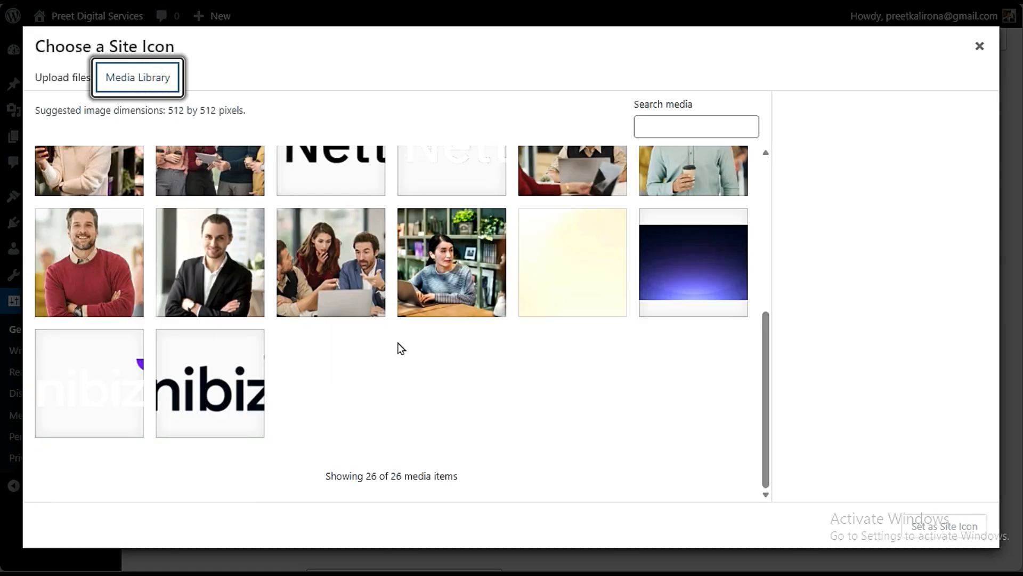
left_click(233, 400)
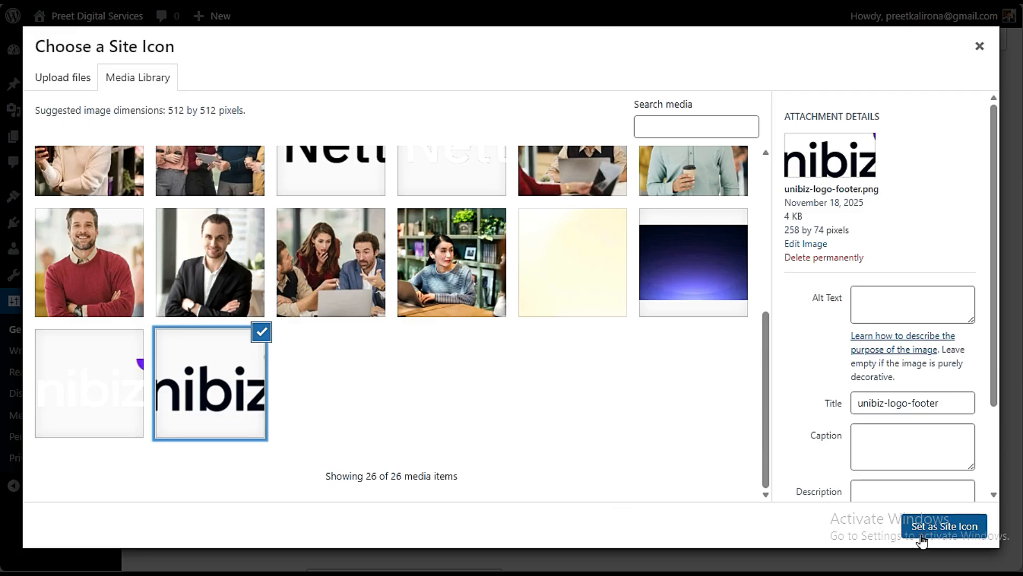
left_click(945, 536)
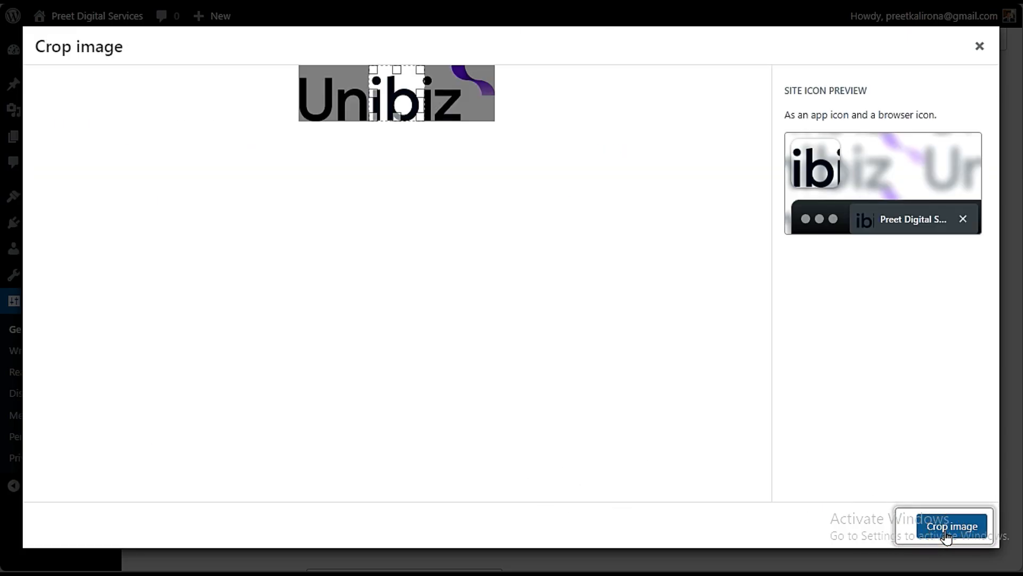
mouse_move(382, 83)
left_mouse_down()
mouse_move(402, 82)
mouse_move(334, 82)
mouse_move(367, 83)
left_mouse_up()
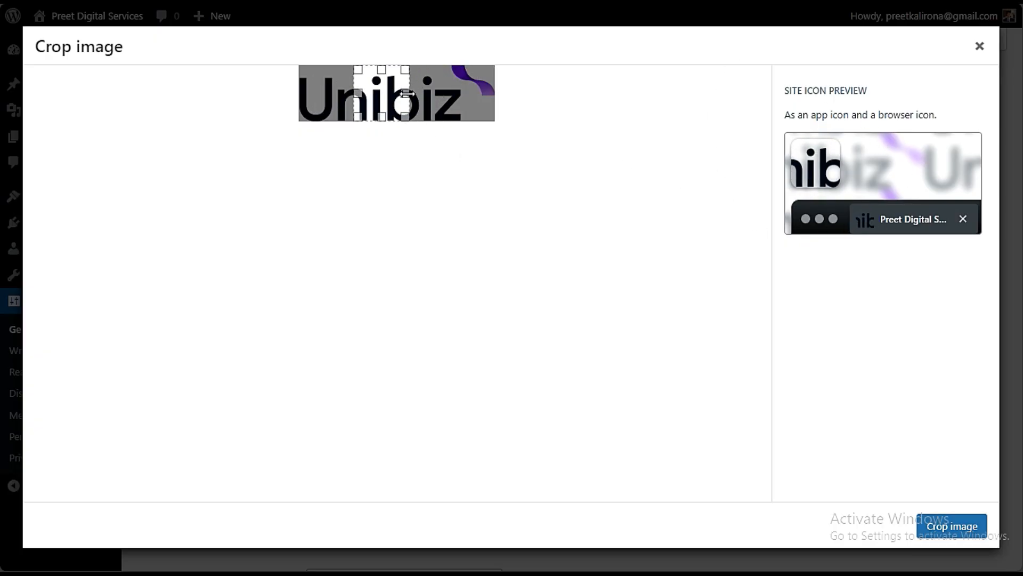
left_click_drag(376, 103, 318, 105)
left_click(931, 536)
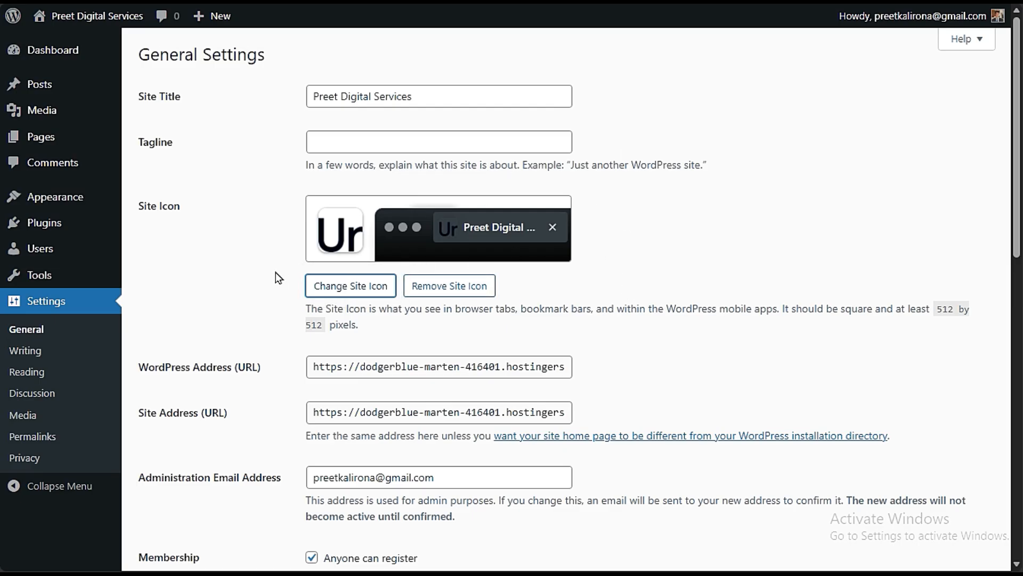
- Examine the WordPress address, site address and administration email address in the general settings
scroll(281, 284, "down", 3)
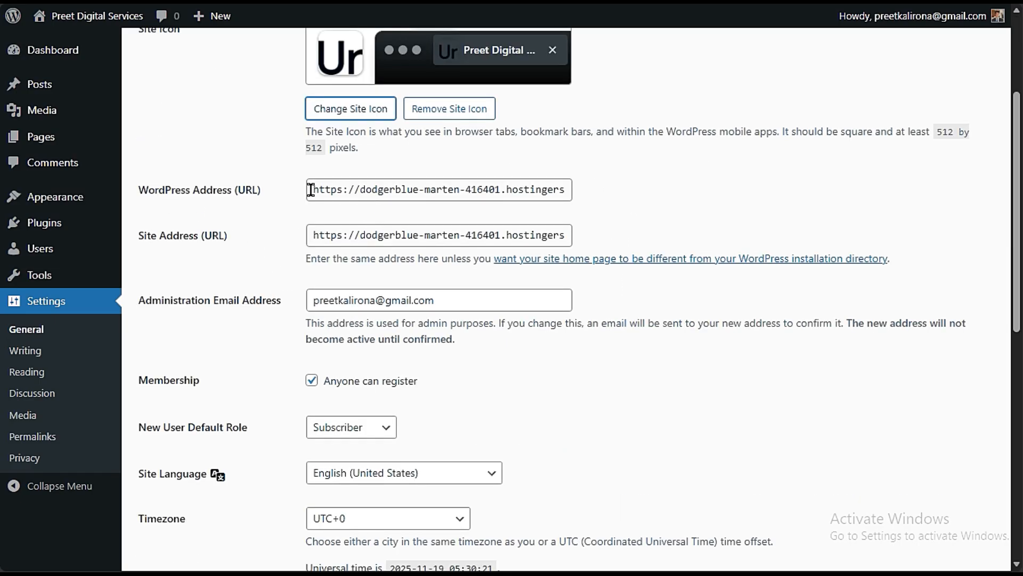
left_click_drag(312, 190, 632, 189)
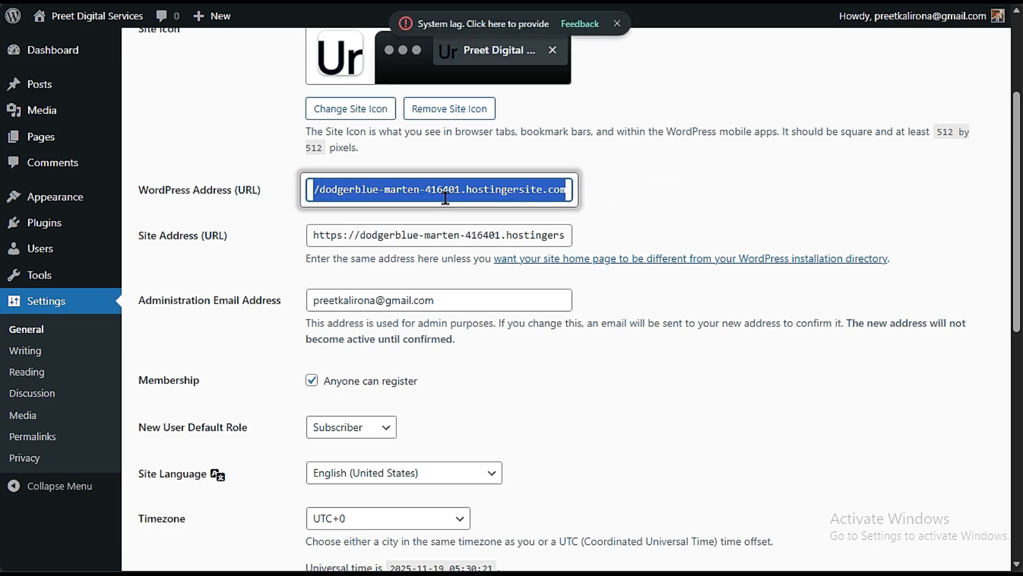
left_click_drag(482, 190, 286, 212)
left_click(336, 190)
left_click(340, 190)
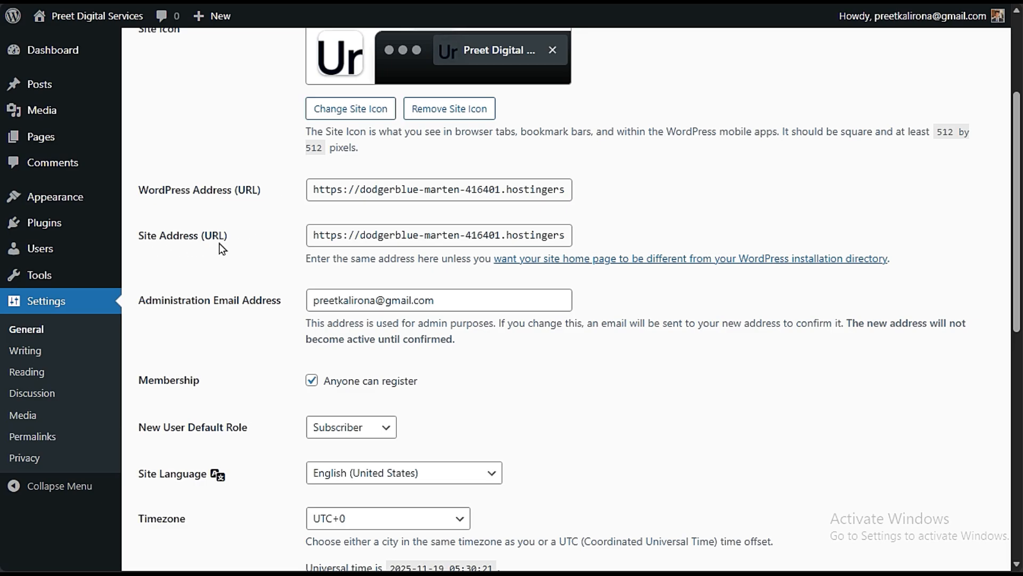
left_click_drag(326, 192, 638, 192)
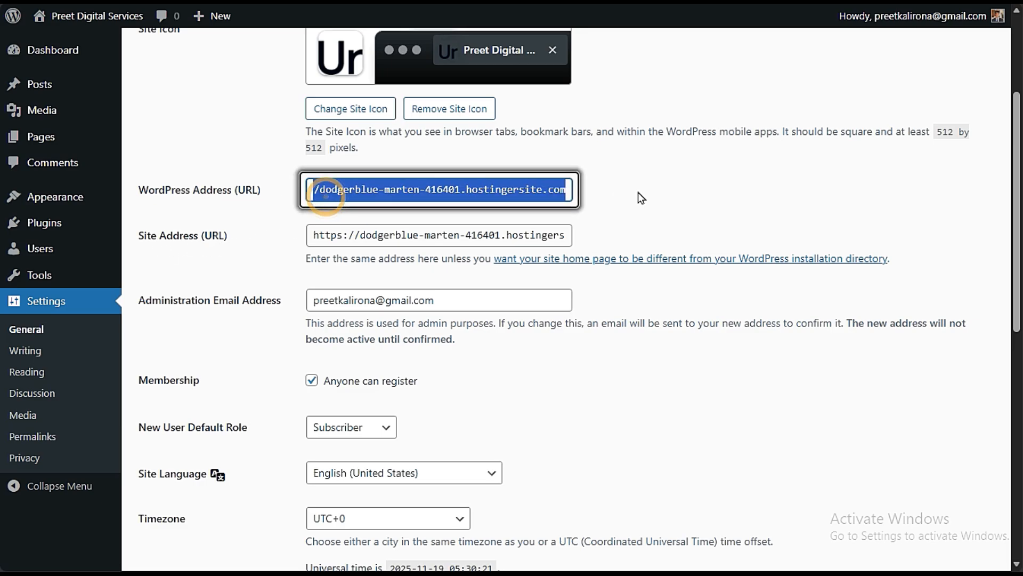
left_click(345, 234)
mouse_move(436, 235)
left_mouse_down()
mouse_move(245, 234)
mouse_move(279, 247)
mouse_move(627, 238)
left_mouse_up()
left_click(281, 248)
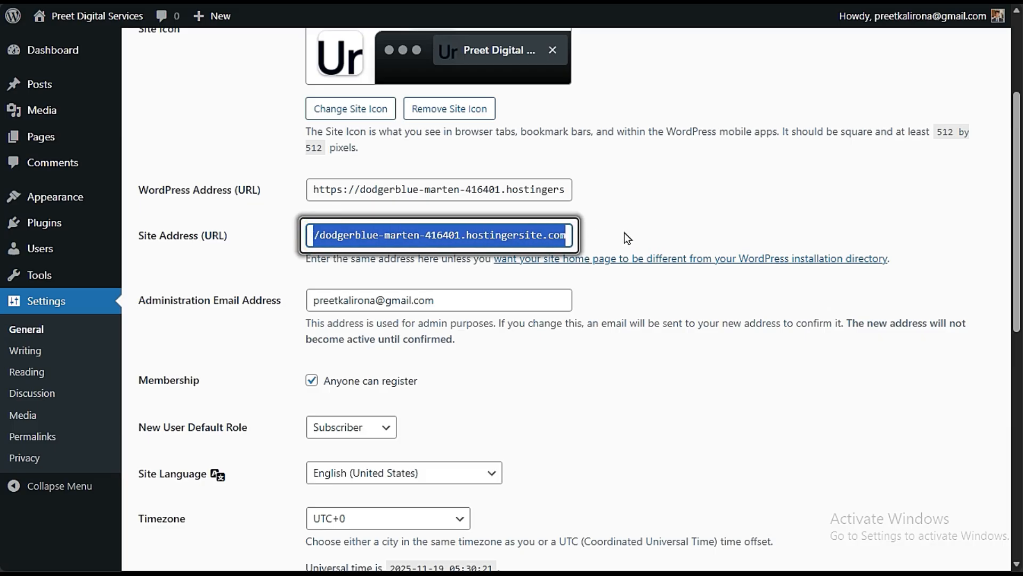
left_click(627, 233)
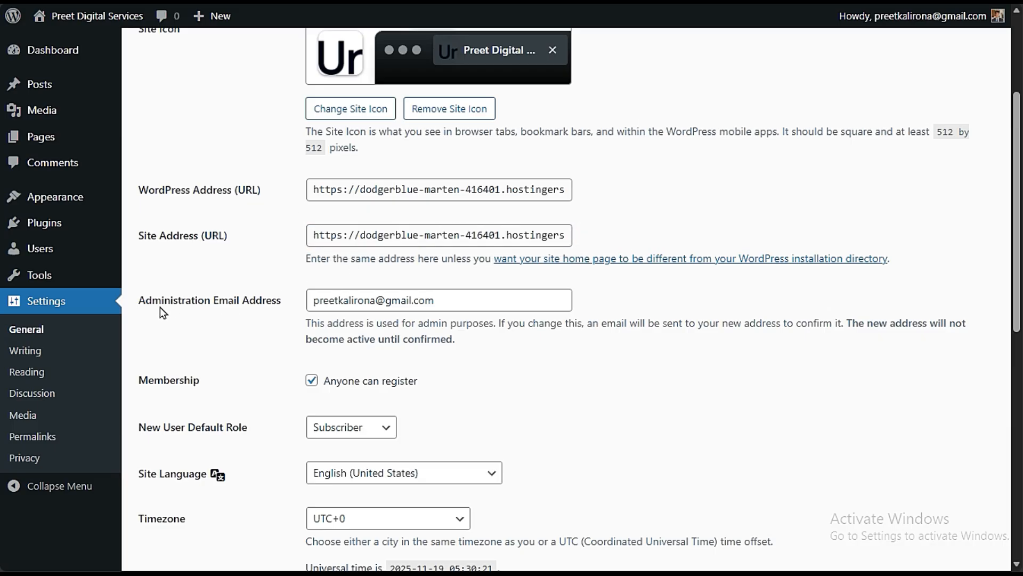
left_click_drag(449, 300, 216, 345)
left_click(215, 346)
left_click_drag(482, 300, 219, 354)
left_click(219, 354)
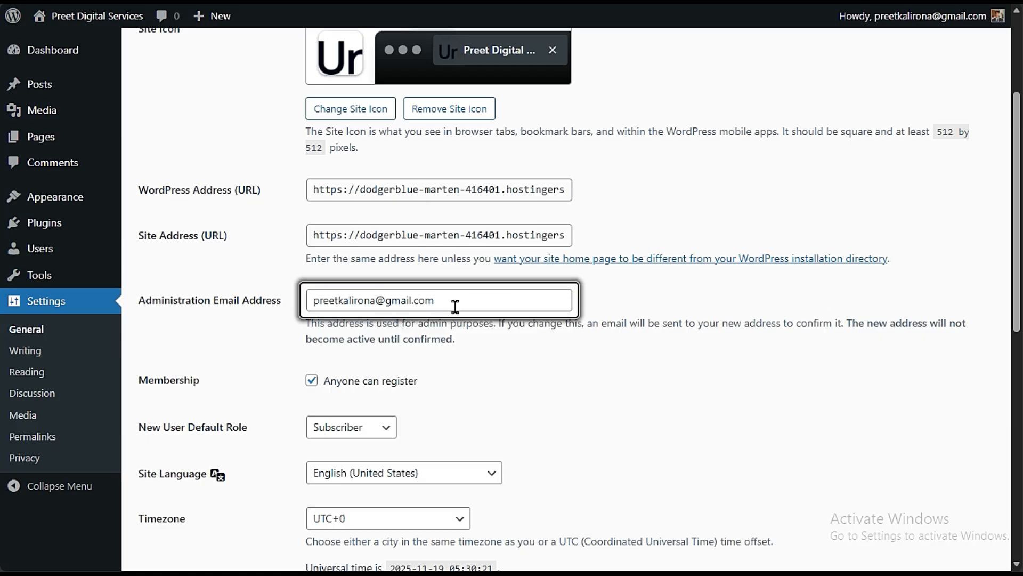
- Keep registration allowed for anyone and choose Subscriber as the default role for new users
scroll(228, 361, "down", 3)
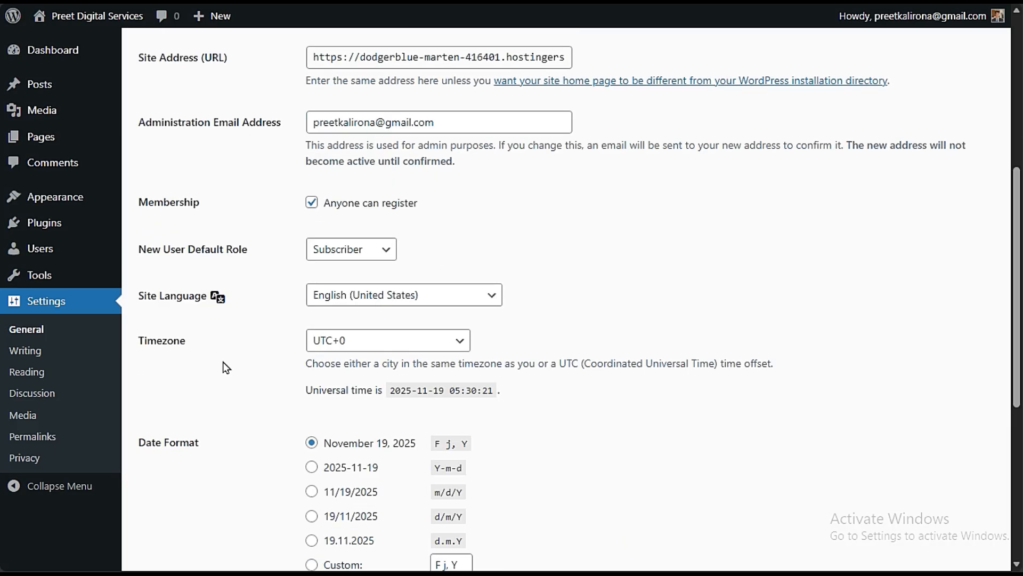
left_click(312, 208)
left_click(306, 204)
left_click(338, 250)
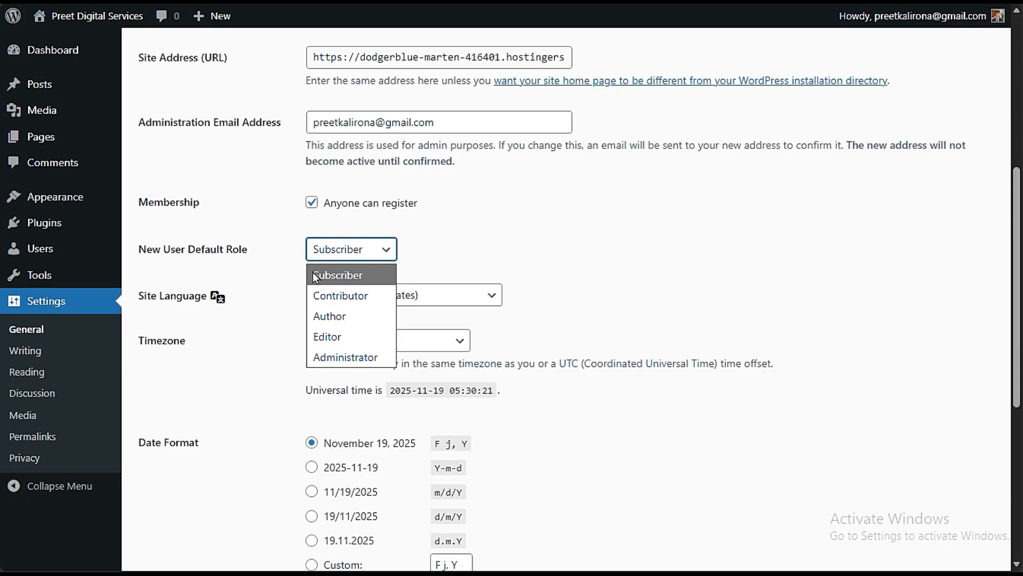
left_click(327, 274)
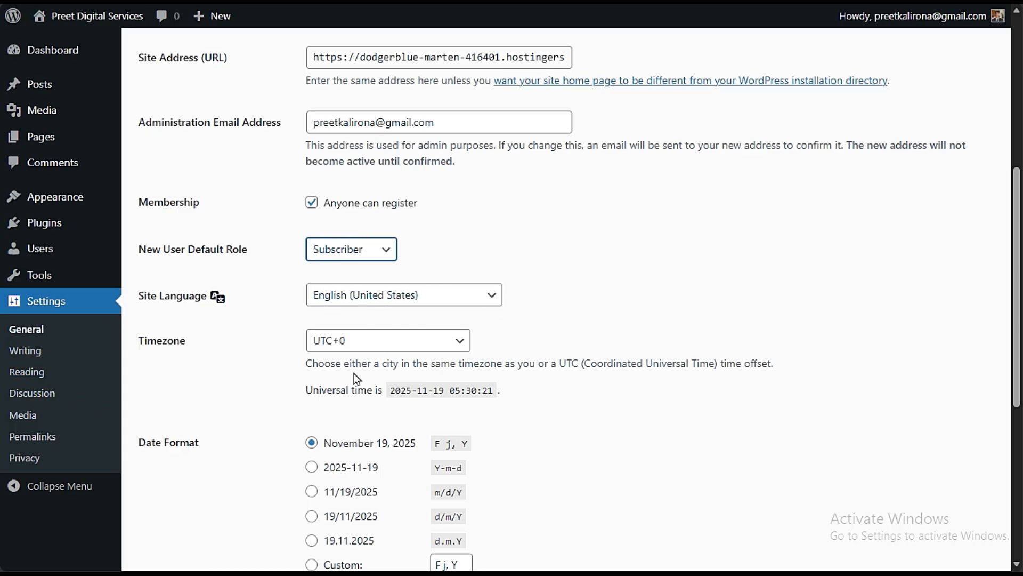
- Set the site's timezone to UTC+8:30 and save the general settings
left_click(392, 345)
scroll(375, 245, "down", 10)
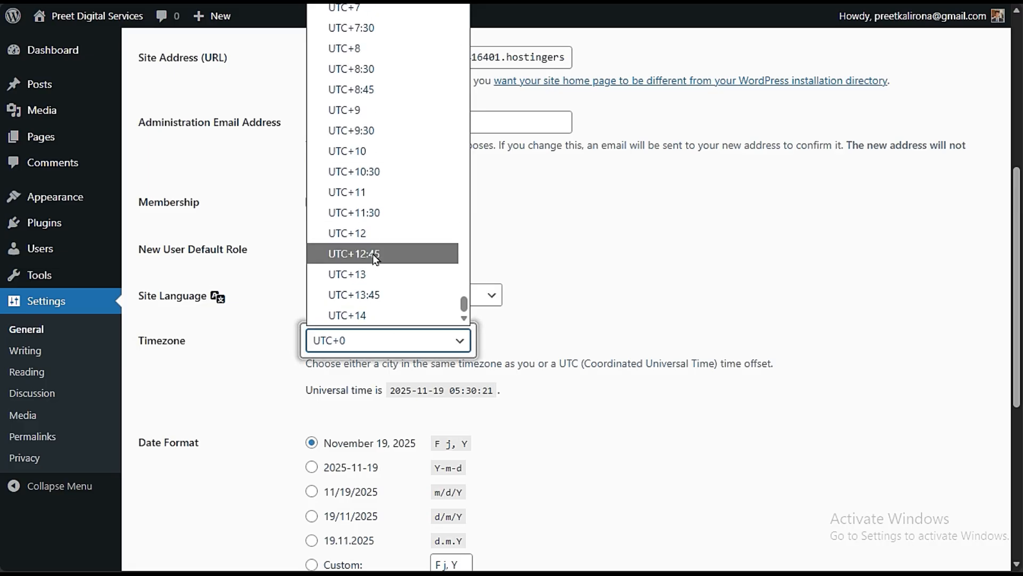
scroll(373, 273, "up", 3)
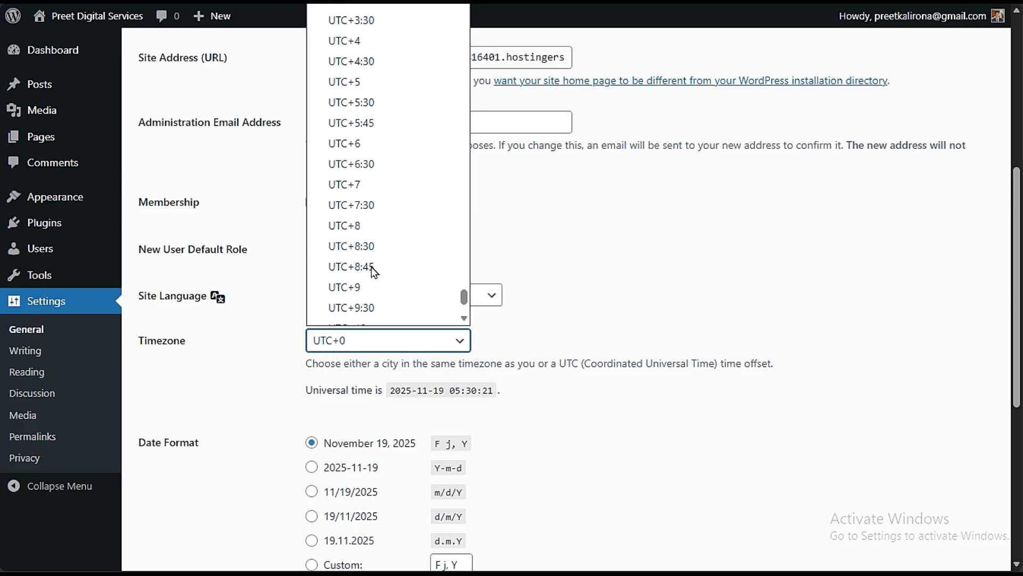
left_click(385, 246)
scroll(192, 355, "down", 3)
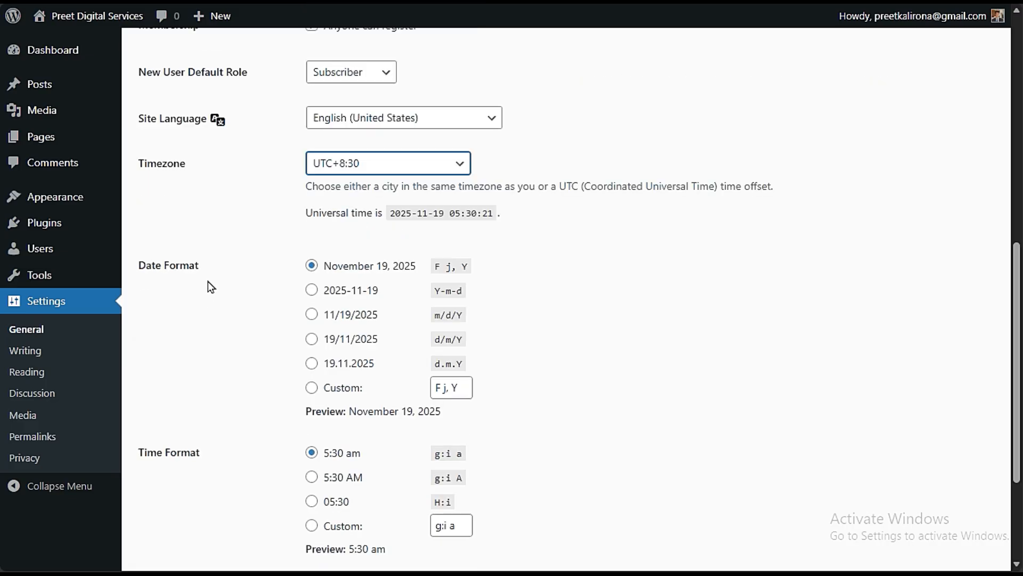
scroll(210, 286, "down", 3)
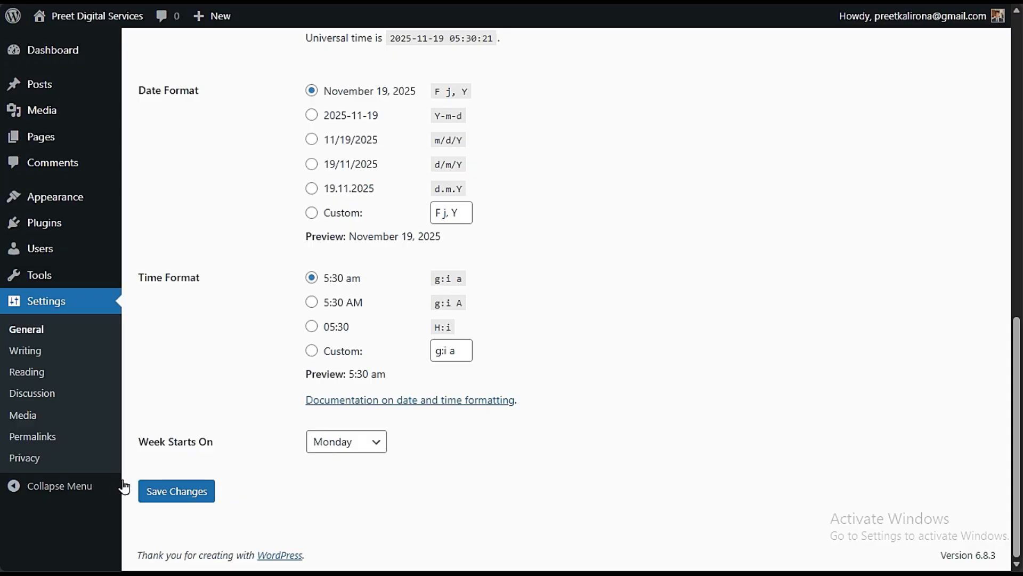
left_click(181, 494)
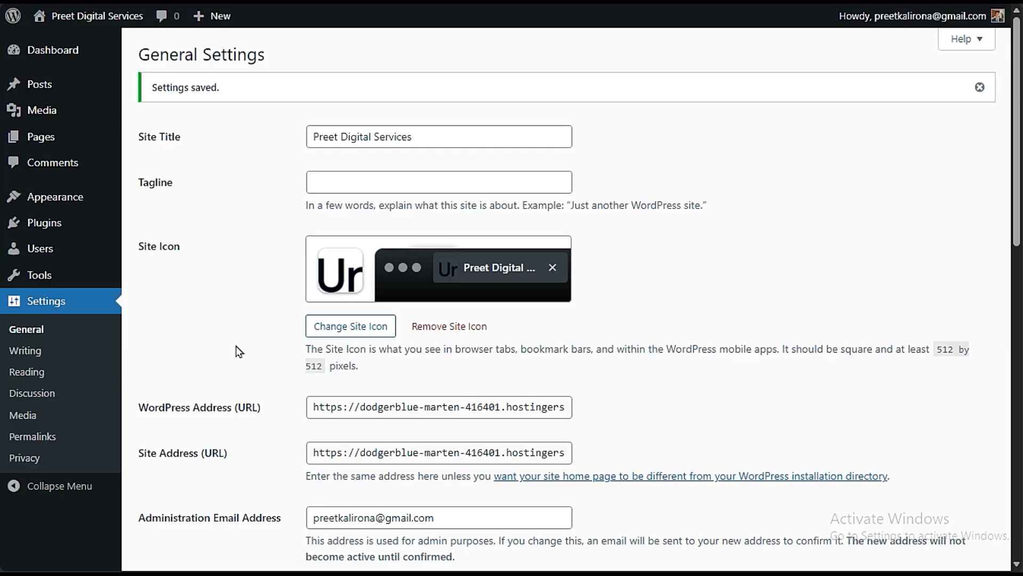
- Go to the site's installed themes and open the Add Themes page
mouse_move(48, 198)
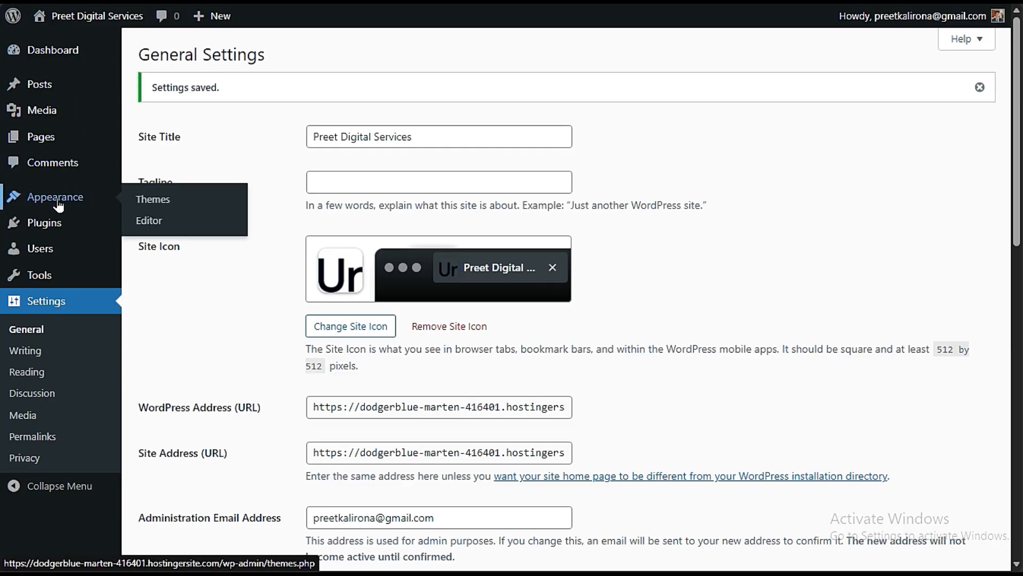
left_click(140, 199)
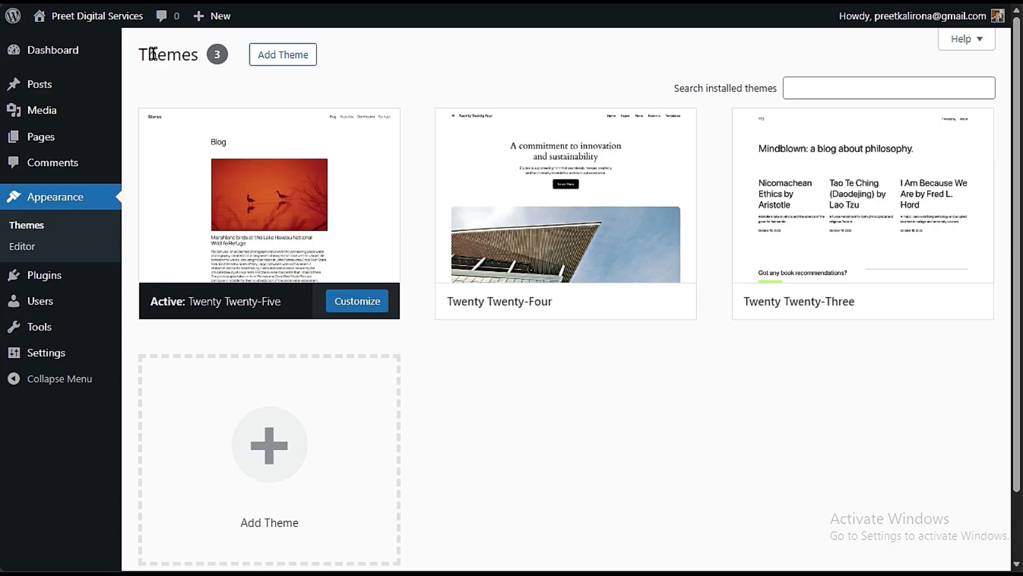
left_click(266, 58)
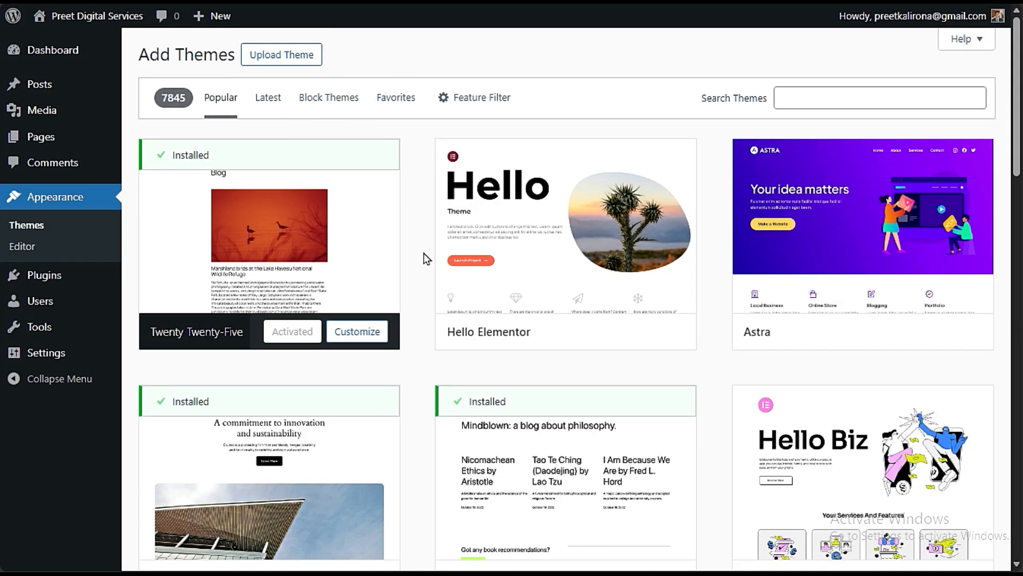
- Browse the popular themes and search the theme directory for "BOSA"
scroll(430, 359, "down", 10)
scroll(424, 363, "down", 8)
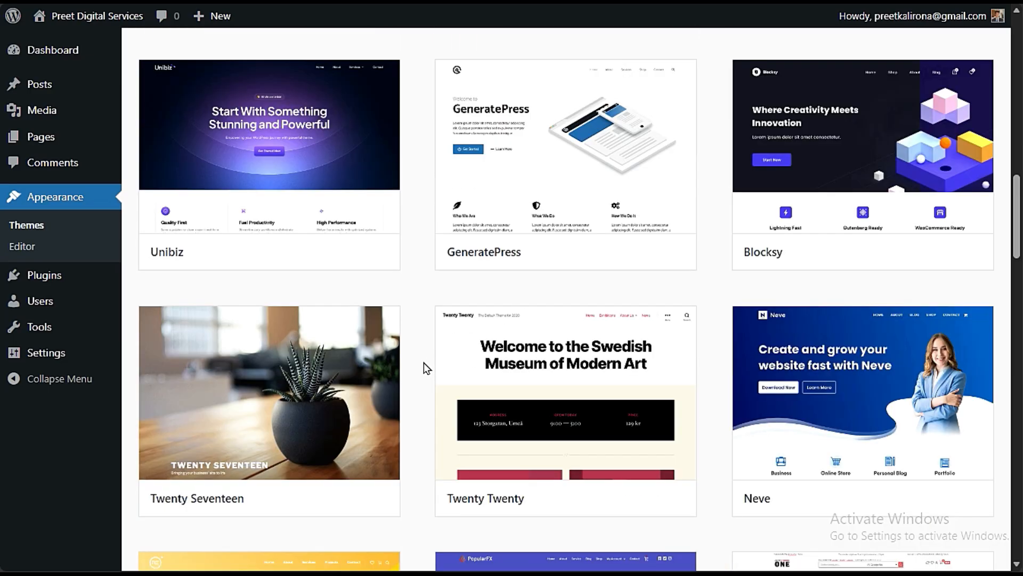
scroll(418, 369, "down", 4)
scroll(417, 374, "up", 8)
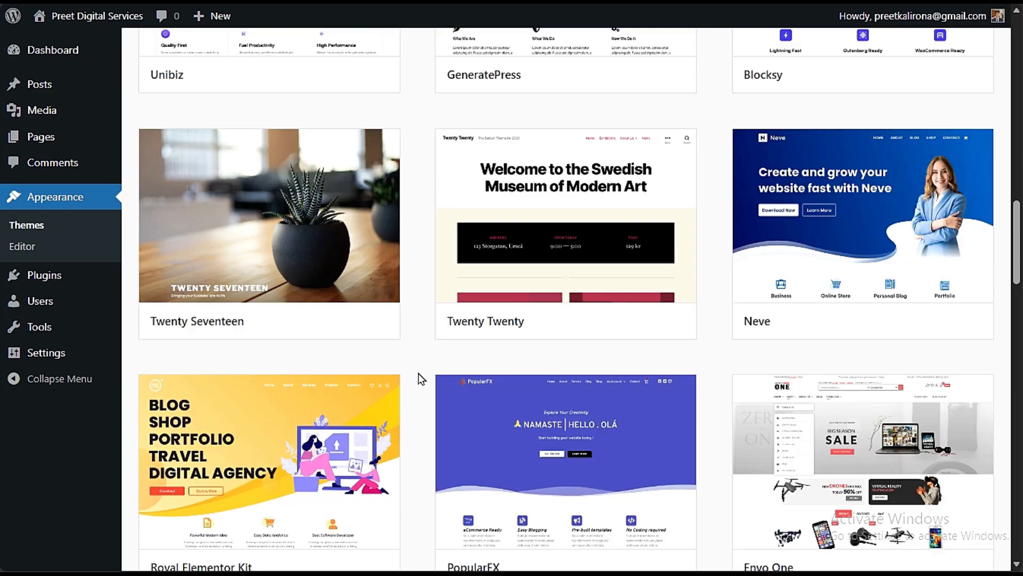
scroll(418, 373, "up", 16)
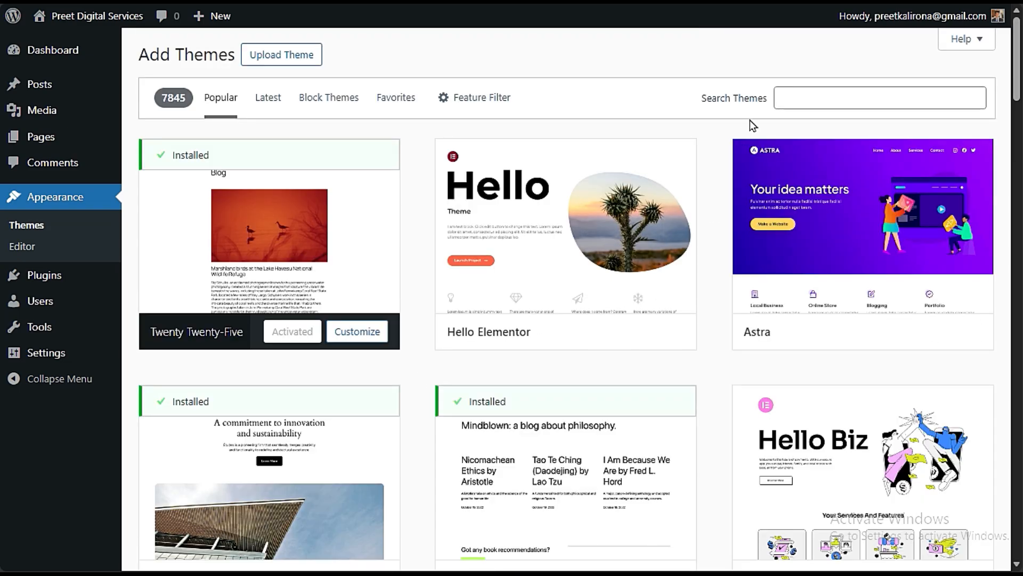
left_click(818, 97)
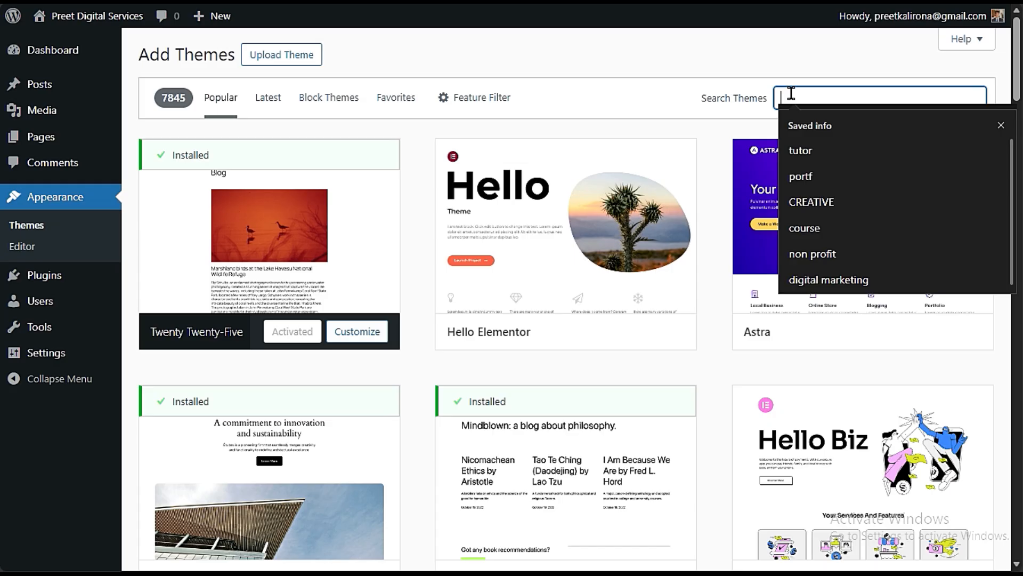
type("B")
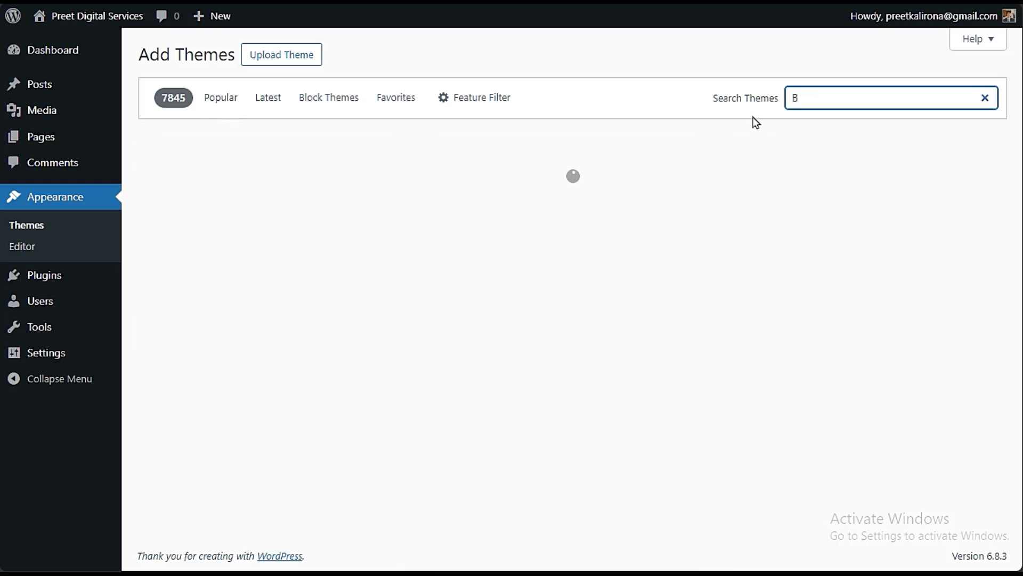
type("OSA")
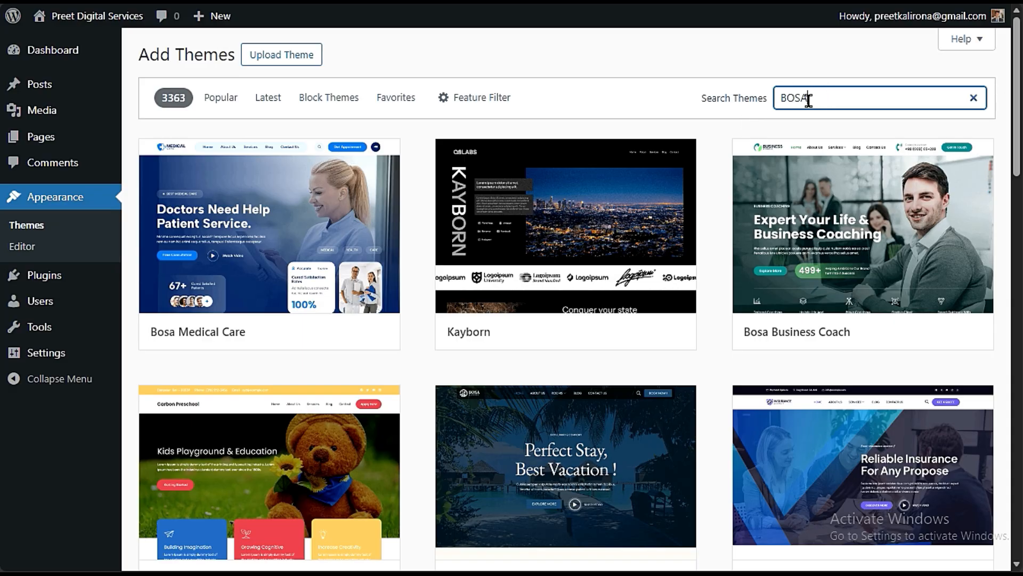
- Look through the Bosa themes and narrow the theme search to "BOSA CREATIVE"
scroll(708, 354, "down", 6)
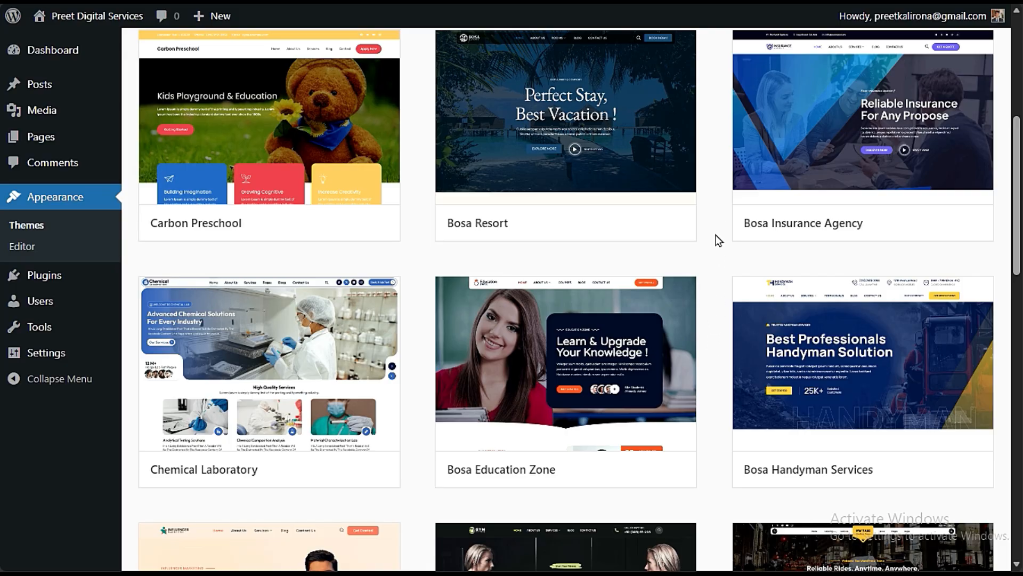
scroll(699, 379, "down", 12)
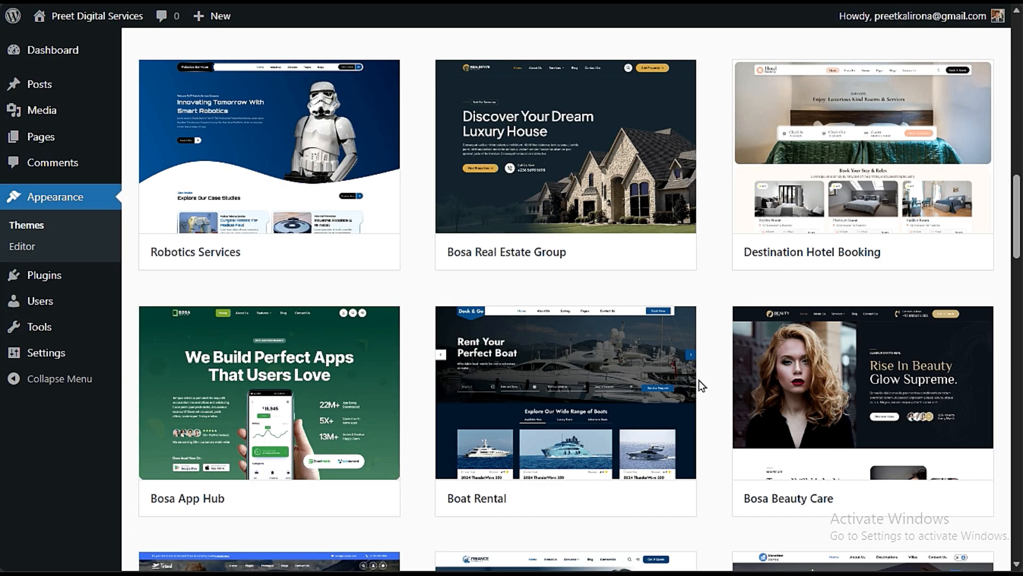
scroll(699, 379, "down", 20)
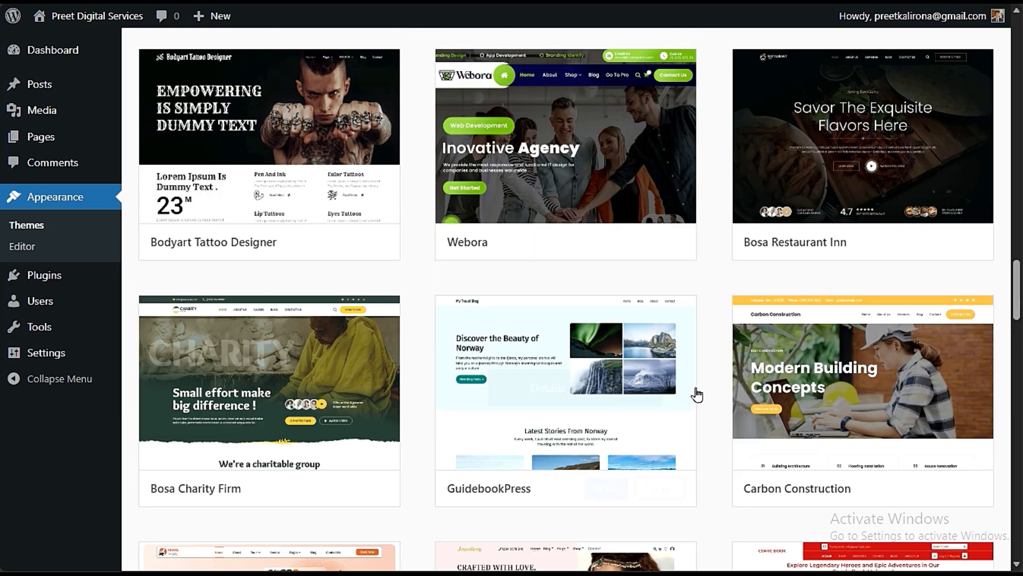
scroll(697, 395, "down", 18)
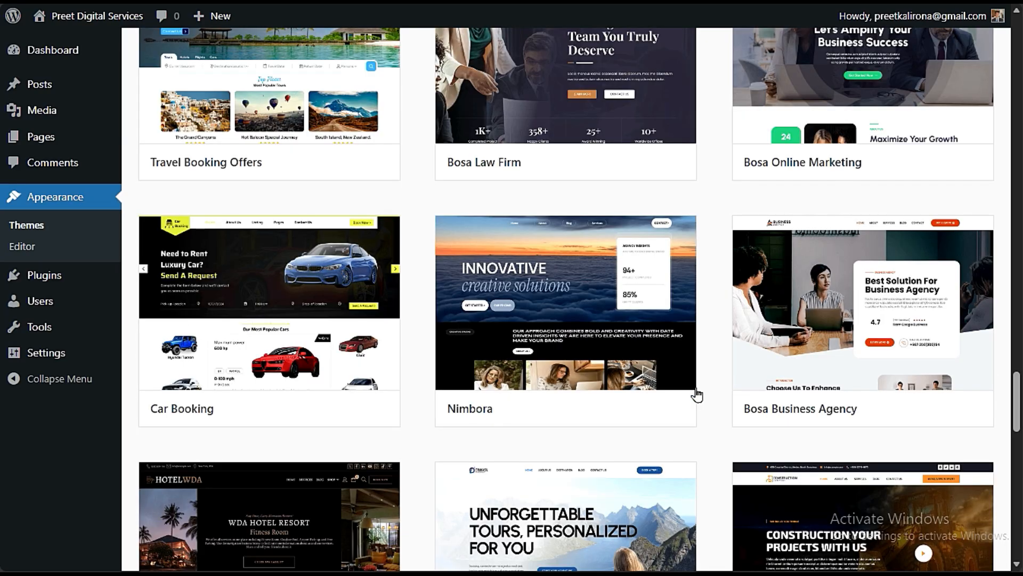
scroll(697, 395, "down", 15)
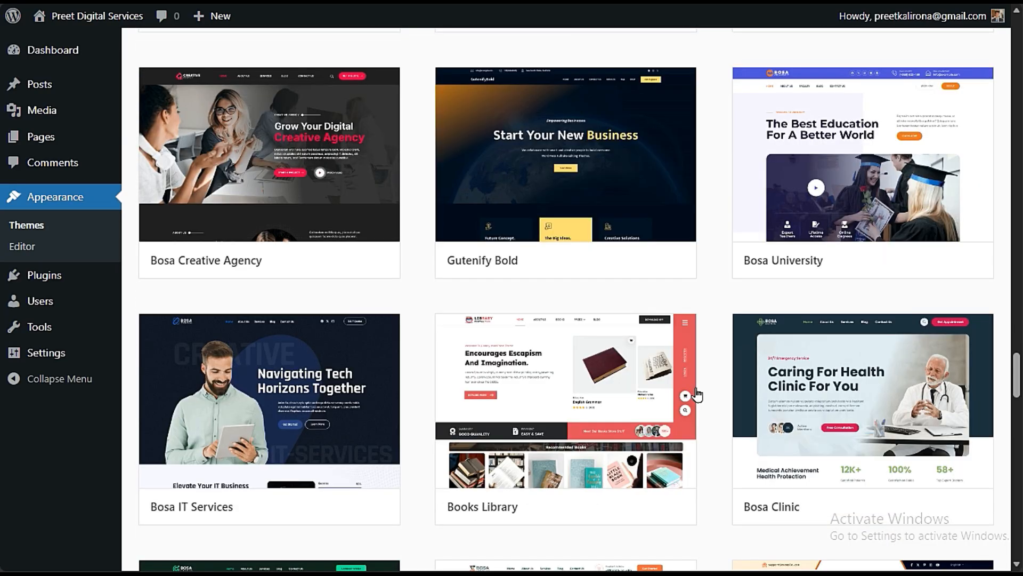
scroll(698, 395, "up", 3)
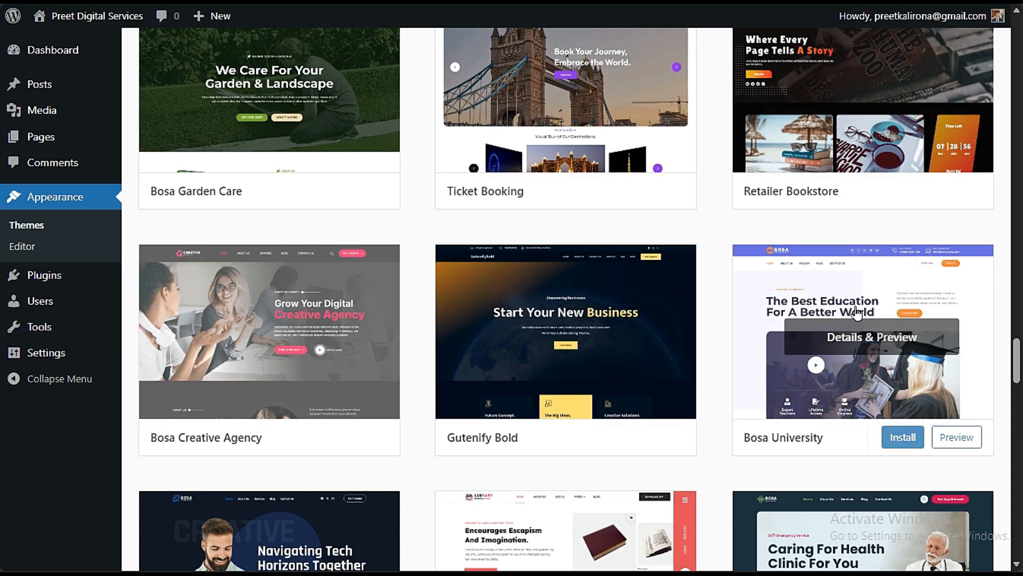
scroll(857, 313, "up", 20)
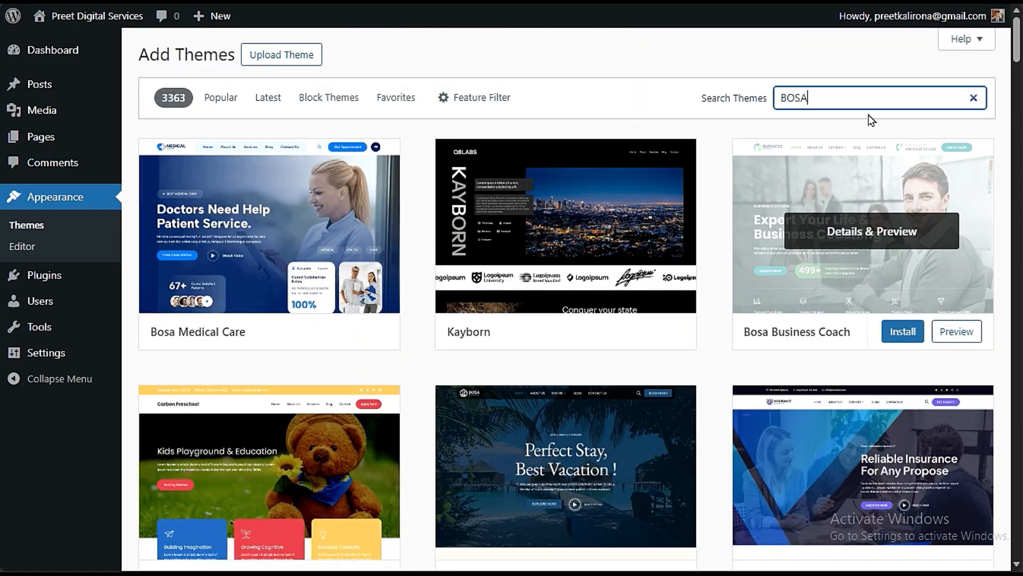
type("CREATIC")
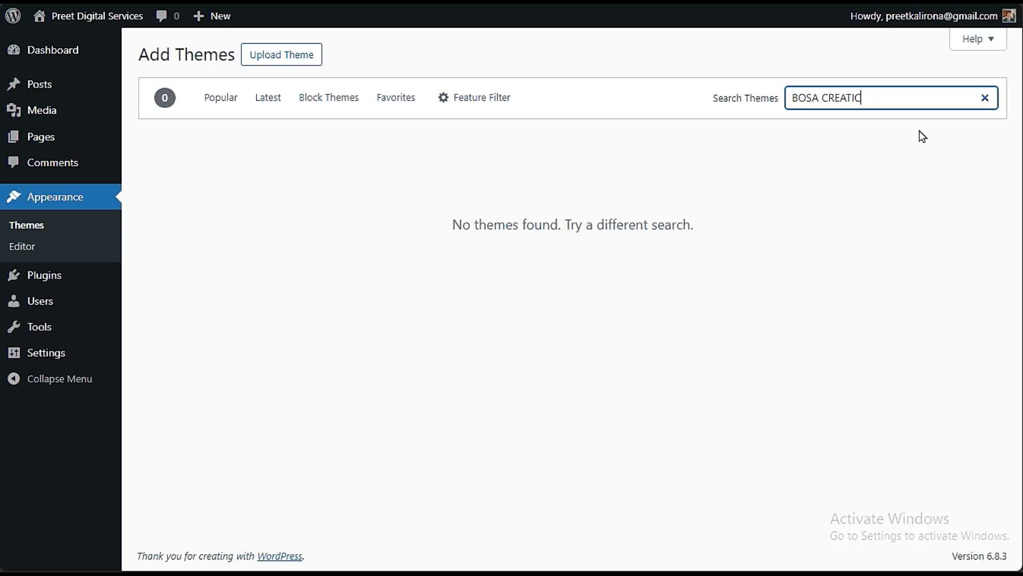
key("BackSpace")
type("VE")
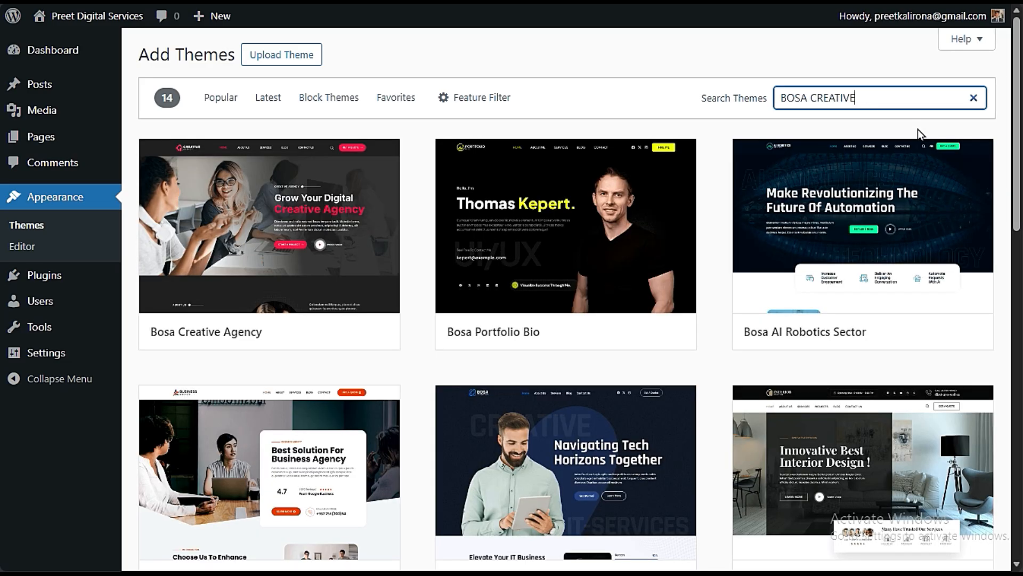
- Install and activate the Bosa Creative Agency theme
mouse_move(327, 242)
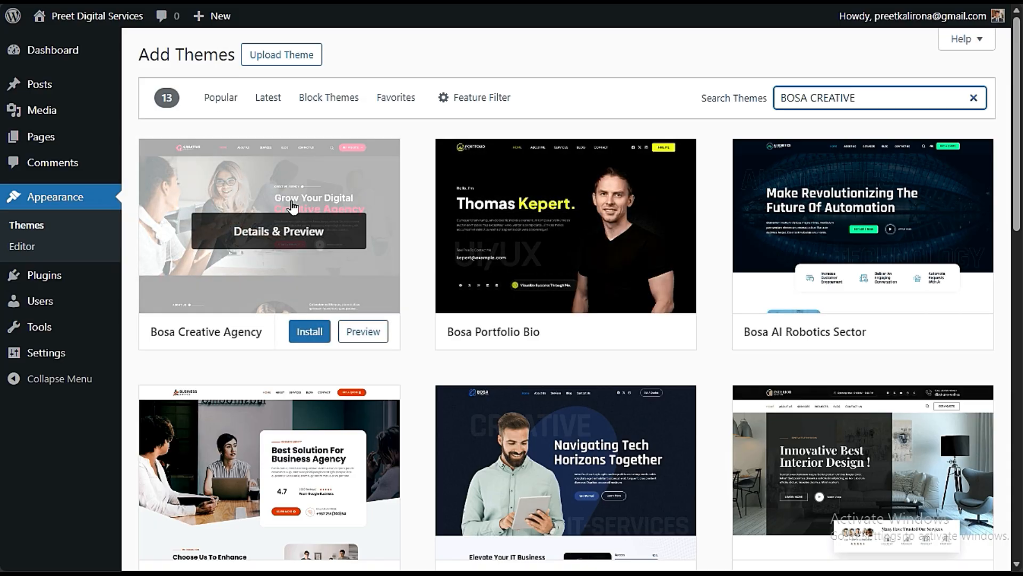
mouse_move(276, 277)
left_click(315, 331)
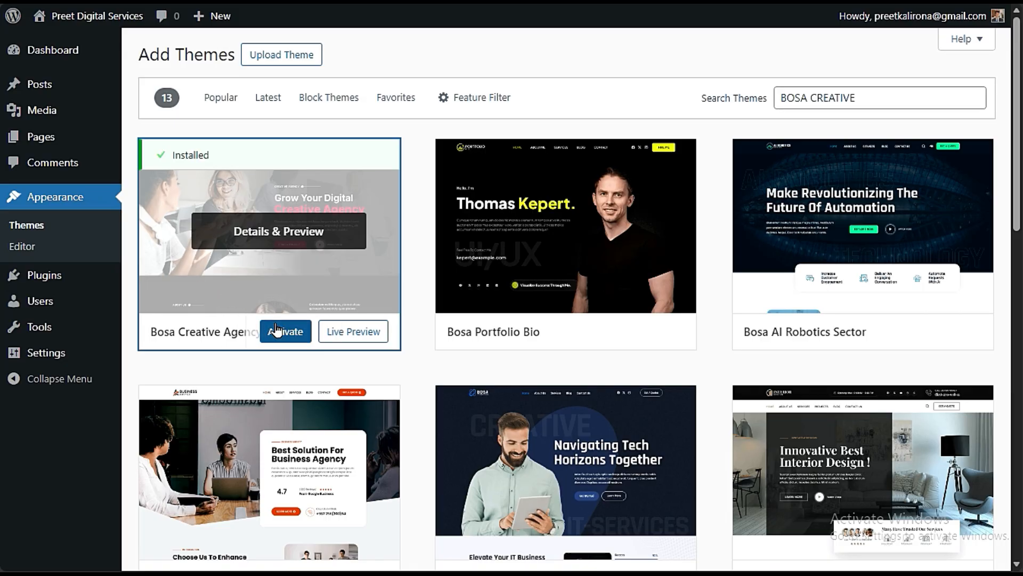
left_click(277, 330)
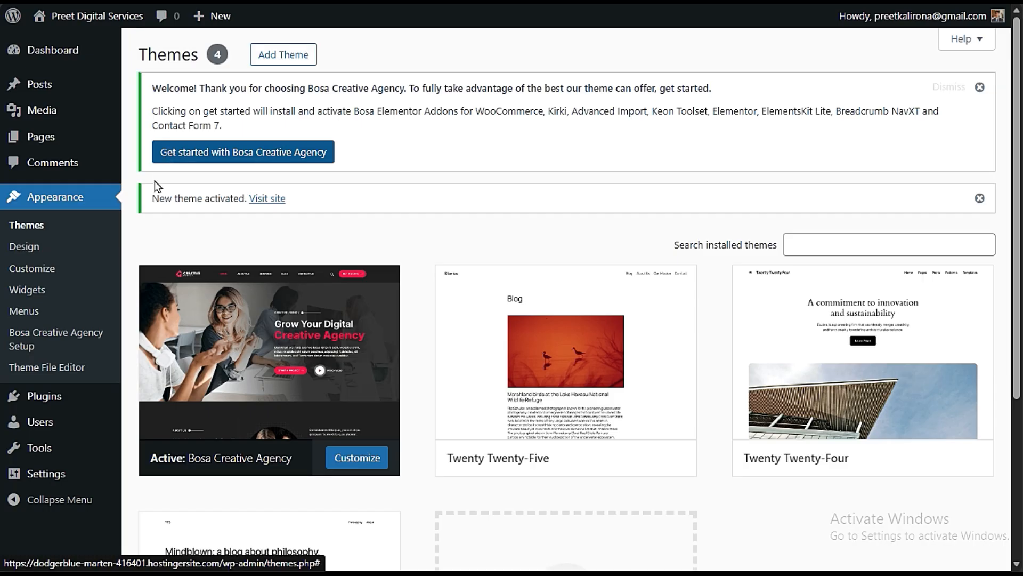
- Run the Bosa Creative Agency get-started setup to install its companion plugins, and read the list of plugins it includes
left_click(245, 153)
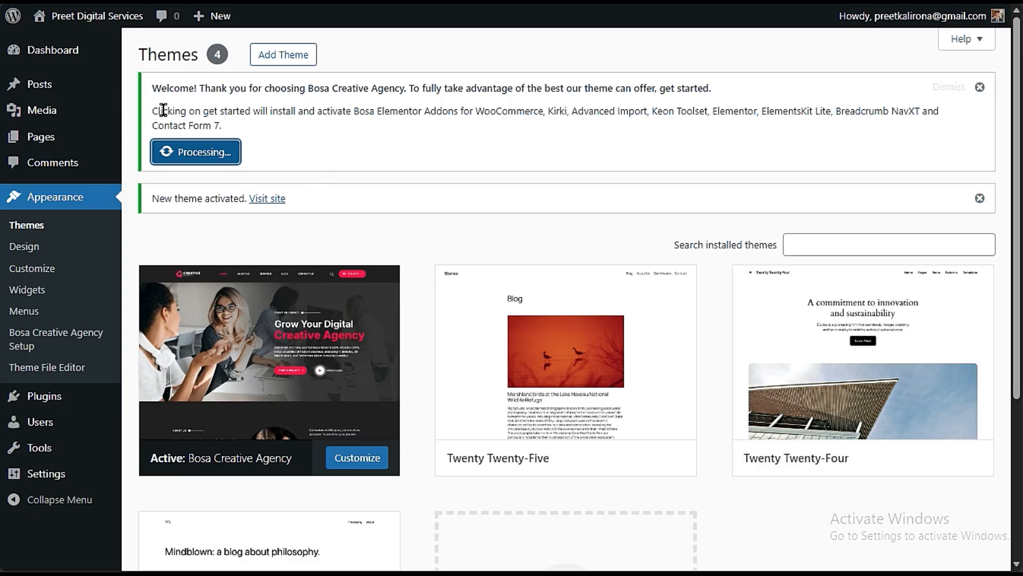
left_click_drag(163, 111, 668, 103)
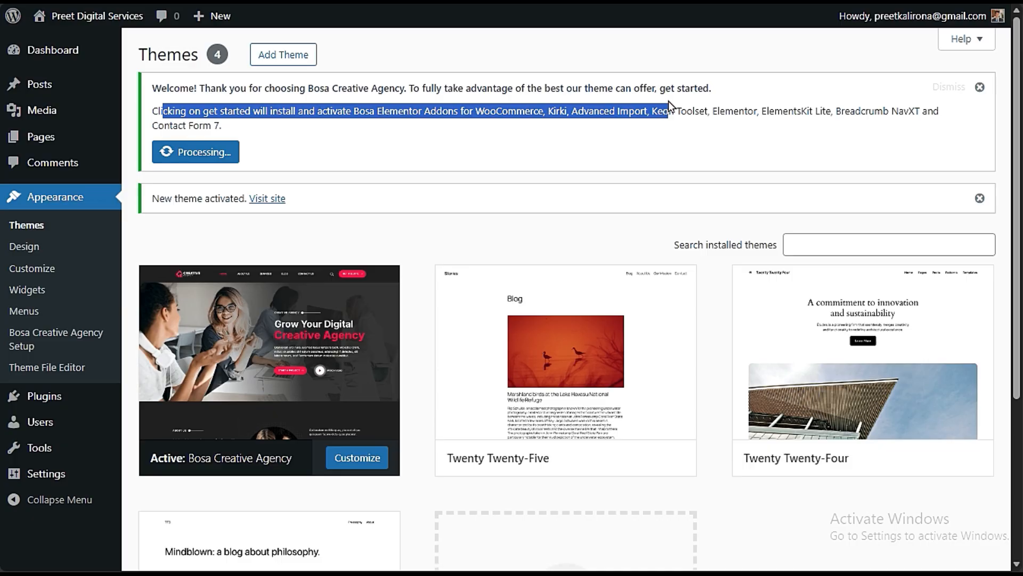
left_click(448, 113)
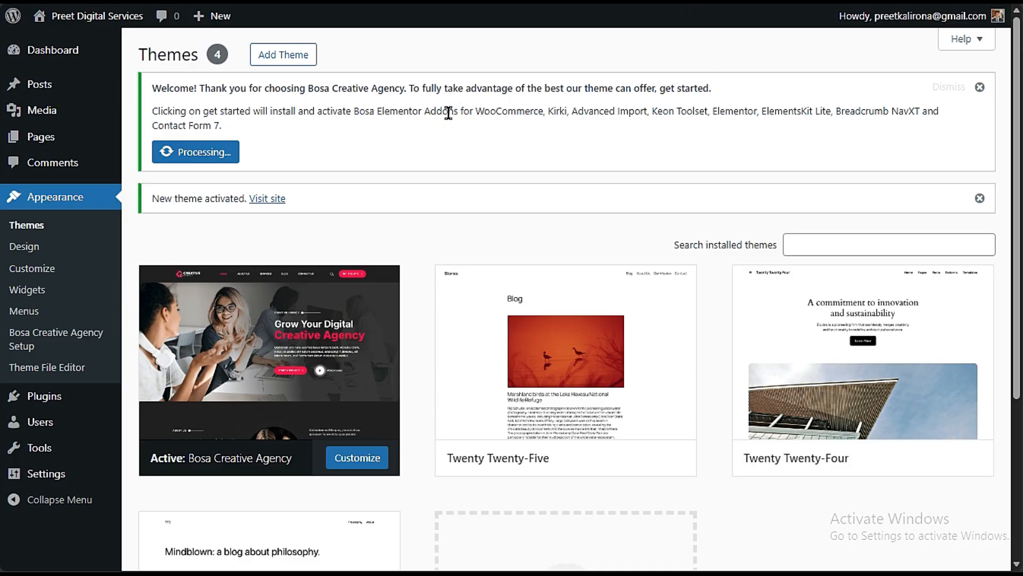
triple_click(448, 113)
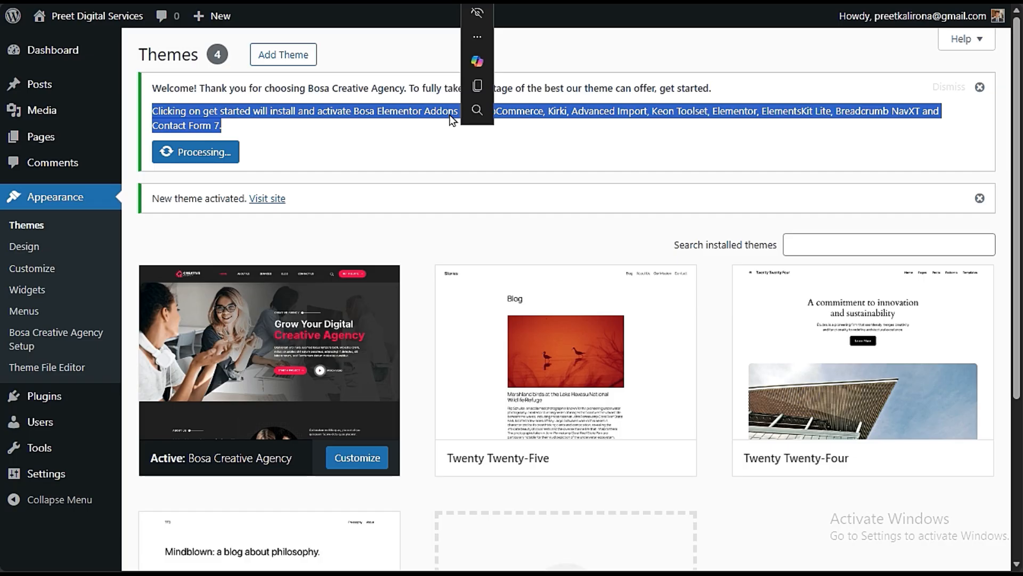
left_click(434, 110)
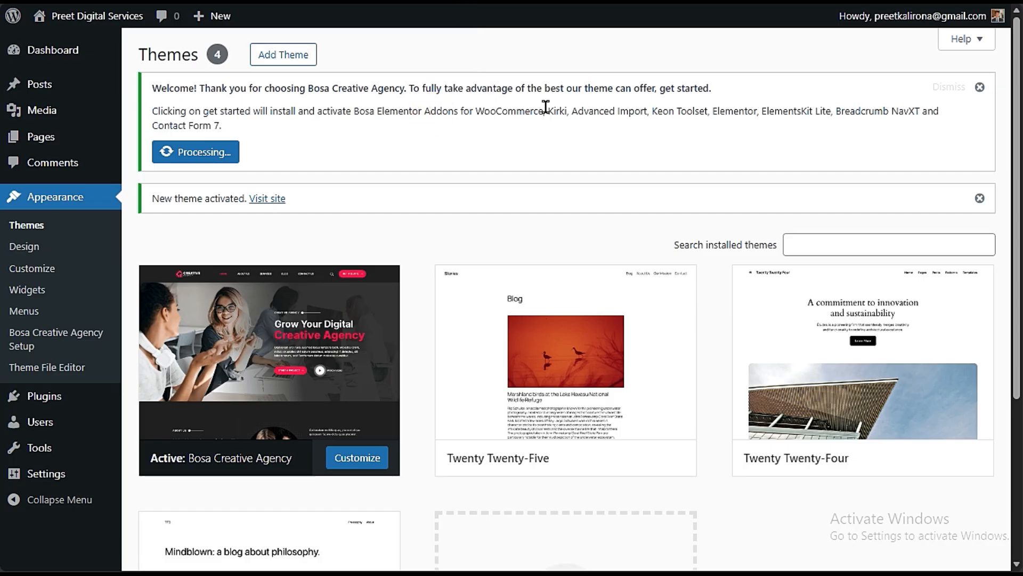
left_click_drag(649, 111, 573, 112)
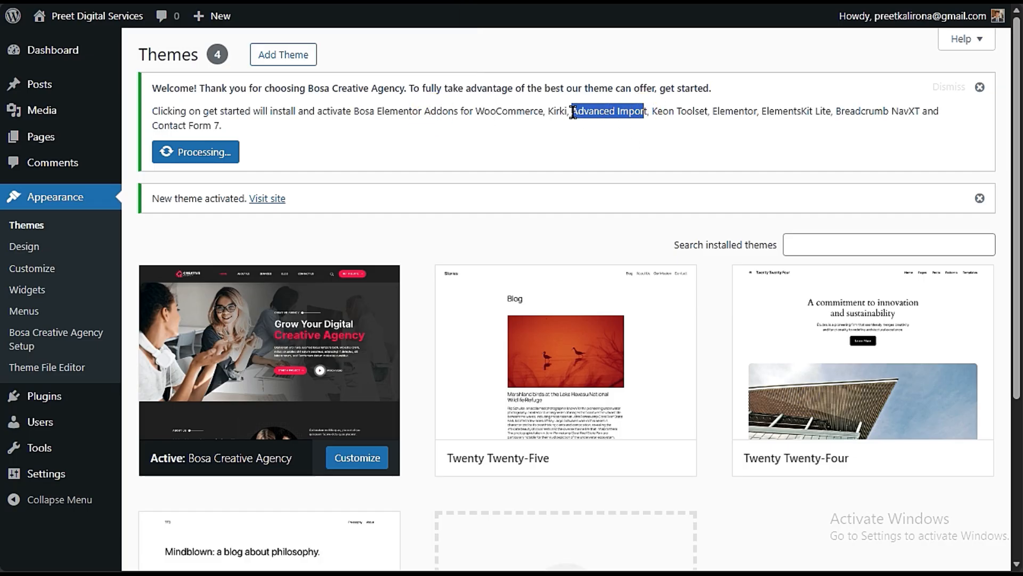
left_click(773, 112)
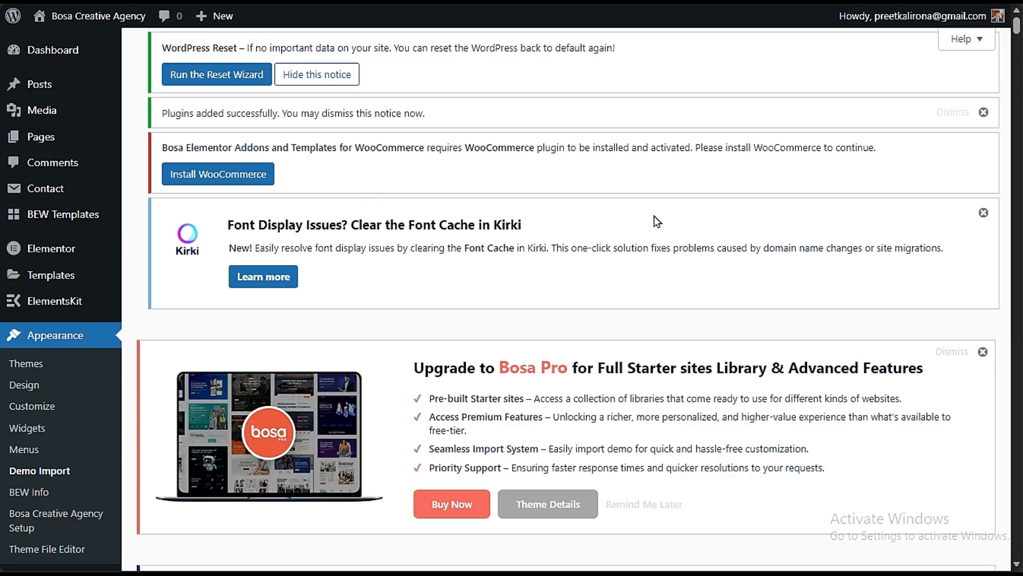
- Go to the Bosa Creative Agency Setup page and examine which of its recommended plugins are active
scroll(360, 188, "down", 3)
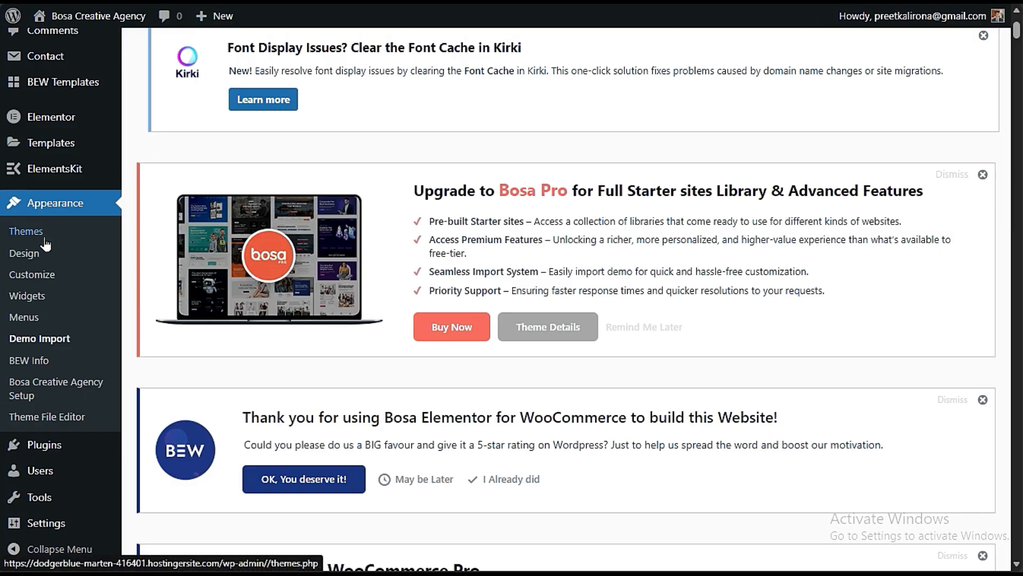
left_click(59, 395)
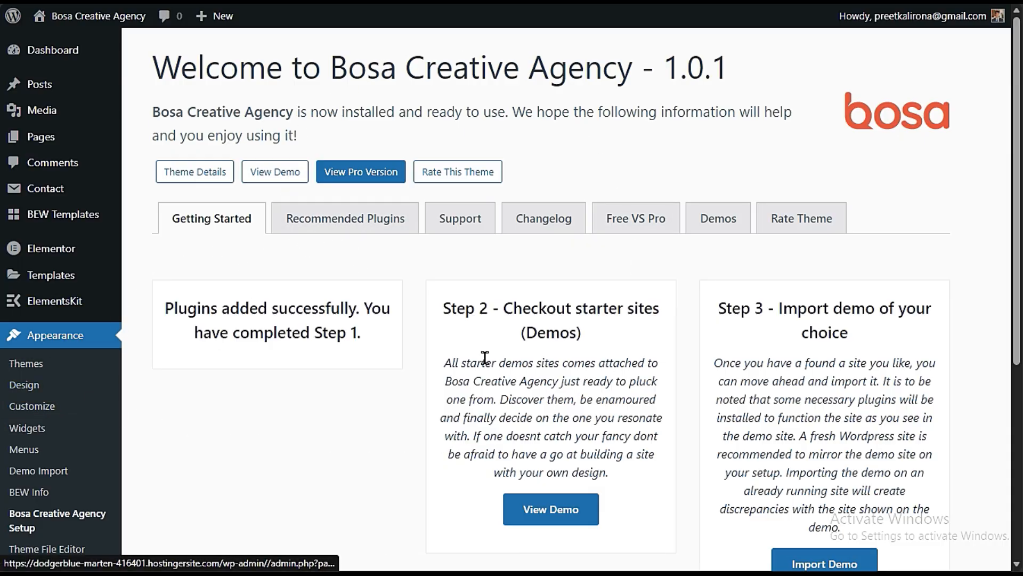
left_click(403, 221)
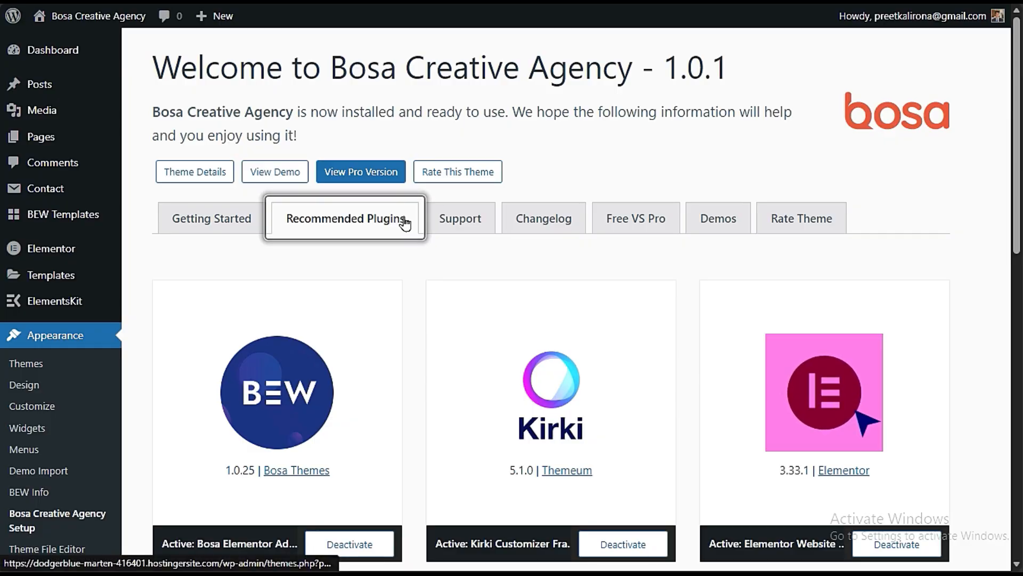
scroll(404, 220, "down", 3)
scroll(419, 368, "down", 7)
scroll(423, 381, "up", 7)
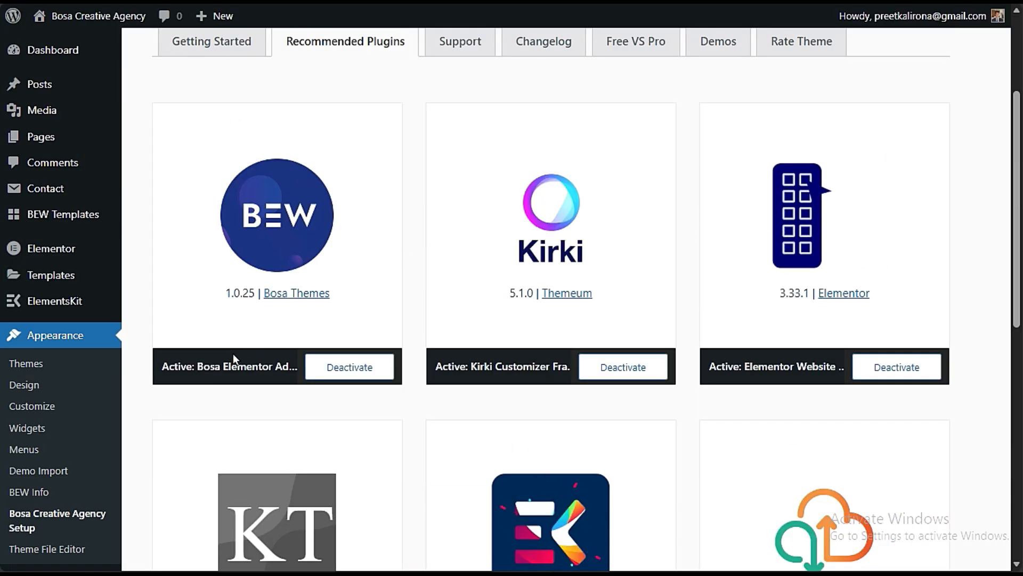
scroll(778, 342, "down", 3)
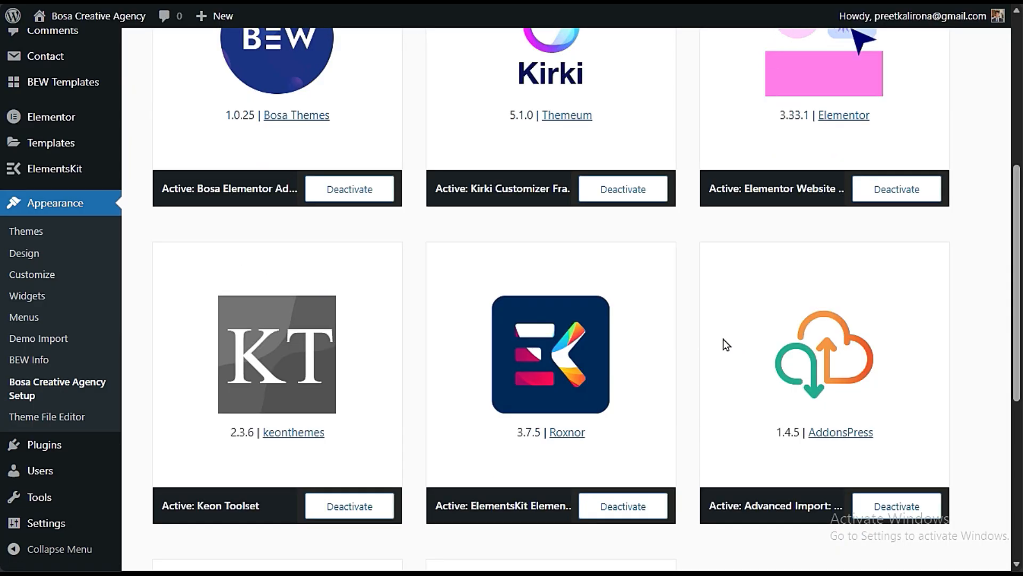
scroll(723, 340, "down", 3)
scroll(415, 333, "down", 3)
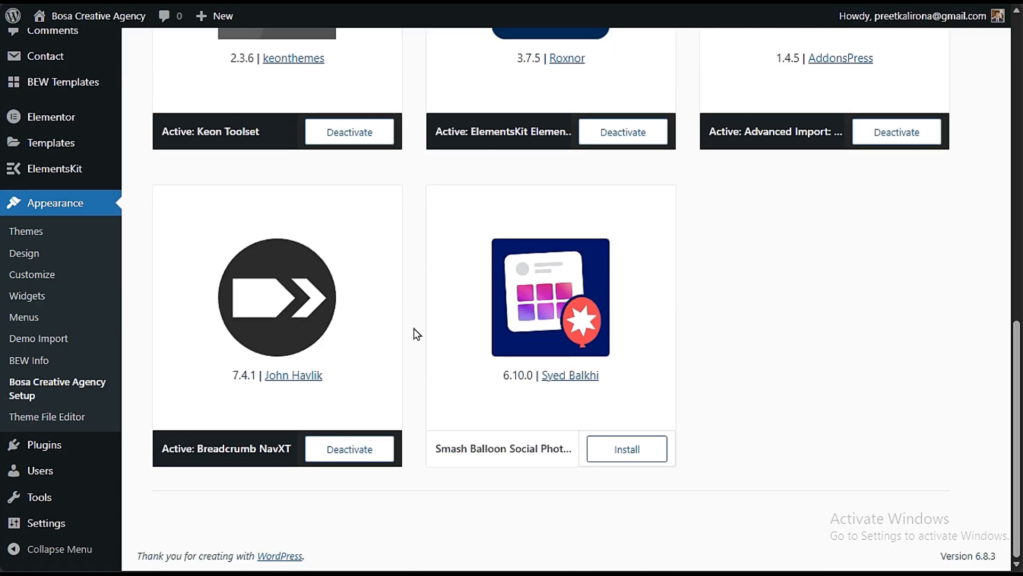
scroll(417, 333, "up", 3)
scroll(419, 334, "down", 3)
scroll(420, 344, "up", 12)
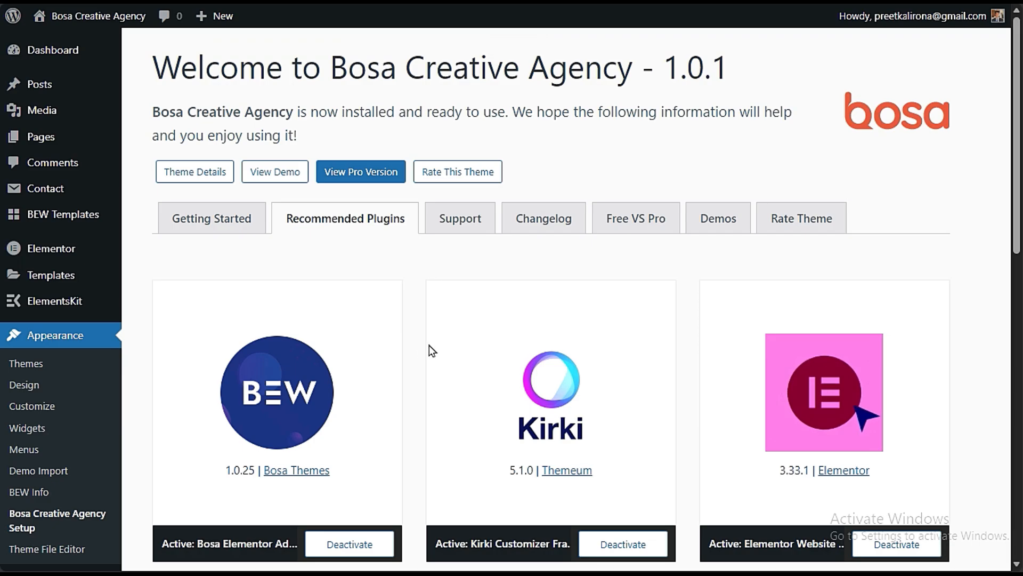
scroll(910, 392, "down", 3)
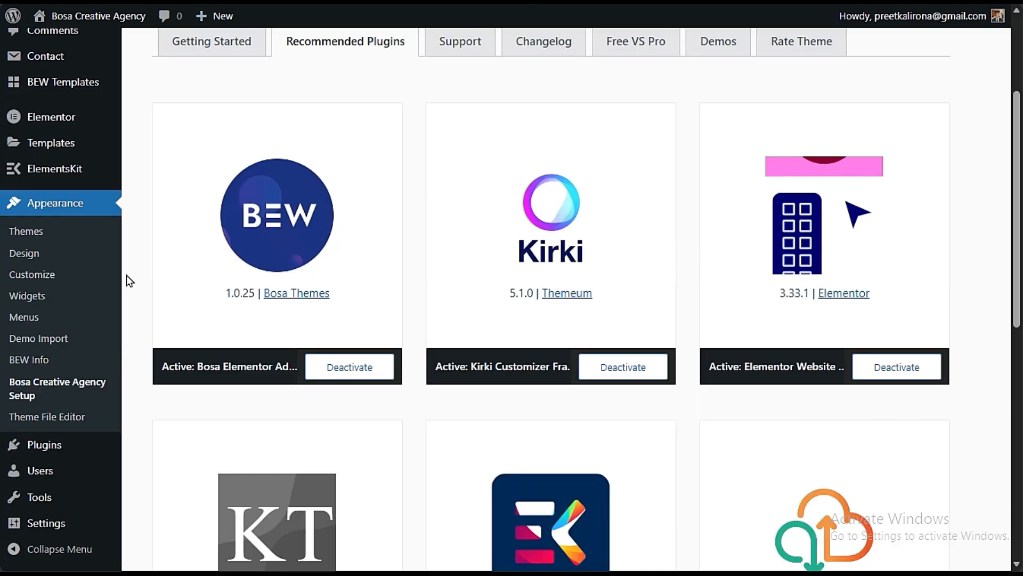
- Filter the theme's demo import library to free demos and start importing the Creative Agency demo
left_click(39, 339)
scroll(366, 289, "down", 15)
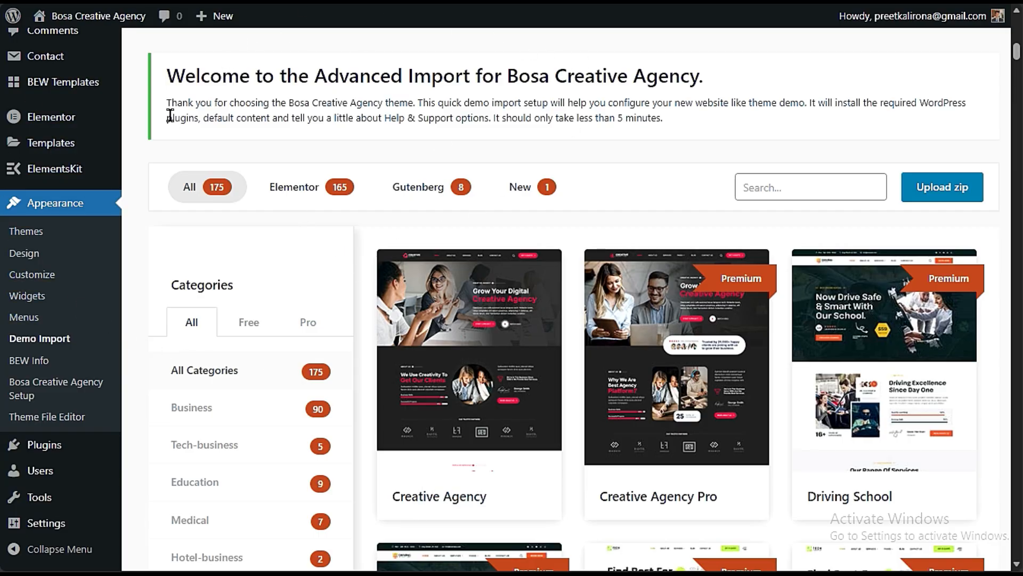
left_click(248, 322)
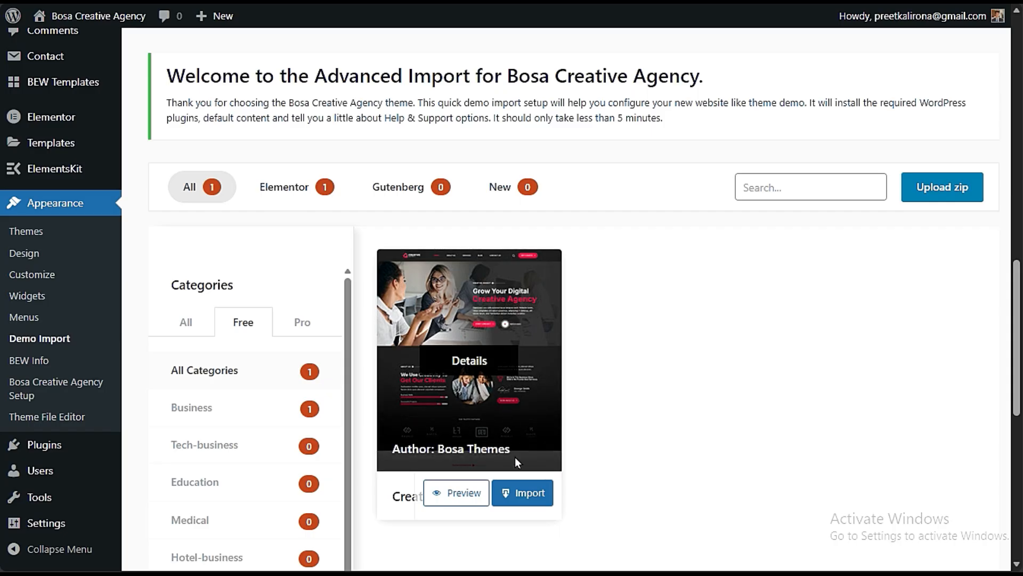
left_click(522, 489)
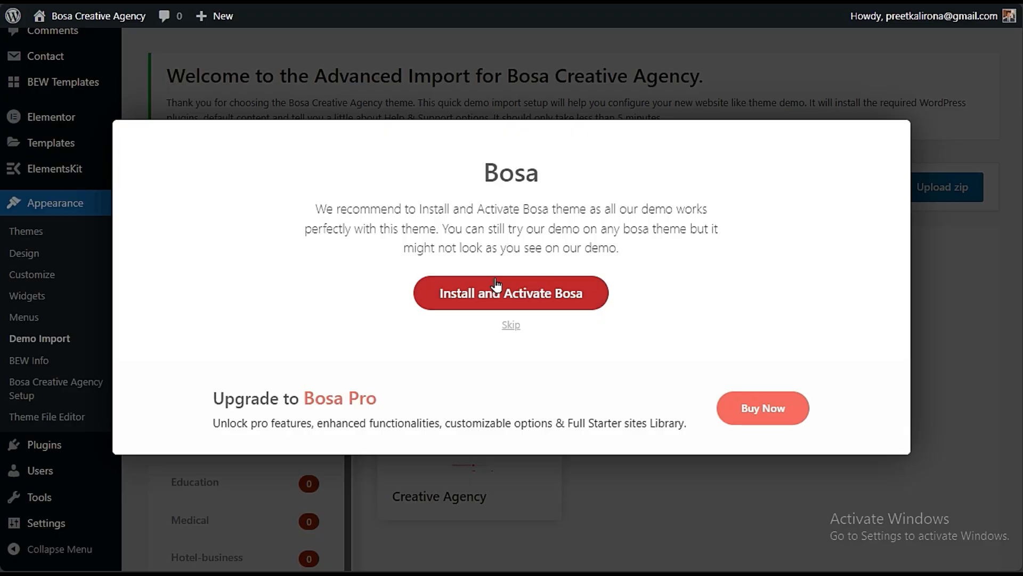
- Install and activate the recommended Bosa theme, and run the Creative Agency demo import
left_click(586, 298)
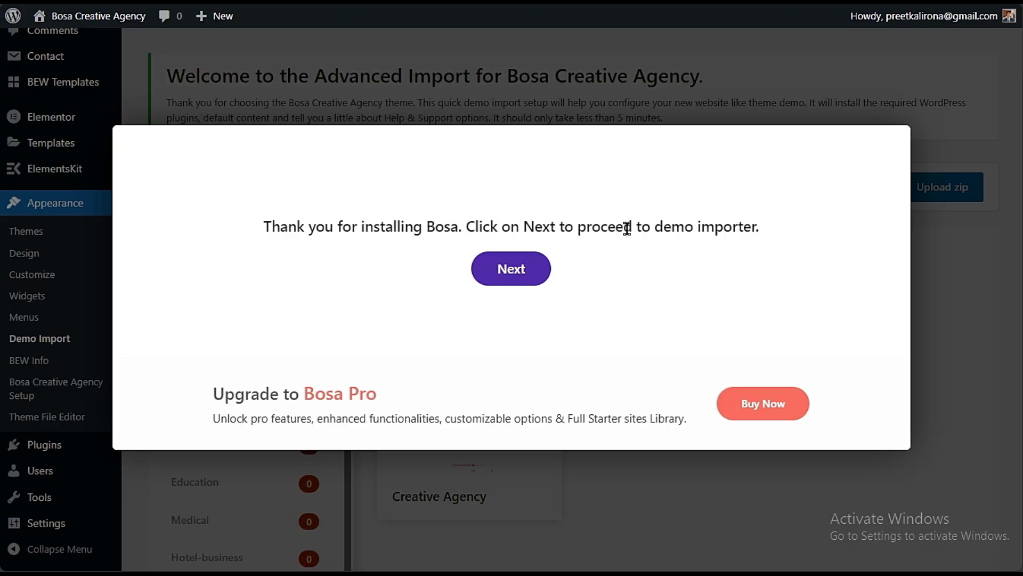
left_click(512, 268)
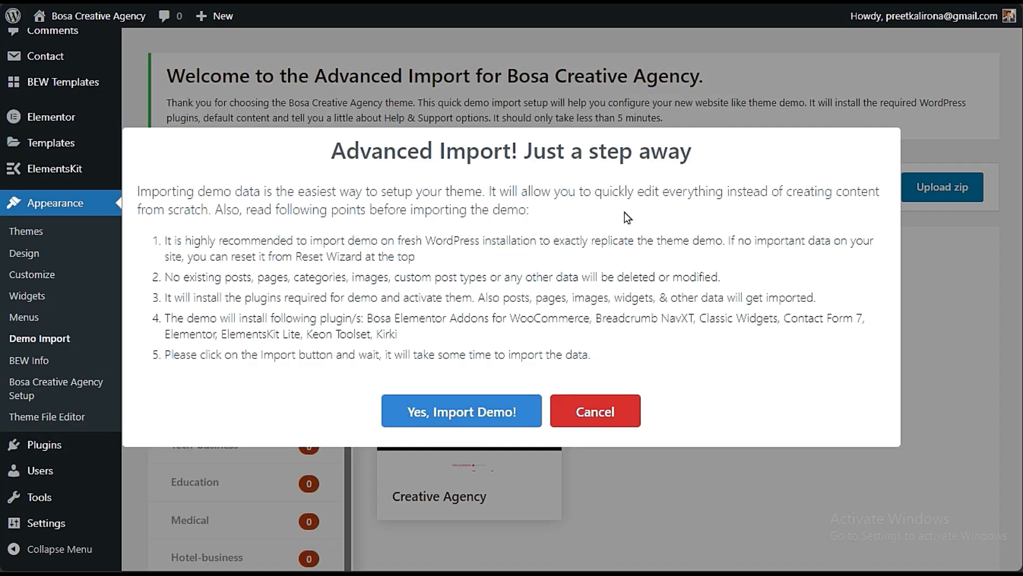
left_click(454, 410)
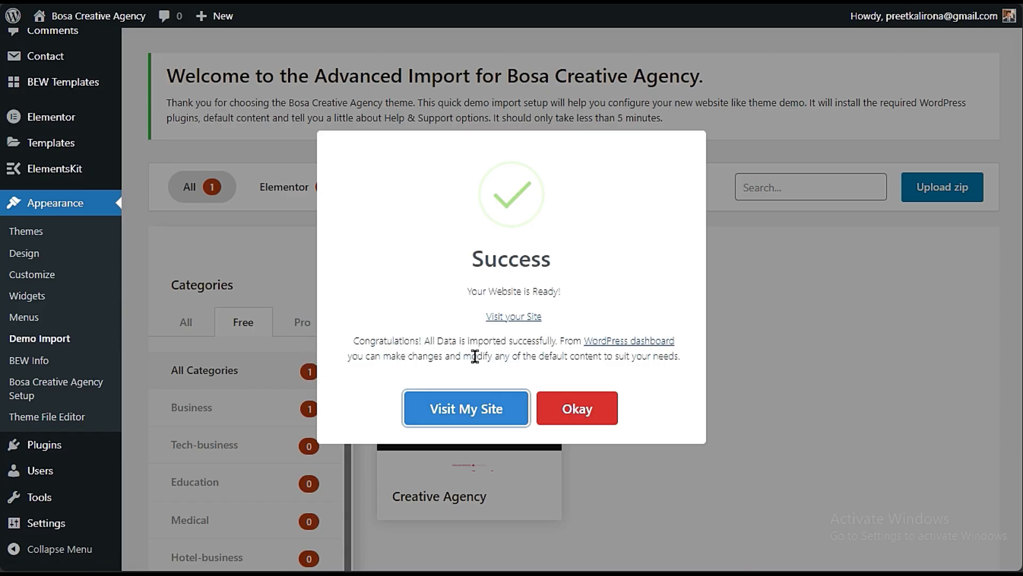
left_click_drag(475, 356, 676, 377)
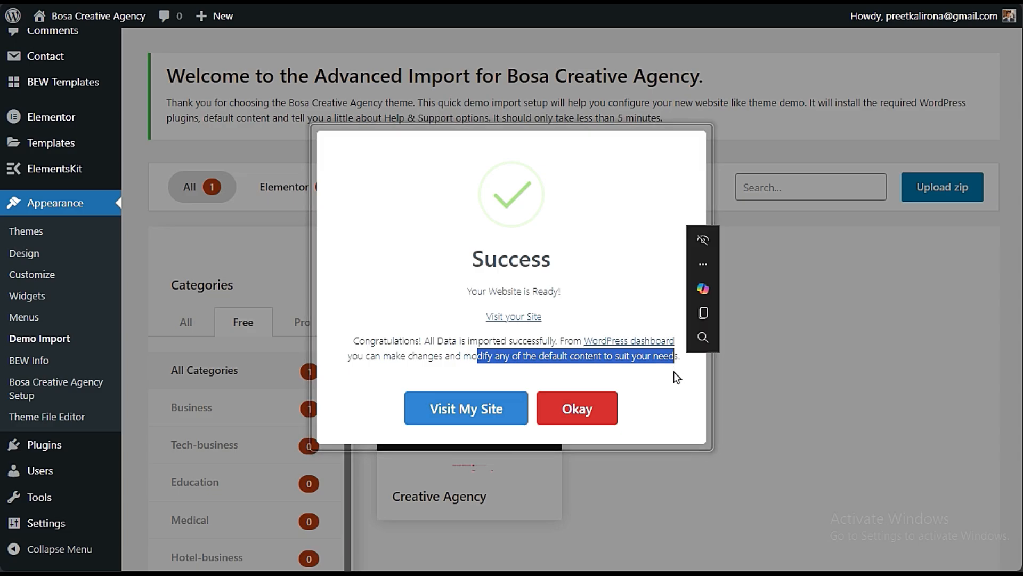
left_click(675, 377)
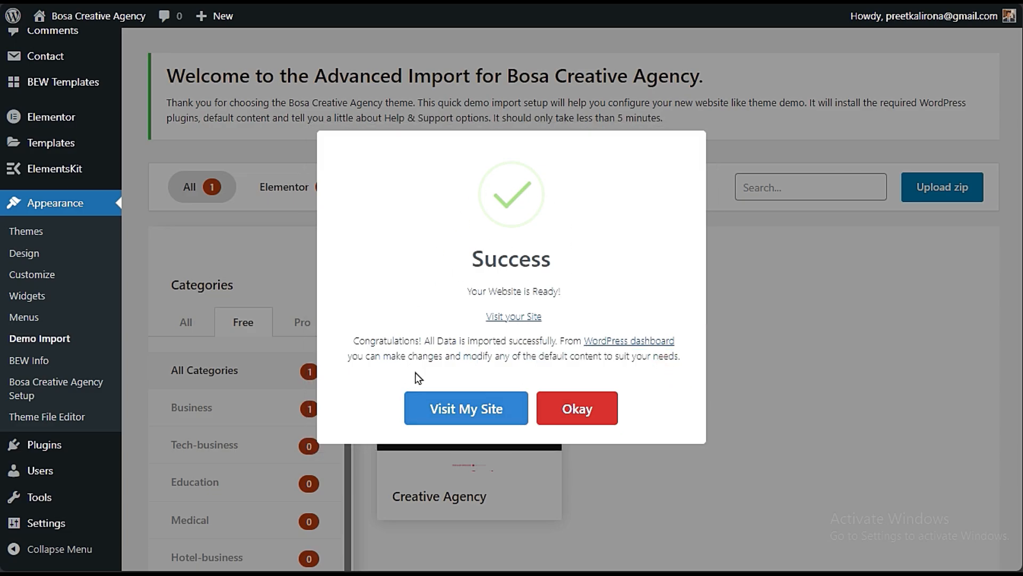
- Visit the live site and look through the imported homepage from the hero section down to the footer
mouse_move(13, 15)
left_click(469, 408)
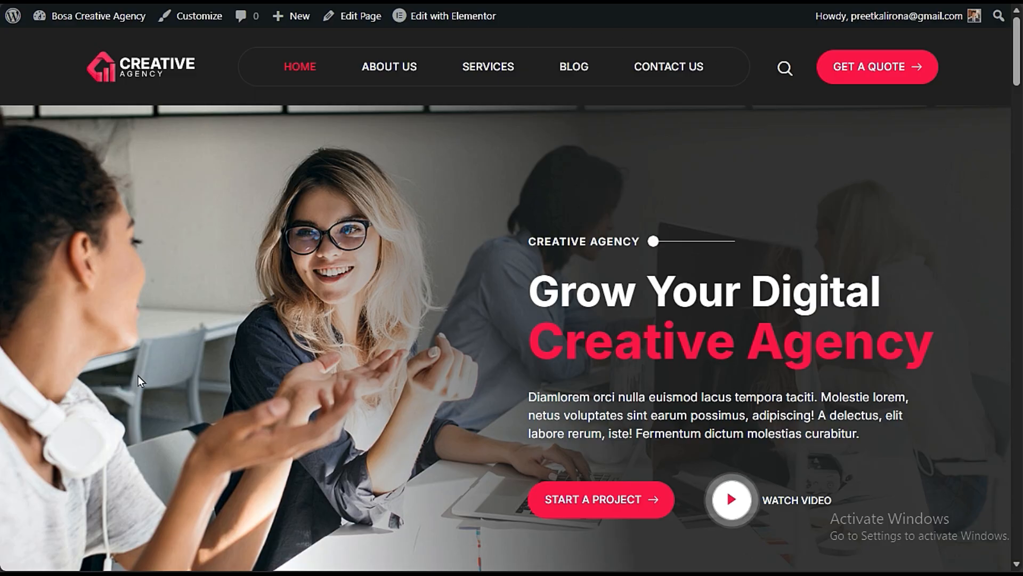
scroll(138, 375, "down", 10)
scroll(140, 381, "down", 10)
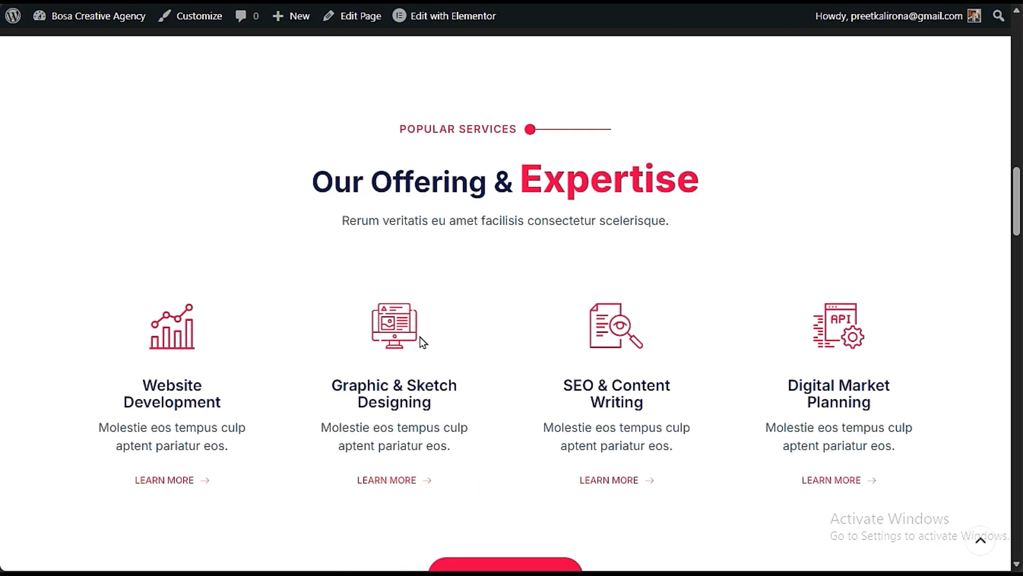
scroll(206, 280, "down", 3)
scroll(209, 291, "down", 8)
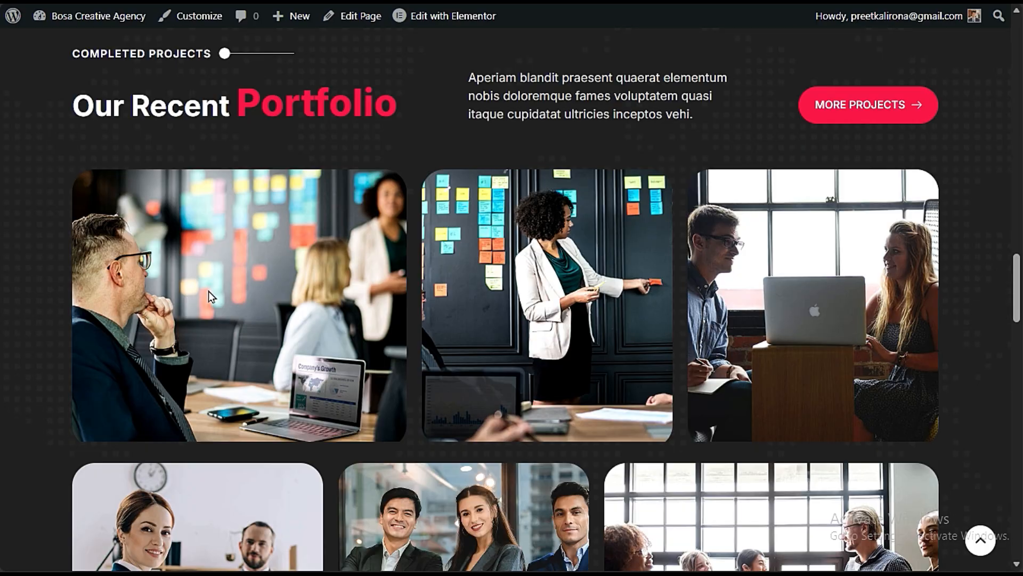
scroll(520, 270, "down", 10)
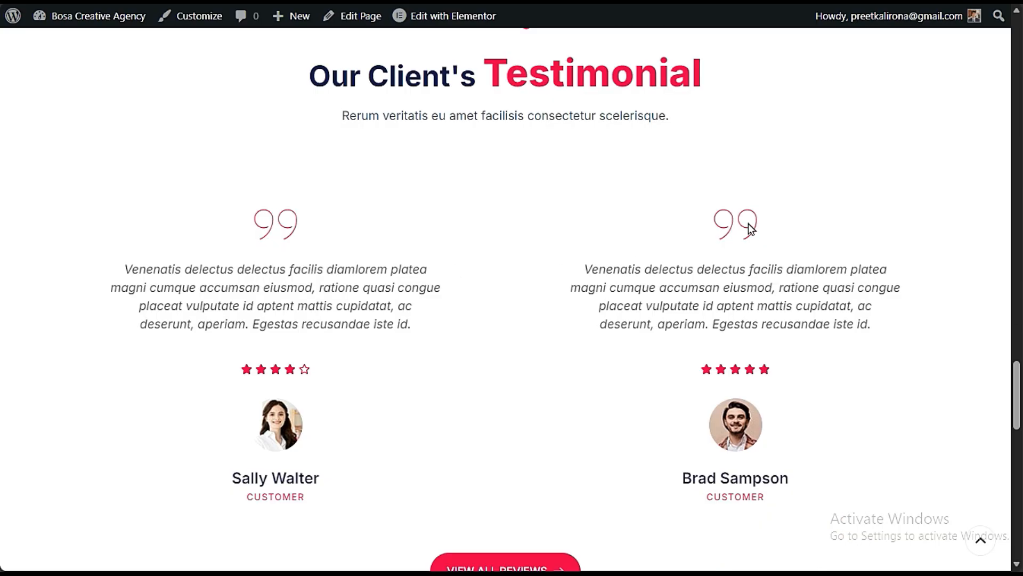
scroll(244, 285, "down", 6)
scroll(299, 341, "down", 10)
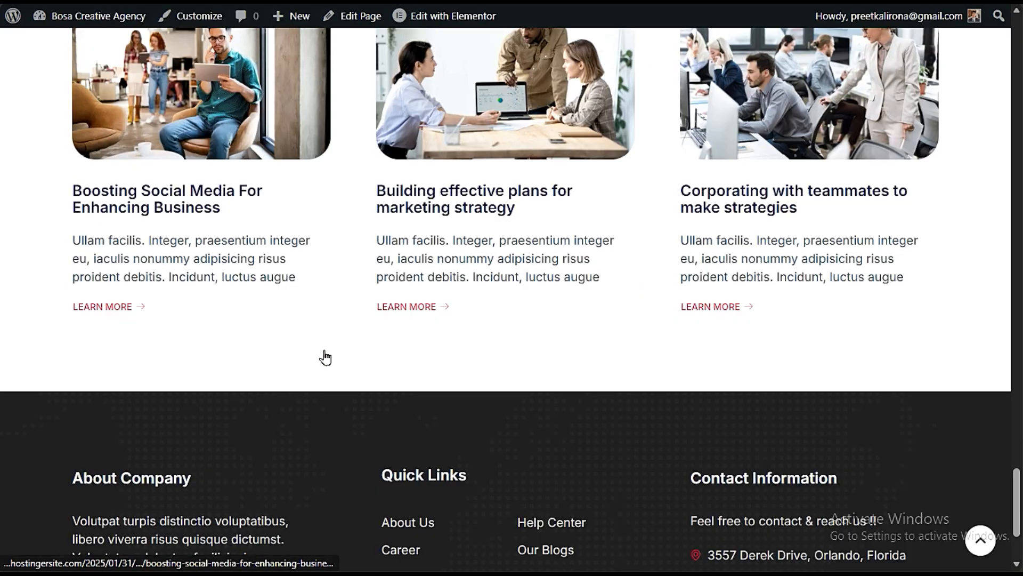
scroll(349, 340, "down", 3)
scroll(349, 339, "up", 20)
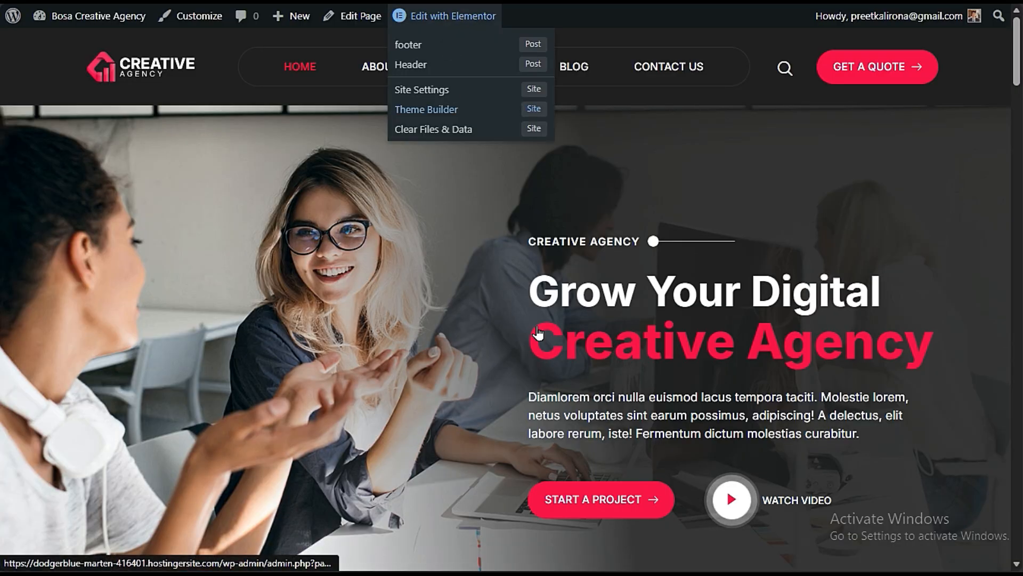
- Open the site's Header template in Elementor, dismissing the notification and closing the Structure panel
mouse_move(450, 24)
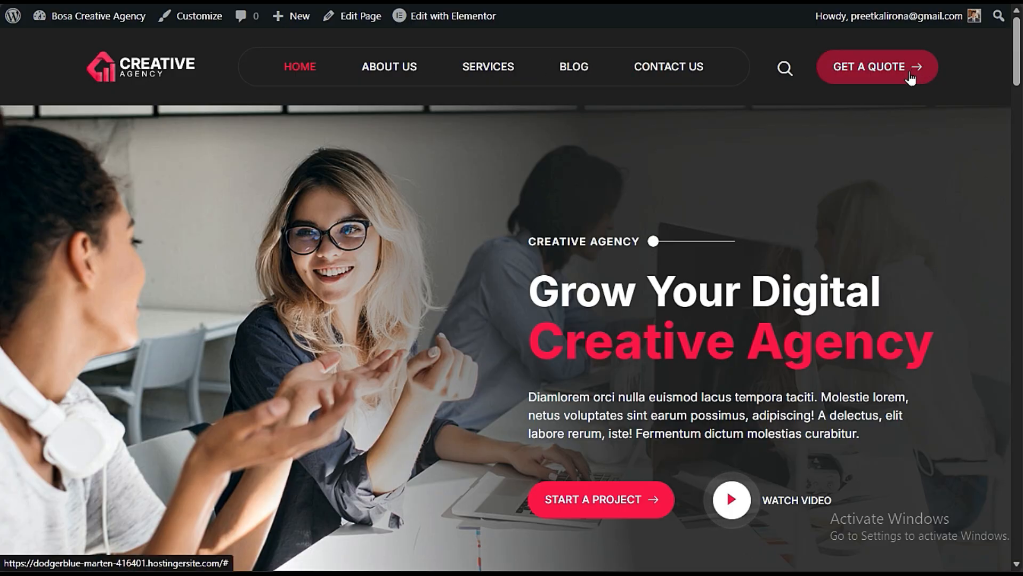
mouse_move(405, 16)
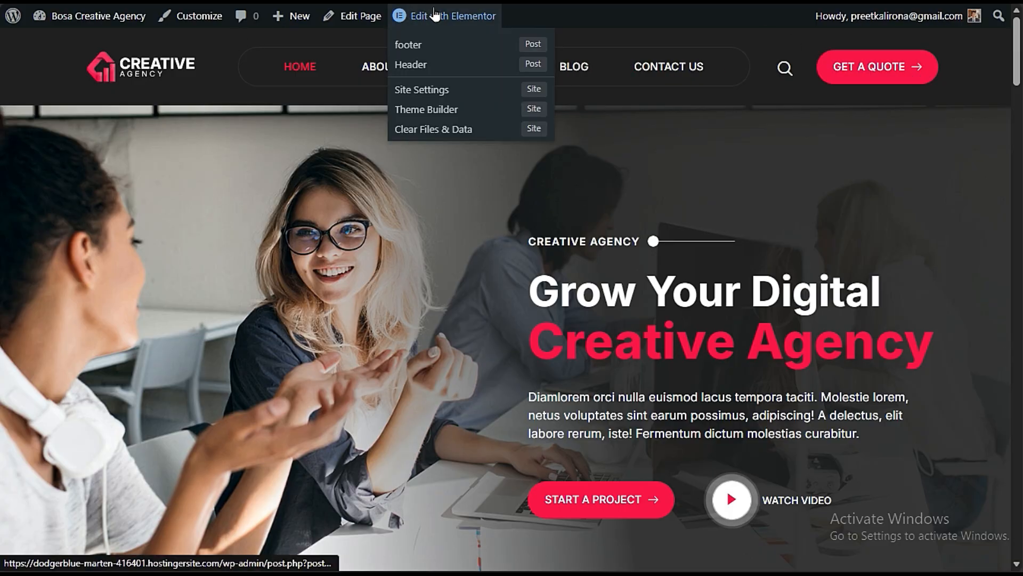
left_click(443, 65)
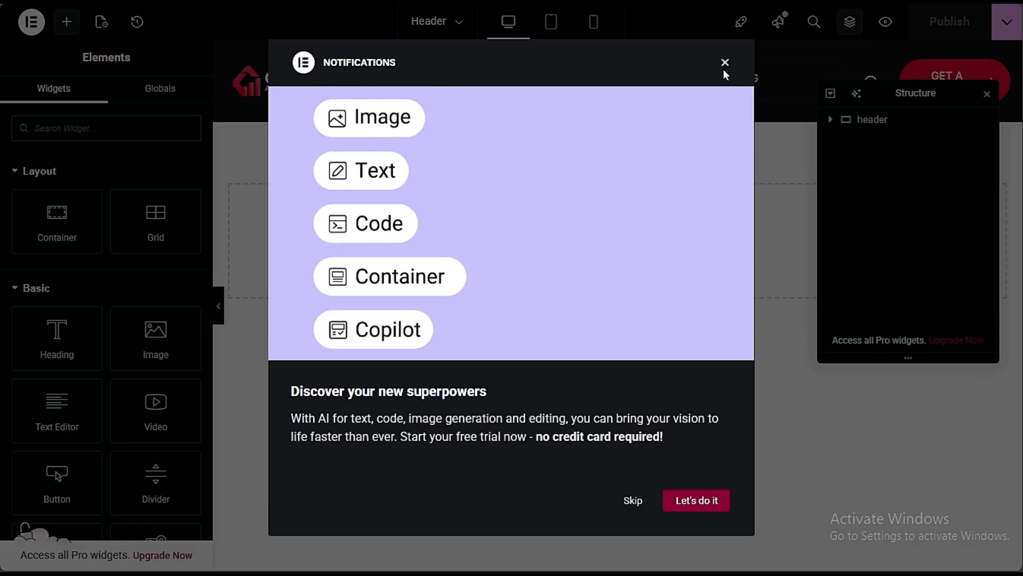
left_click(725, 64)
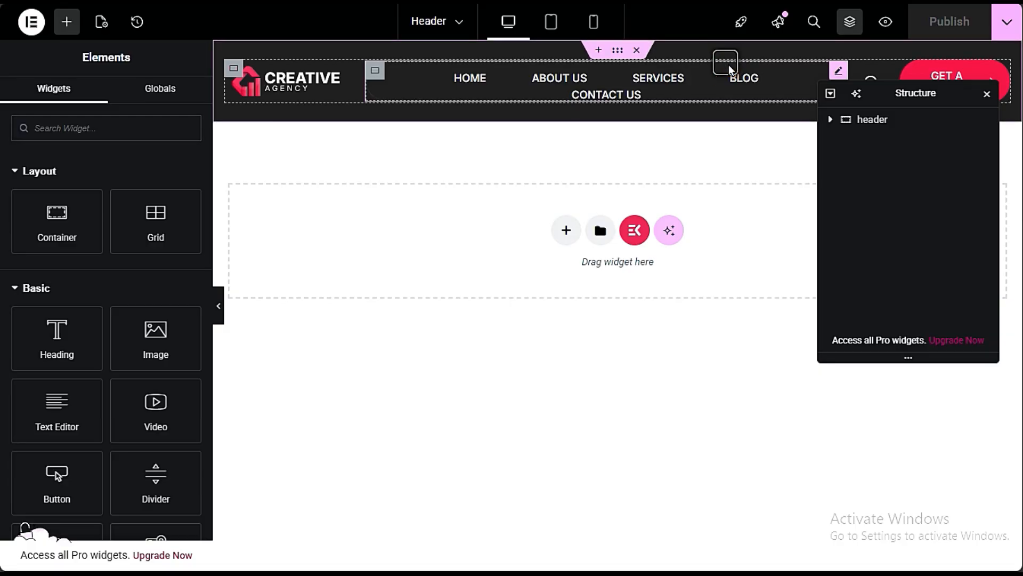
left_click(987, 93)
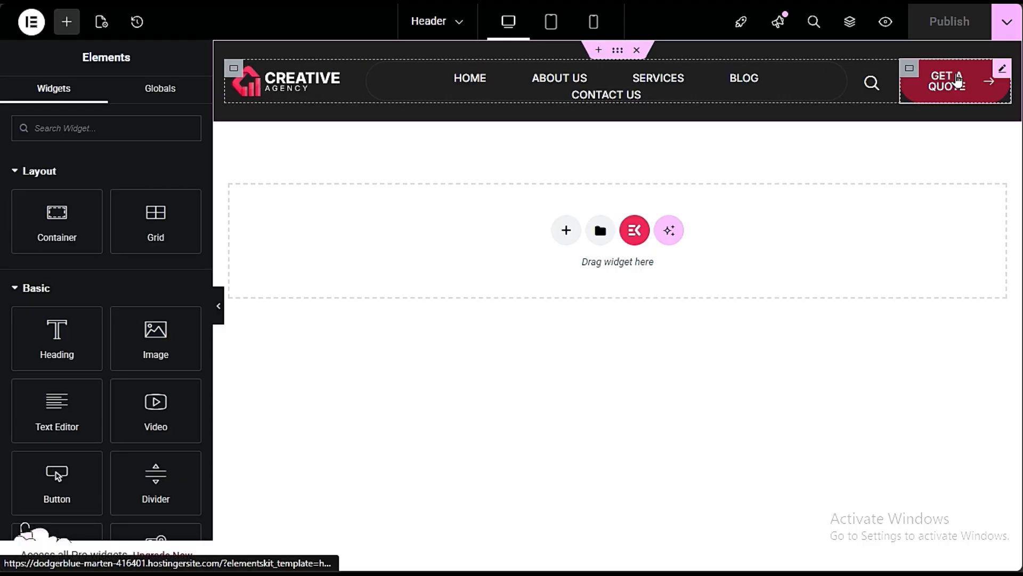
- Enable a custom image for the header's site logo and browse the media library for it
left_click(874, 81)
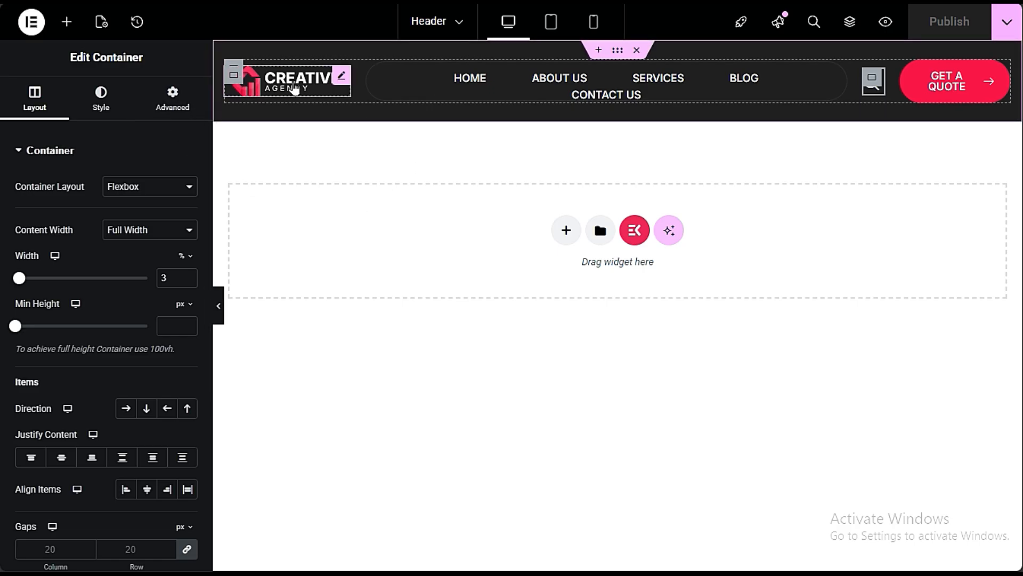
left_click(295, 87)
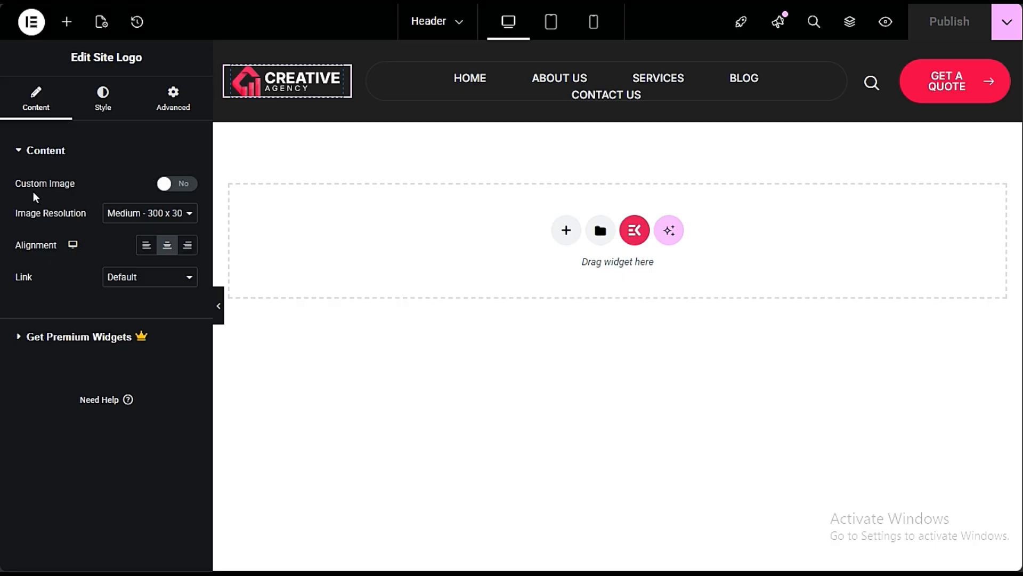
left_click(172, 187)
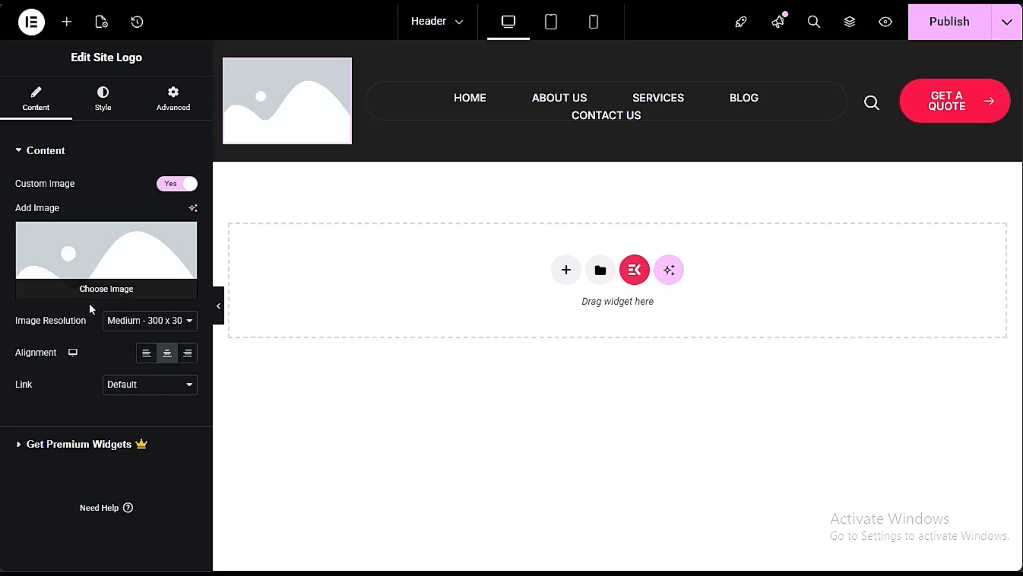
left_click(115, 290)
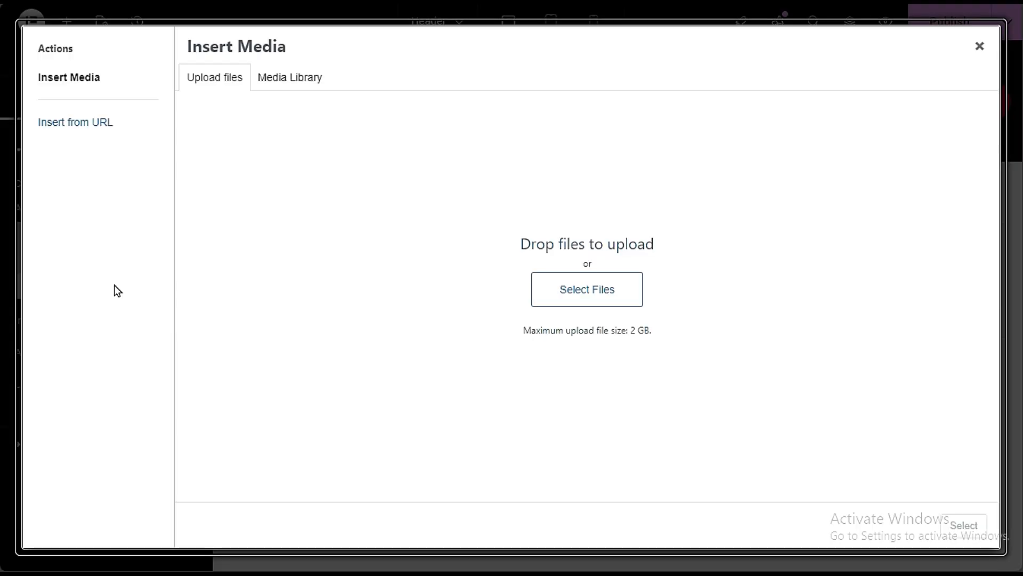
left_click(277, 88)
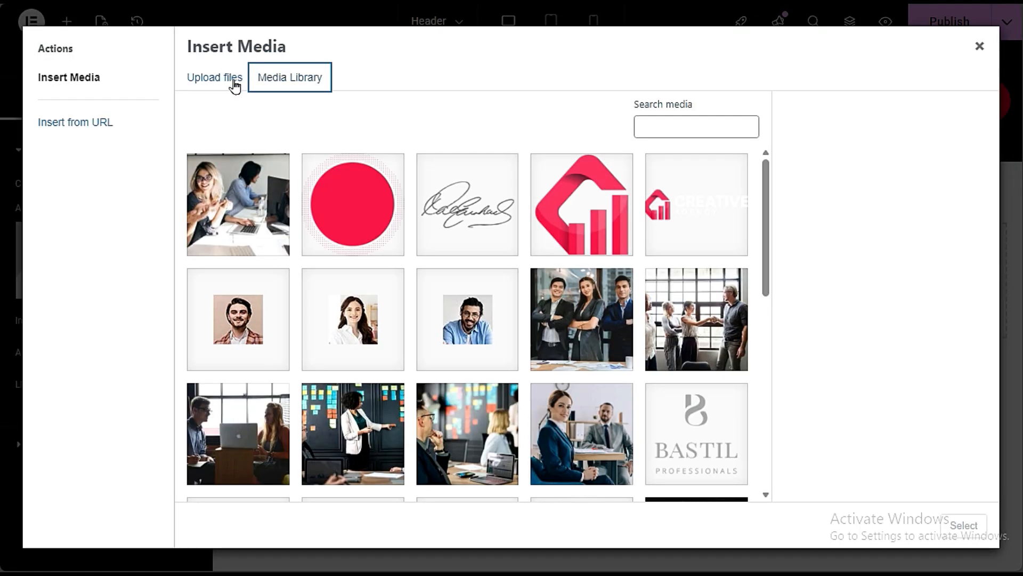
- Use the GEO image client_img2-2.png as the header logo and set its width to 69%
left_click(680, 424)
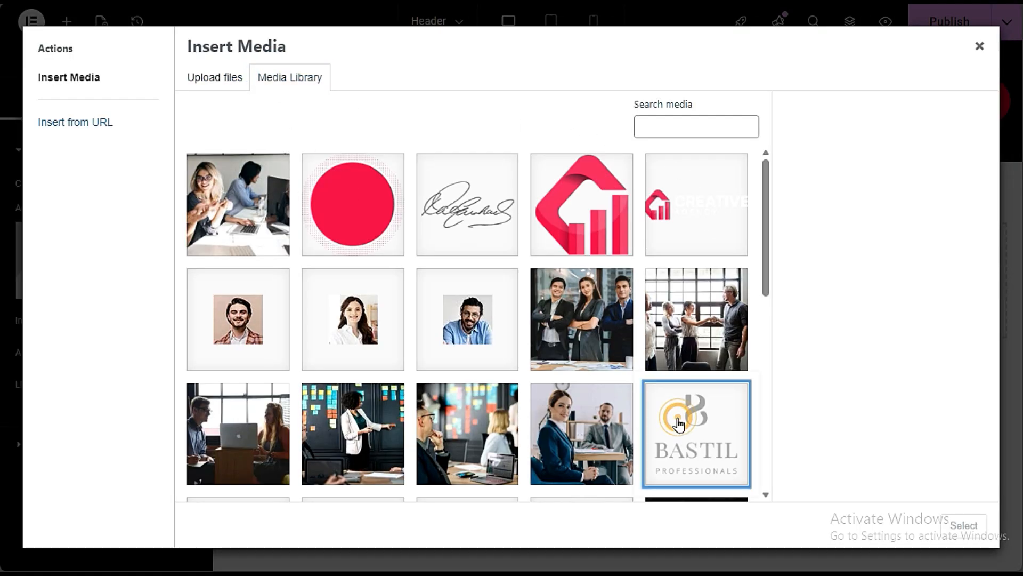
scroll(681, 426, "down", 10)
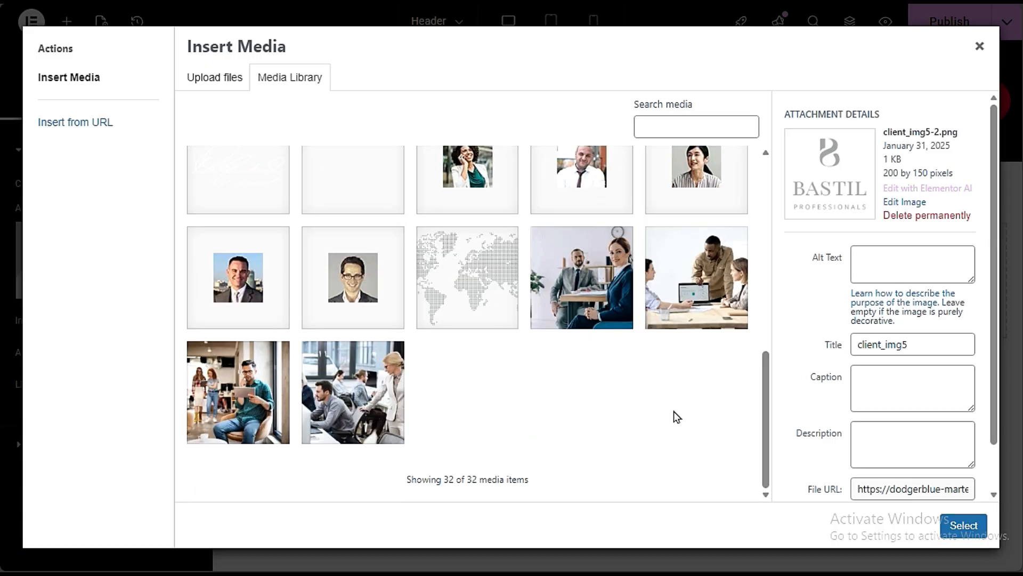
scroll(674, 411, "up", 5)
left_click(280, 402)
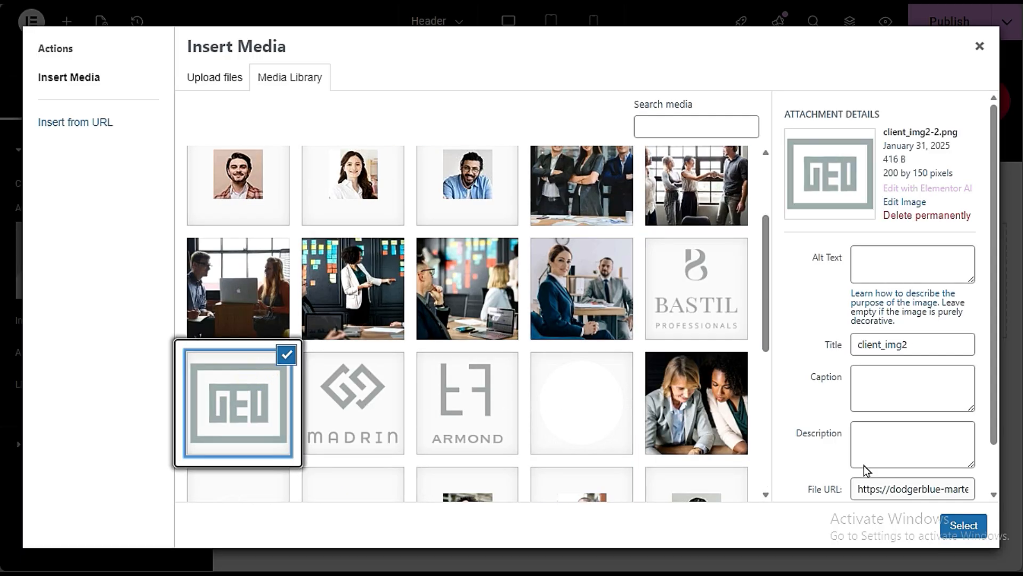
left_click(967, 525)
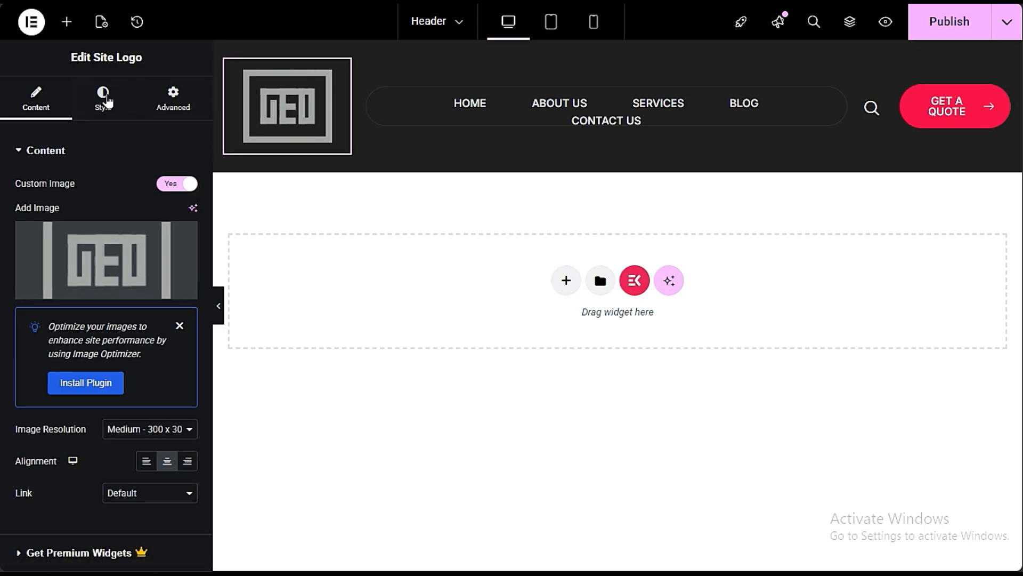
left_click(101, 96)
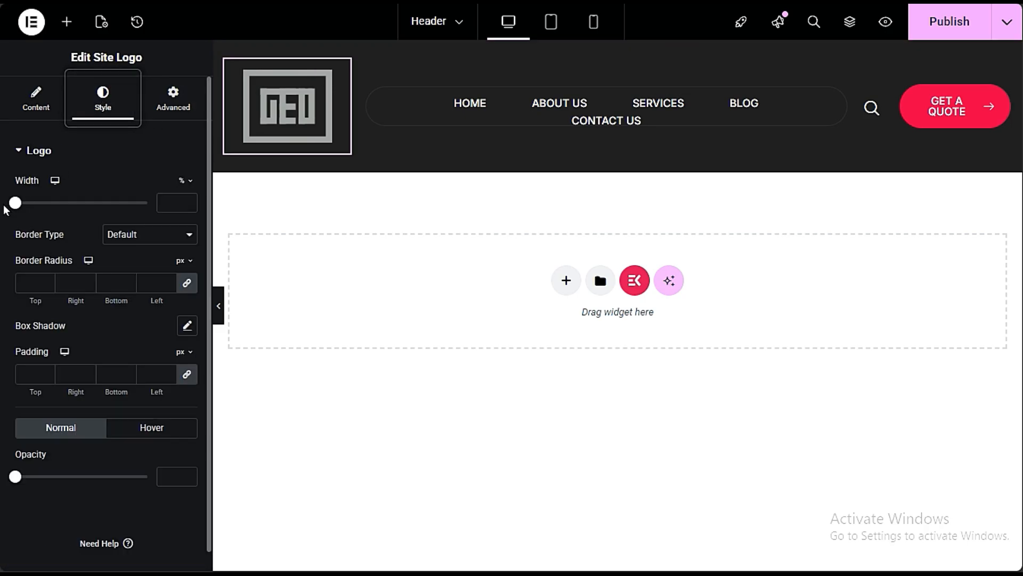
left_click_drag(15, 202, 107, 205)
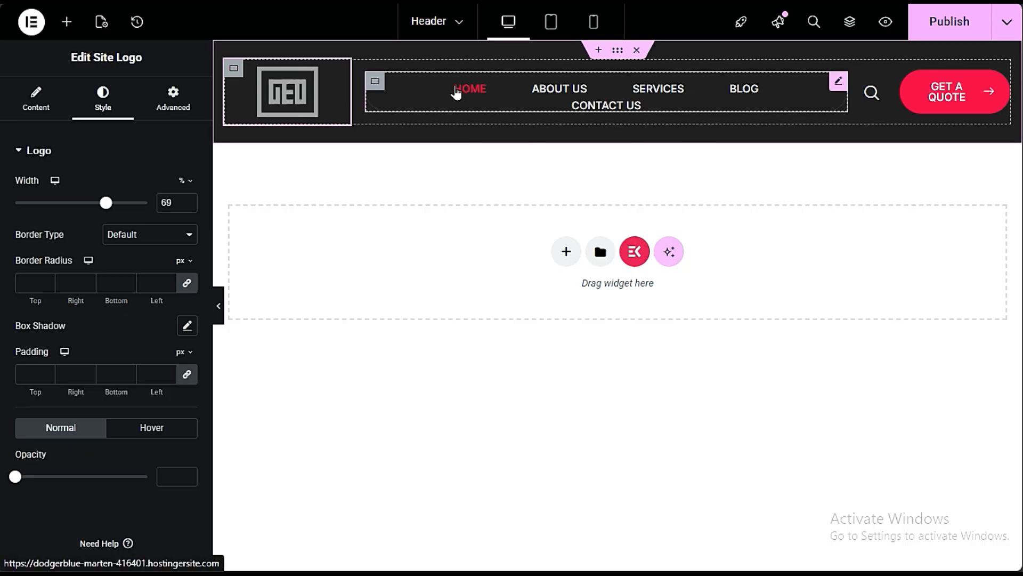
- Open the header navigation menu's settings and check which menus are available for it
left_click(418, 96)
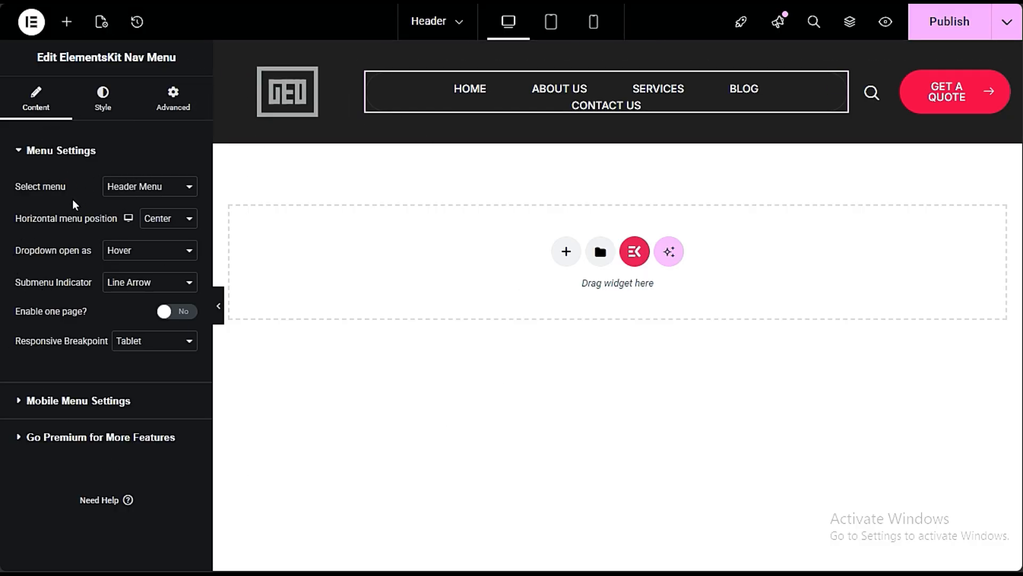
left_click(120, 187)
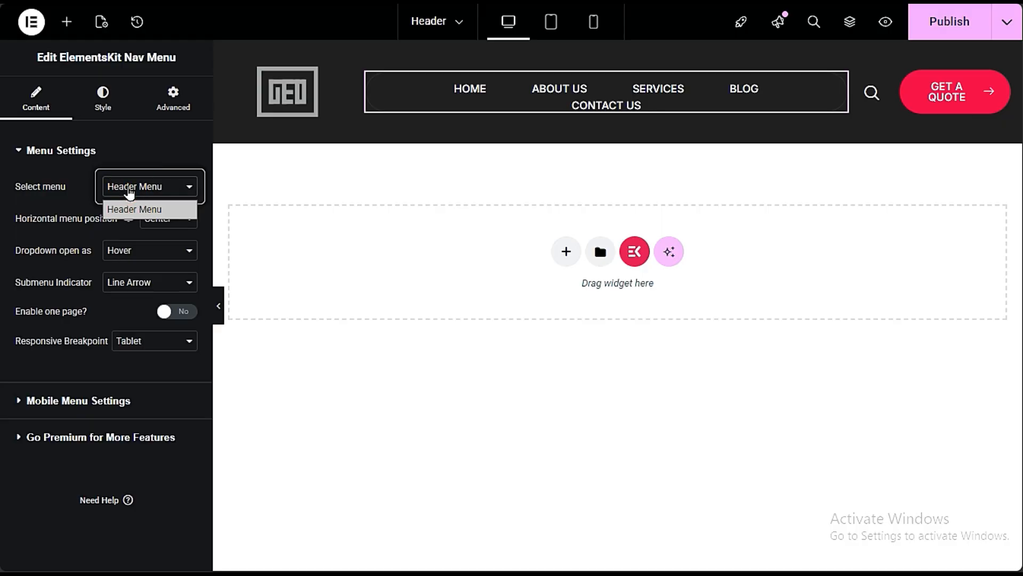
left_click(60, 201)
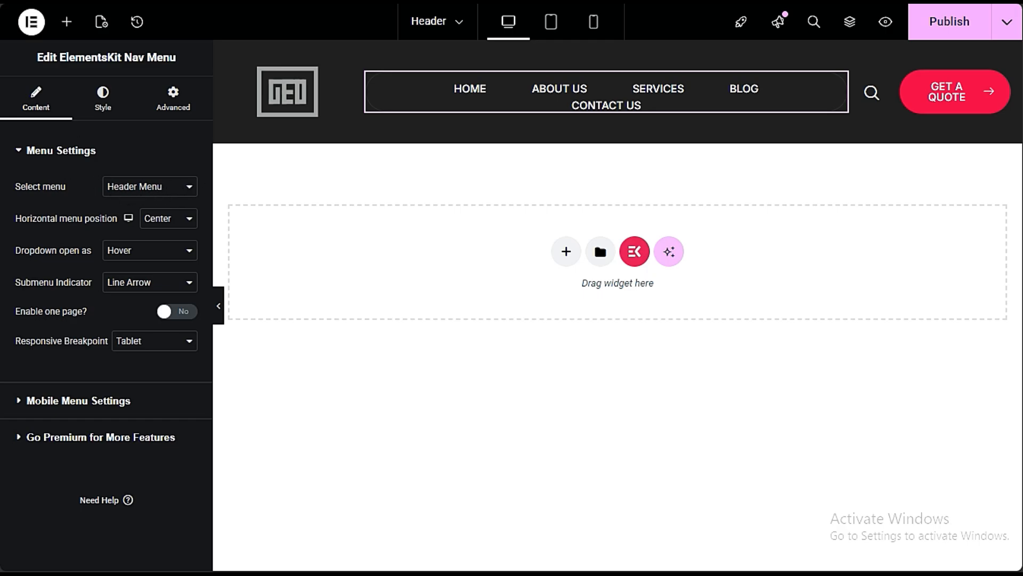
- Switch to the WordPress dashboard, open the Menus page, and review the Header Menu's name, items and display location
mouse_move(2, 73)
left_click(53, 74)
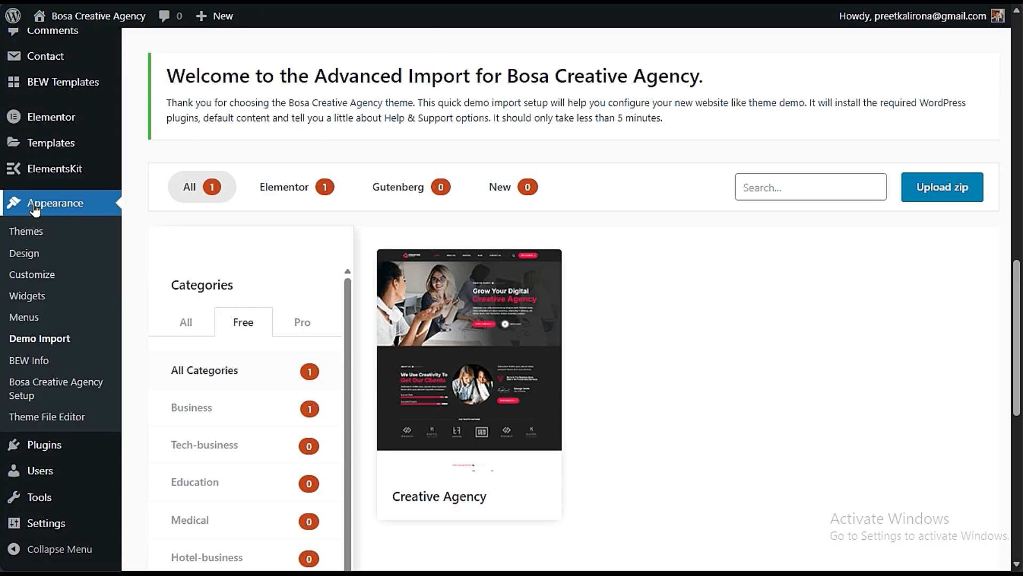
left_click(42, 320)
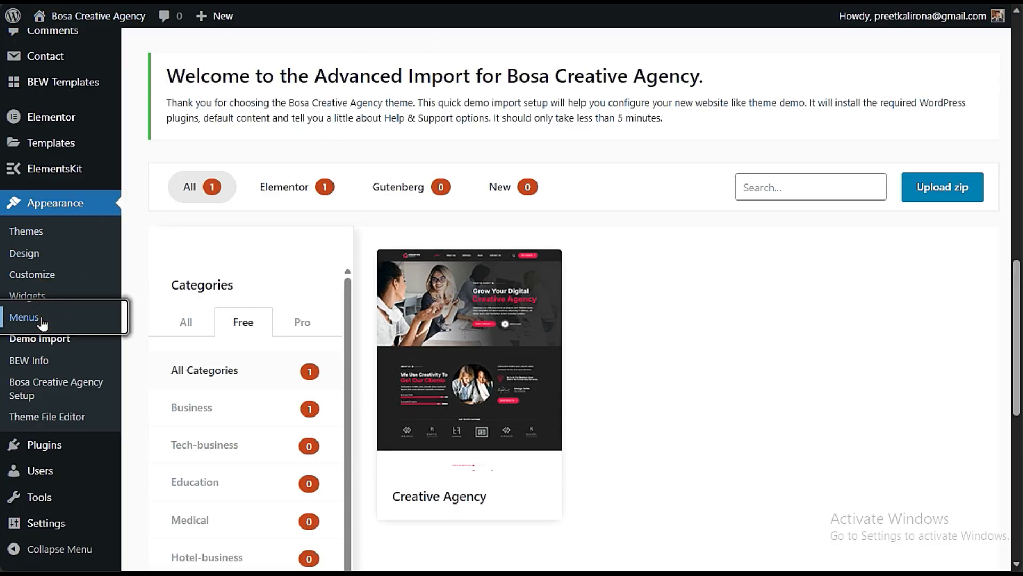
scroll(496, 333, "down", 6)
scroll(493, 335, "down", 3)
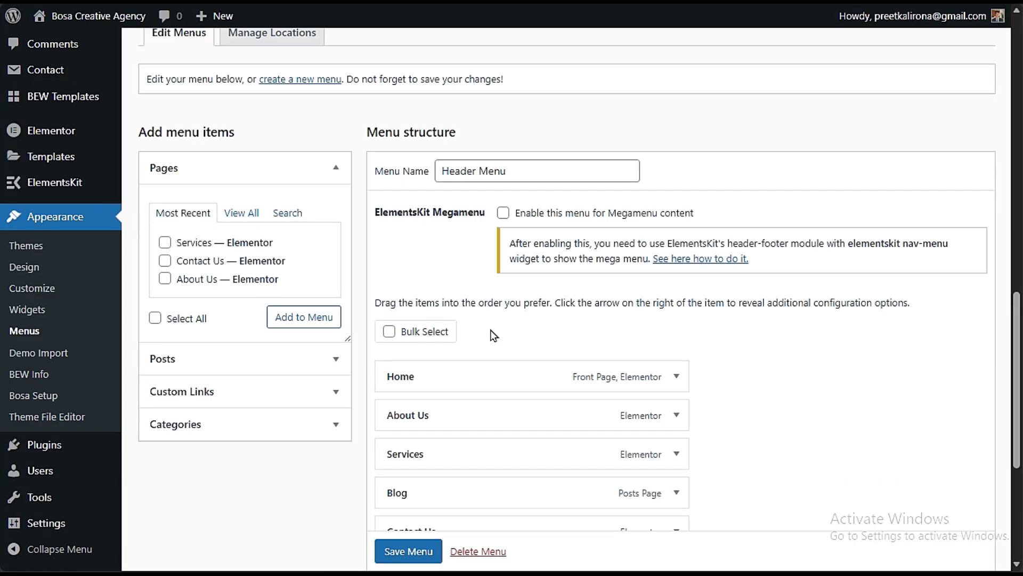
left_click_drag(533, 171, 386, 177)
left_click(421, 239)
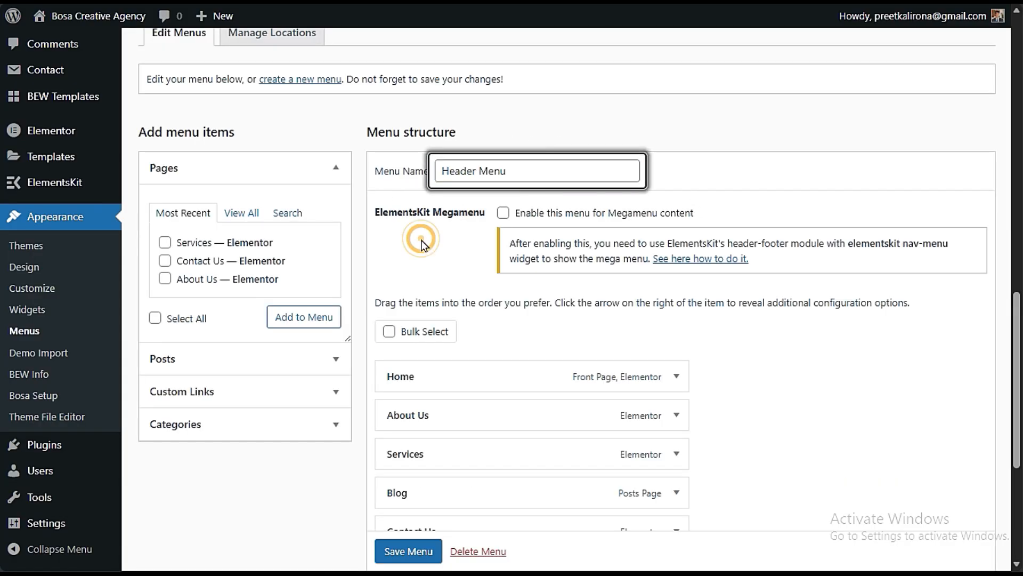
left_click_drag(543, 164, 374, 213)
left_click(424, 257)
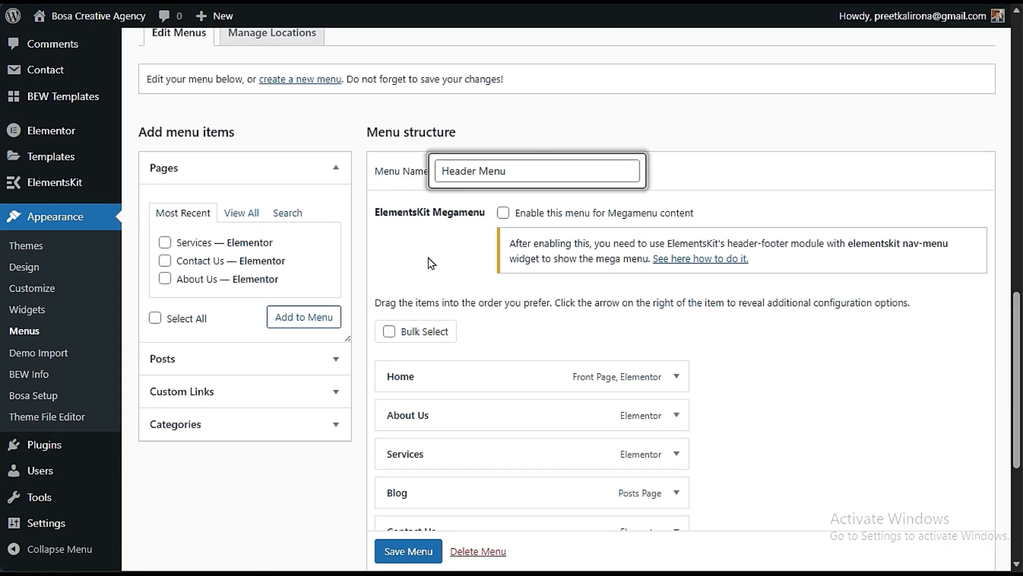
scroll(476, 297, "down", 3)
scroll(487, 421, "up", 3)
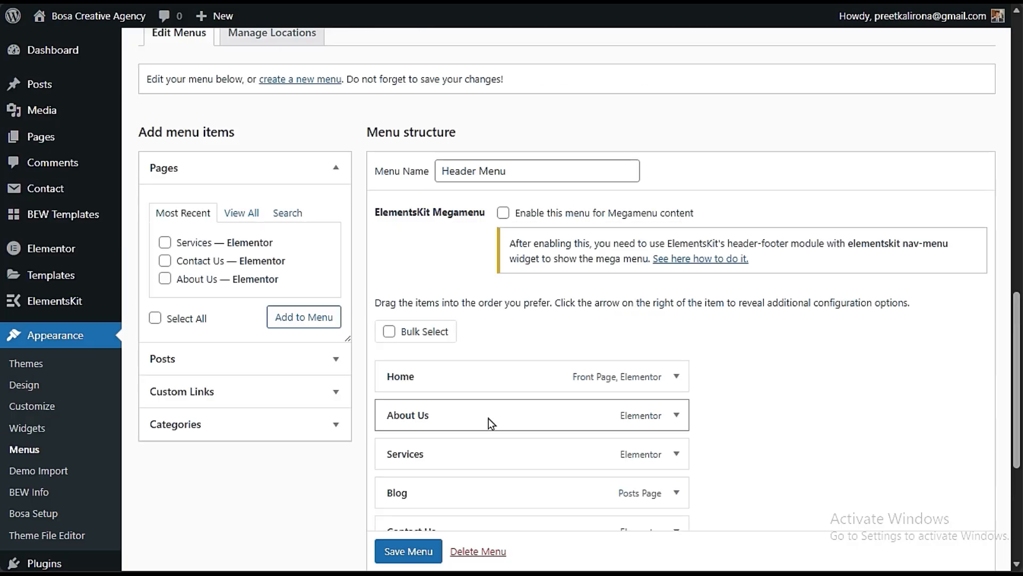
scroll(488, 418, "down", 3)
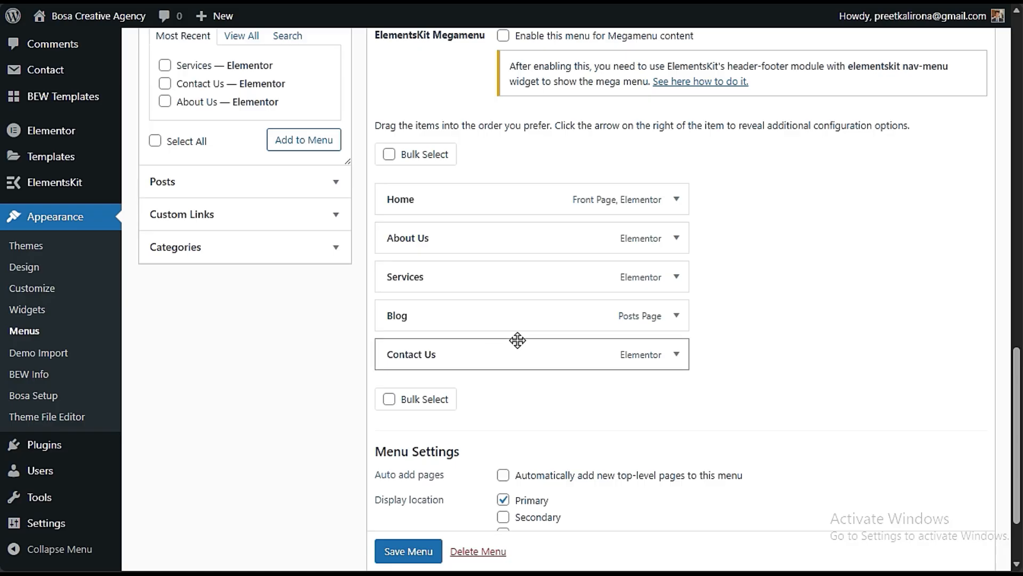
- Open the live site in a new browser tab from the WordPress dashboard and switch to it
left_click(2, 47)
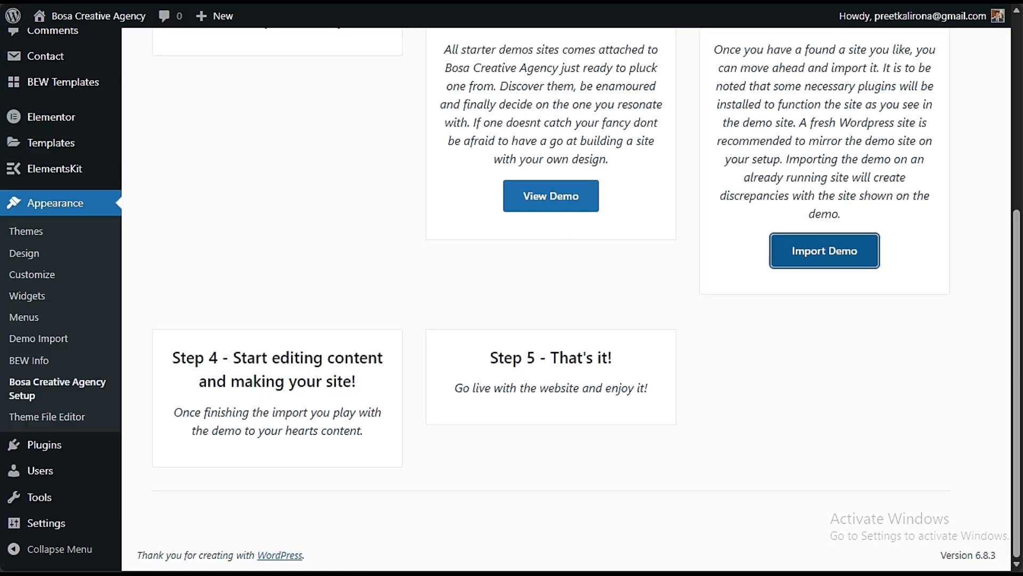
mouse_move(73, 22)
right_click(69, 42)
left_click(113, 58)
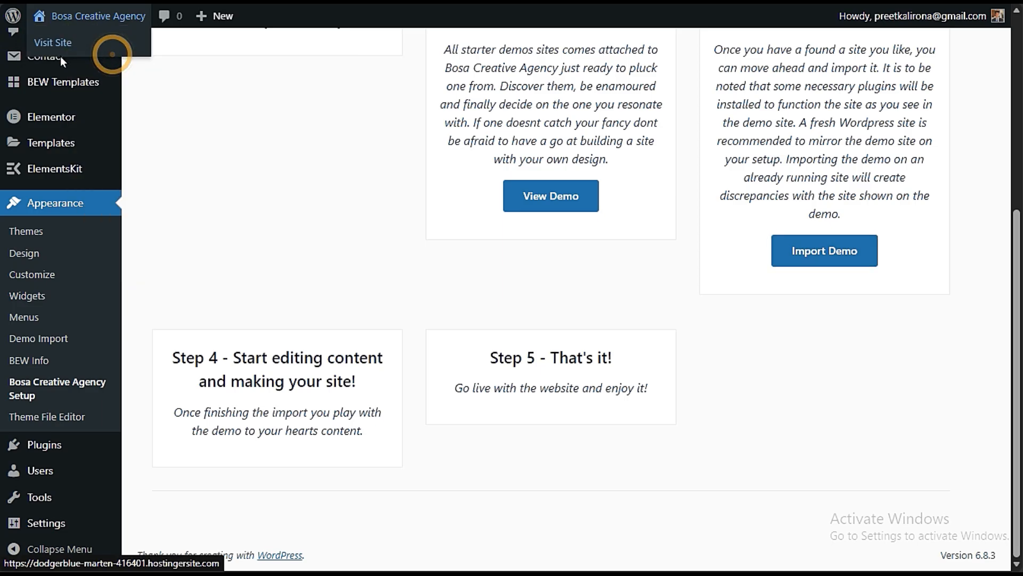
left_click(2, 76)
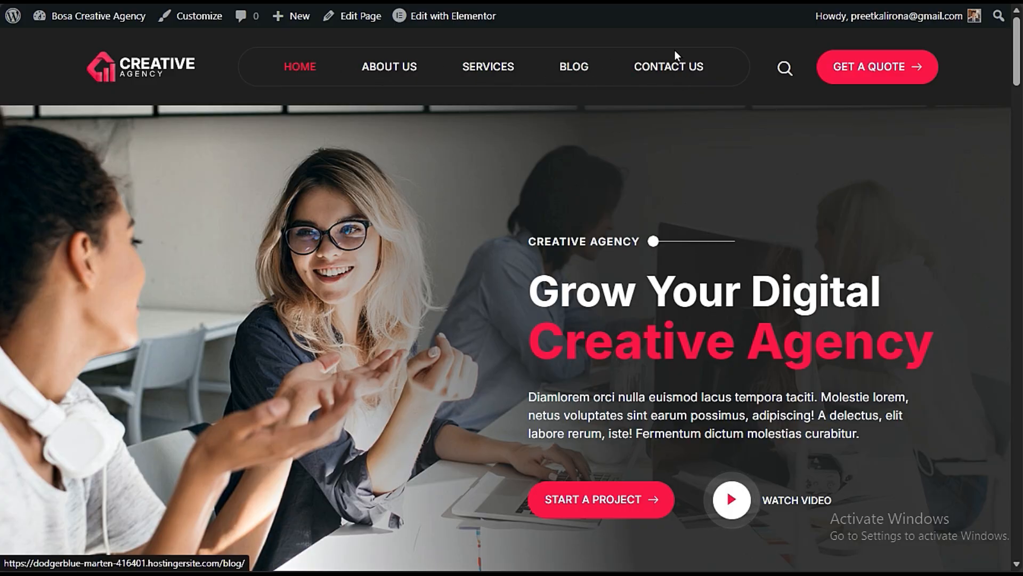
- Visit the site's About Us page and open it in the Elementor editor
left_click(398, 65)
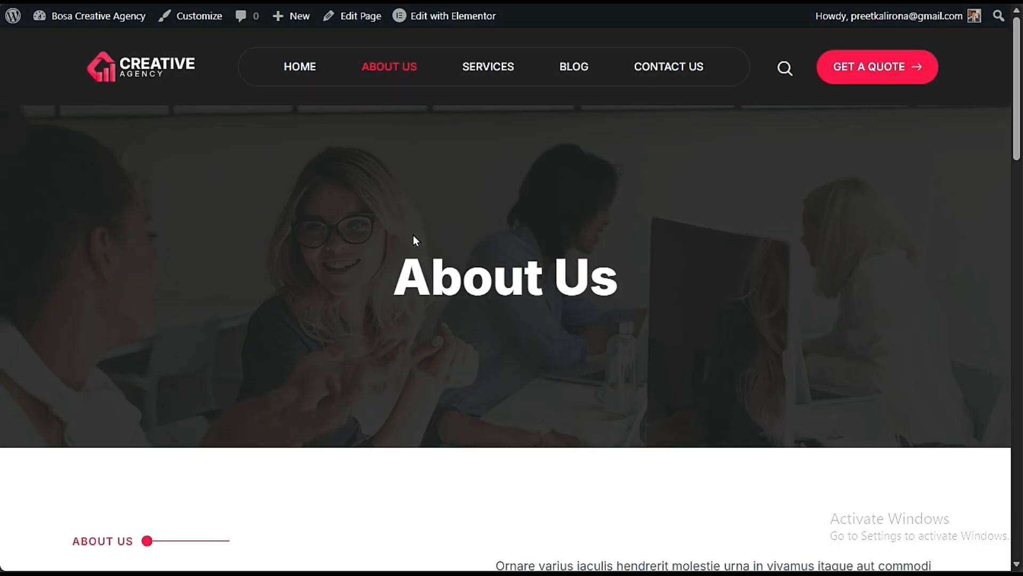
mouse_move(449, 12)
left_click(449, 15)
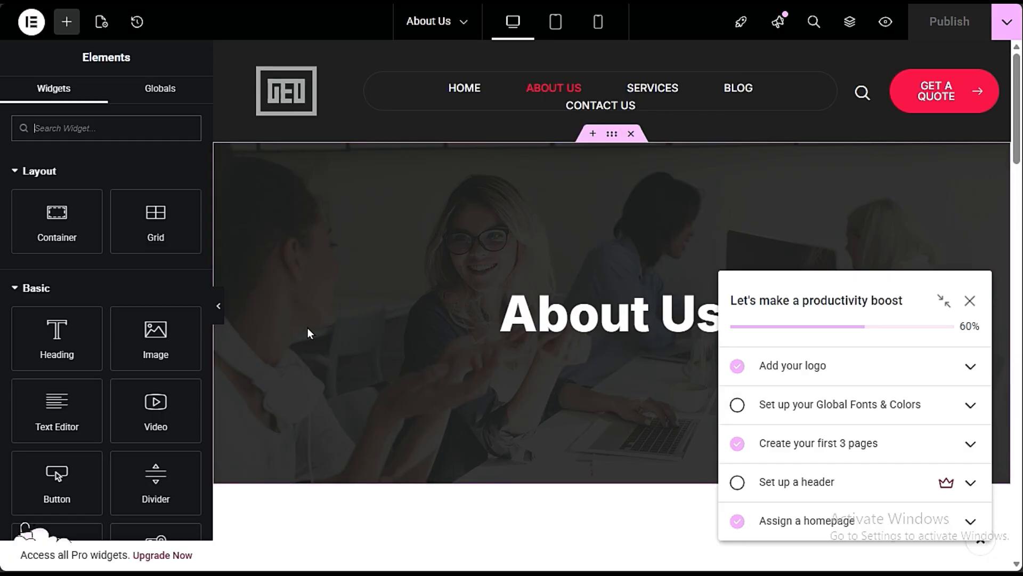
mouse_move(2, 48)
left_click(64, 47)
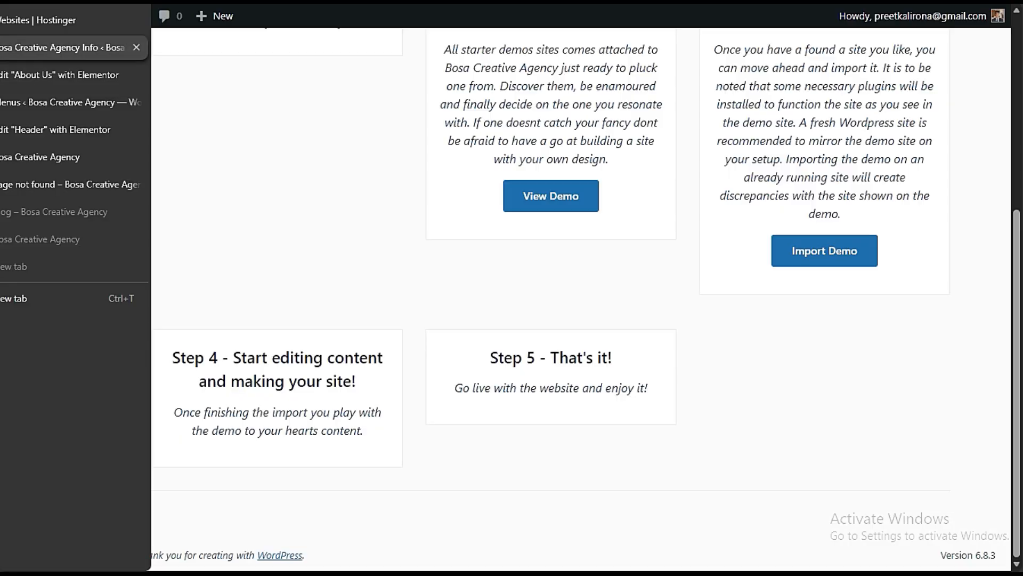
left_click(64, 75)
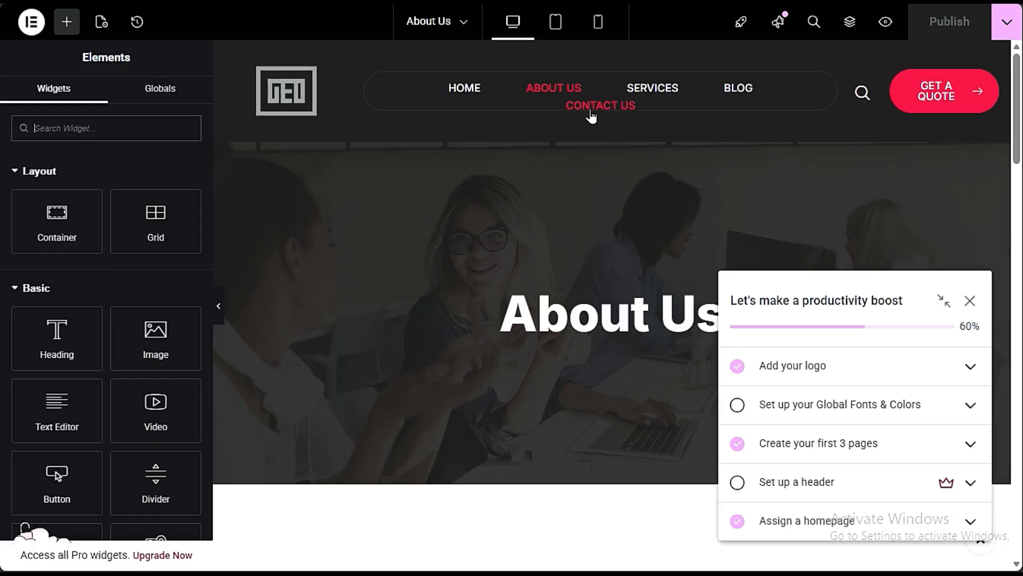
- Return to the Menus page and examine all the categories and pages that can be added as menu items
mouse_move(3, 101)
left_click(64, 101)
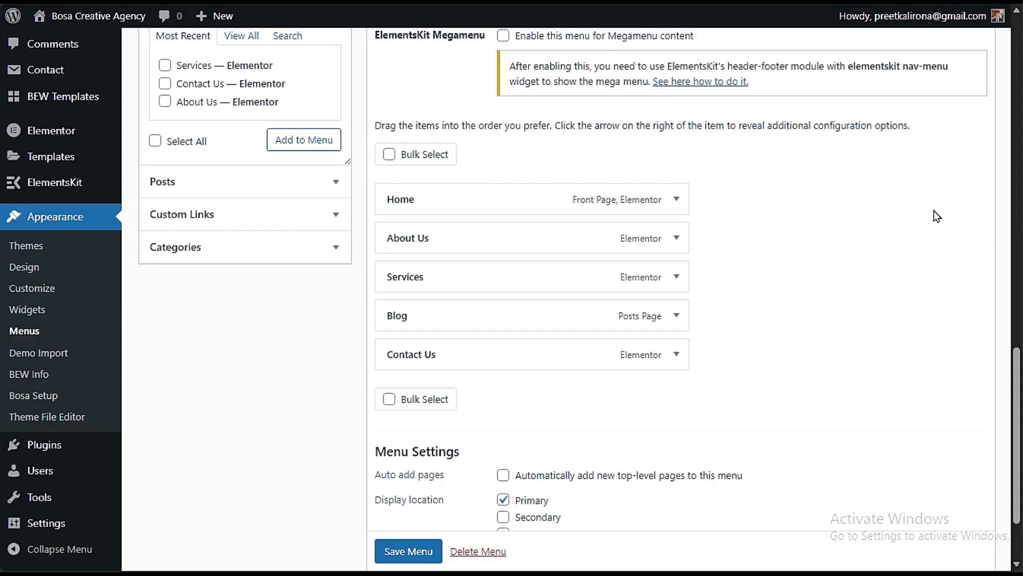
scroll(511, 373, "up", 5)
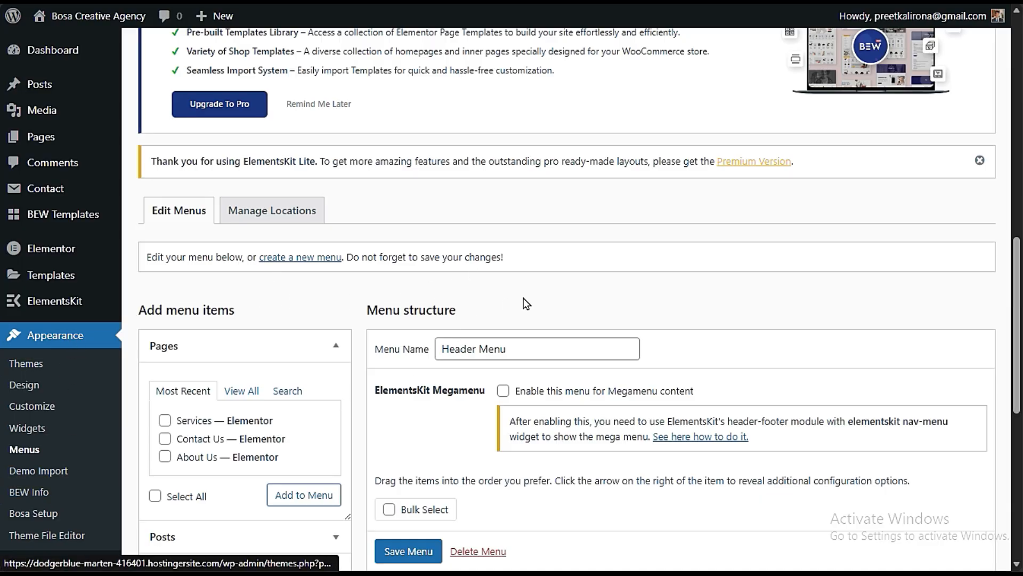
scroll(574, 295, "down", 3)
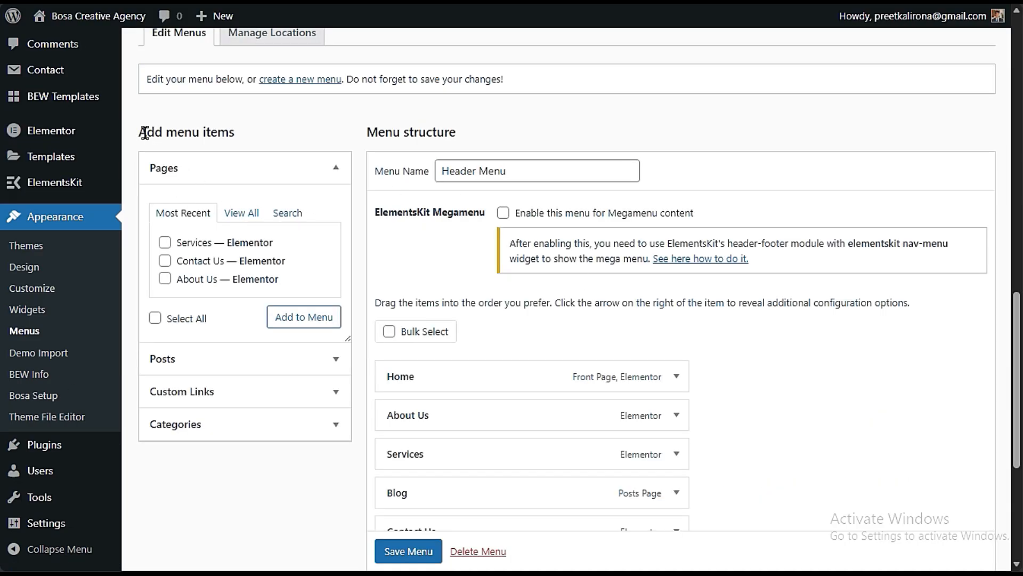
left_click_drag(145, 133, 235, 134)
left_click(293, 163)
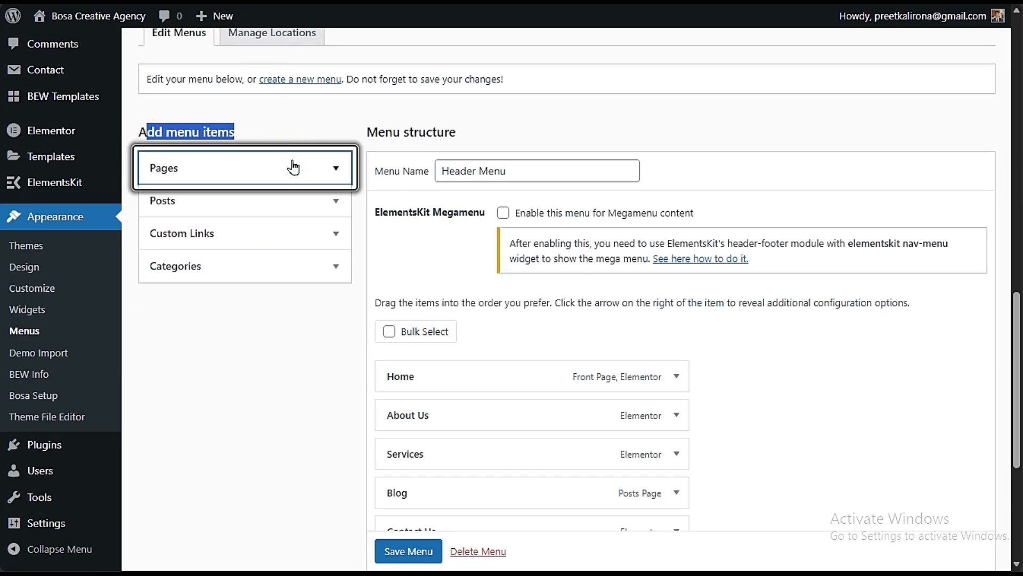
left_click(313, 377)
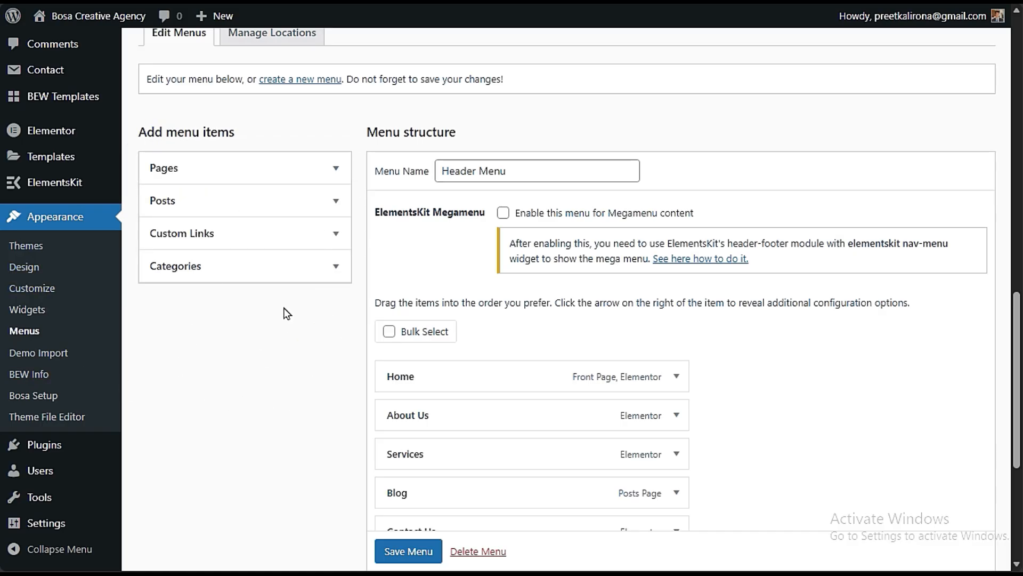
left_click(238, 268)
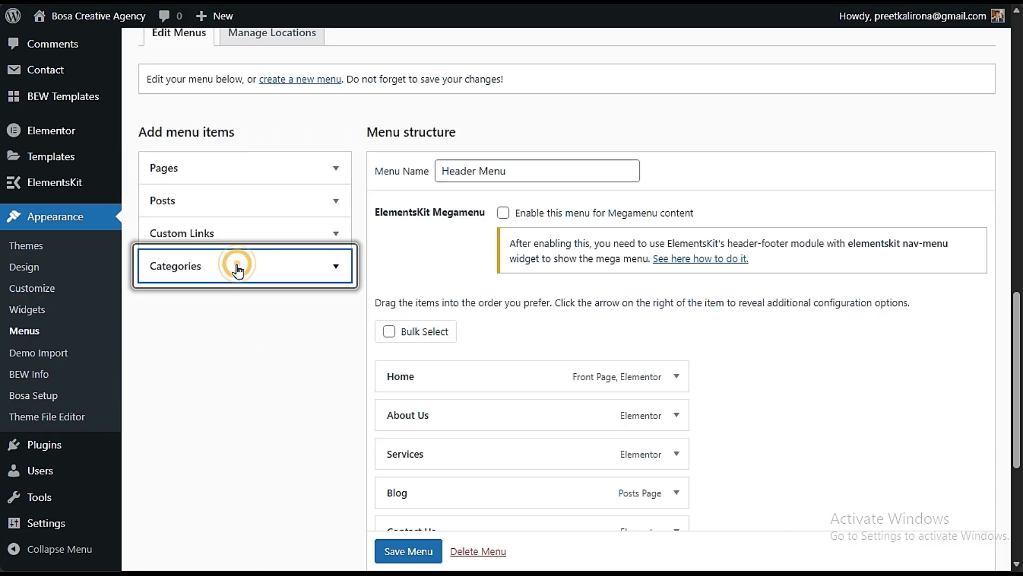
left_click(235, 312)
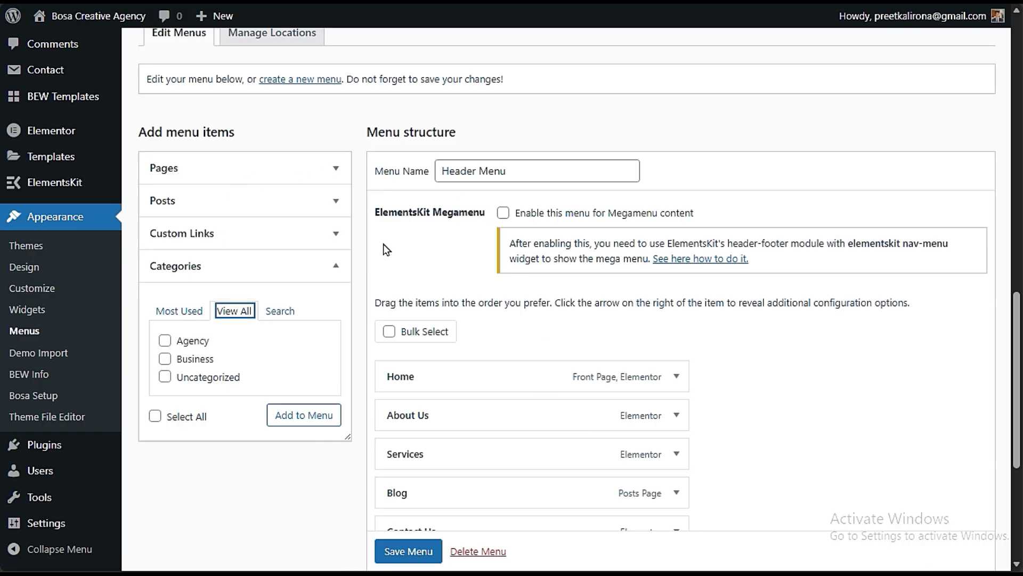
left_click(181, 171)
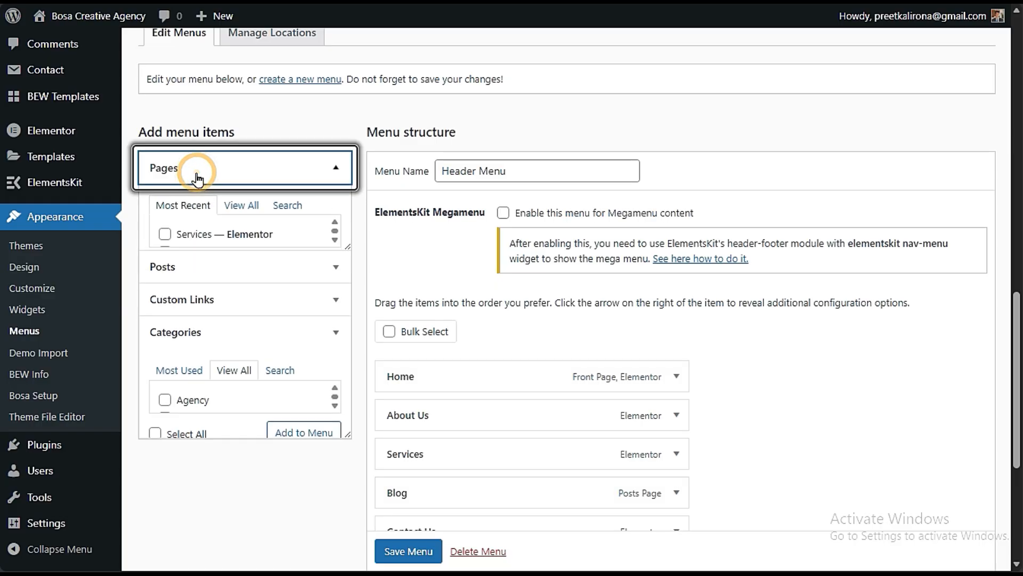
left_click(254, 214)
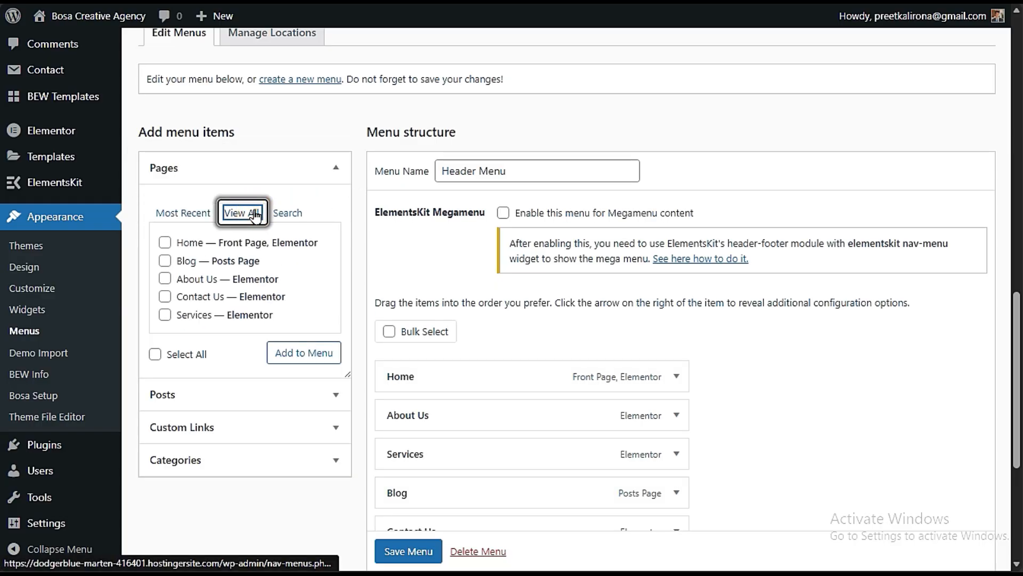
- Add the Blog, About Us and Contact Us pages to the Header Menu
scroll(176, 270, "down", 3)
scroll(224, 245, "up", 3)
left_click(165, 279)
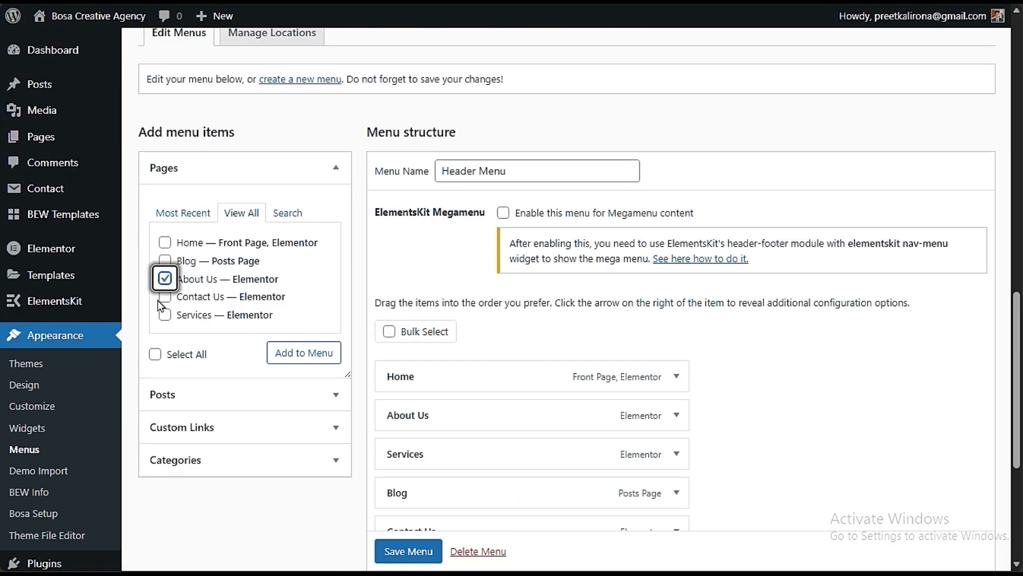
left_click(165, 296)
left_click(165, 261)
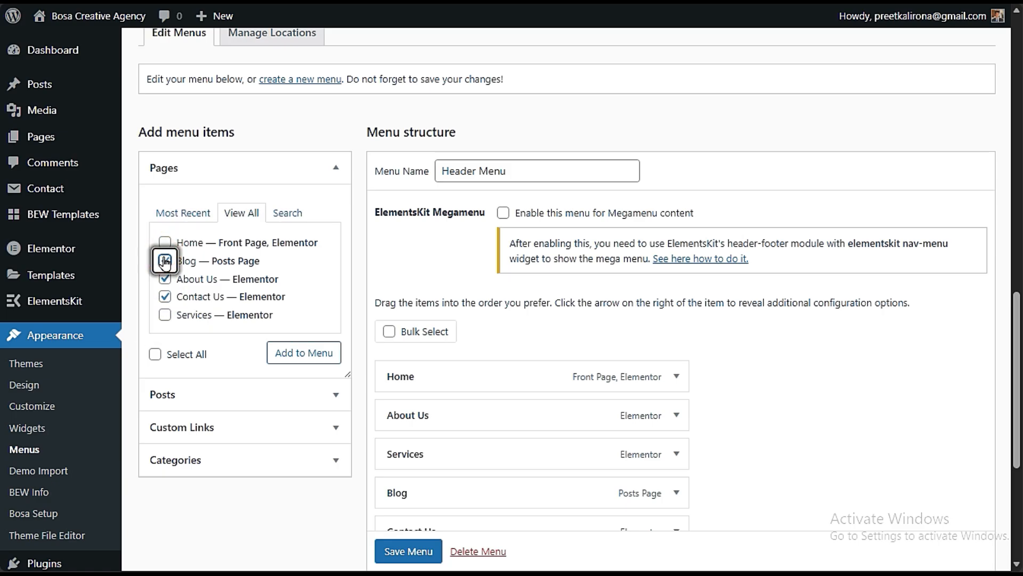
left_click(304, 352)
scroll(693, 325, "down", 3)
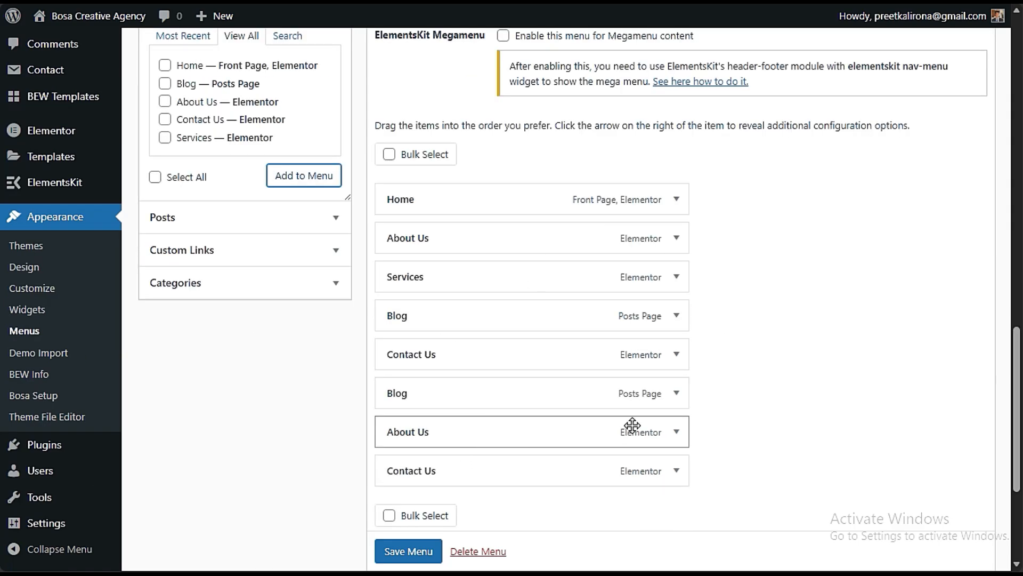
- Remove the duplicate Blog, About Us and Contact Us items from the end of the Header Menu and save the menu
left_click(676, 395)
scroll(568, 368, "down", 3)
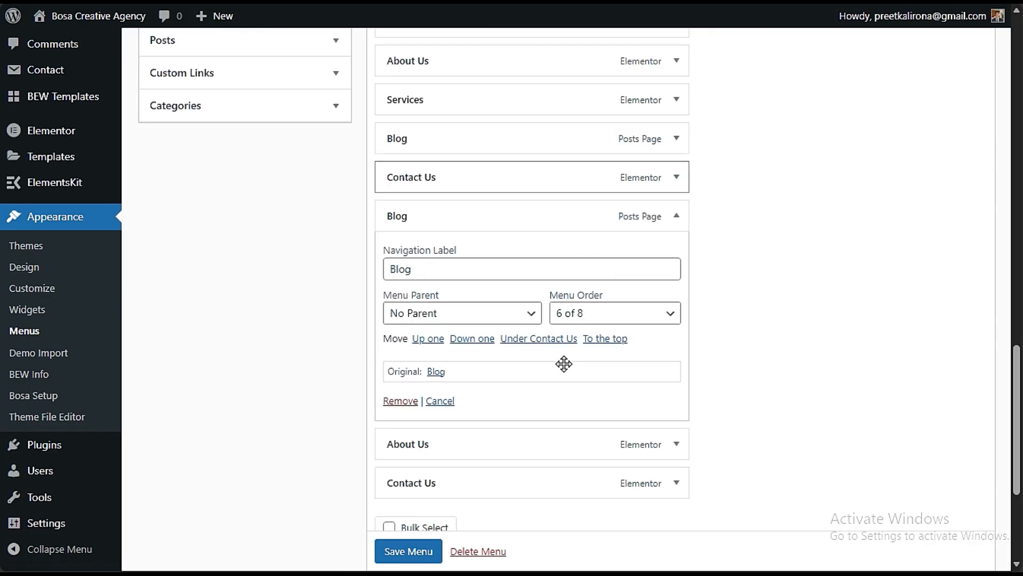
left_click(678, 216)
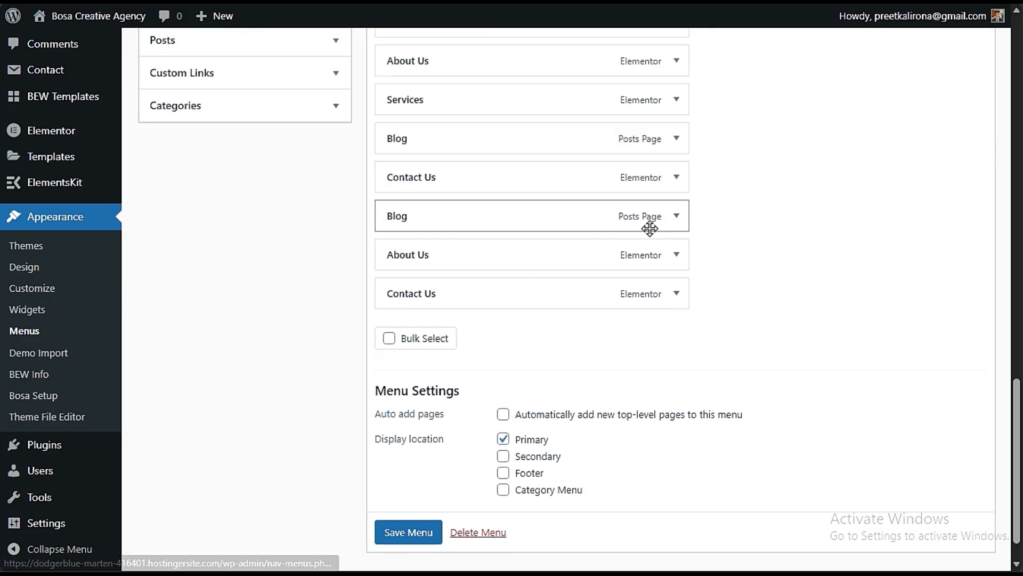
left_click(676, 223)
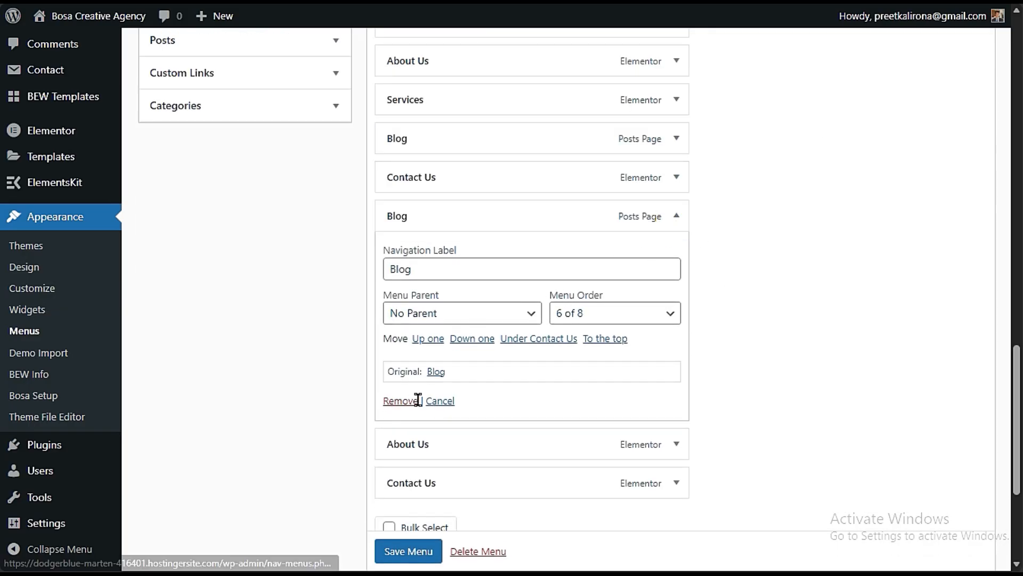
left_click(401, 401)
left_click(676, 217)
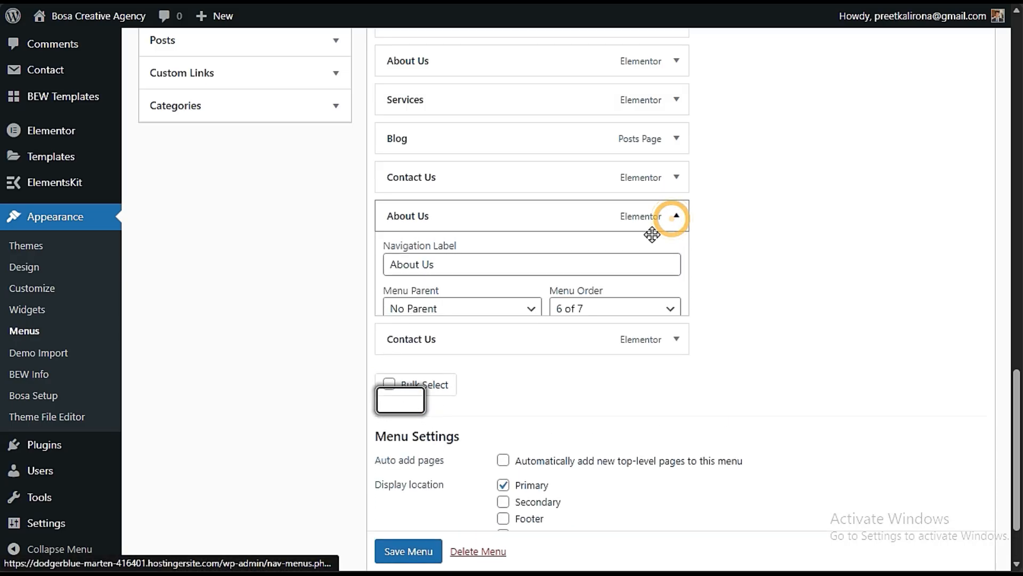
left_click(391, 404)
left_click(676, 246)
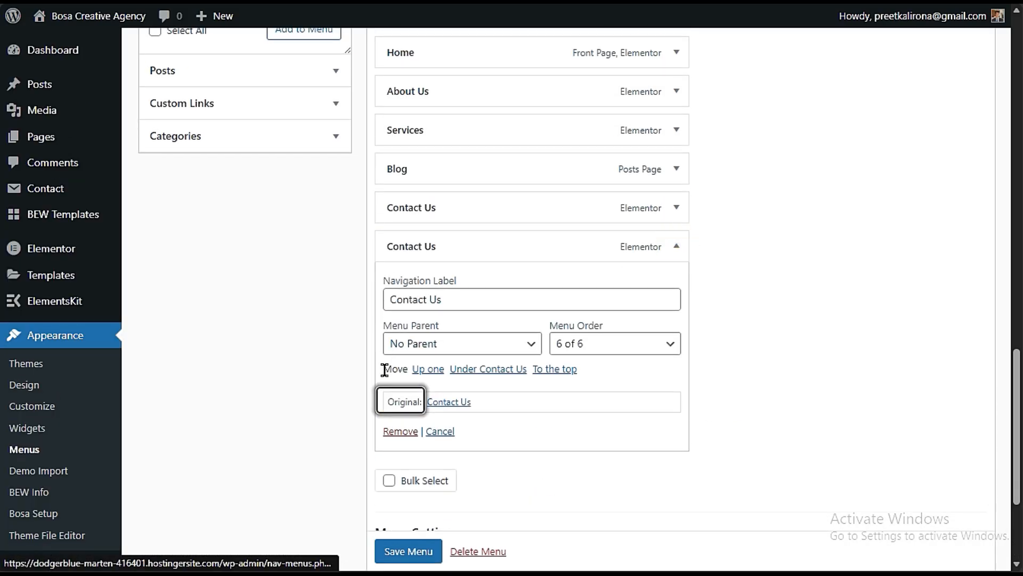
left_click(394, 431)
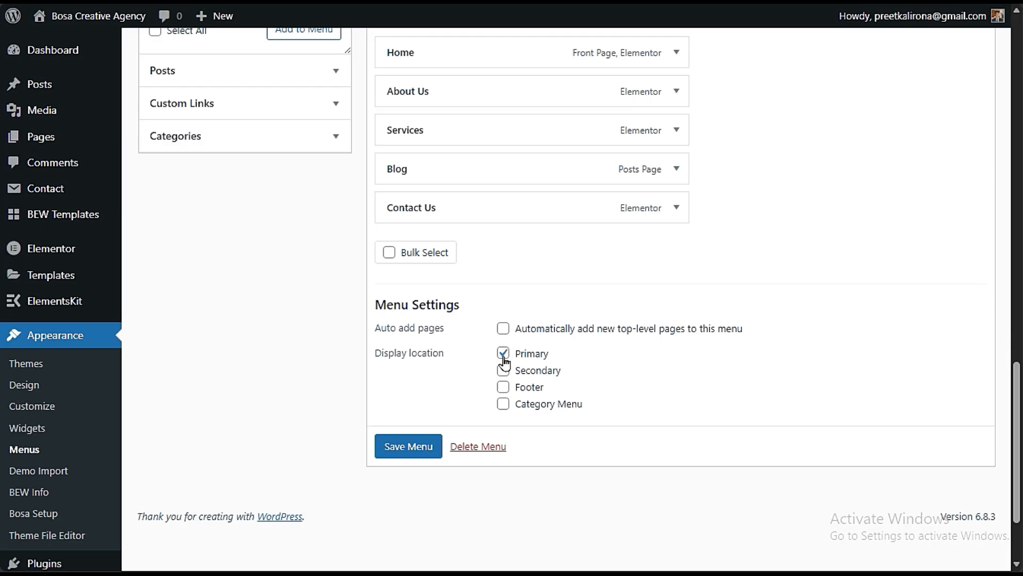
left_click(408, 446)
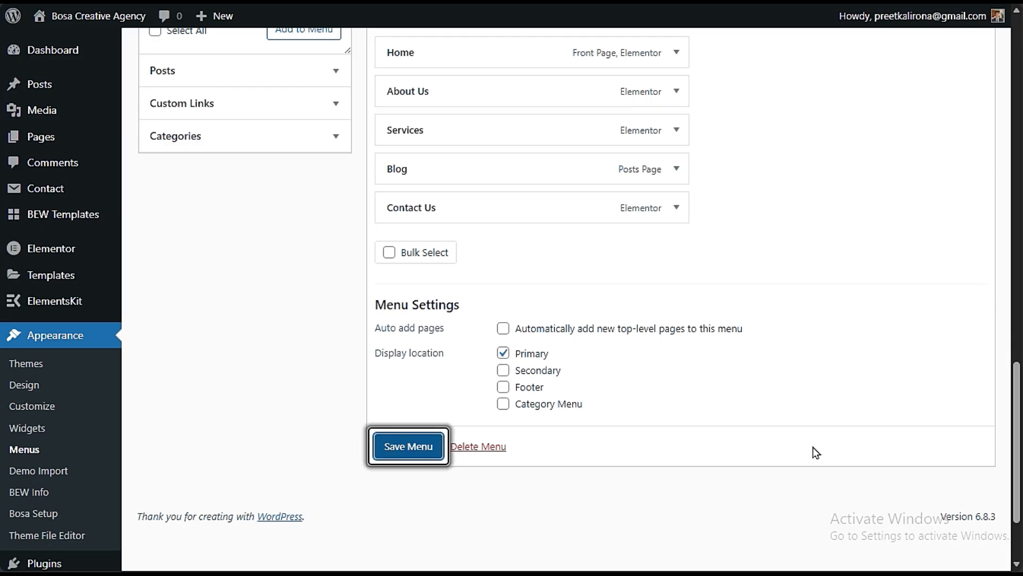
- Create a new menu named FOOTER and assign it to the Footer display location
scroll(637, 427, "down", 15)
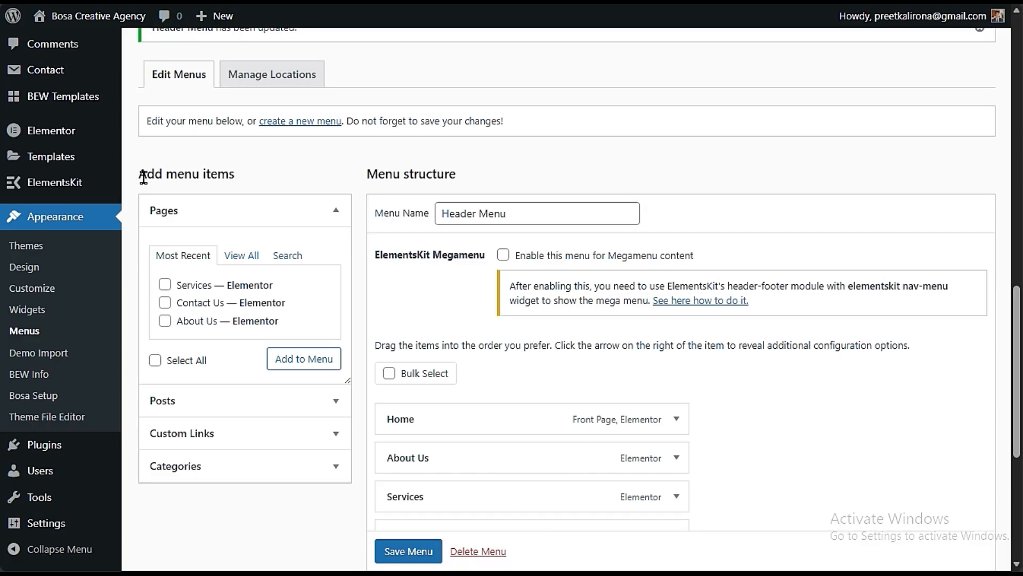
left_click(323, 127)
scroll(463, 272, "down", 3)
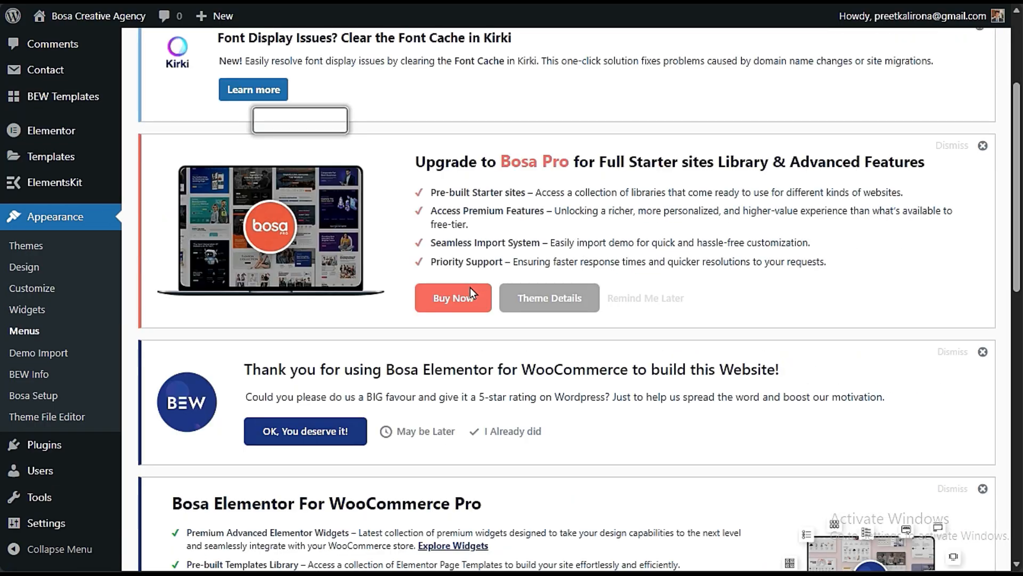
scroll(470, 293, "down", 12)
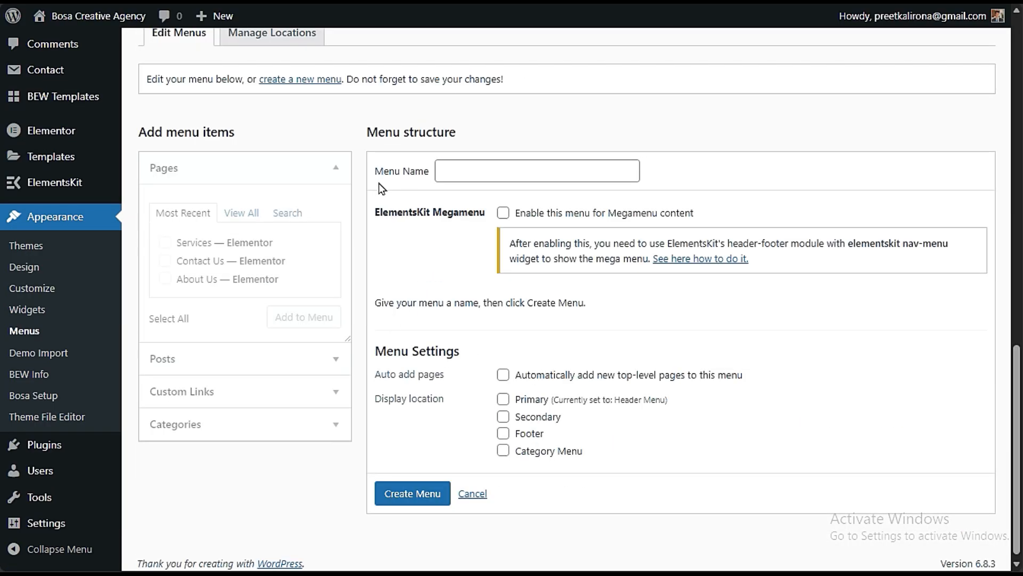
left_click(496, 172)
type("FOO")
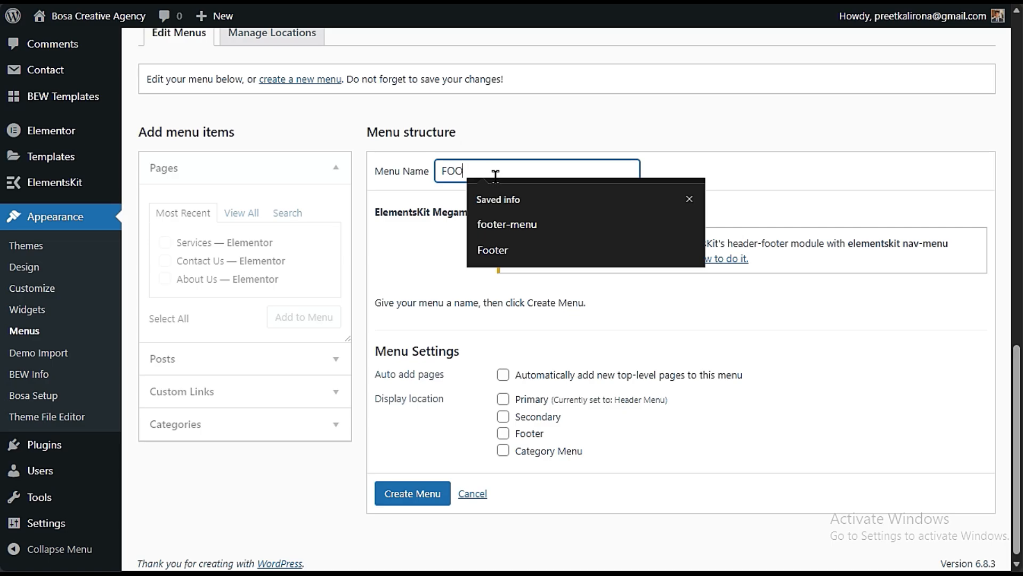
type("TER")
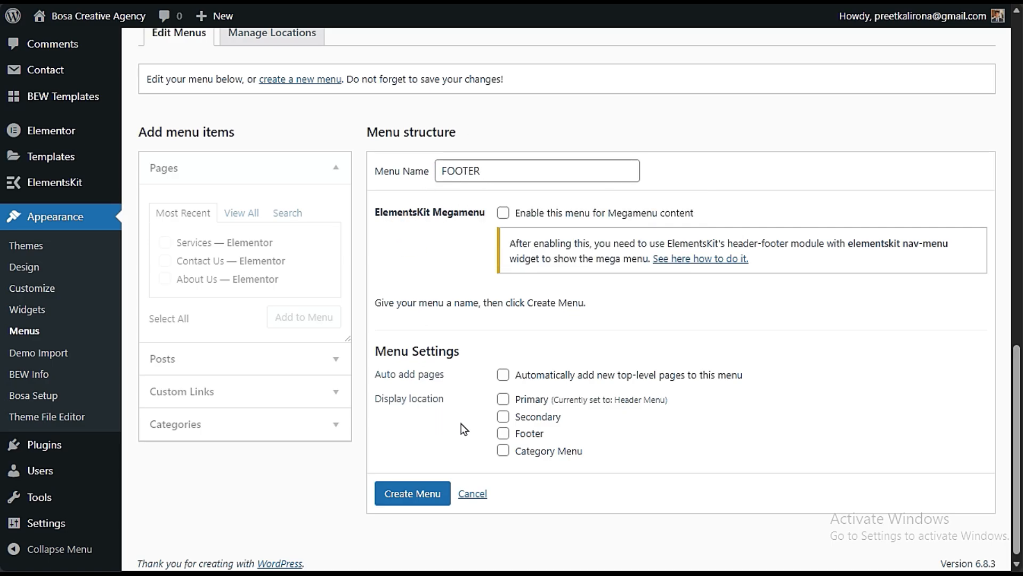
left_click(504, 434)
left_click(408, 495)
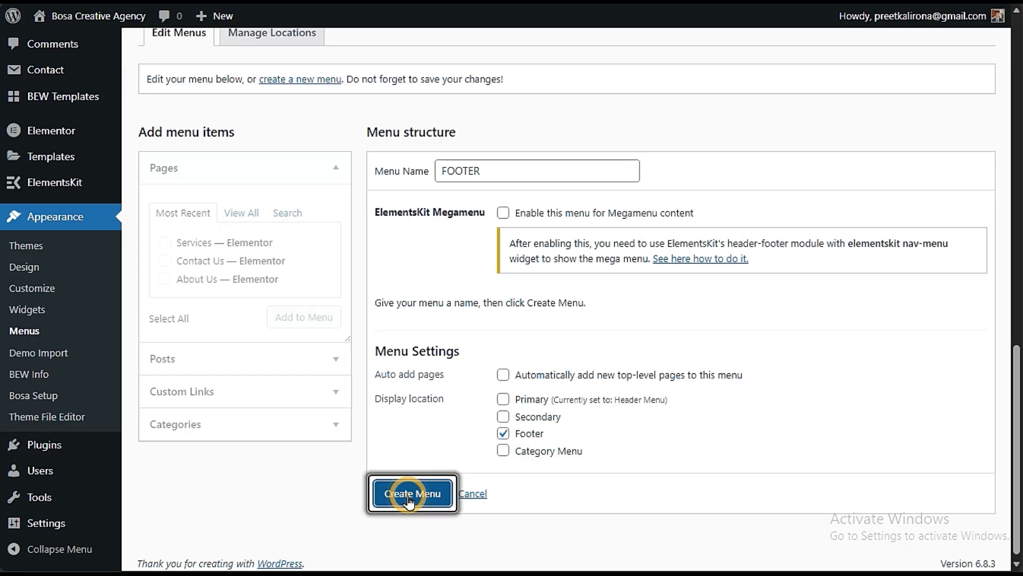
scroll(524, 272, "down", 10)
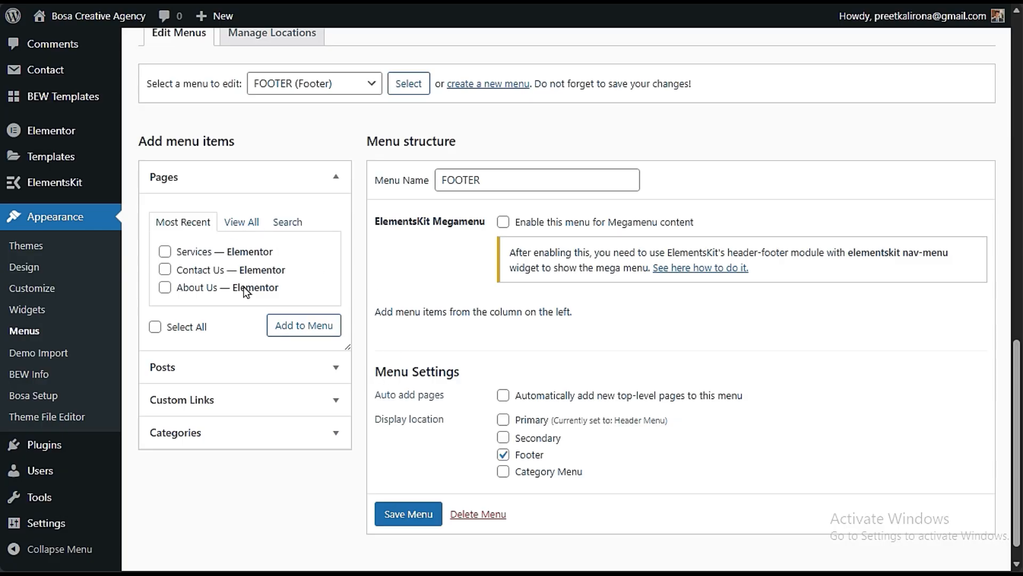
- Open the list of all pages and examine which pages the site already has
scroll(244, 286, "up", 3)
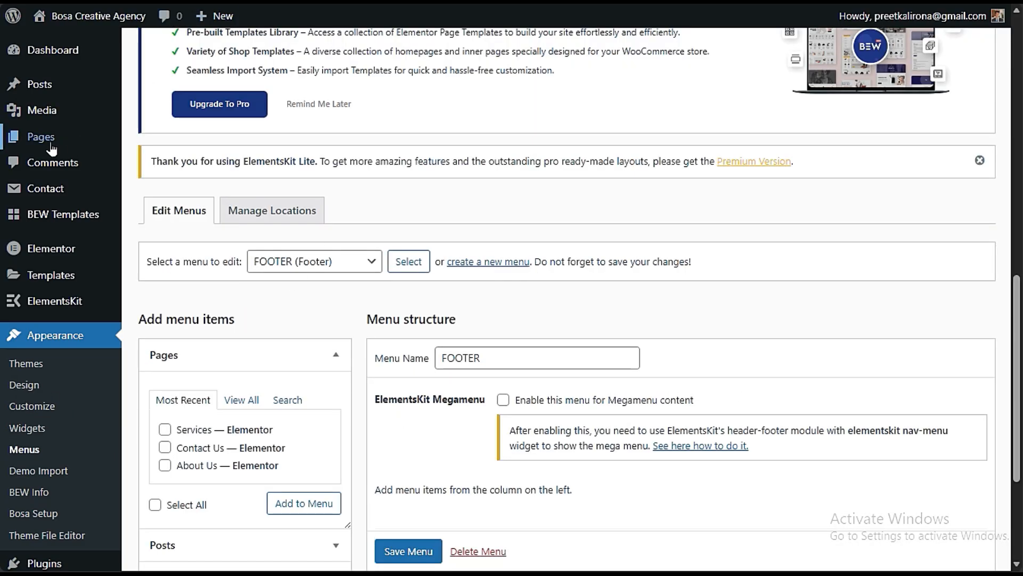
mouse_move(67, 143)
left_click(163, 143)
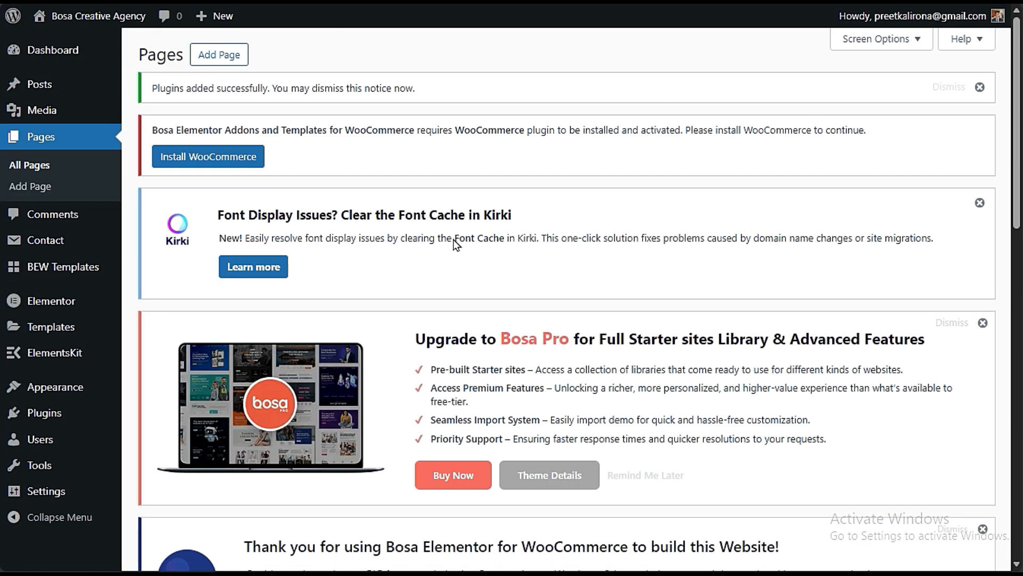
scroll(333, 201, "down", 10)
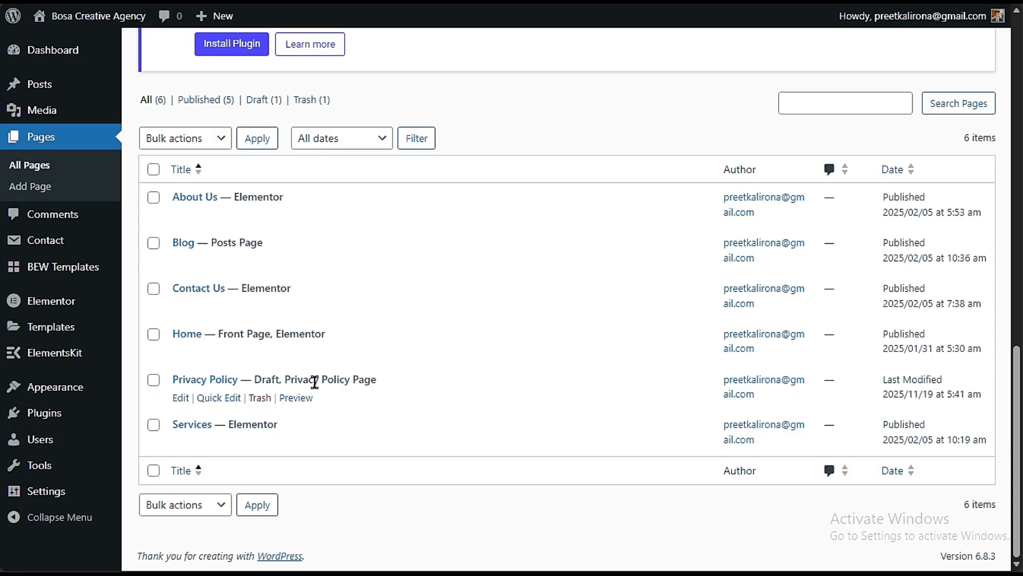
scroll(316, 383, "up", 8)
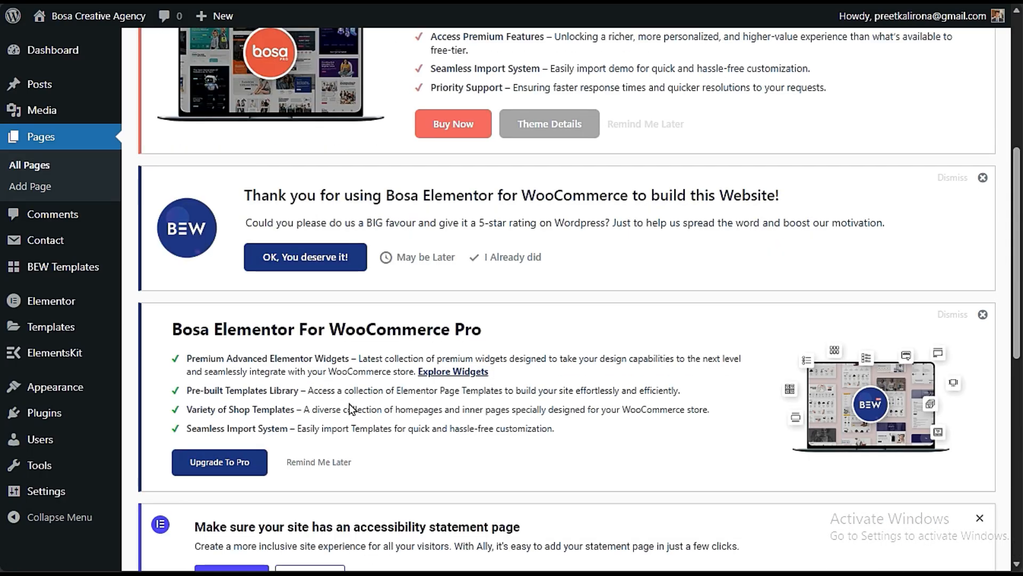
scroll(386, 411, "up", 6)
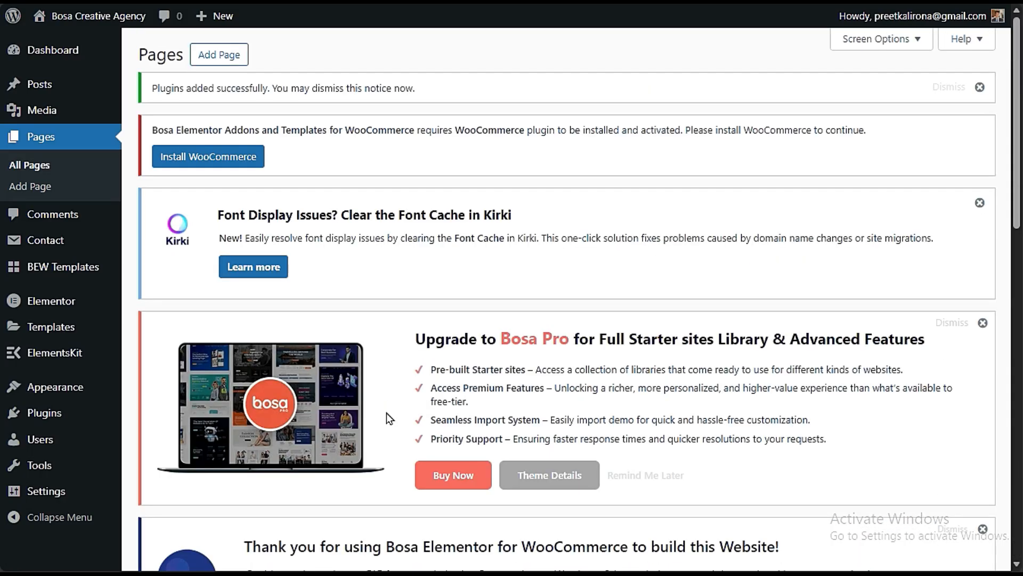
scroll(386, 412, "down", 10)
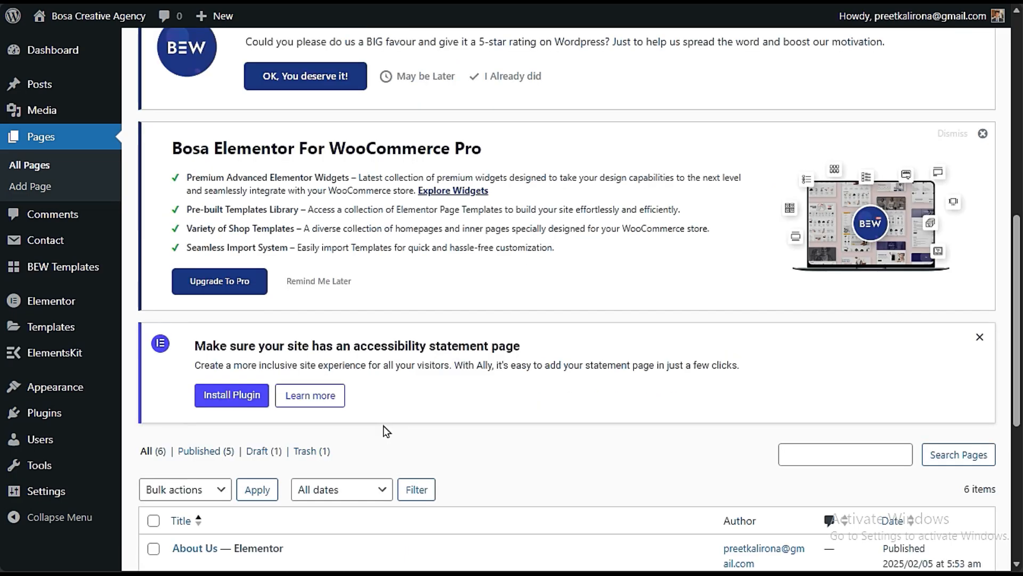
scroll(383, 425, "down", 3)
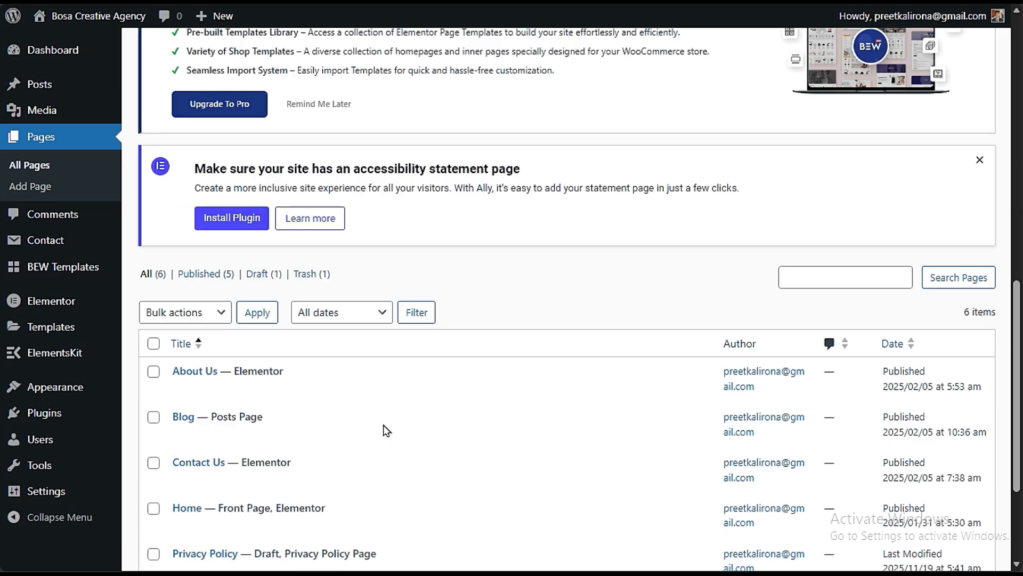
- Add a new page titled PRIVACY and open it in the Elementor editor
scroll(384, 425, "up", 6)
scroll(380, 424, "up", 7)
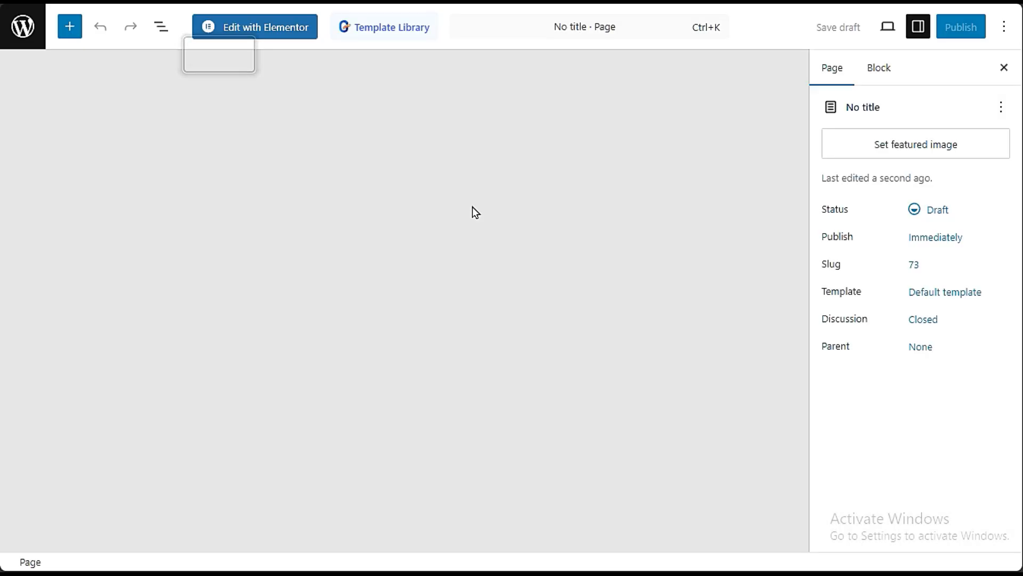
type("PRIVACY")
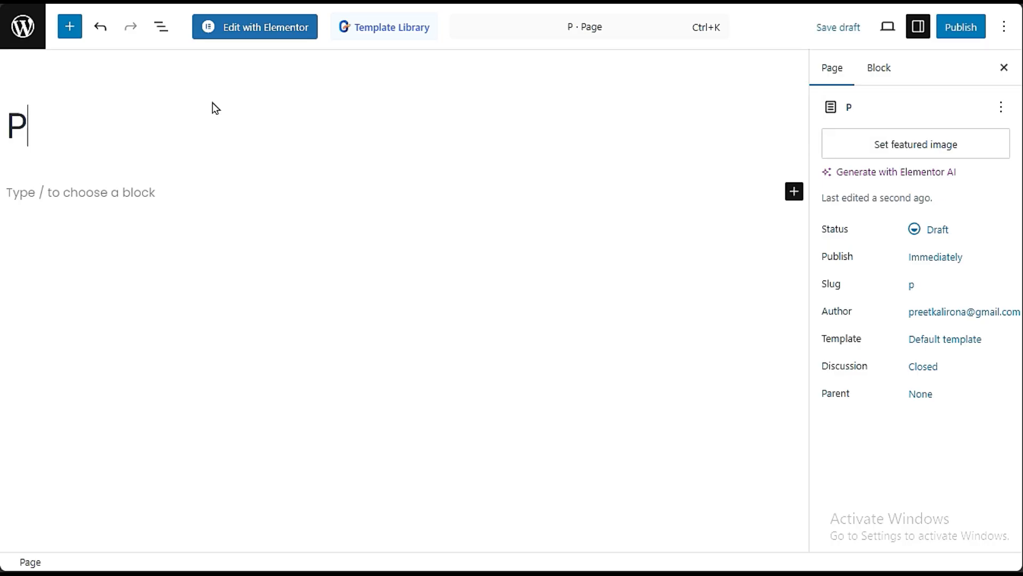
left_click(255, 28)
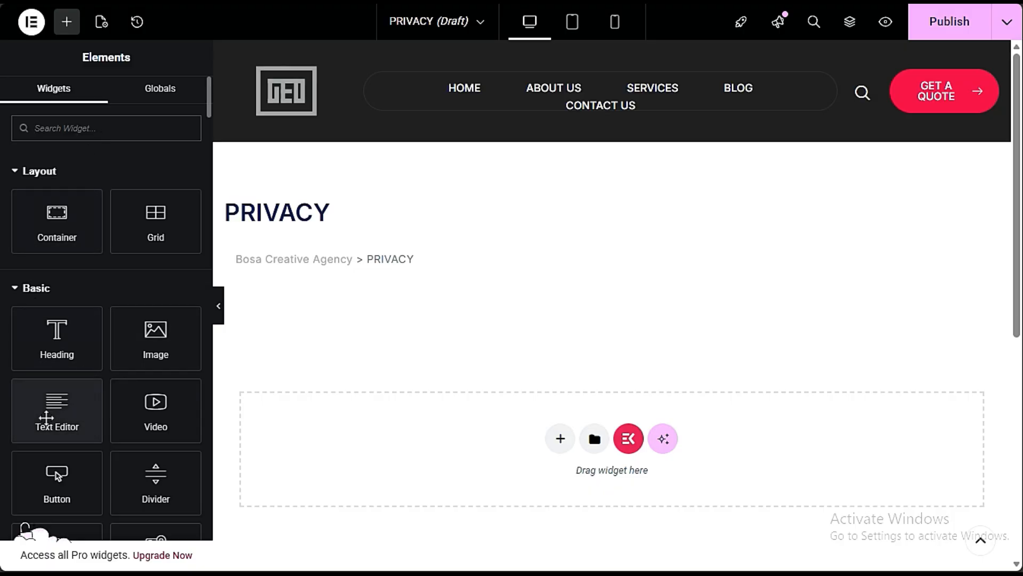
- Add a Text Editor widget to the empty area of the PRIVACY page and select its placeholder paragraph
left_click_drag(54, 399, 393, 454)
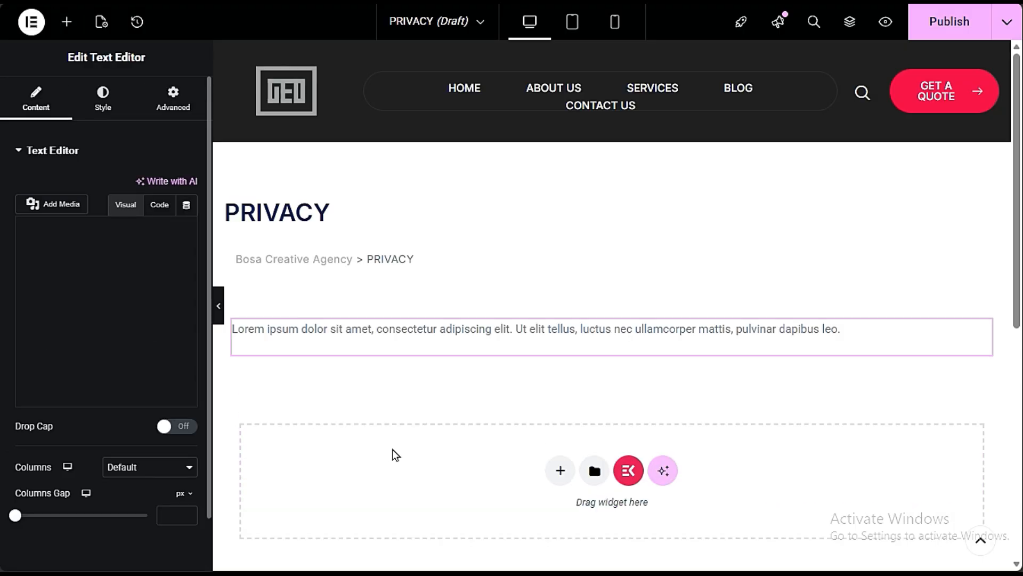
left_click(124, 348)
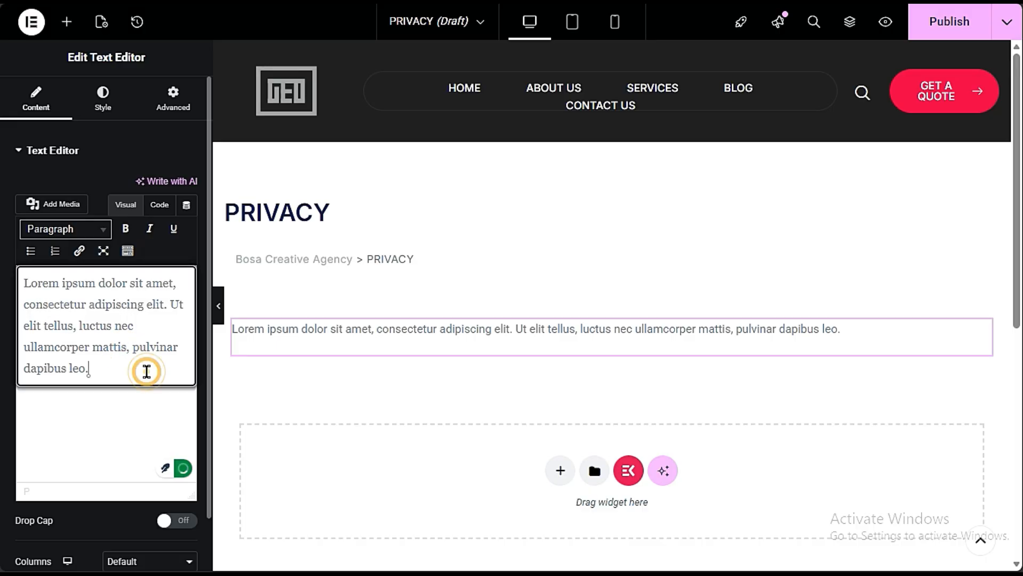
left_click_drag(144, 370, 16, 278)
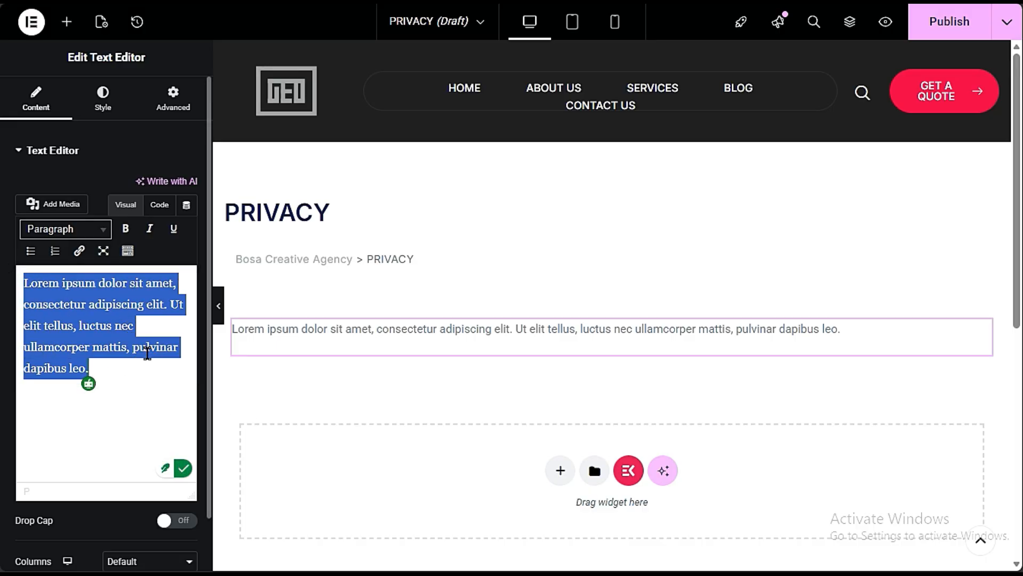
scroll(558, 379, "down", 3)
scroll(534, 175, "up", 3)
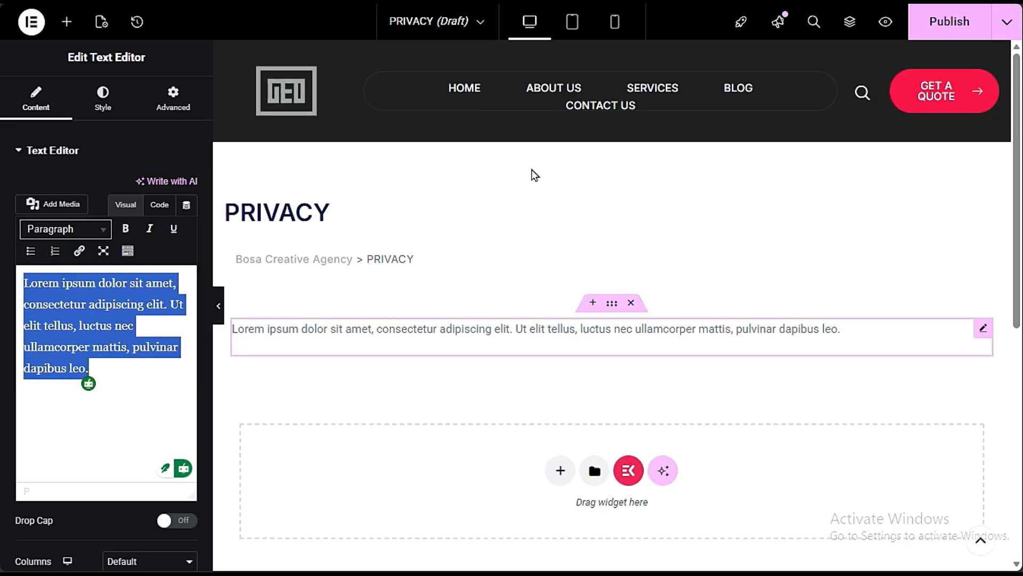
scroll(509, 423, "down", 3)
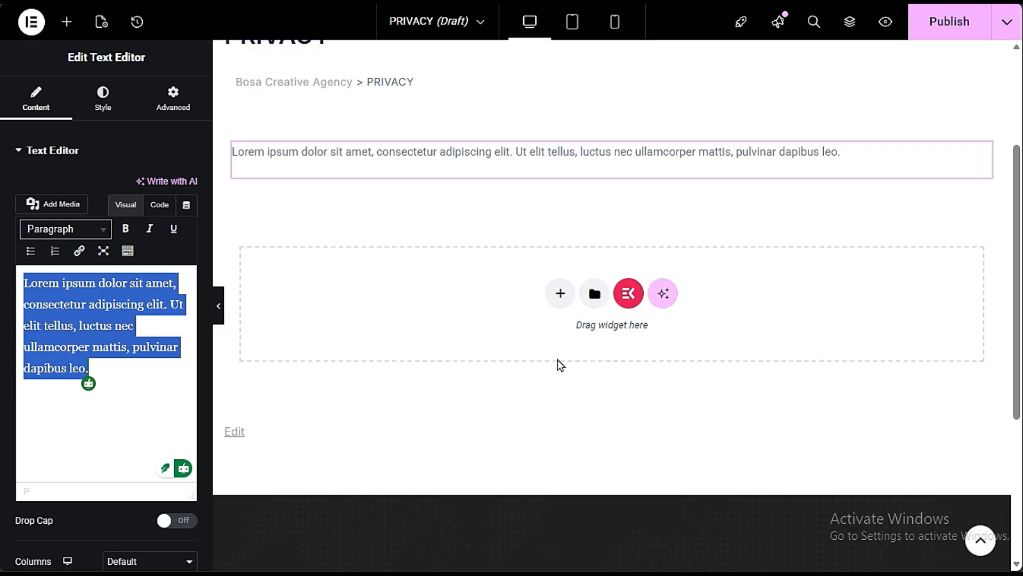
left_click(158, 374)
left_click_drag(158, 375, 23, 283)
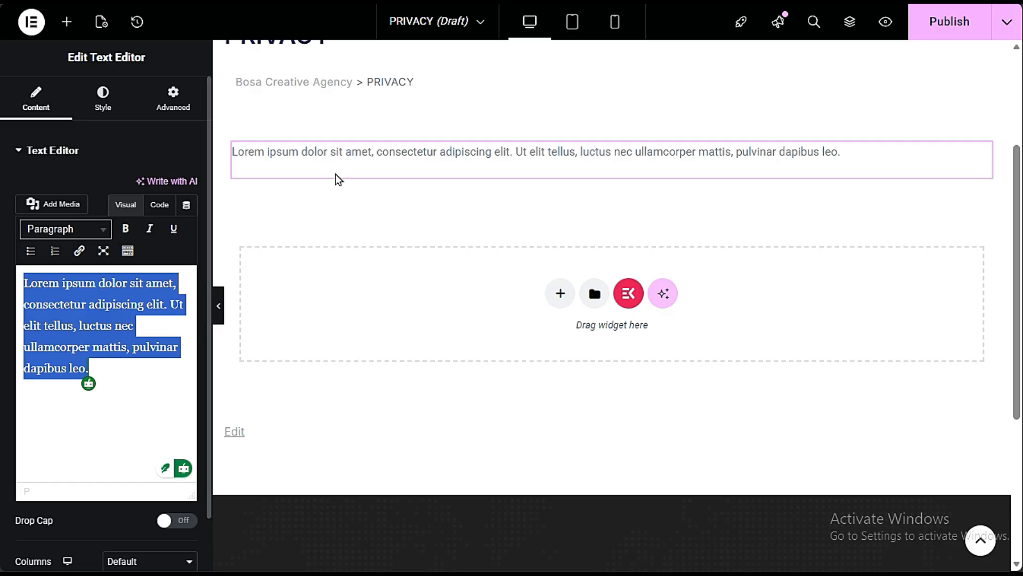
scroll(555, 169, "up", 3)
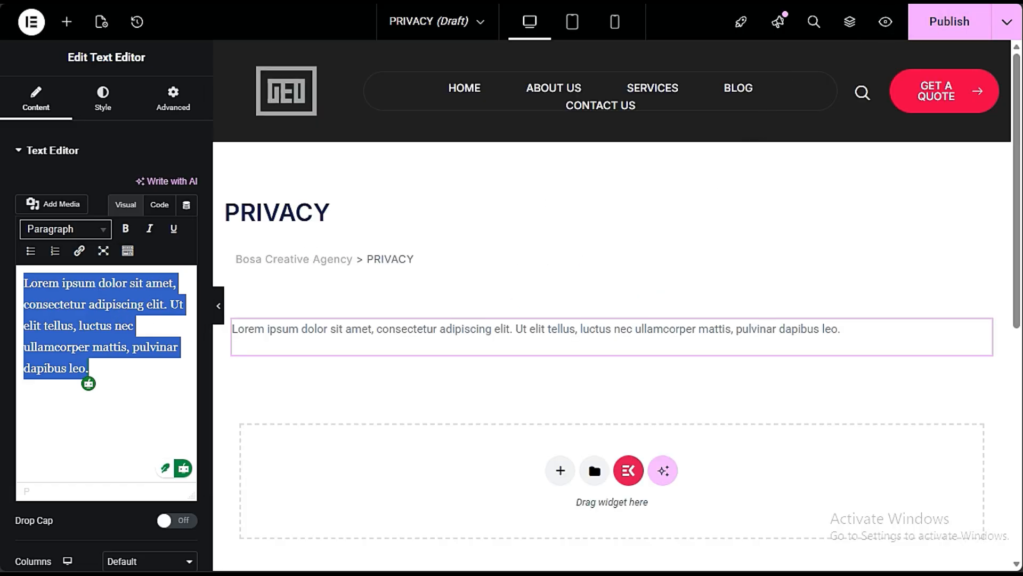
- Switch to the Header template that is already open in the Elementor editor
left_click(5, 46)
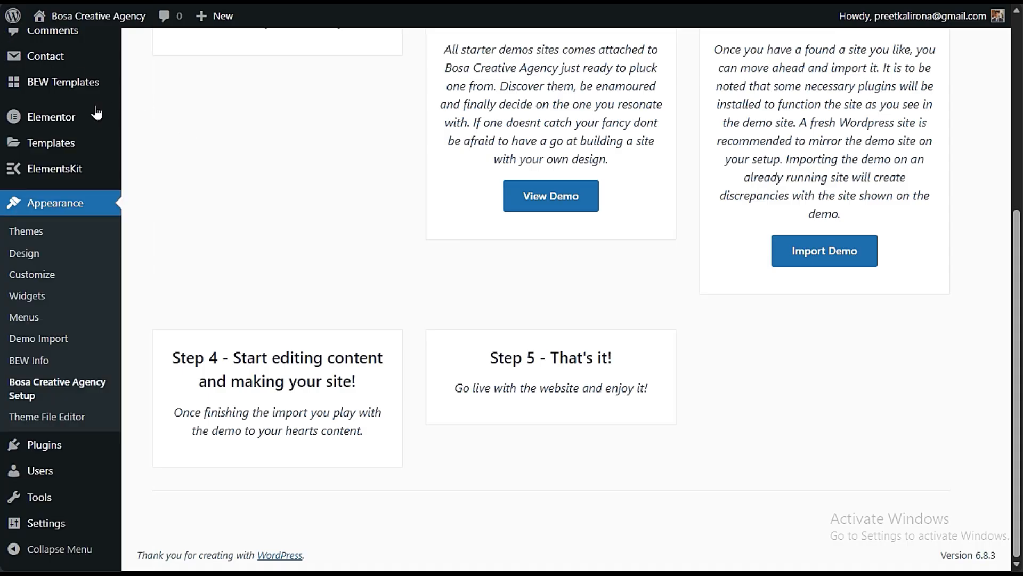
left_click(6, 69)
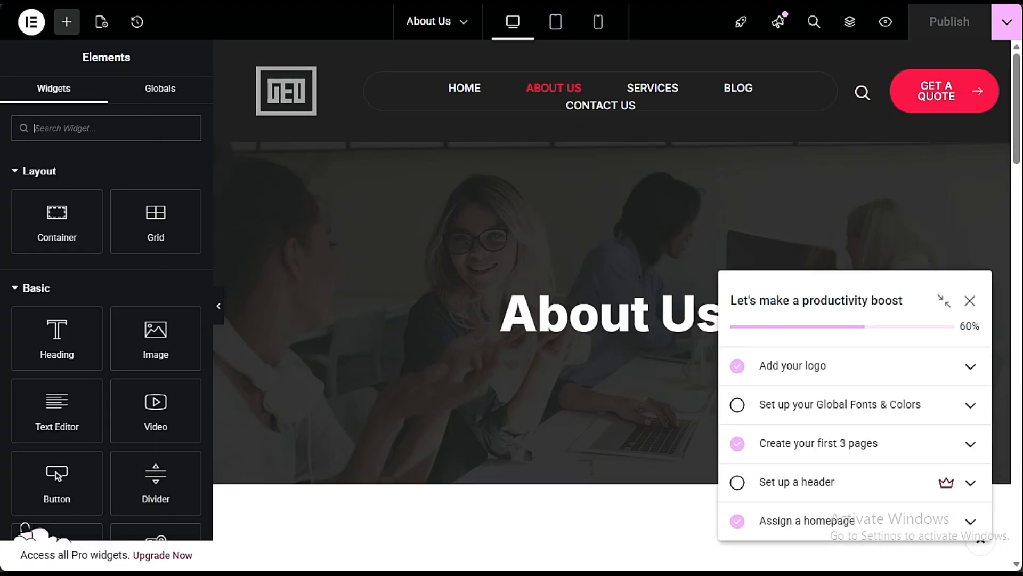
left_click(5, 106)
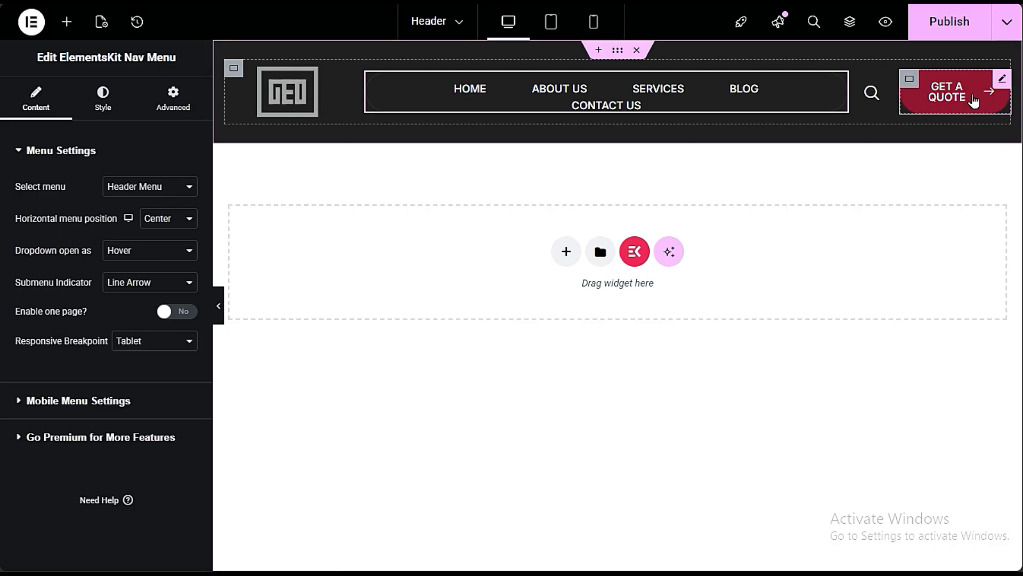
- Change the text of the header's GET A QUOTE button to CONTACT US, keeping the Default button type
left_click(999, 78)
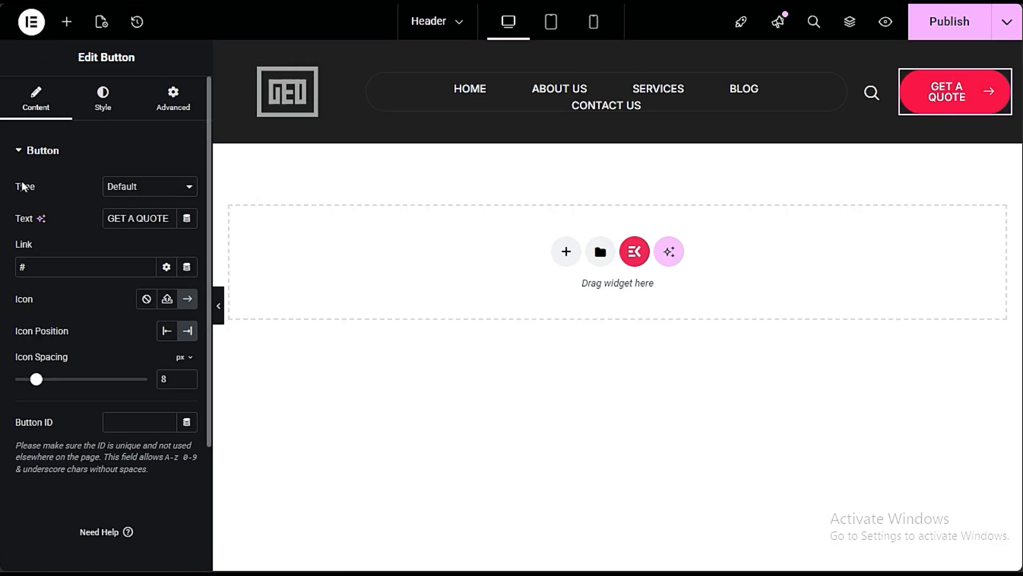
left_click(149, 187)
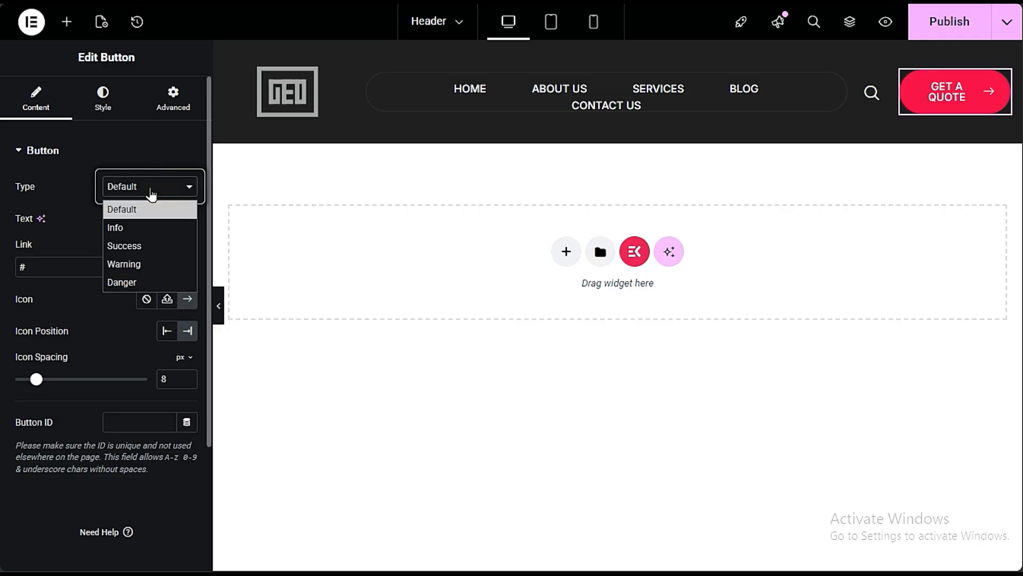
left_click(148, 188)
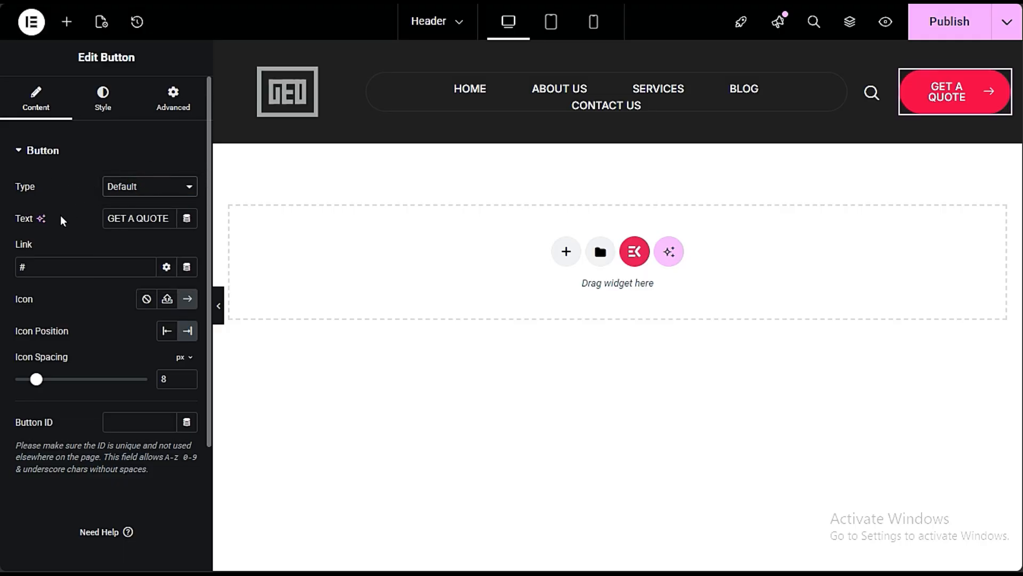
triple_click(107, 218)
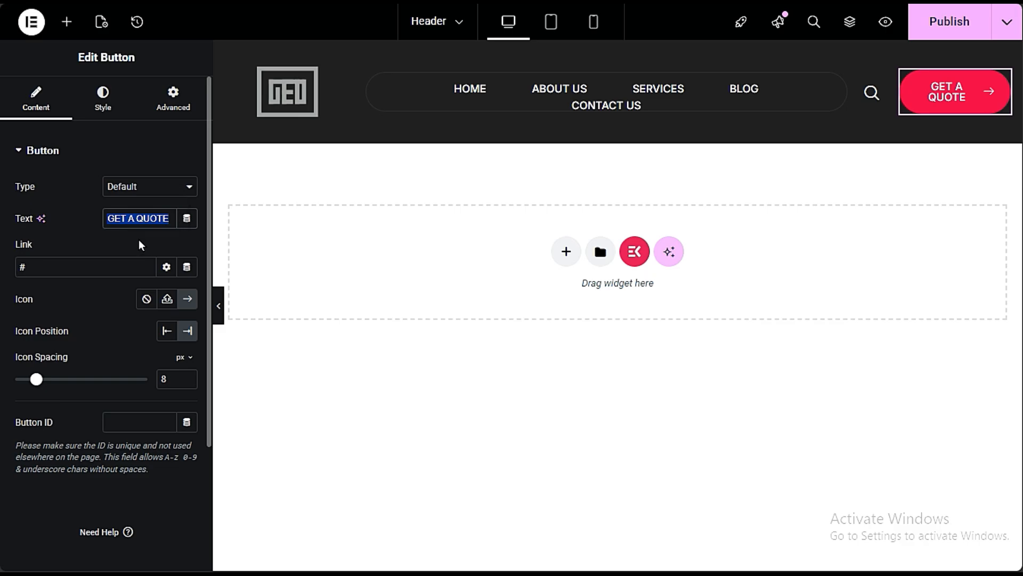
type("CONTACT US")
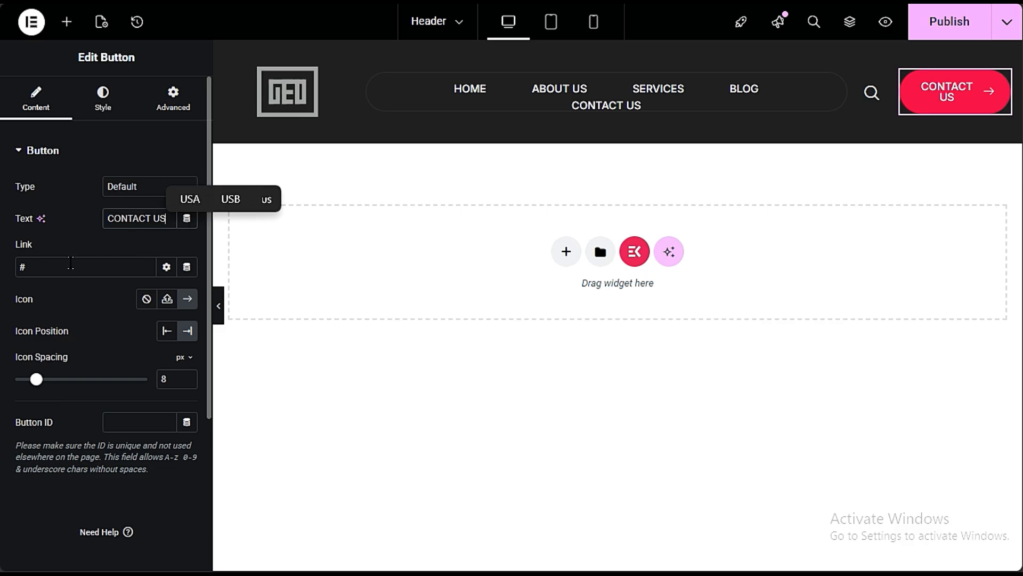
- Open the CONTACT US button's link for editing and publish the header template
left_click(67, 263)
left_click(81, 267)
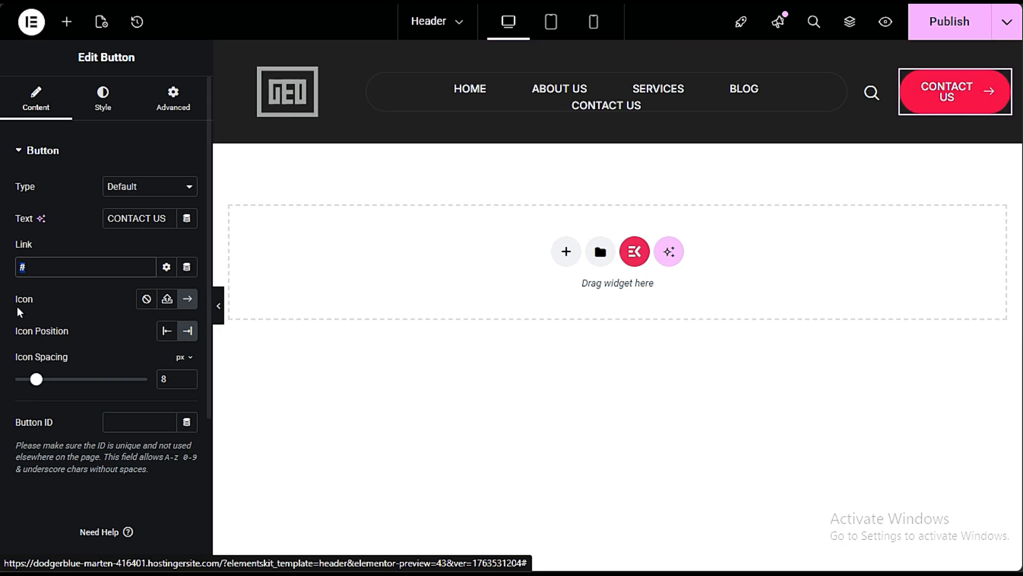
left_click(48, 260)
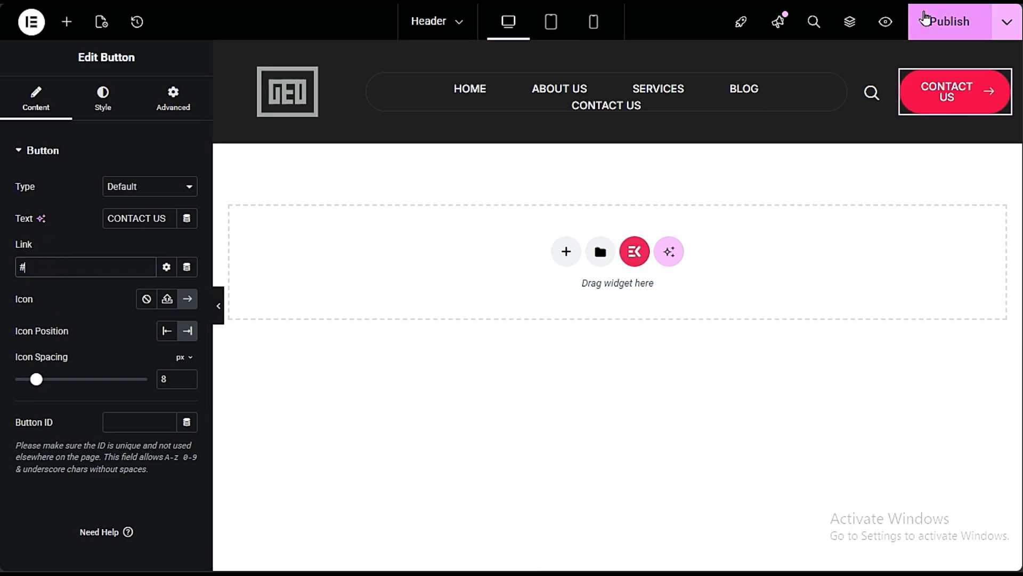
left_click(924, 18)
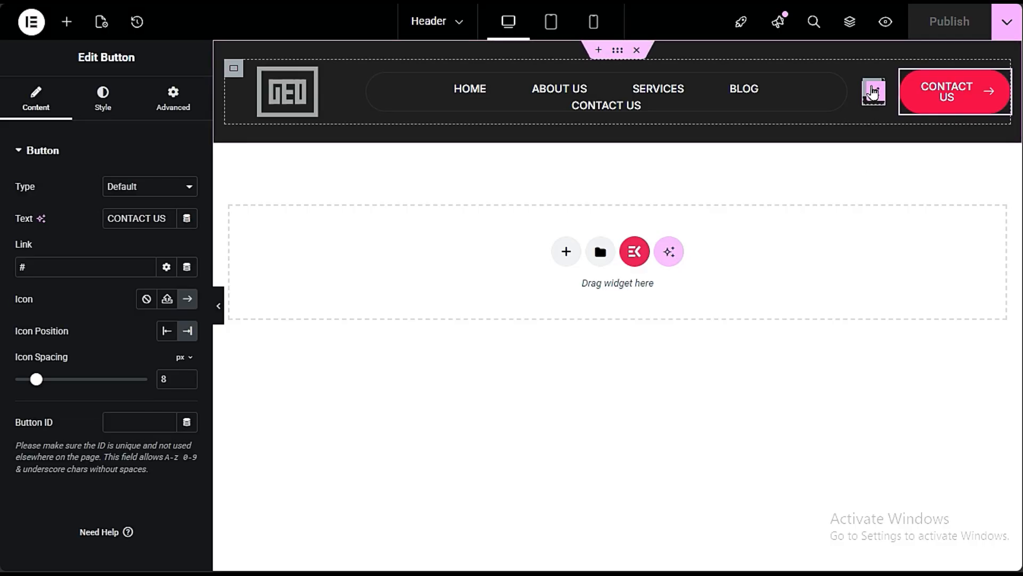
- Add a Text Editor widget directly below the CONTACT US button in the header
right_click(873, 91)
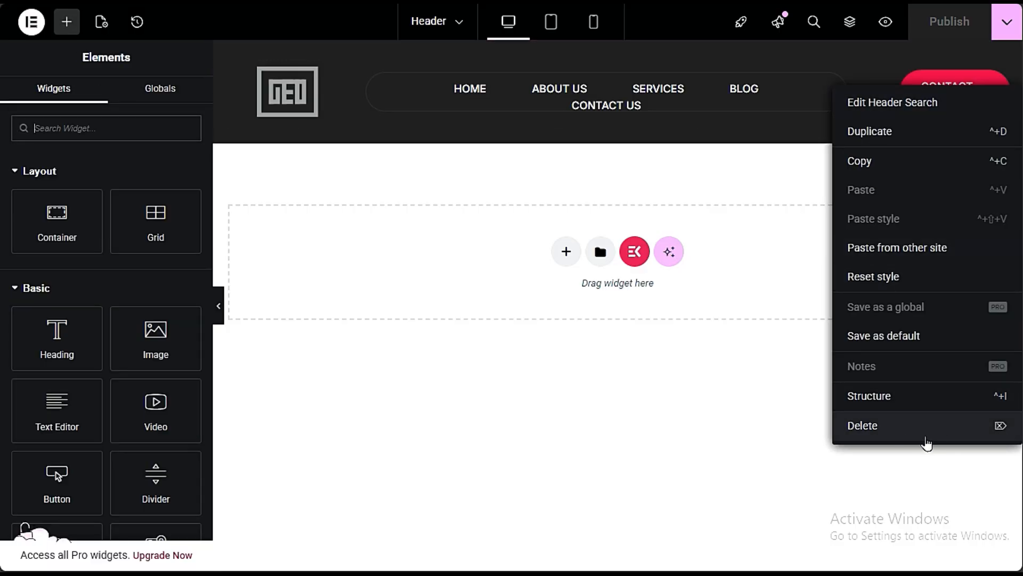
left_click(800, 315)
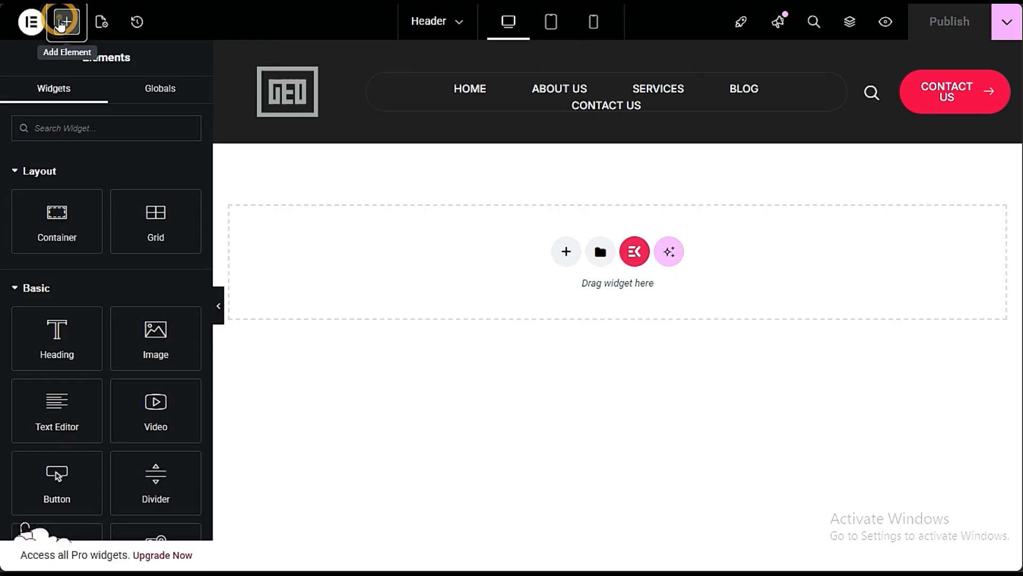
left_click(66, 22)
scroll(101, 446, "down", 15)
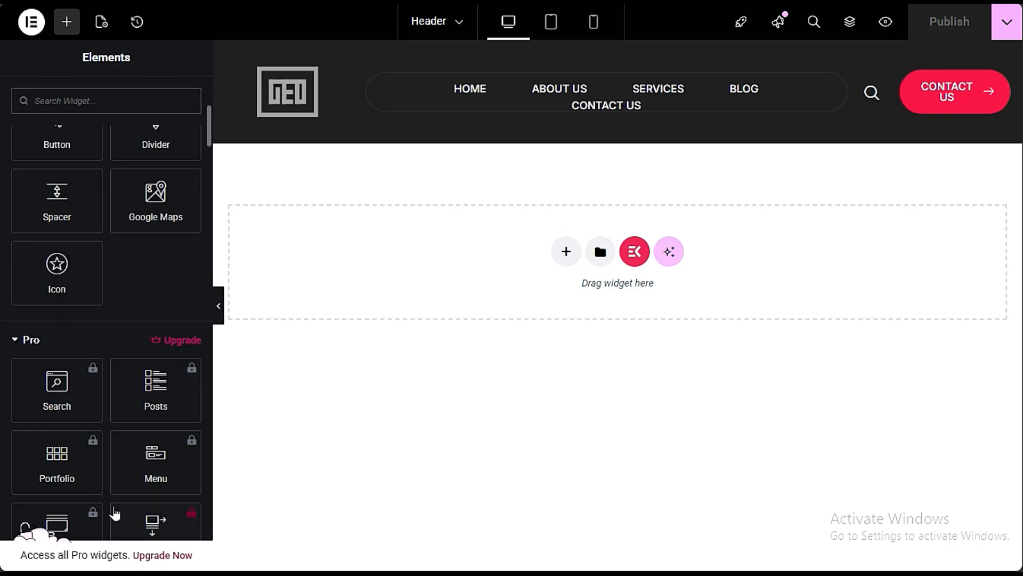
scroll(110, 417, "down", 10)
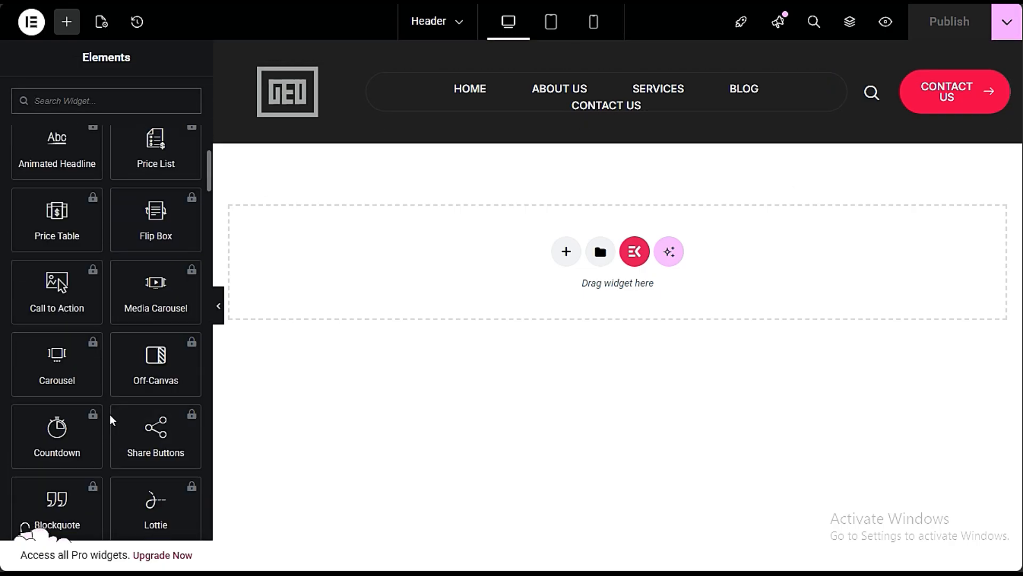
scroll(112, 426, "down", 3)
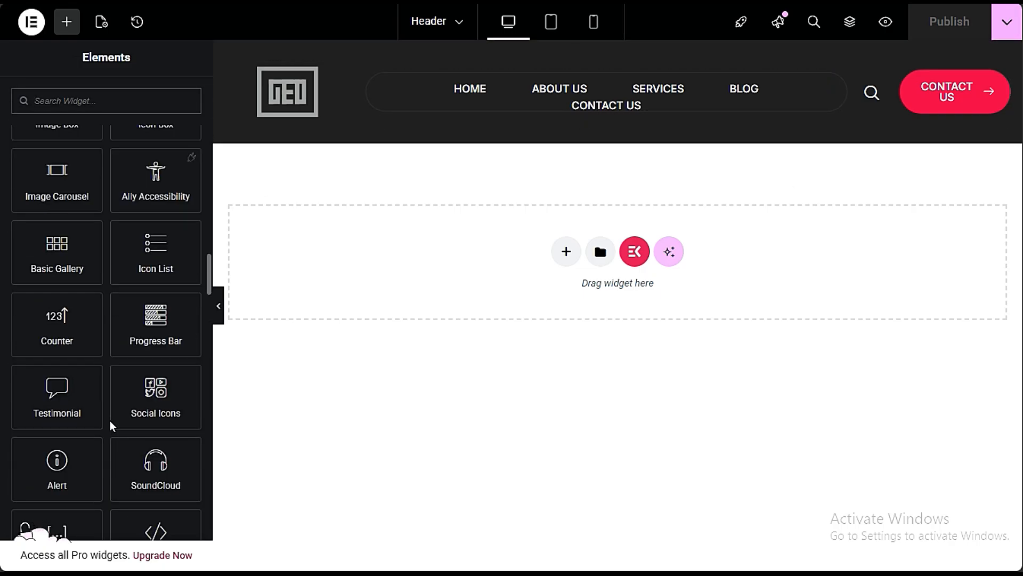
scroll(120, 317, "up", 6)
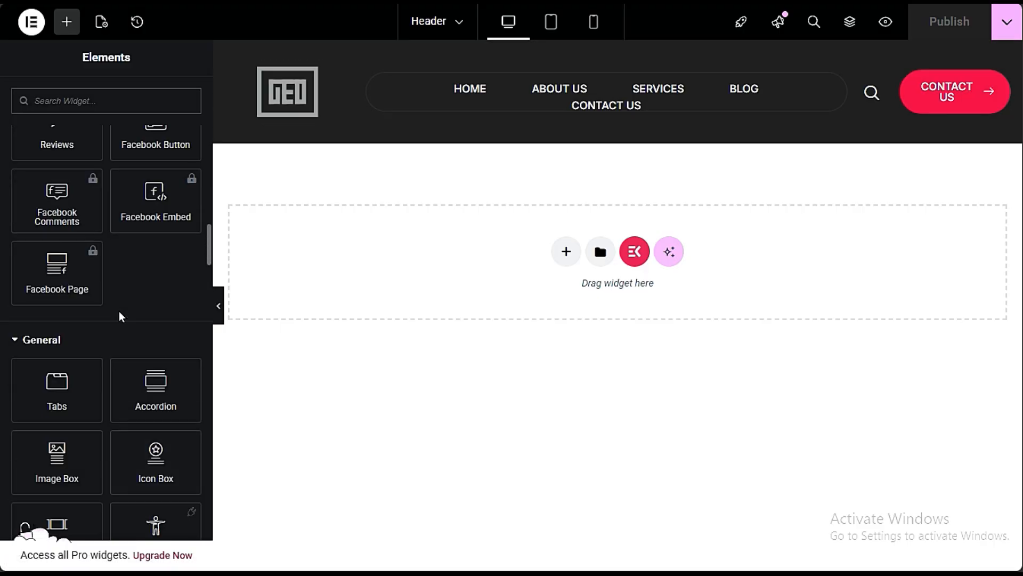
scroll(120, 317, "up", 18)
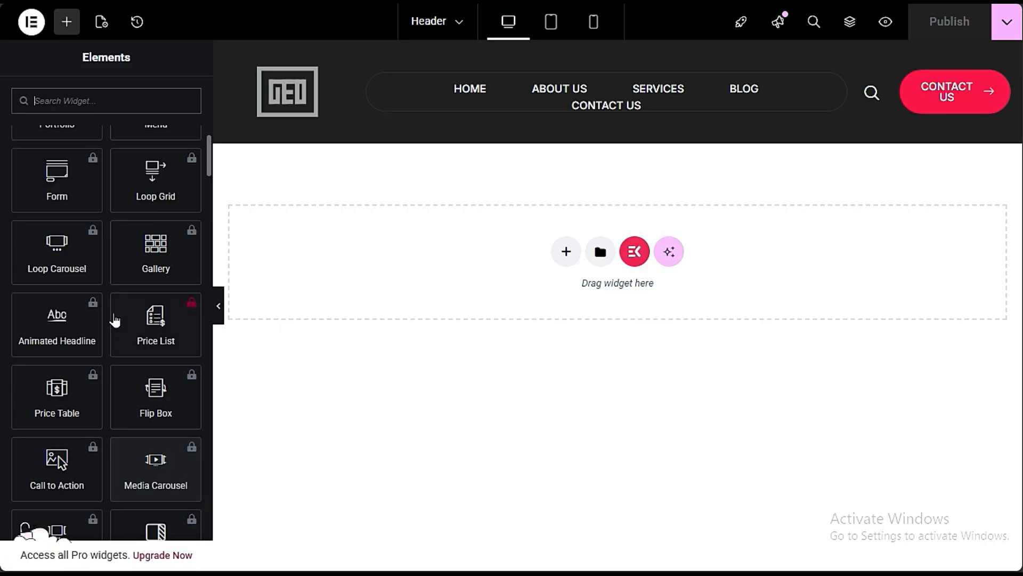
scroll(115, 319, "up", 9)
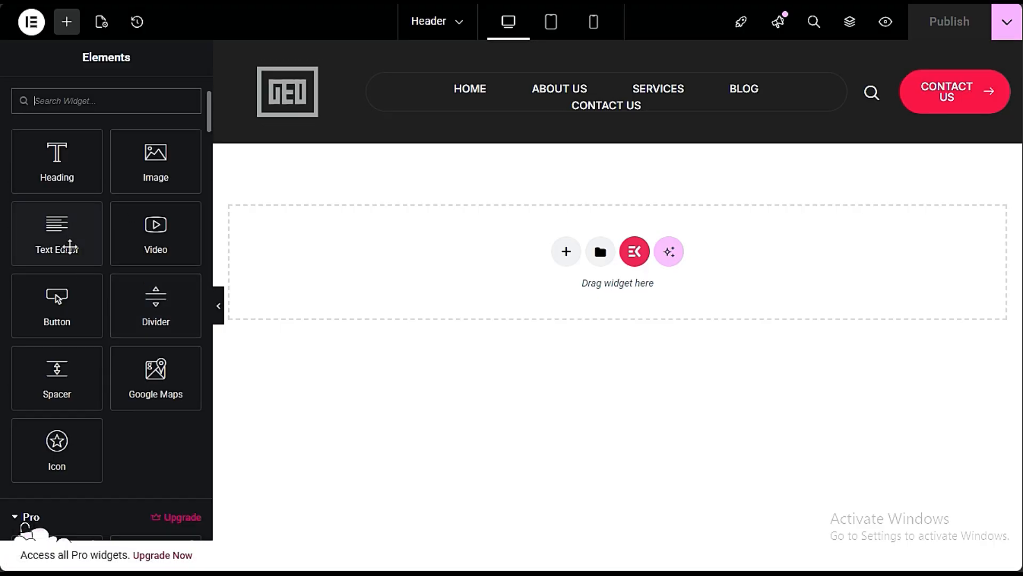
left_click_drag(69, 247, 955, 134)
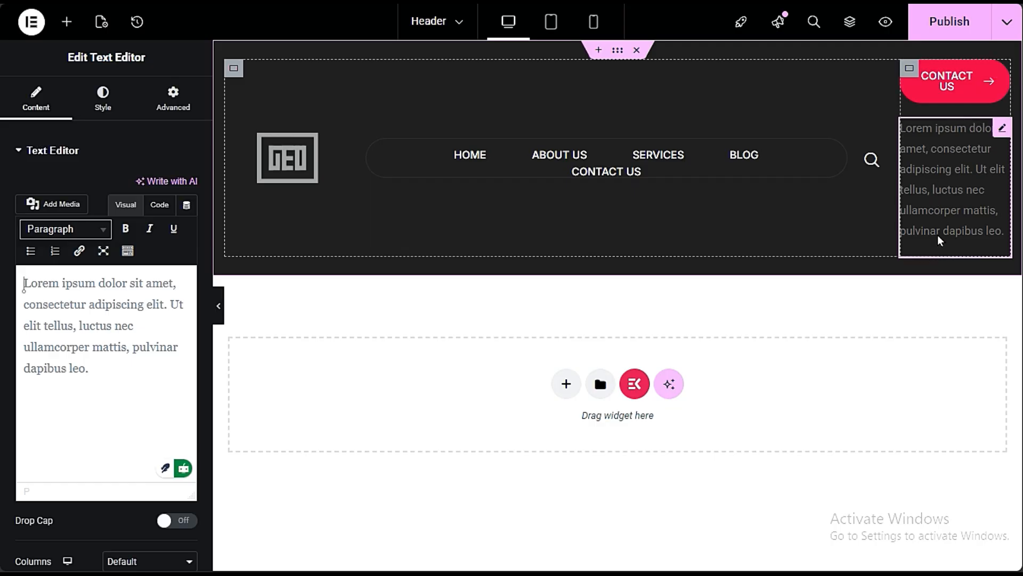
- Set the text color of the header's new Text Editor widget to white (#FFFFFF)
left_click(103, 101)
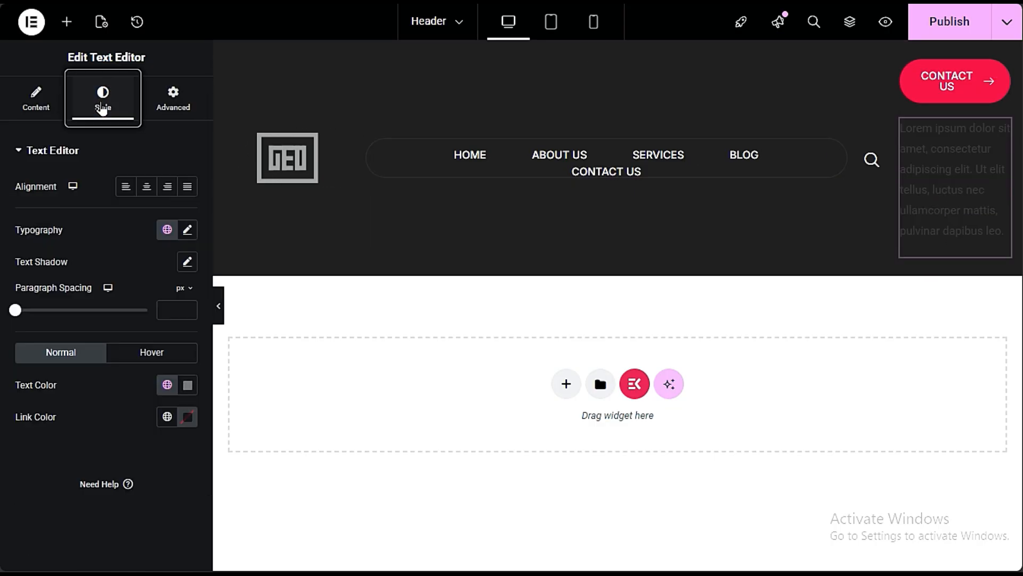
left_click(187, 384)
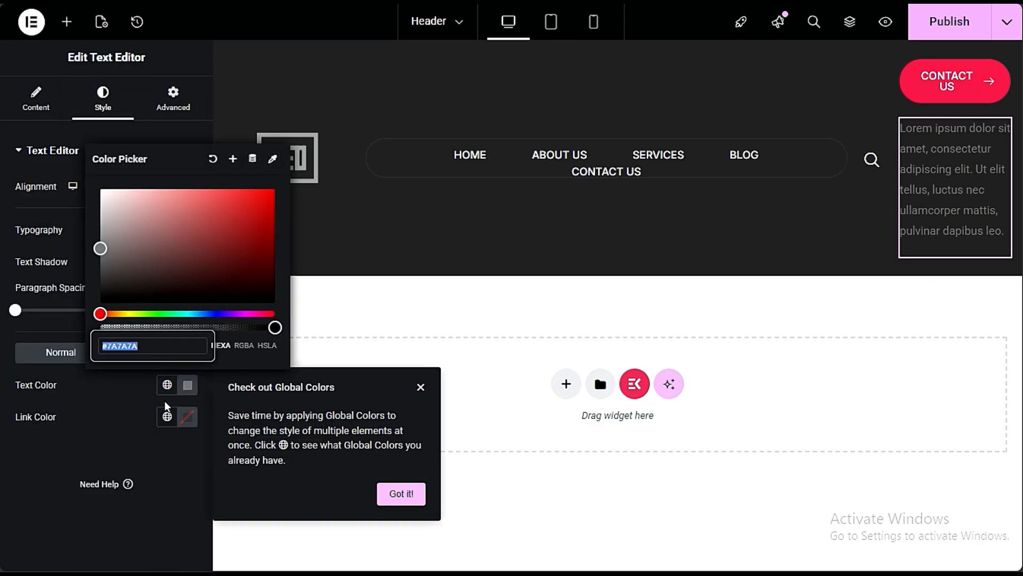
left_click_drag(116, 195, 81, 190)
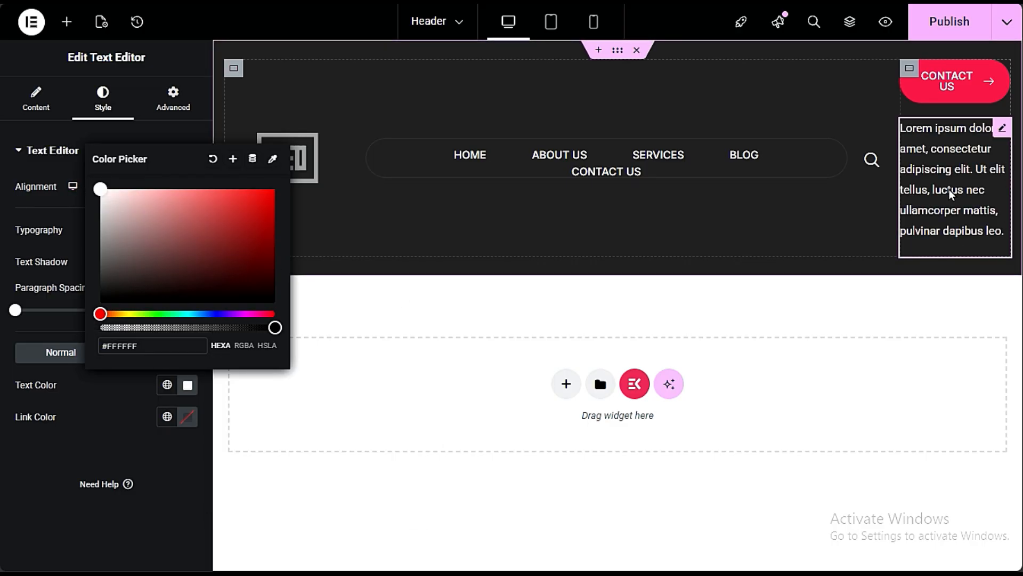
left_click(53, 515)
- Replace the placeholder paragraph of the header's text widget with LIMITED OFFER
left_click(13, 101)
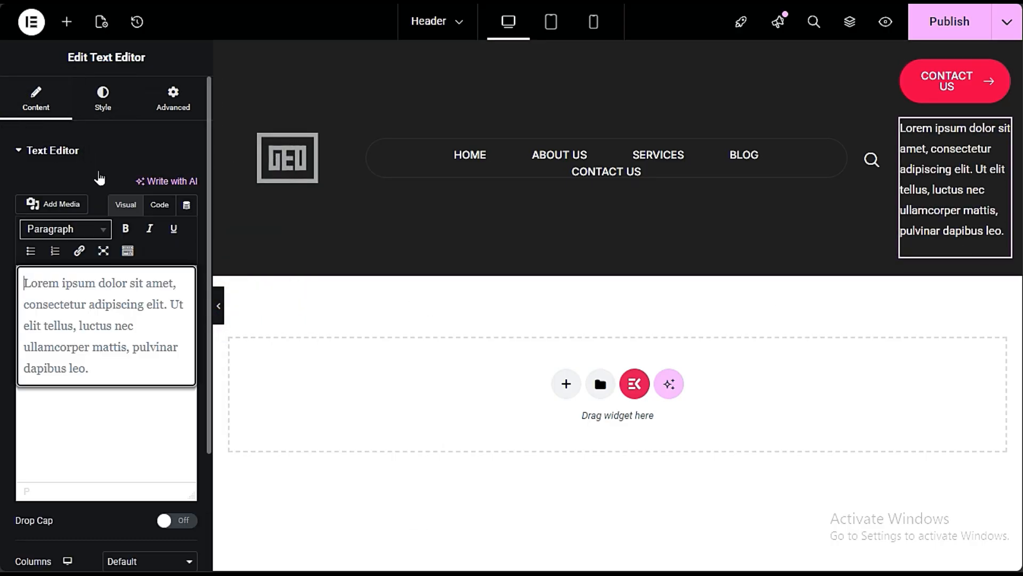
left_click_drag(129, 369, 22, 277)
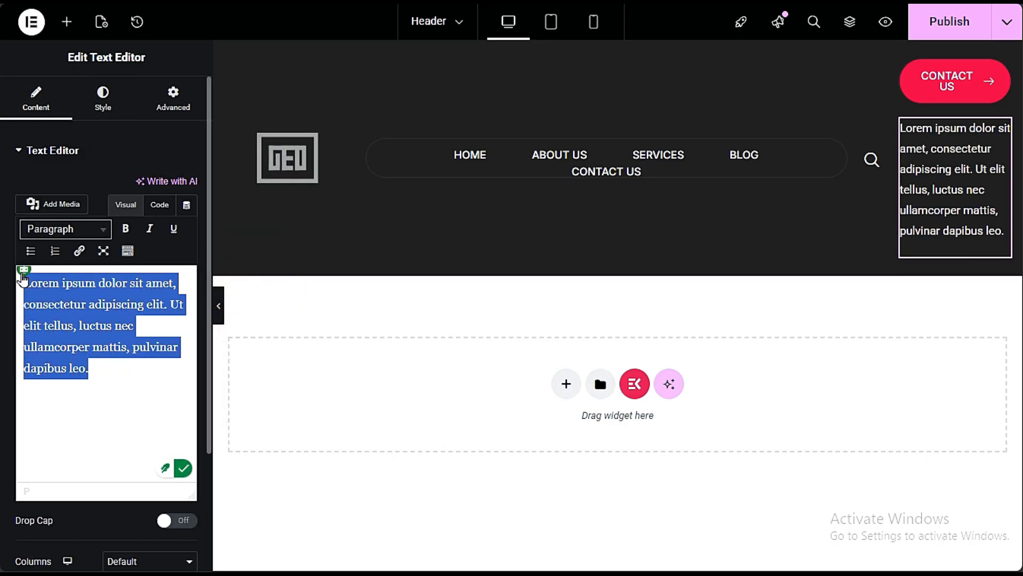
type("L")
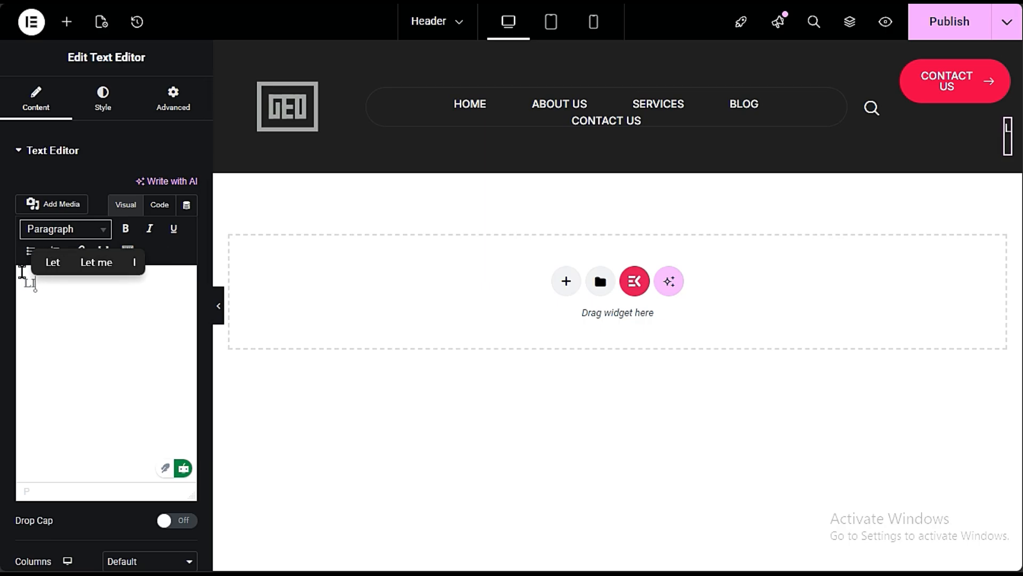
type("IMITED OF")
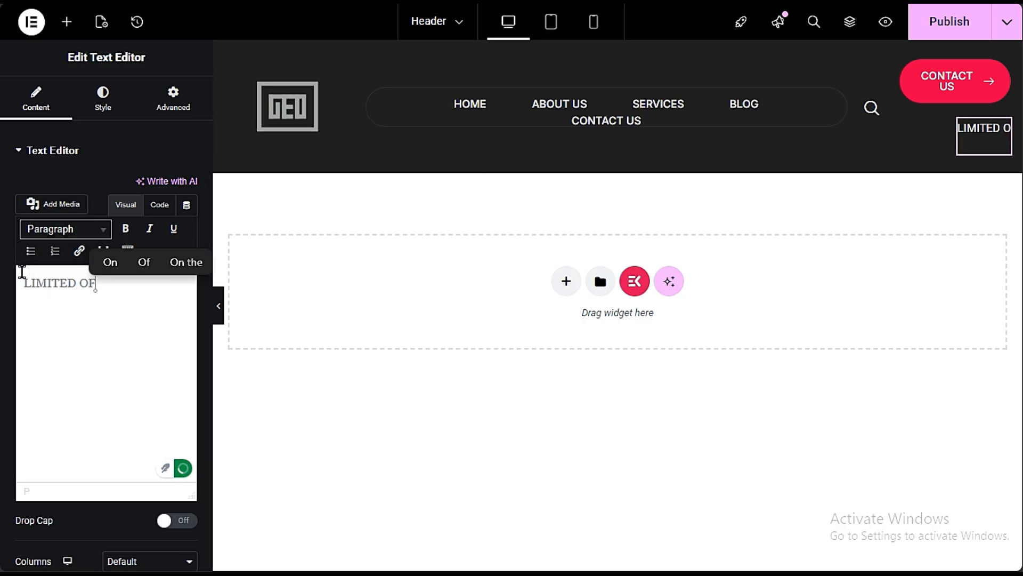
type("FER")
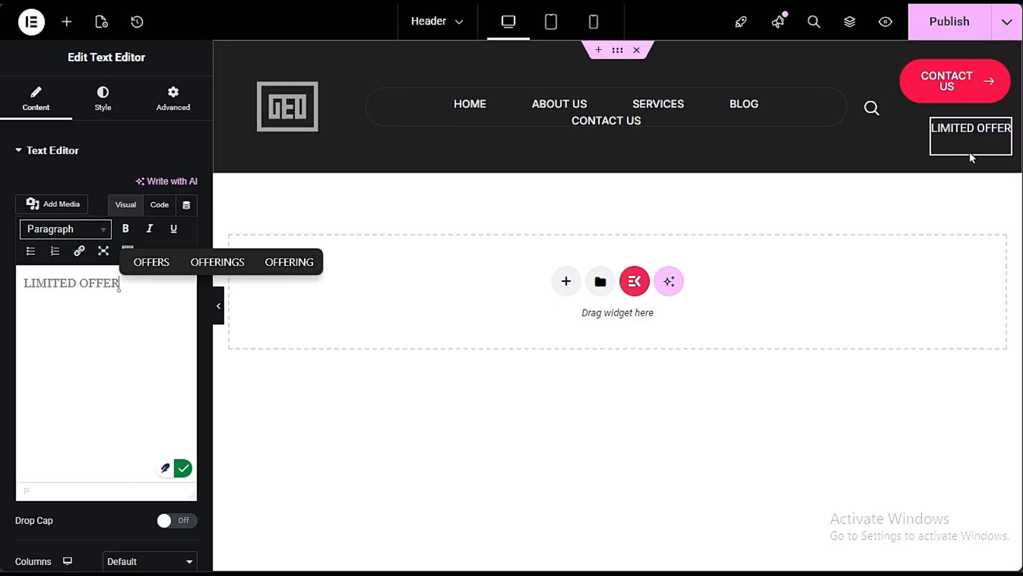
- Delete the LIMITED OFFER text widget from the header and publish the header template
right_click(985, 146)
left_click(907, 487)
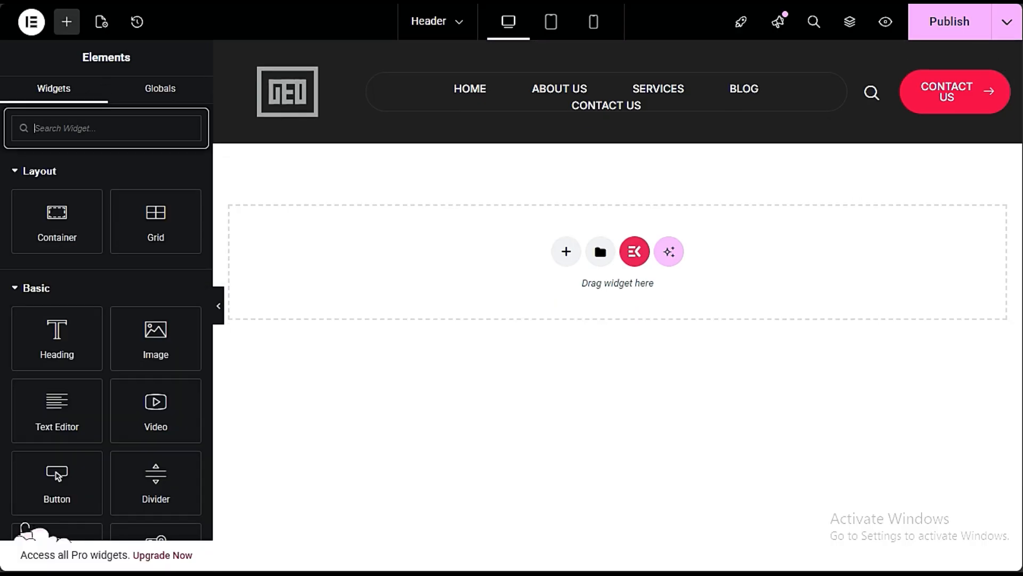
left_click(969, 37)
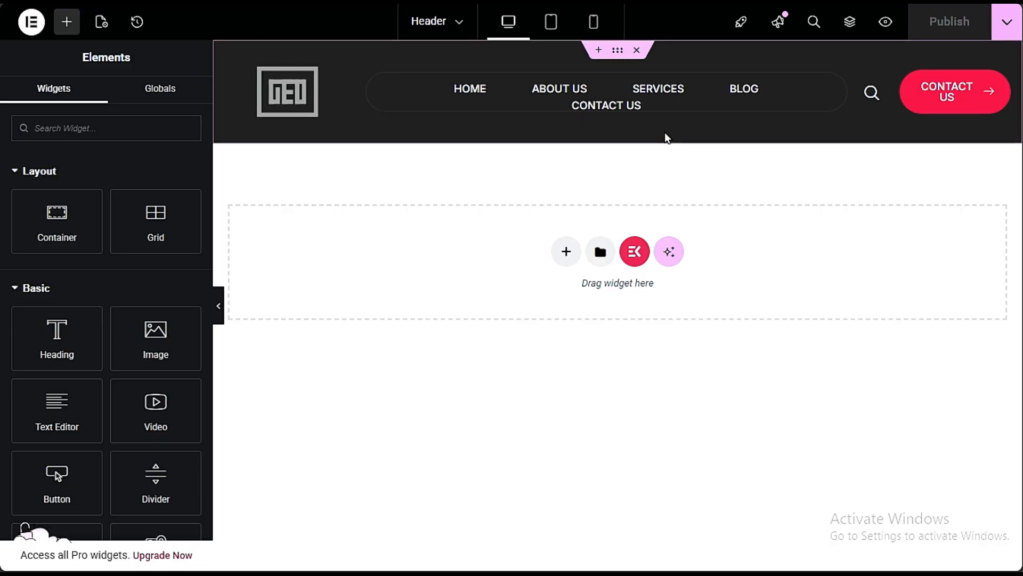
- Switch from the header template to the live home page of the Bosa Creative Agency site
mouse_move(1, 101)
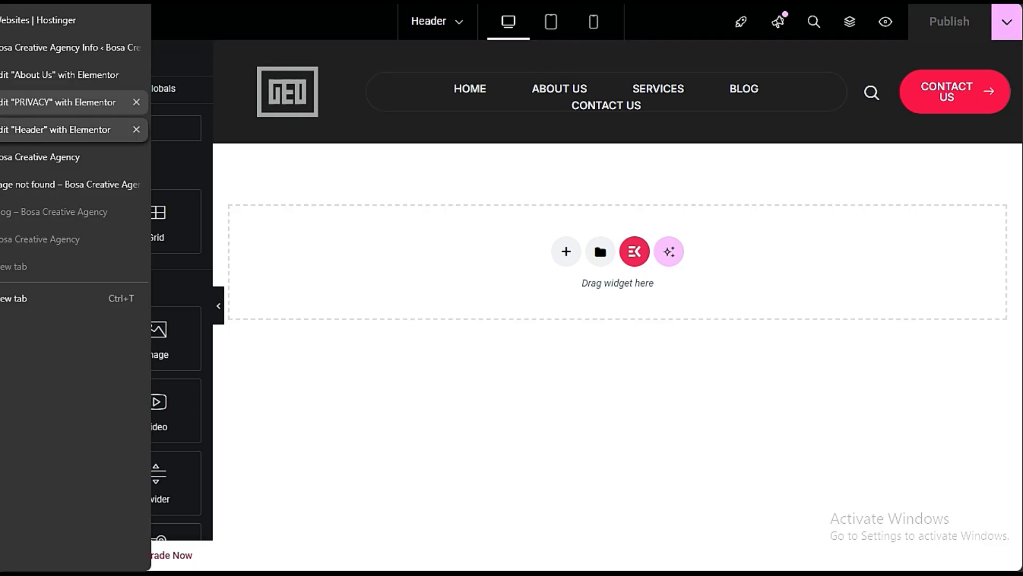
left_click(64, 102)
left_click(64, 75)
left_click(64, 47)
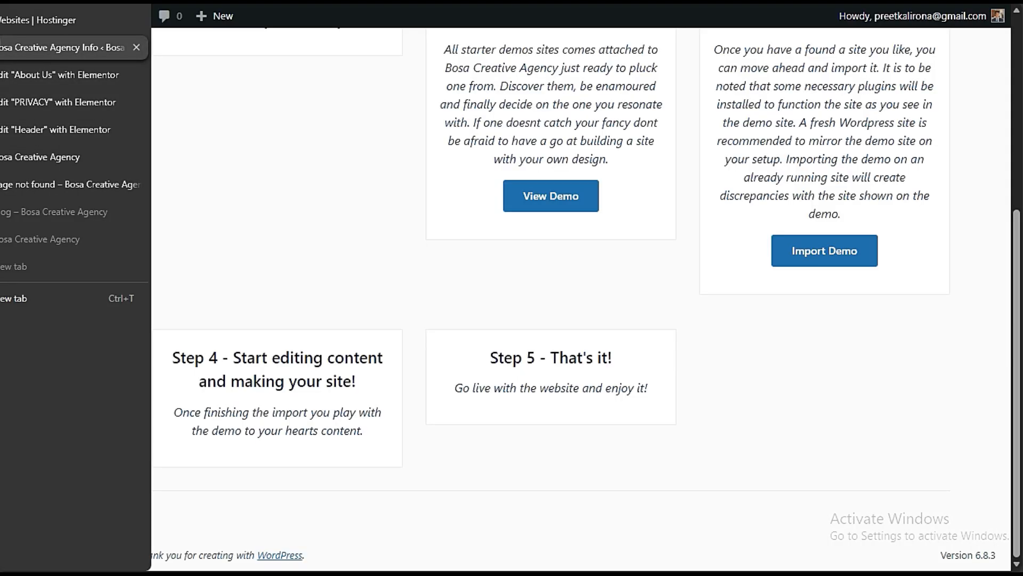
left_click(64, 75)
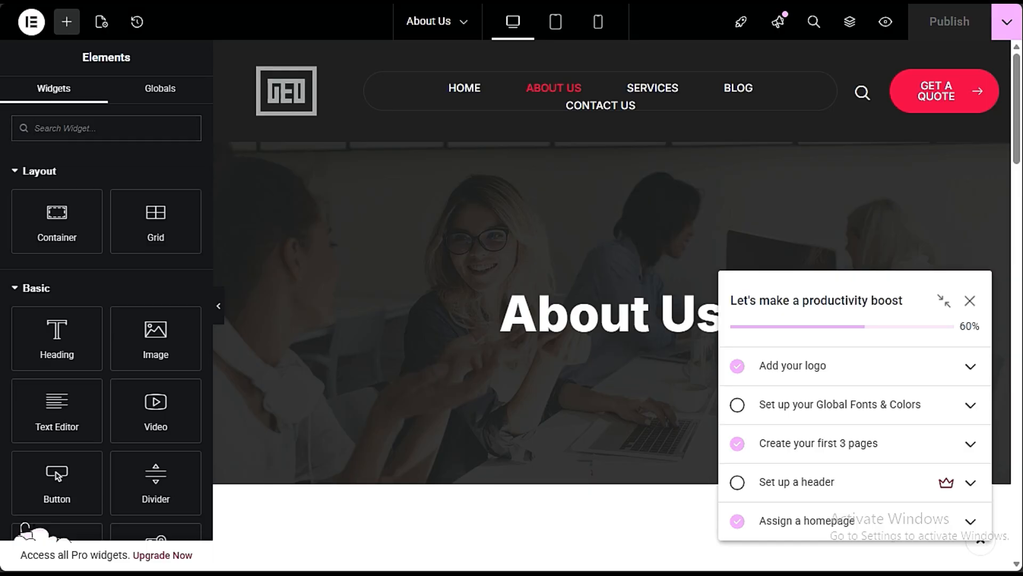
key("Return")
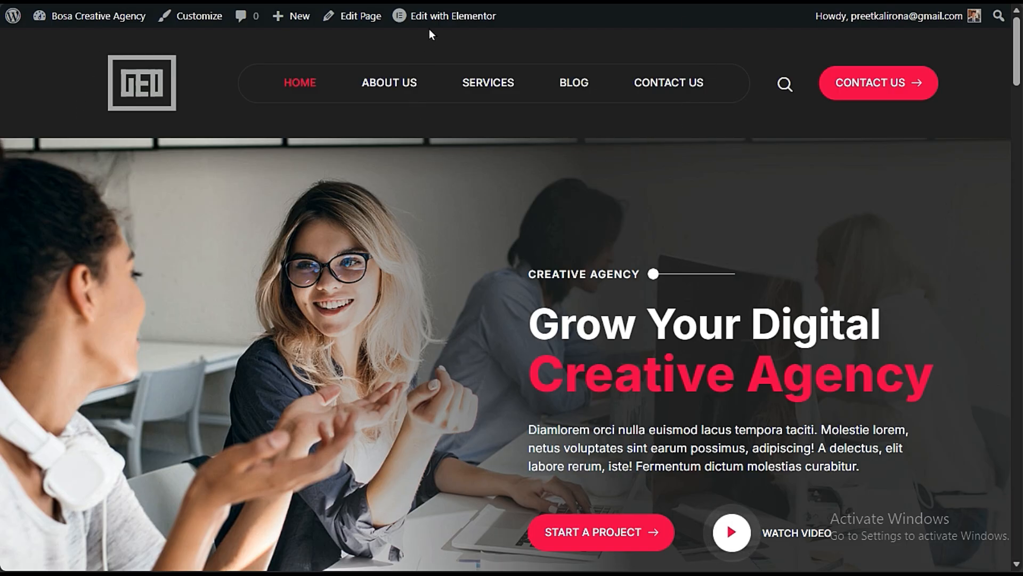
- Review the home page's footer and open the footer template for editing with Elementor
mouse_move(430, 23)
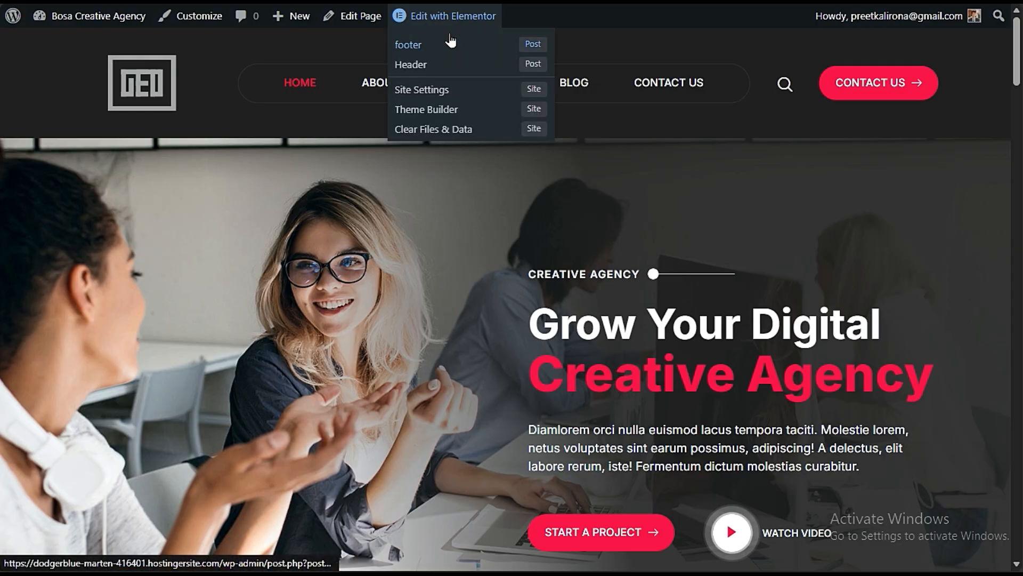
scroll(209, 288, "down", 20)
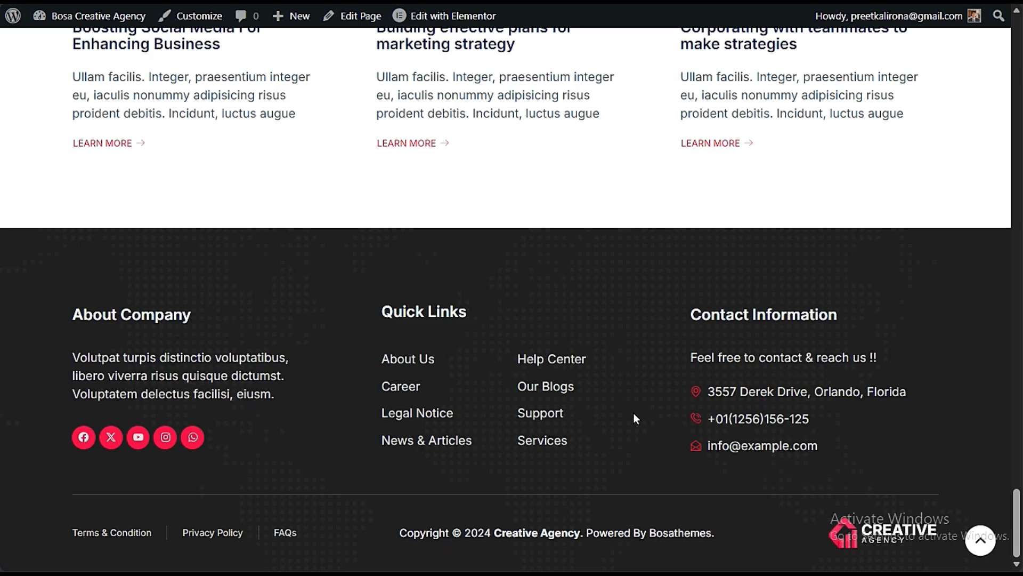
scroll(633, 415, "up", 20)
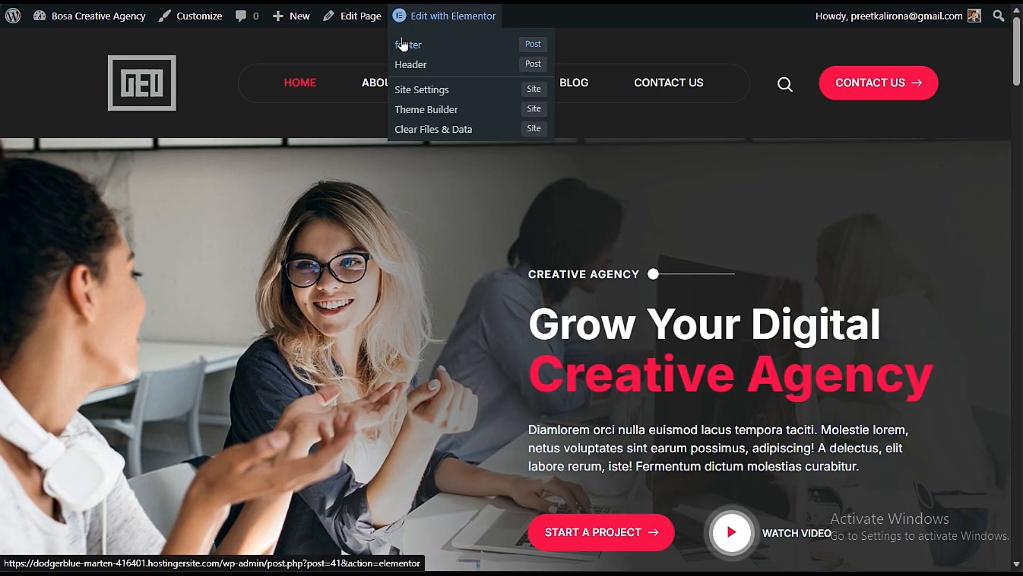
left_click(402, 45)
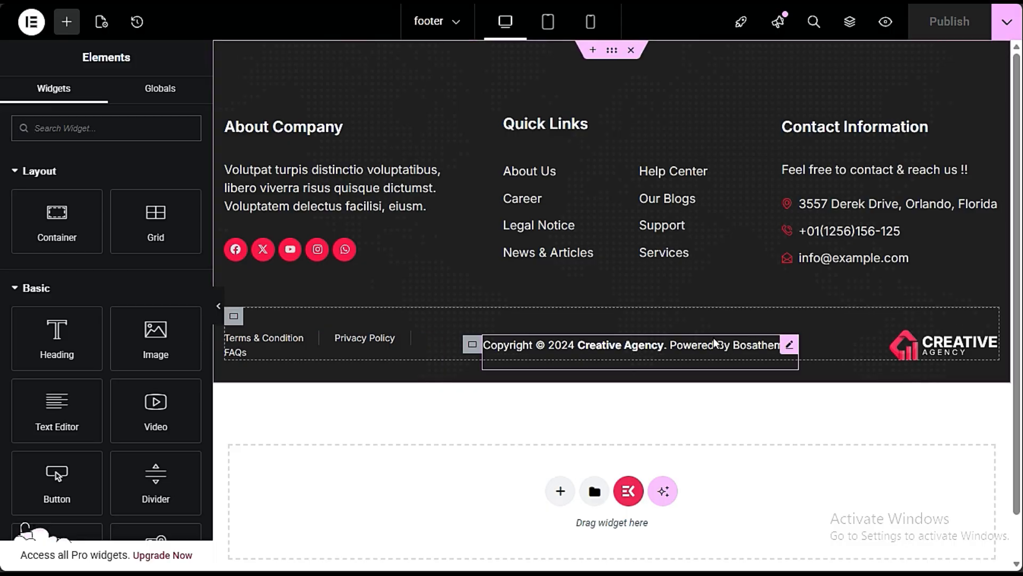
- Open the footer's About Company heading for editing and select its title text
left_click(288, 156)
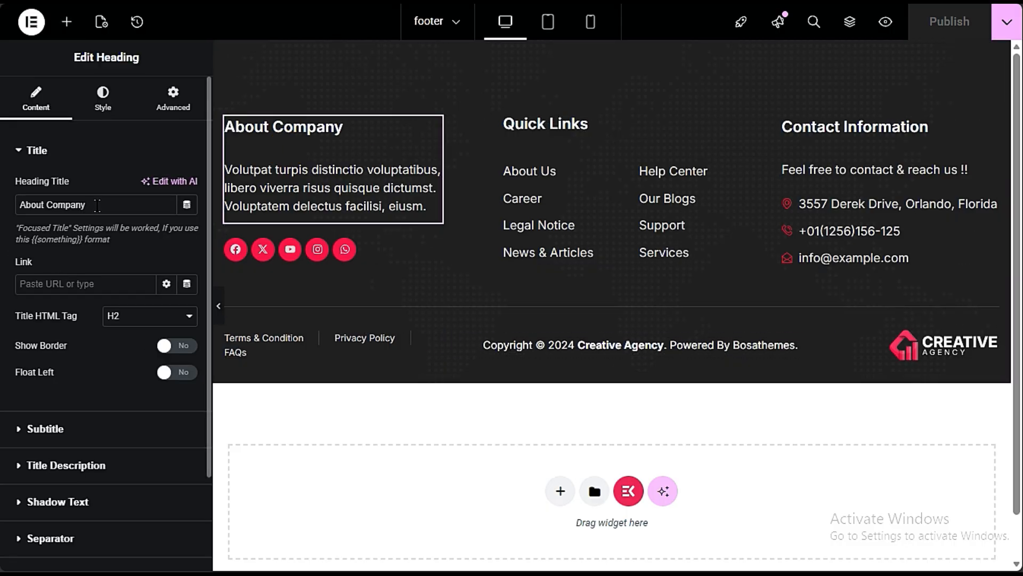
left_click_drag(99, 205, 9, 206)
left_click(100, 249)
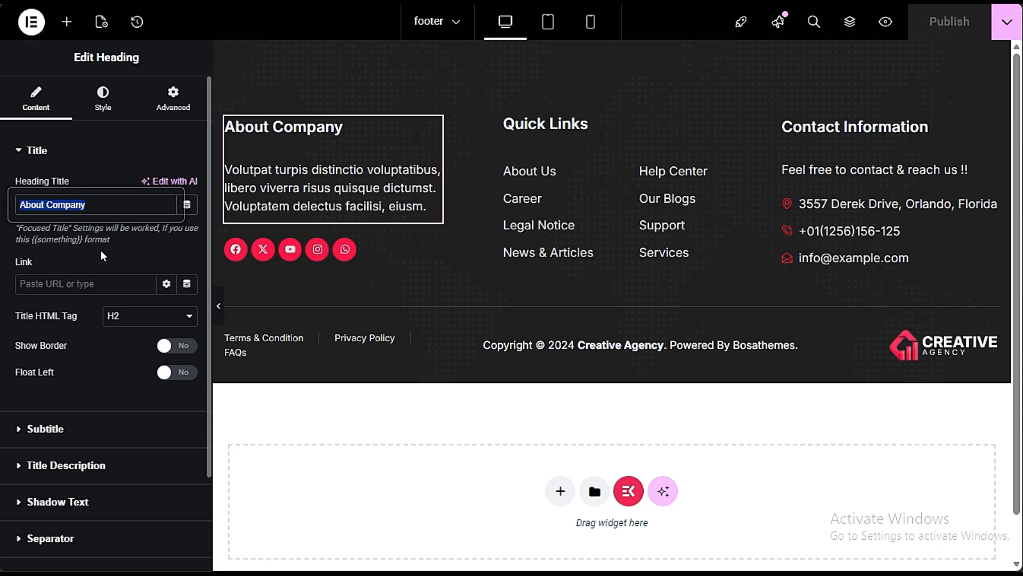
left_click_drag(109, 210, 10, 208)
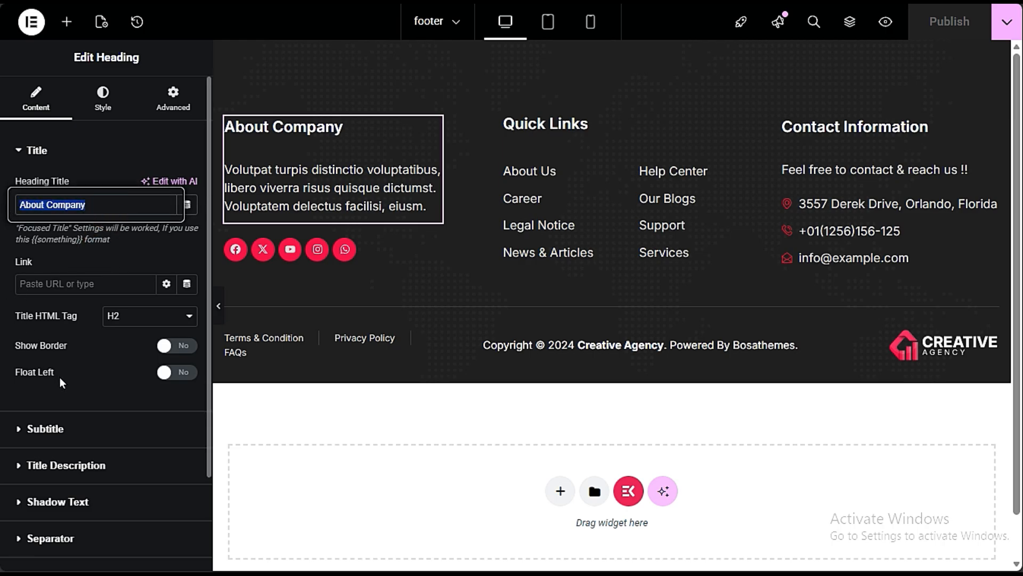
- Try showing a subtitle on the footer's About Company heading and turn it back off
left_click(81, 430)
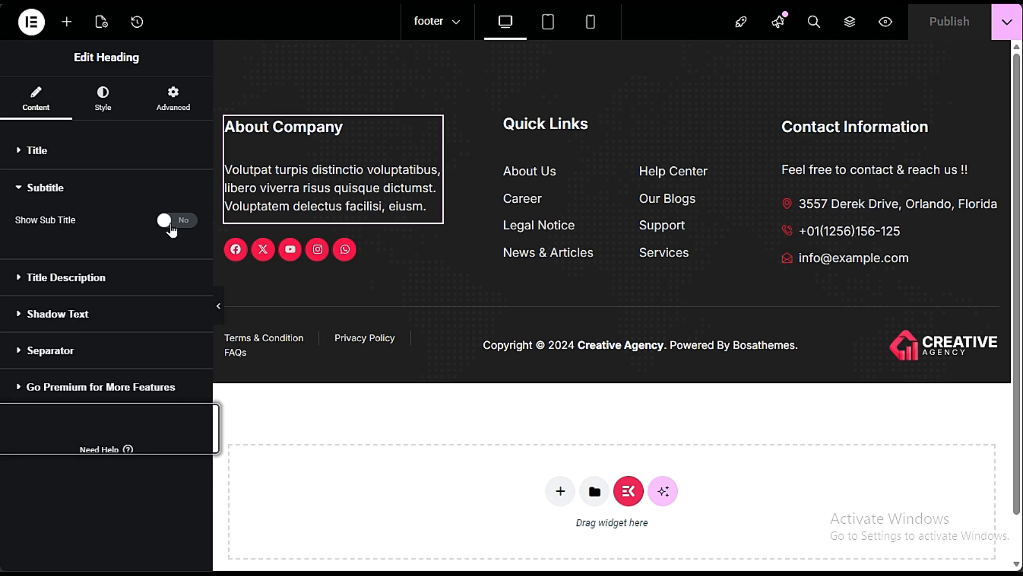
left_click(170, 222)
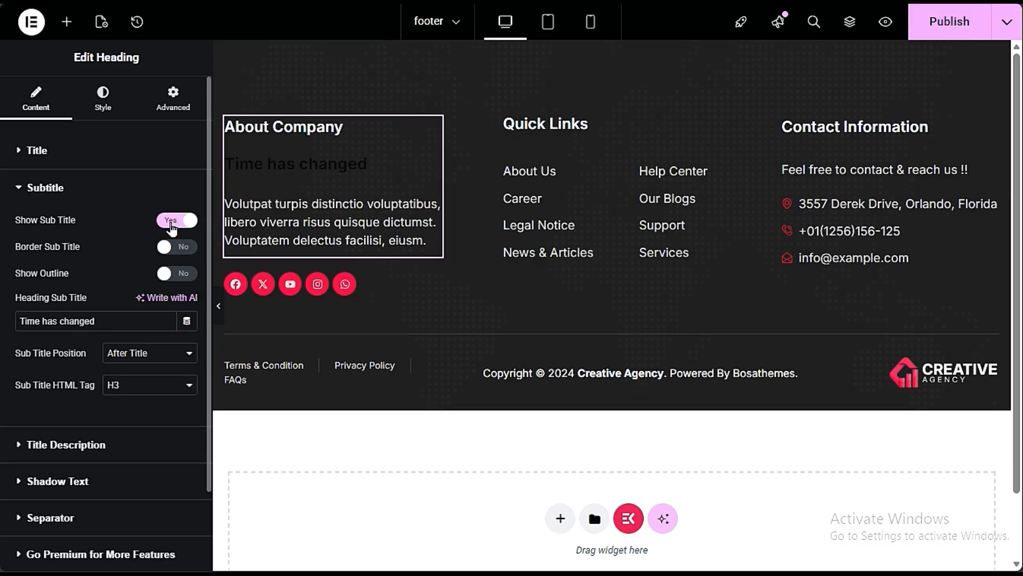
left_click(172, 222)
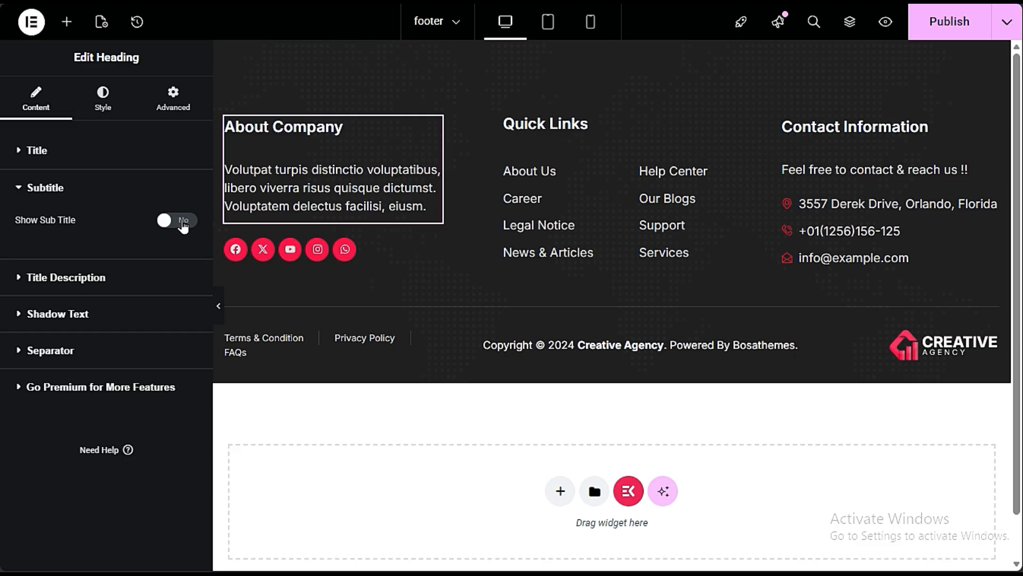
- Change the footer's About Company heading title to PREET WEB VISION
left_click(120, 155)
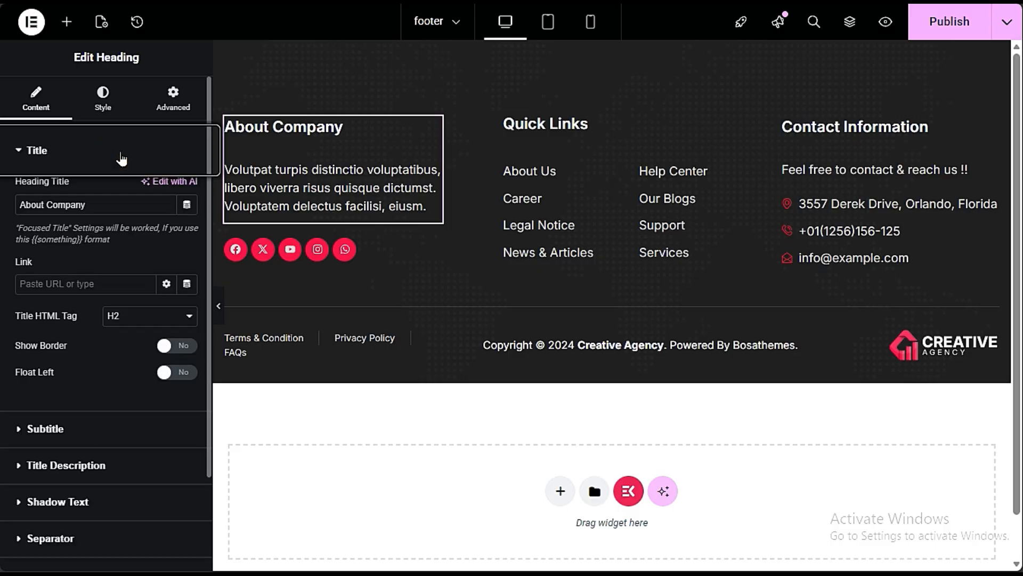
triple_click(112, 208)
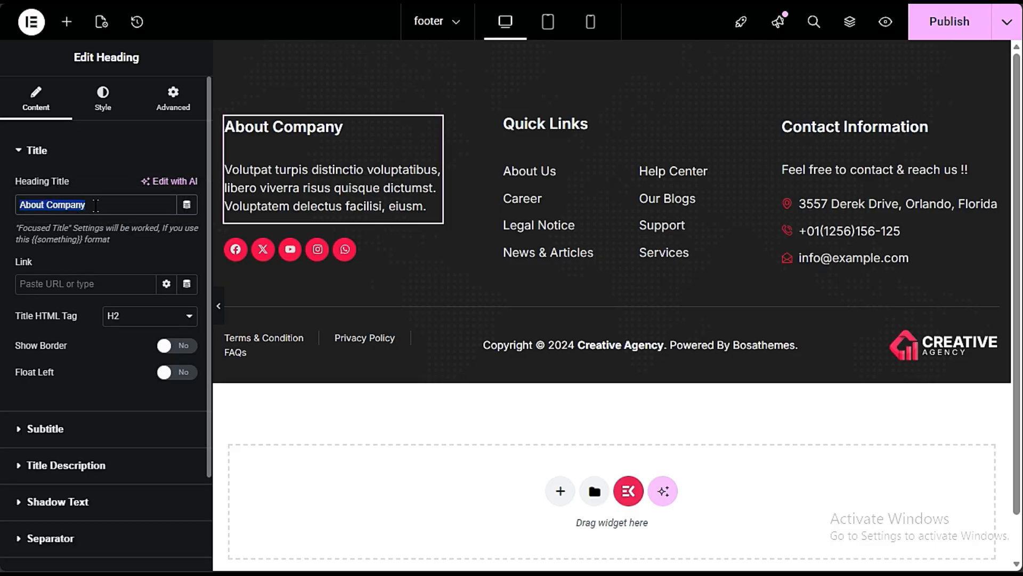
type("pree")
key("BackSpace")
key("BackSpace")
key("BackSpace")
key("BackSpace")
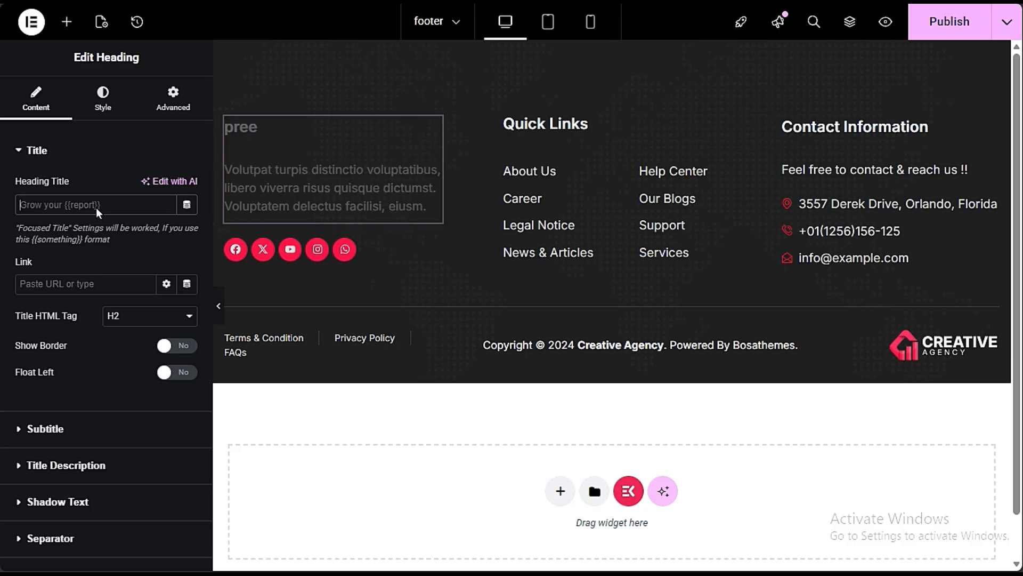
type("PREET WEB VISION")
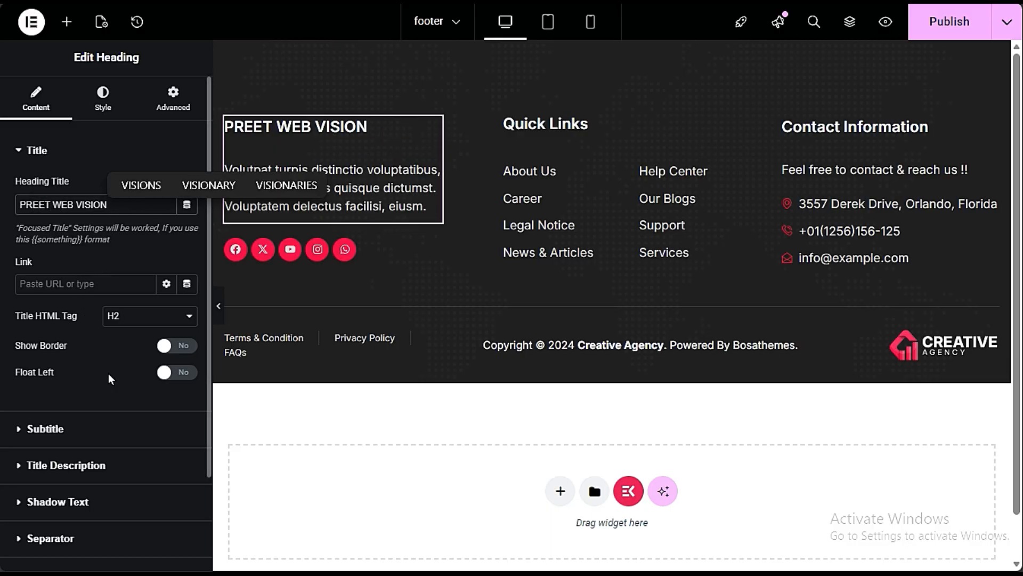
- Review the heading's title description and highlight its paragraph text without editing it
scroll(112, 388, "down", 2)
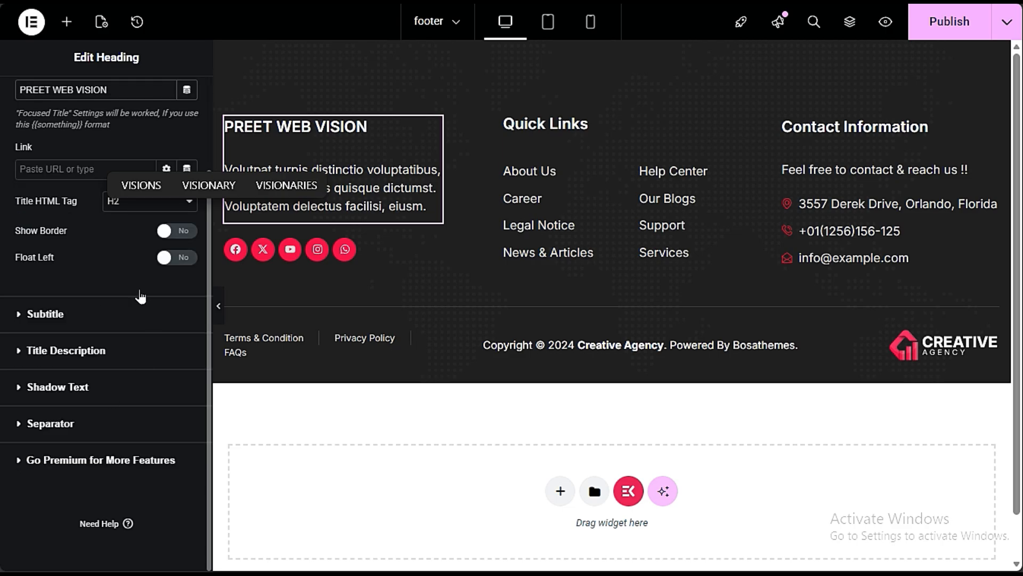
left_click(92, 352)
scroll(82, 320, "down", 3)
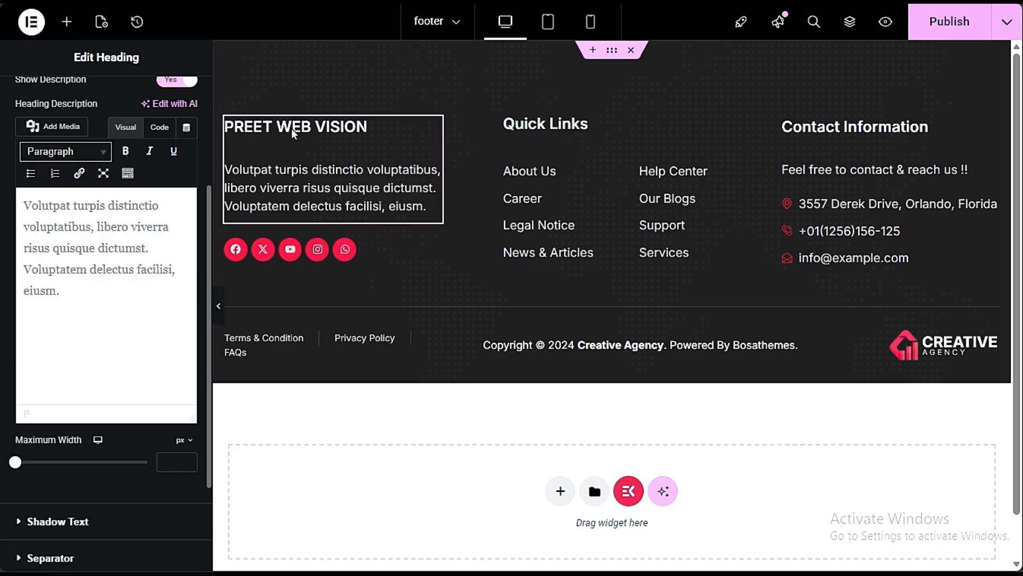
left_click_drag(88, 291, 17, 201)
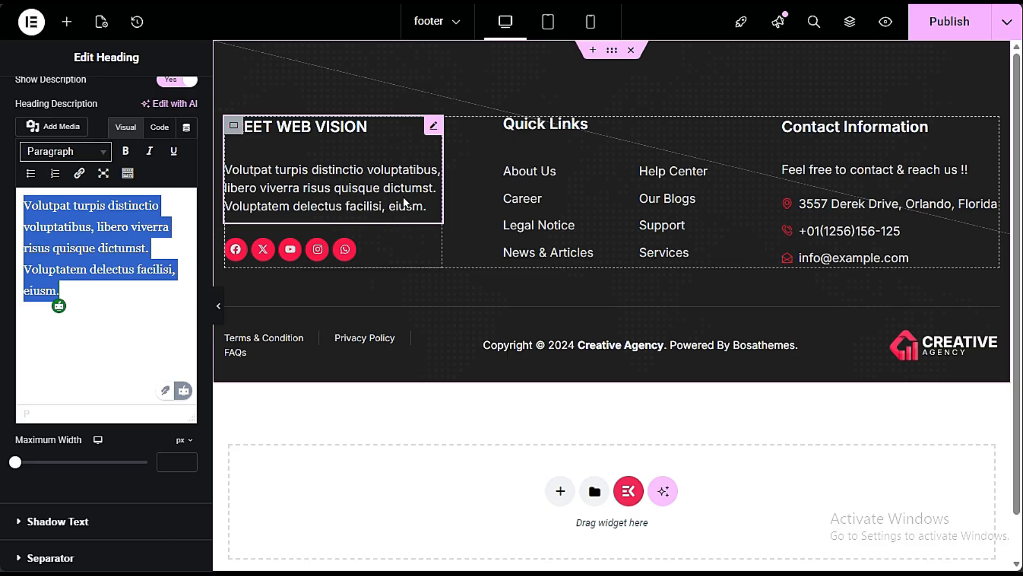
left_click(138, 295)
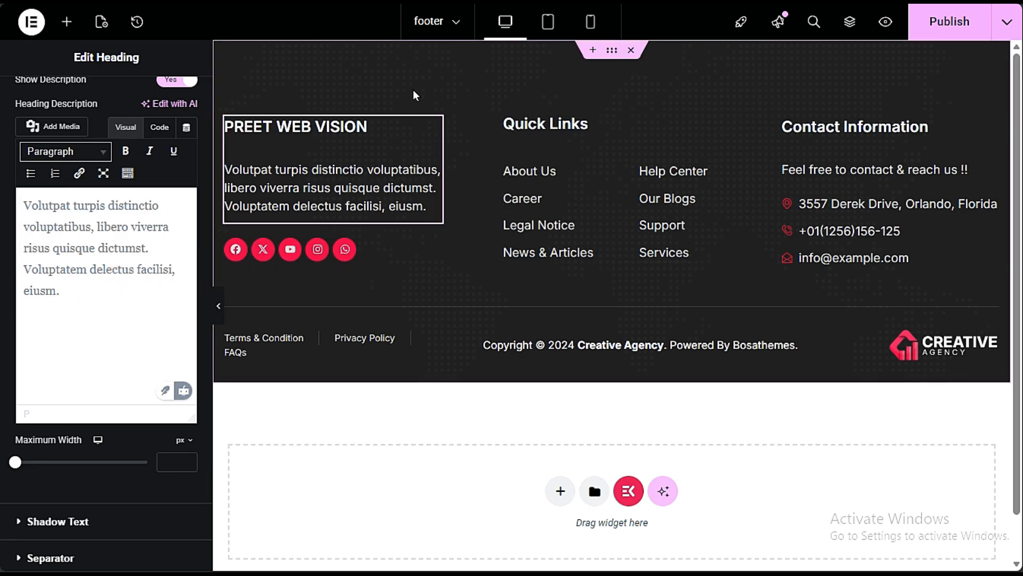
- Open the footer's social icons for editing and inspect the link fields of the Facebook and X Twitter items
left_click(346, 250)
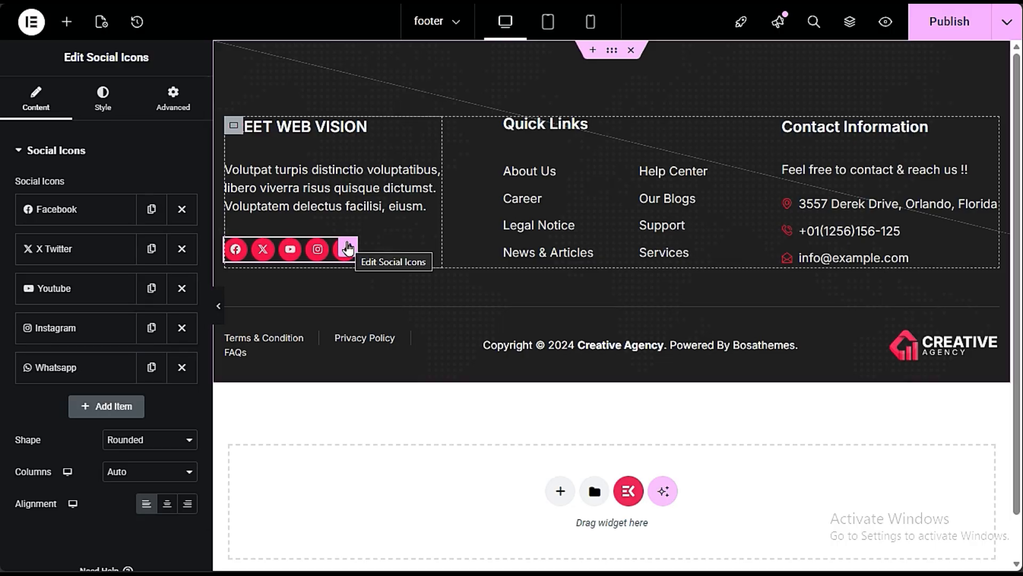
left_click(348, 248)
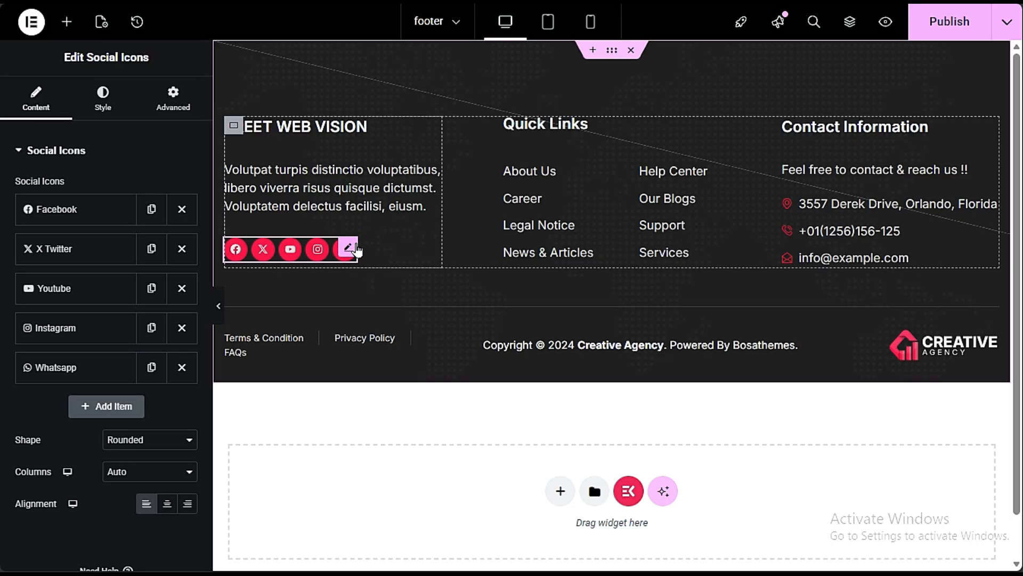
left_click(116, 217)
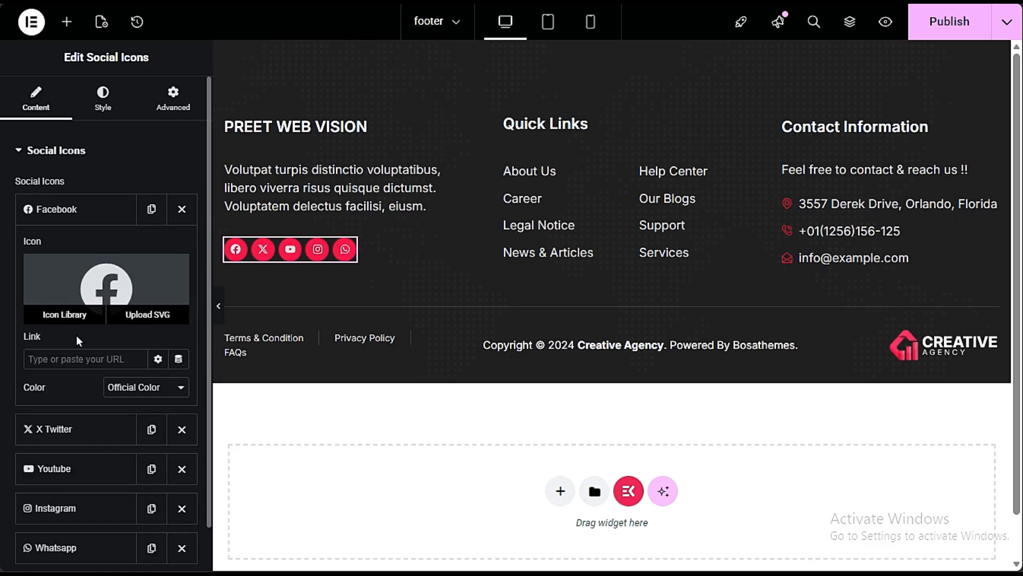
left_click(73, 358)
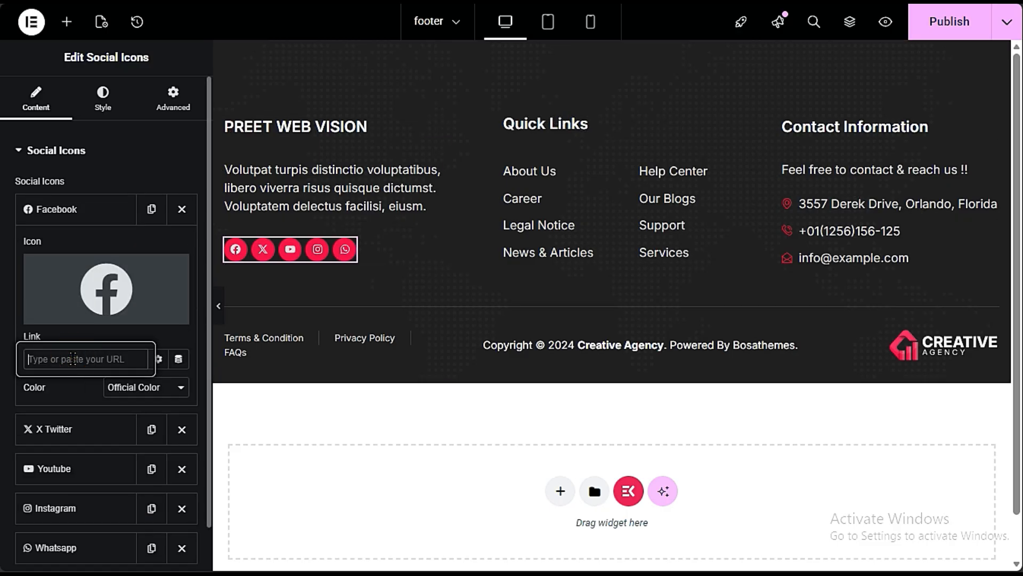
left_click(75, 209)
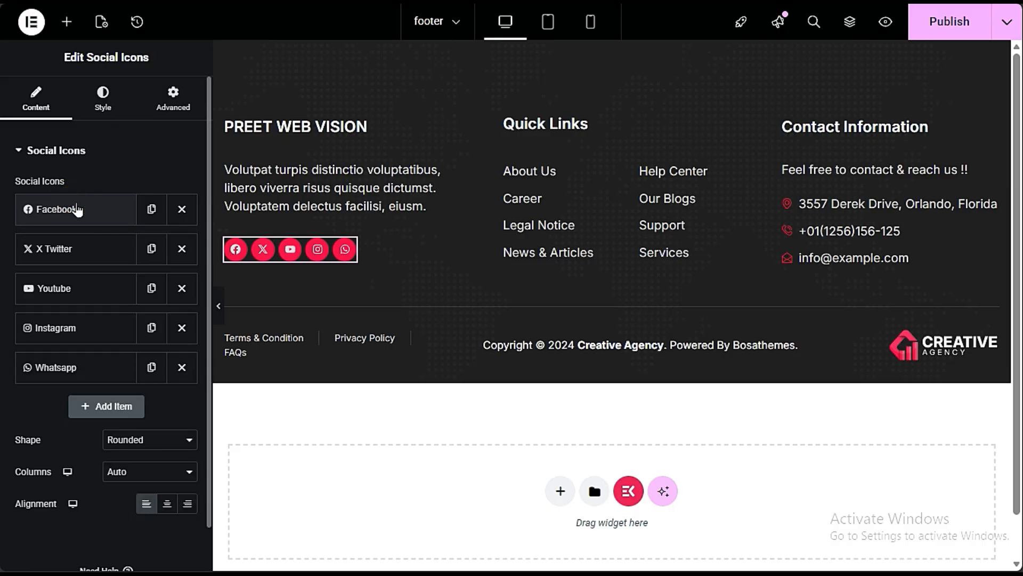
left_click(73, 257)
left_click(85, 397)
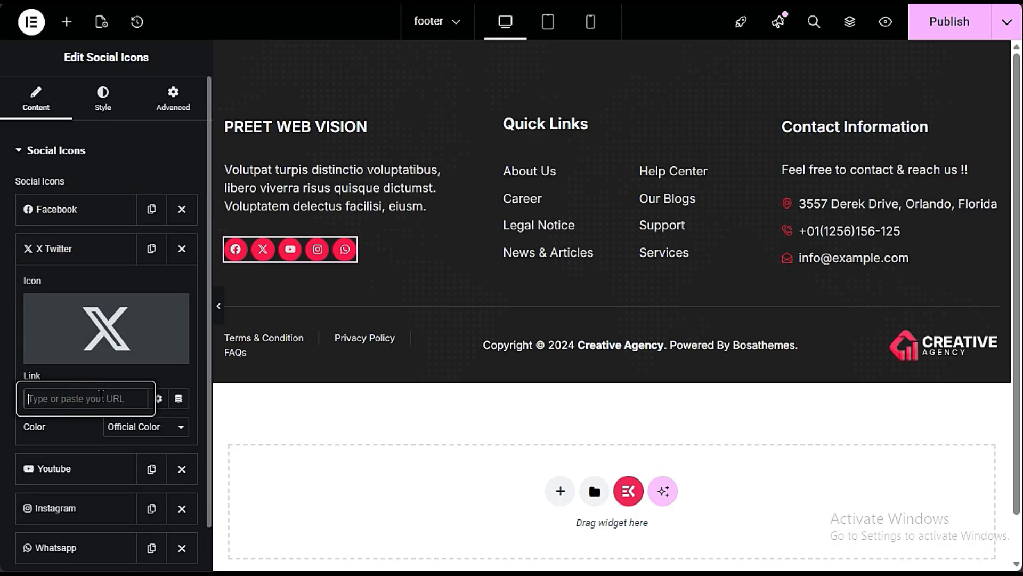
left_click(75, 248)
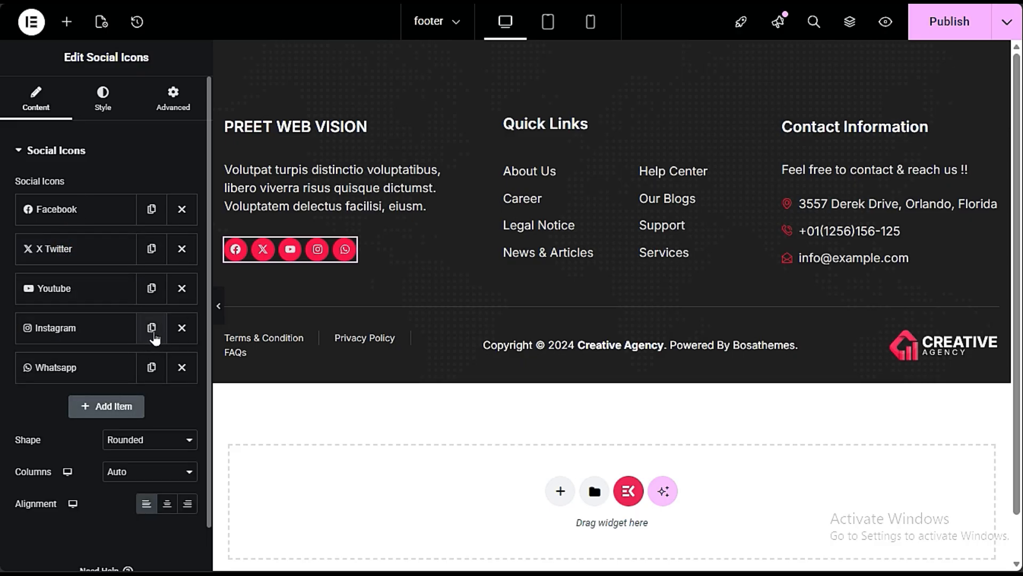
- Remove the Instagram icon from the footer's social icons and add a new WordPress item
left_click(181, 330)
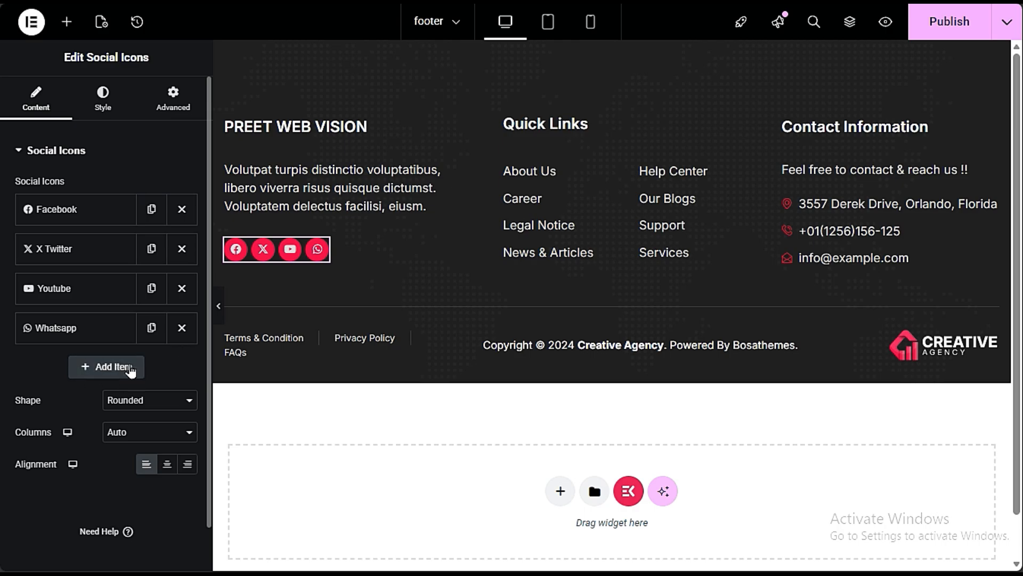
left_click(83, 368)
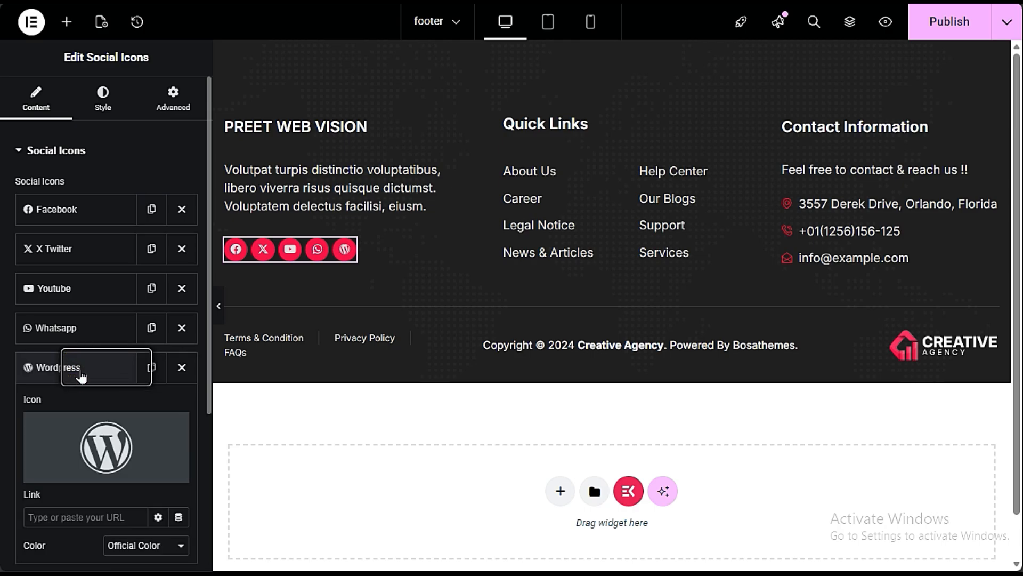
scroll(80, 442, "down", 4)
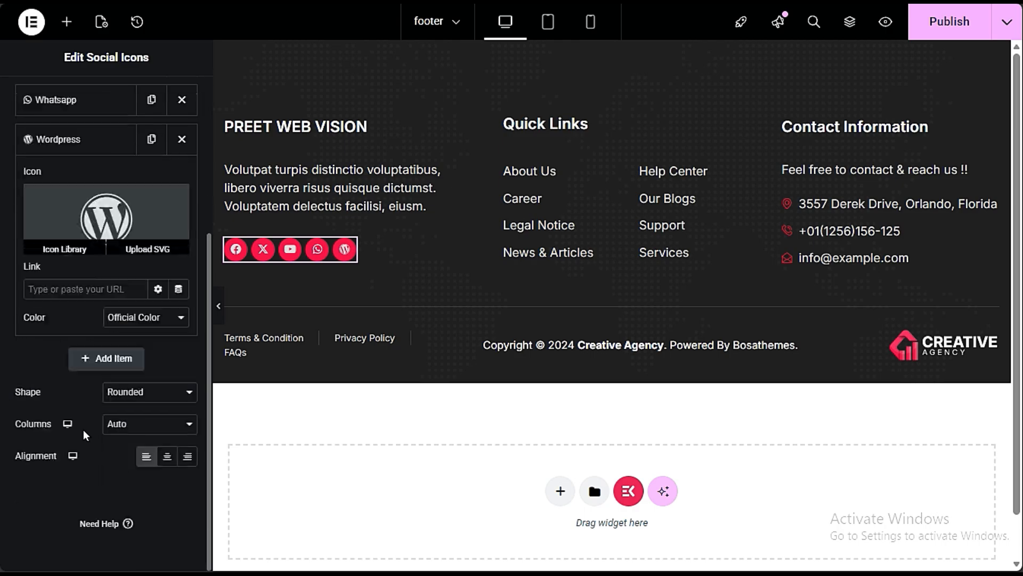
left_click(77, 288)
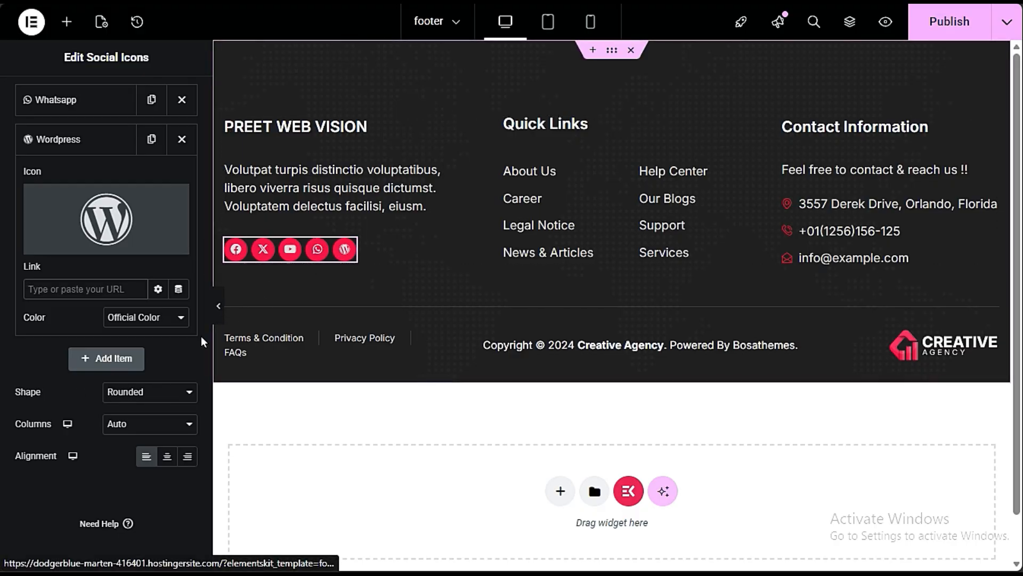
- Try the Circle shape for the social icons, and set the shape to Square
left_click(155, 395)
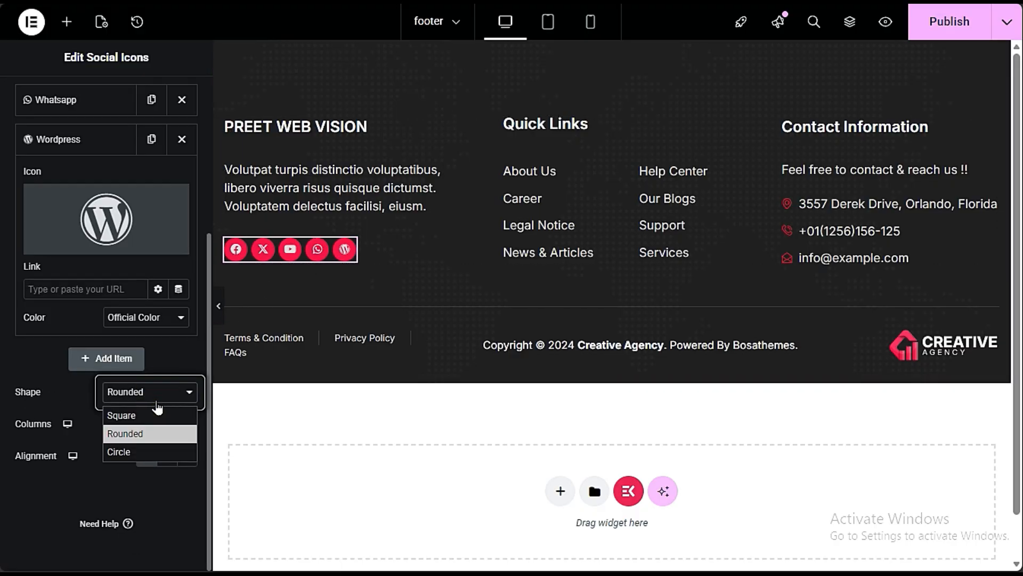
left_click(139, 453)
left_click(142, 390)
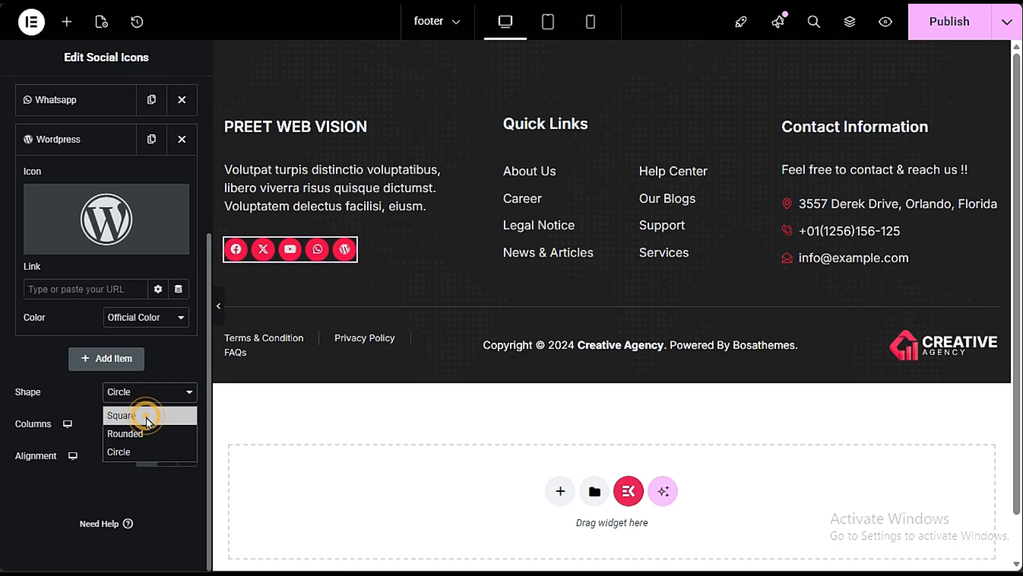
left_click(146, 416)
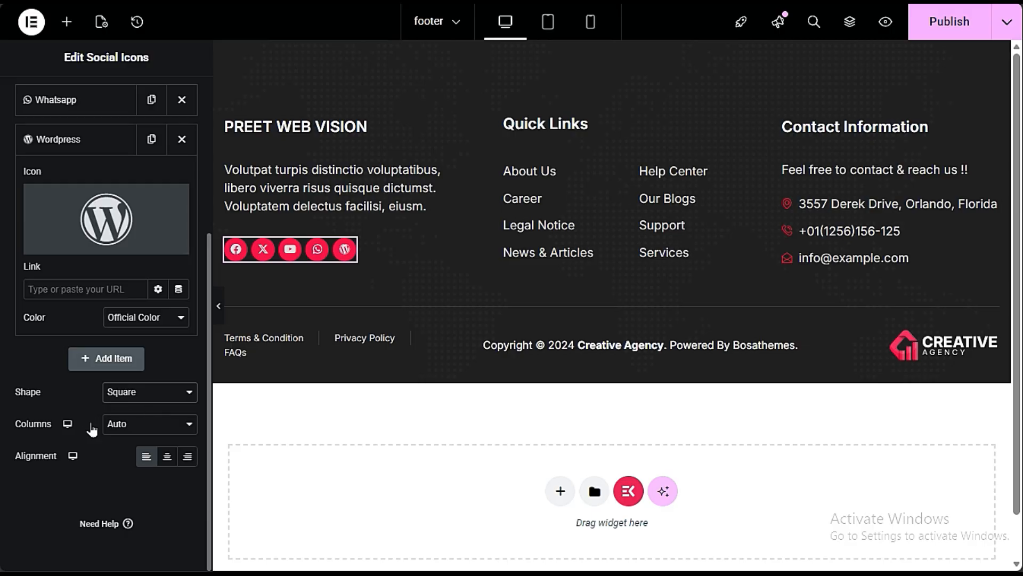
- Change the social icons' primary color to orange, #F85213
scroll(88, 427, "up", 4)
left_click(88, 99)
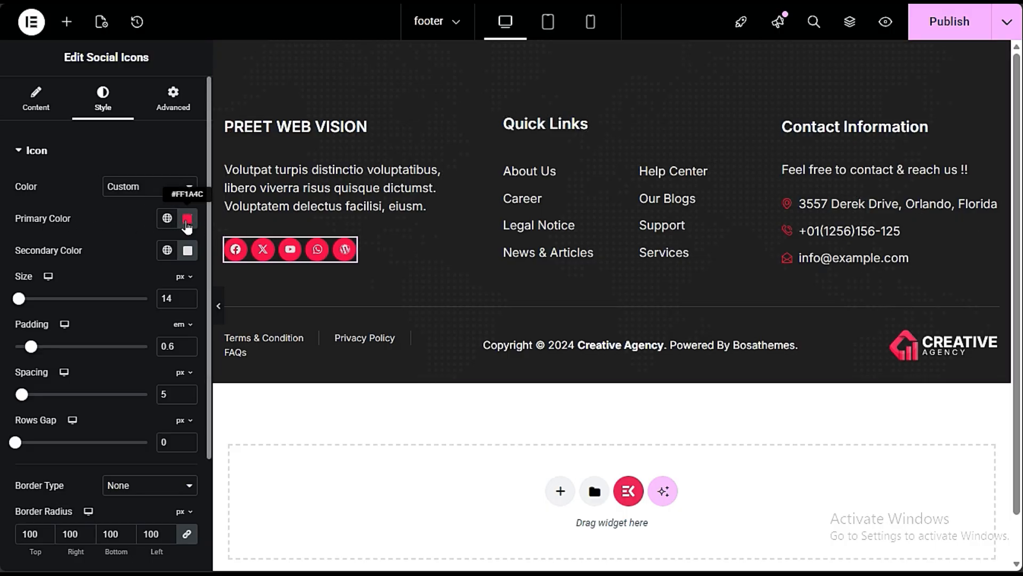
left_click(187, 219)
left_click_drag(187, 337, 95, 331)
left_click(128, 404)
left_click_drag(128, 404, 100, 404)
left_click(126, 404)
left_click_drag(200, 329, 261, 283)
left_click_drag(125, 404, 107, 404)
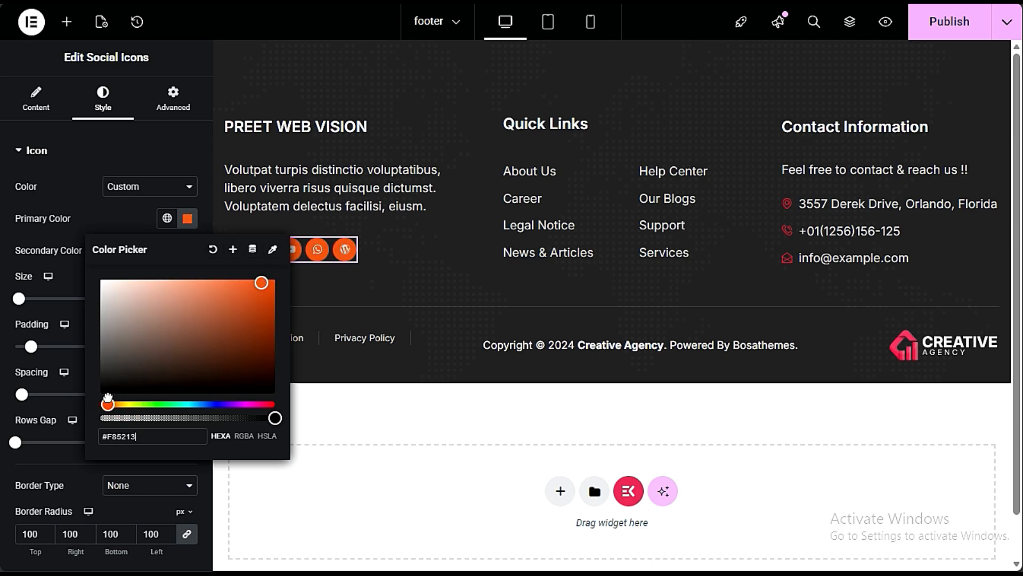
left_click(60, 404)
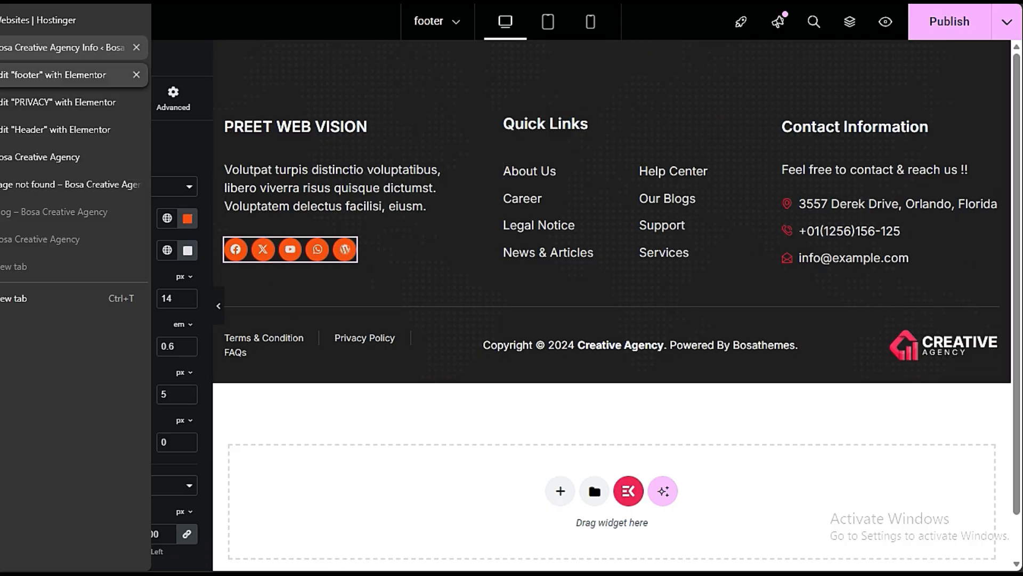
- Open the live home page from the WordPress dashboard in a new tab and bring up its Elementor Site Settings
left_click(2, 48)
mouse_move(80, 16)
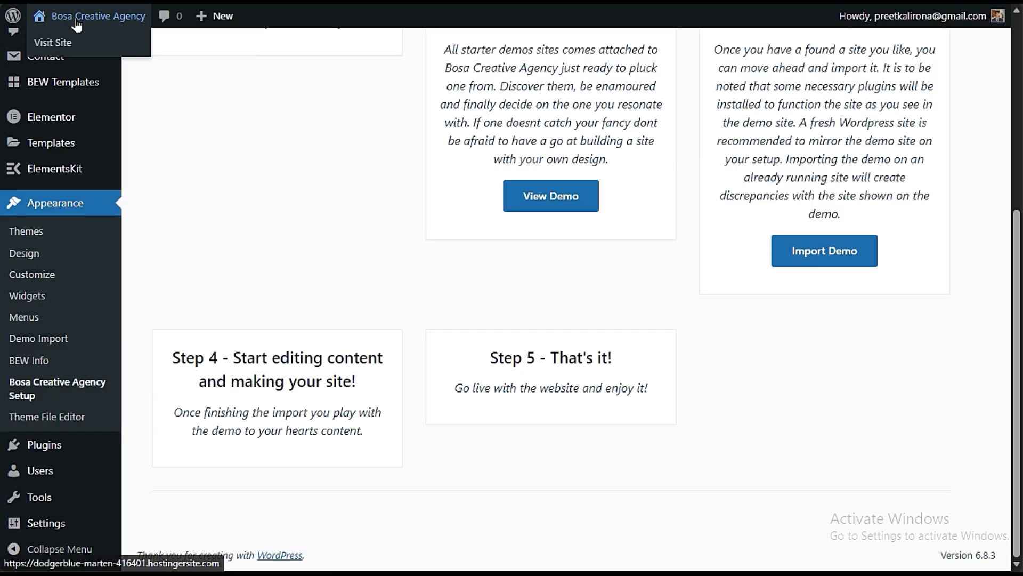
right_click(75, 47)
left_click(104, 60)
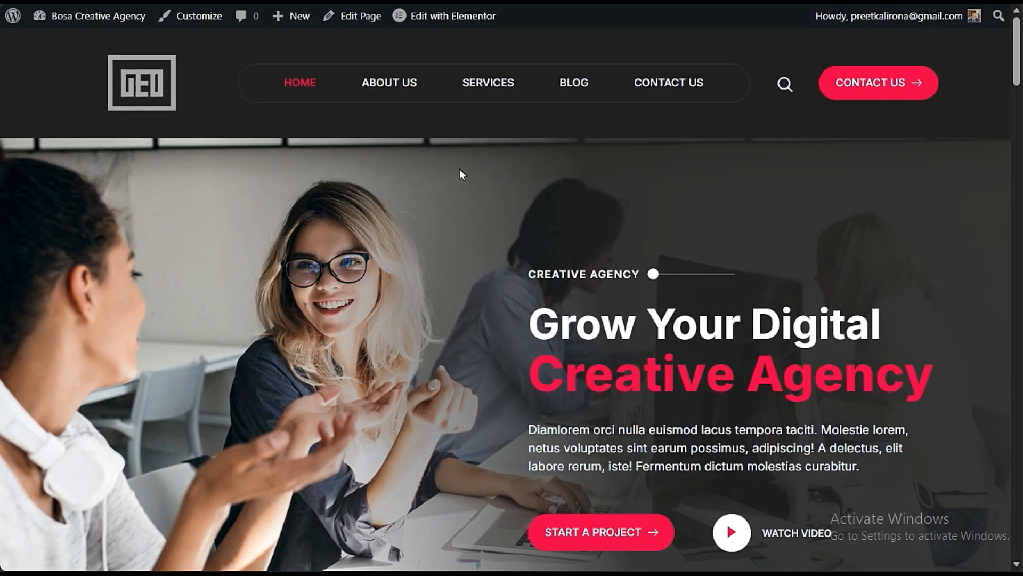
mouse_move(468, 24)
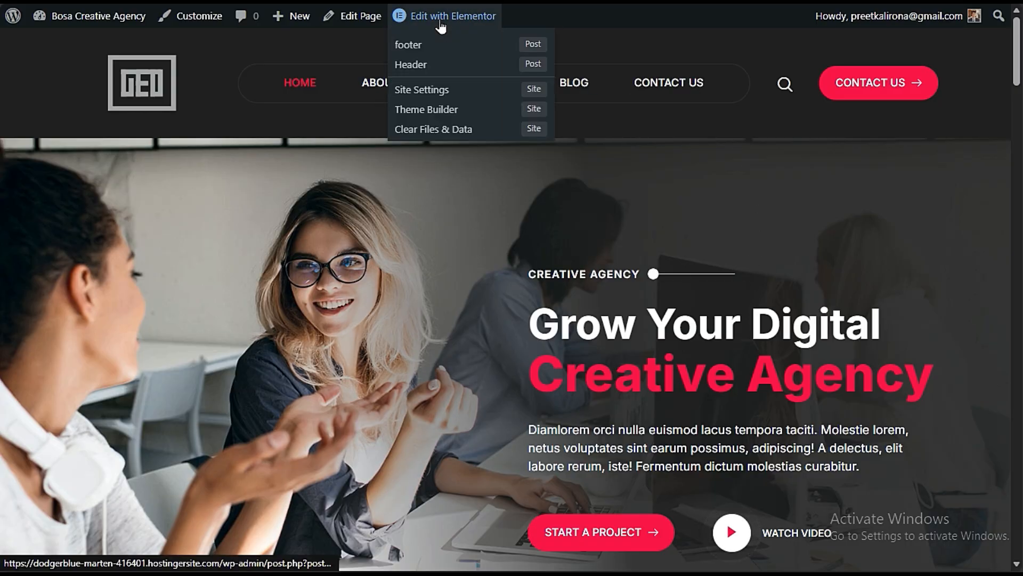
left_click(452, 96)
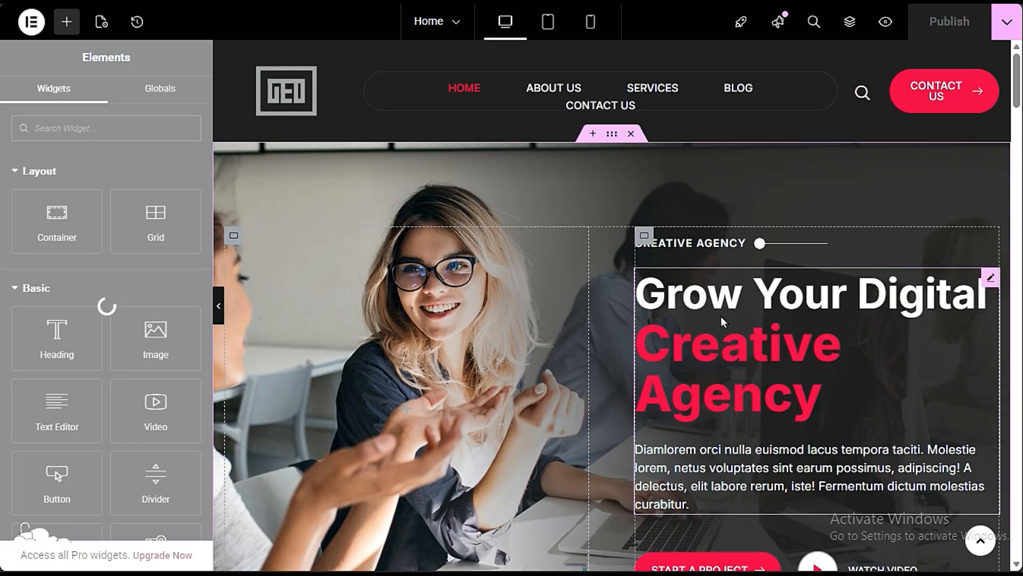
key("ctrl+k")
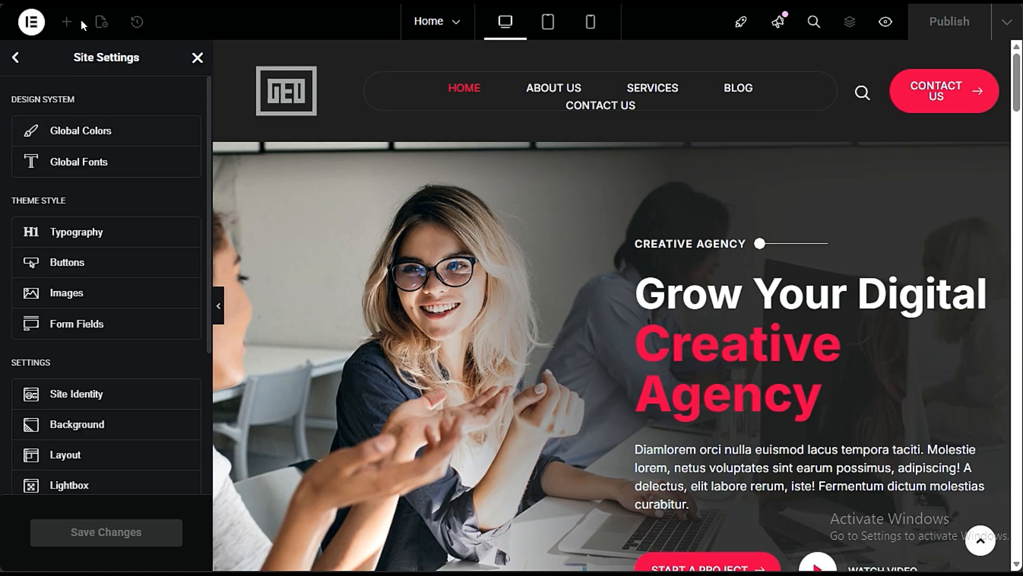
- Add a new custom color to the site's Global Colors and open its color value for editing
left_click(70, 140)
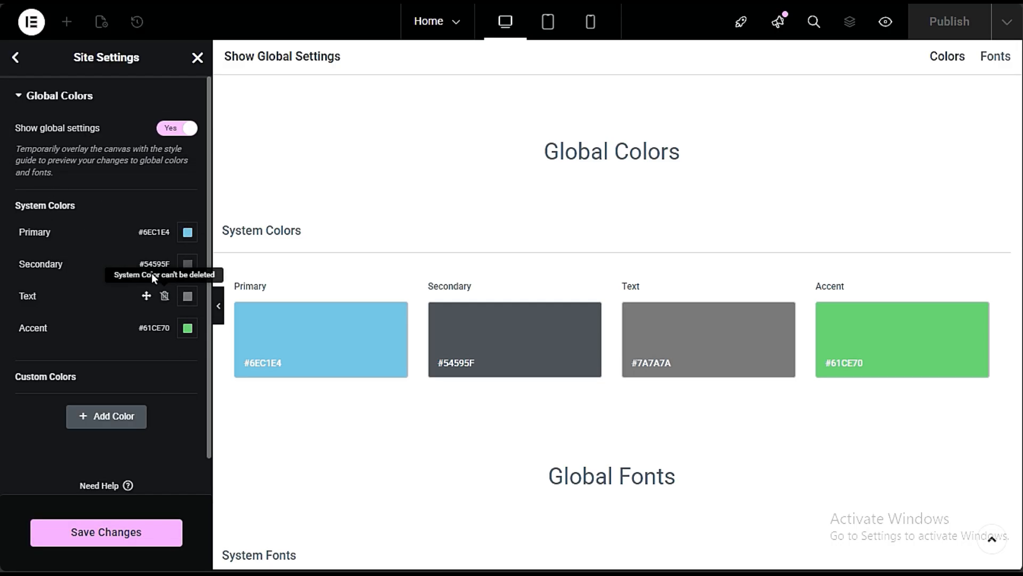
left_click(100, 422)
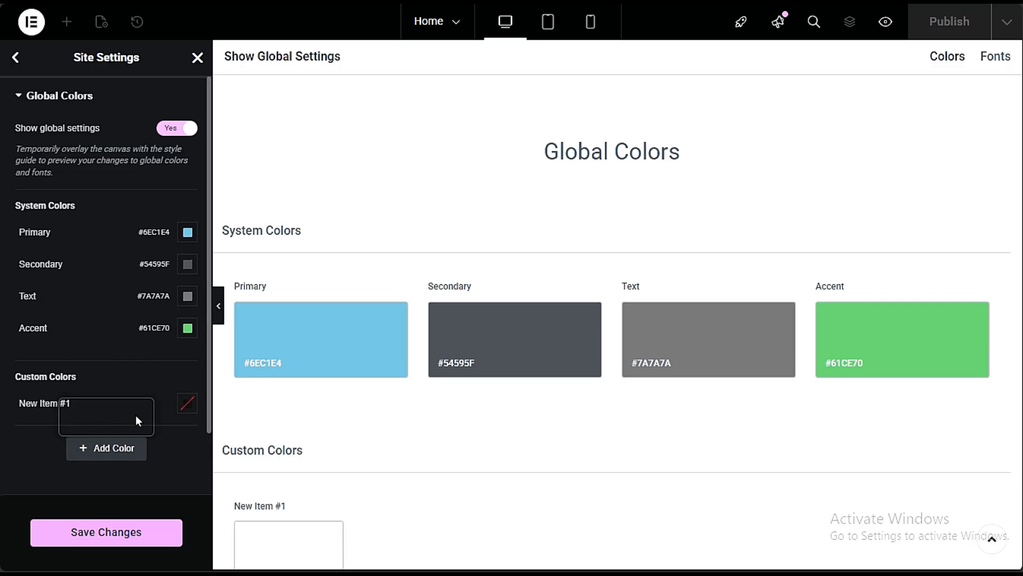
left_click(186, 407)
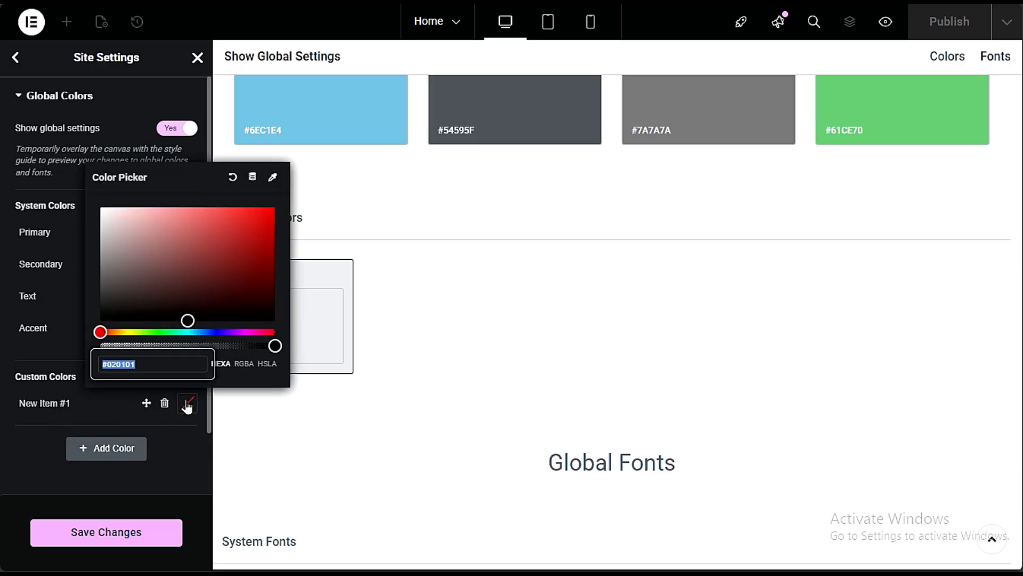
left_click(177, 364)
left_click_drag(177, 364, 68, 355)
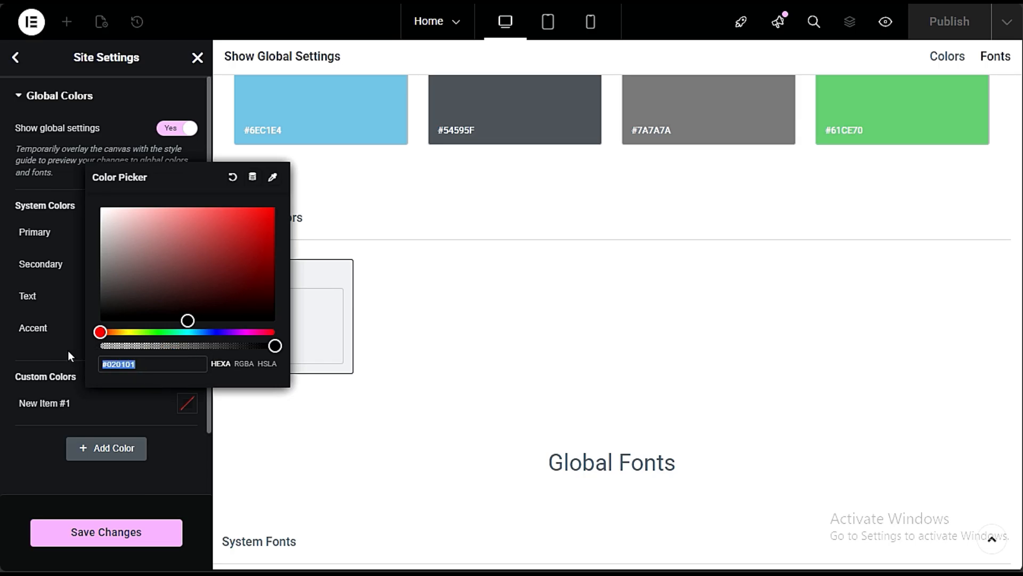
left_click(123, 414)
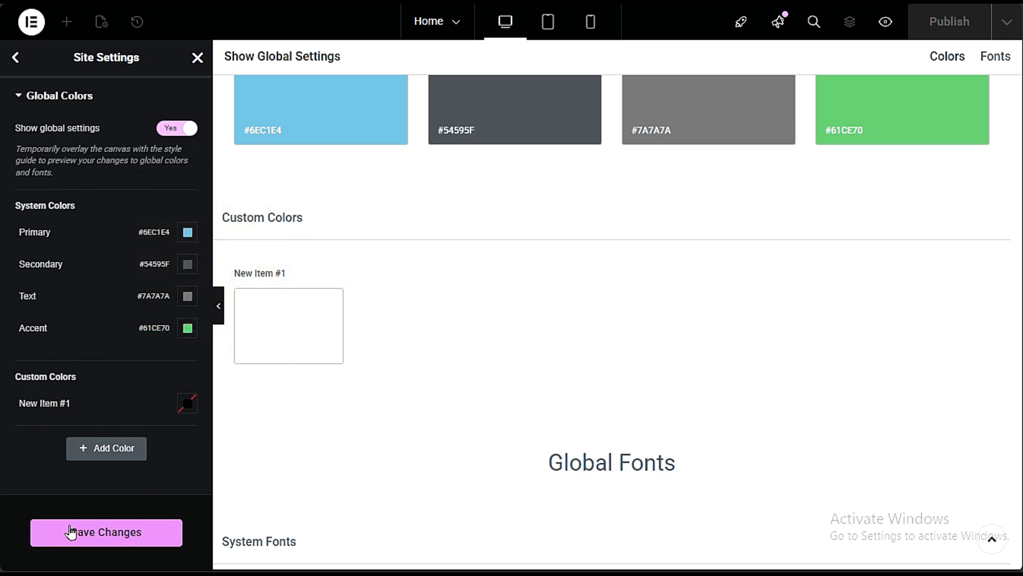
- Return to the footer editor and examine the global and custom color choices for the social icons' primary color
mouse_move(1, 102)
left_click(53, 102)
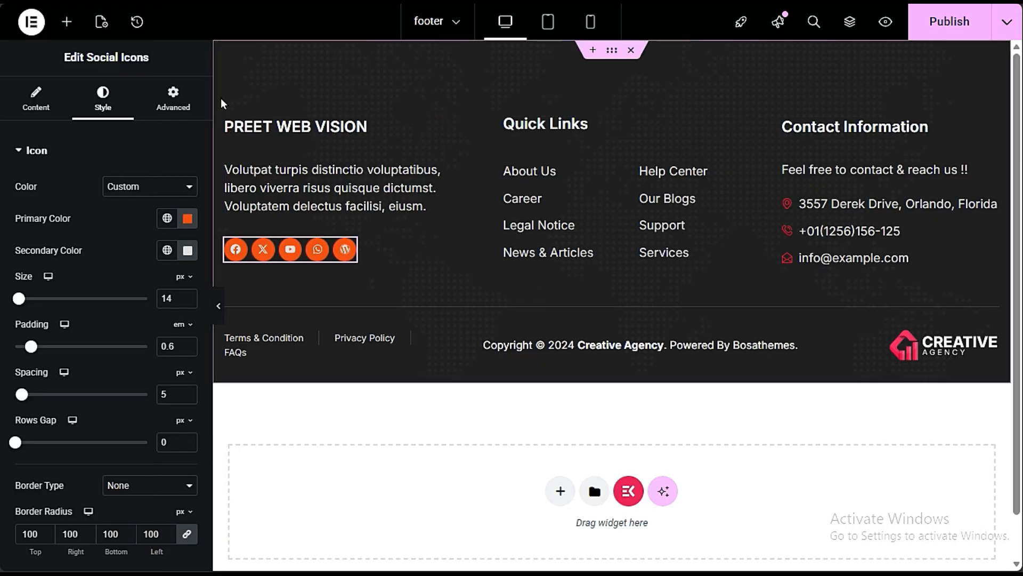
left_click(169, 223)
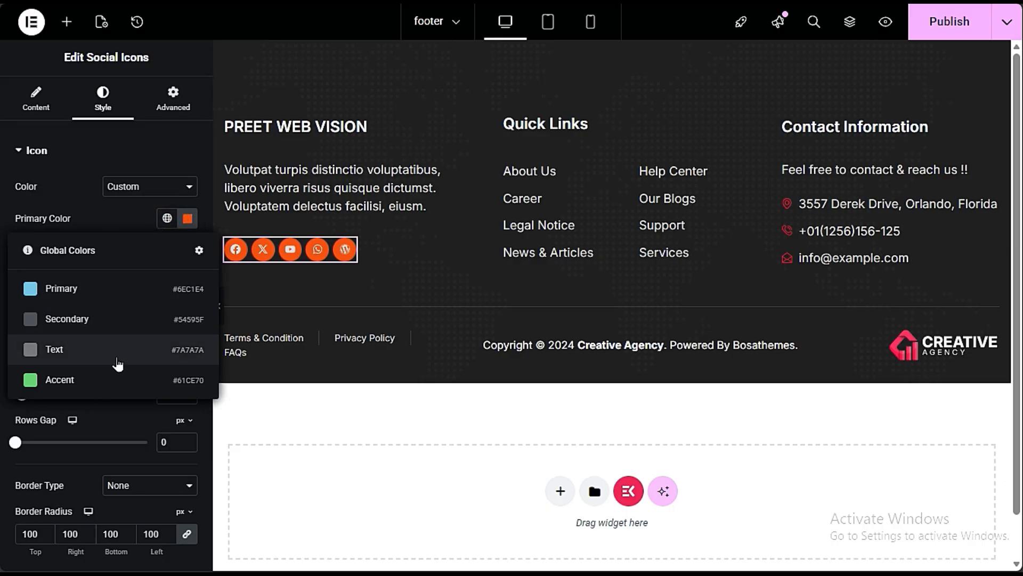
left_click(144, 222)
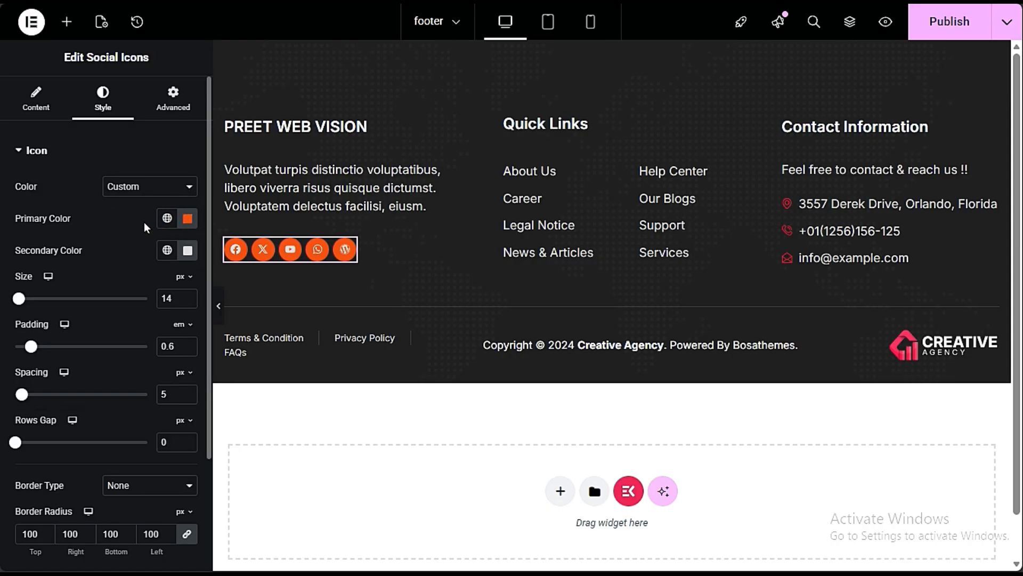
left_click(167, 219)
left_click(165, 224)
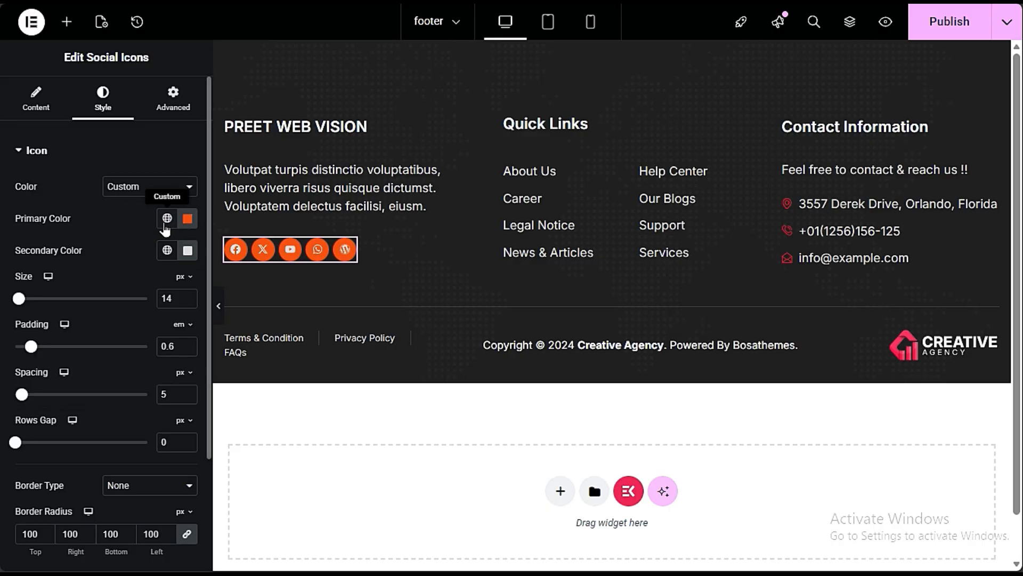
left_click(187, 218)
left_click(121, 223)
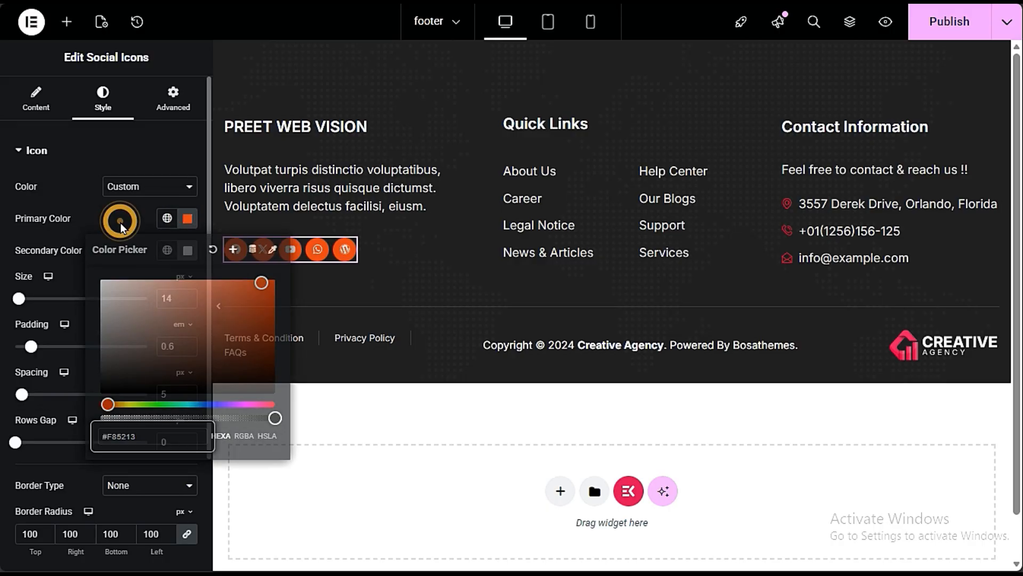
left_click(164, 219)
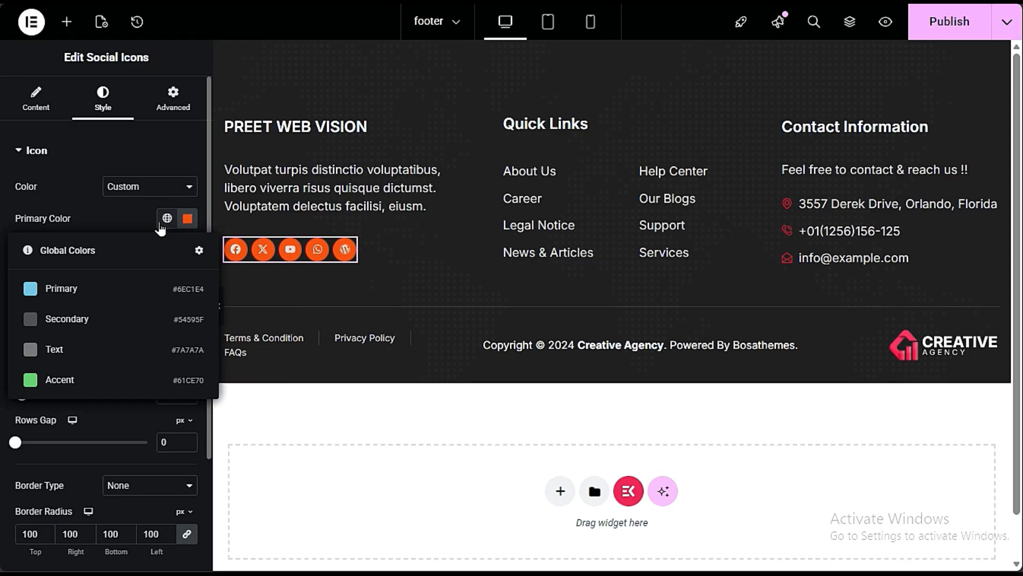
left_click(96, 208)
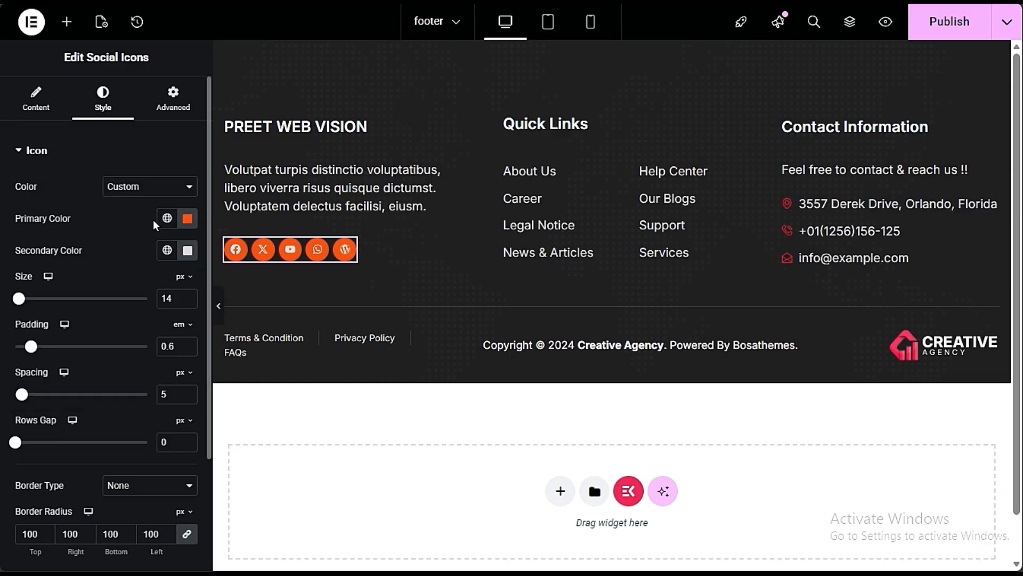
- Try the global Primary and Secondary colors as the social icons' primary color, and global Accent as their secondary color
left_click(167, 218)
left_click(88, 289)
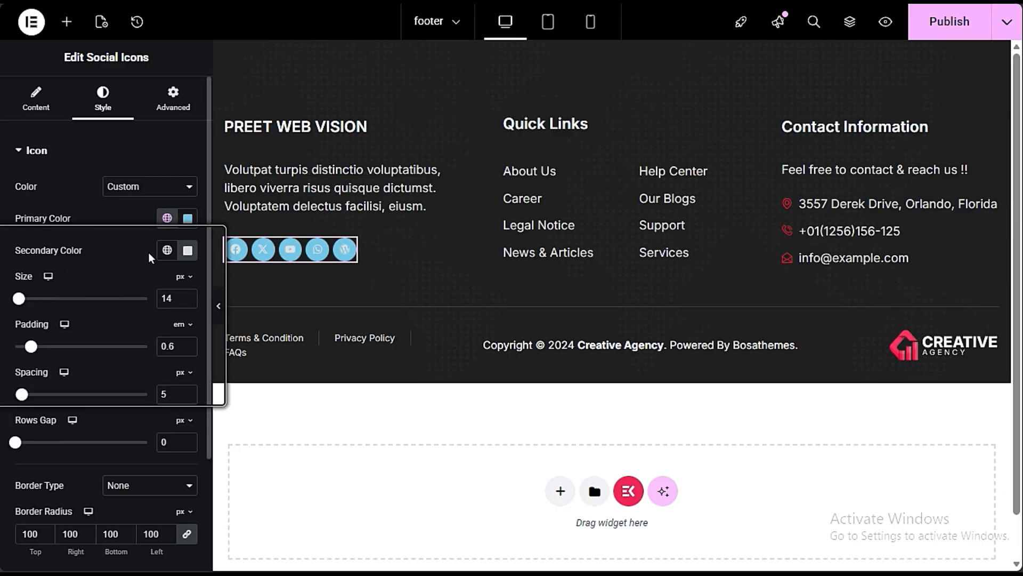
left_click(166, 218)
left_click(85, 315)
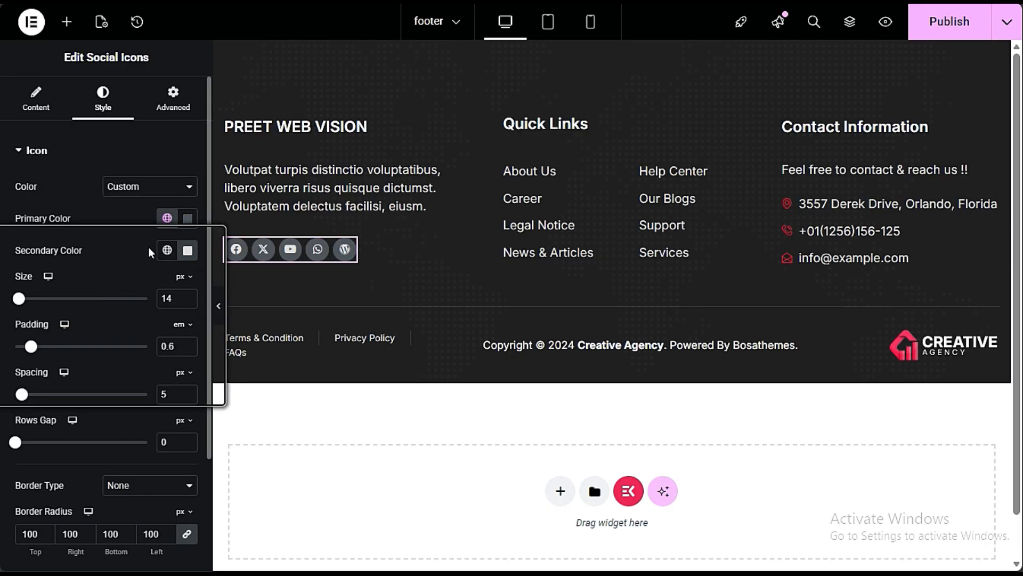
left_click(166, 250)
left_click(69, 411)
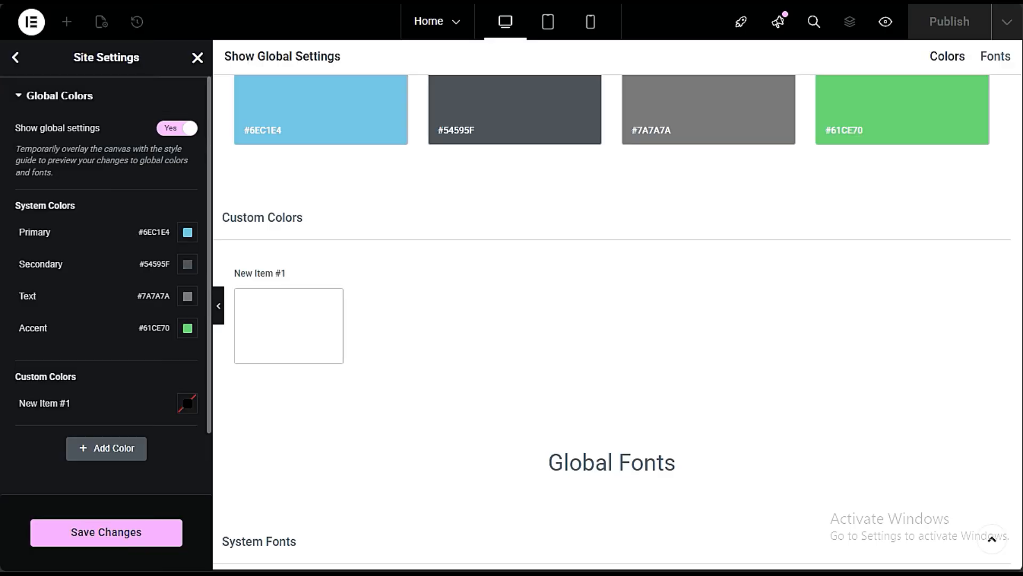
- Save the Global Colors changes in the home page's Site Settings and review the Primary typography under Global Fonts
left_click(15, 58)
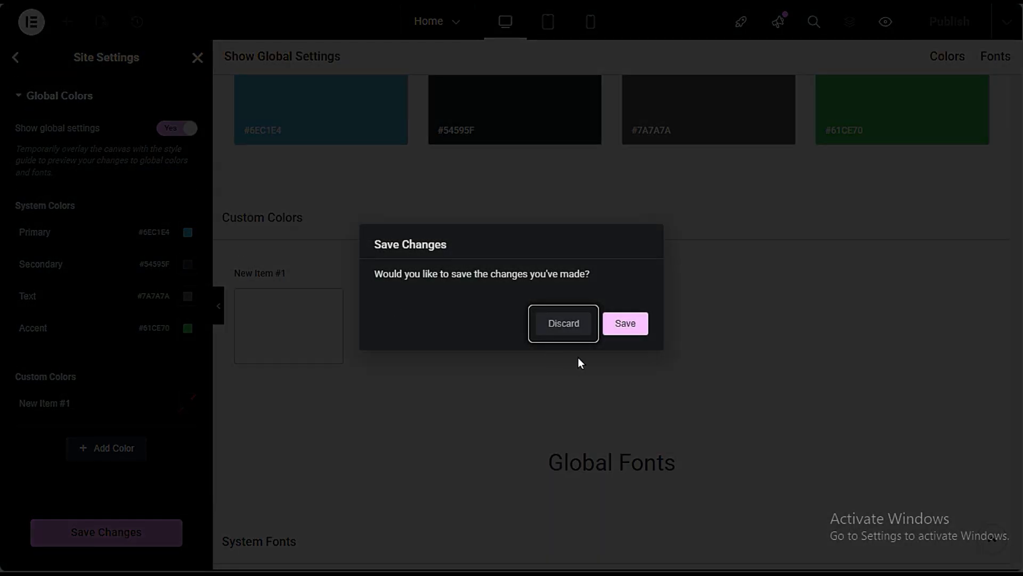
left_click(627, 330)
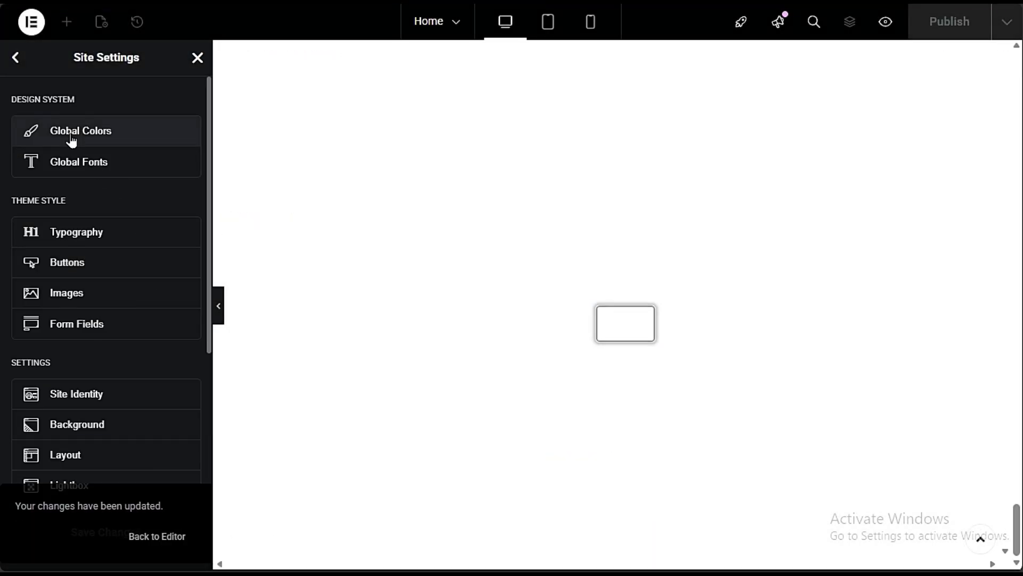
left_click(110, 164)
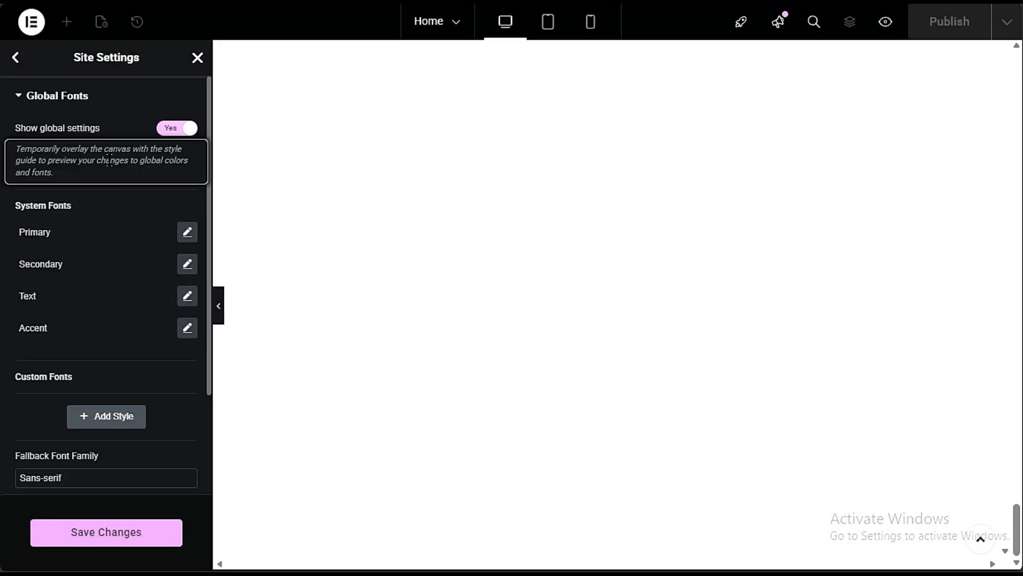
left_click(187, 234)
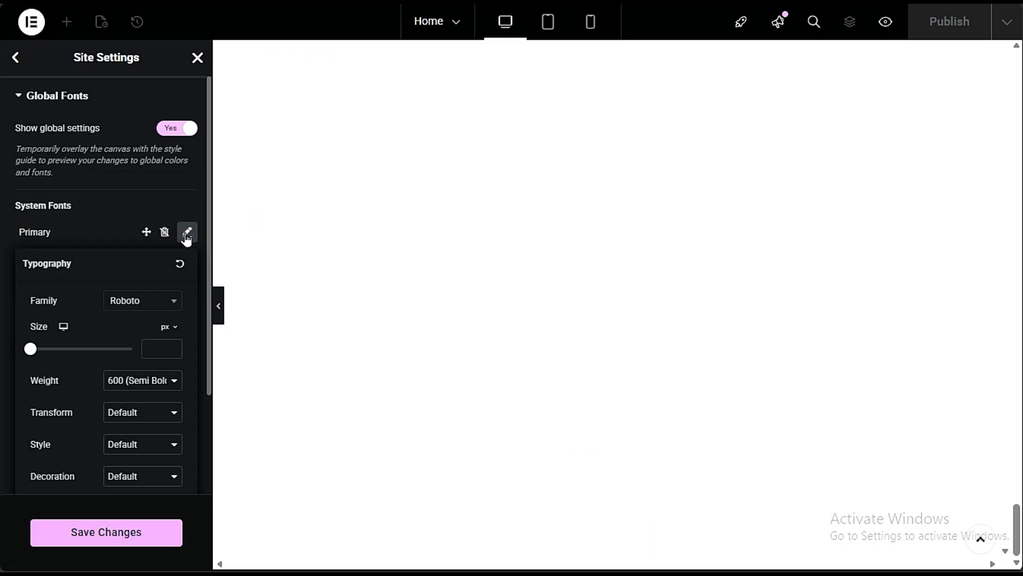
left_click(187, 234)
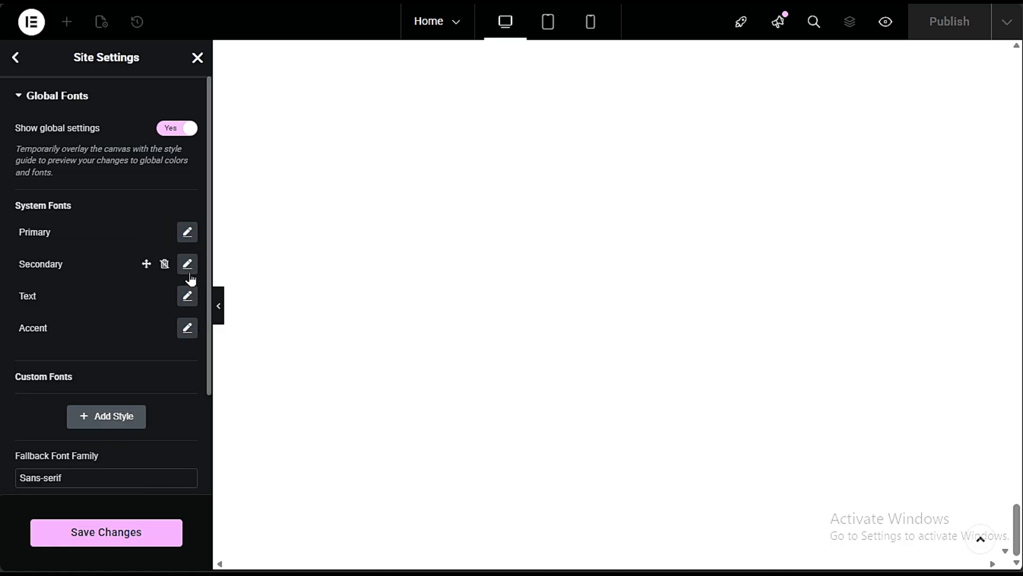
- Add a custom global font style, set its family to Tahoma, and save the site settings
left_click(95, 421)
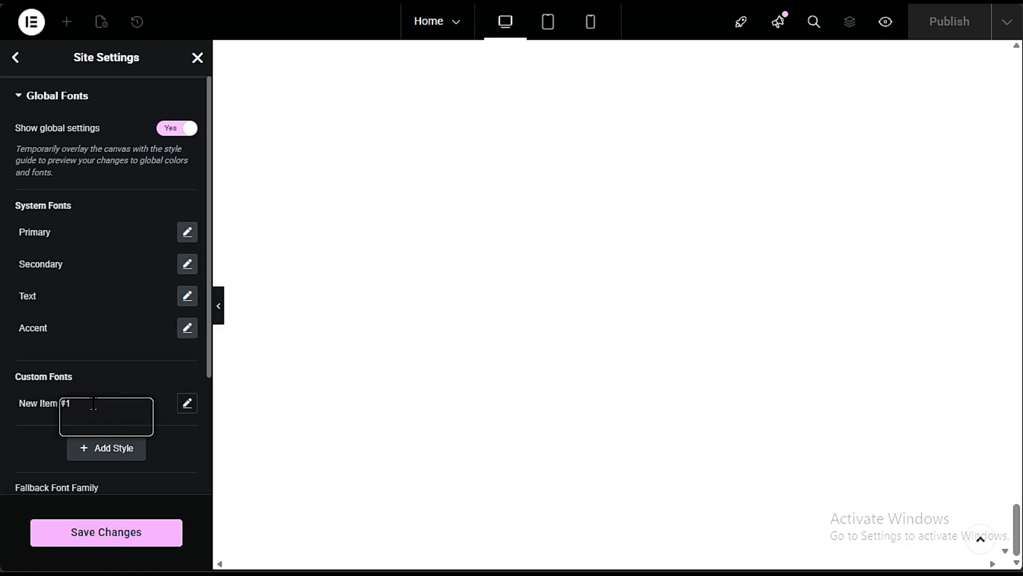
left_click(187, 407)
left_click(130, 471)
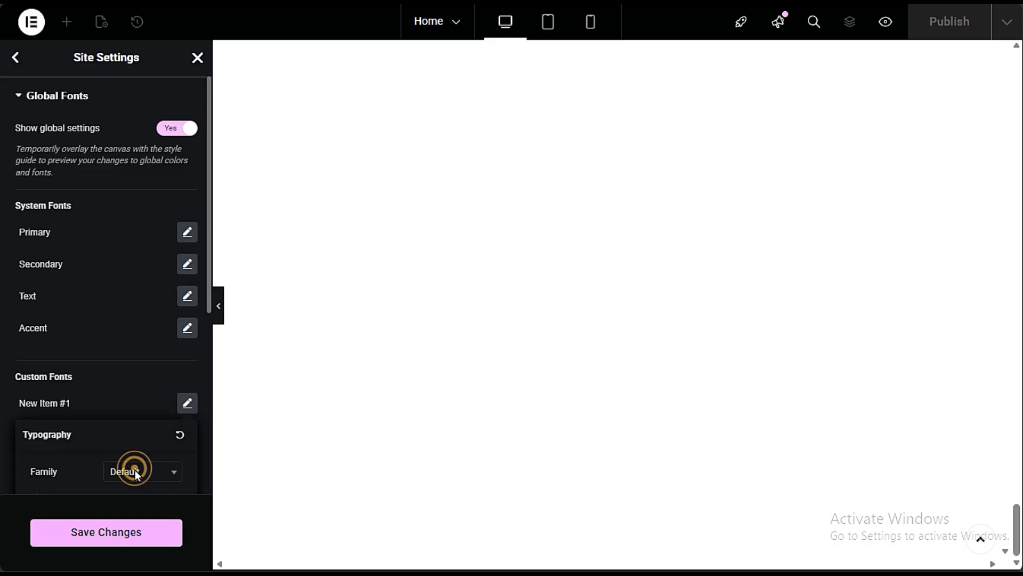
left_click(129, 373)
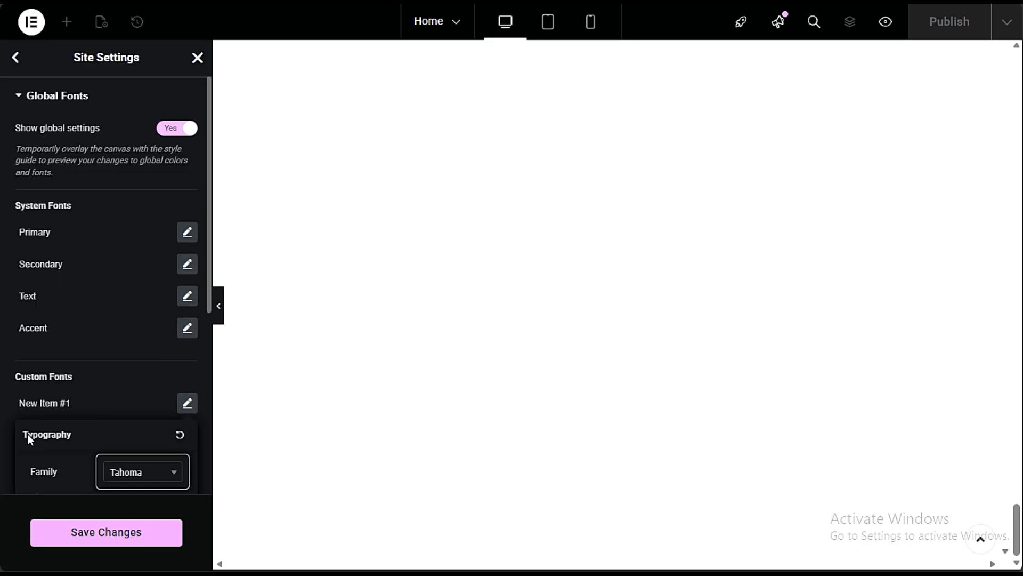
left_click(117, 534)
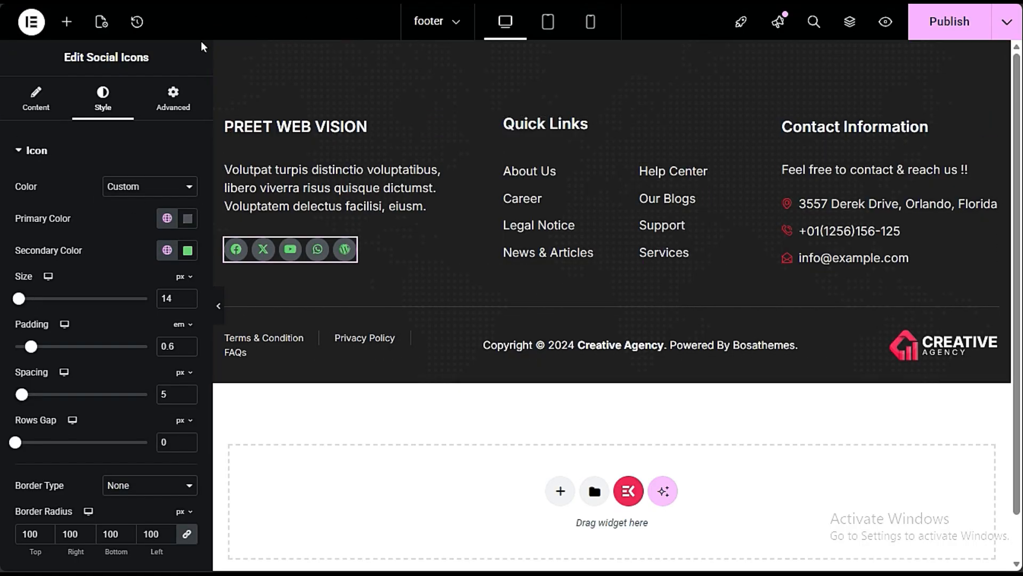
- Apply the custom global font New Item #1 to the title typography of the footer's PREET WEB VISION heading
left_click(320, 126)
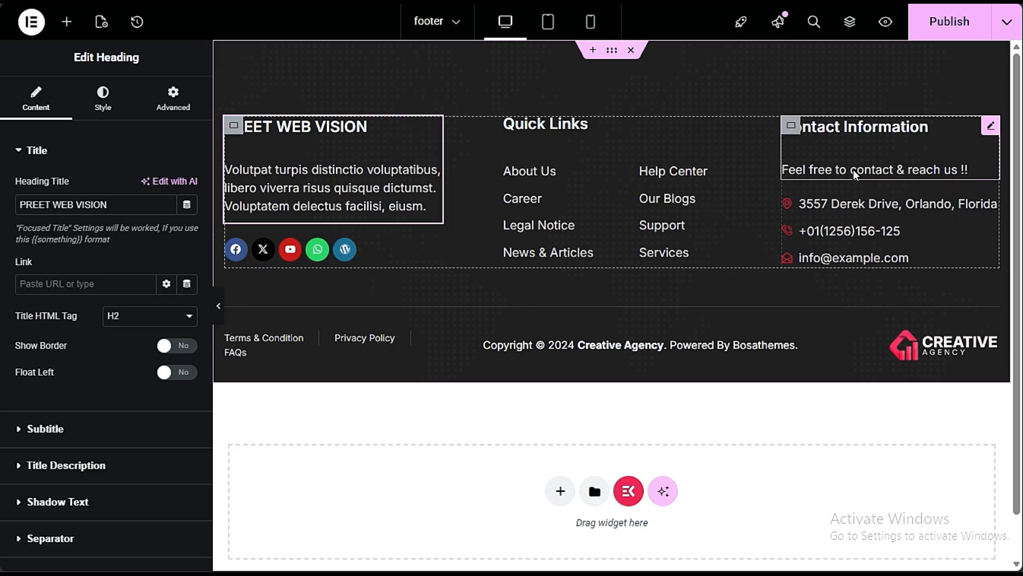
left_click(112, 99)
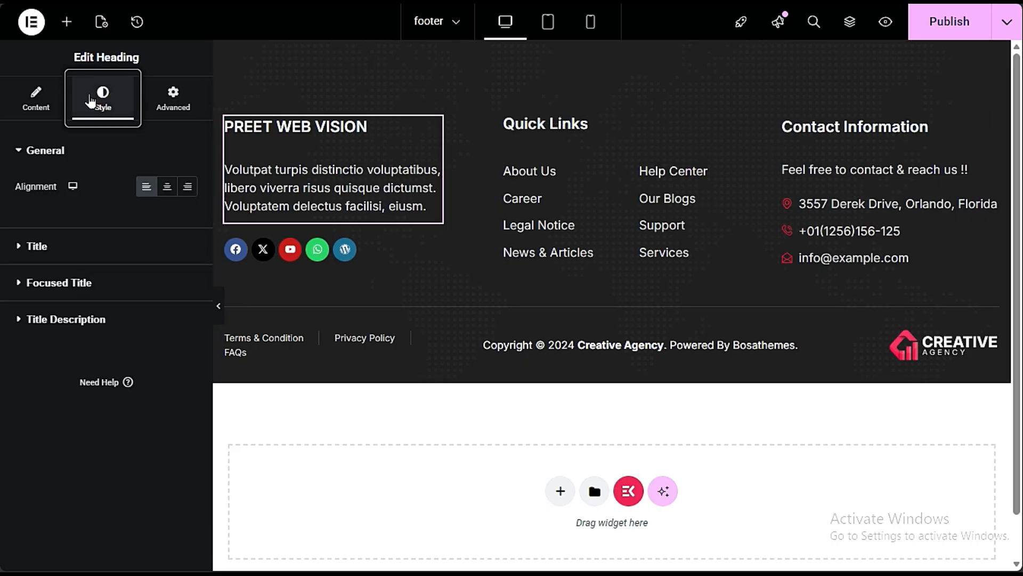
left_click(85, 246)
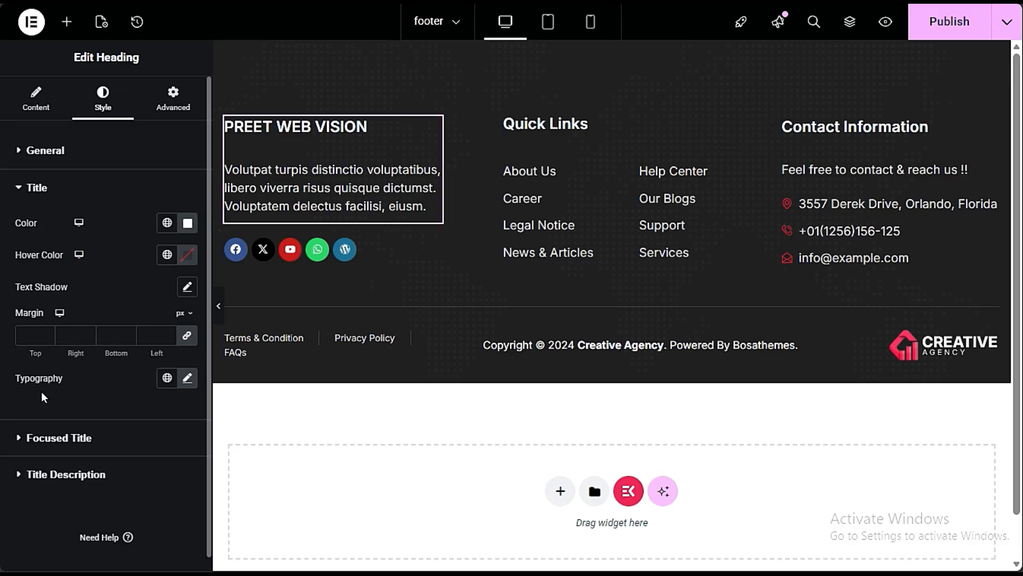
left_click(167, 379)
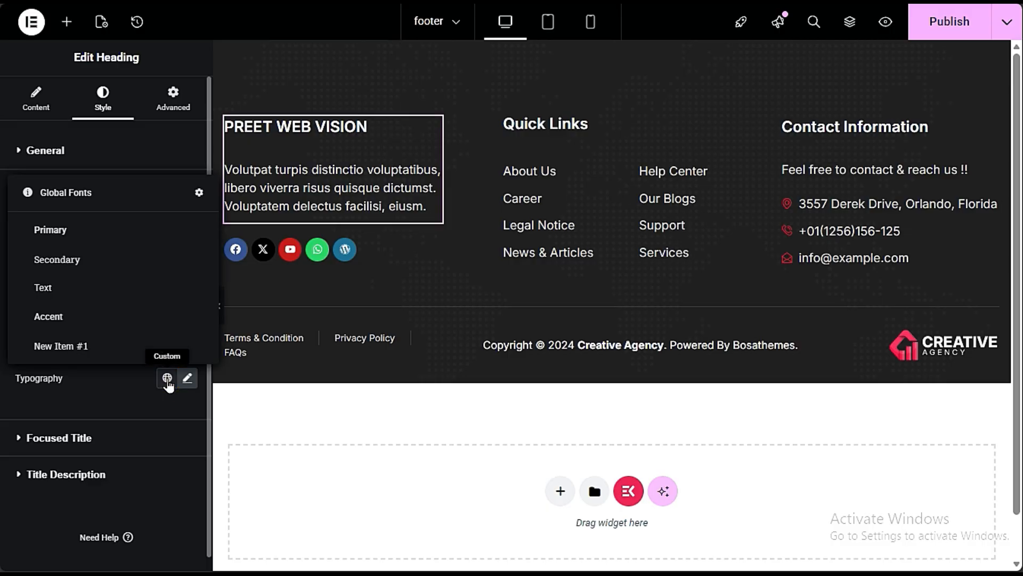
left_click(88, 347)
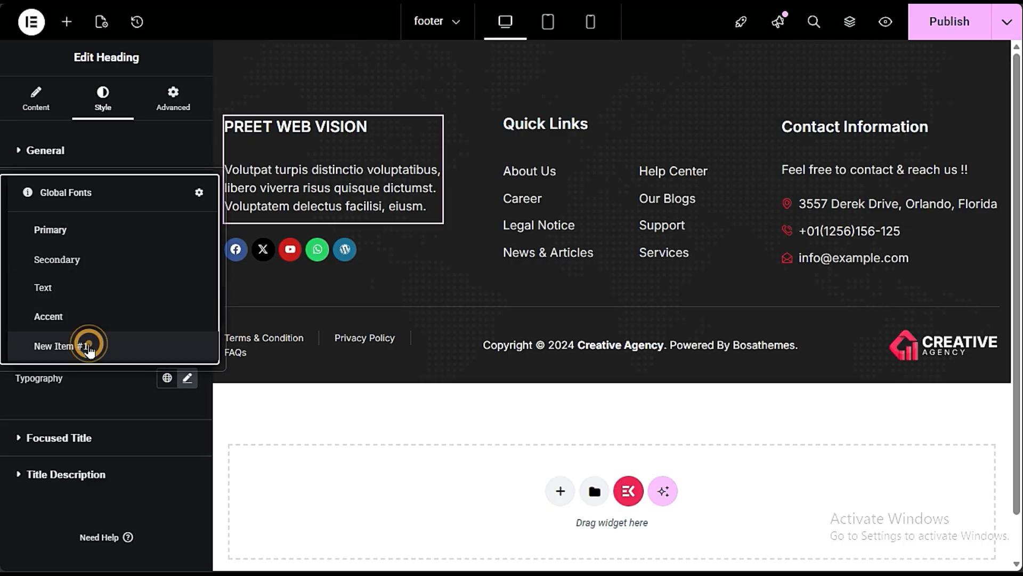
left_click(164, 377)
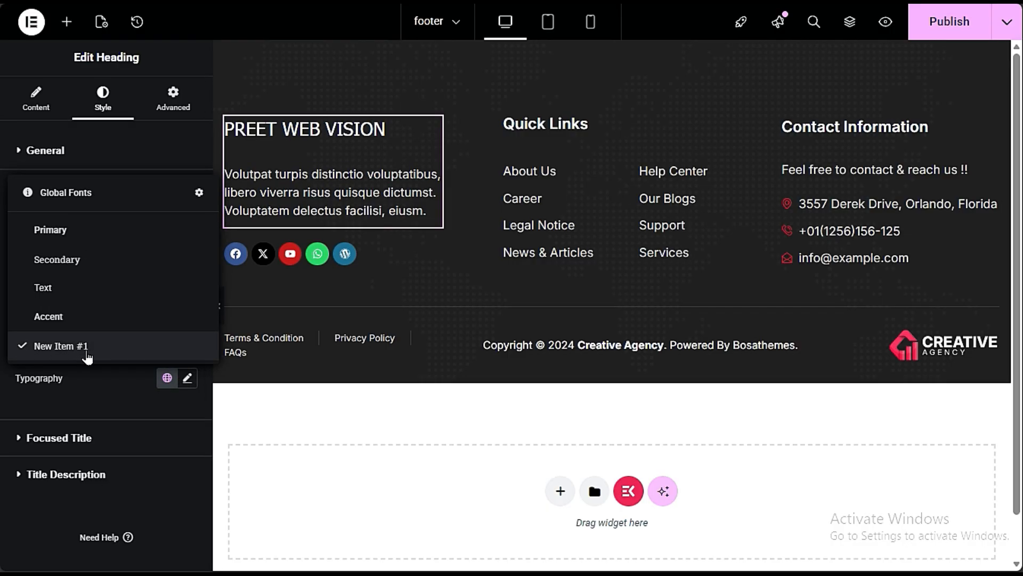
left_click(85, 347)
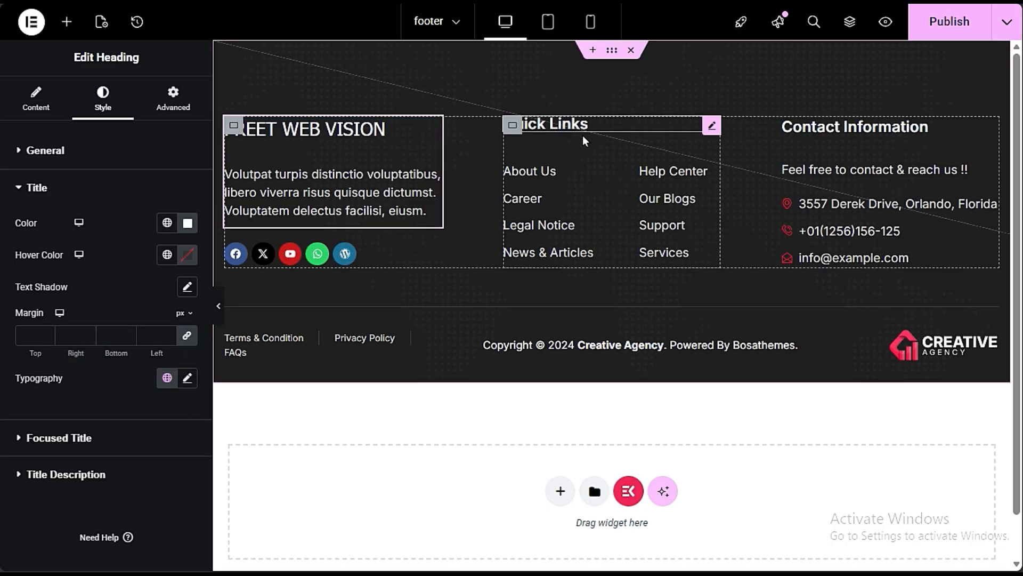
- Rename the About Us item in the footer's Quick Links icon list to Contact Us
left_click(585, 171)
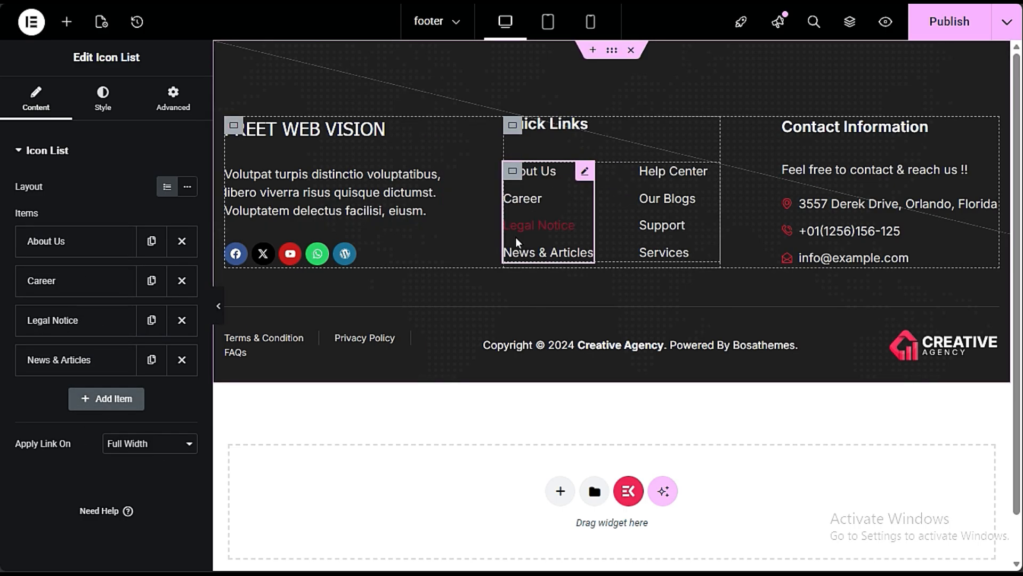
left_click(106, 244)
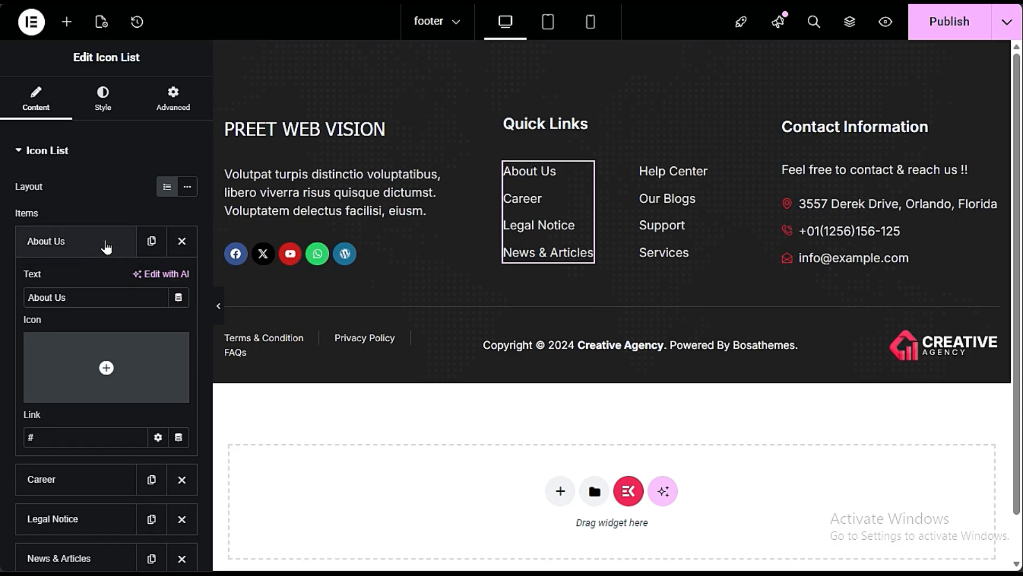
left_click(75, 441)
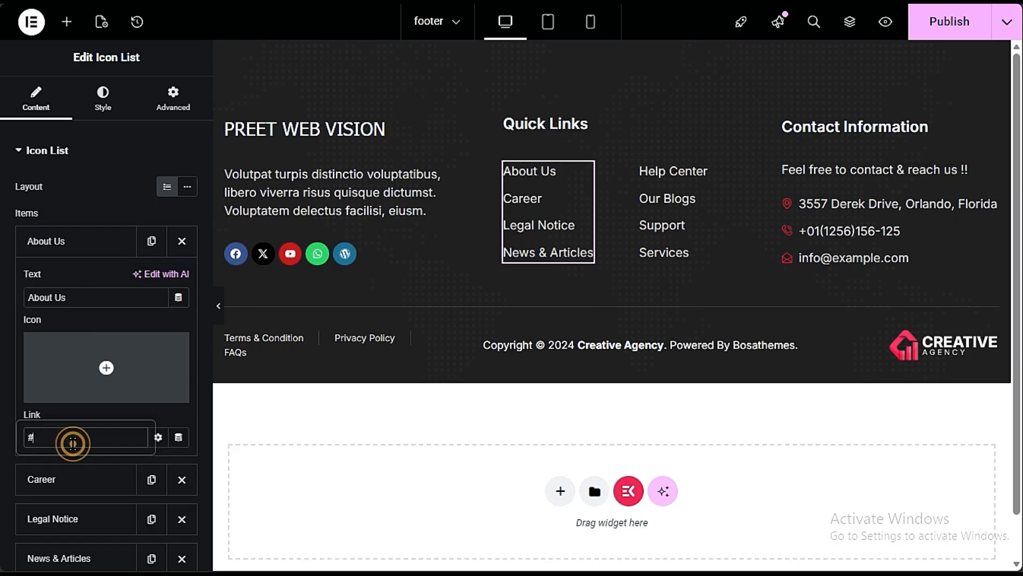
left_click_drag(88, 443, 24, 444)
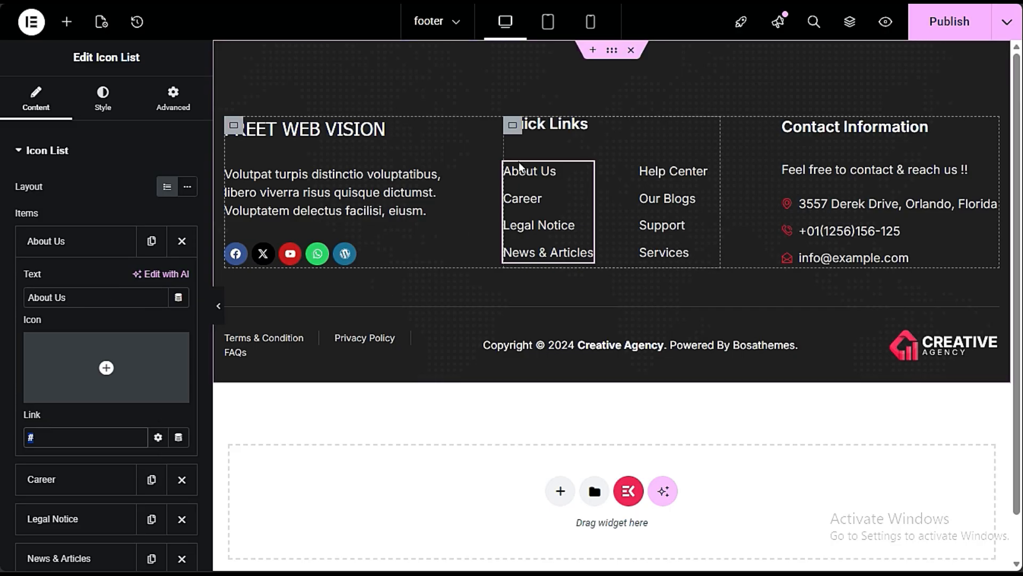
left_click(98, 297)
left_click_drag(97, 297, 12, 288)
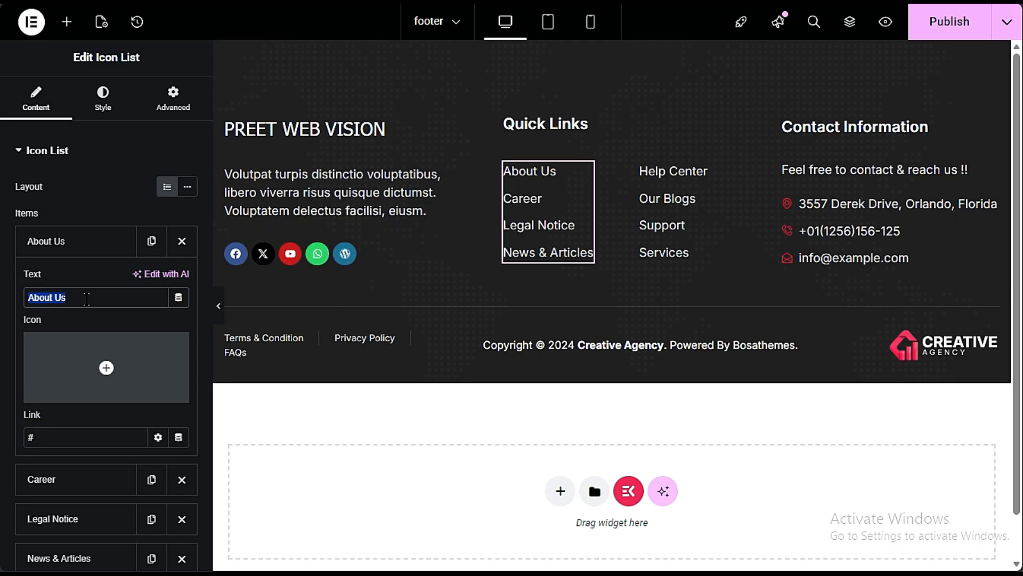
type("cONTACT US")
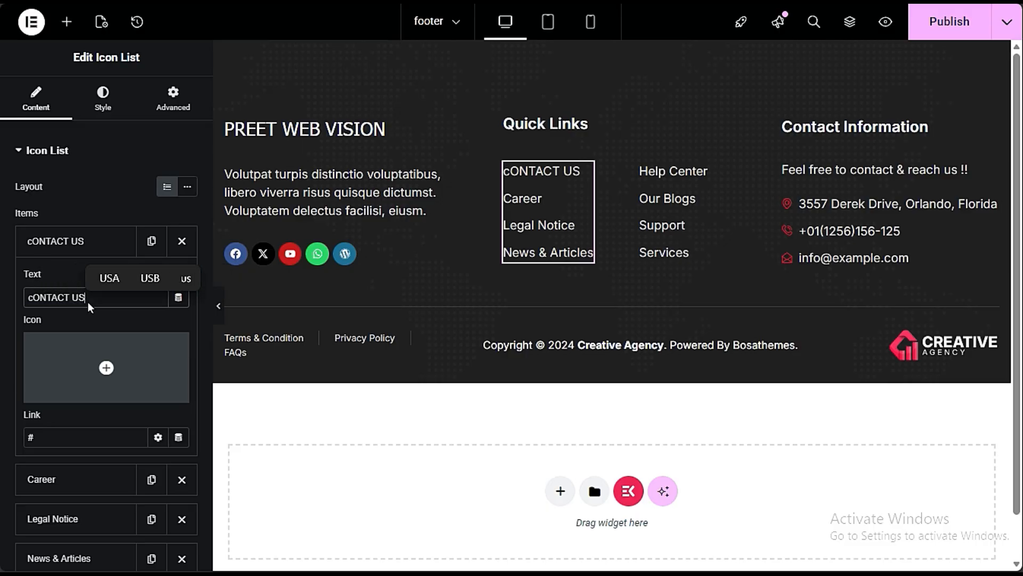
left_click(31, 297)
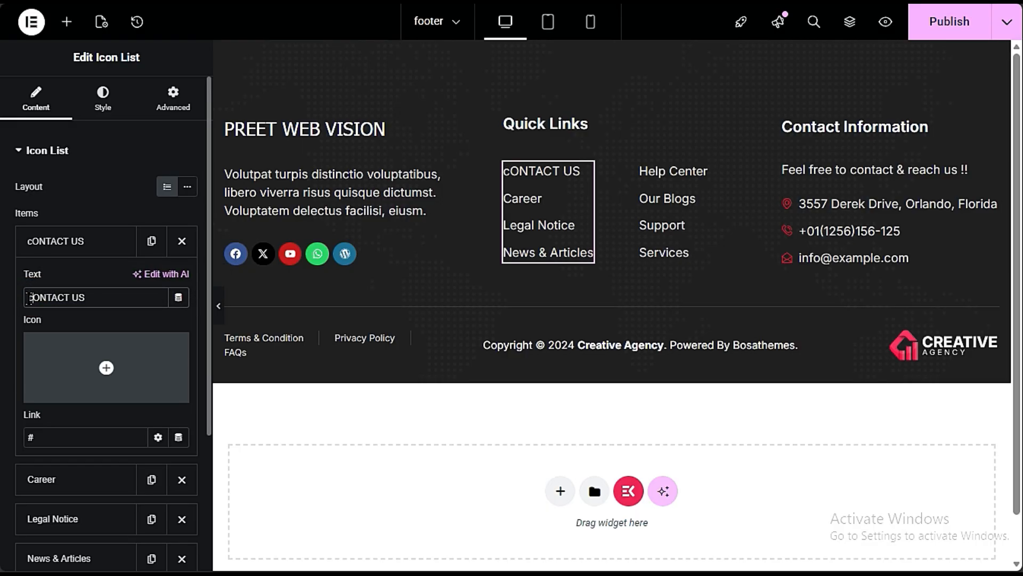
key("ctrl+a")
type("C")
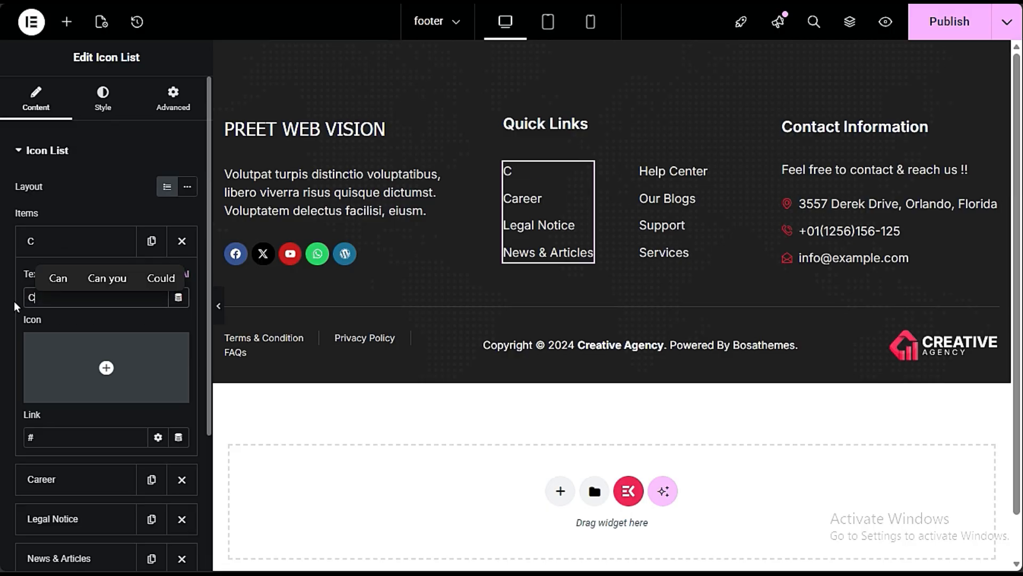
type("ontact Us")
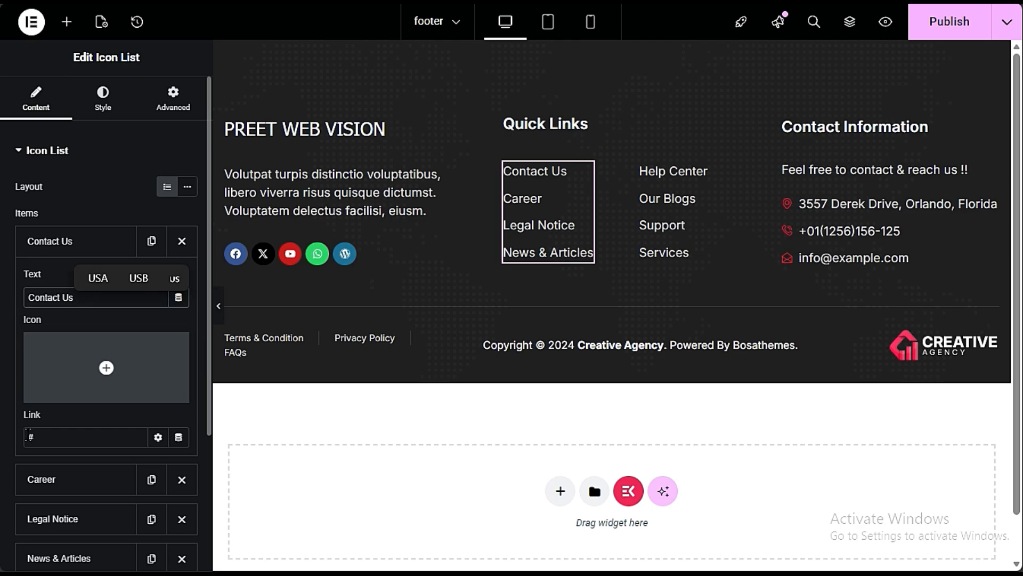
- Link the Contact Us item in the footer's Quick Links list to the Contact Us page and collapse its settings
left_click(39, 436)
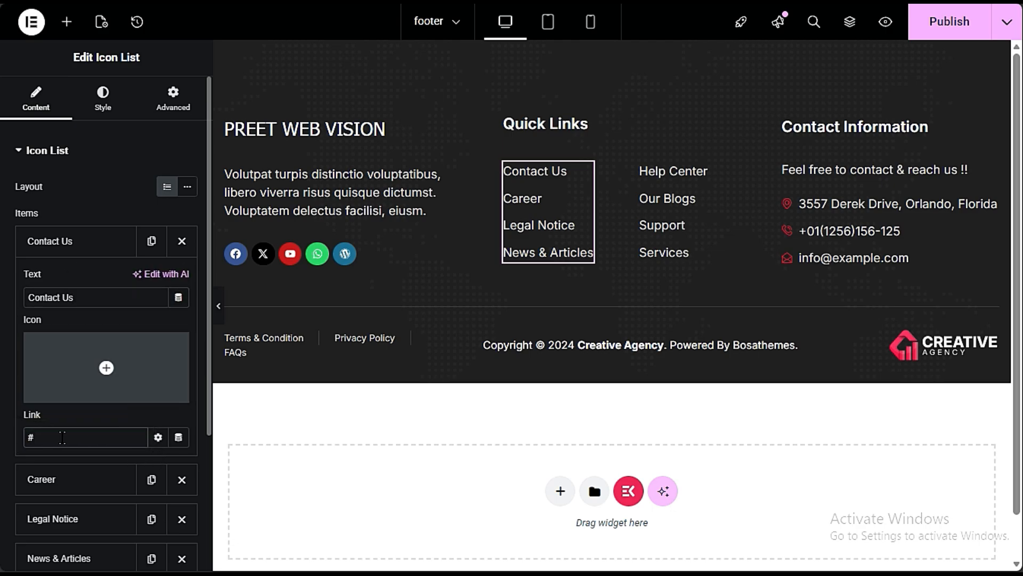
key("BackSpace")
type("cont")
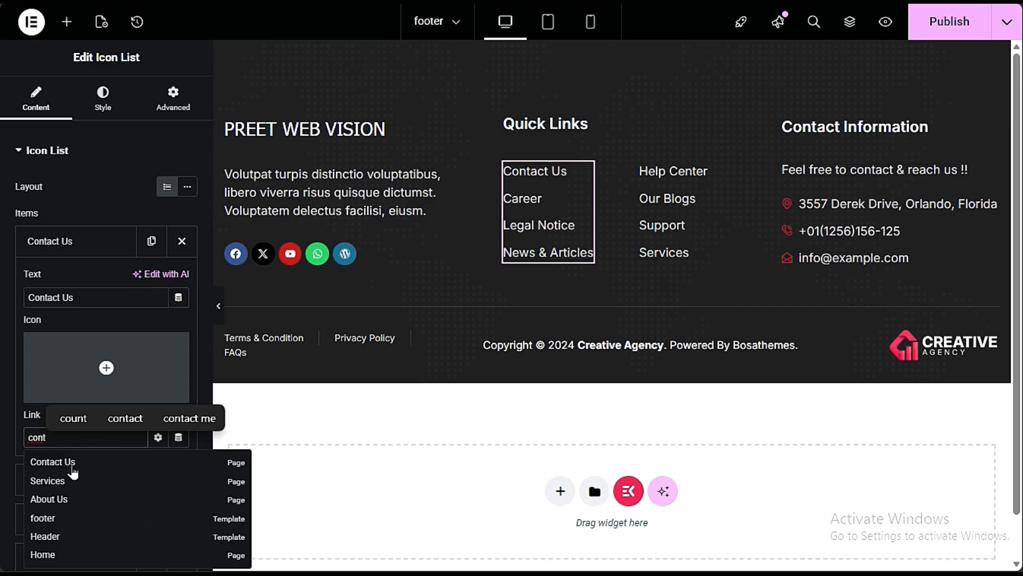
left_click(66, 472)
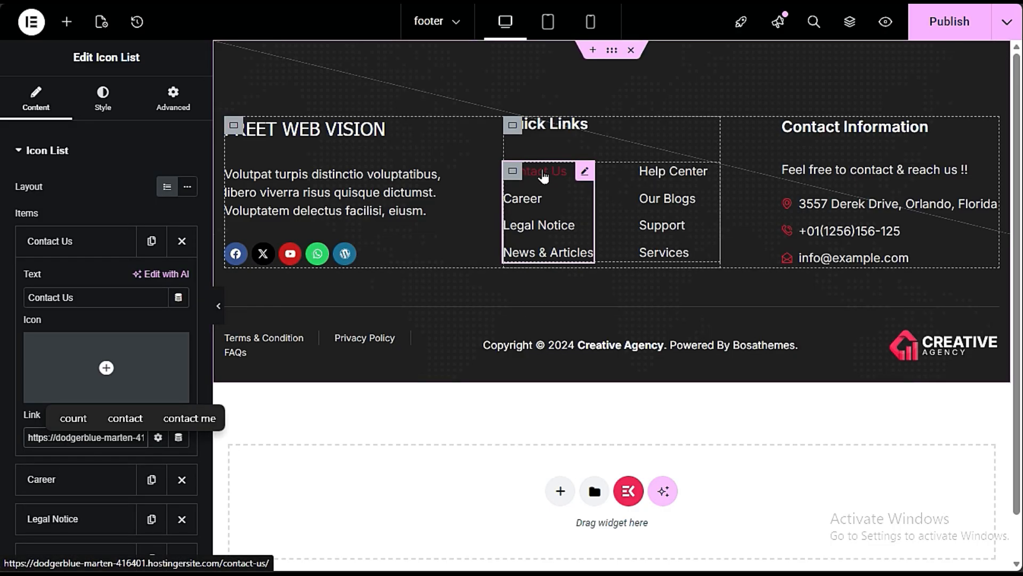
left_click(101, 251)
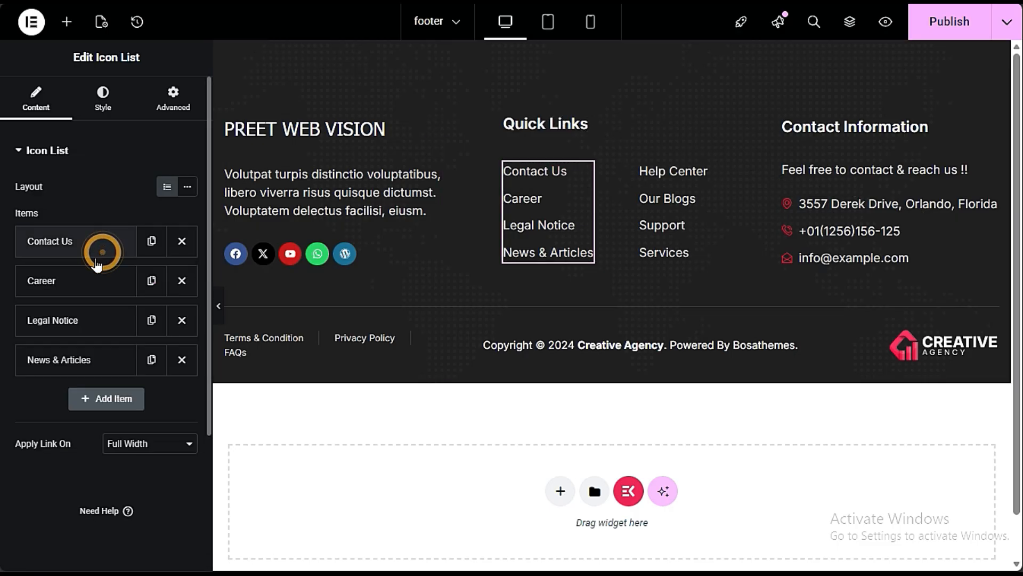
- Add a new item to the Quick Links icon list with the text Digital Marketing
left_click(130, 408)
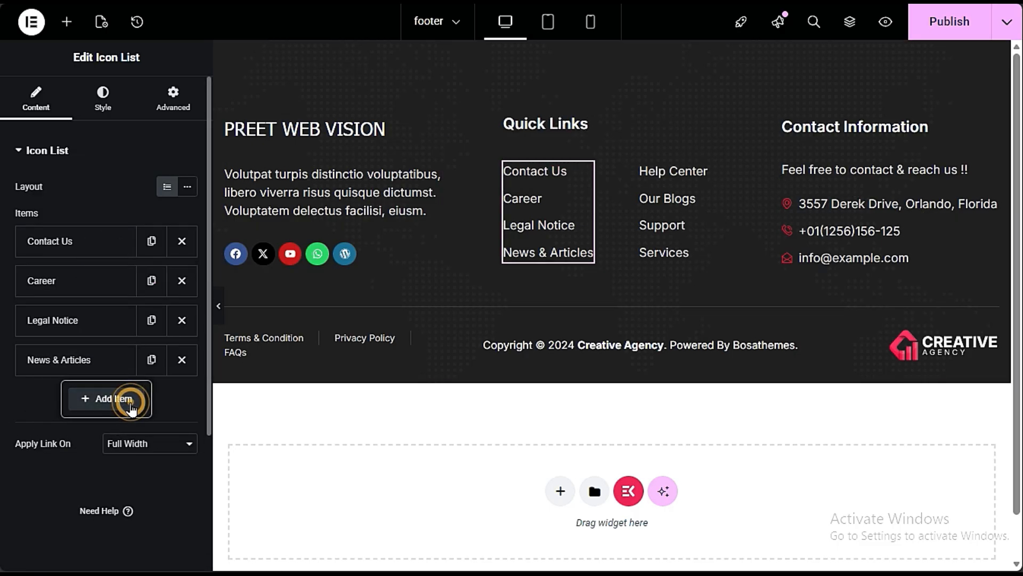
left_click_drag(80, 456, 7, 452)
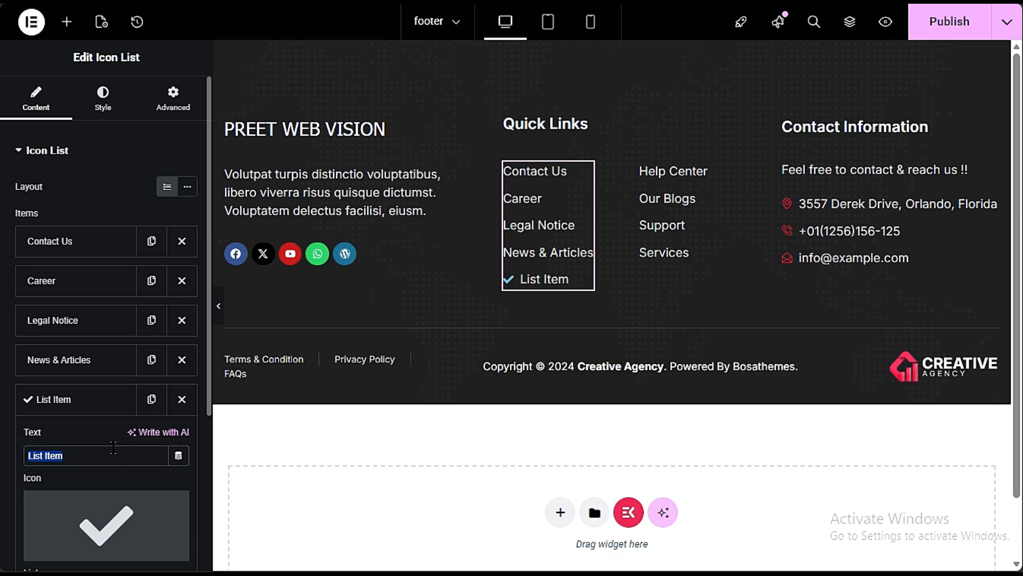
type("Digital Marke")
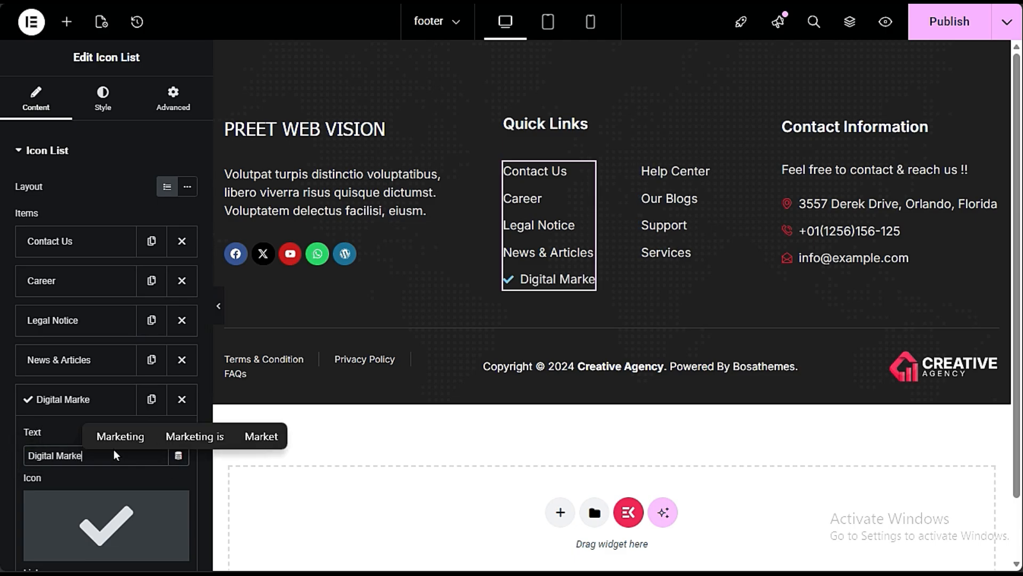
type("ting")
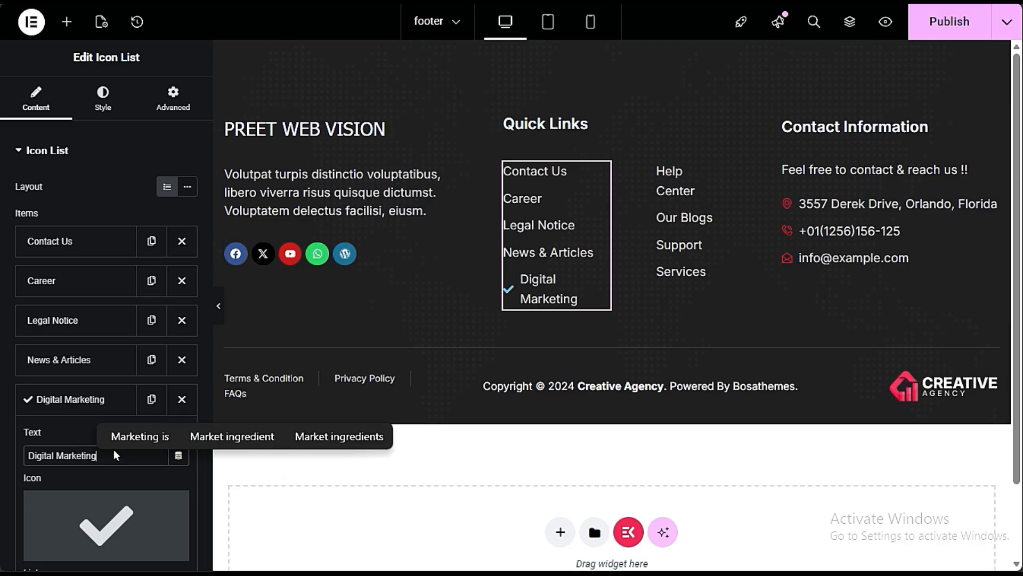
- Remove the check mark icon from the Digital Marketing item and open its link for editing
scroll(65, 448, "down", 3)
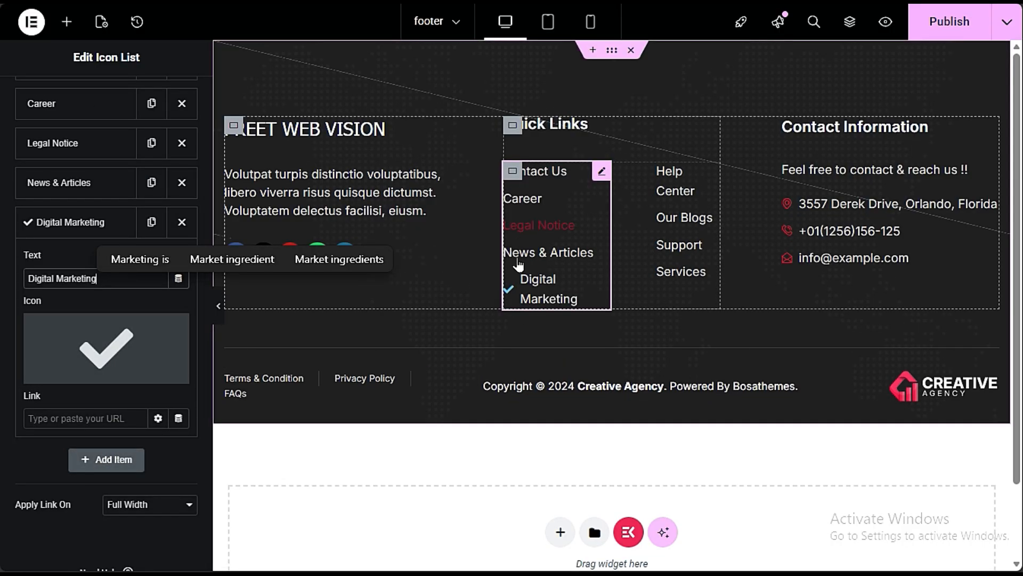
mouse_move(178, 334)
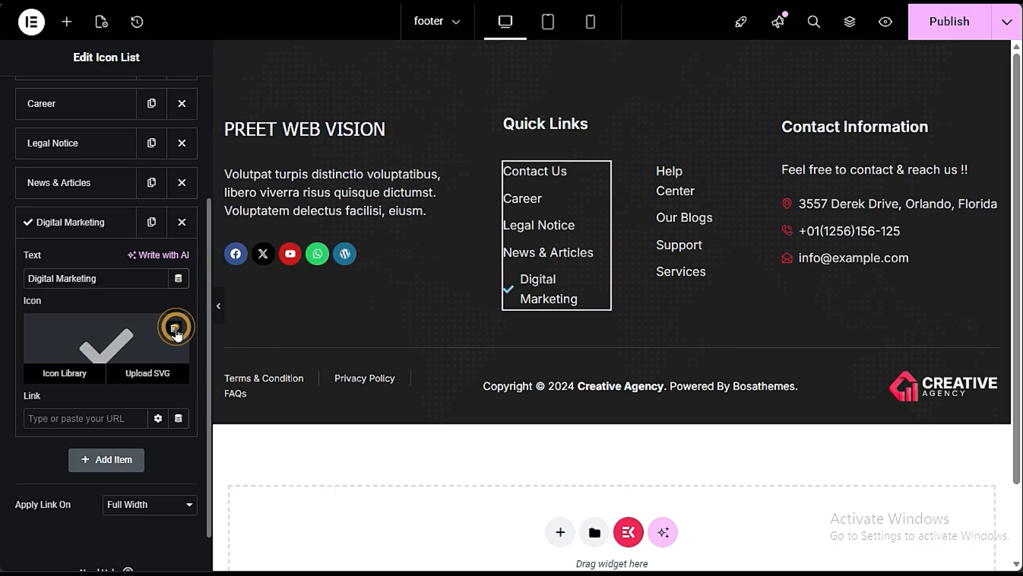
left_click(174, 331)
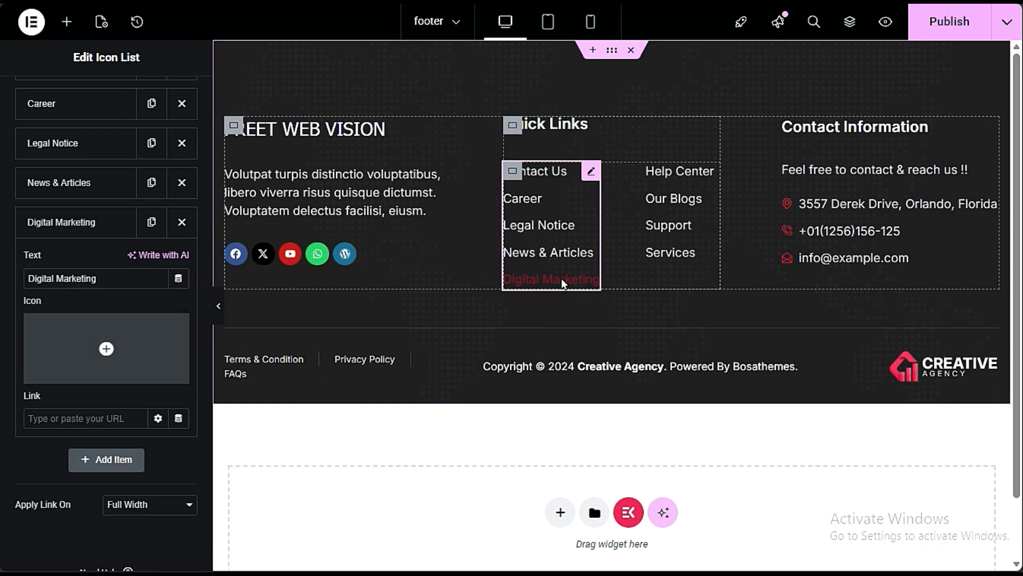
left_click(72, 415)
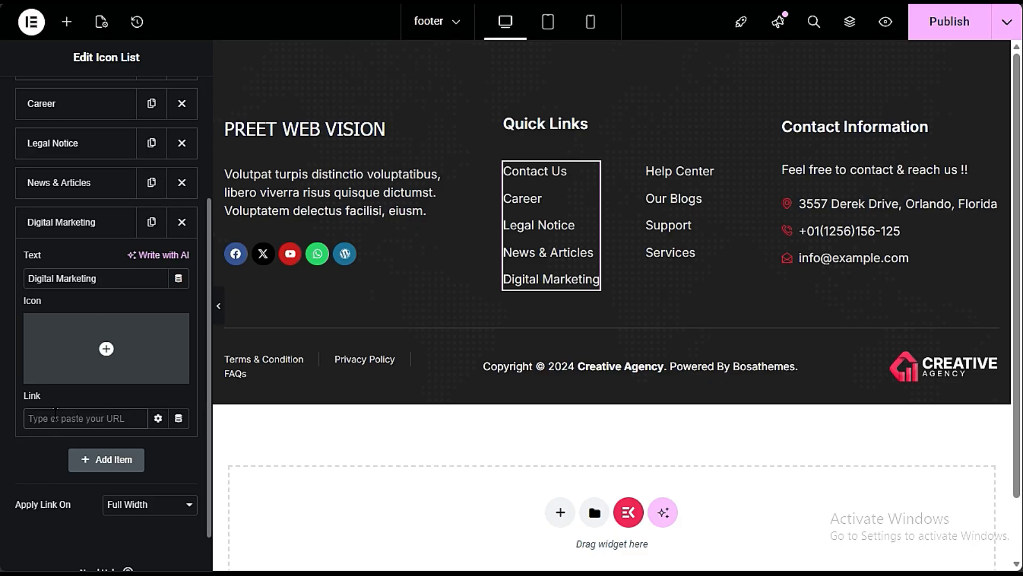
type("digi")
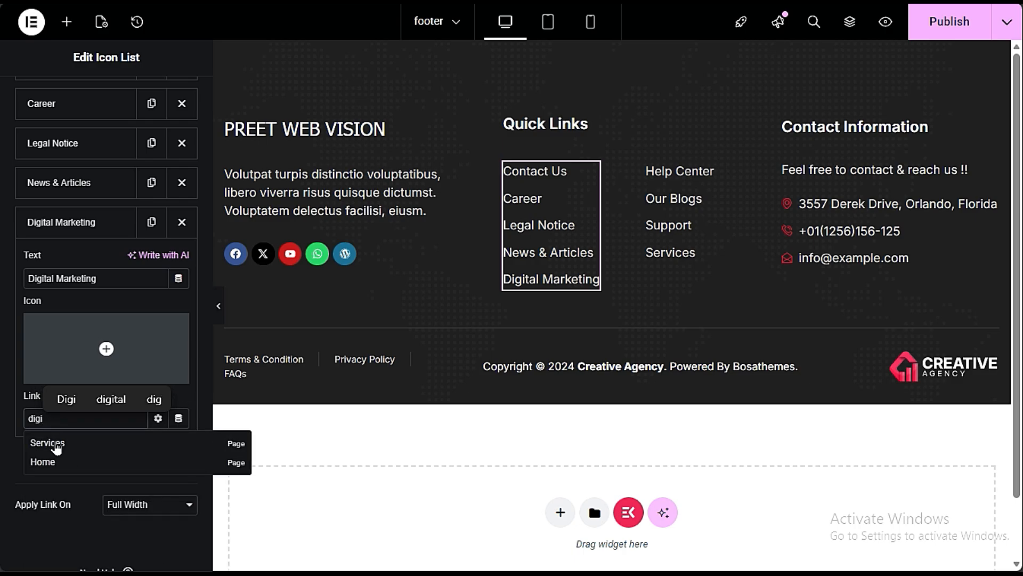
left_click(30, 398)
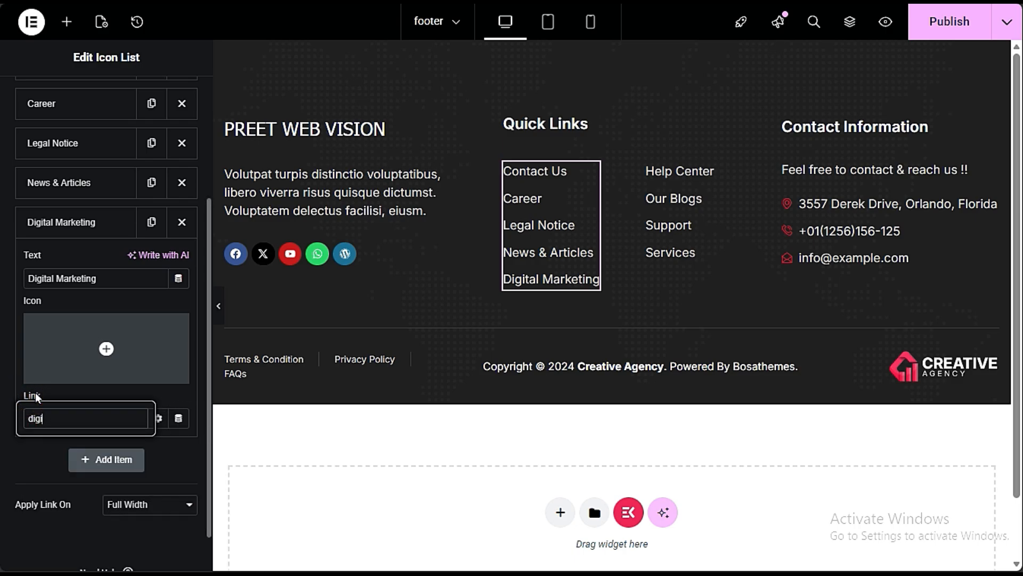
left_click_drag(52, 420, 3, 426)
key("BackSpace")
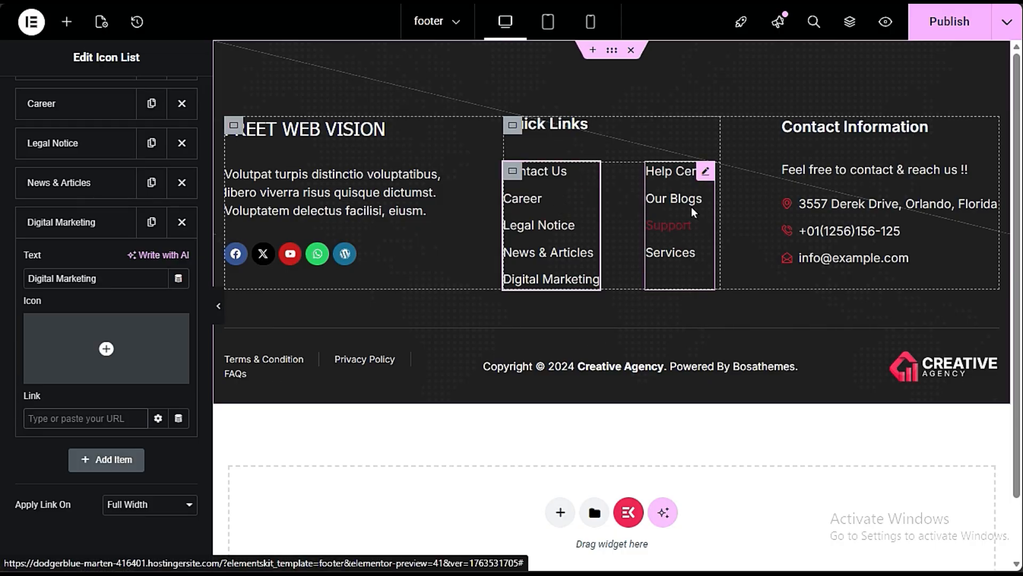
- Examine the title, subtitle and description settings of the footer's Contact Information heading
left_click(868, 127)
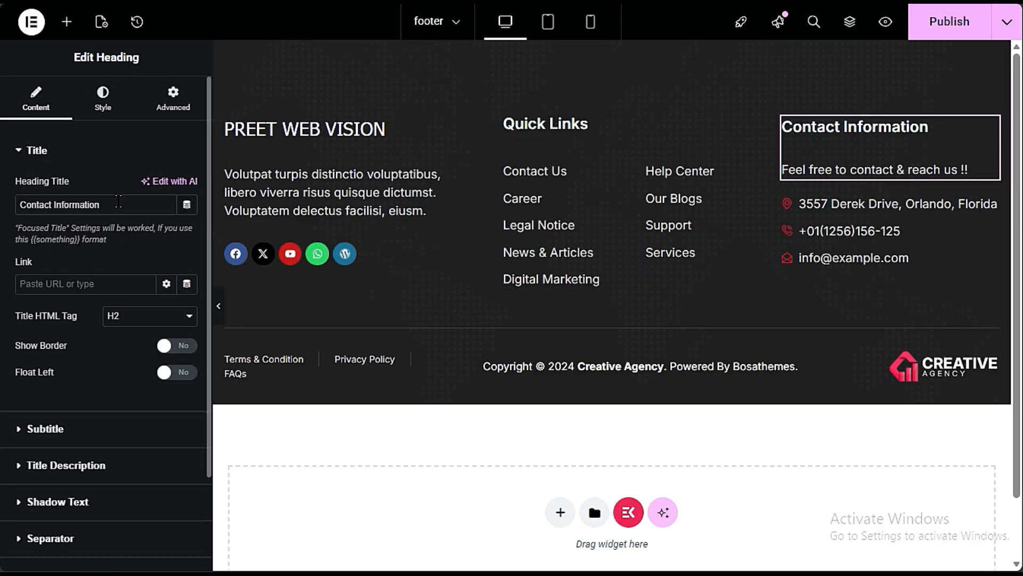
left_click_drag(119, 201, 18, 198)
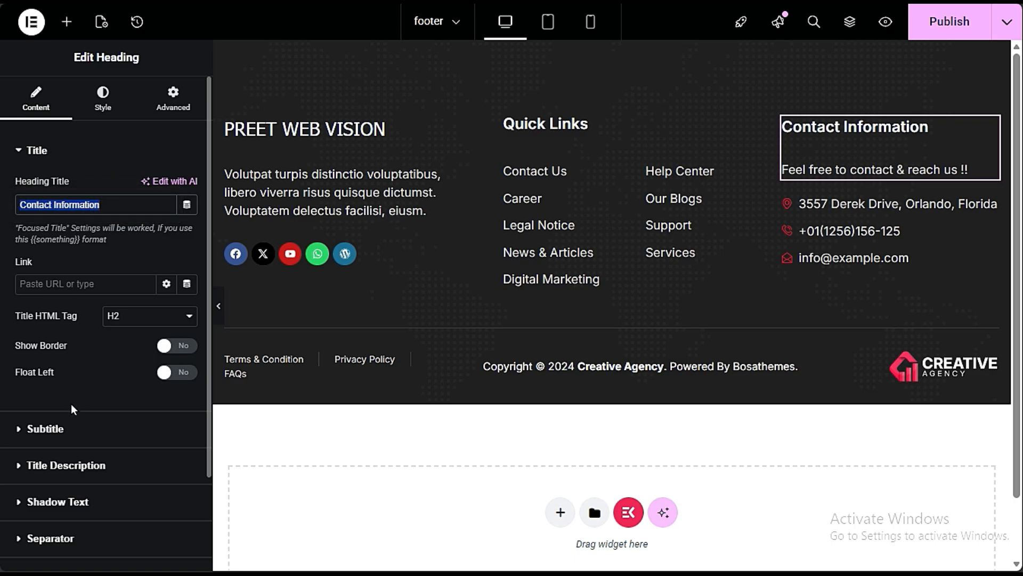
left_click(79, 431)
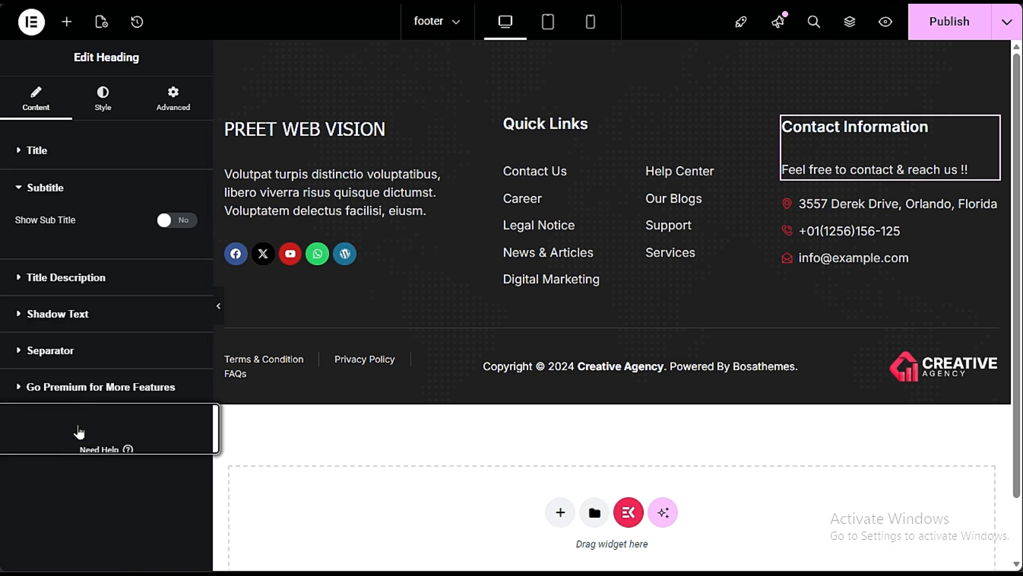
left_click(61, 277)
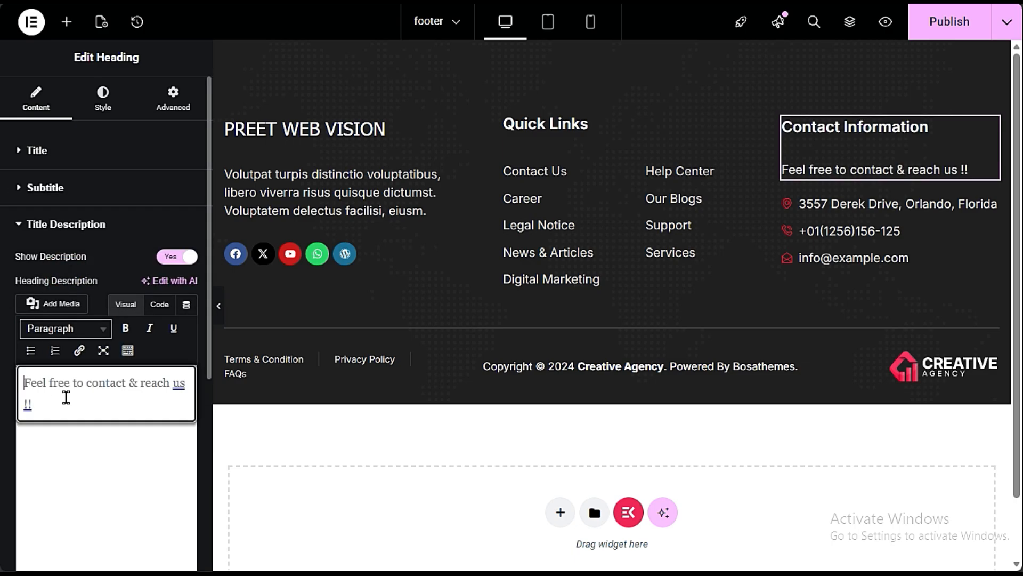
mouse_move(18, 373)
left_mouse_down()
mouse_move(66, 420)
mouse_move(27, 381)
left_mouse_up()
left_click(152, 408)
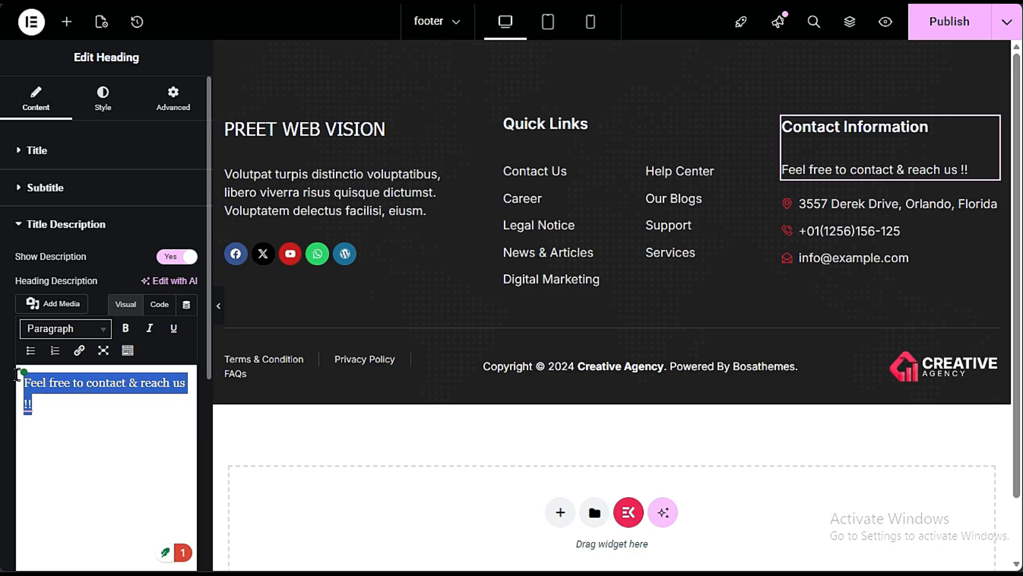
- Examine the address and phone items in the footer's contact list and the copyright text's content
left_click(955, 232)
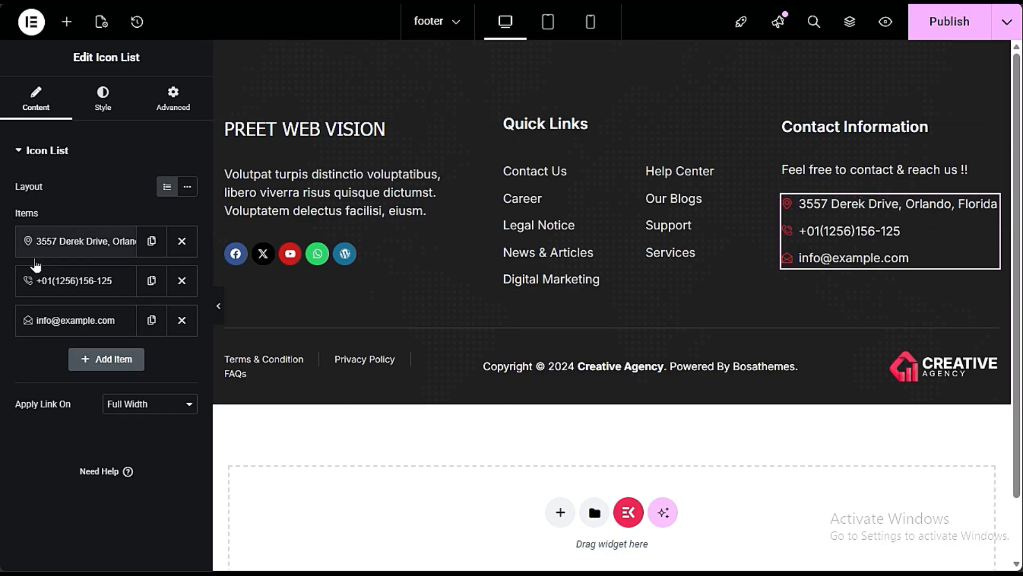
left_click(88, 242)
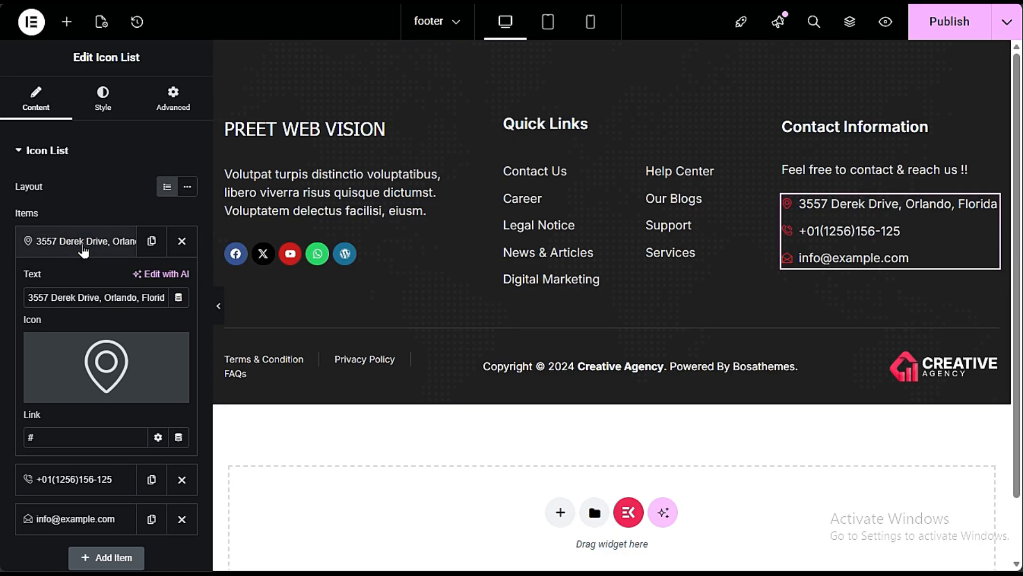
left_click(28, 294)
left_click_drag(29, 294, 170, 298)
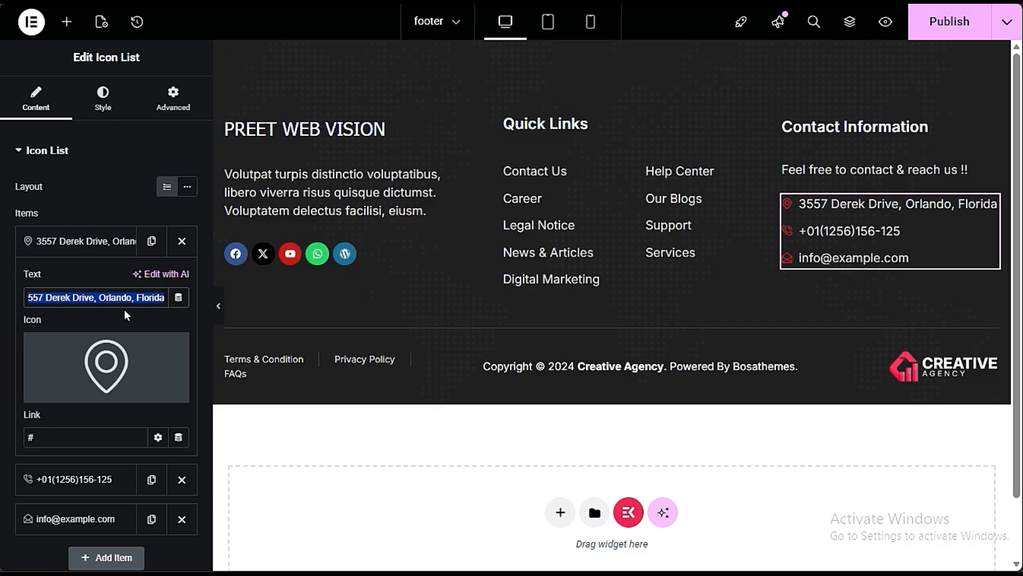
left_click(94, 240)
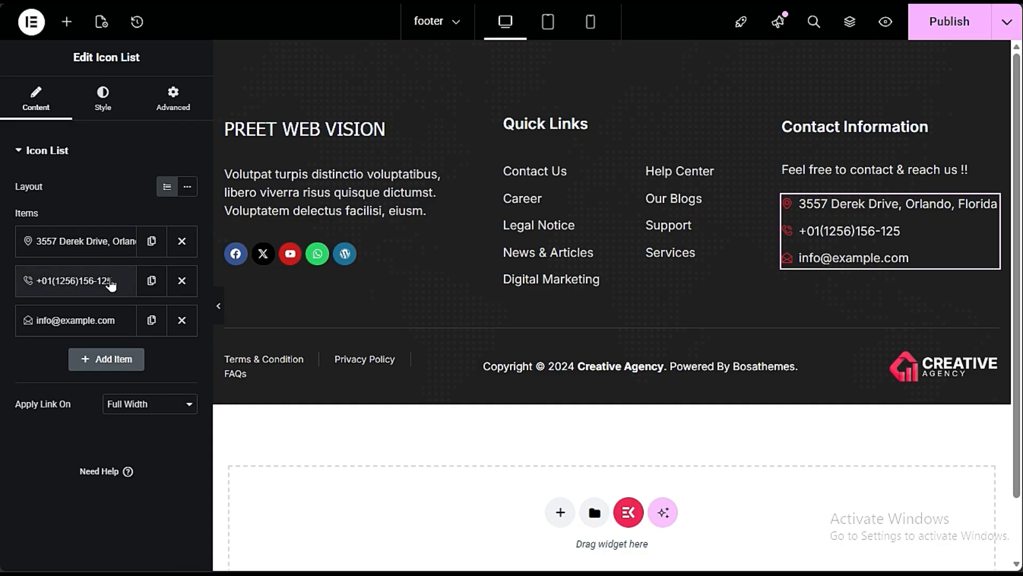
left_click(80, 277)
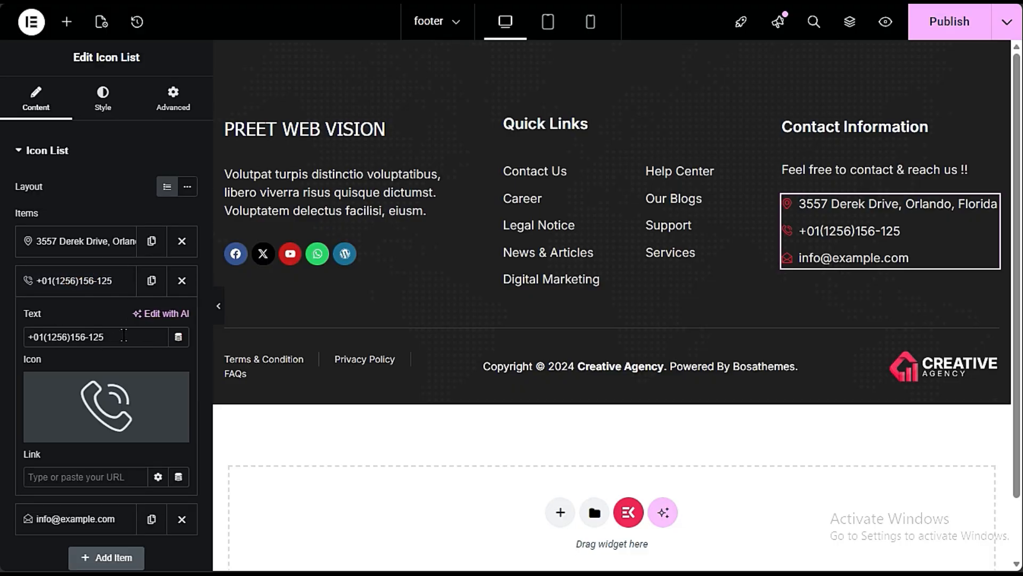
left_click_drag(124, 335, 41, 336)
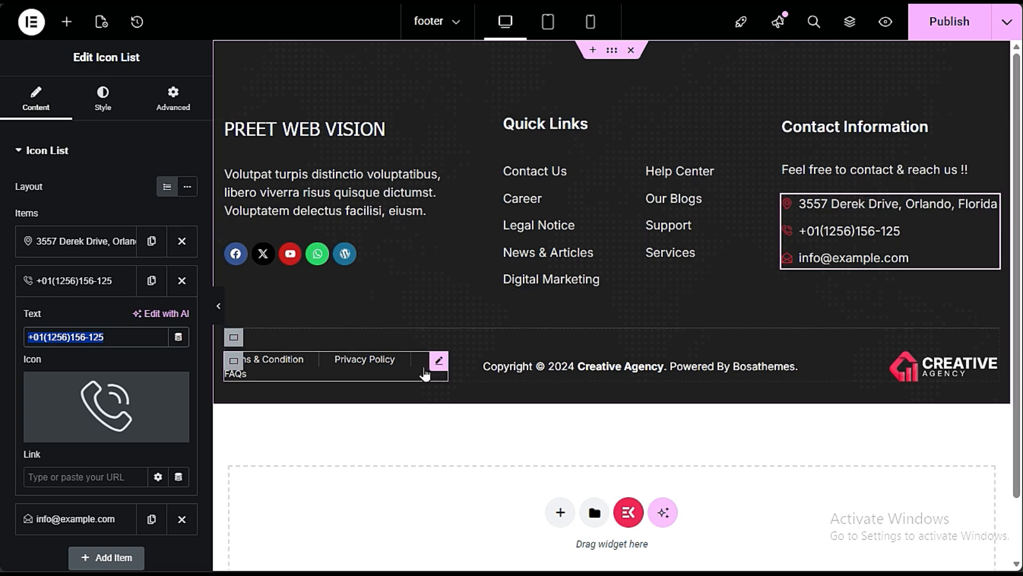
left_click(526, 367)
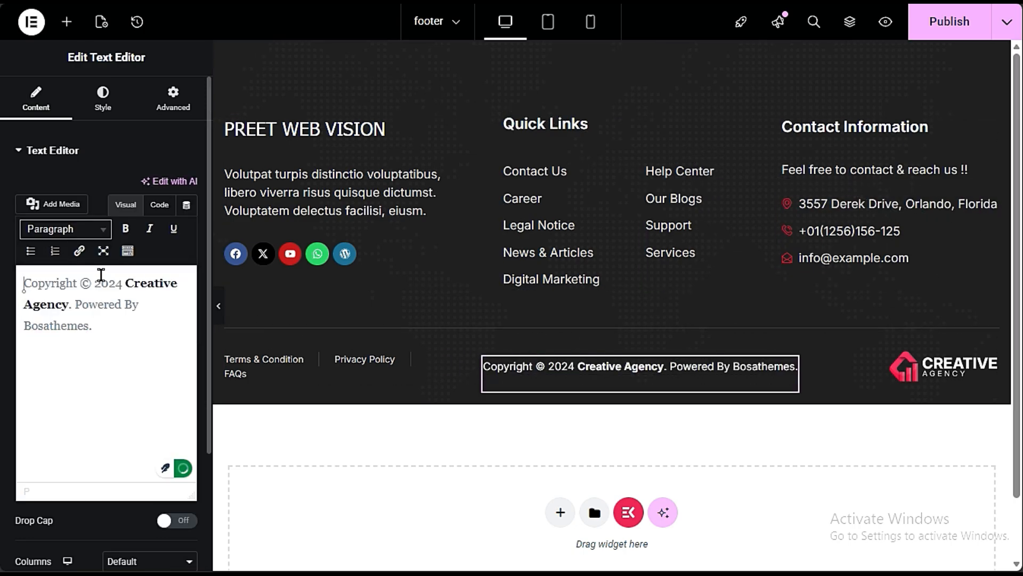
left_click_drag(91, 333, 18, 270)
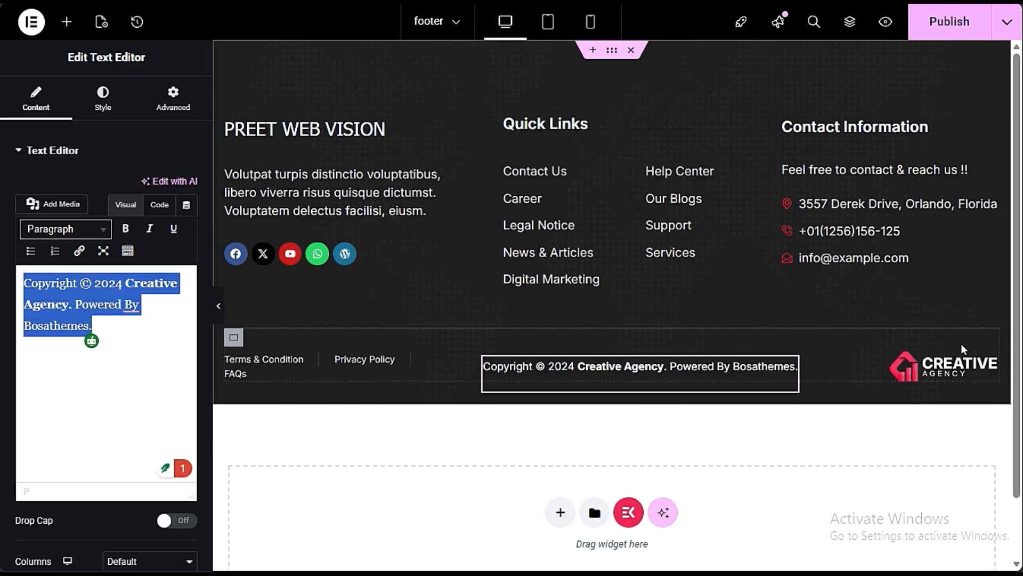
- Replace the footer's site logo with the custom image client_img5-2.png and set its width to 34%
left_click(928, 371)
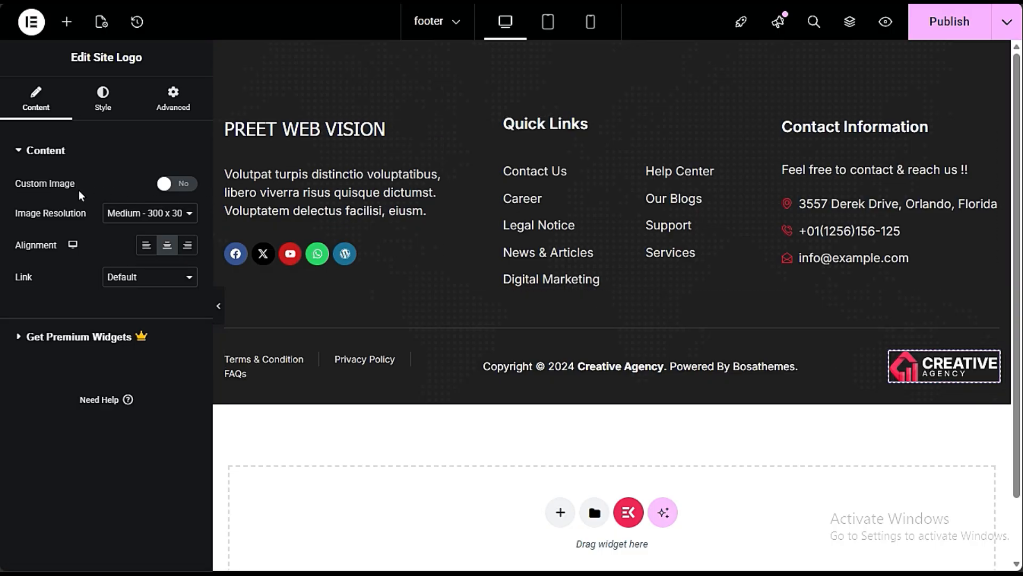
left_click(179, 187)
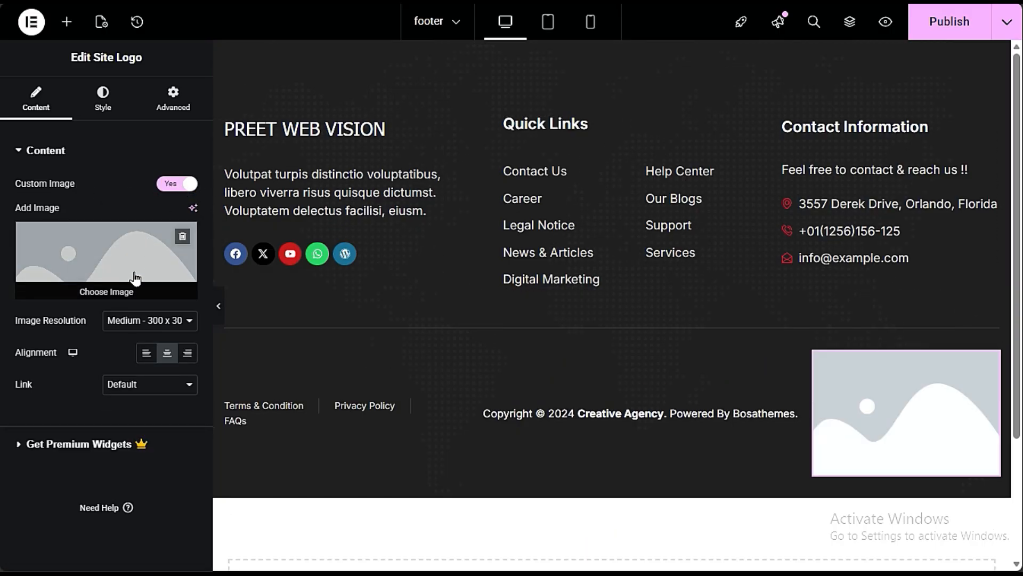
left_click(133, 291)
left_click(696, 411)
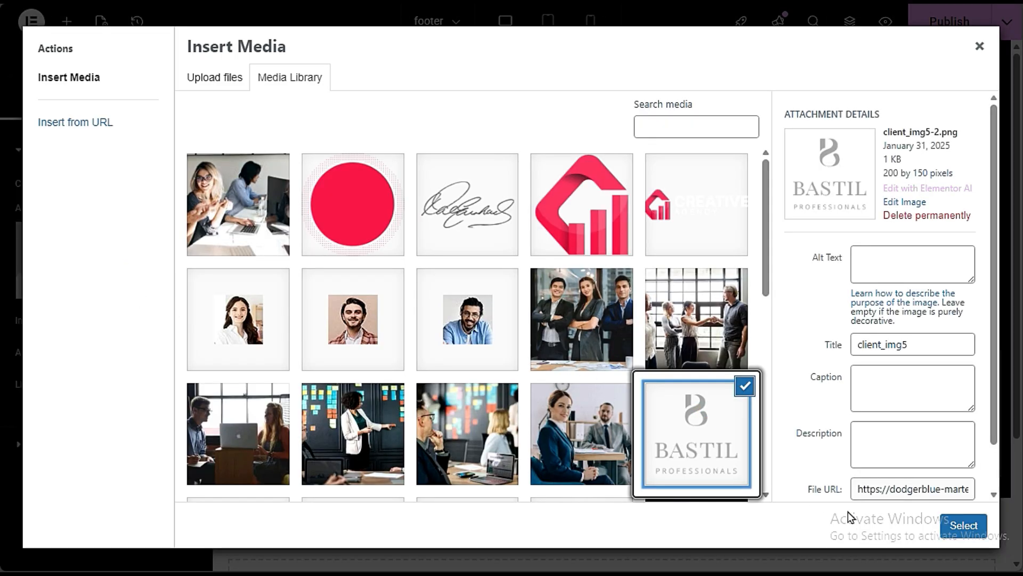
left_click(963, 525)
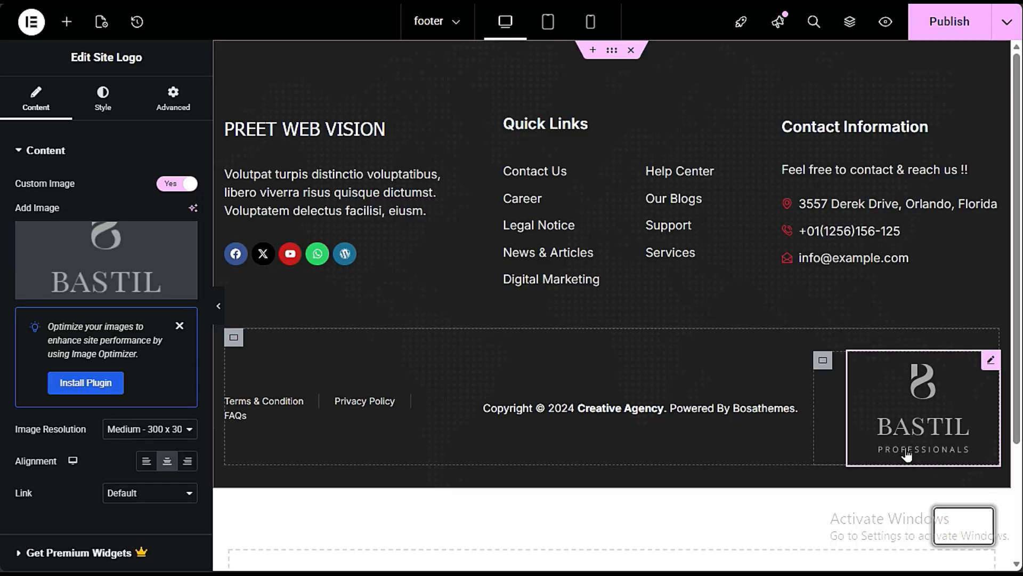
left_click(116, 95)
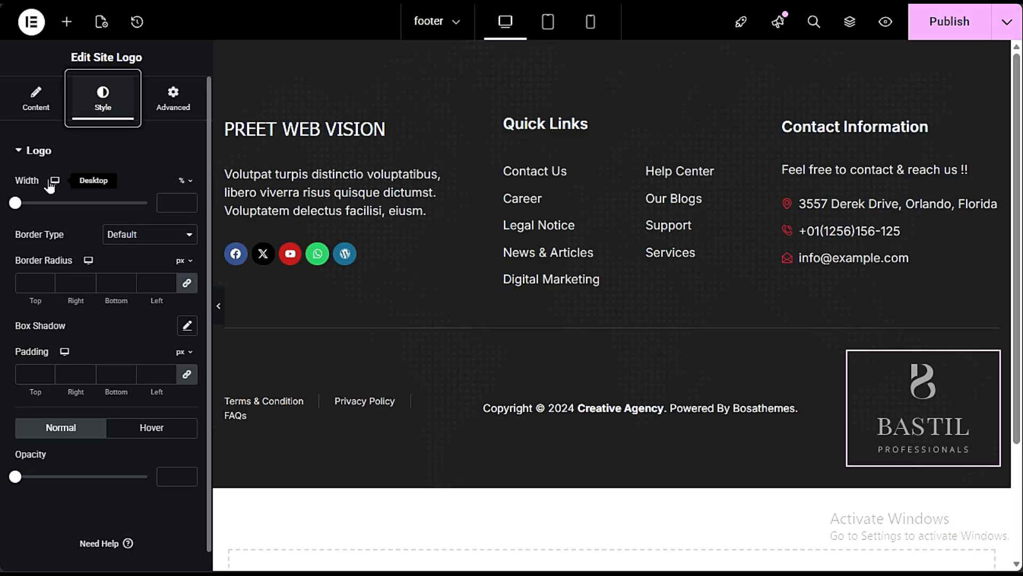
left_click_drag(25, 198, 59, 203)
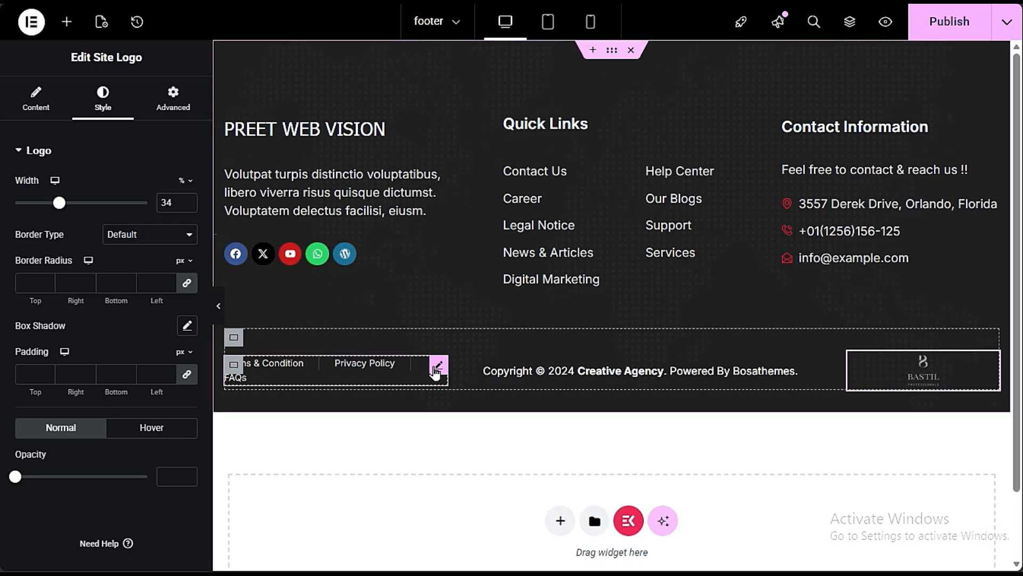
- Examine the text and link settings of the Terms & Condition item in the footer's bottom link list
left_click(436, 372)
left_click(97, 240)
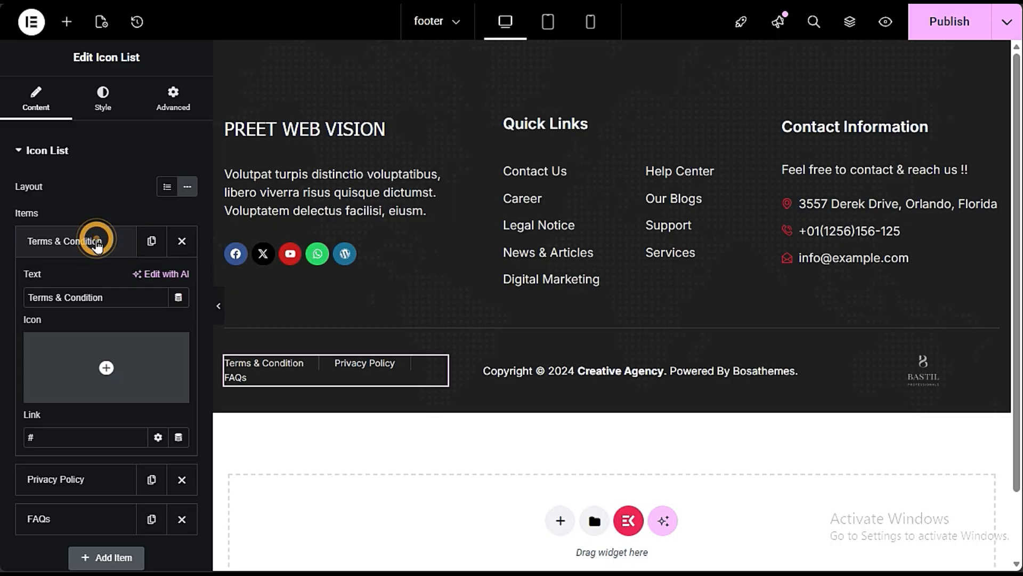
left_click(97, 241)
left_click(97, 241)
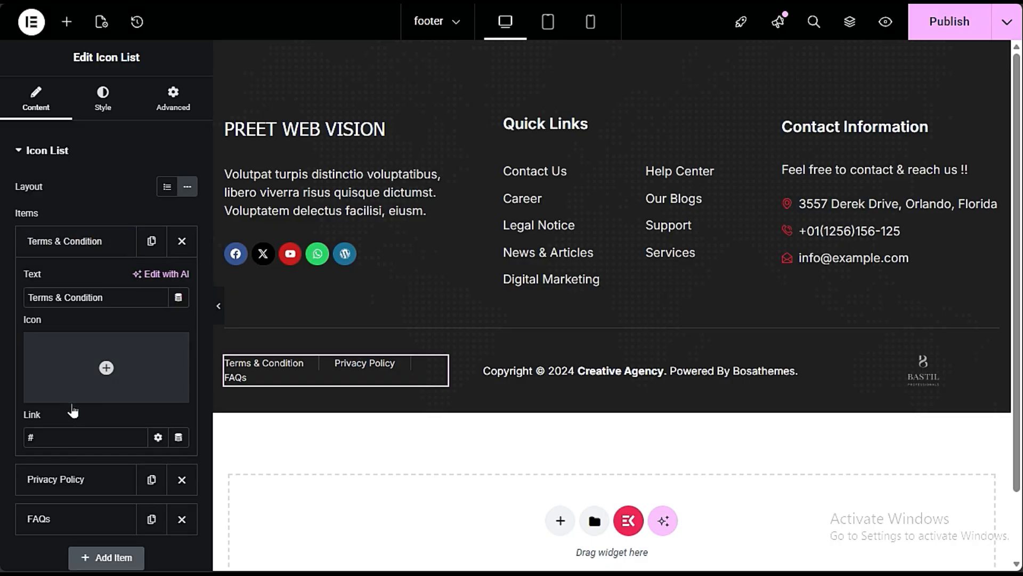
left_click(73, 431)
double_click(81, 432)
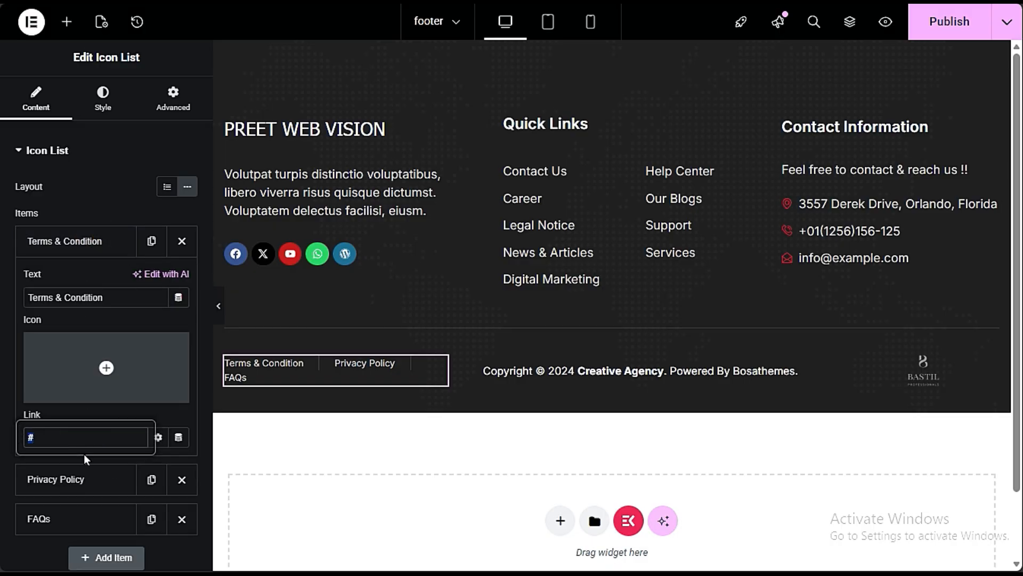
left_click(53, 250)
- Publish the footer and preview it in the mobile and tablet layouts, ending on the desktop layout
left_click(942, 24)
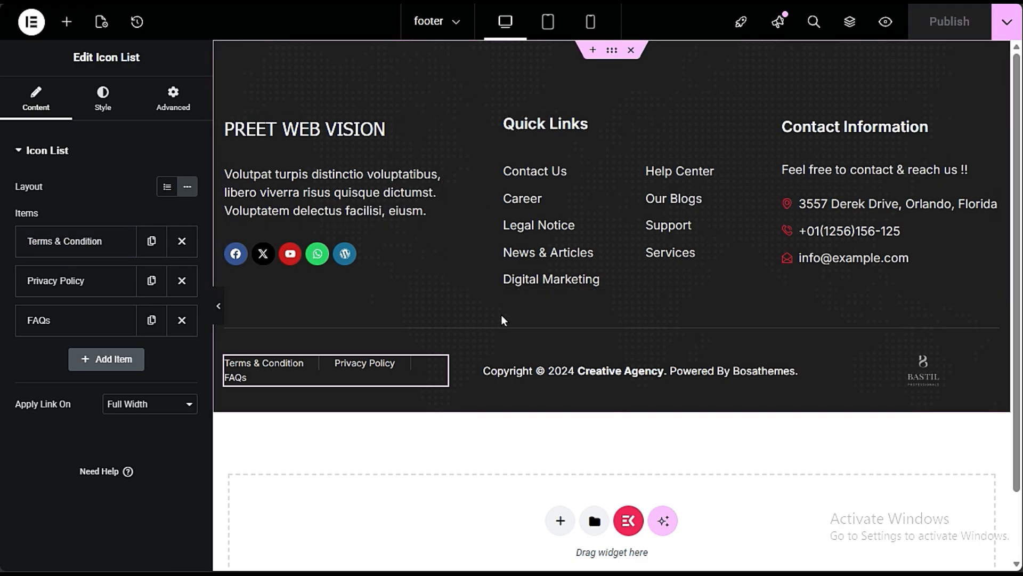
left_click(586, 22)
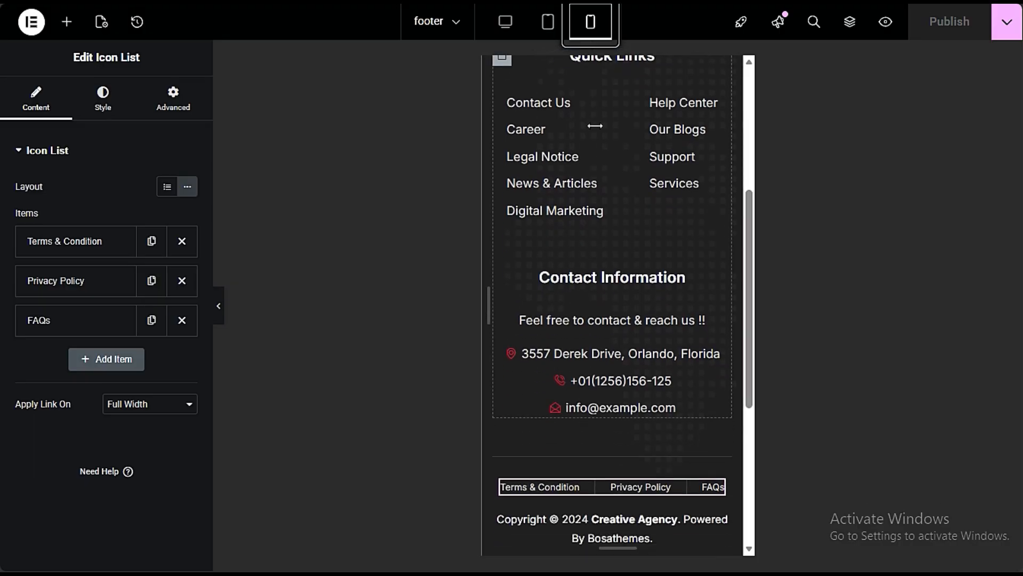
scroll(625, 436, "down", 3)
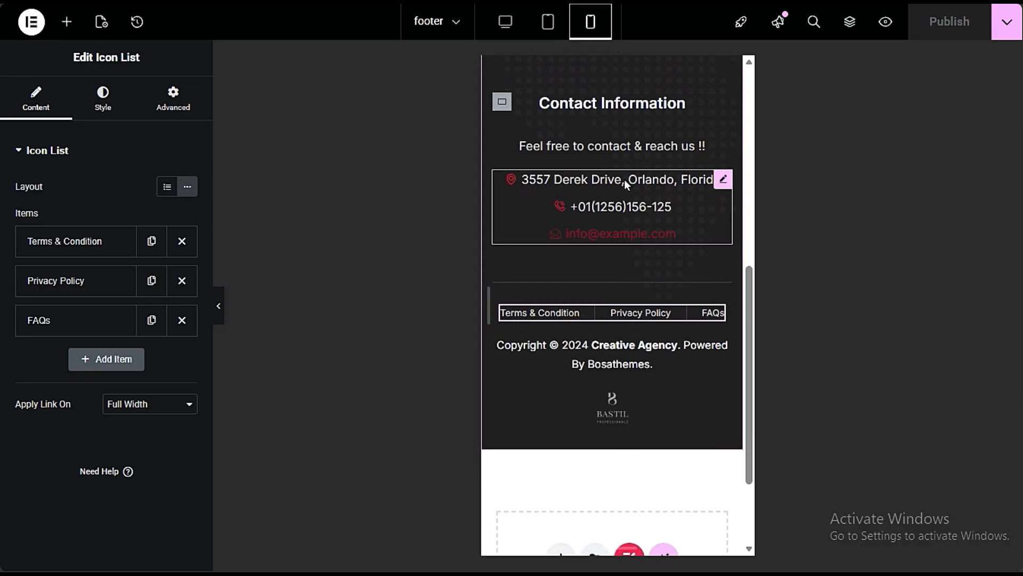
scroll(679, 386, "up", 8)
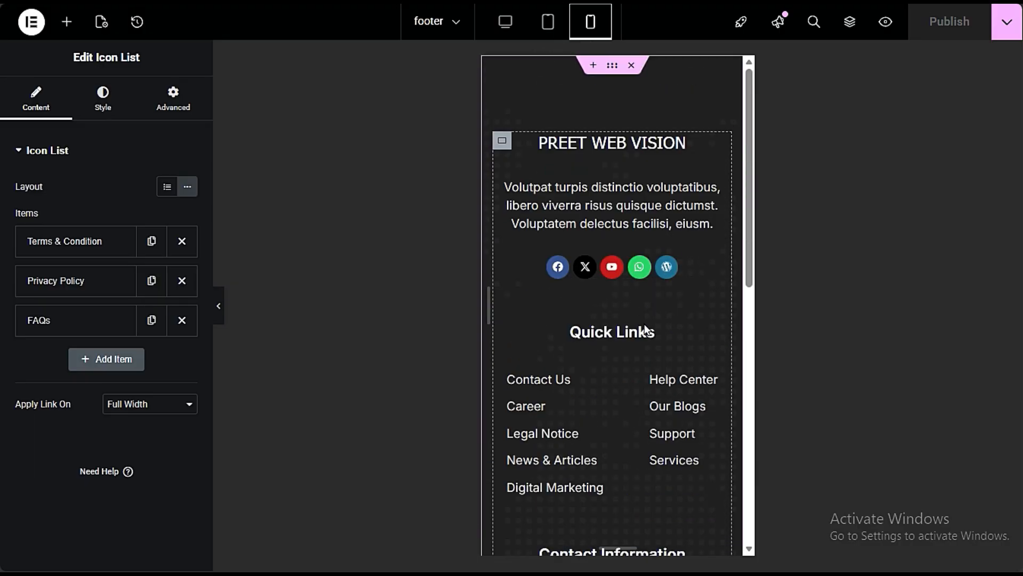
left_click(548, 22)
left_click(508, 23)
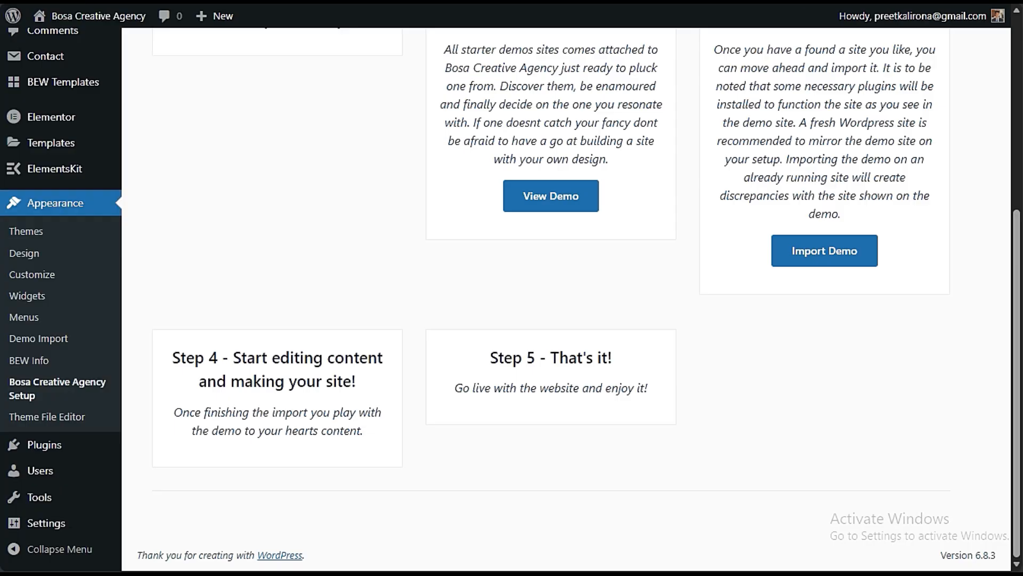
- Go back to the WordPress dashboard and open the General settings page
scroll(113, 136, "up", 6)
mouse_move(88, 24)
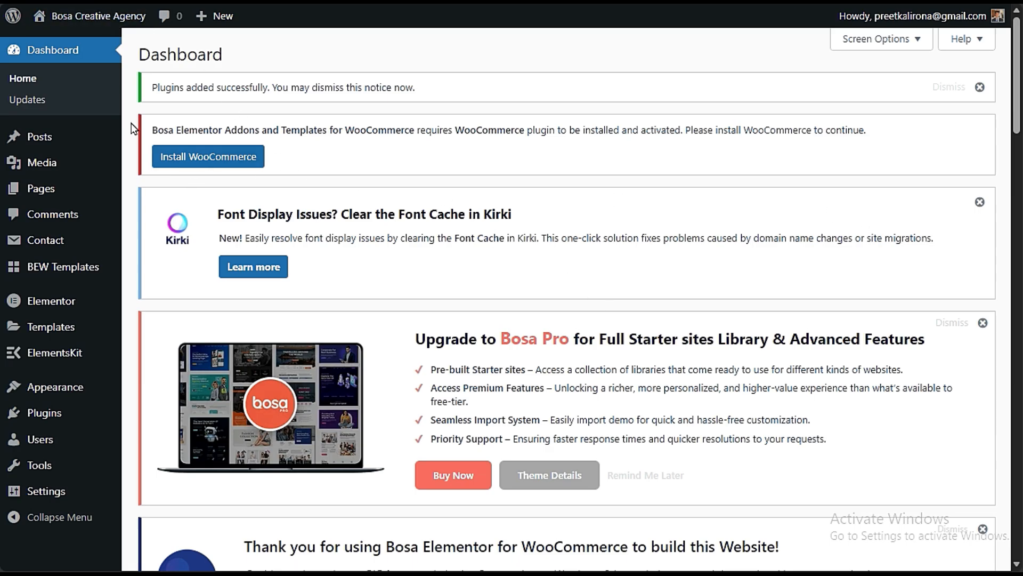
mouse_move(78, 25)
mouse_move(46, 490)
left_click(192, 352)
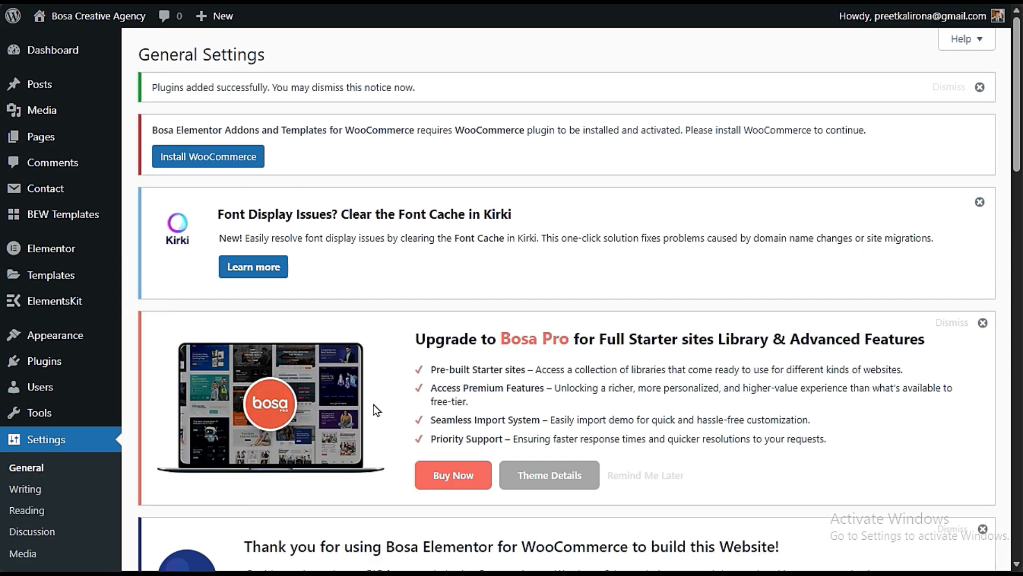
- Set the site title to Preet Web Vision in the general settings and save the changes
scroll(403, 320, "down", 10)
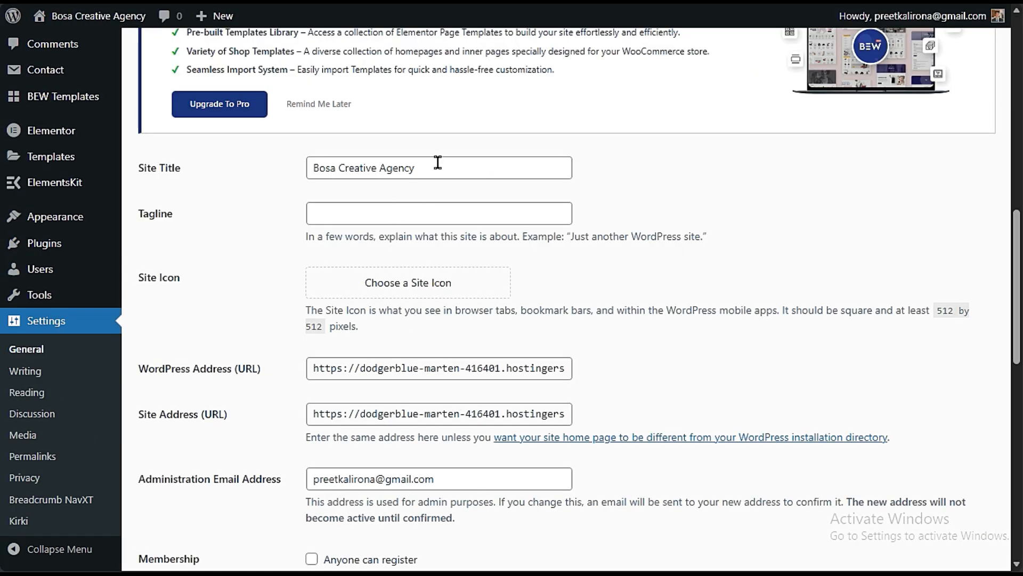
left_click_drag(437, 162, 216, 254)
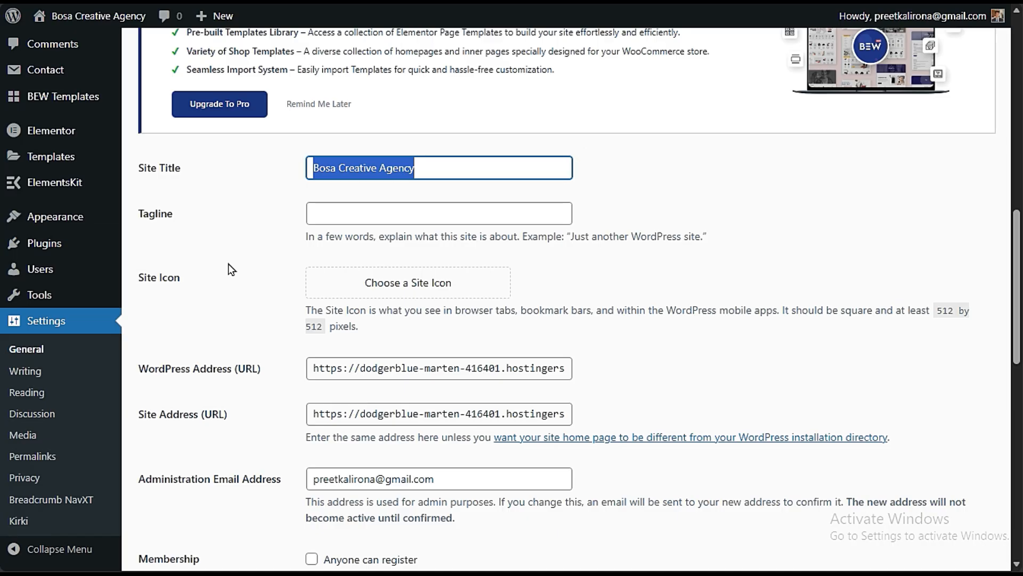
type("Pr")
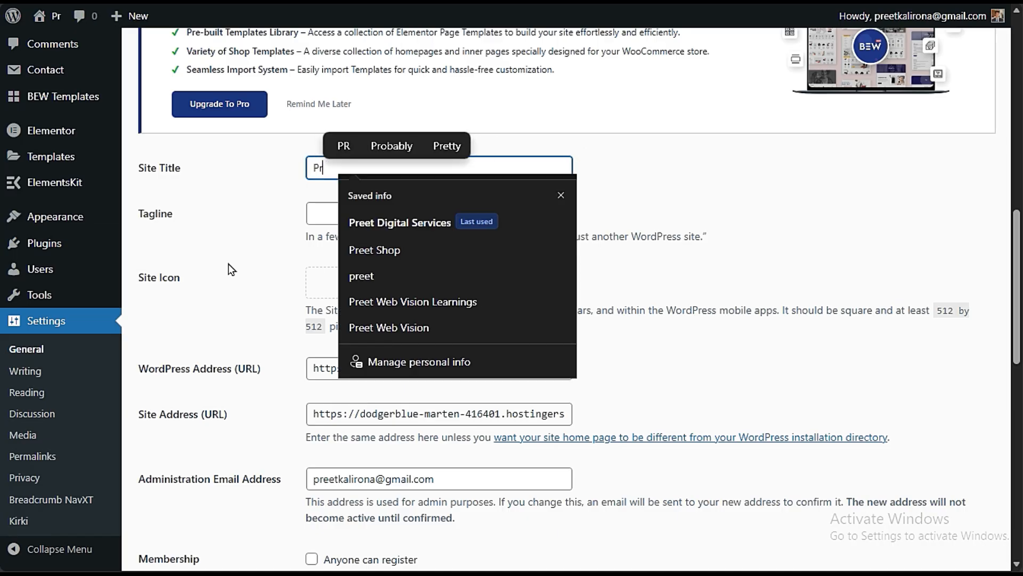
type("eet W")
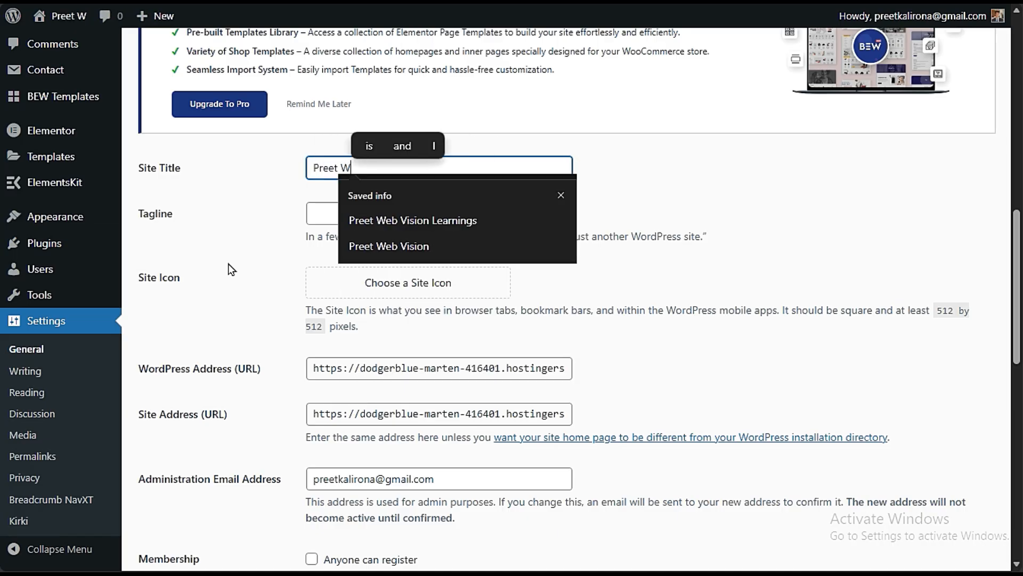
type("eb Vision")
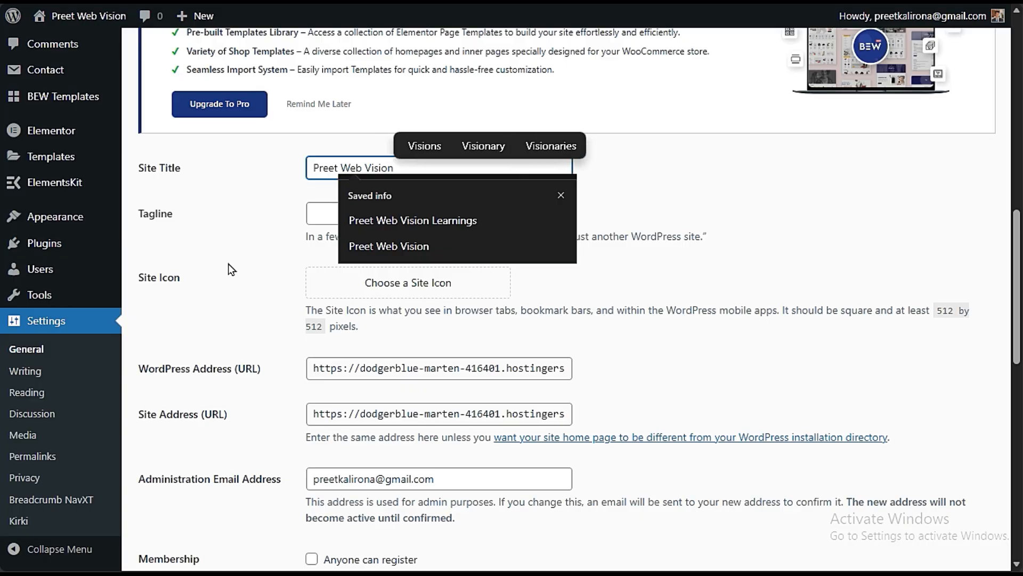
left_click(199, 232)
scroll(194, 227, "down", 10)
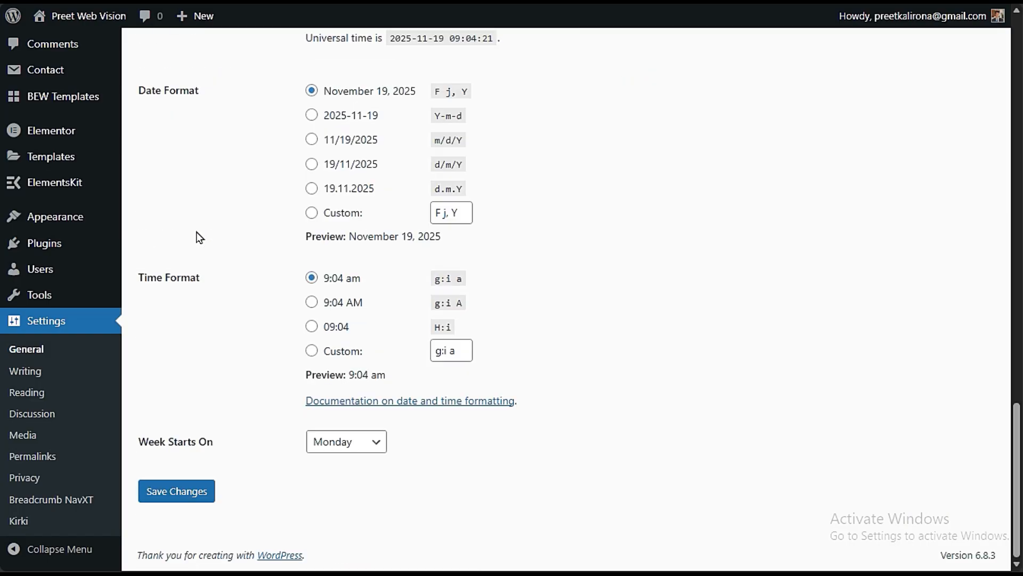
left_click(200, 490)
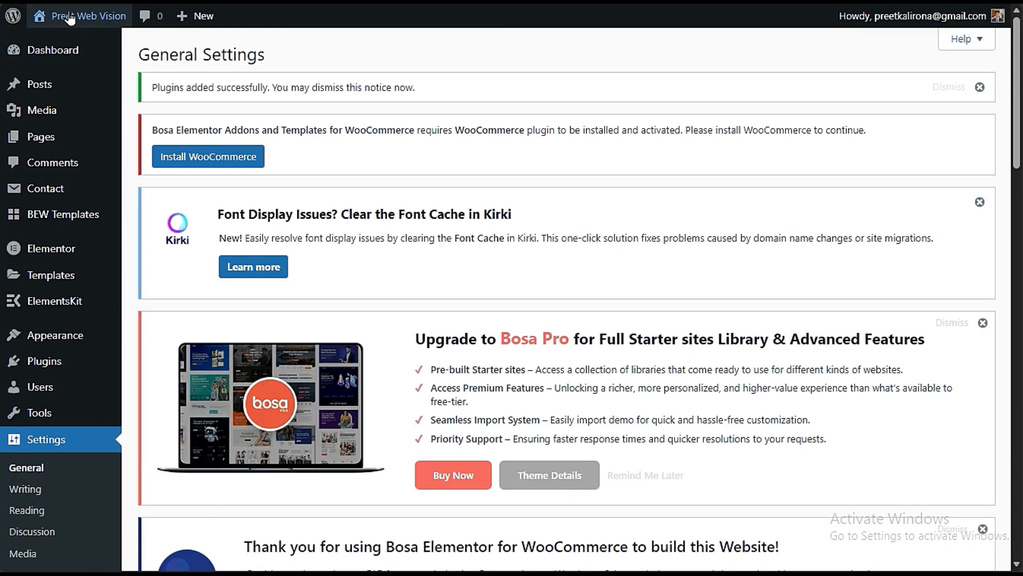
- Visit the live site and check the Home, About Us and Services pages, ending on Home
right_click(73, 45)
left_click(101, 50)
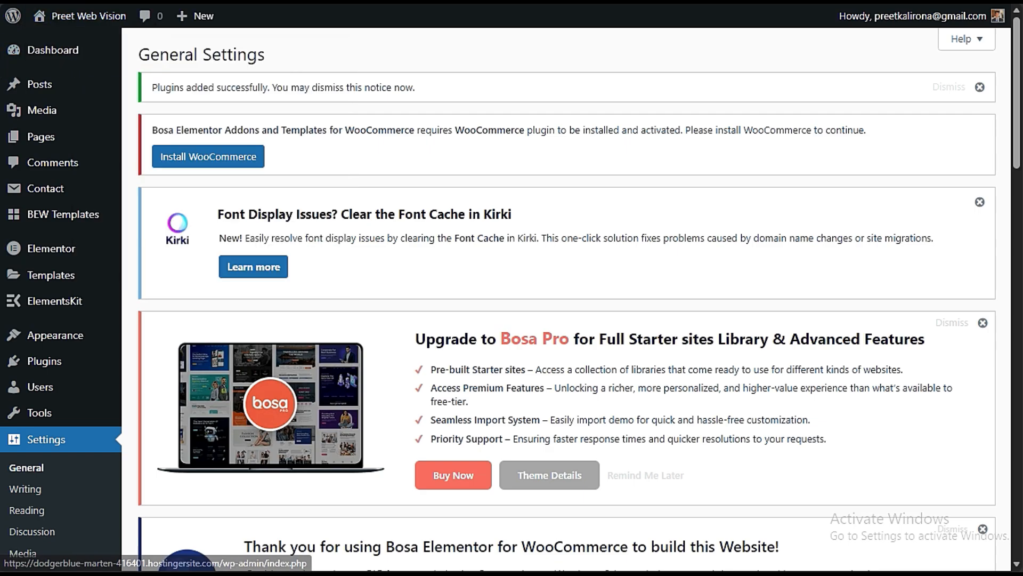
left_click(3, 73)
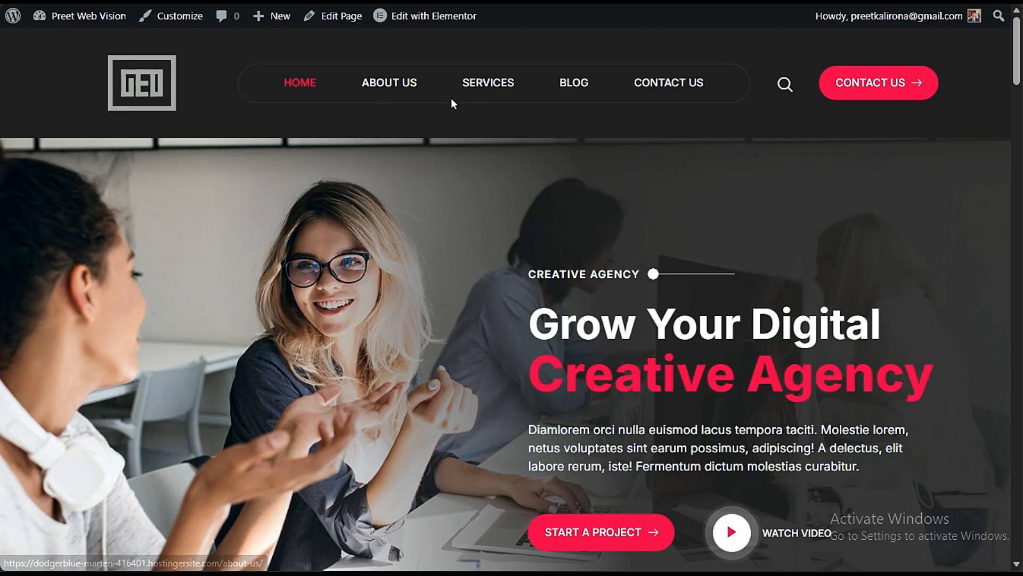
left_click(389, 83)
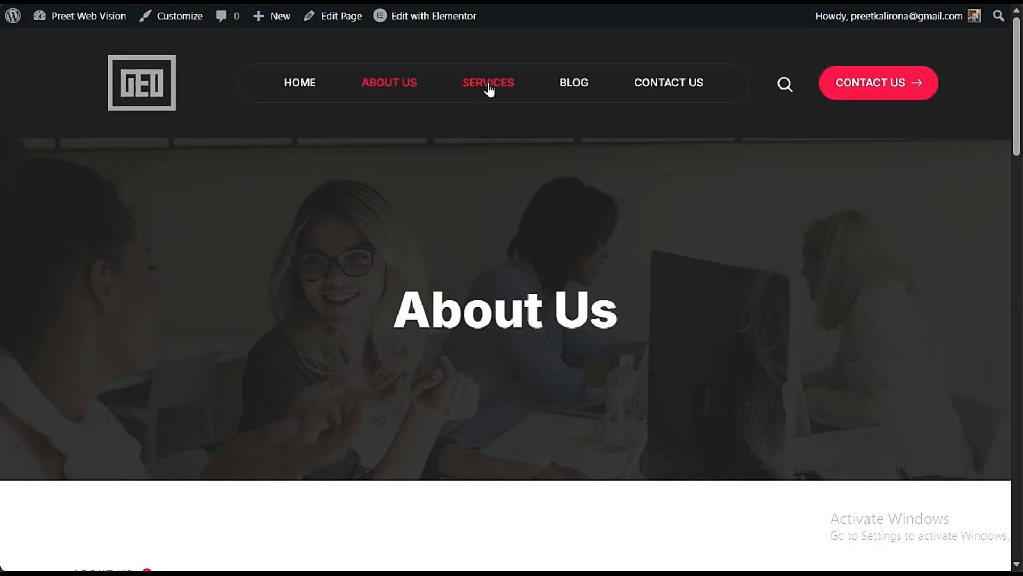
left_click(489, 85)
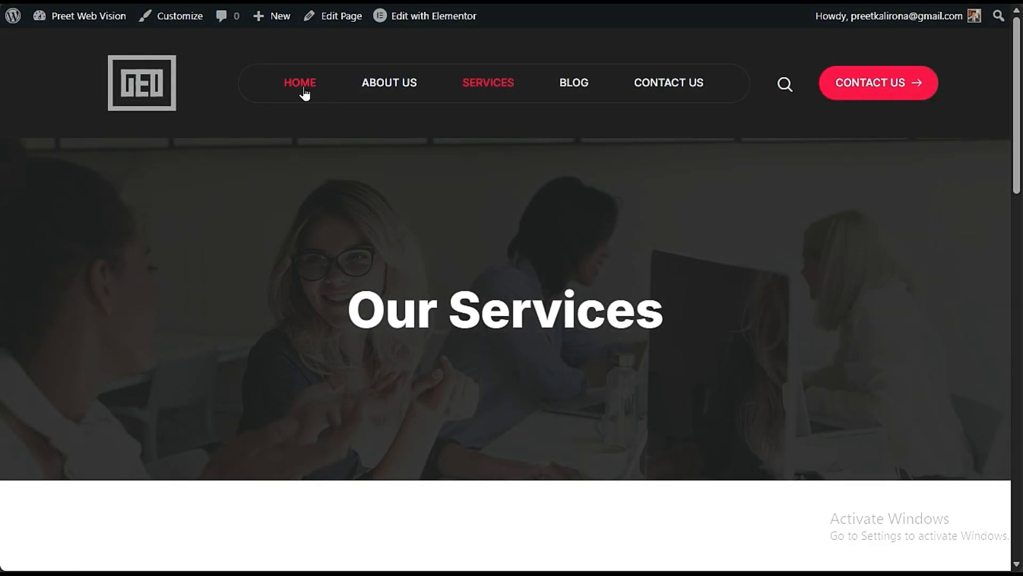
left_click(300, 84)
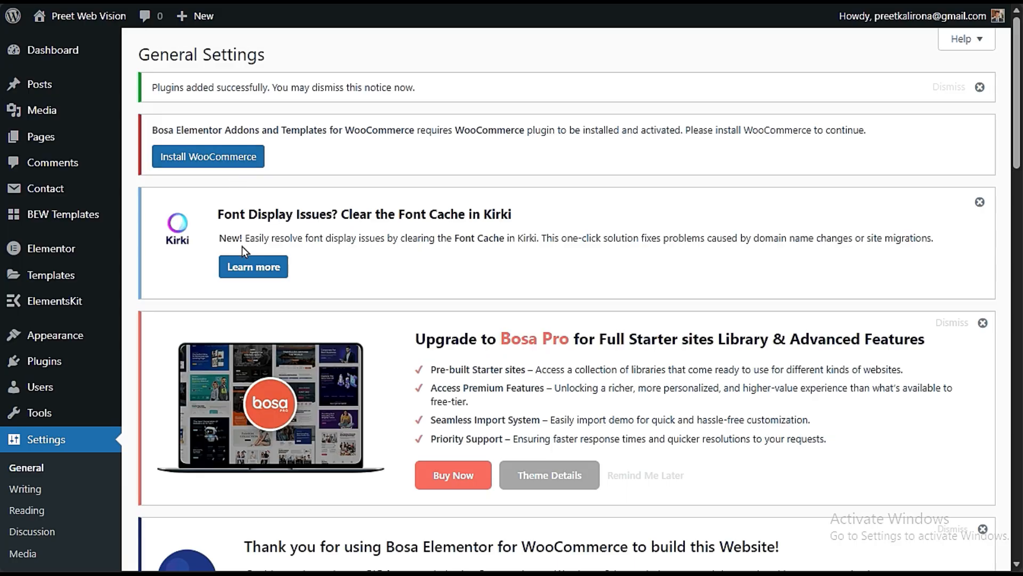
- Open the theme customizer from the home page and look through its list of sections
mouse_move(53, 335)
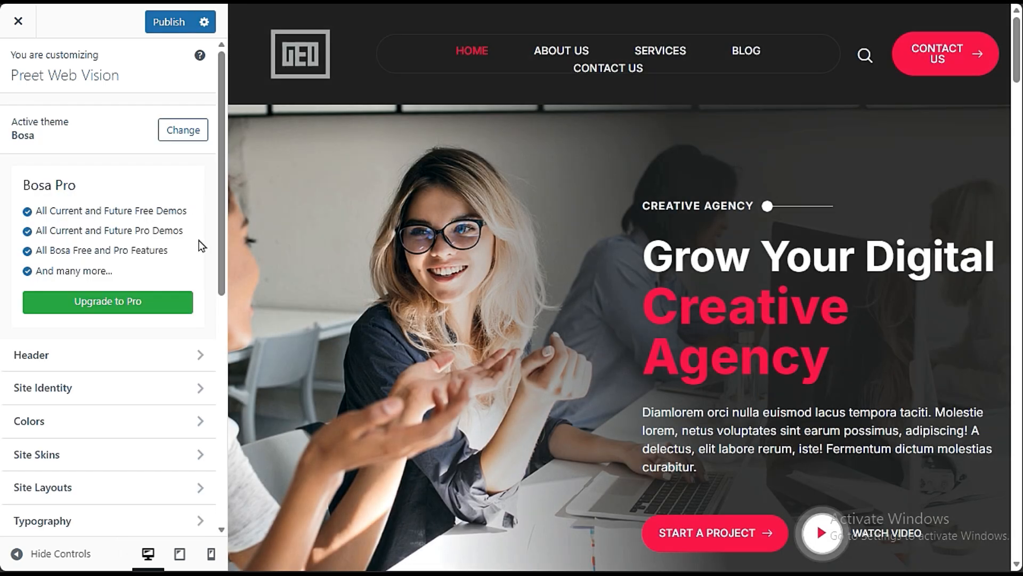
scroll(152, 421, "down", 8)
scroll(139, 232, "up", 3)
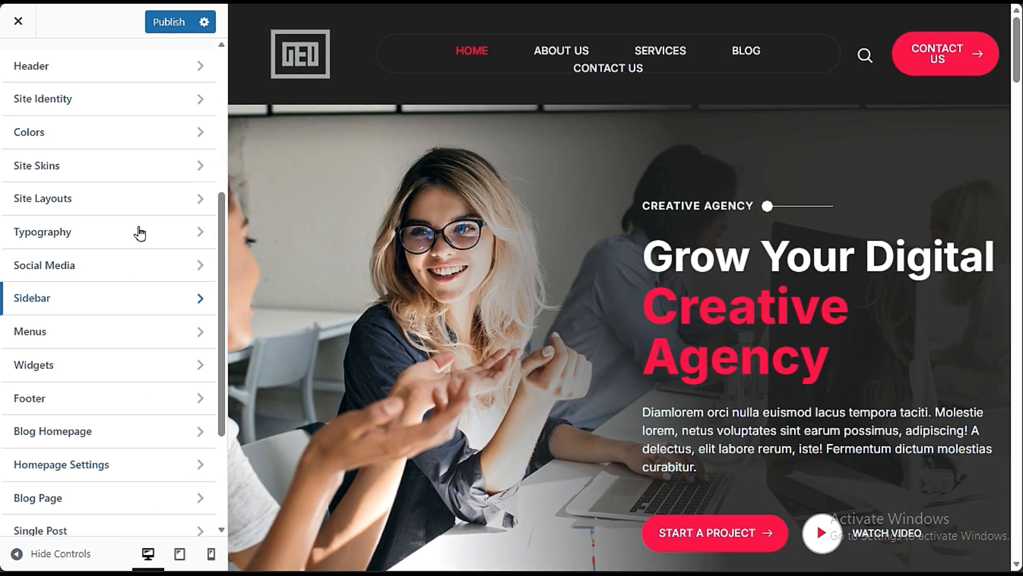
scroll(114, 441, "up", 2)
scroll(91, 130, "down", 5)
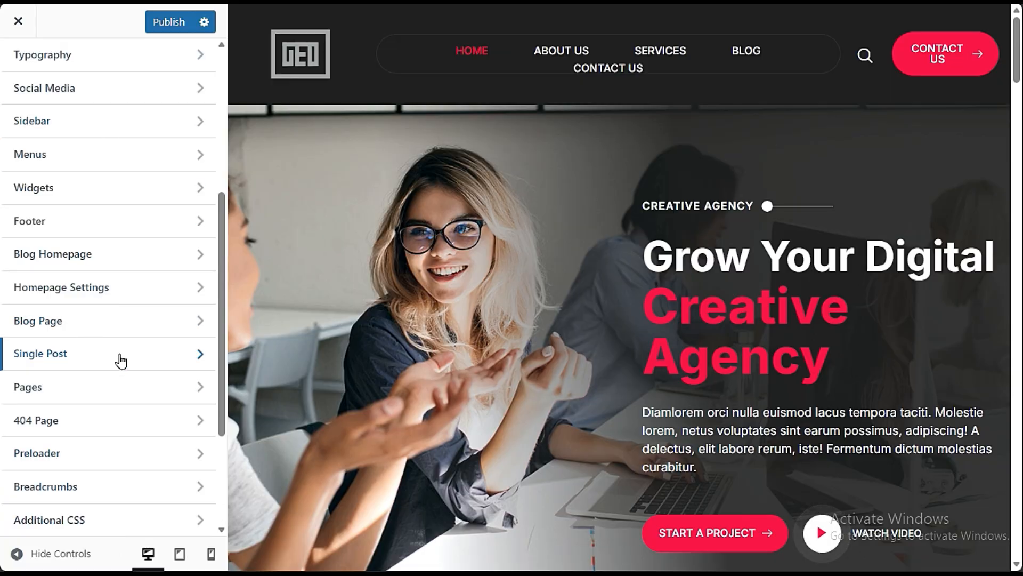
scroll(121, 362, "up", 8)
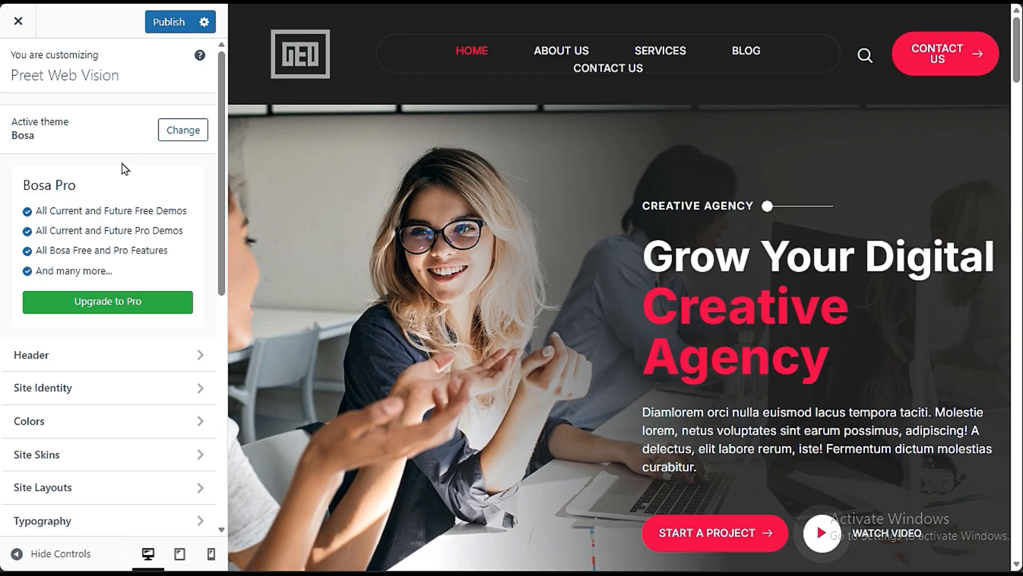
- Try the second and third header layouts in the Header section's Style settings
left_click(99, 357)
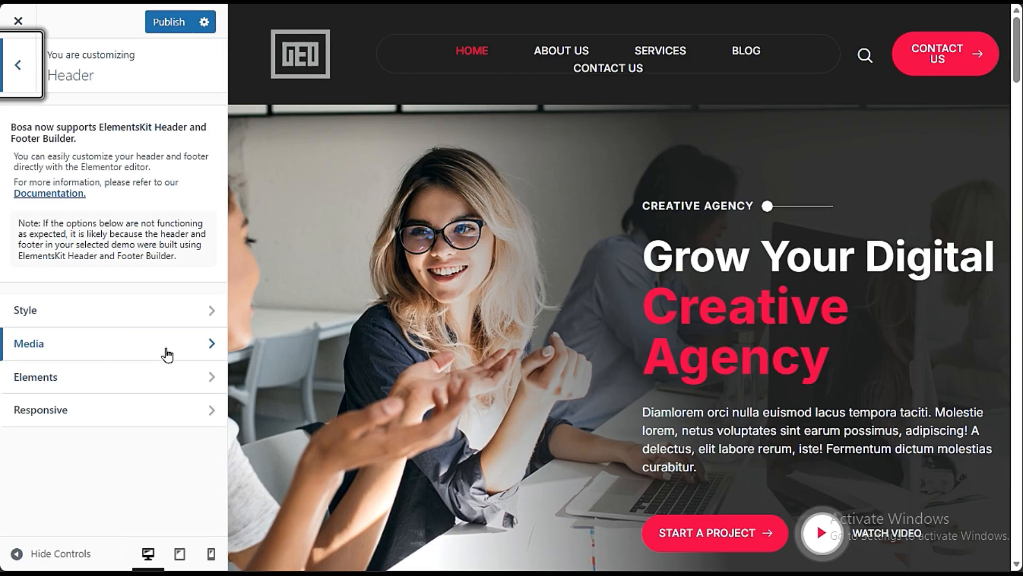
left_click(171, 317)
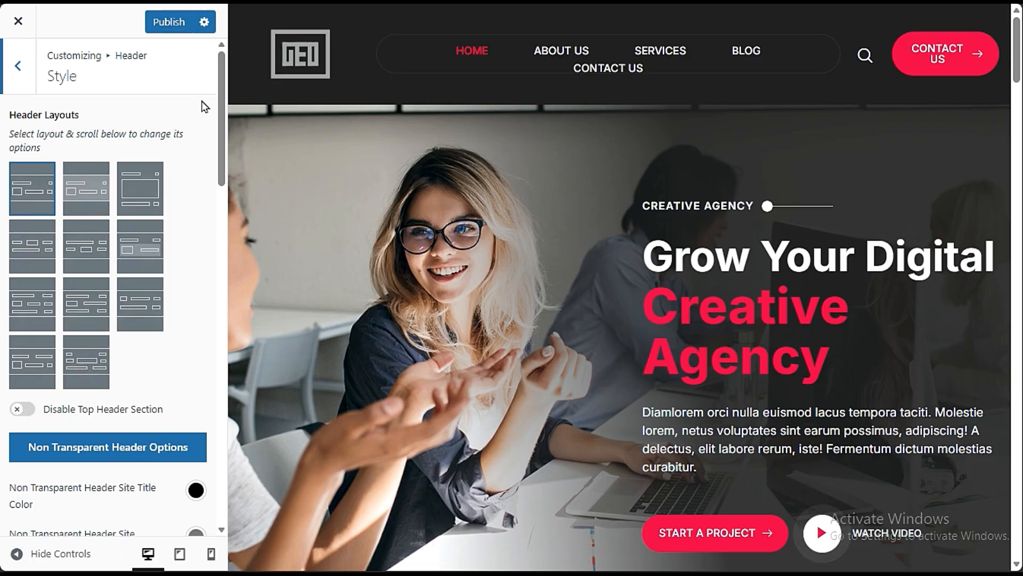
left_click(93, 178)
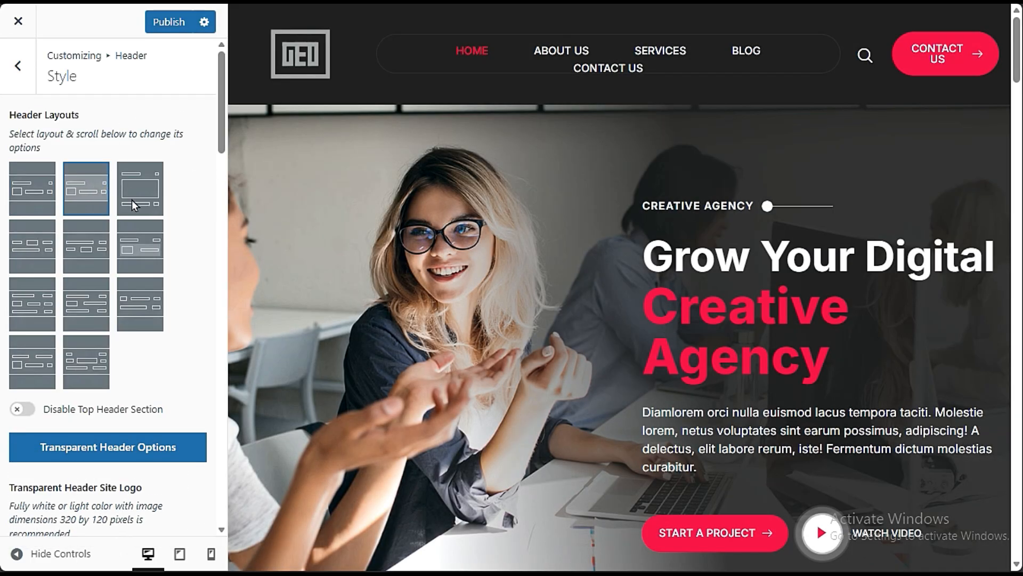
left_click(135, 198)
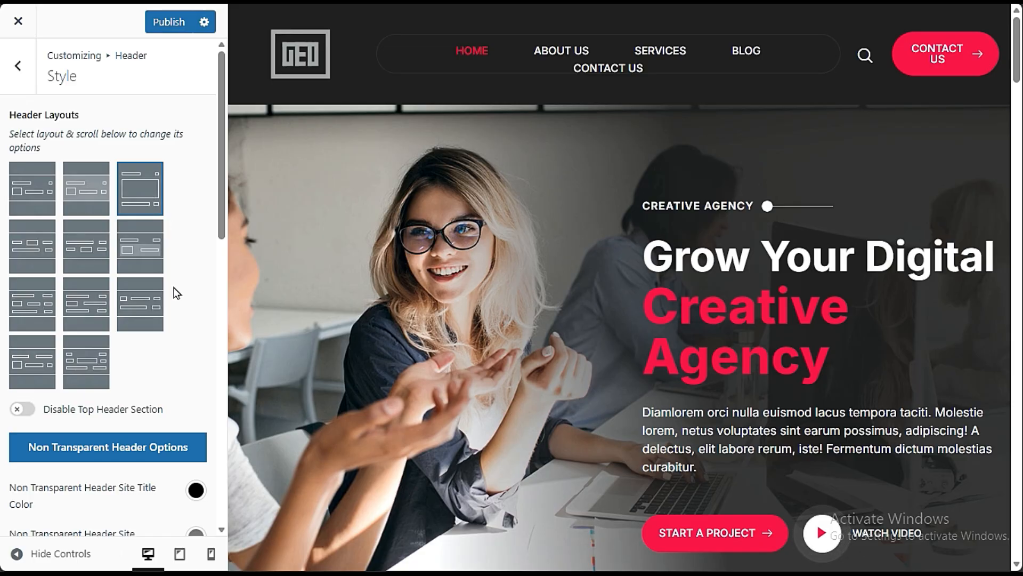
- Switch Disable Top Header Section on and off again, and try purple for the Non Transparent Header Site Title Color
scroll(177, 305, "down", 3)
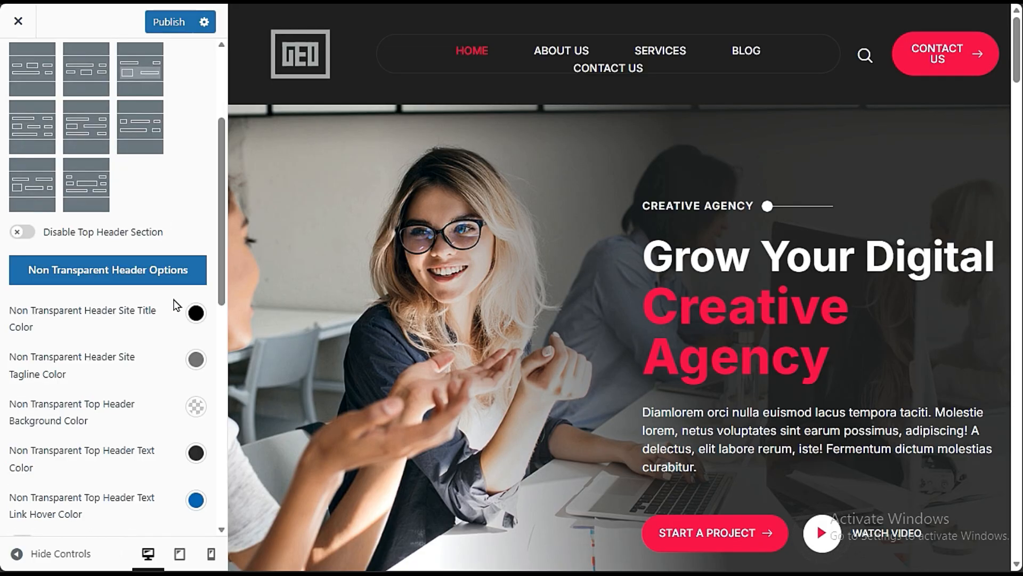
left_click(21, 232)
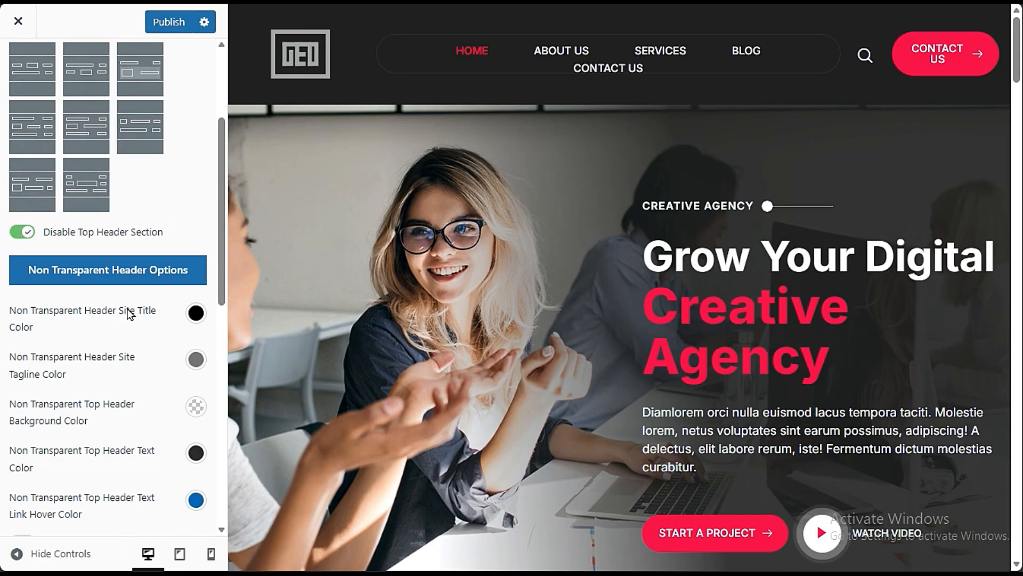
left_click(25, 232)
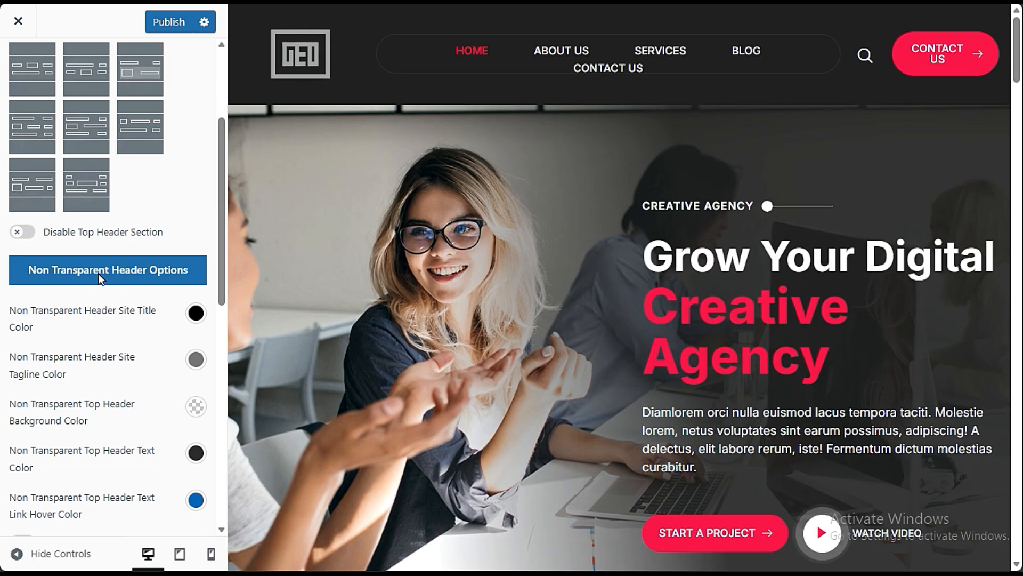
left_click(196, 313)
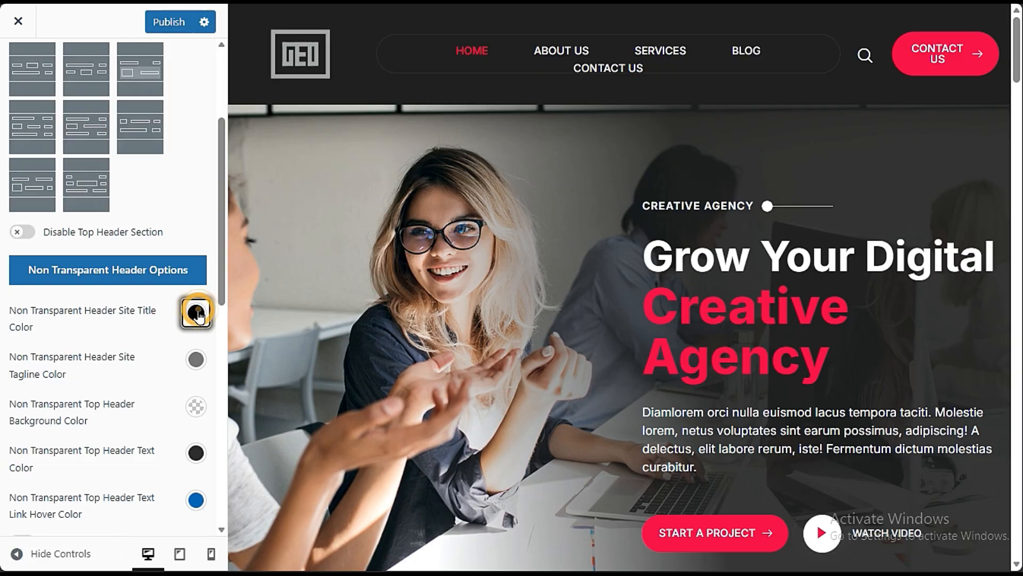
left_click(184, 353)
left_click(165, 314)
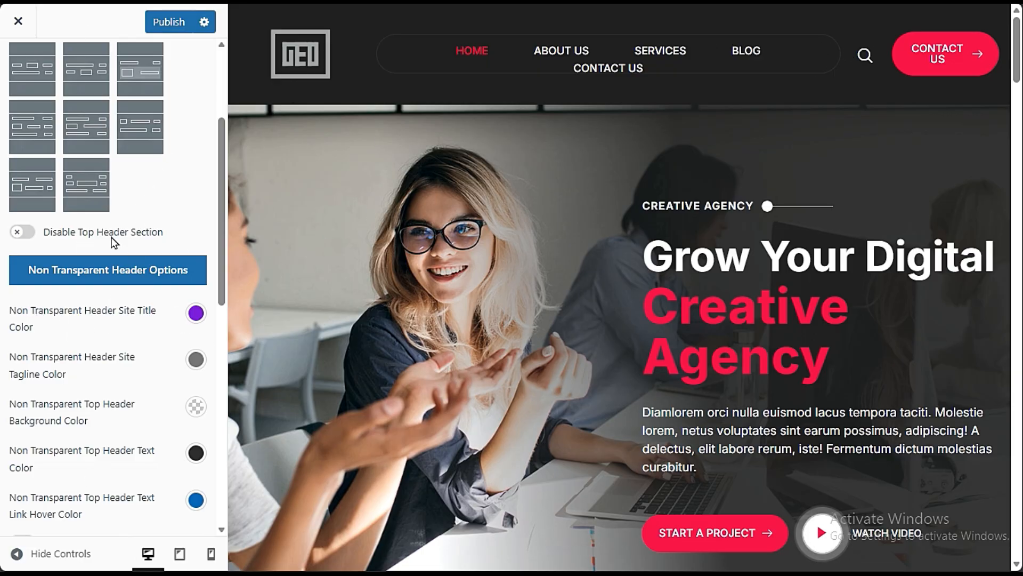
- Try a header height of 250 px, and close the customizer without publishing, discarding the header changes
scroll(110, 316, "up", 3)
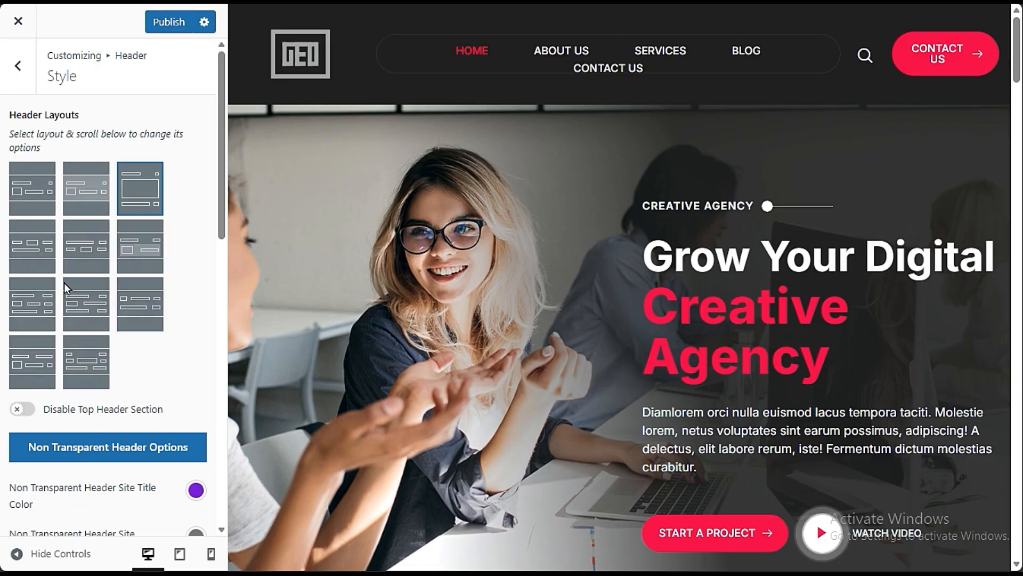
scroll(132, 381, "down", 6)
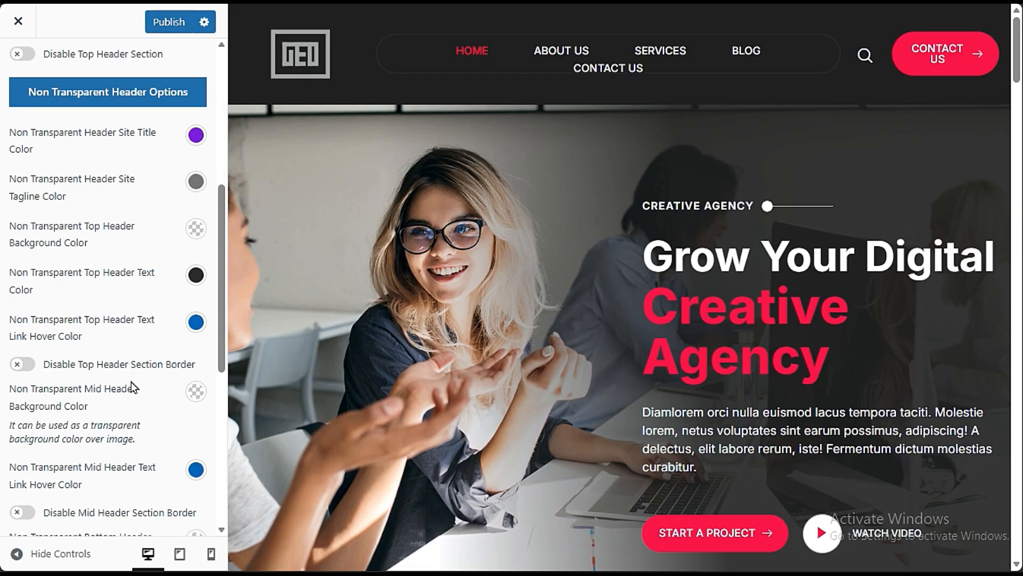
scroll(131, 381, "up", 3)
scroll(130, 383, "down", 9)
scroll(133, 415, "down", 1)
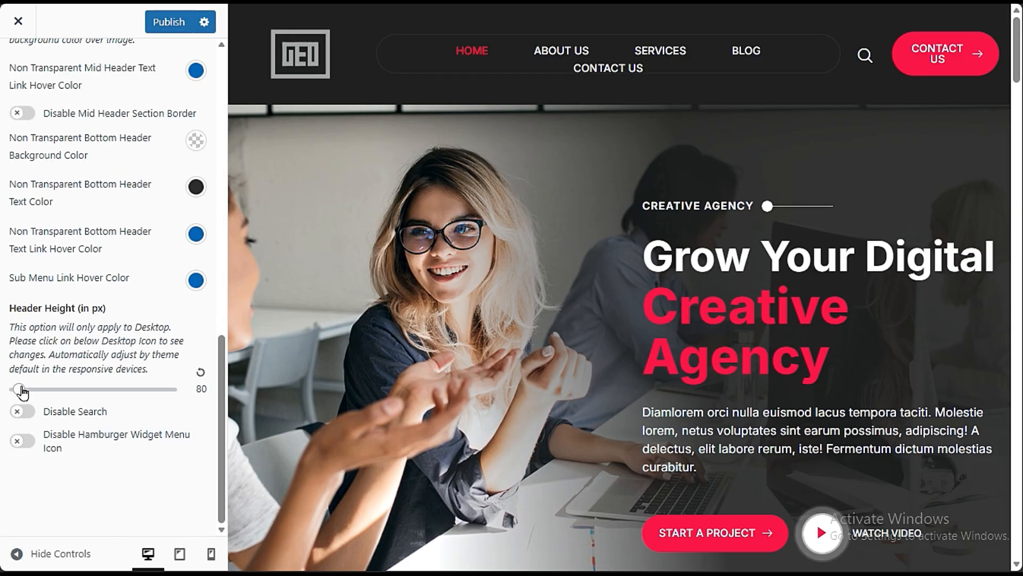
left_click_drag(21, 392, 43, 393)
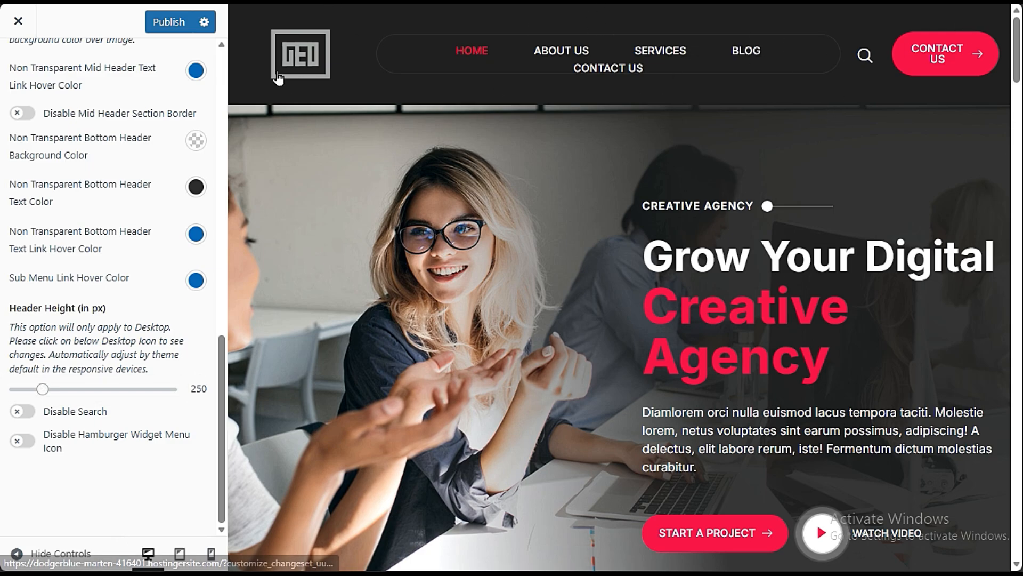
left_click(18, 21)
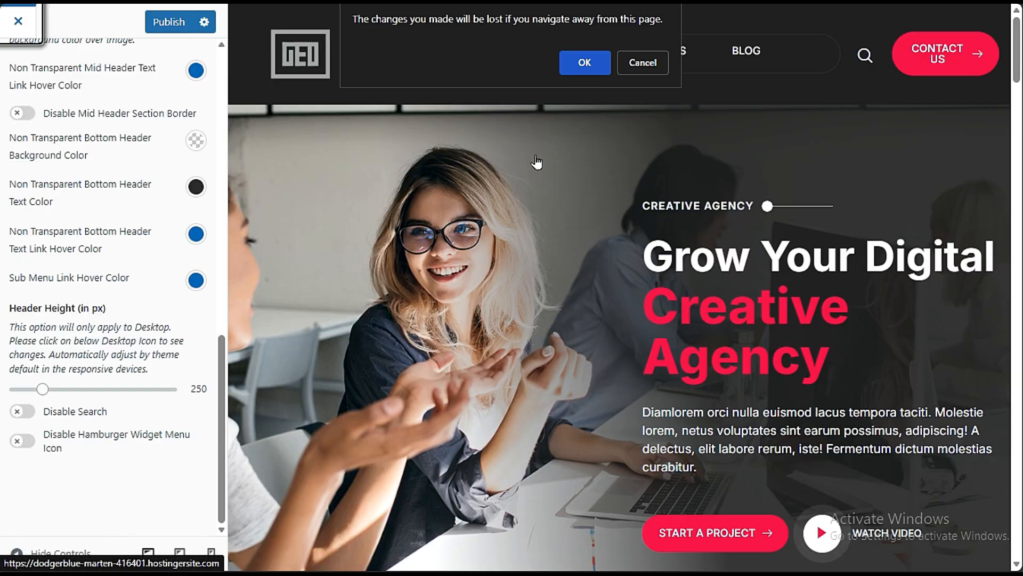
left_click(584, 62)
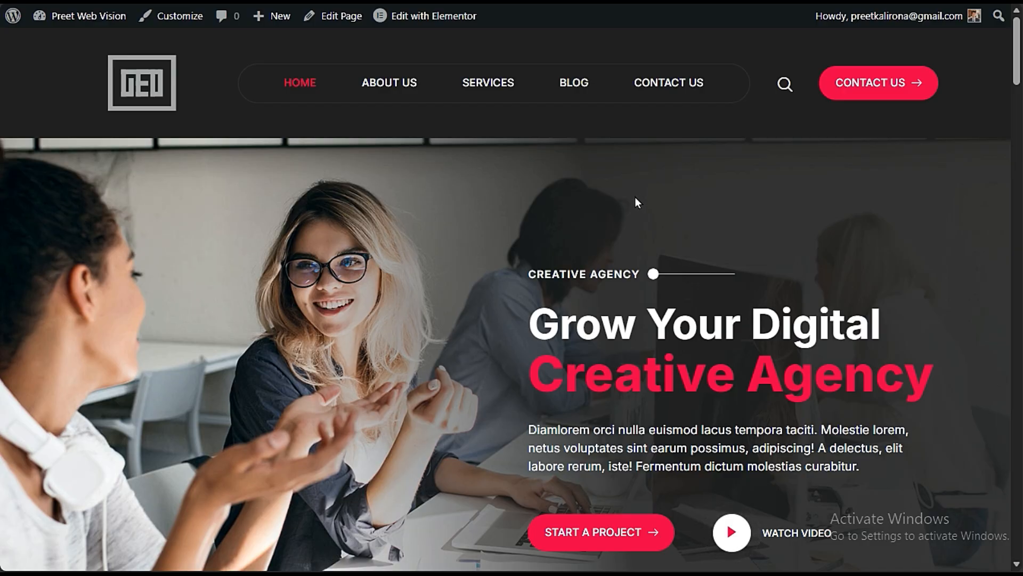
- Open the theme customizer's Site Identity section and replace the site logo with the MADRIN image from the media library
left_click(169, 21)
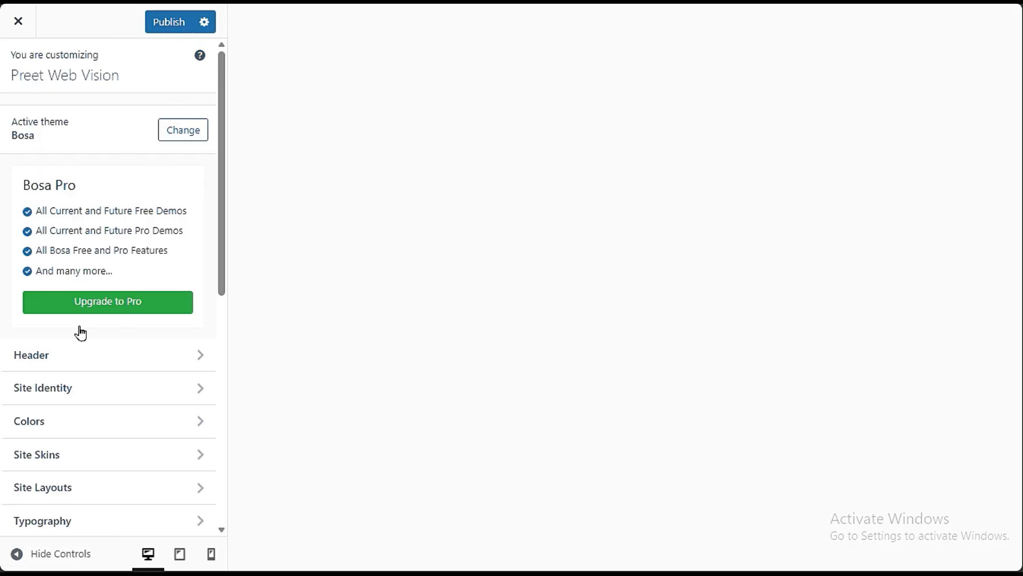
scroll(161, 272, "down", 3)
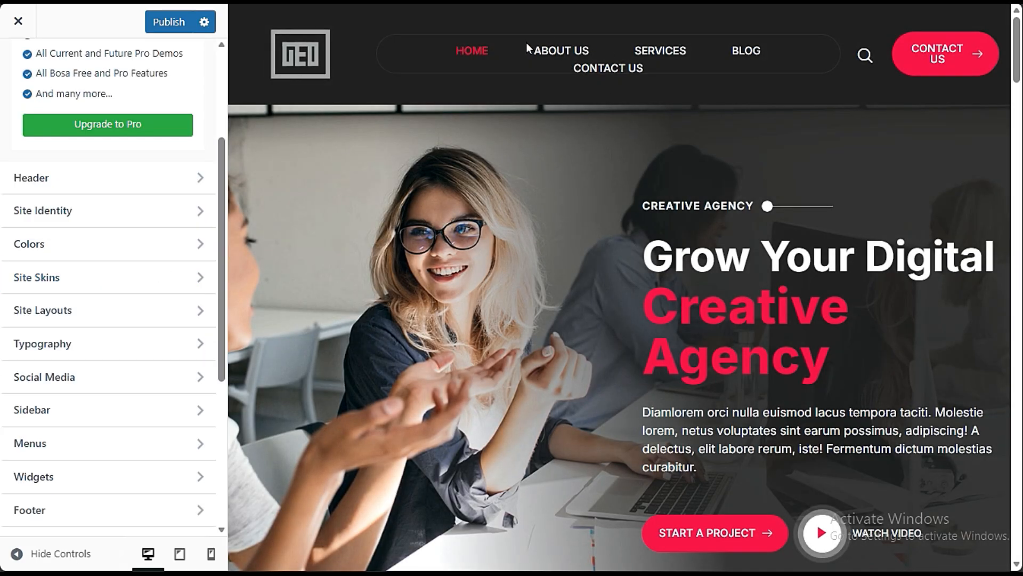
left_click(65, 211)
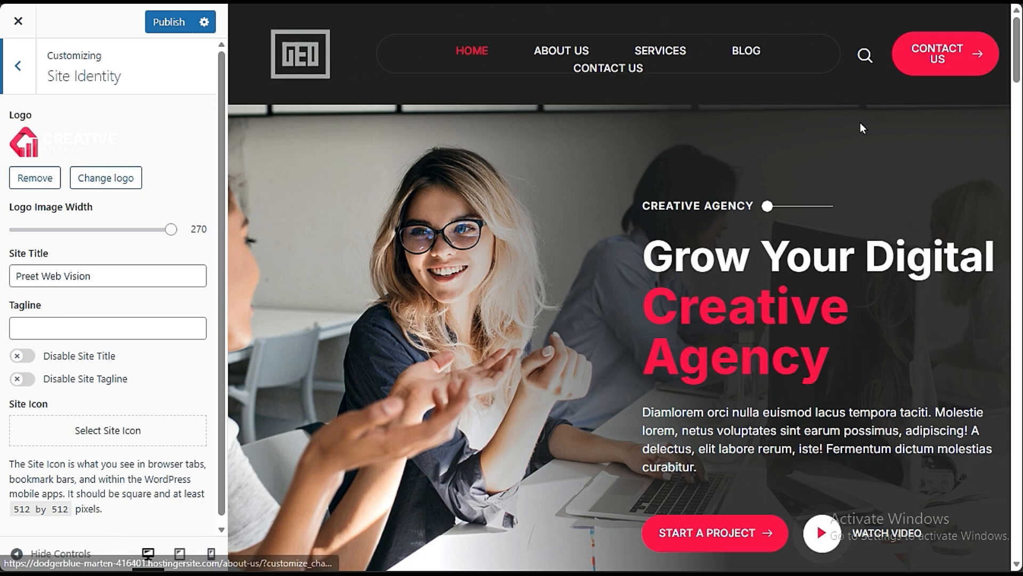
left_click(47, 190)
left_click(94, 140)
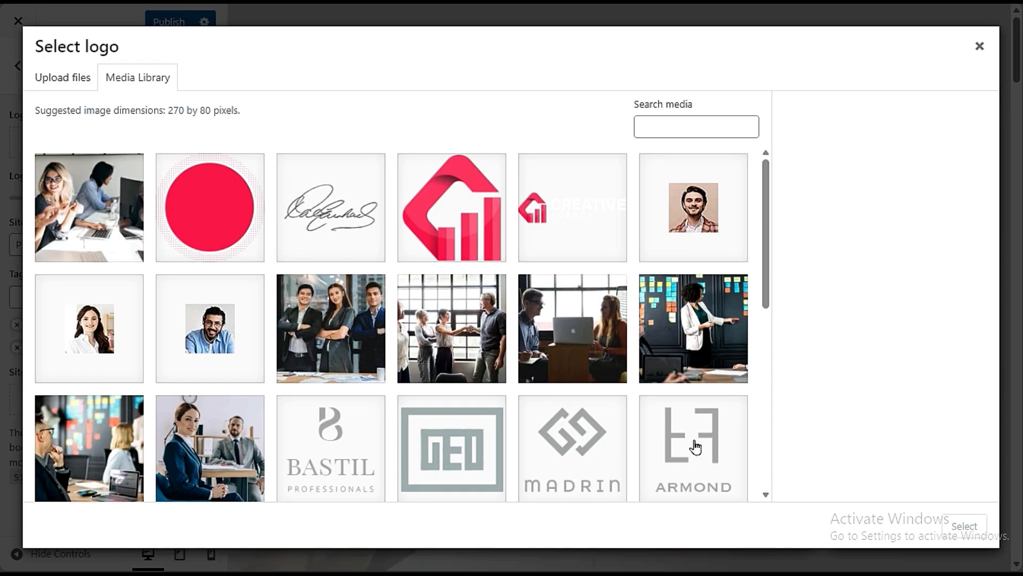
left_click(572, 448)
left_click(960, 526)
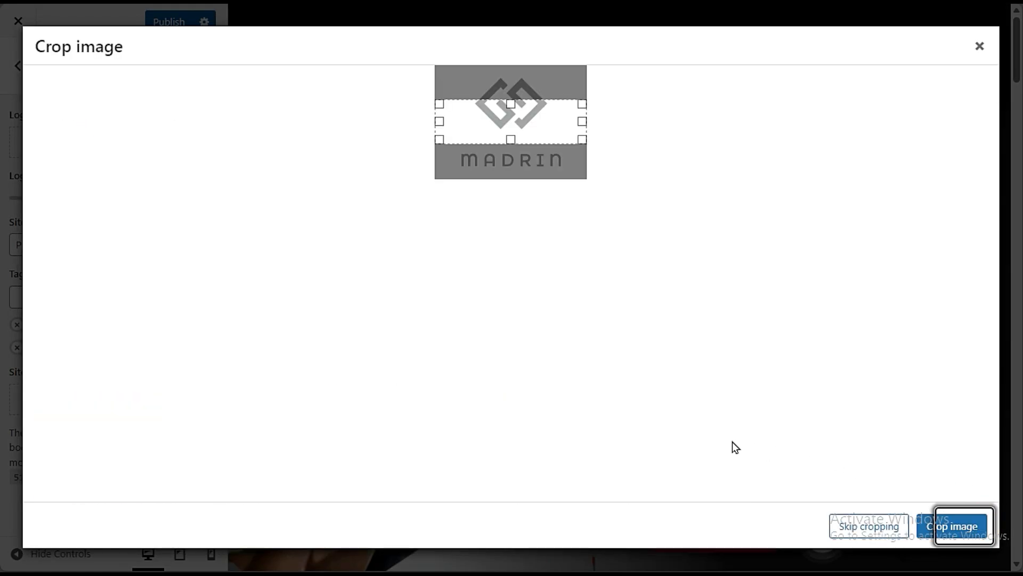
left_click(932, 530)
- Set the Logo Image Width to 220, check the device previews and look over the remaining Site Identity options
left_click_drag(167, 313, 137, 322)
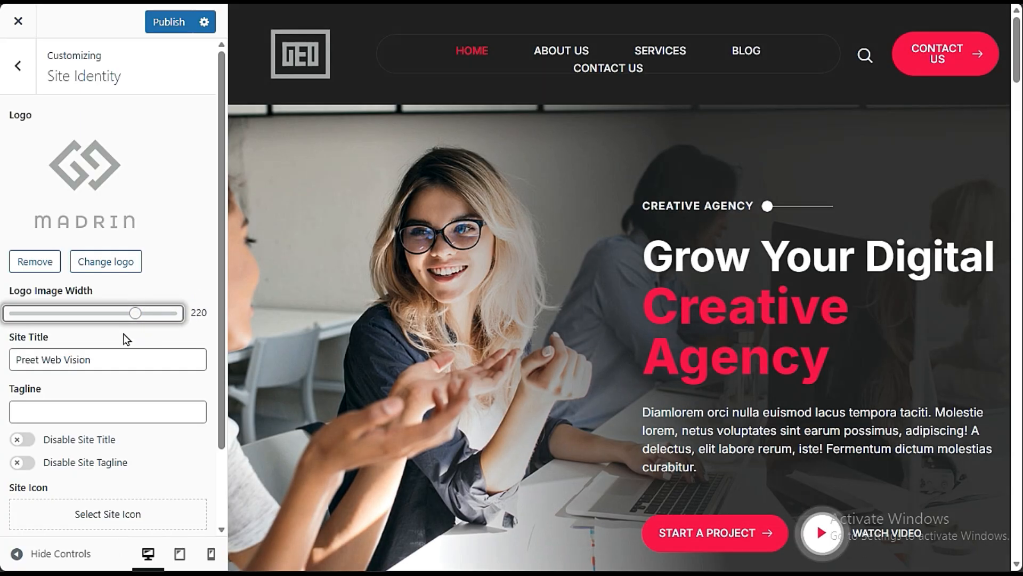
left_click(211, 553)
left_click(160, 552)
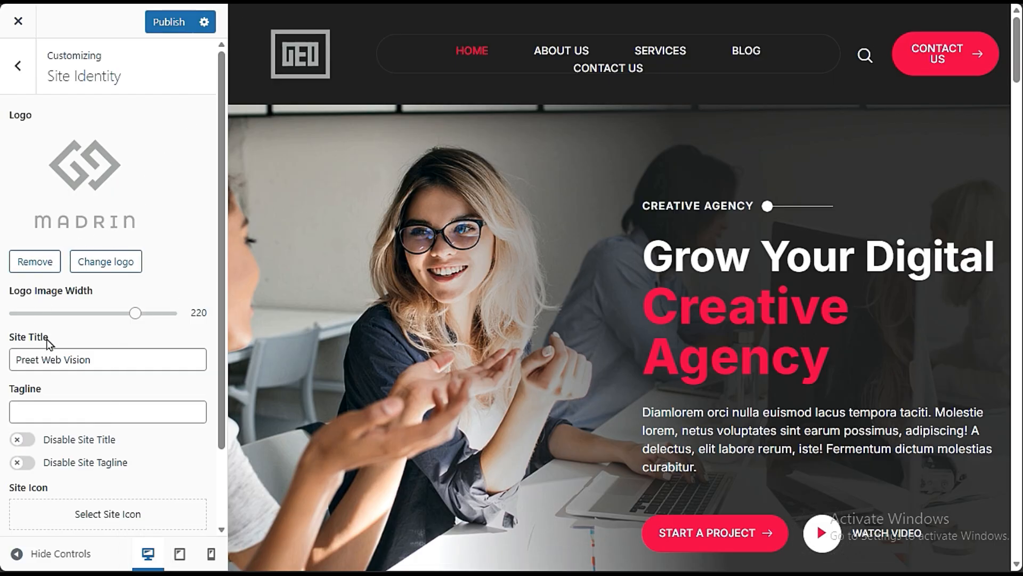
scroll(61, 341, "down", 2)
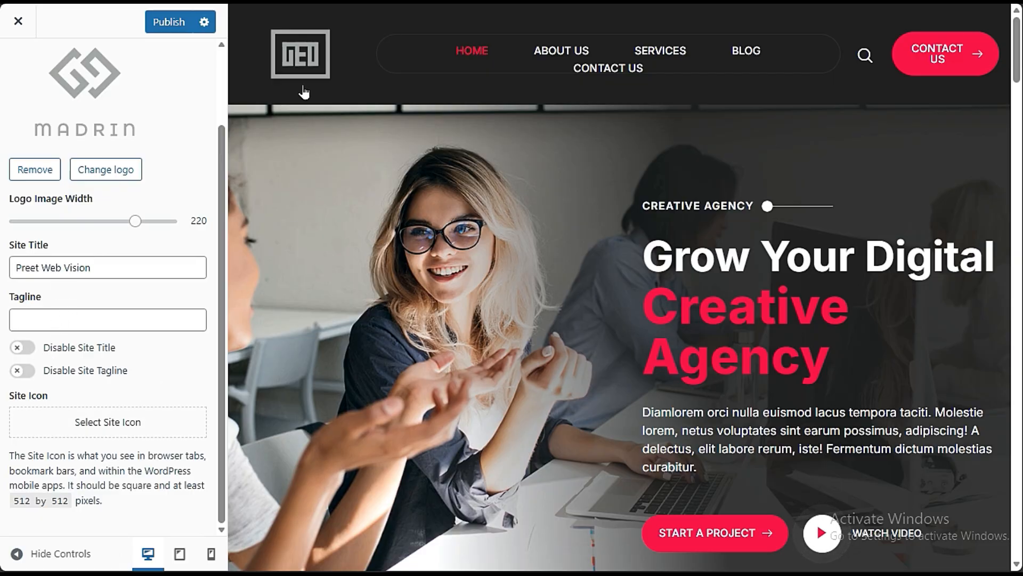
scroll(114, 133, "up", 2)
left_click(18, 65)
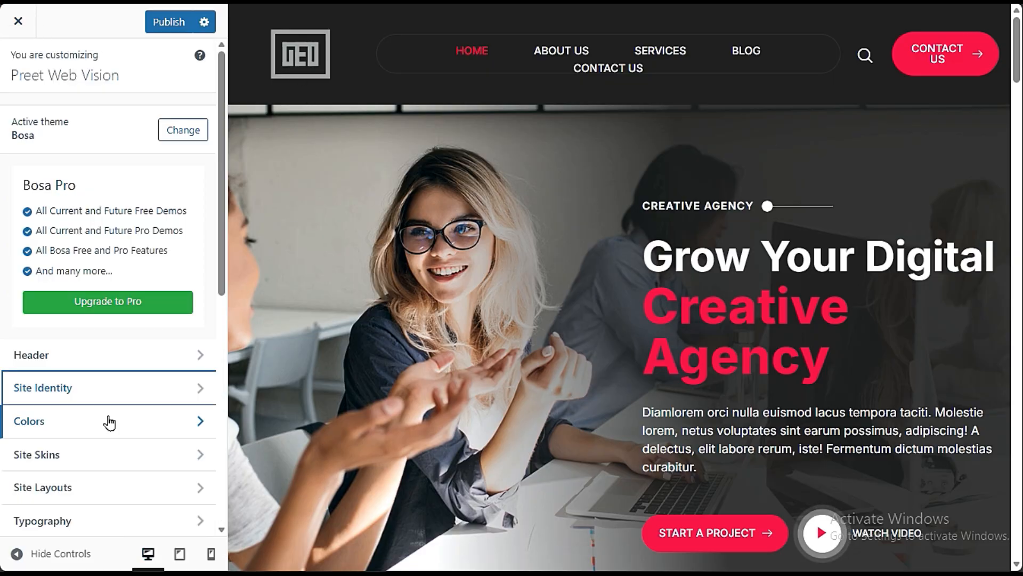
- Open the Colors section and examine the home page preview for where the body, heading and primary colors are used
left_click(112, 433)
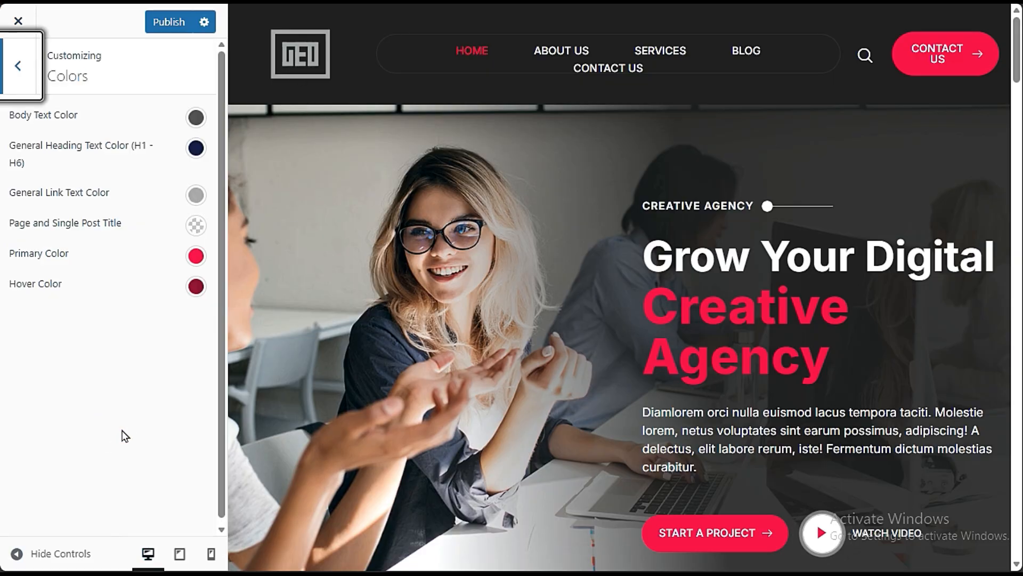
scroll(776, 334, "down", 5)
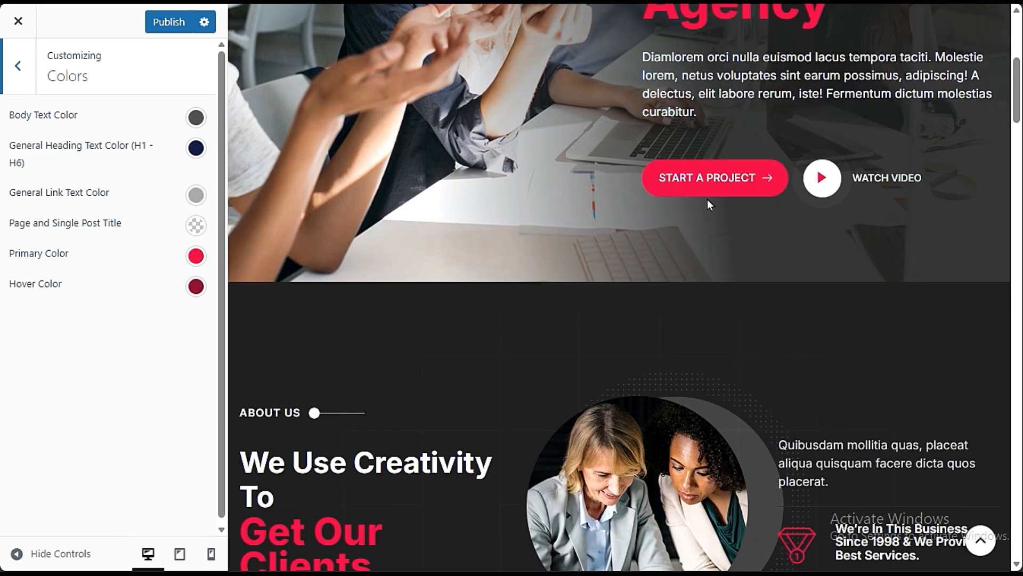
scroll(696, 238, "up", 3)
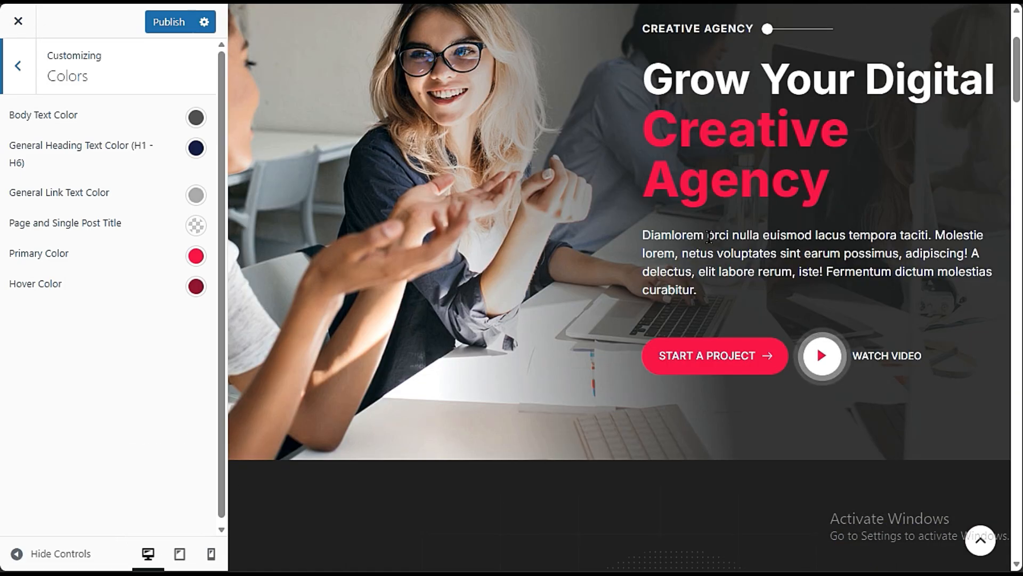
scroll(709, 237, "up", 3)
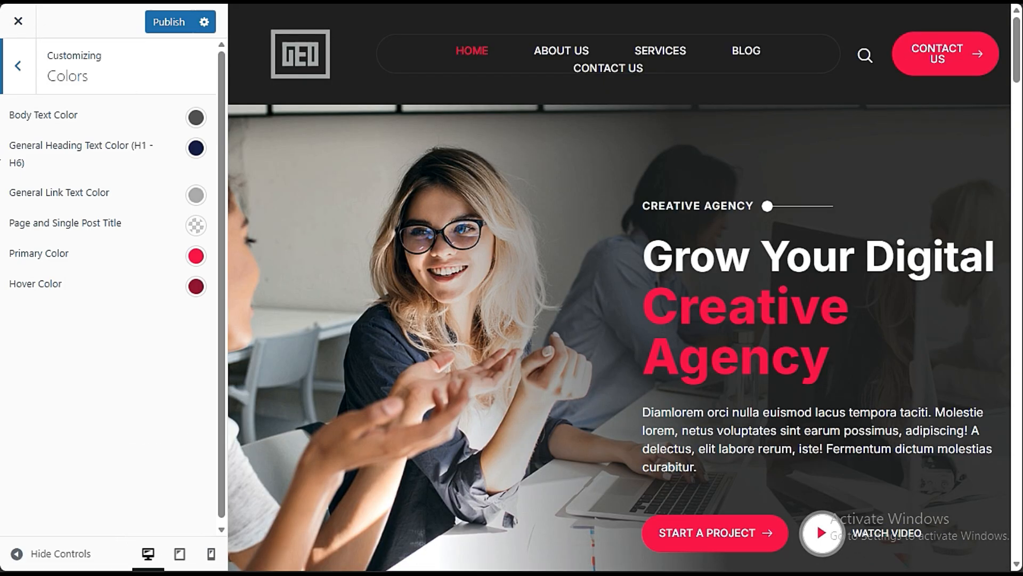
scroll(426, 259, "down", 5)
scroll(426, 259, "down", 10)
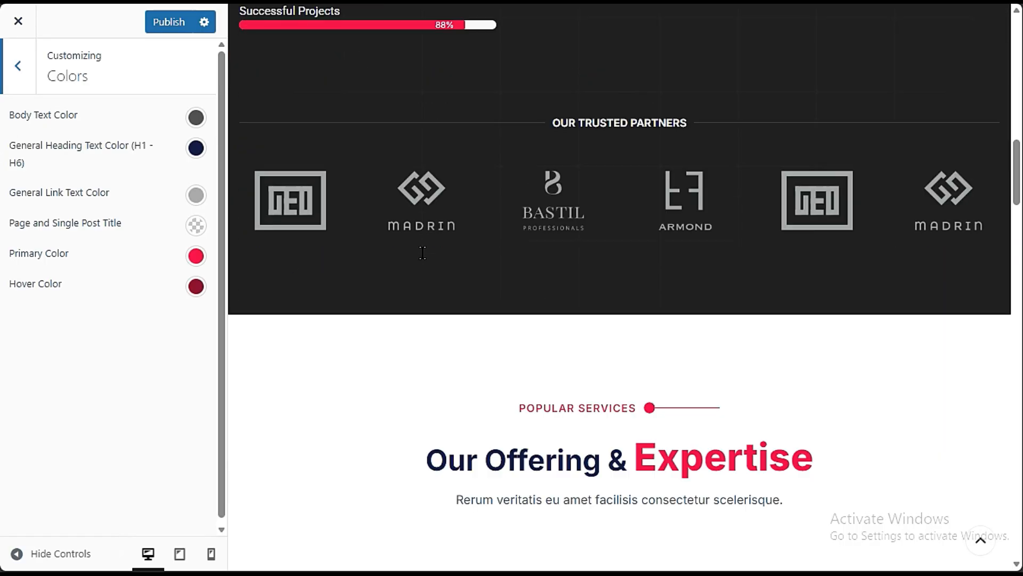
scroll(422, 253, "up", 5)
- Set the Body Text Color to the dark grey #353535
left_click(196, 119)
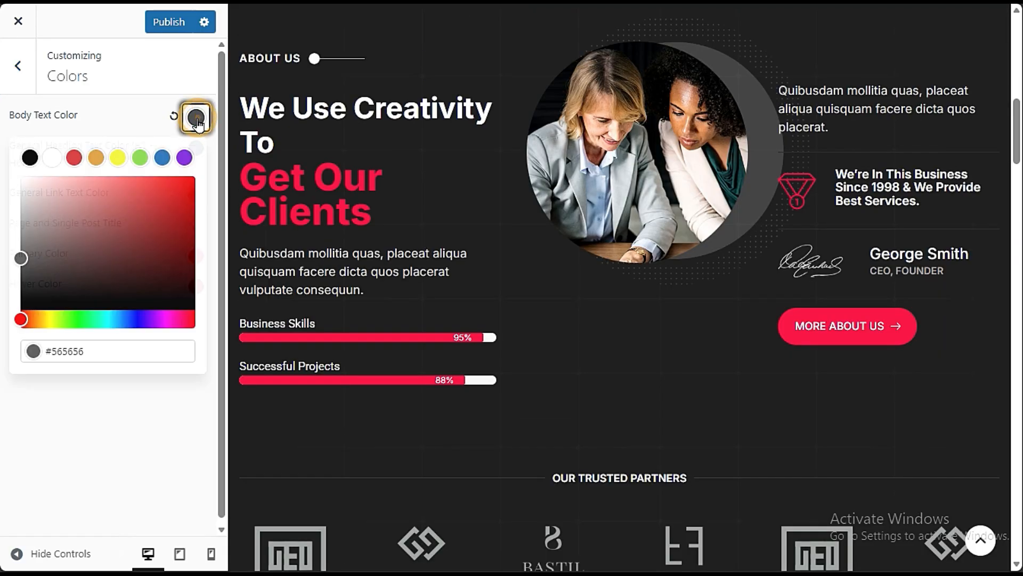
scroll(341, 307, "down", 3)
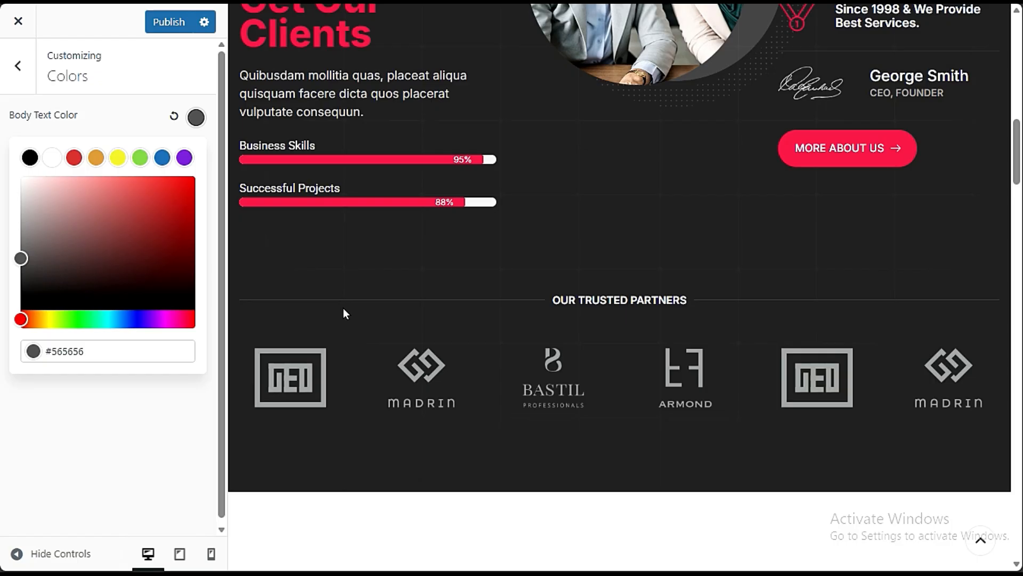
left_click_drag(30, 260, 21, 276)
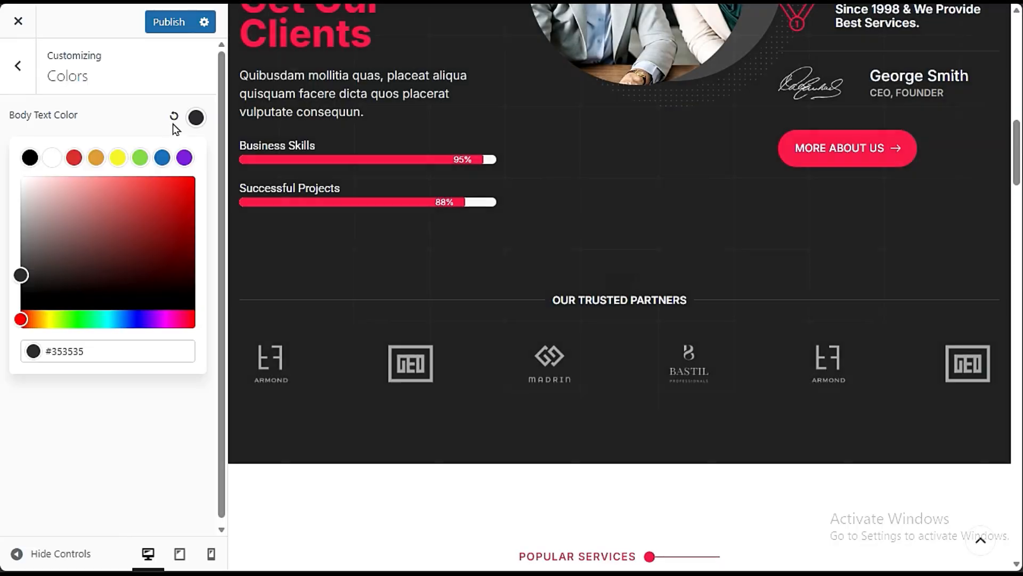
left_click(173, 119)
left_click(137, 121)
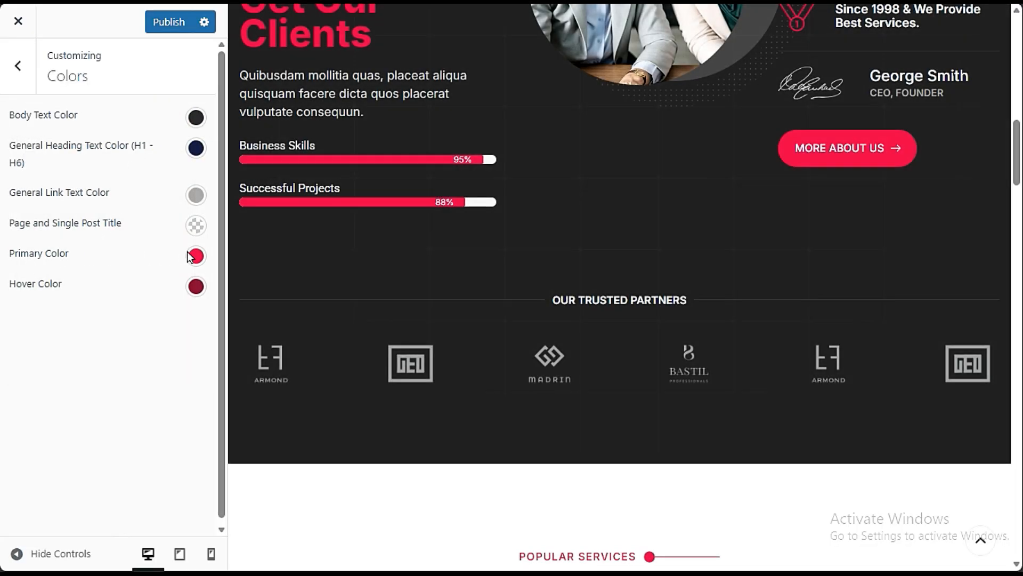
- Try the blue preset #1e73be as the Primary Color and check the home page preview
scroll(658, 299, "up", 12)
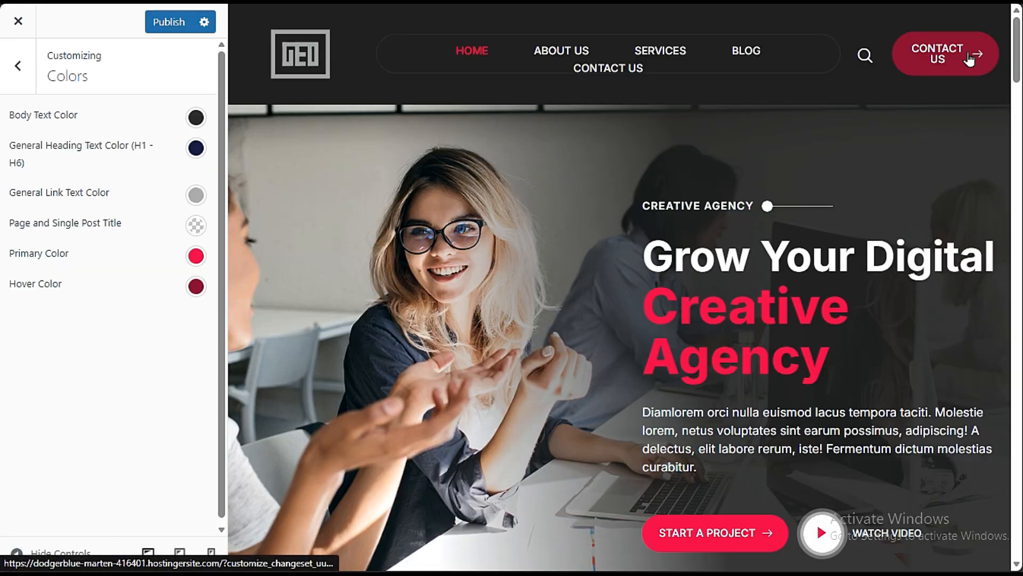
scroll(739, 376, "down", 8)
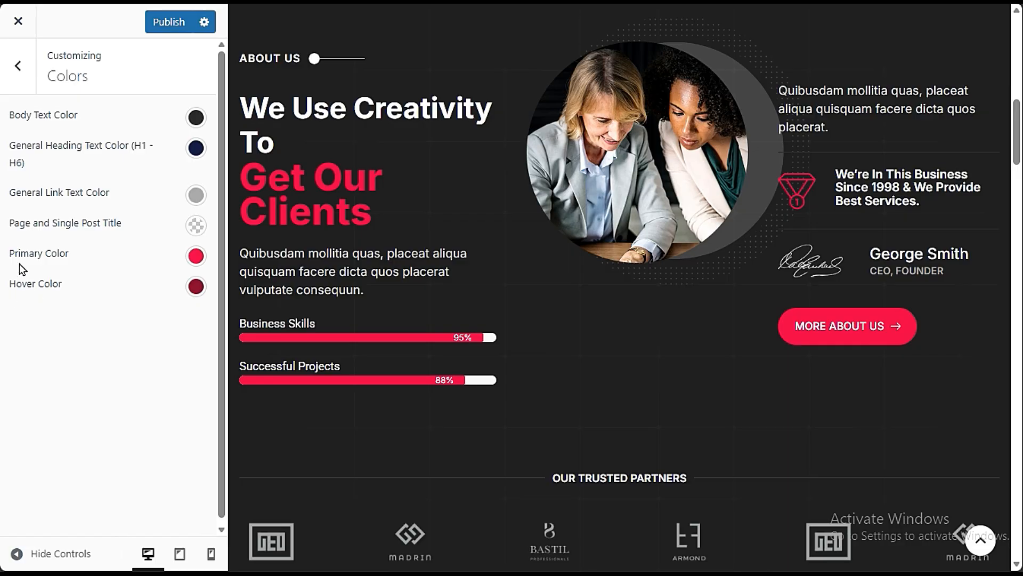
left_click(198, 257)
left_click(162, 295)
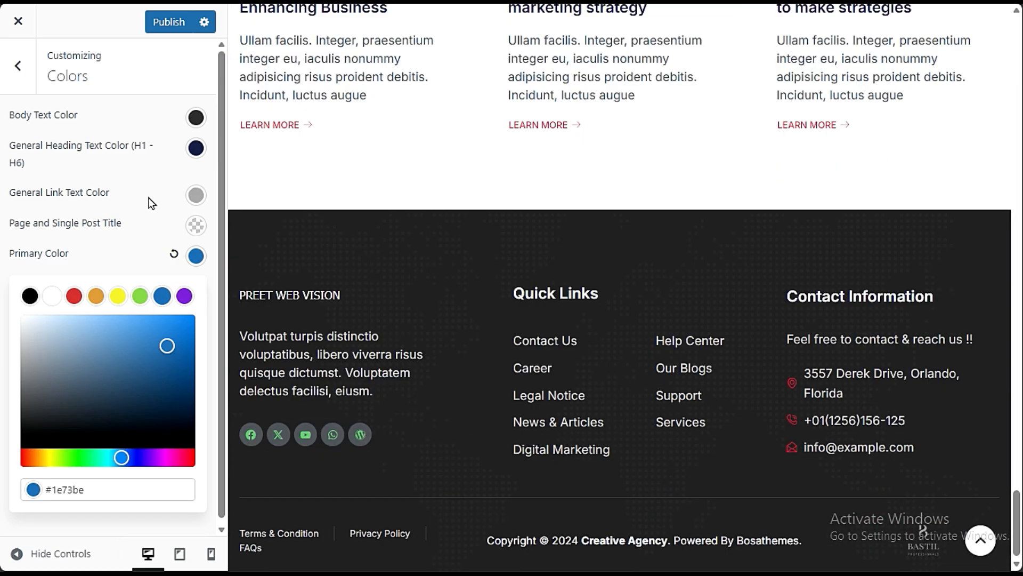
left_click(125, 254)
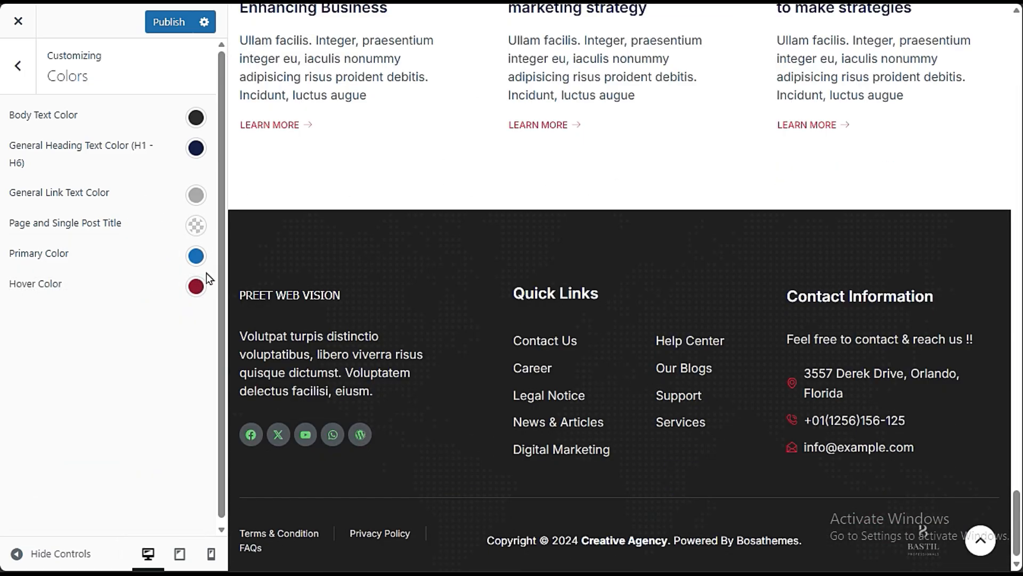
- Set the Primary Color to the preset red and publish the customizer changes
left_click(195, 255)
left_click(73, 296)
left_click(120, 221)
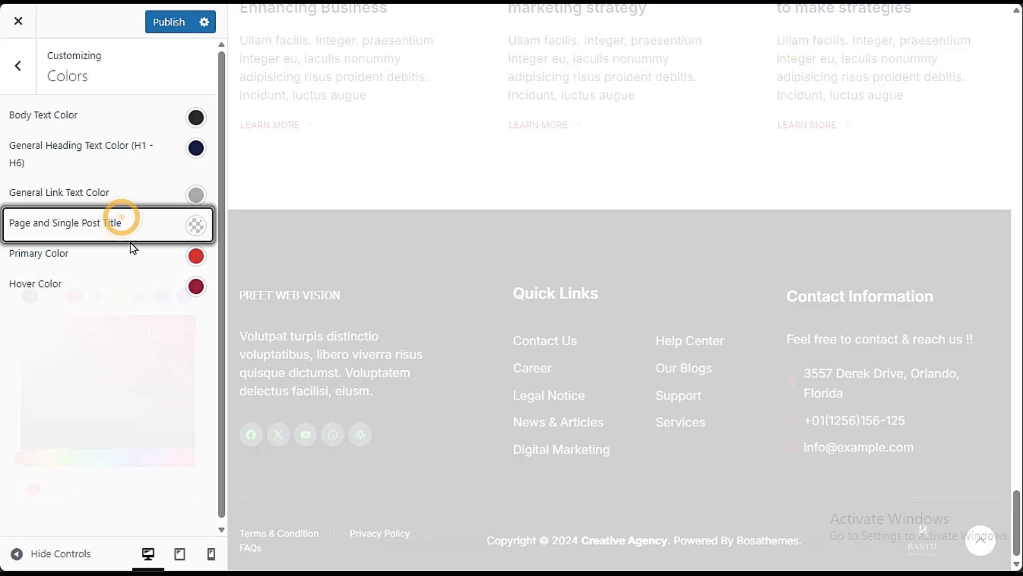
left_click(169, 22)
left_click(25, 79)
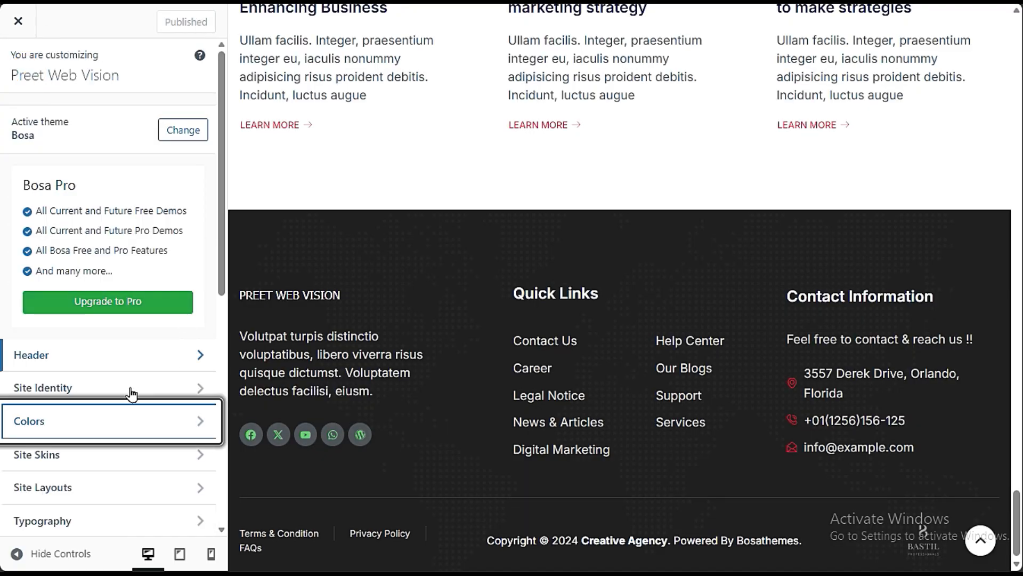
- Try the Black & White theme skin in Site Skins and check its effect on the home page preview
left_click(113, 466)
left_click(108, 181)
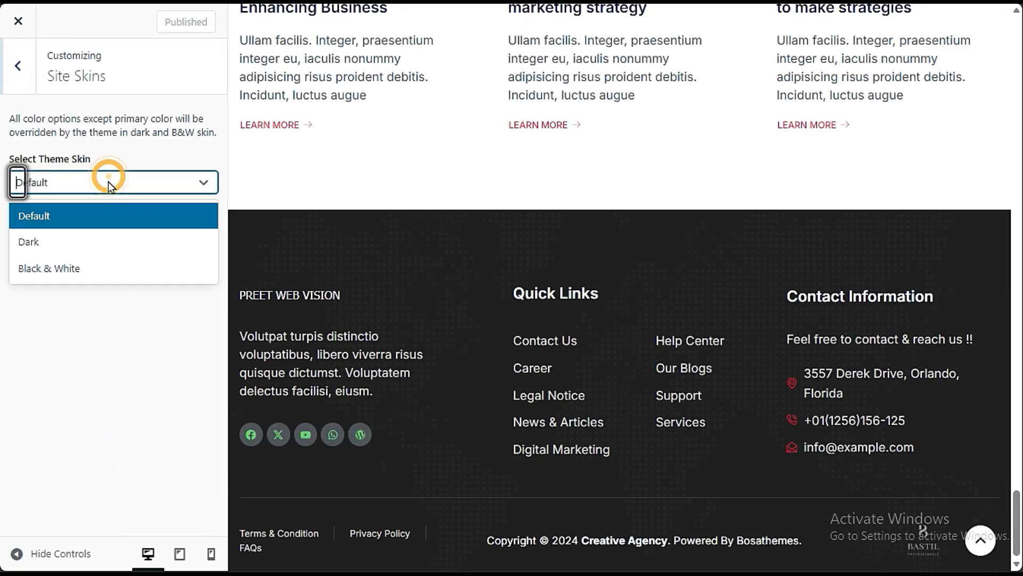
left_click(110, 264)
left_click(95, 189)
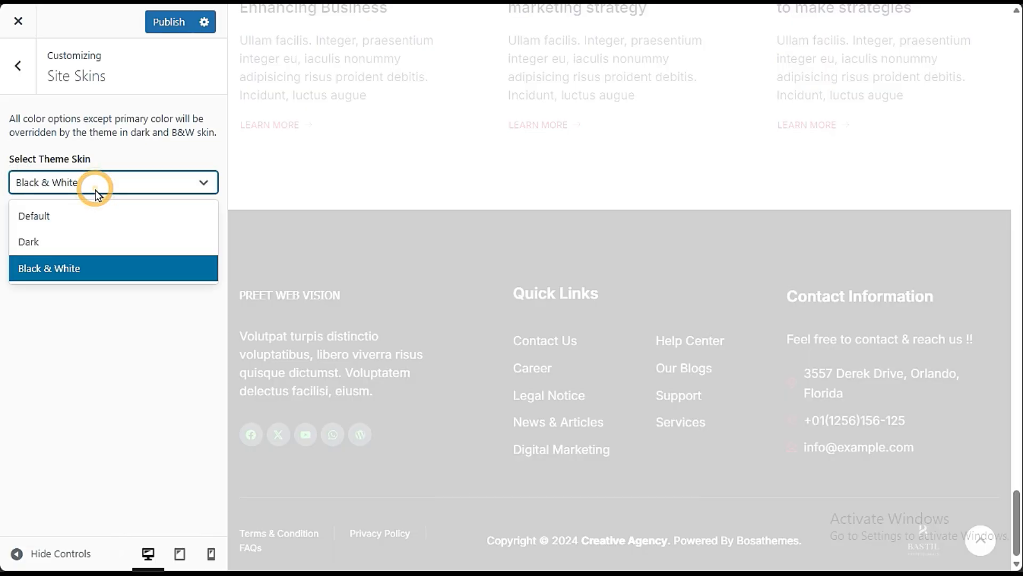
scroll(419, 281, "up", 15)
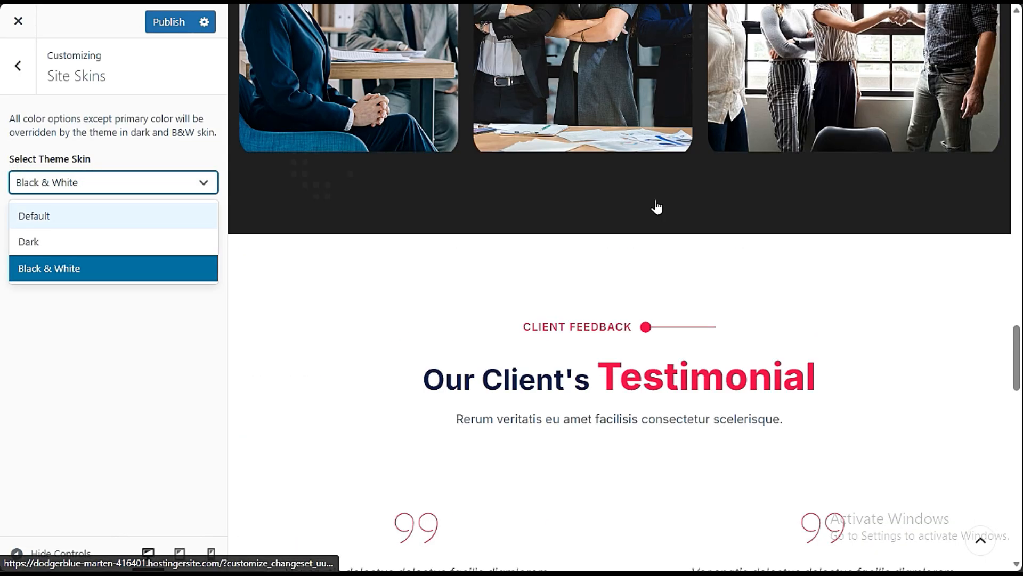
scroll(654, 200, "down", 15)
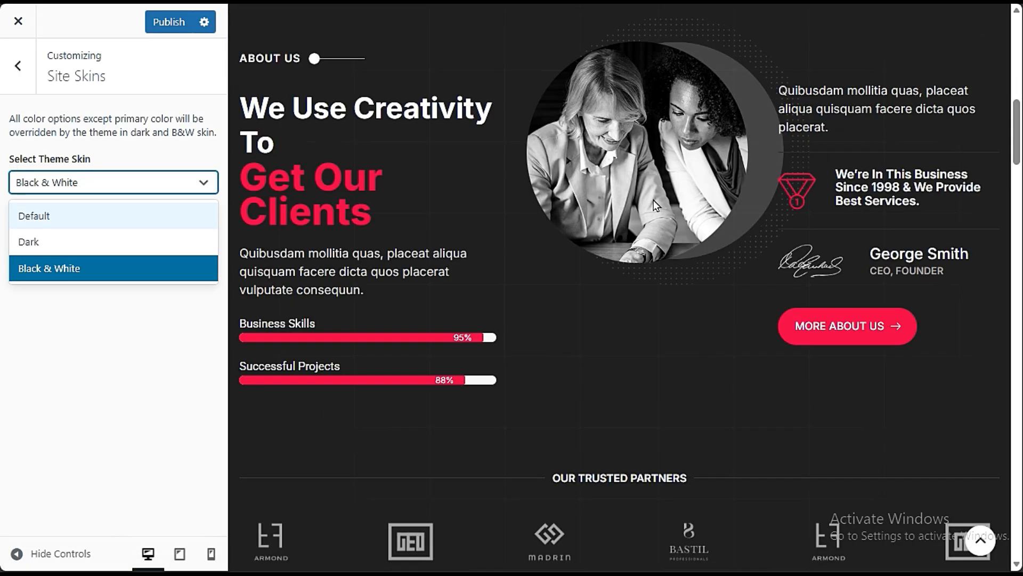
- Try the Dark theme skin and check its effect on the home page sections
left_click(69, 244)
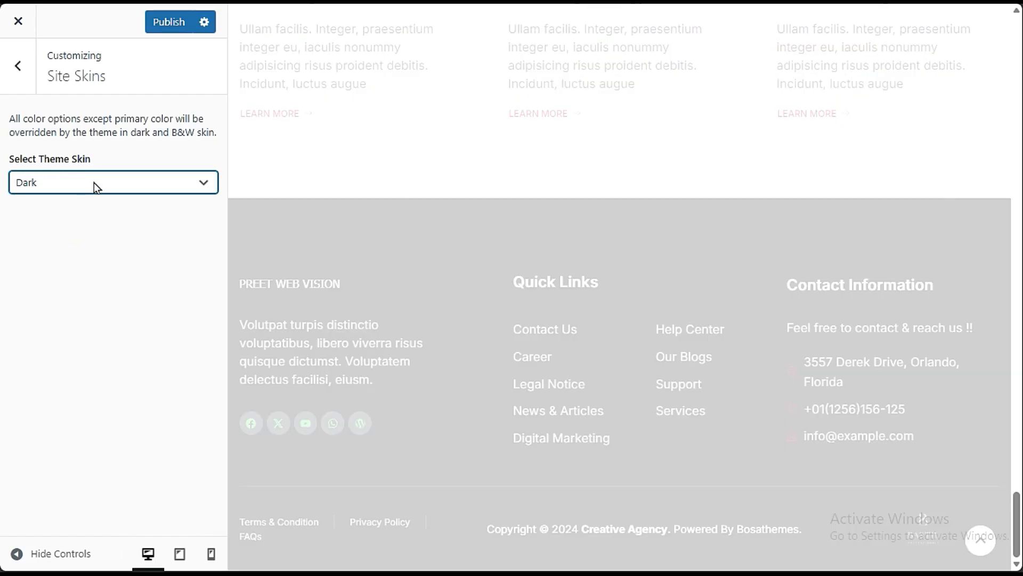
scroll(364, 219, "down", 7)
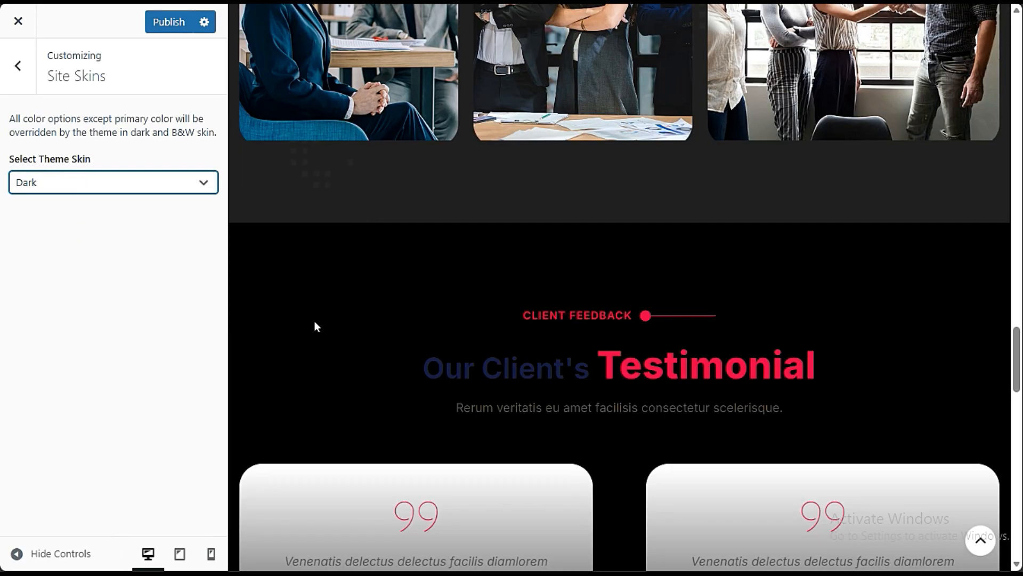
scroll(565, 268, "up", 6)
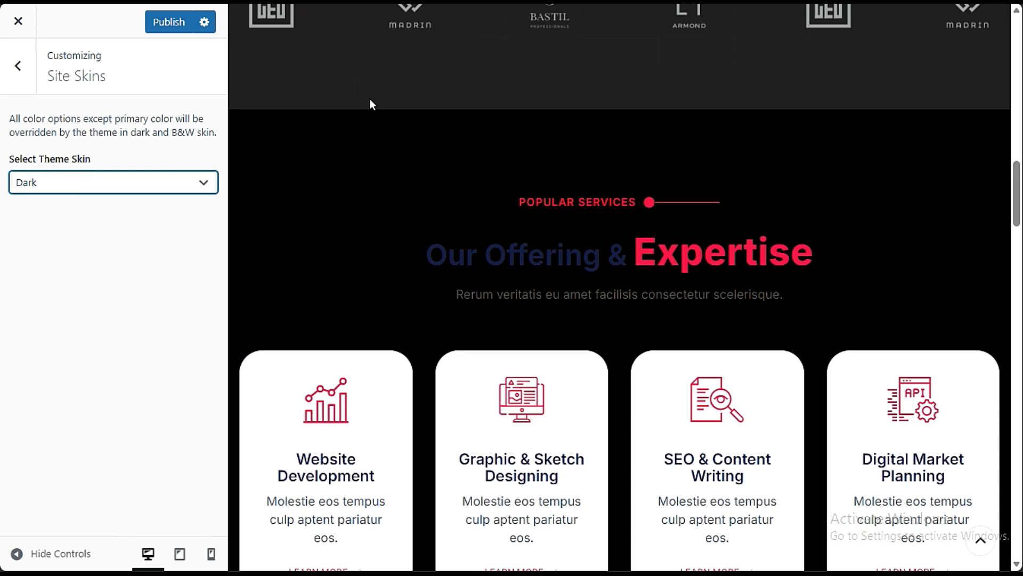
- Set the theme skin back to Default
left_click(99, 191)
left_click(89, 217)
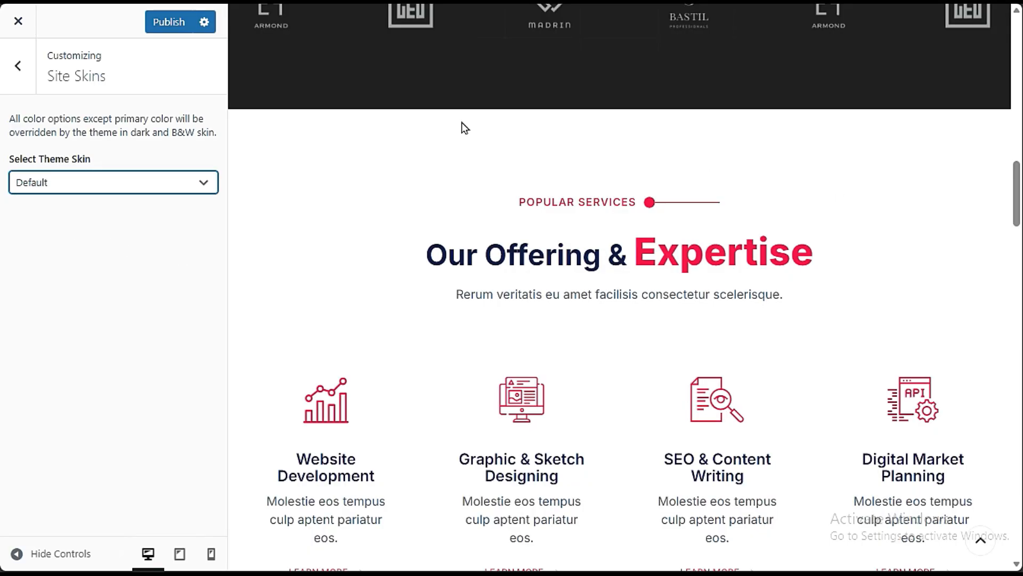
left_click(118, 184)
left_click(118, 184)
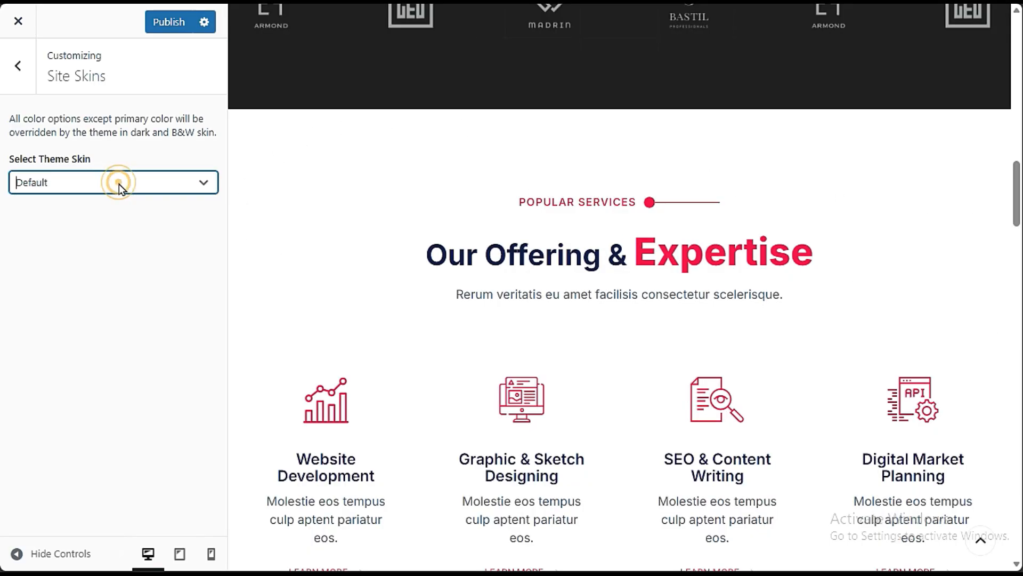
- Open the Site Layouts style options and examine the available layouts alongside the home page header and banner
left_click(27, 84)
scroll(107, 315, "down", 3)
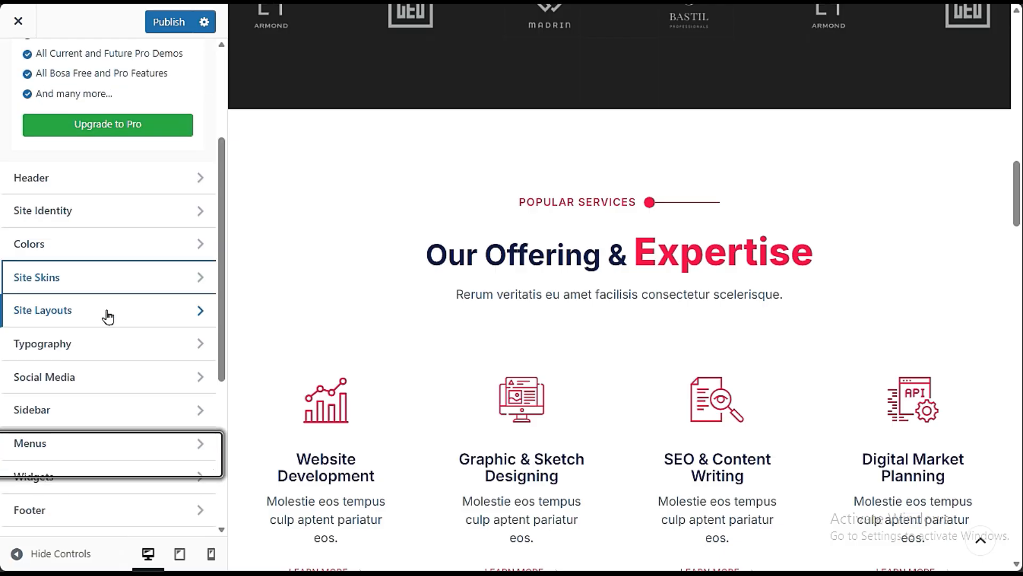
left_click(124, 330)
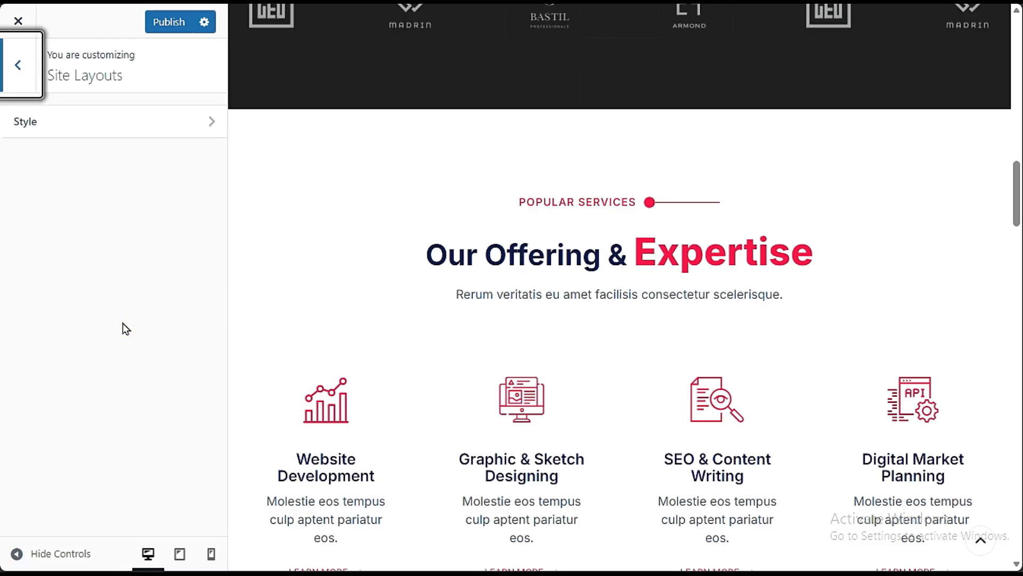
left_click(85, 130)
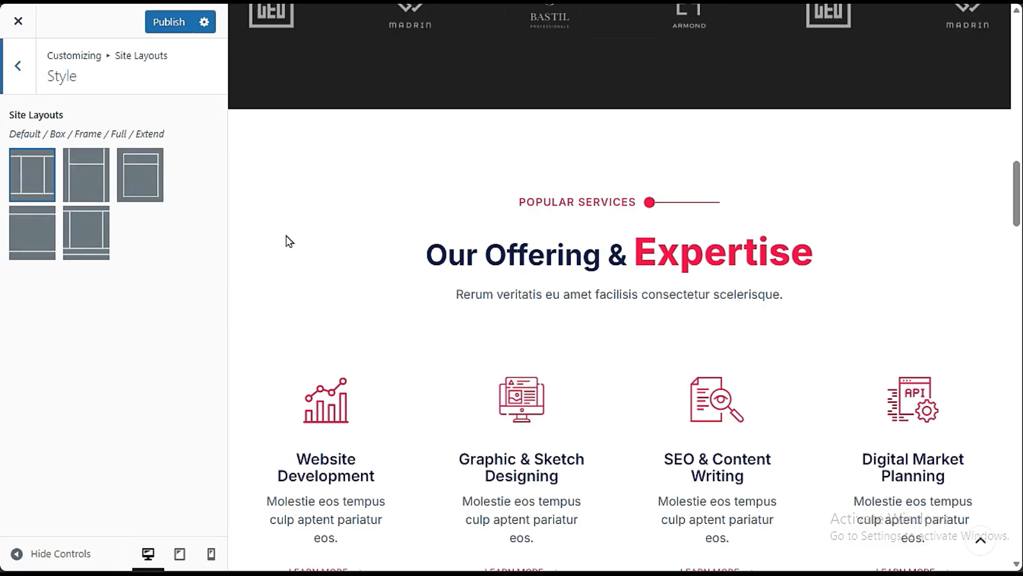
scroll(425, 230, "up", 17)
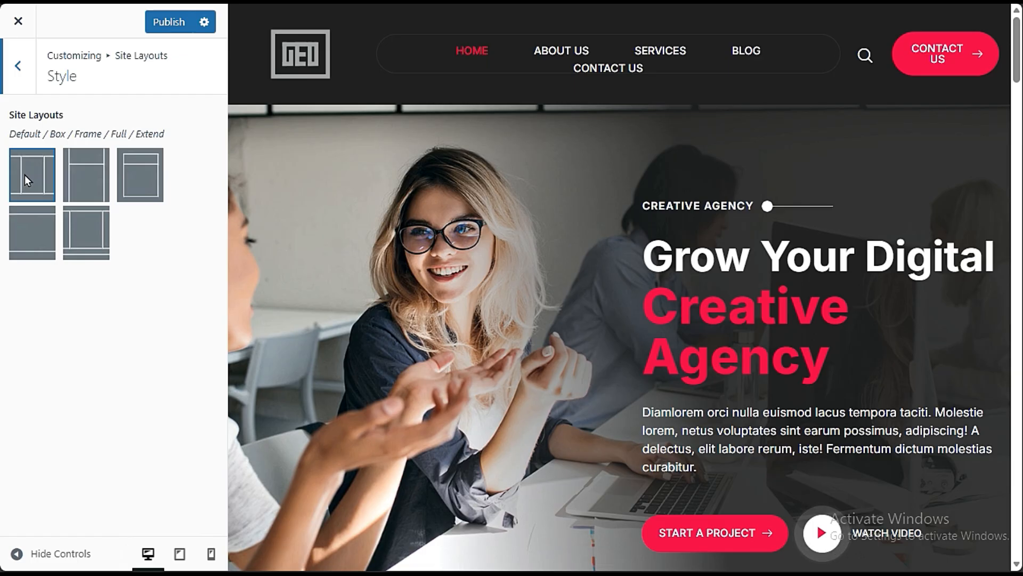
- In the Typography settings, try Podkova as the Site Title font family and set it to Pirata One
left_click(24, 79)
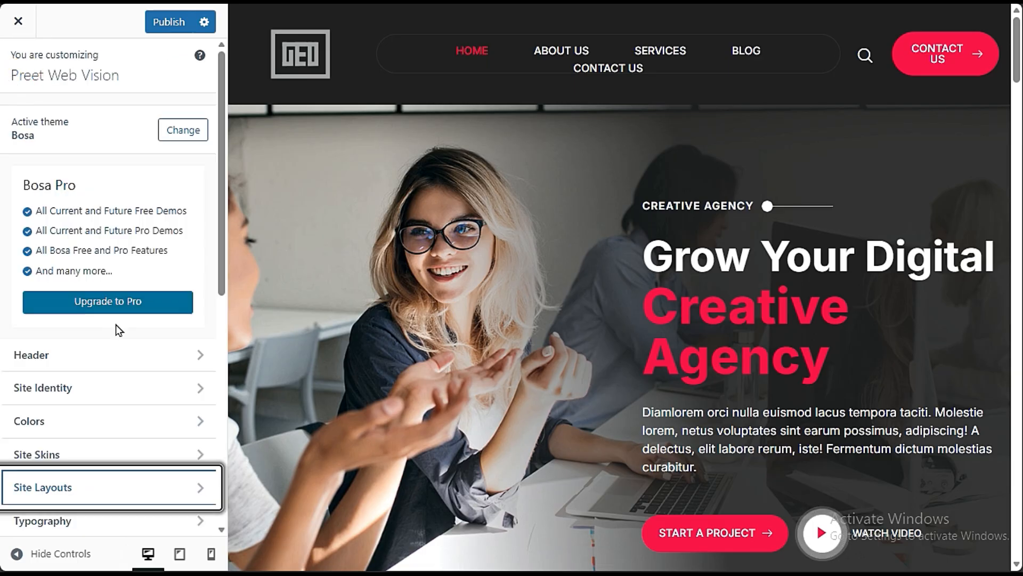
scroll(117, 341, "down", 3)
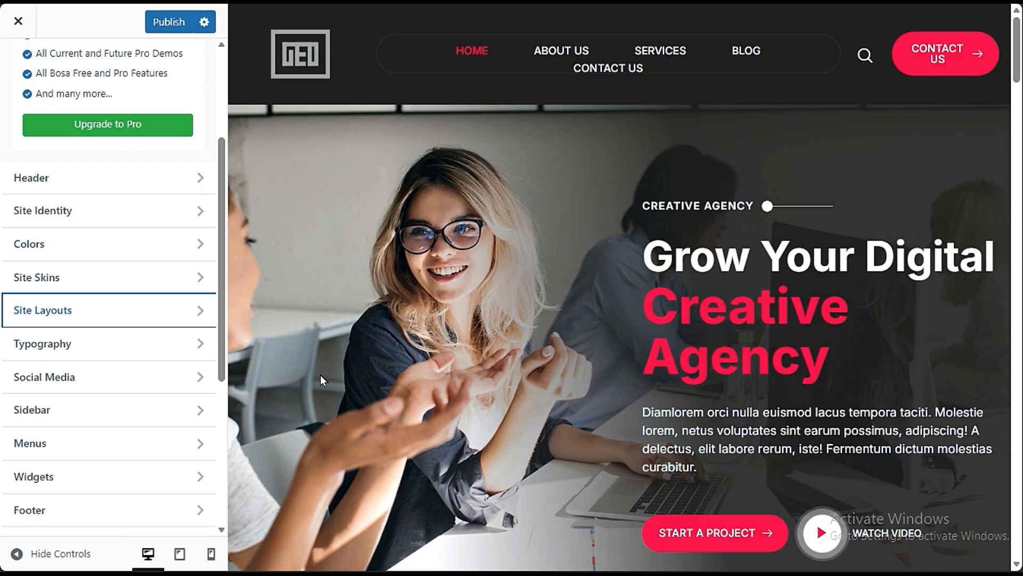
left_click(80, 346)
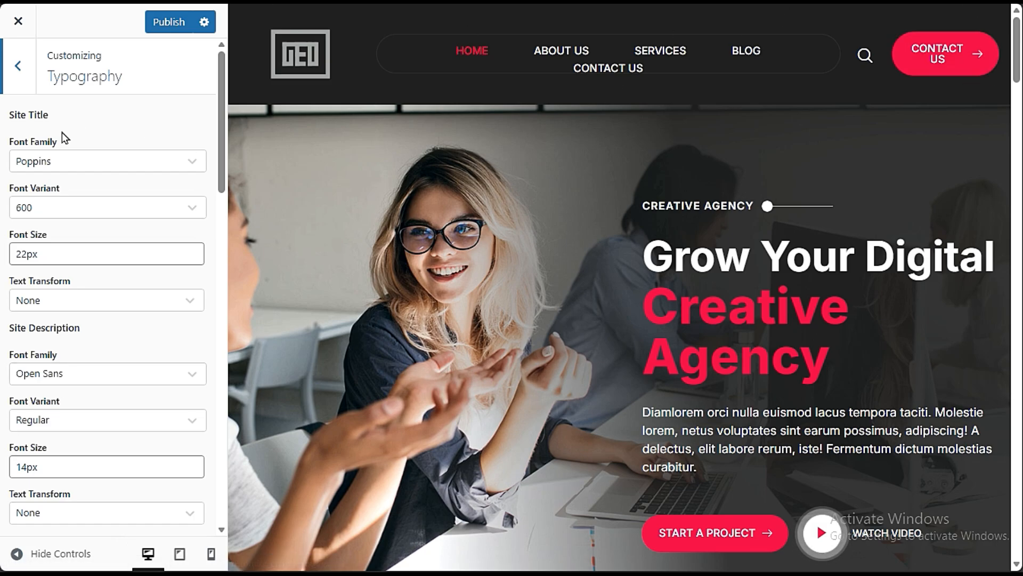
left_click(30, 74)
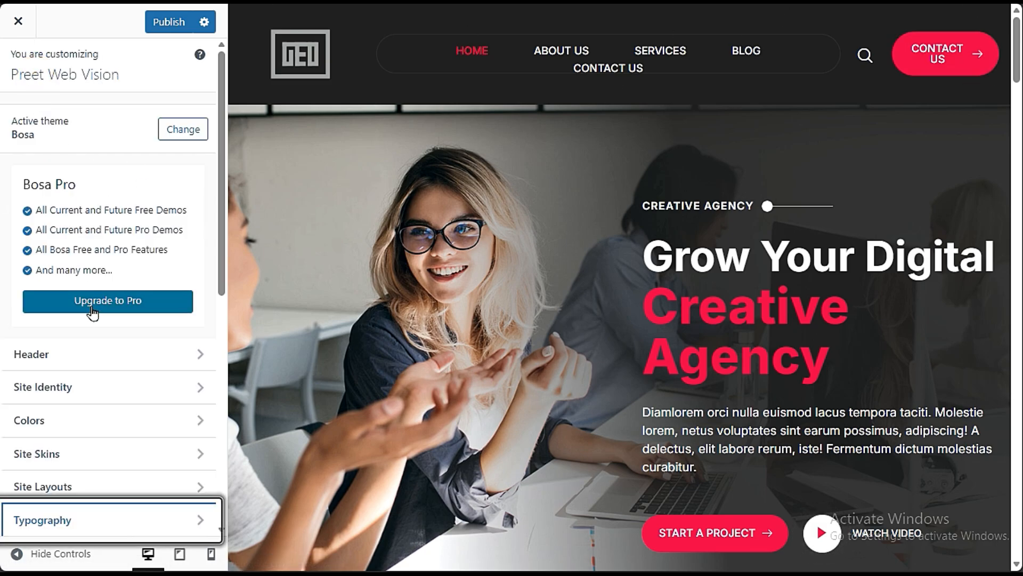
scroll(159, 464, "down", 6)
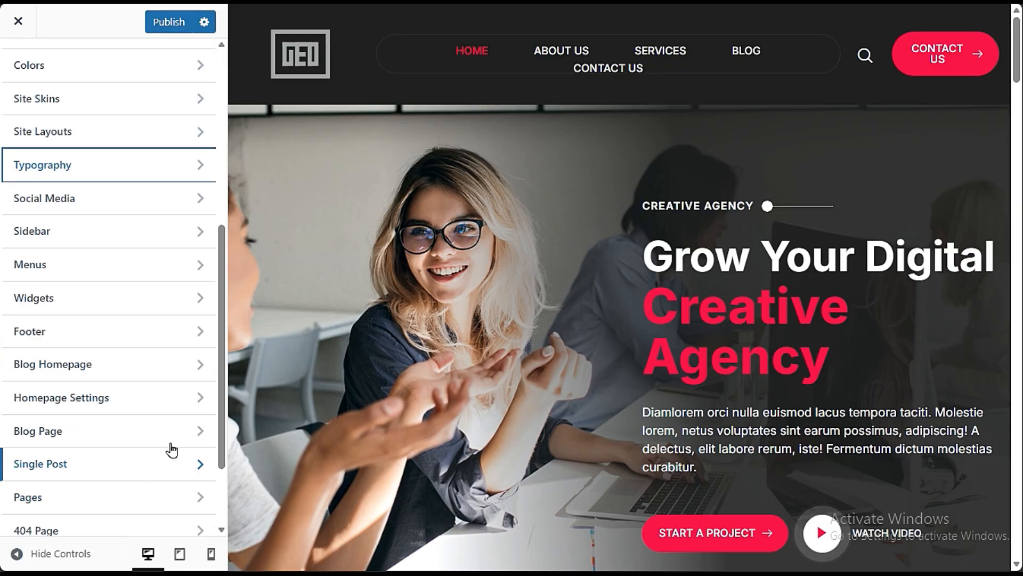
left_click(73, 172)
left_click(80, 169)
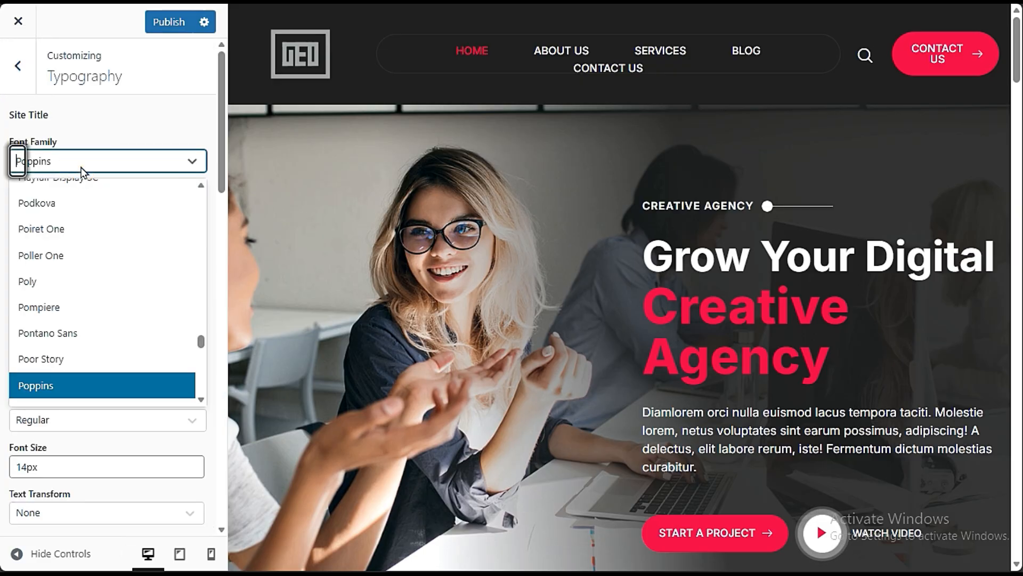
left_click(83, 209)
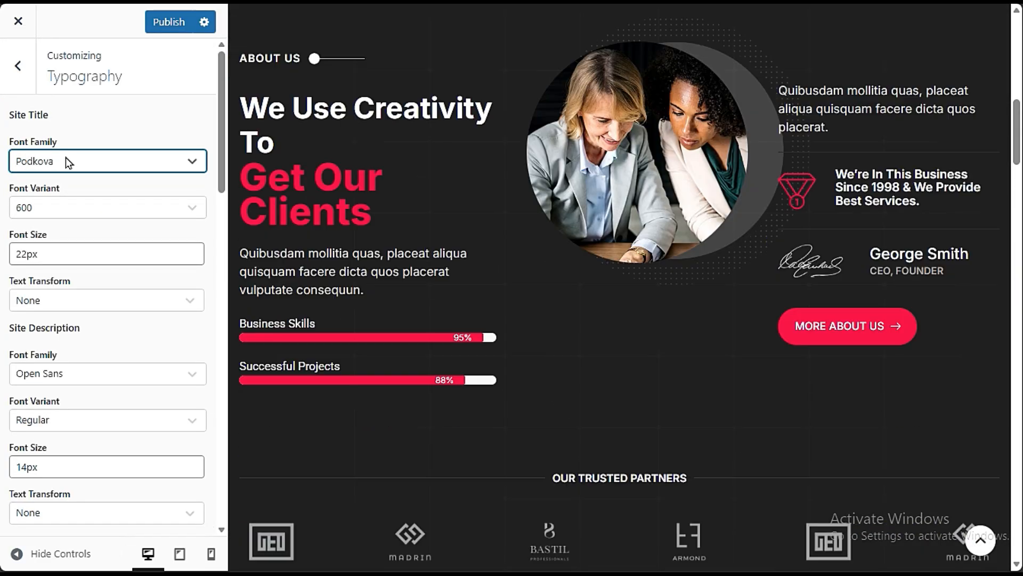
left_click(65, 159)
left_click(73, 232)
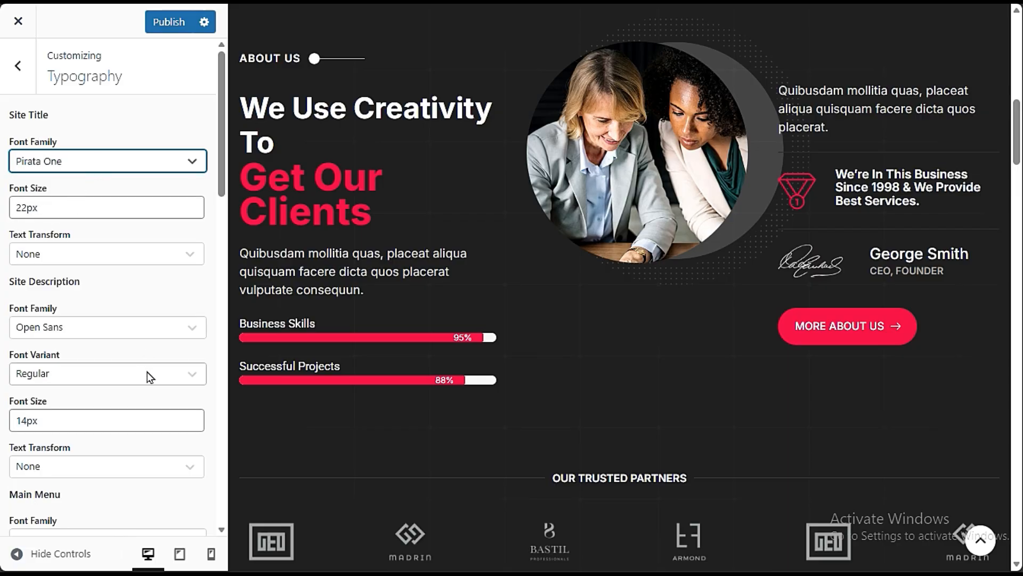
- Try Oi as the Site Description font family and set it to Nova Square
left_click(120, 327)
left_click(102, 362)
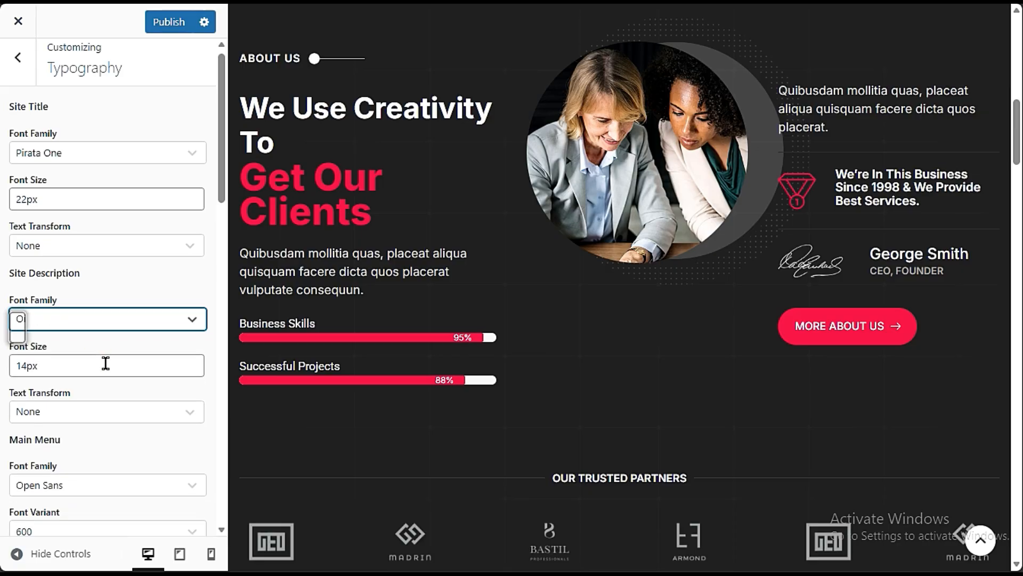
left_click(110, 322)
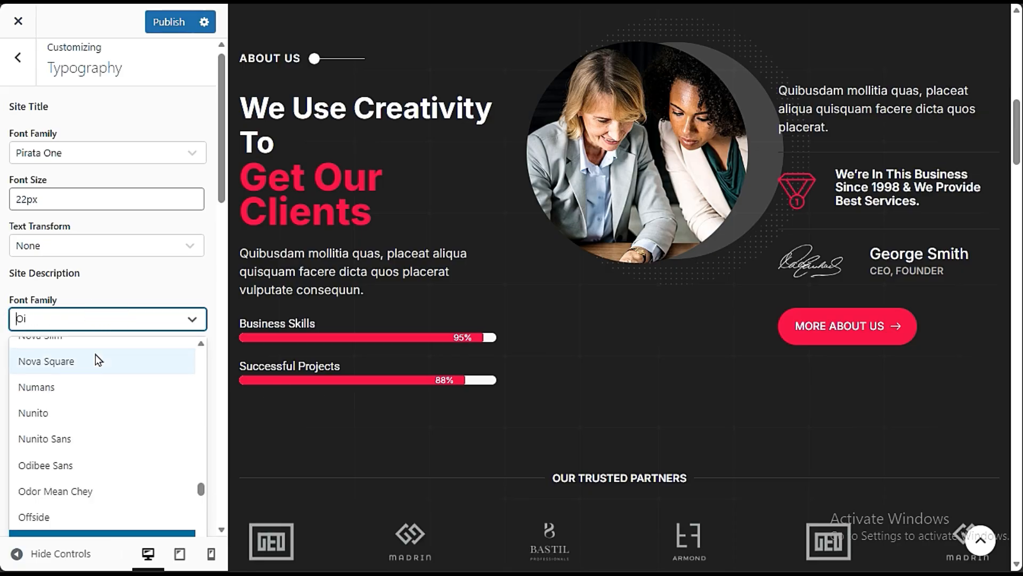
left_click(107, 358)
- Try several Body font families, including Inder, Iceberg and IM Fell DW Pica SC
scroll(106, 395, "down", 5)
scroll(107, 433, "down", 6)
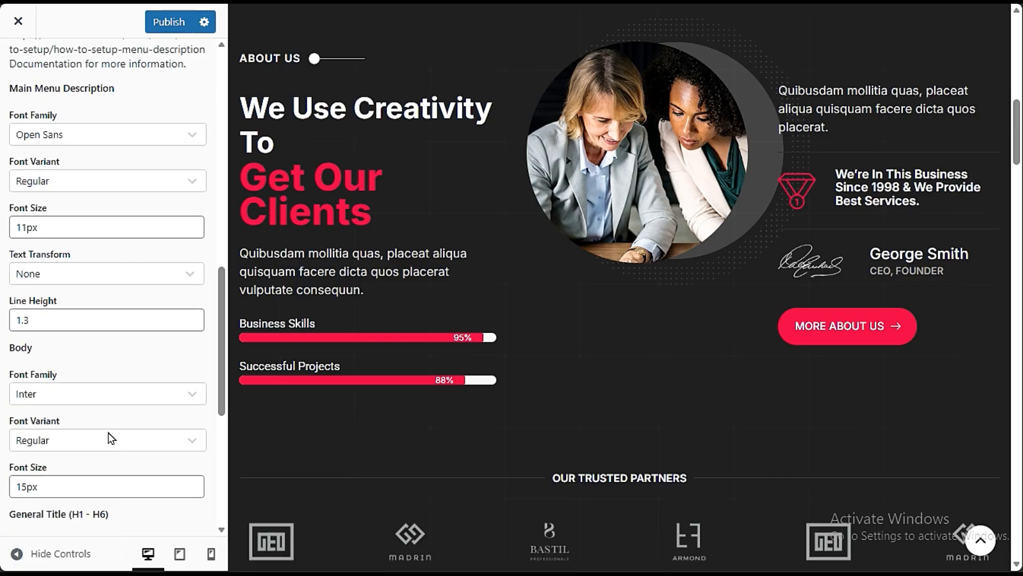
left_click(114, 395)
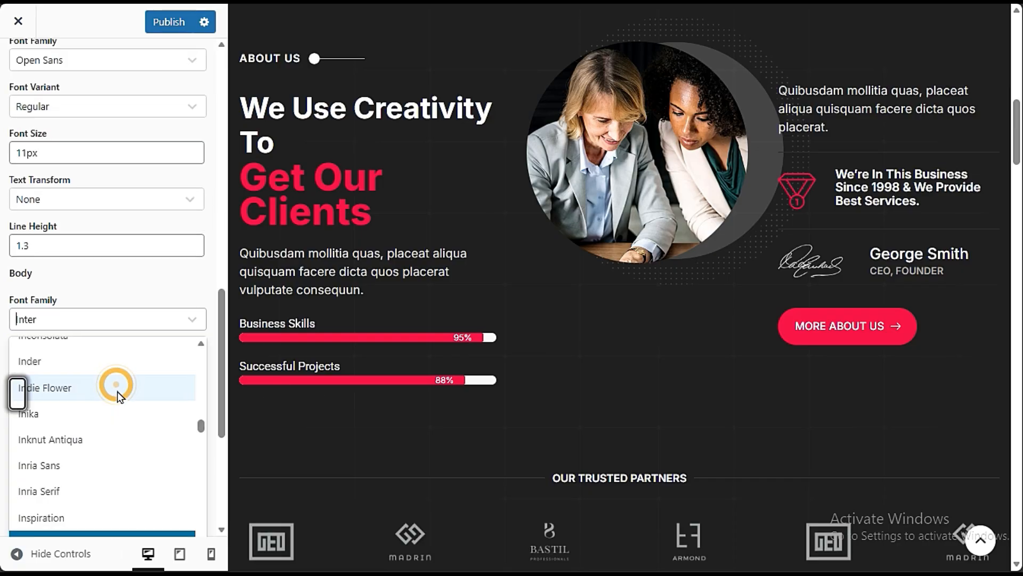
left_click(118, 362)
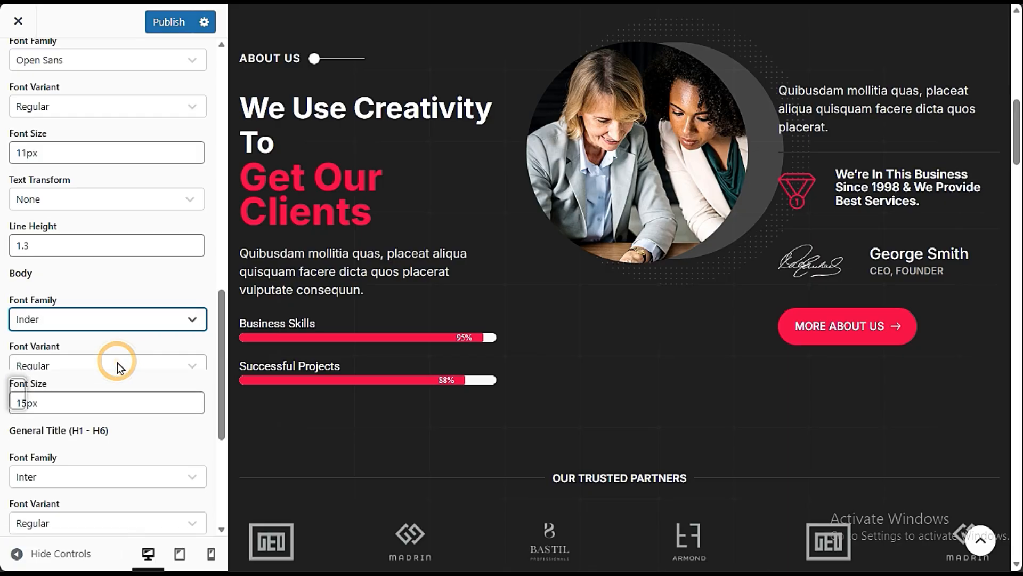
left_click(85, 322)
left_click(84, 393)
left_click(80, 322)
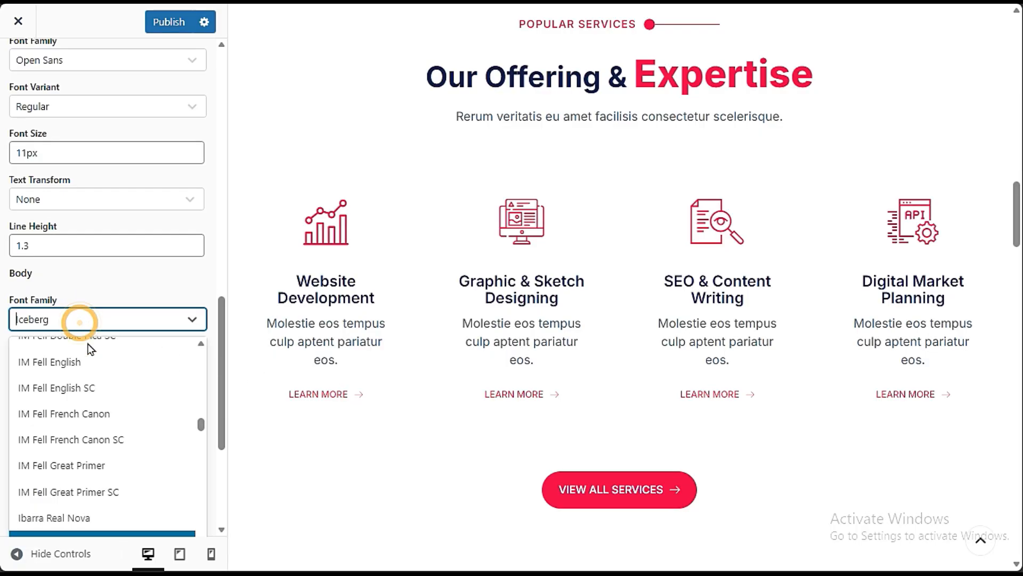
left_click(98, 414)
left_click(98, 322)
left_click(123, 413)
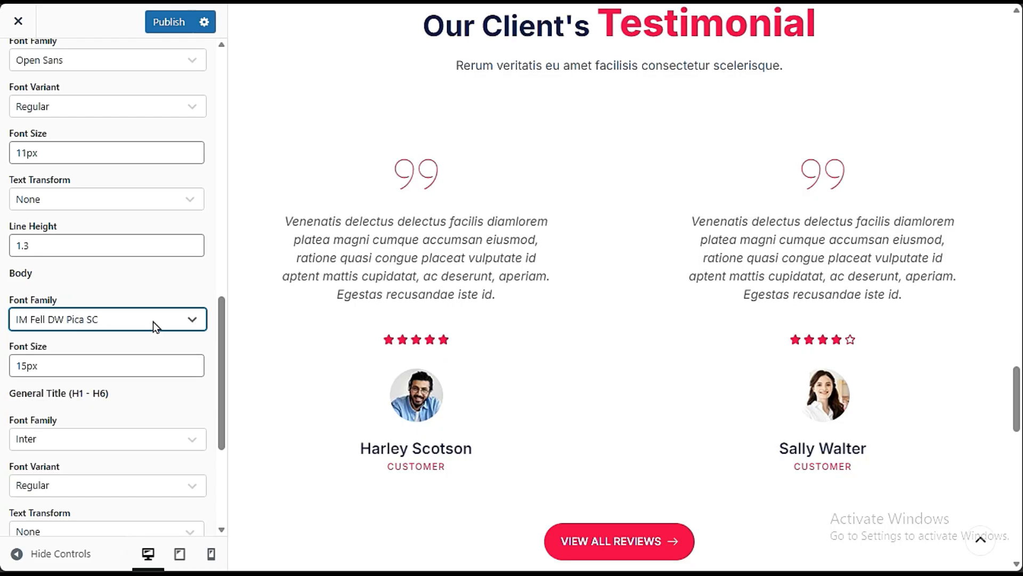
- Try further Body font families, including Homemade Apple and Harmattan
left_click(153, 321)
left_click(146, 363)
left_click(85, 322)
left_click(87, 350)
left_click(115, 322)
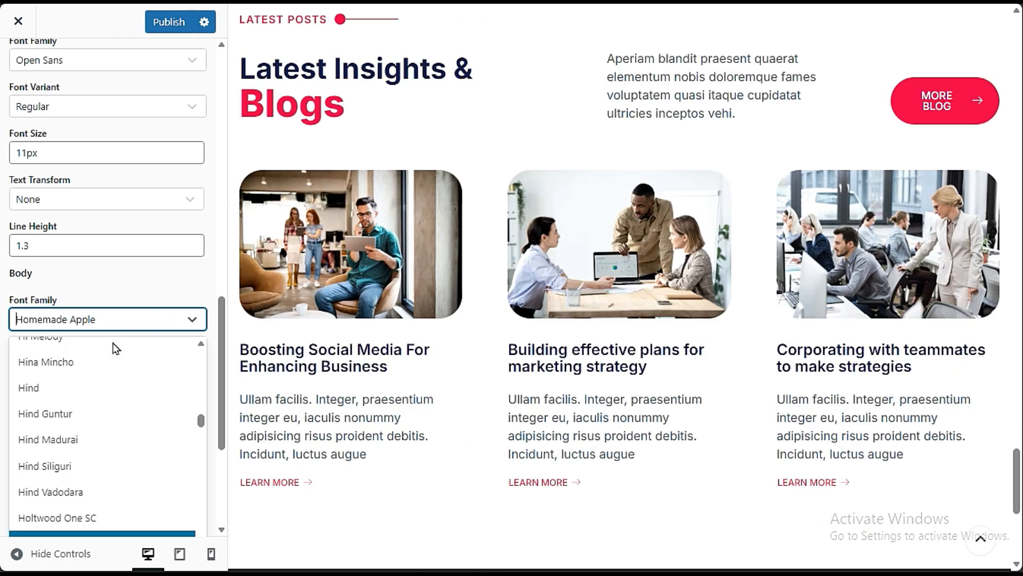
left_click(116, 360)
left_click(120, 322)
left_click(110, 365)
- Set the Body font family to Default
left_click(107, 318)
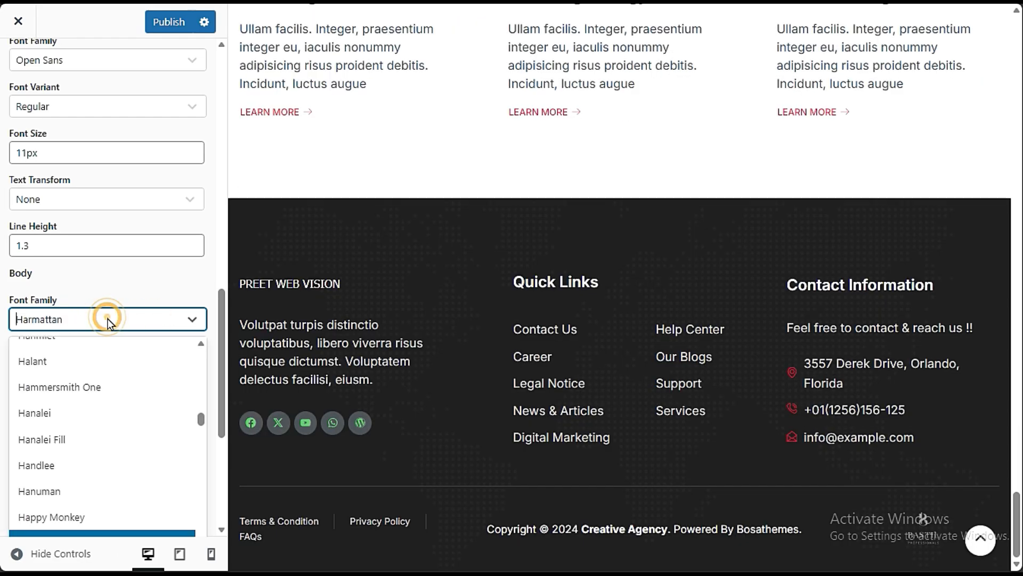
left_click(109, 315)
left_click(113, 316)
scroll(133, 375, "up", 20)
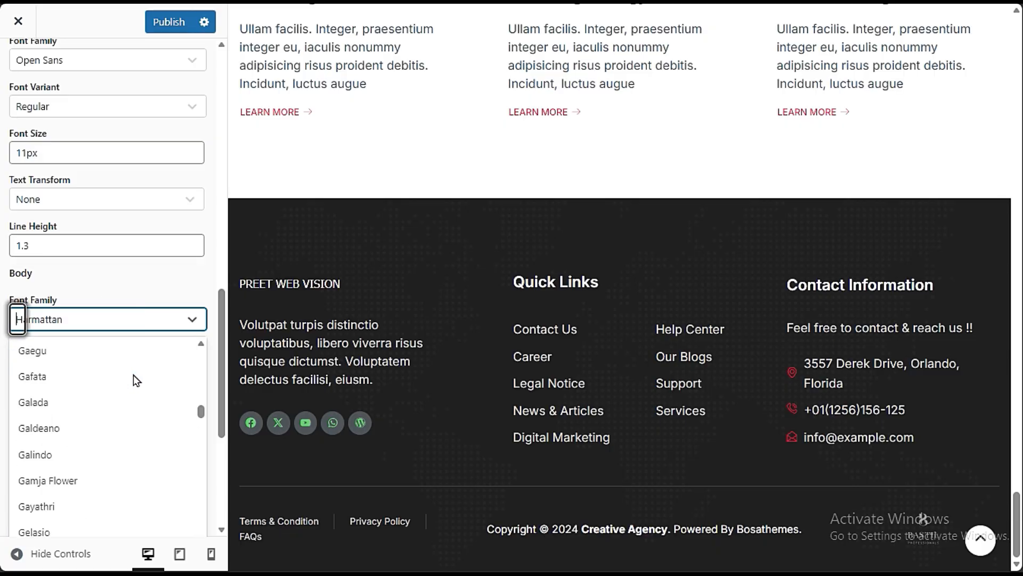
left_click_drag(200, 414, 184, 321)
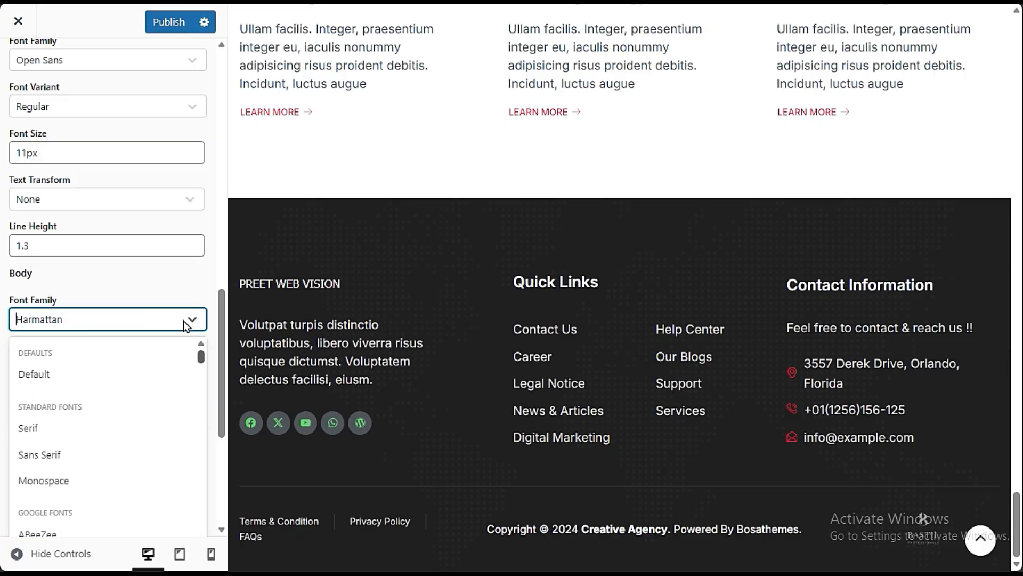
left_click(94, 374)
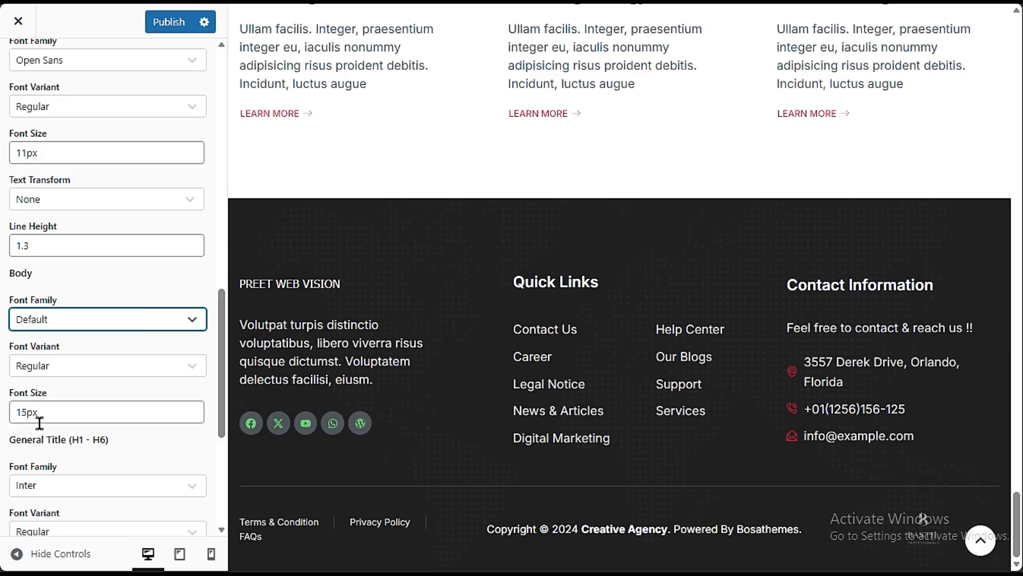
- Set the Body font size to 16px
scroll(42, 432, "down", 5)
scroll(50, 446, "up", 3)
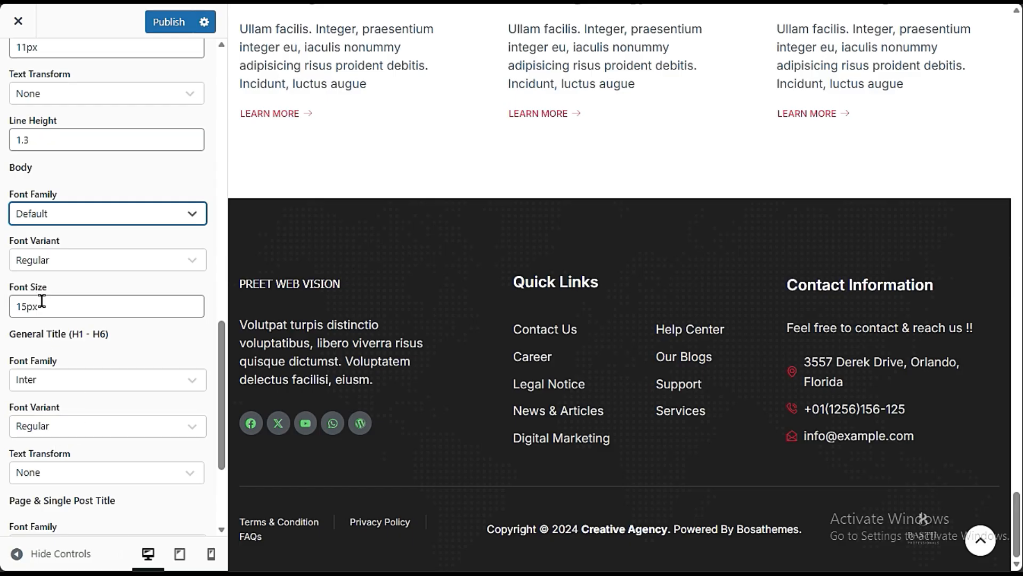
left_click_drag(27, 306, 22, 307)
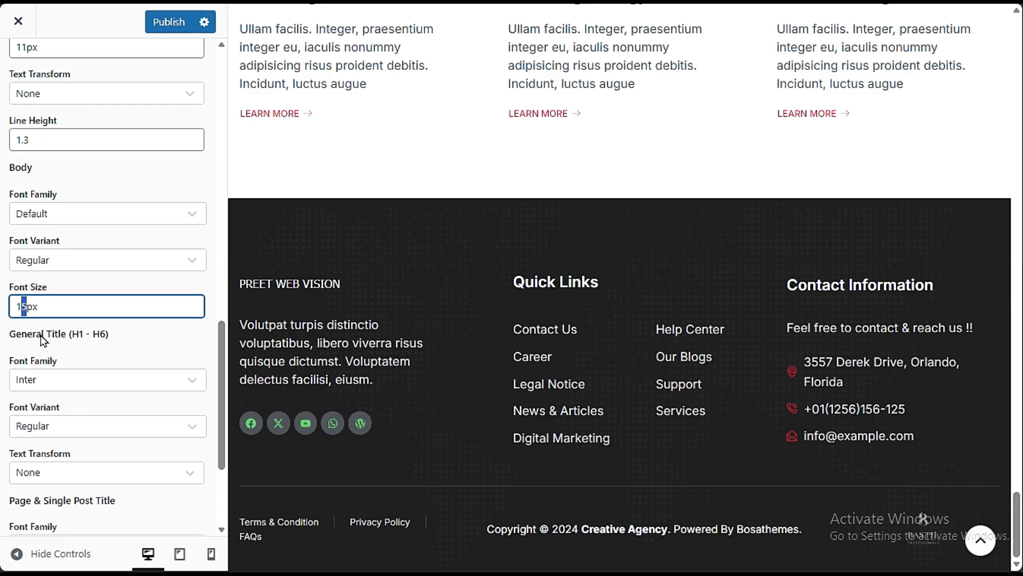
type("6")
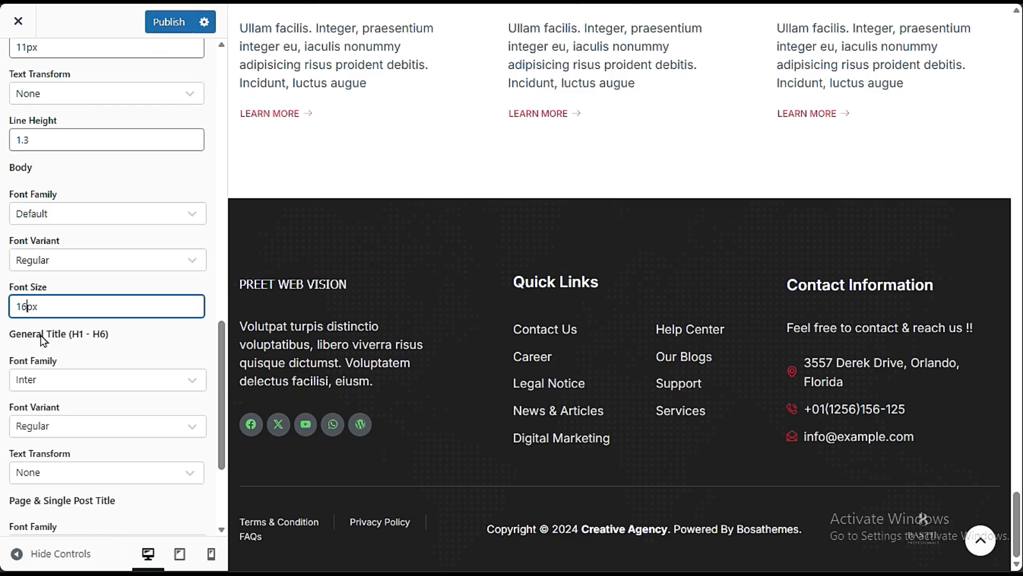
left_click(40, 335)
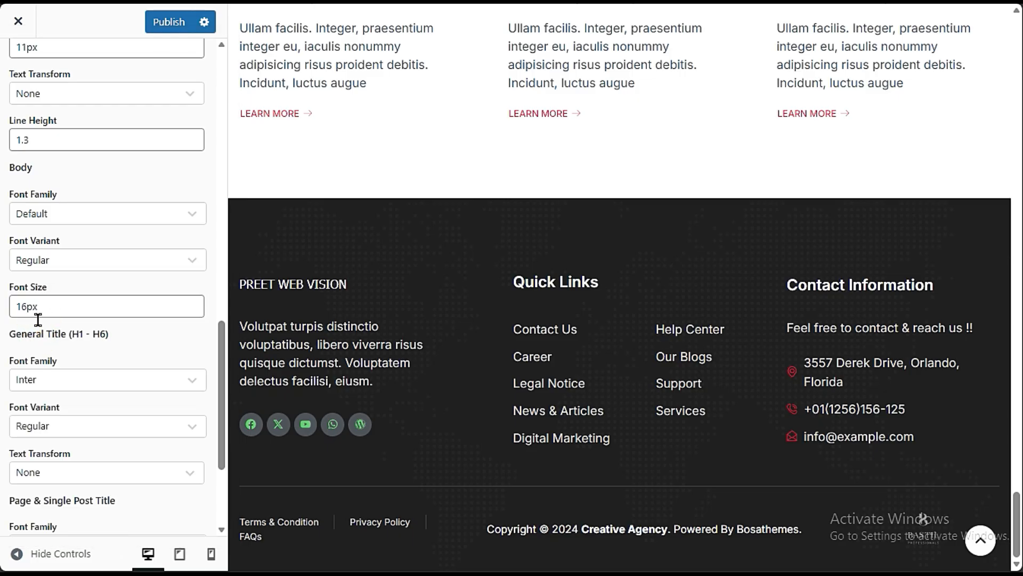
- Review the remaining typography settings and publish the typography changes
scroll(114, 362, "down", 3)
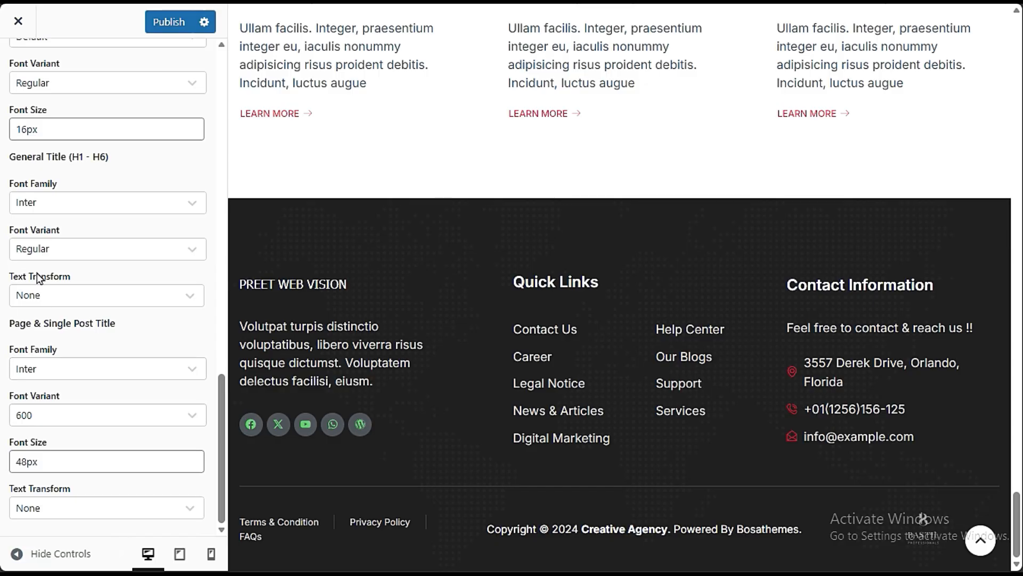
scroll(96, 299, "up", 10)
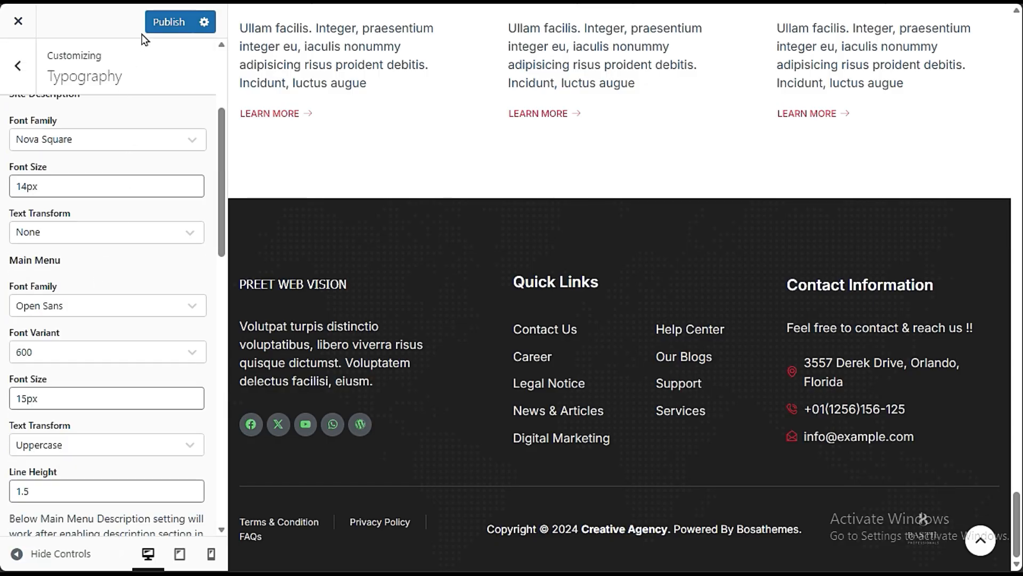
left_click(155, 23)
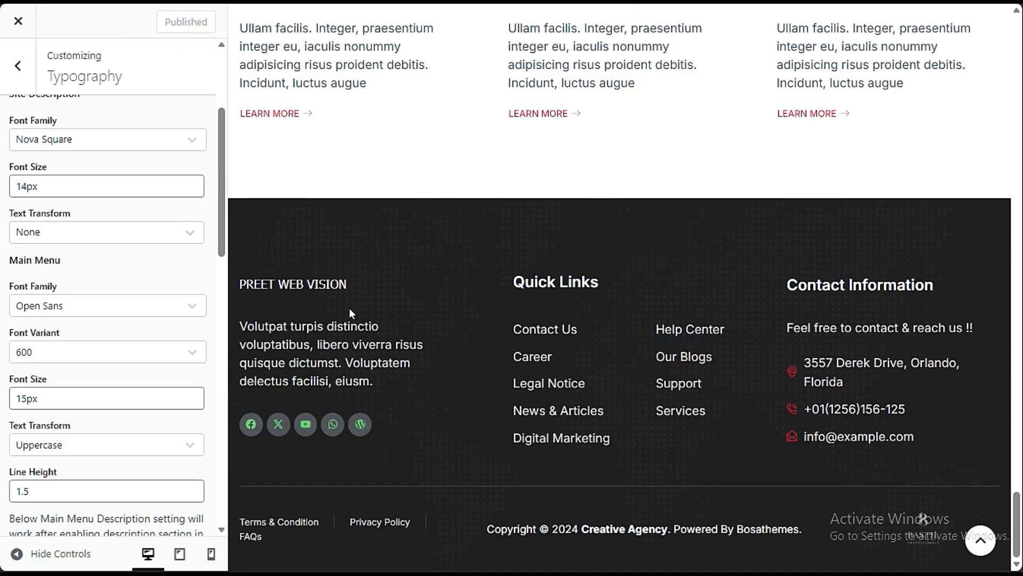
scroll(342, 308, "up", 20)
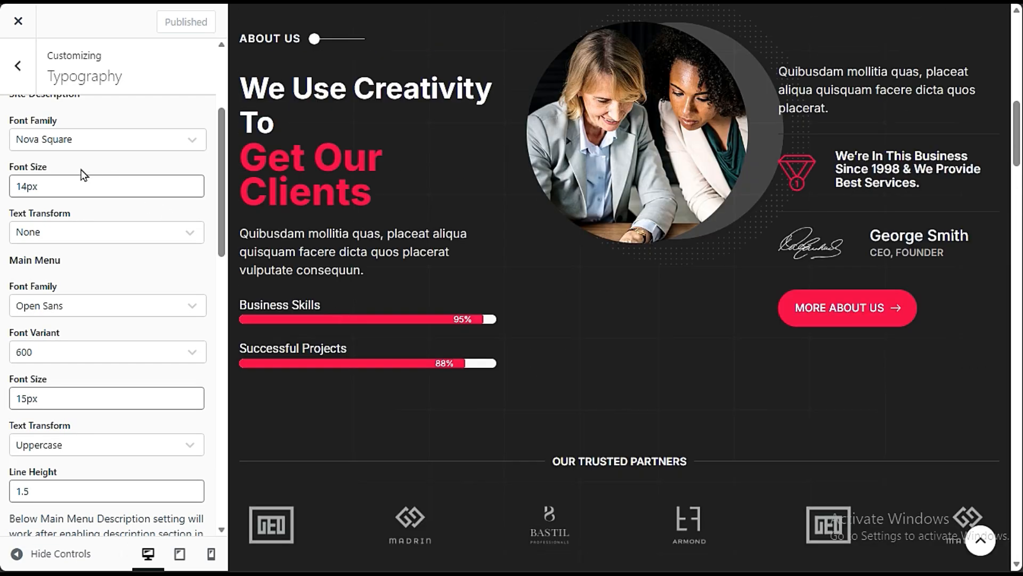
- Open the Social Media elements settings and disable the social icons from the header
scroll(83, 174, "up", 4)
left_click(17, 64)
scroll(79, 421, "down", 4)
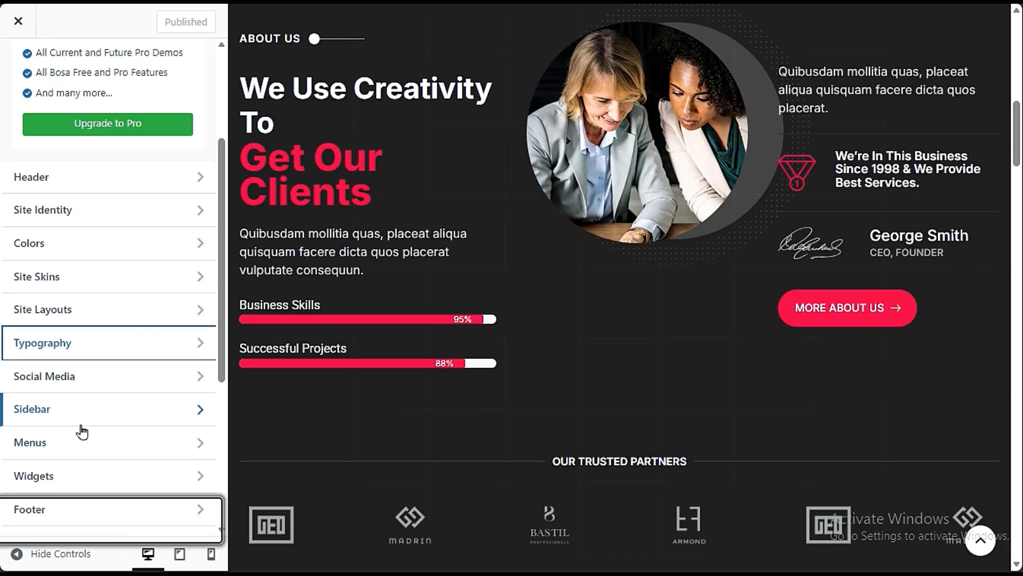
left_click(104, 377)
left_click(83, 121)
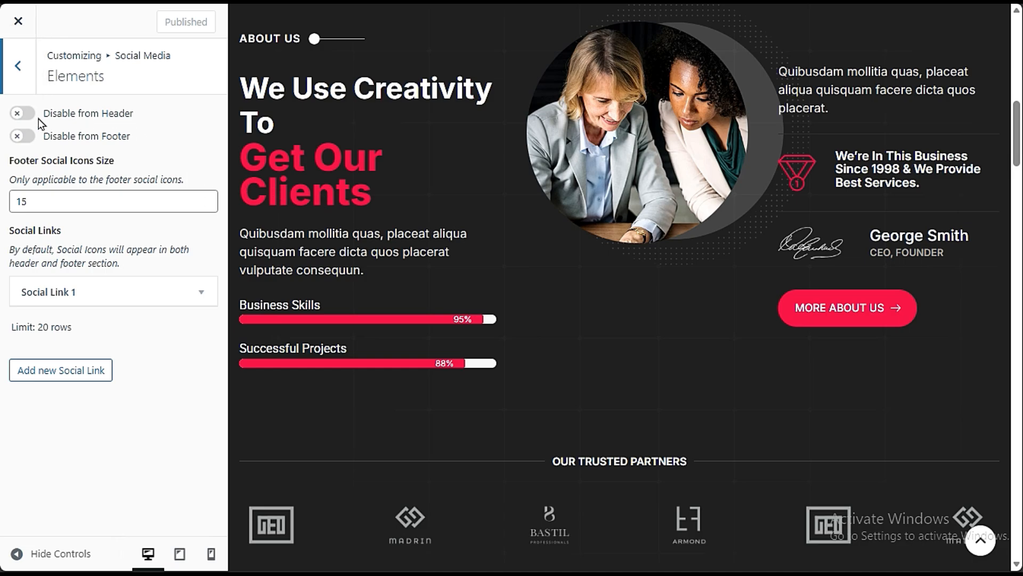
left_click(21, 115)
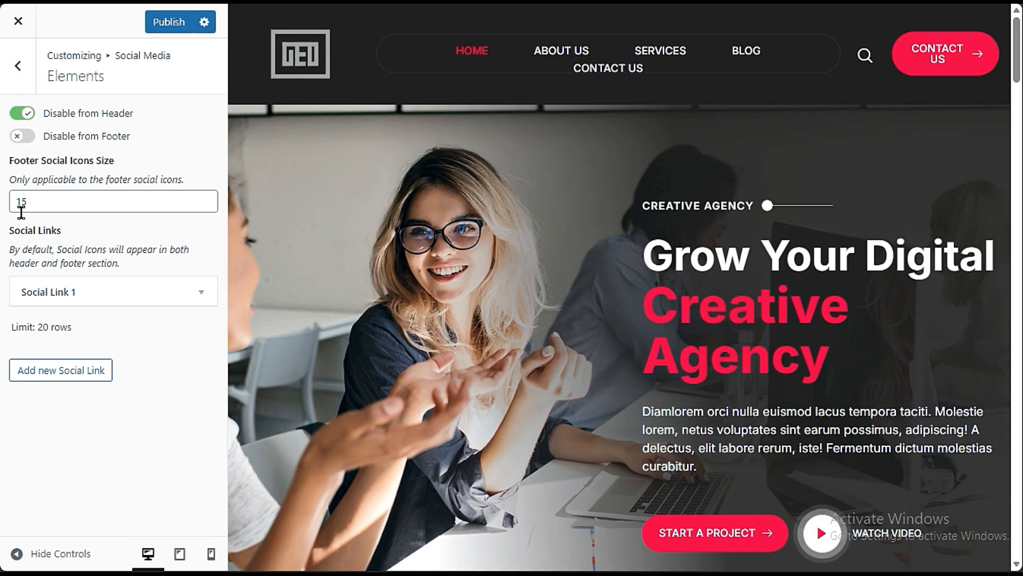
- Re-enable the social icons in the header and disable them from the footer
left_click(29, 114)
scroll(443, 371, "down", 15)
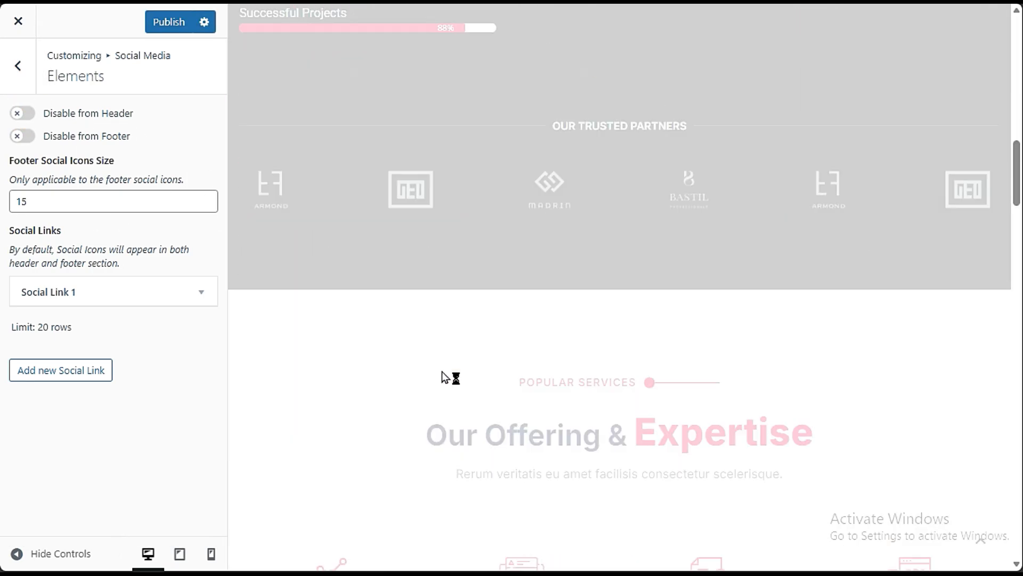
scroll(441, 390, "down", 10)
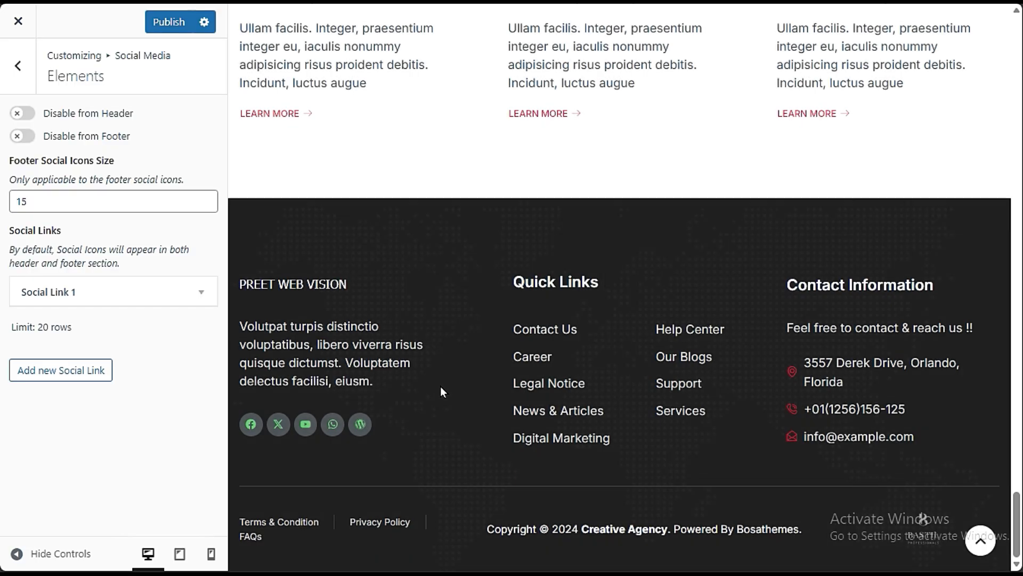
left_click(27, 136)
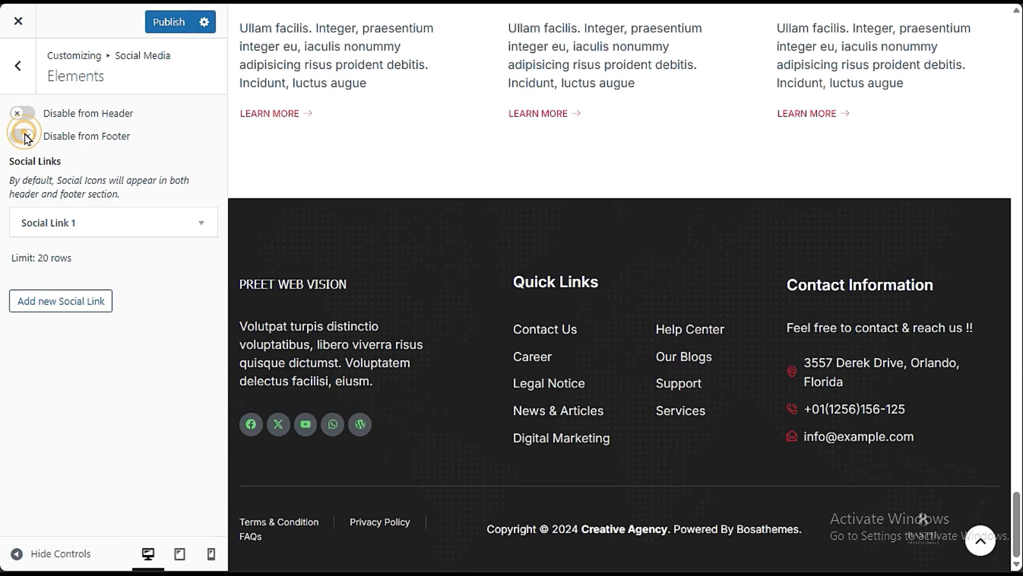
left_click(17, 65)
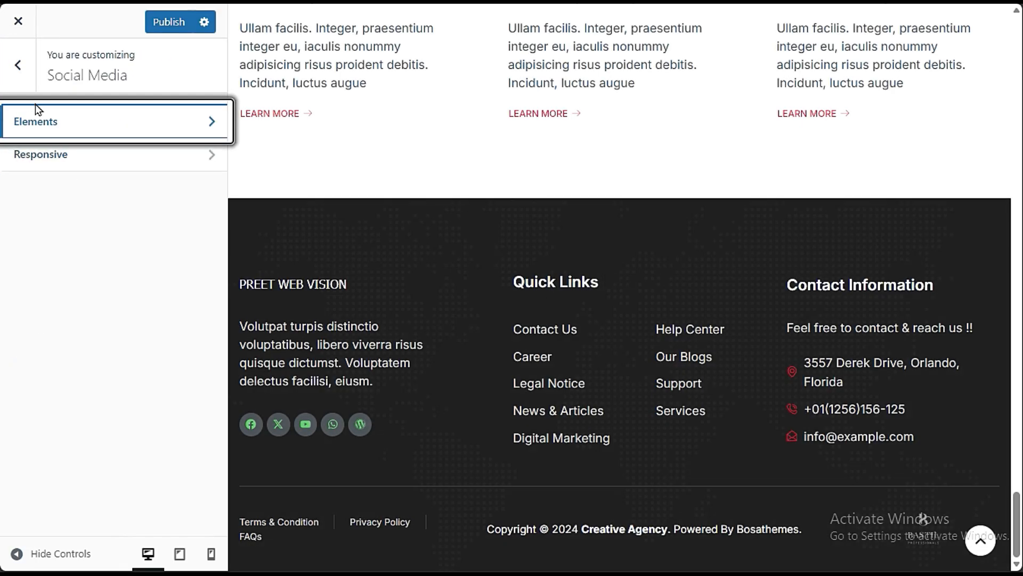
- Disable the footer social icons in the Social Media responsive settings for tablet and mobile devices
left_click(44, 153)
left_click(22, 194)
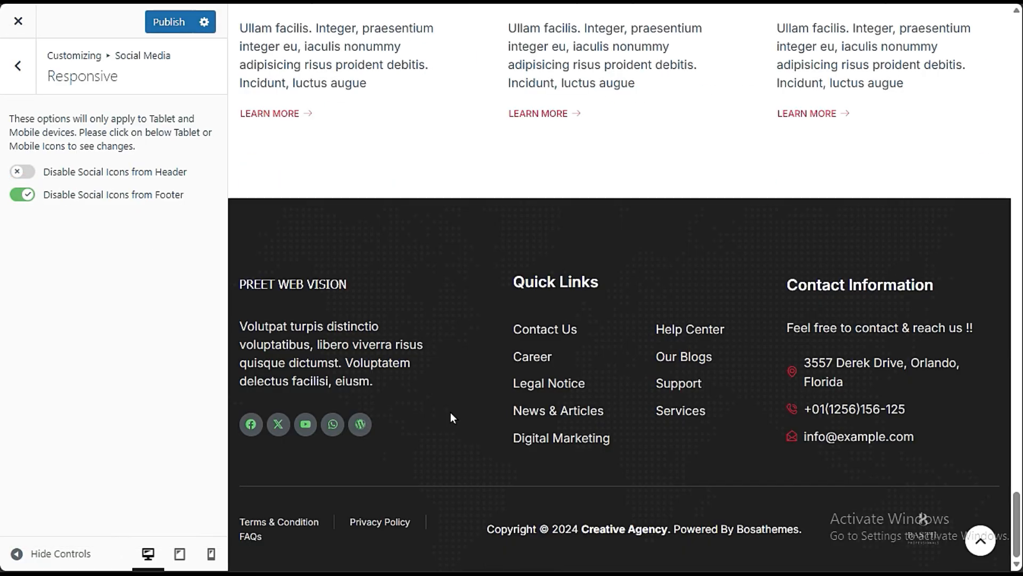
scroll(450, 412, "up", 10)
scroll(452, 416, "down", 10)
left_click(17, 65)
left_click(24, 65)
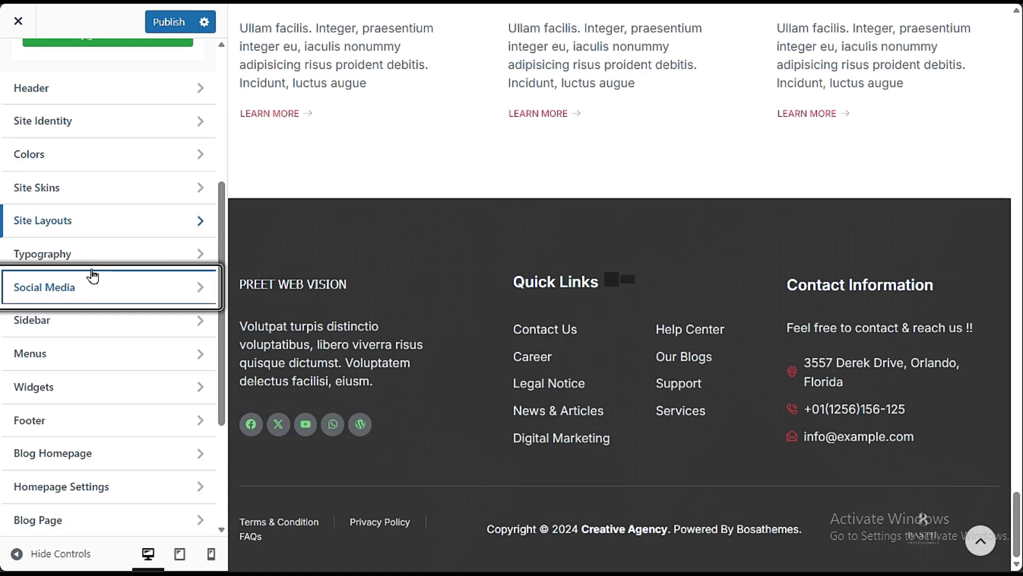
- Examine the Blog Homepage sections, the Boosting Social Media For Enhancing Business post preview and the Banner / Post Slider options
scroll(159, 384, "down", 3)
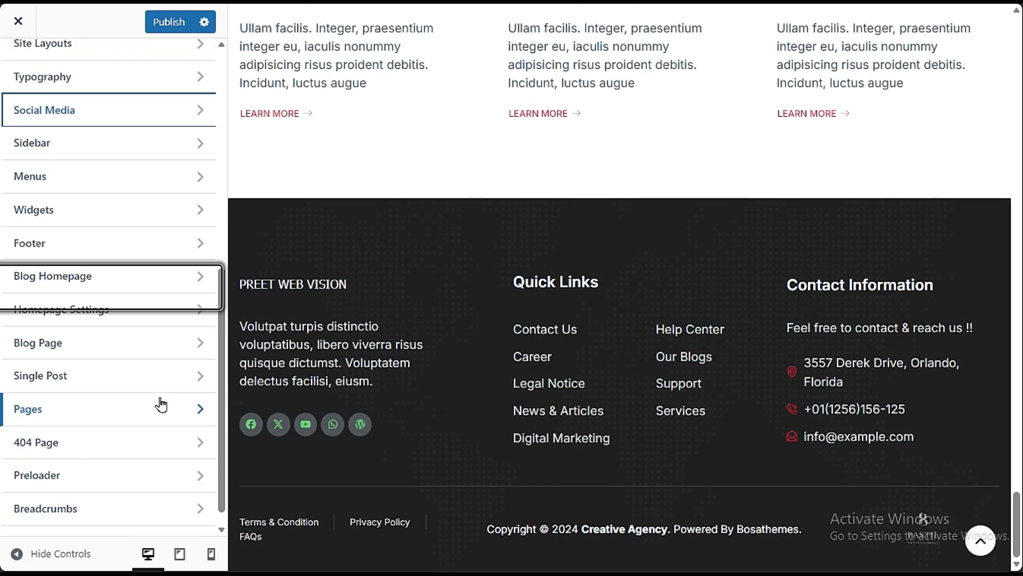
left_click(129, 274)
scroll(615, 400, "up", 12)
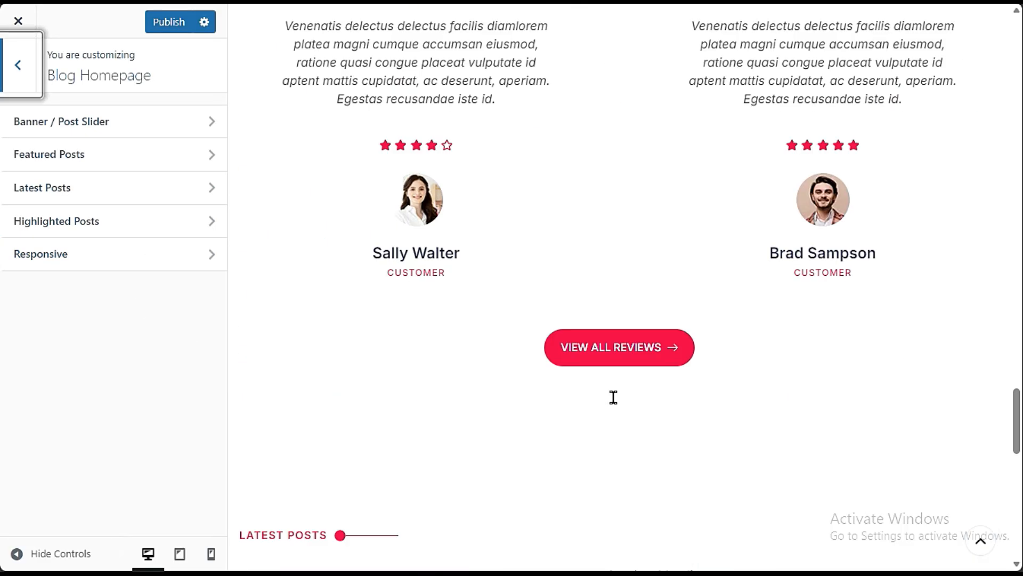
scroll(613, 399, "down", 7)
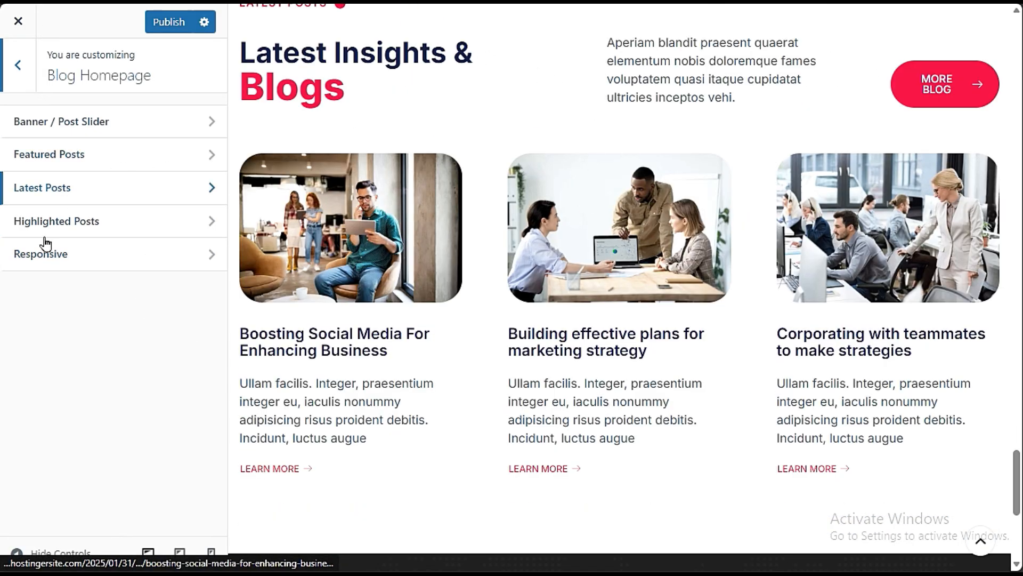
scroll(869, 260, "up", 3)
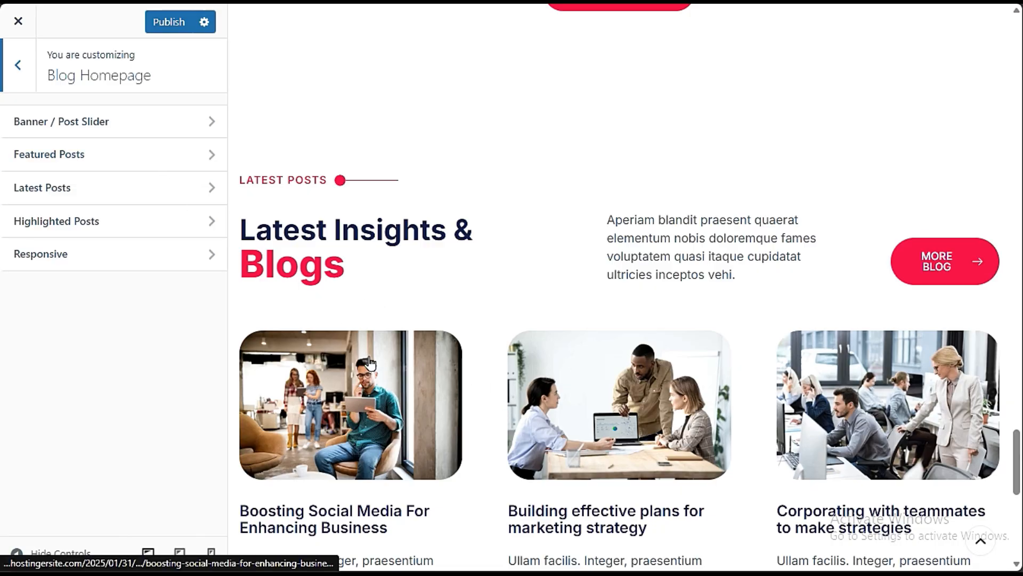
left_click(397, 504)
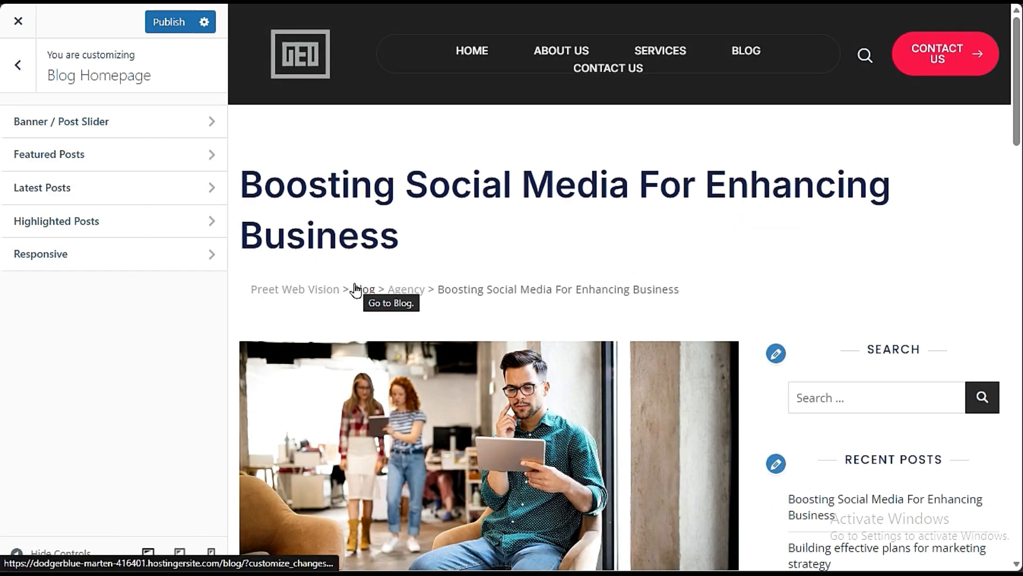
left_click(110, 124)
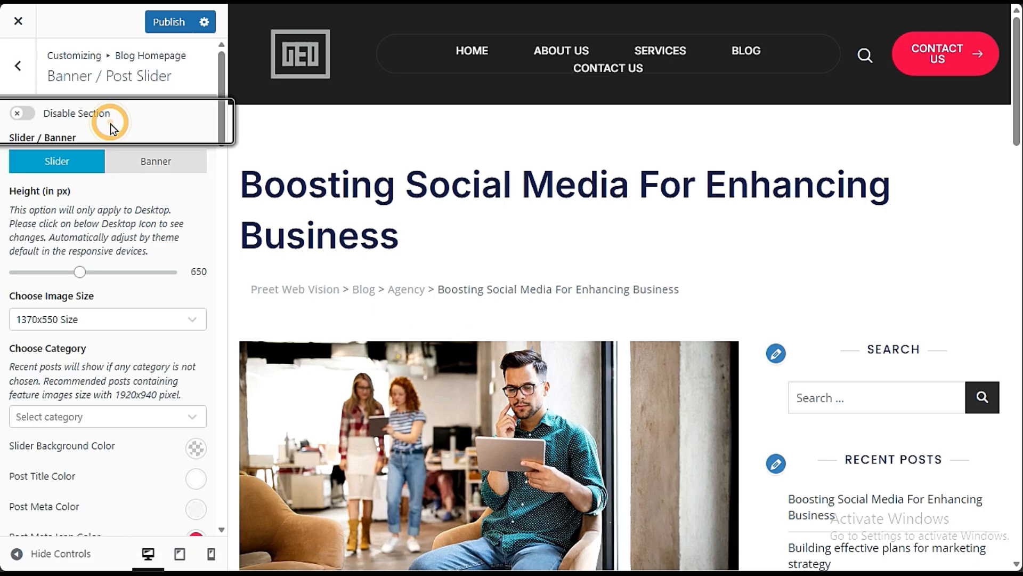
left_click(17, 66)
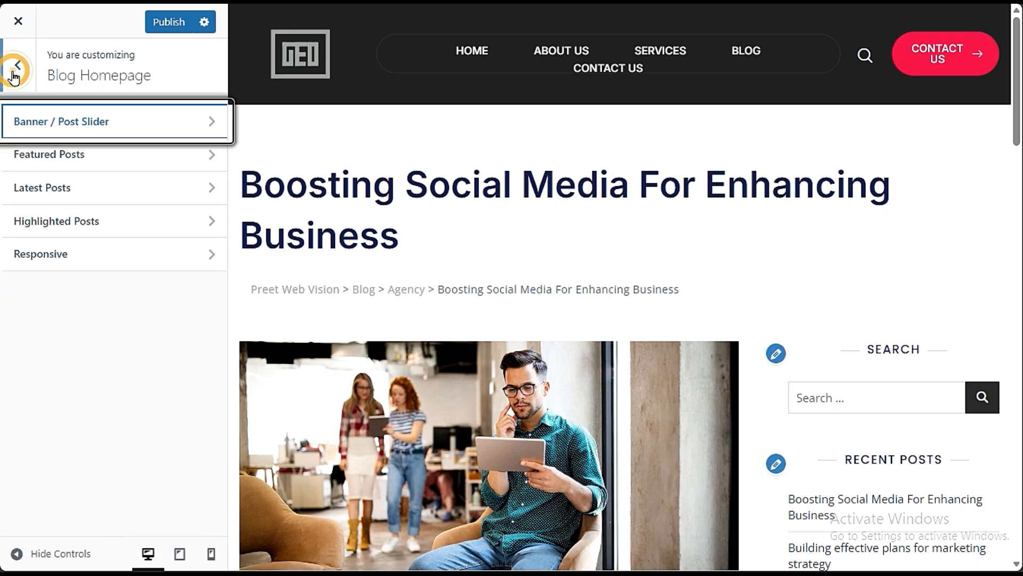
left_click(15, 72)
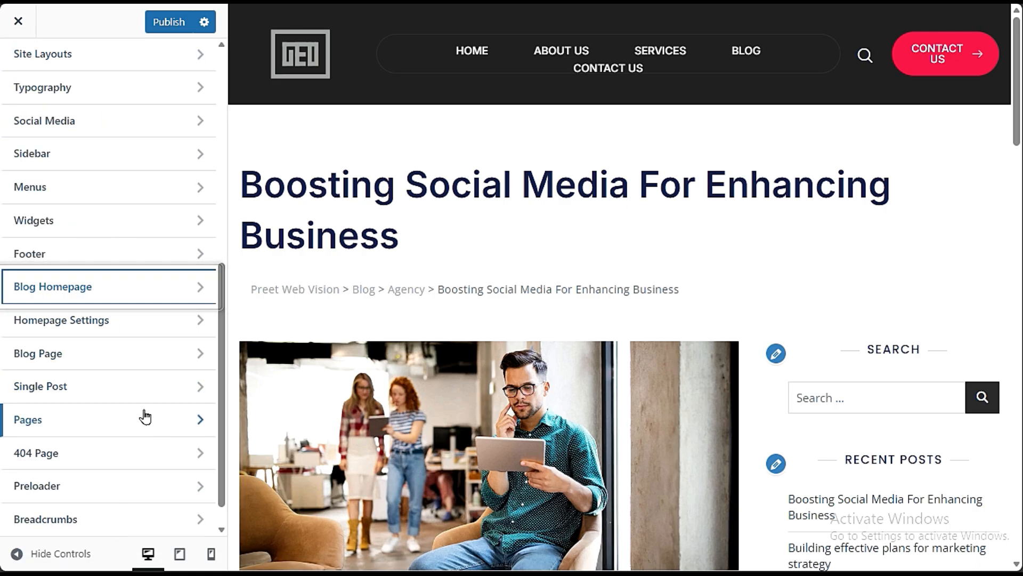
- Compare the Blog Page post layouts, choose the grid layout and preview it on the site's Blog page
left_click(88, 354)
left_click(104, 124)
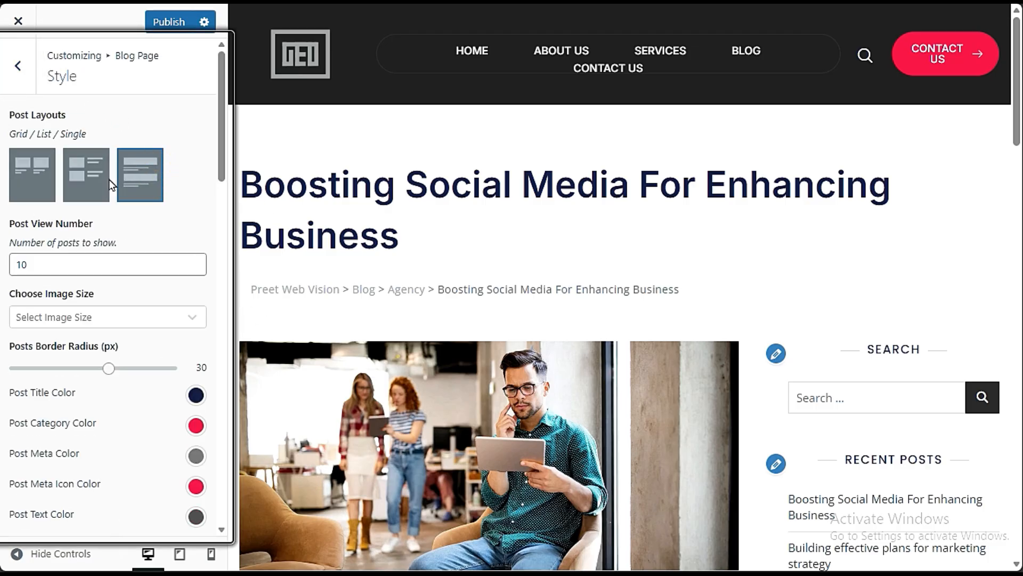
left_click(97, 179)
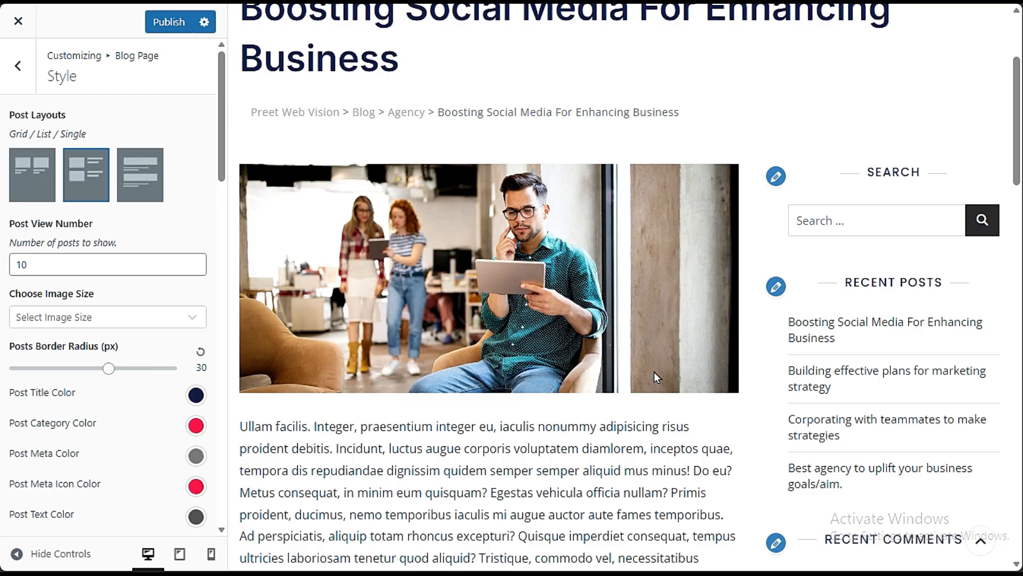
scroll(44, 417, "down", 12)
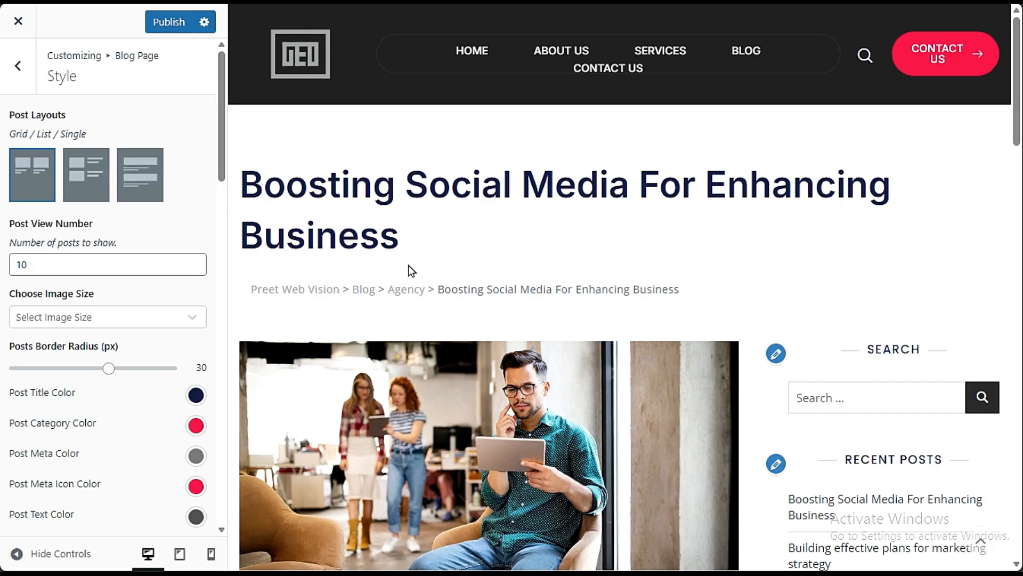
left_click(736, 44)
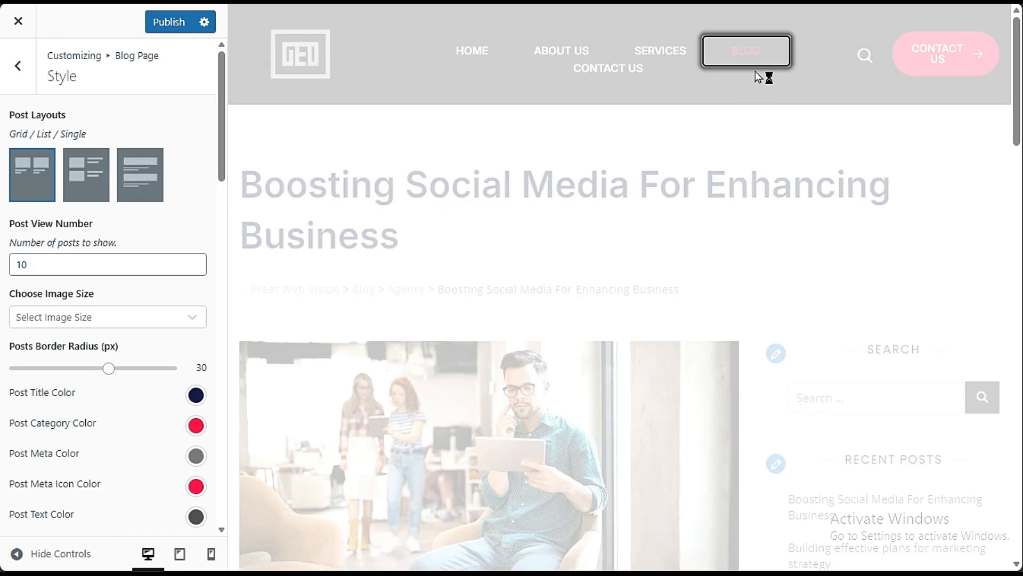
scroll(553, 320, "down", 10)
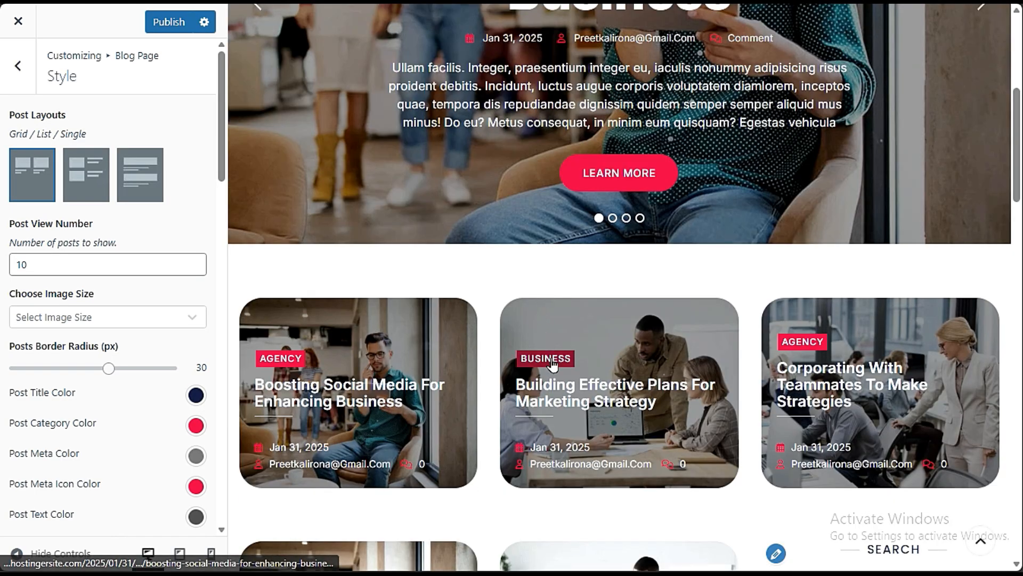
left_click(83, 184)
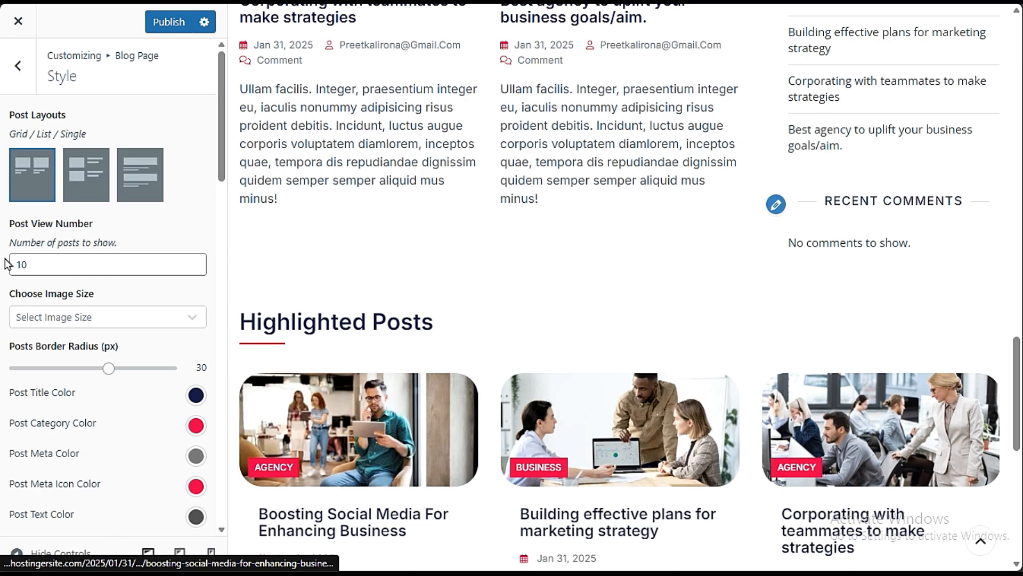
- Set the blog post image size to Full Size and the posts border radius to 43 px
left_click(133, 322)
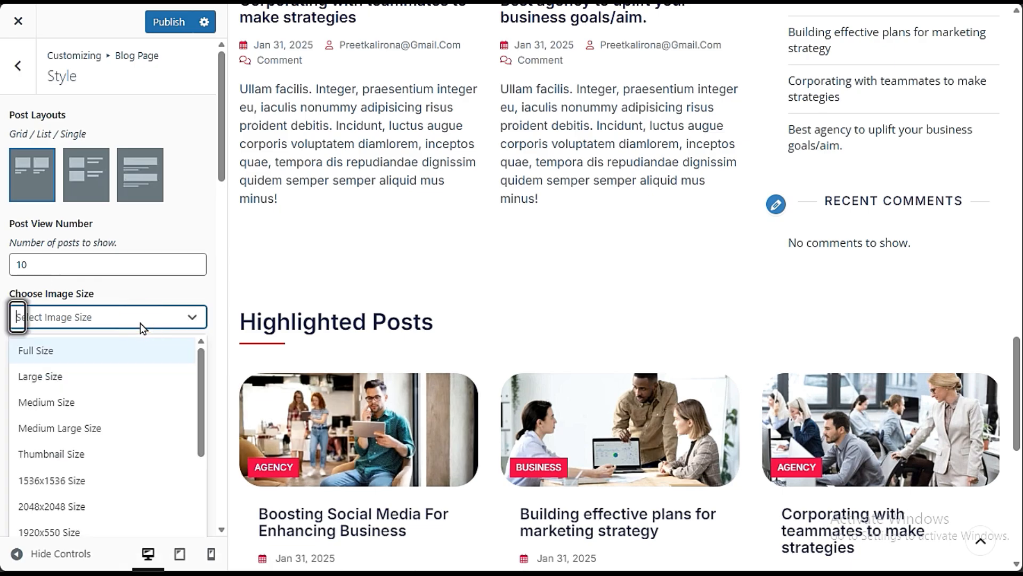
left_click(124, 348)
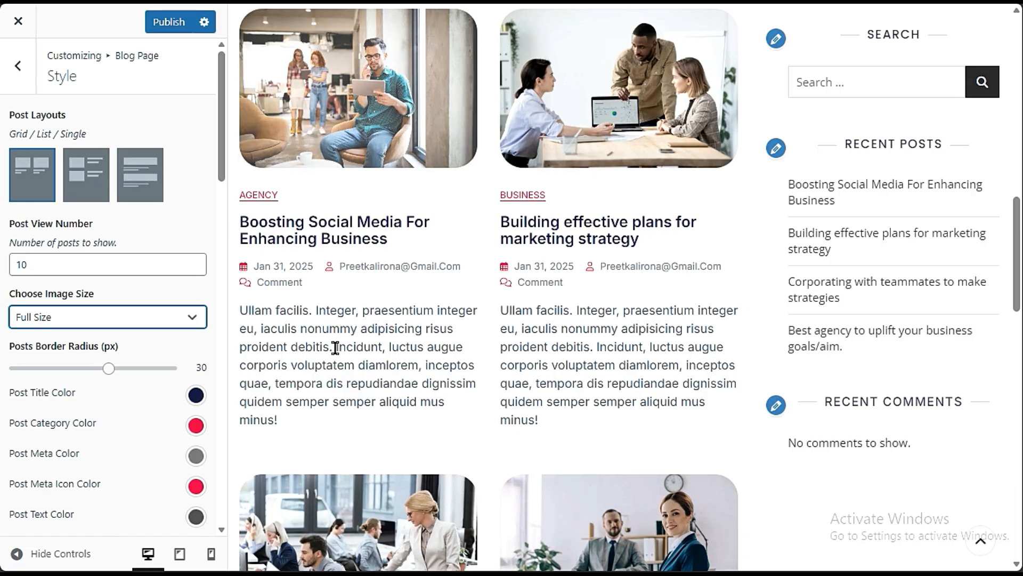
scroll(73, 205, "down", 3)
left_click_drag(109, 198, 150, 214)
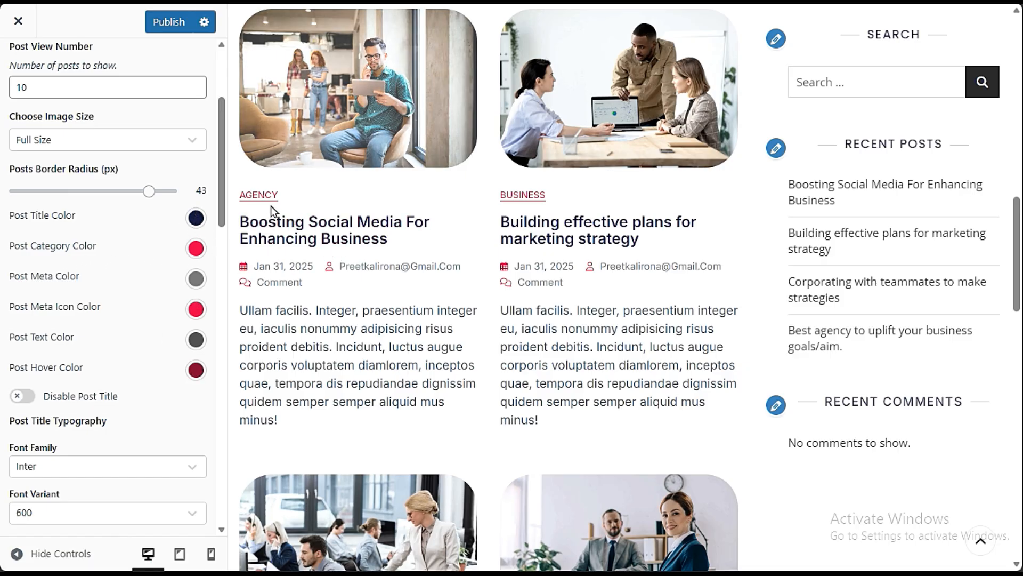
- Set the Post Category Color to the preset blue #1e73be
left_click(190, 251)
left_click(162, 288)
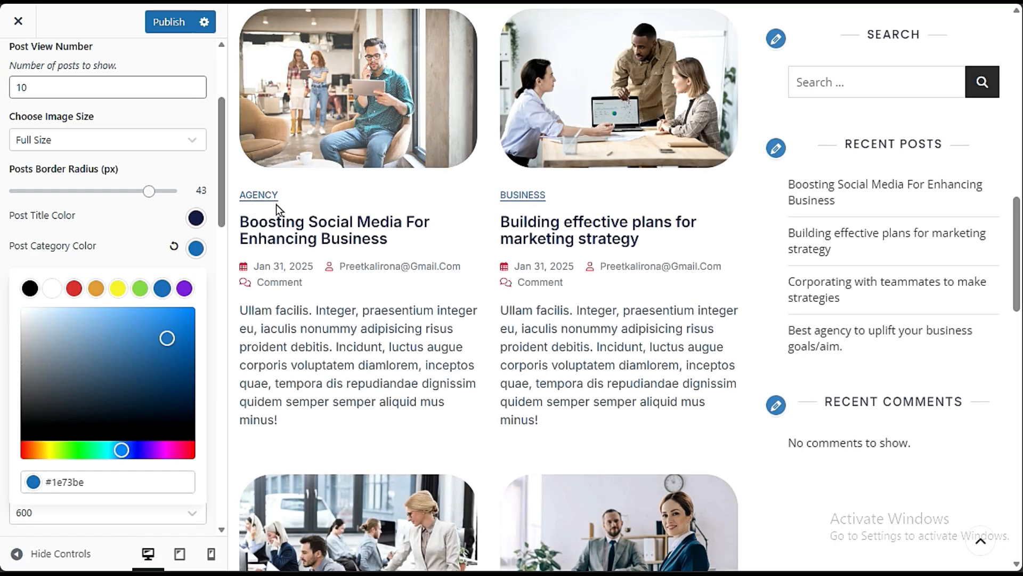
left_click(118, 246)
- Disable the category, author and comments link on the Blog page posts
scroll(132, 421, "down", 3)
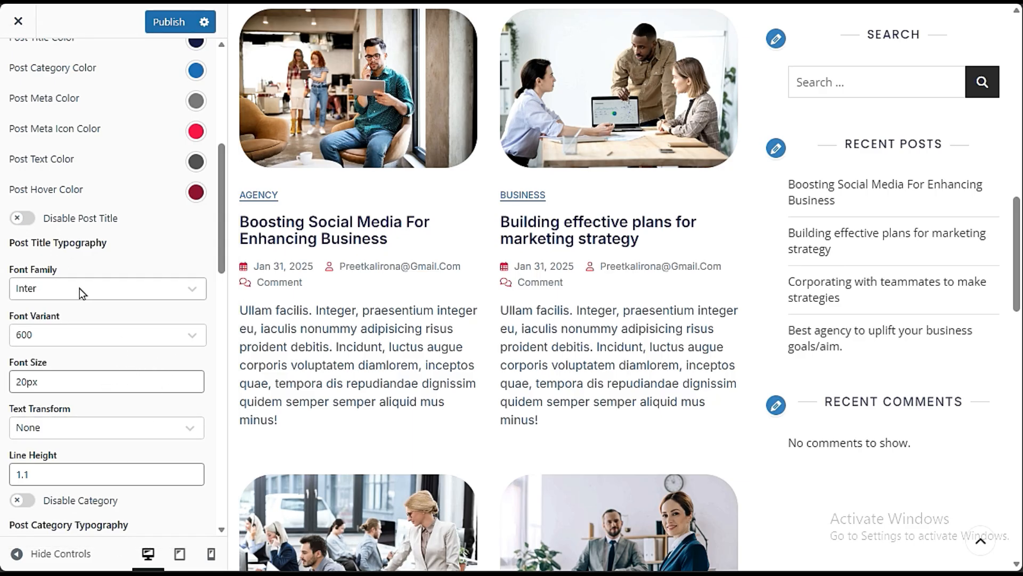
scroll(136, 425, "down", 6)
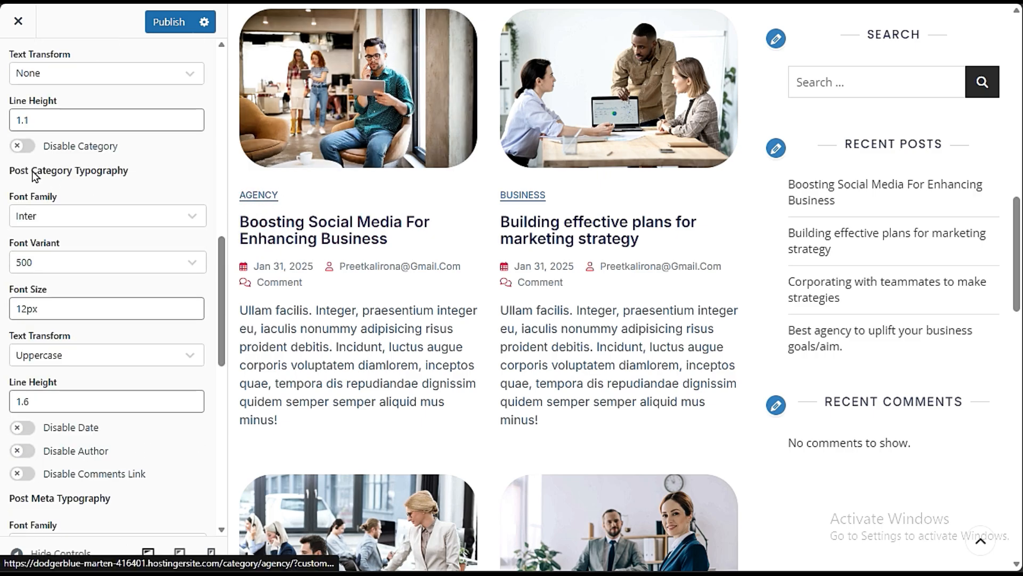
left_click(23, 147)
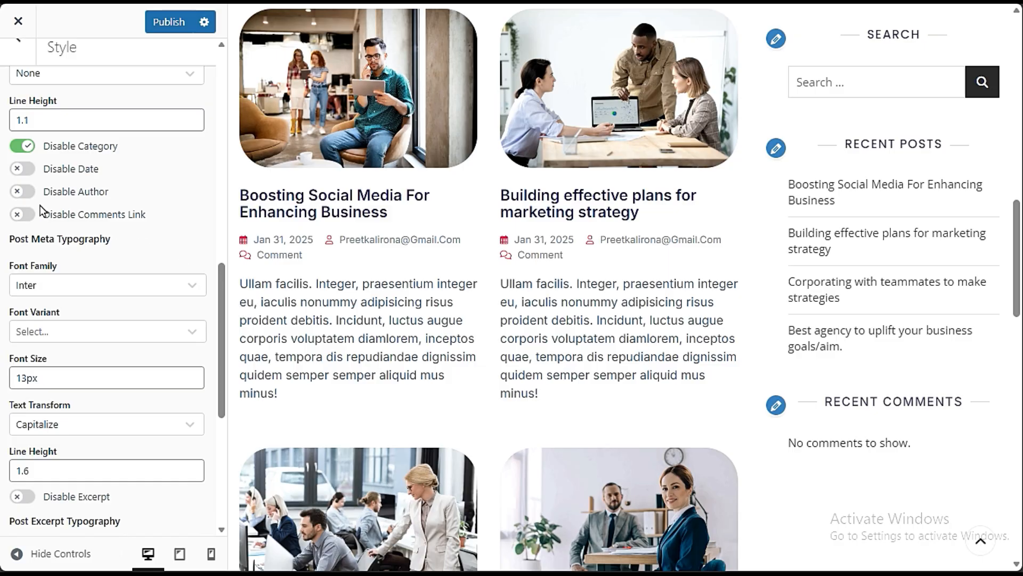
left_click(23, 193)
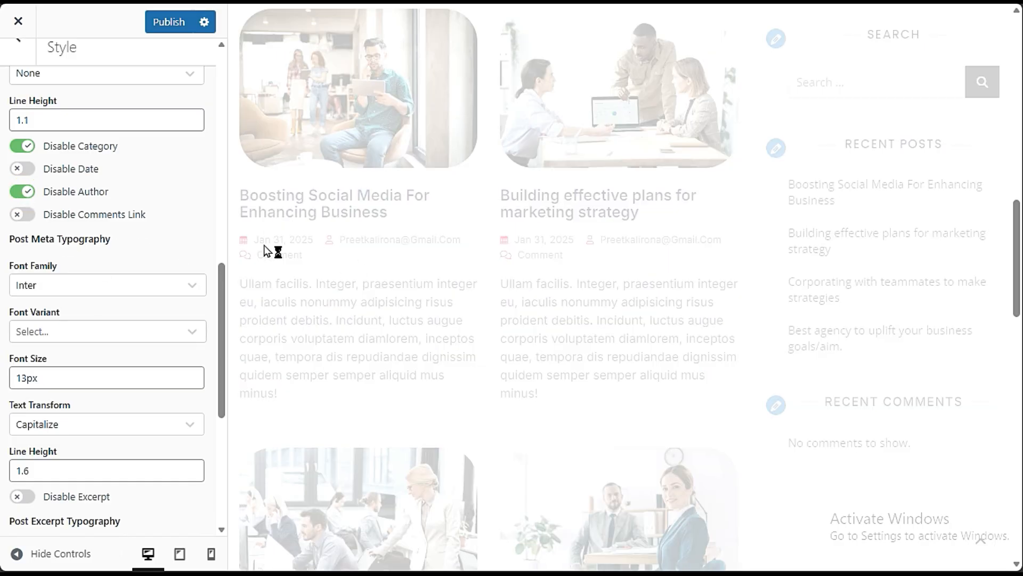
left_click(20, 215)
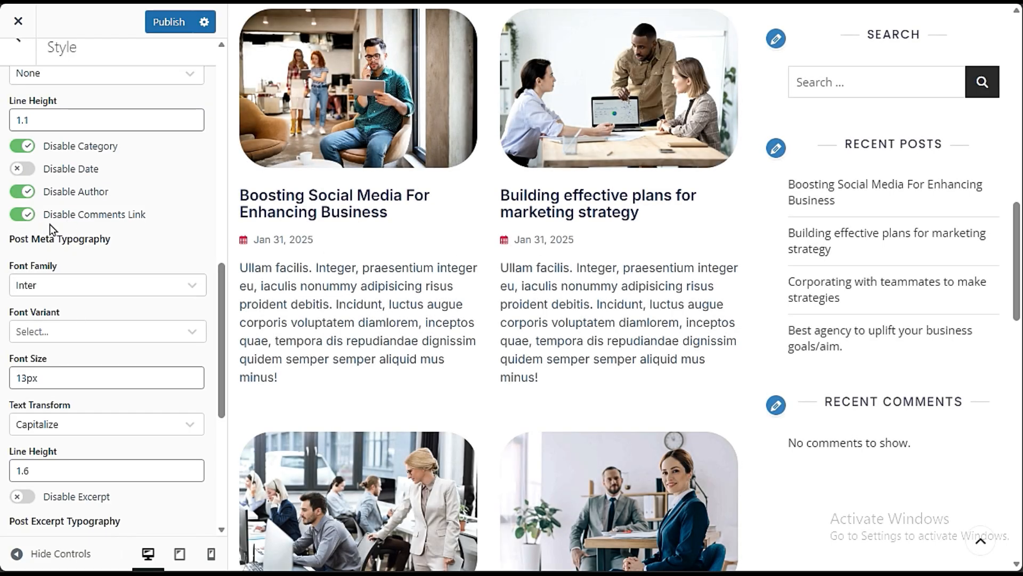
- Review the remaining Blog Page style settings and publish the changes
scroll(132, 429, "down", 3)
scroll(448, 292, "up", 12)
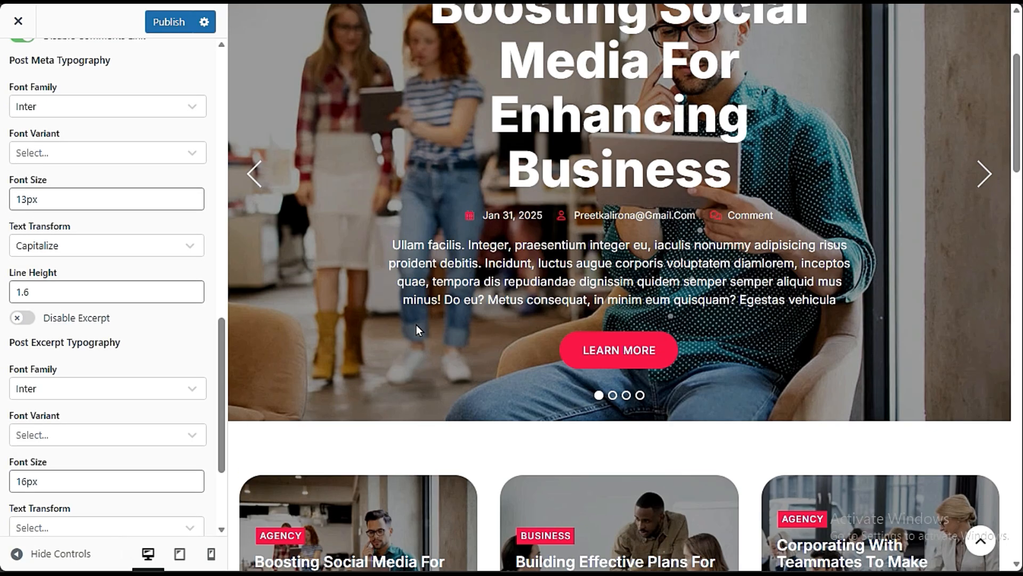
scroll(415, 326, "down", 9)
scroll(140, 328, "down", 3)
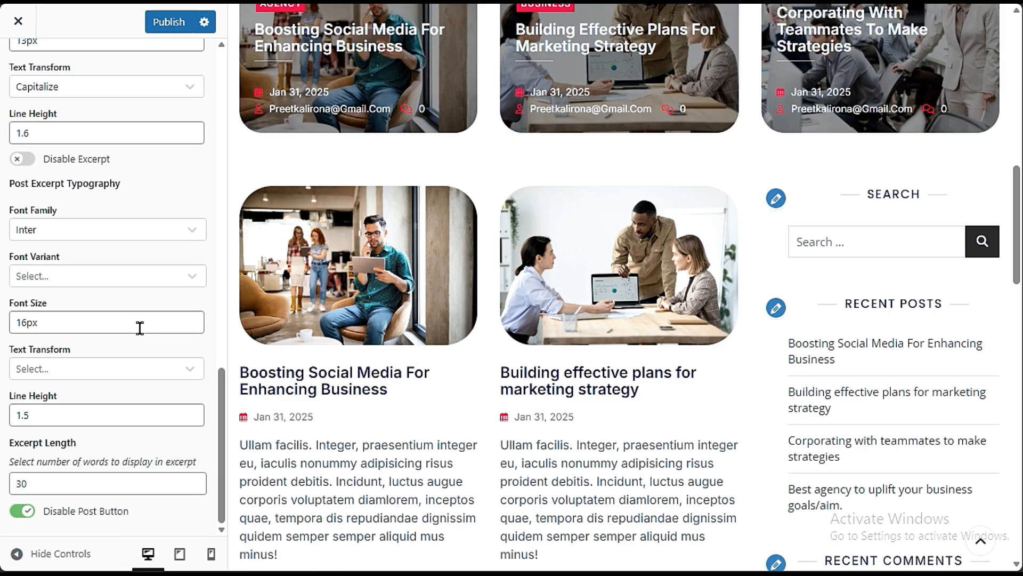
scroll(106, 437, "up", 20)
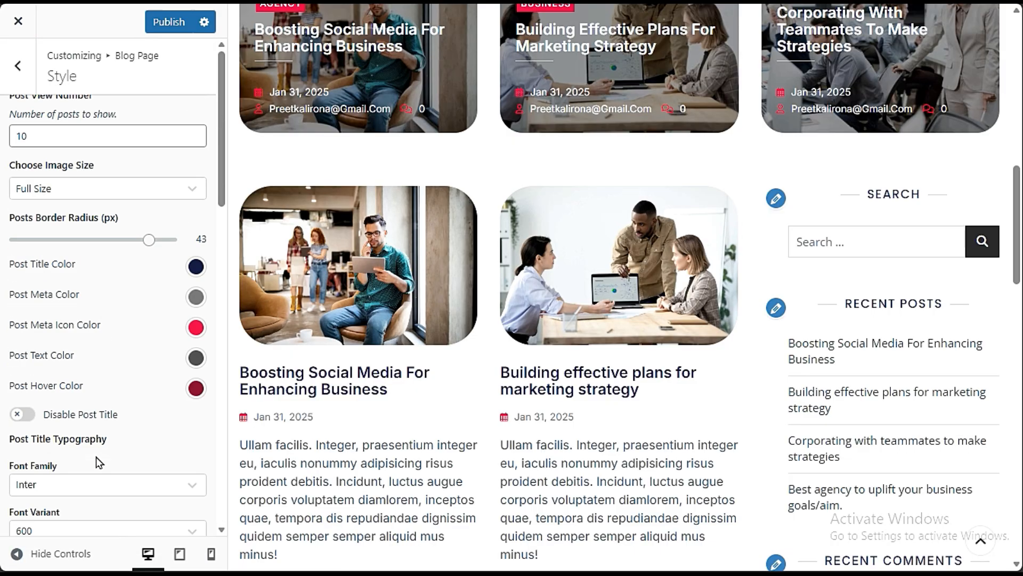
left_click(169, 21)
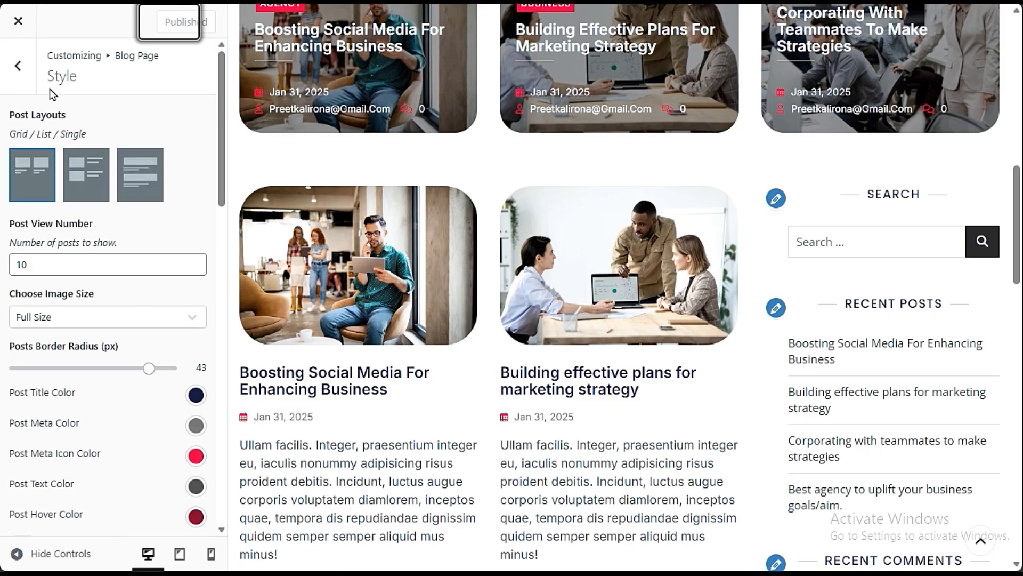
- Examine the Blog Page Elements settings, including the Blog Archive Pages Title options
left_click(18, 69)
left_click(50, 160)
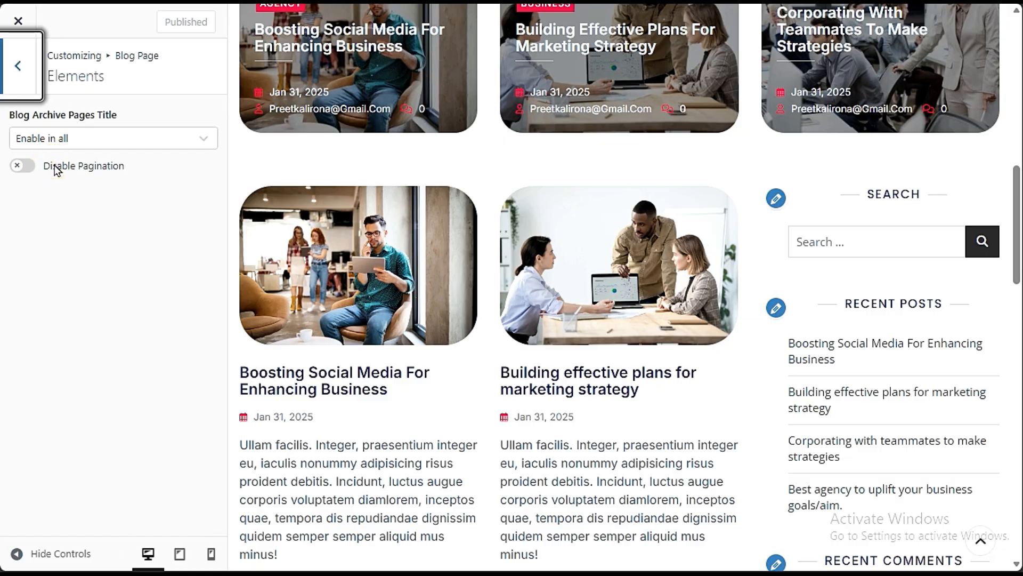
left_click(110, 142)
left_click(107, 133)
left_click(25, 66)
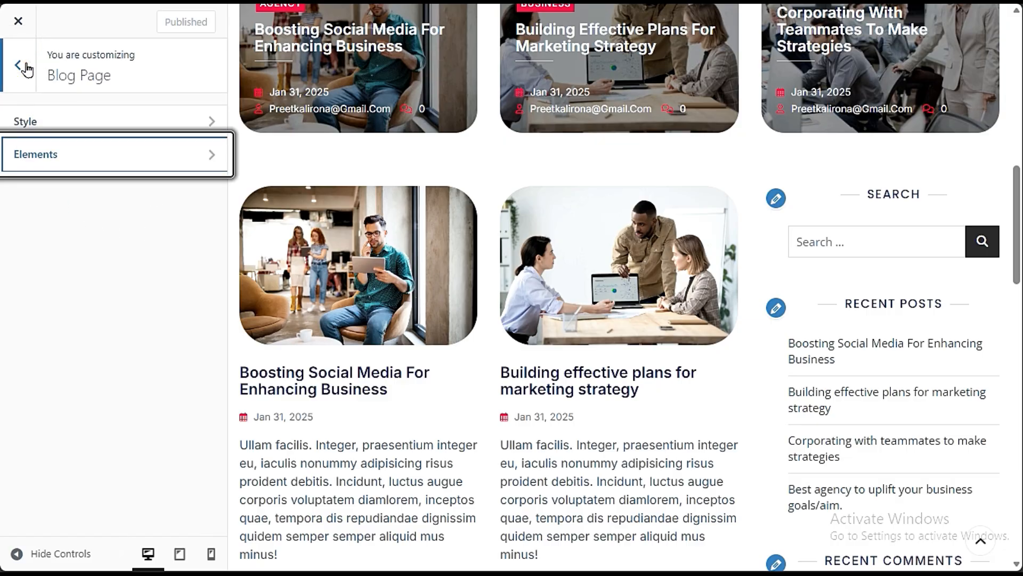
- In the Single Post settings, disable the category, tag links and author, checking them on the "Boosting Social Media For Enhancing Business" post
left_click(25, 65)
left_click(160, 357)
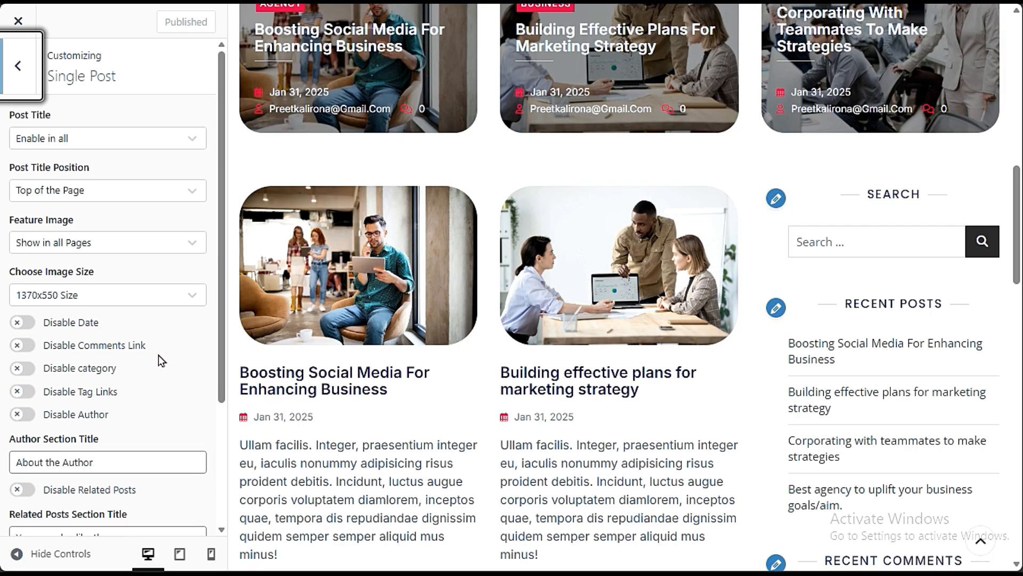
left_click(346, 390)
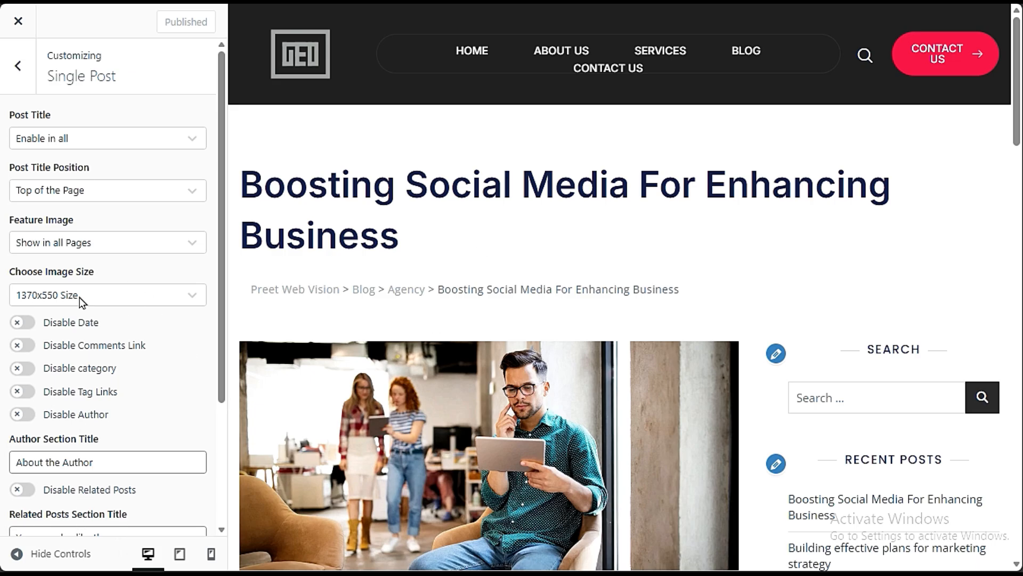
scroll(311, 416, "down", 10)
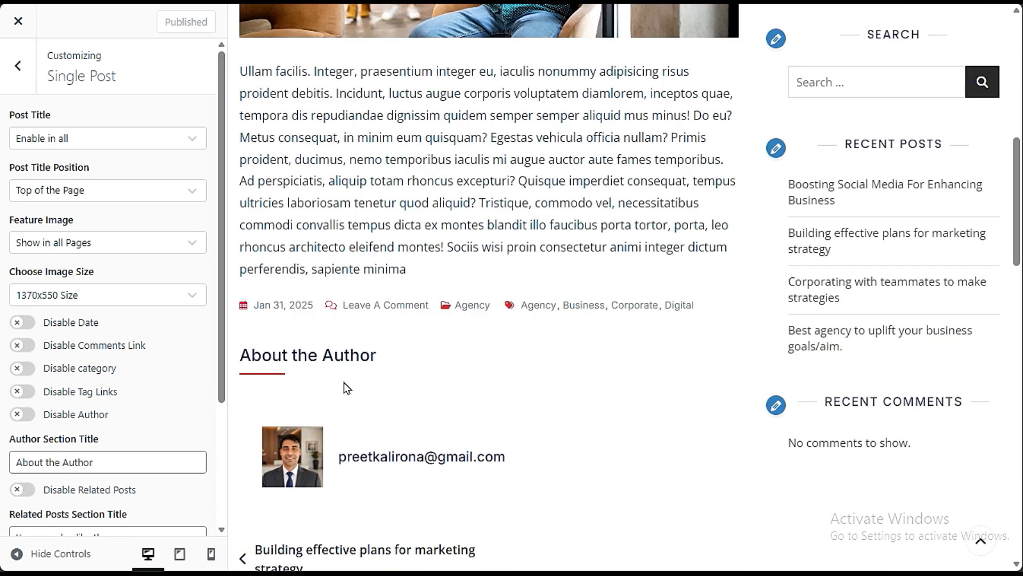
left_click(21, 368)
left_click(22, 414)
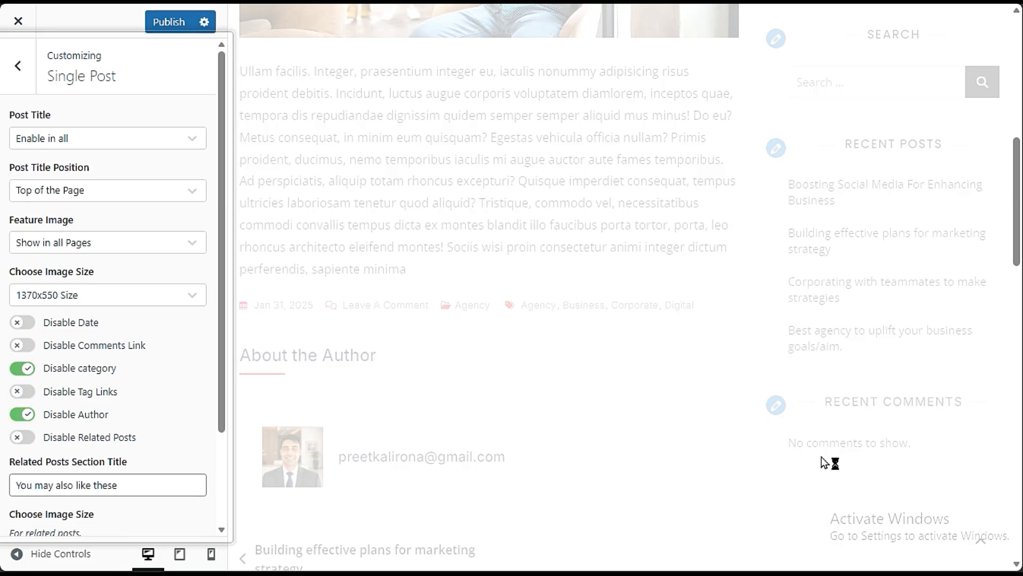
left_click(22, 391)
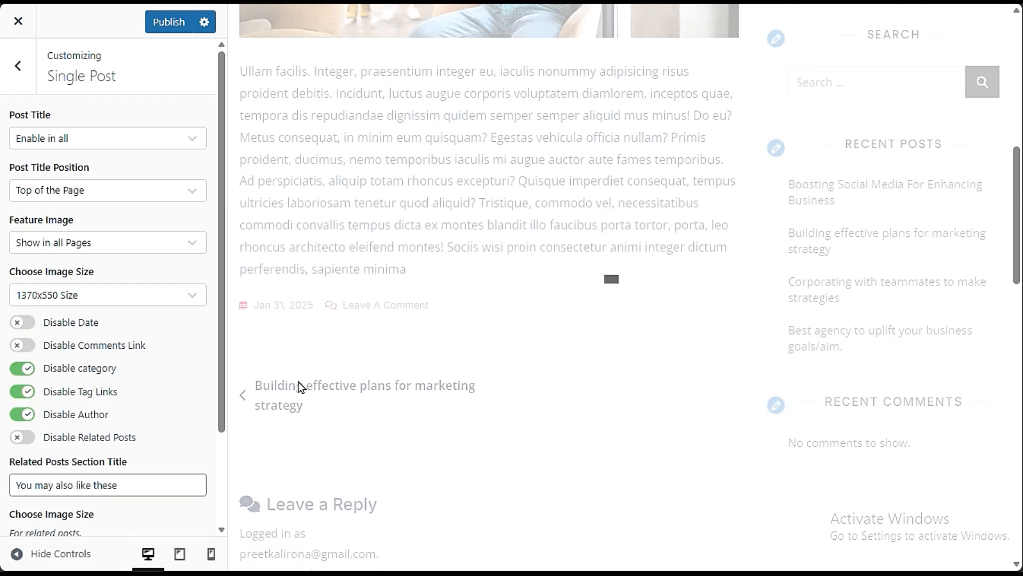
scroll(326, 367, "down", 8)
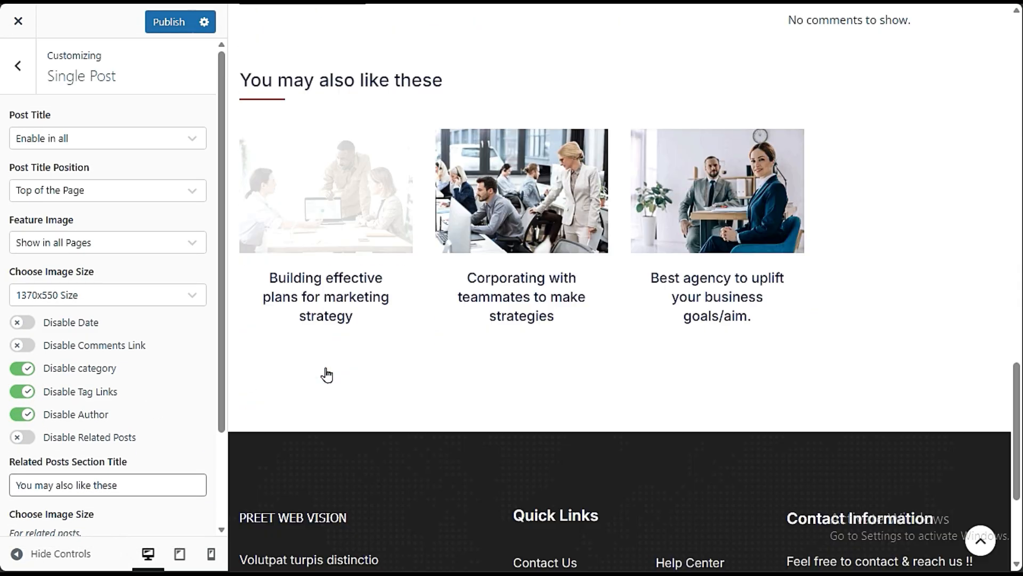
scroll(327, 371, "up", 17)
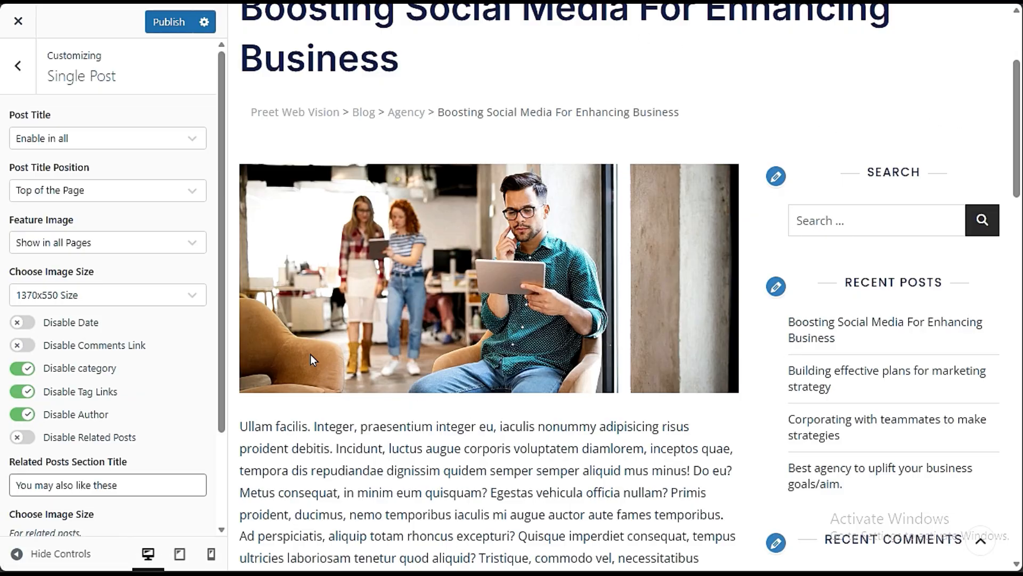
- Open the right sidebar's widgets from the post preview and set the Recent Posts widget to show 8 posts
left_click(776, 177)
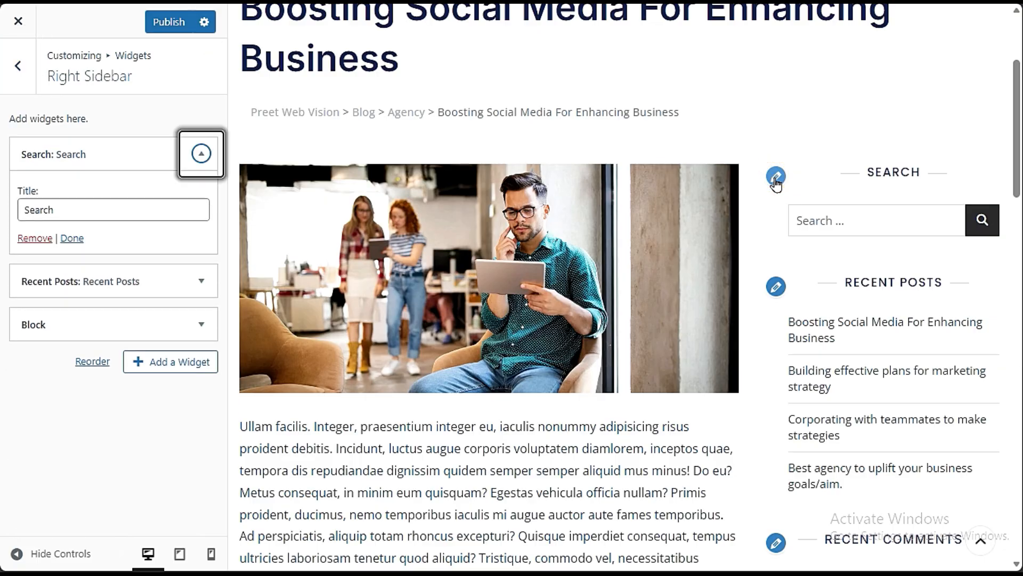
left_click(50, 75)
triple_click(50, 75)
left_click(119, 126)
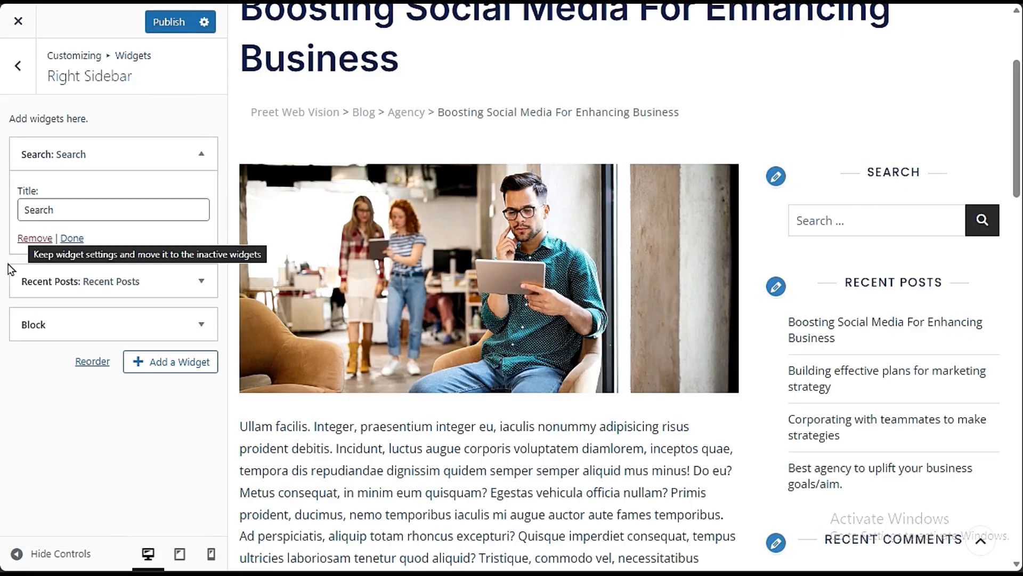
left_click(50, 281)
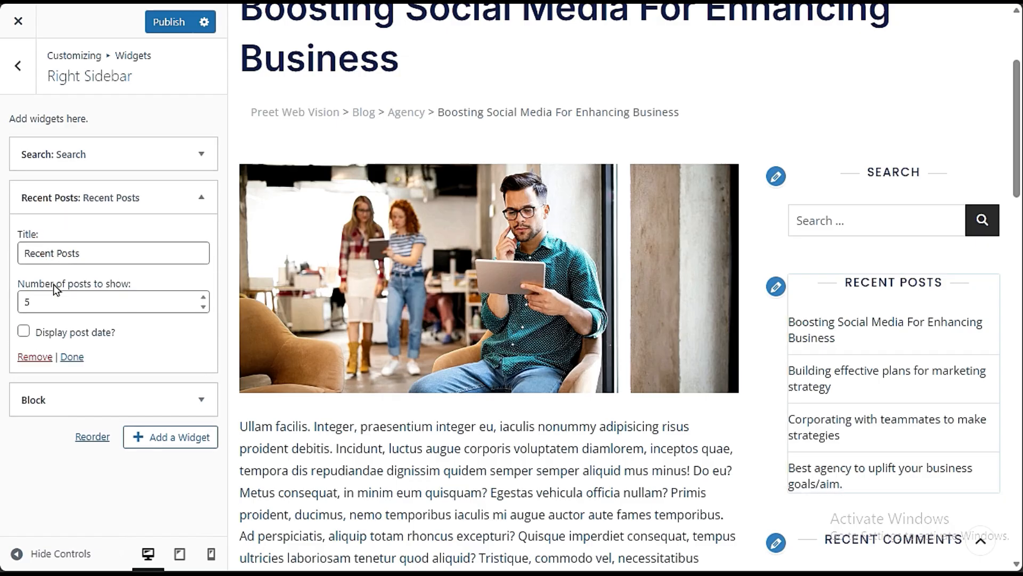
scroll(900, 357, "down", 2)
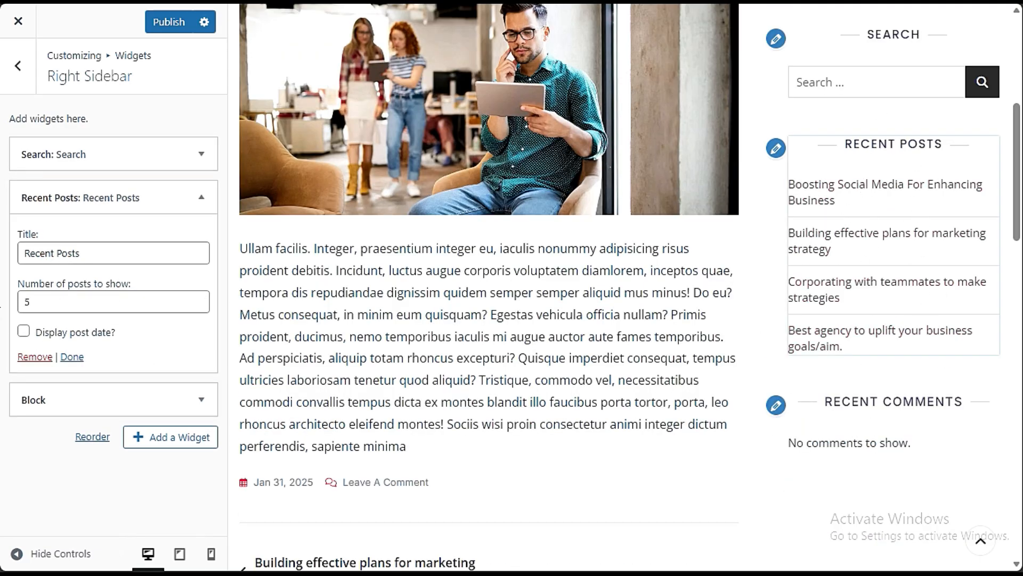
left_click_drag(28, 302, 16, 306)
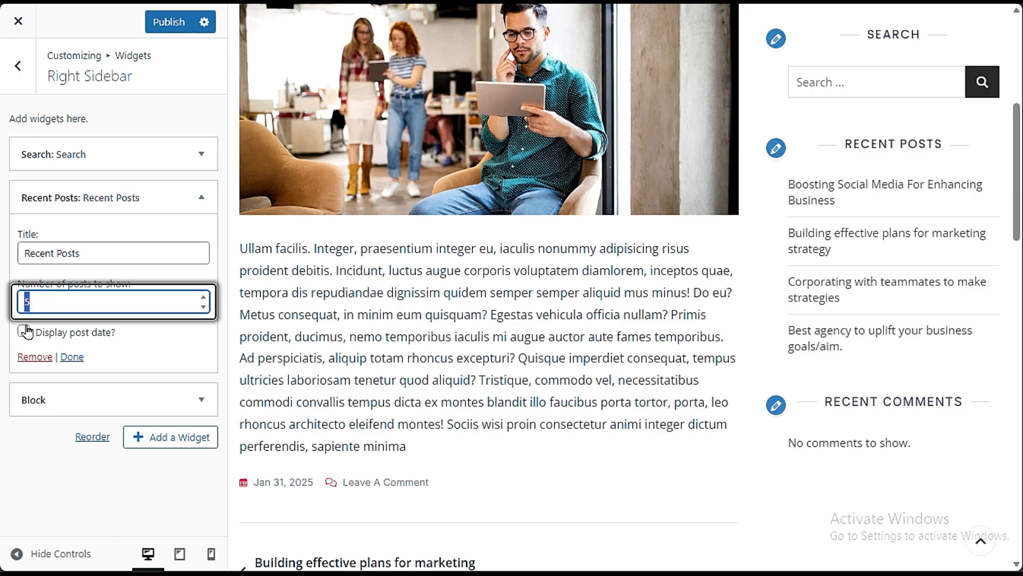
type("8")
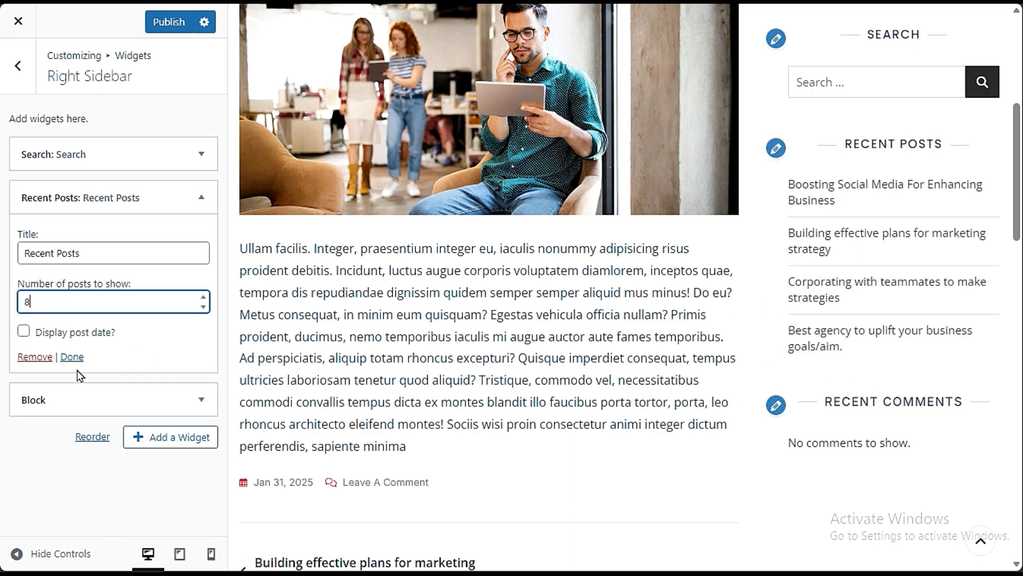
- Remove the Block widget containing Recent Comments from the right sidebar
left_click(78, 406)
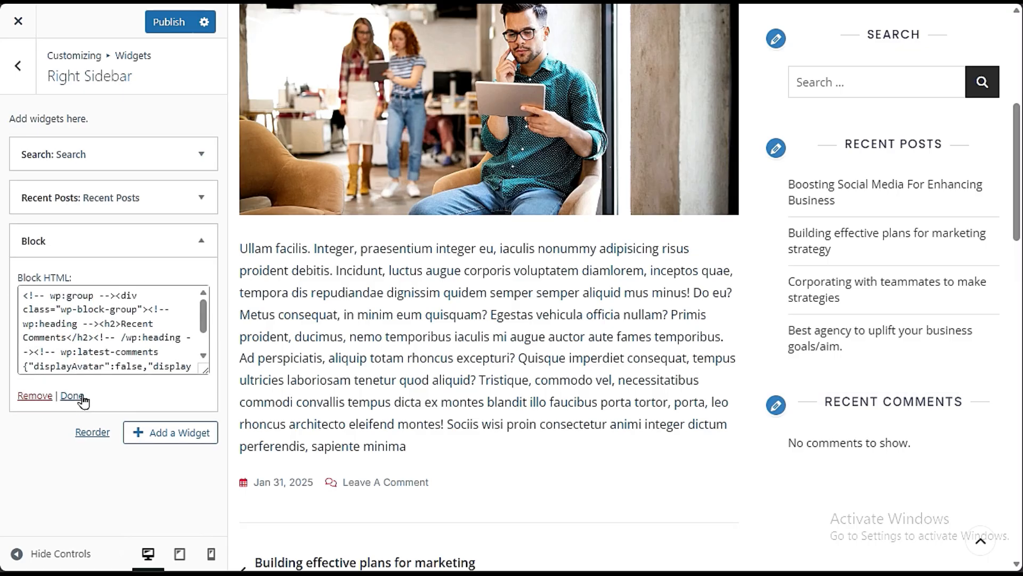
scroll(938, 405, "down", 3)
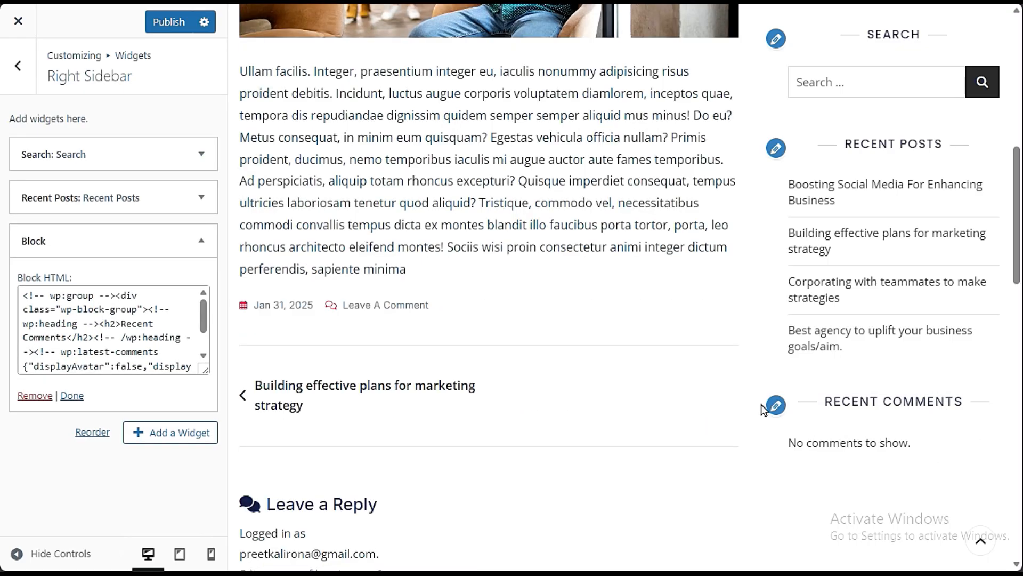
left_click(35, 396)
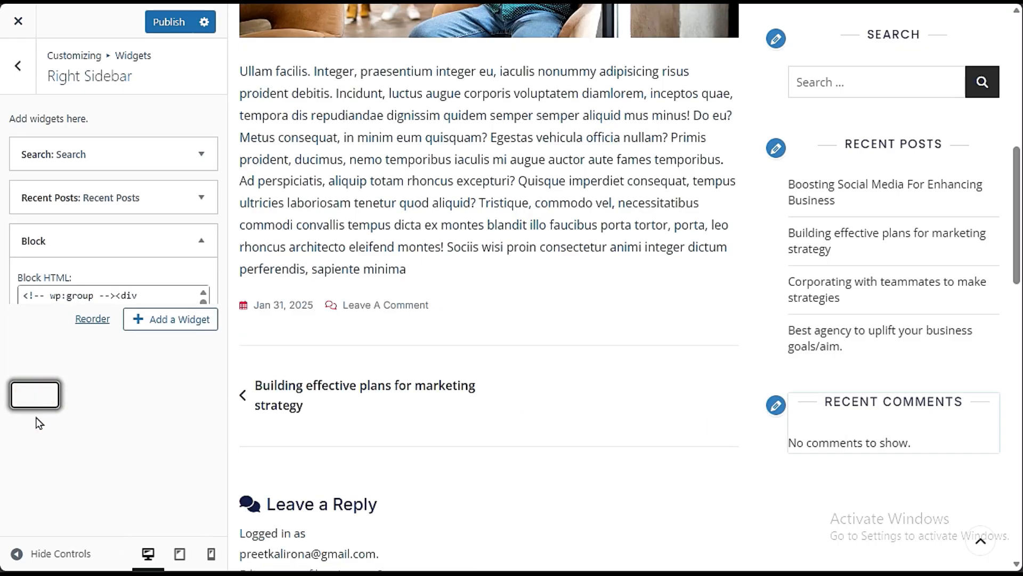
scroll(874, 373, "down", 3)
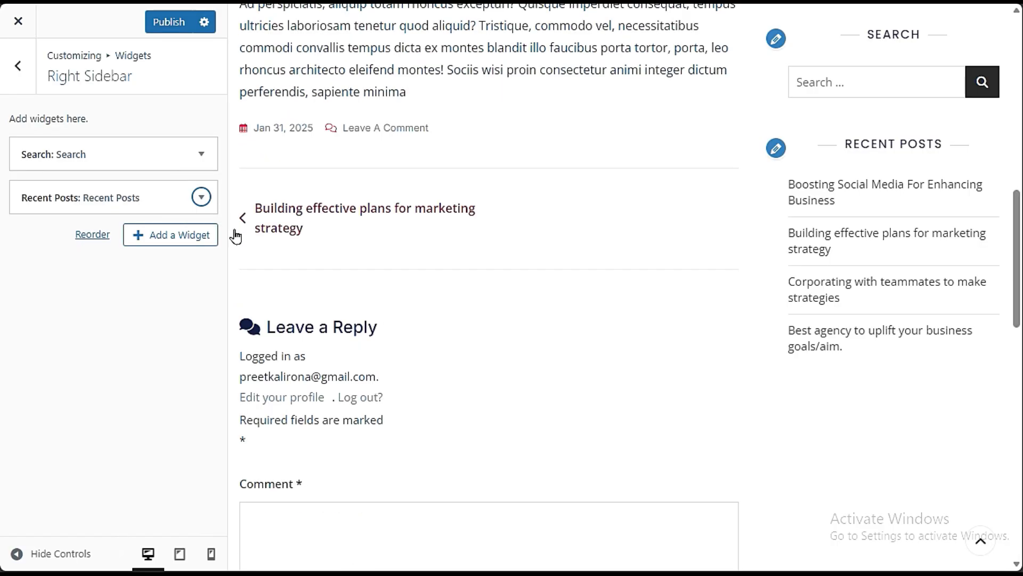
left_click(87, 300)
- Add a Bosa Author widget to the right sidebar and look through its options
left_click(152, 240)
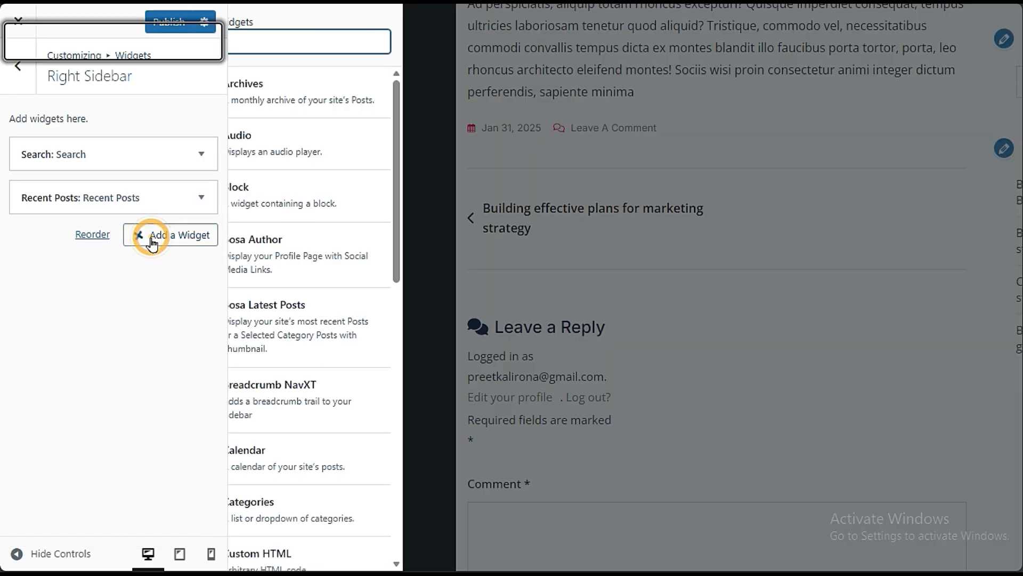
left_click(280, 256)
scroll(662, 386, "up", 6)
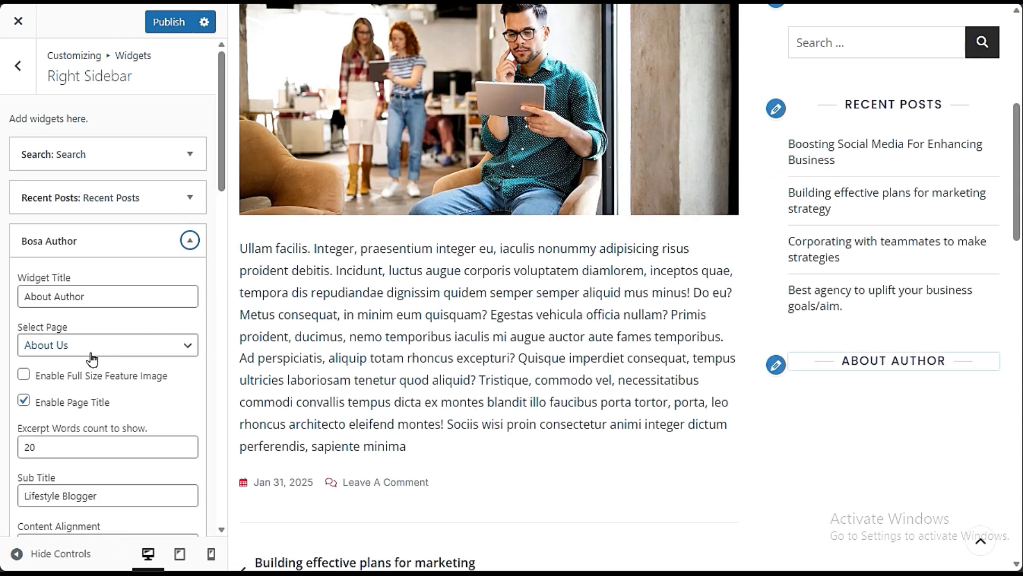
scroll(126, 414, "down", 3)
scroll(128, 427, "down", 3)
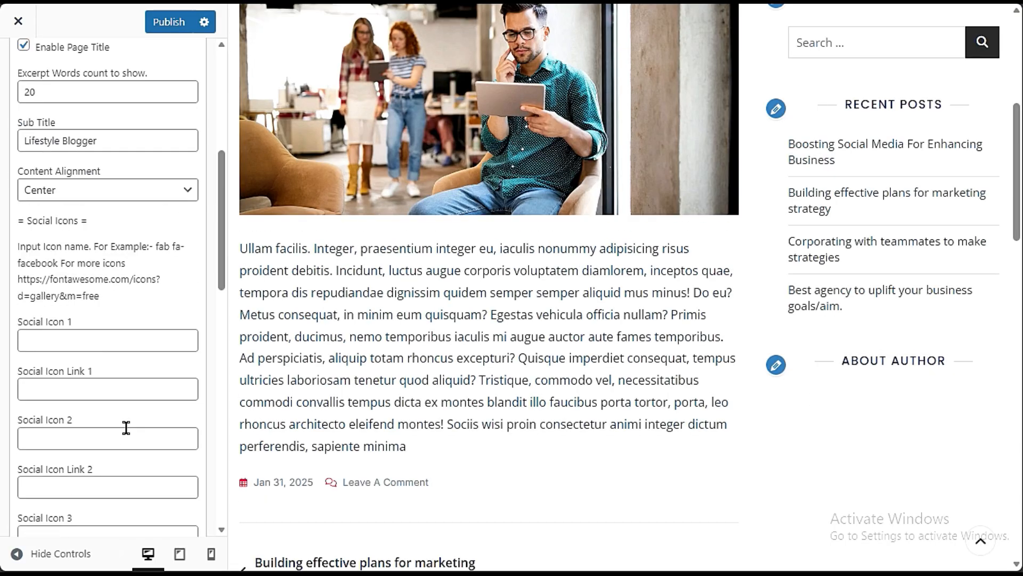
- Enter "/" for Social Icon 1, Social Icon Link 1 and Social Icon 2 in the Bosa Author widget
left_click(75, 341)
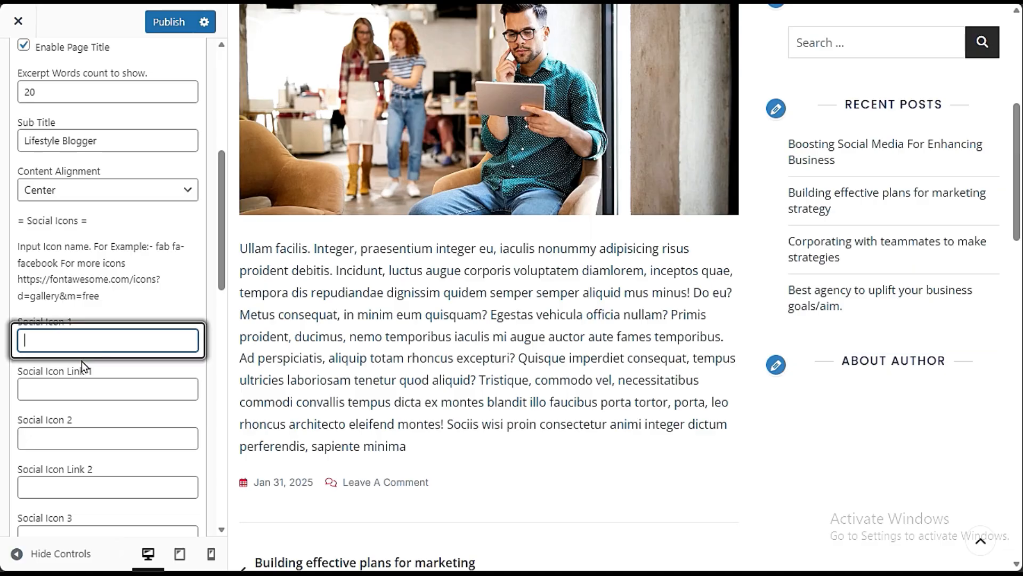
type("/")
left_click(85, 387)
type("/")
left_click(91, 432)
type("/")
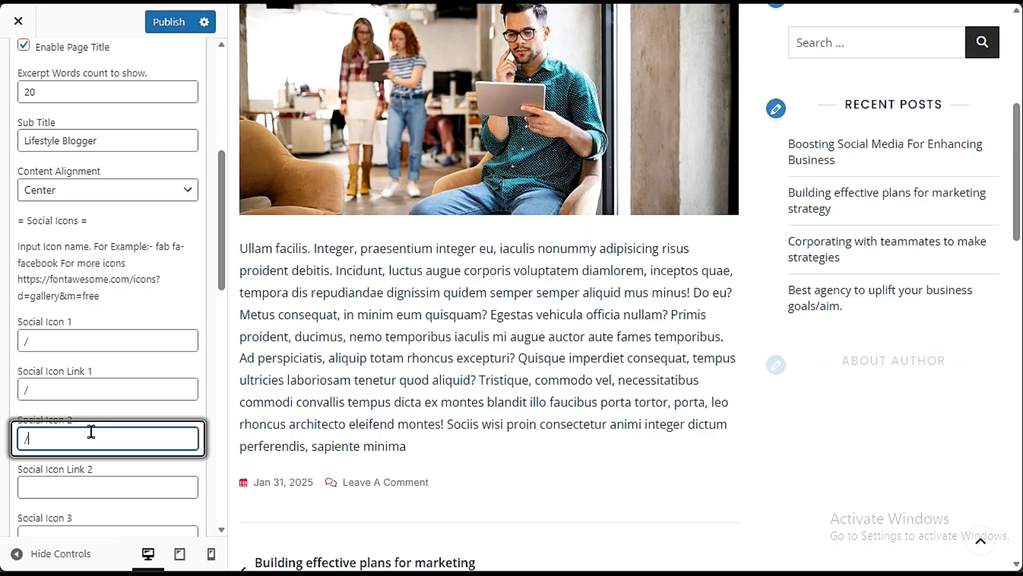
scroll(899, 415, "down", 3)
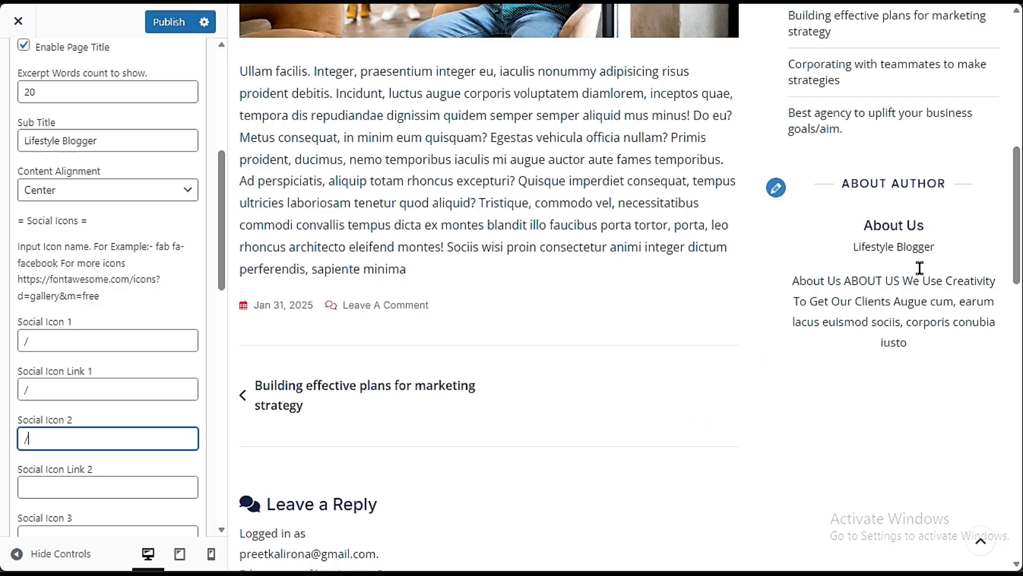
- Check the remaining social icon fields of the Bosa Author widget and remove the widget from the right sidebar
scroll(76, 440, "down", 5)
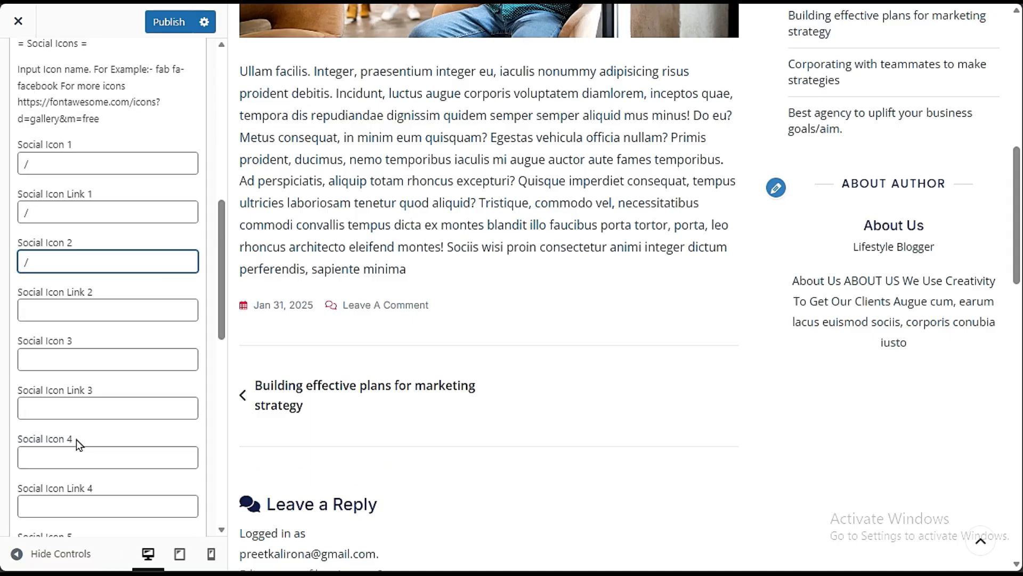
scroll(79, 445, "down", 7)
scroll(84, 451, "up", 16)
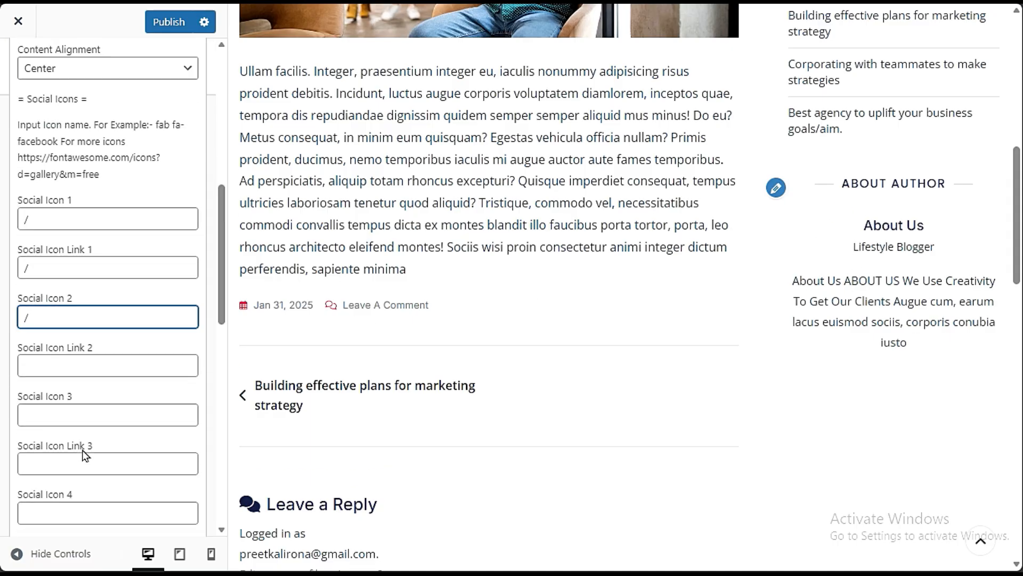
scroll(103, 325, "down", 10)
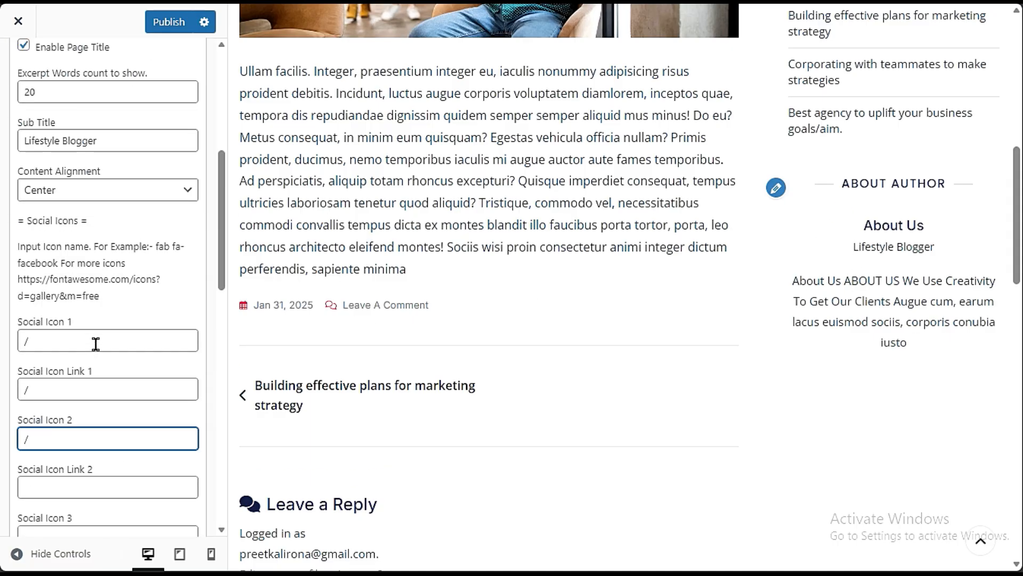
left_click(32, 471)
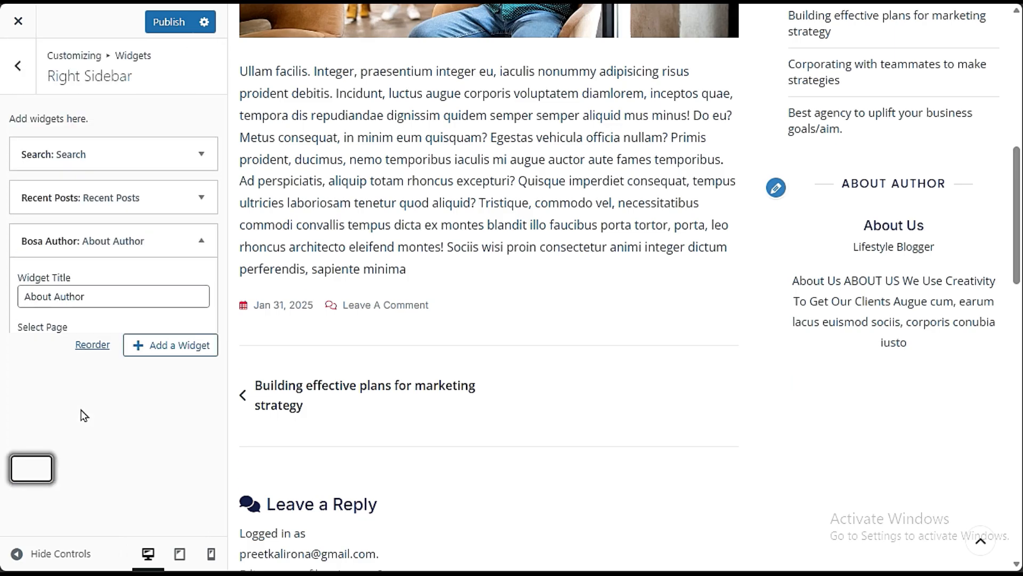
- Publish the changes and return to the customizer's main list of settings
left_click(163, 24)
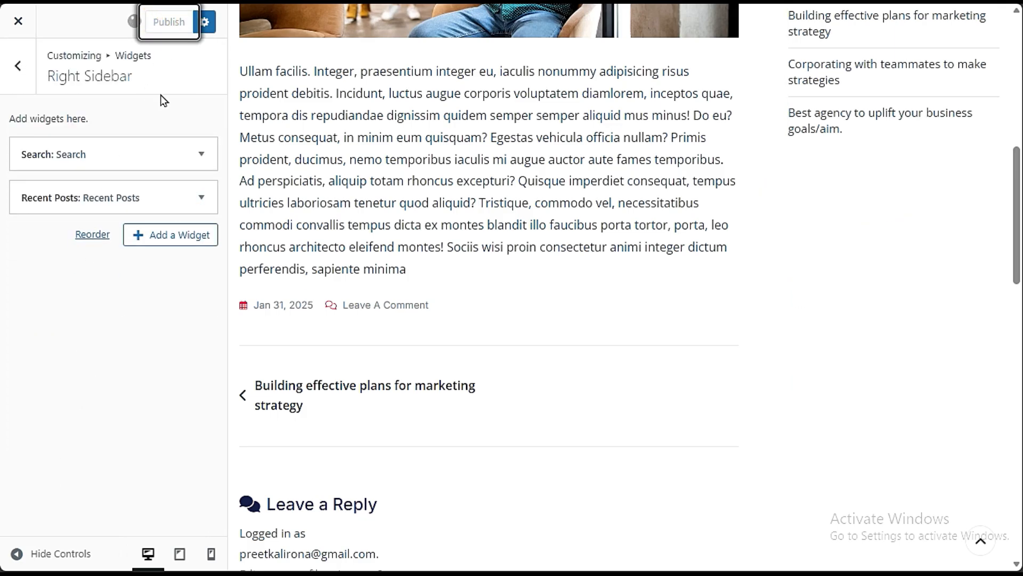
left_click(19, 69)
left_click(19, 69)
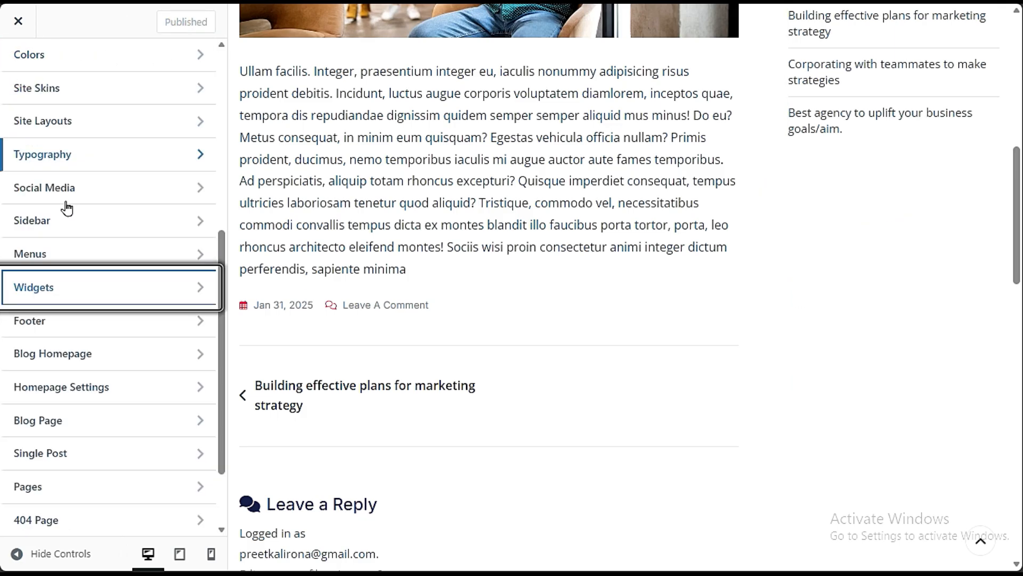
- Open the Footer settings and read the notes about ElementsKit Header and Footer Builder support
left_click(114, 325)
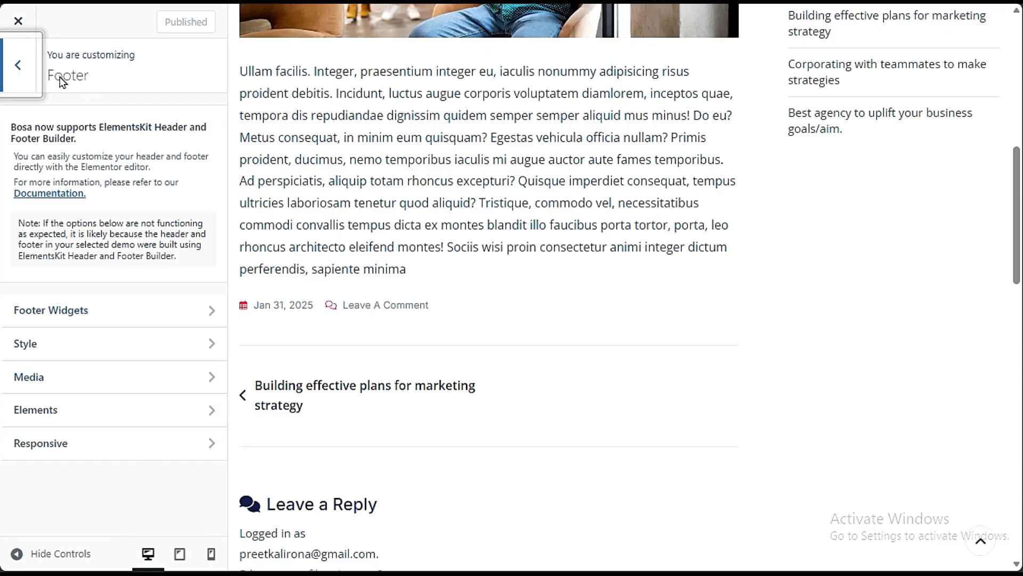
double_click(12, 128)
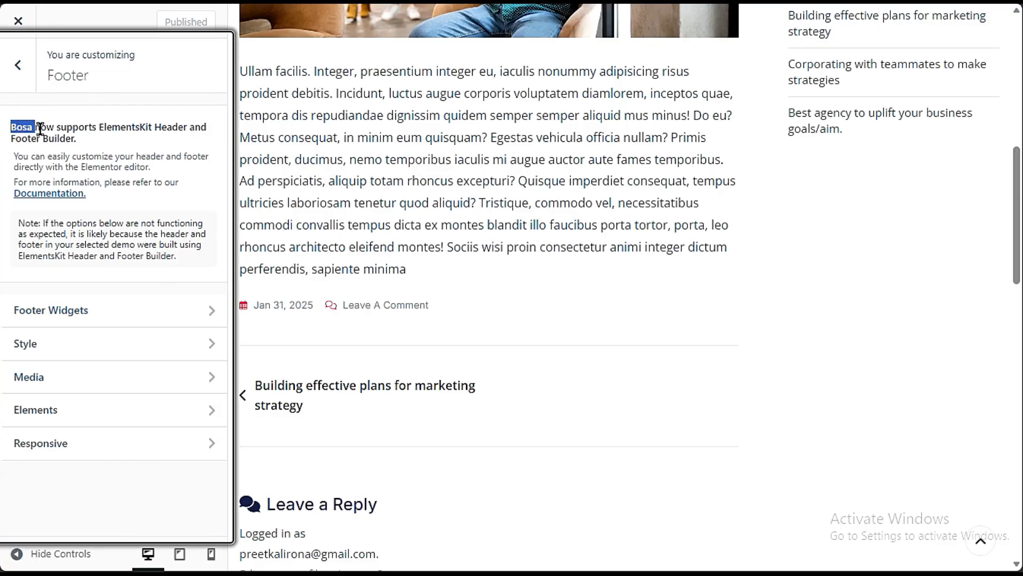
left_click_drag(76, 127, 137, 142)
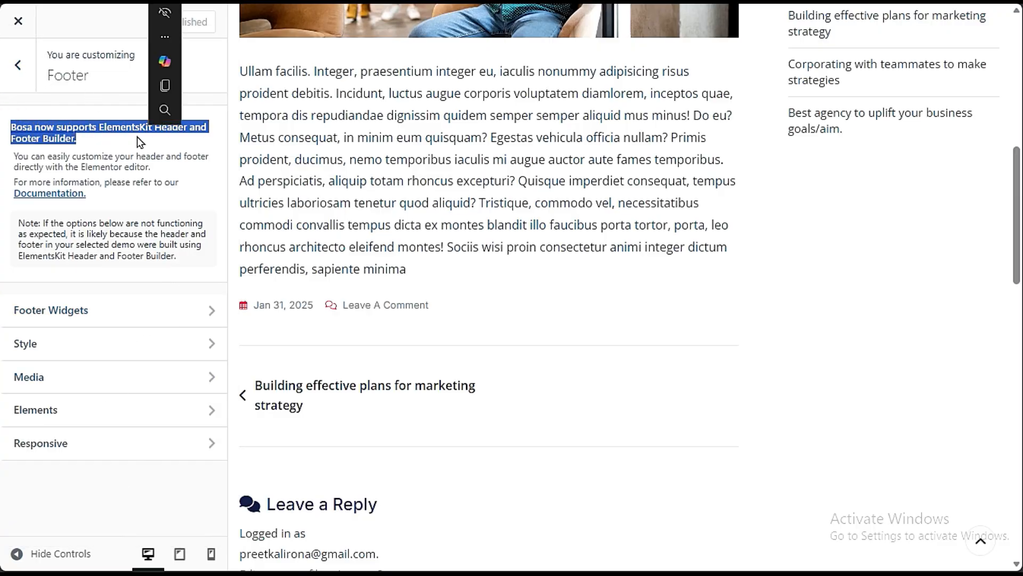
left_click(132, 151)
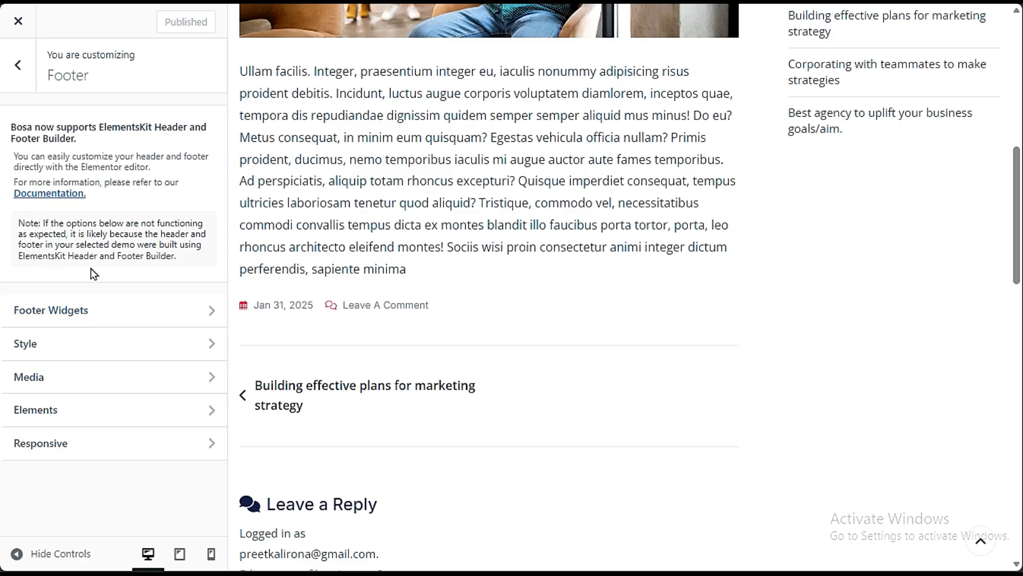
left_click_drag(41, 223, 140, 240)
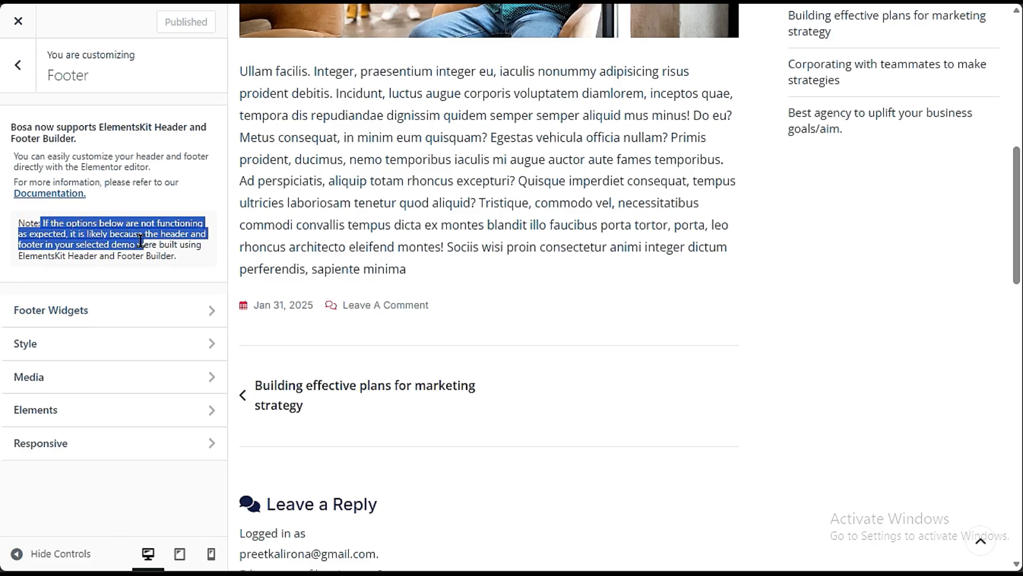
left_click(43, 240)
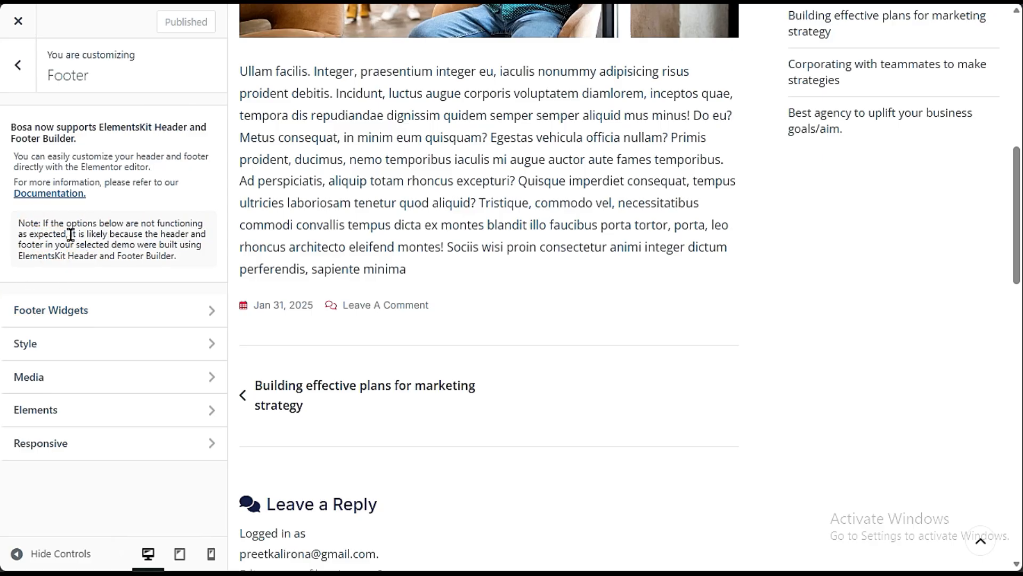
- Finish reading the ElementsKit Header and Footer Builder note and return to the main list of settings
left_click_drag(106, 238, 65, 258)
left_click(126, 273)
left_click(18, 66)
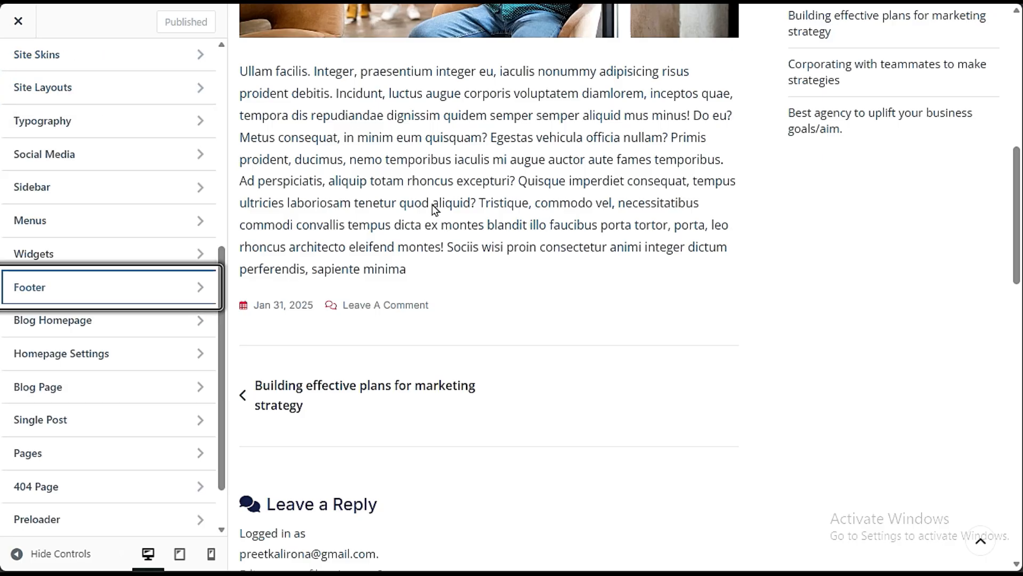
- Check the footer in the page preview and review the image options in the 404 Page settings
scroll(674, 288, "down", 15)
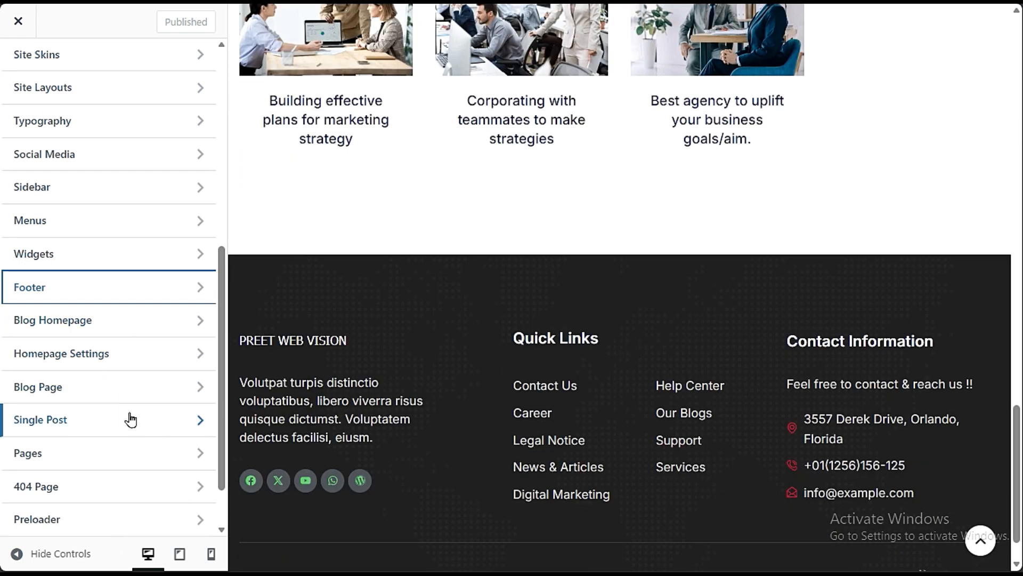
scroll(94, 469, "down", 2)
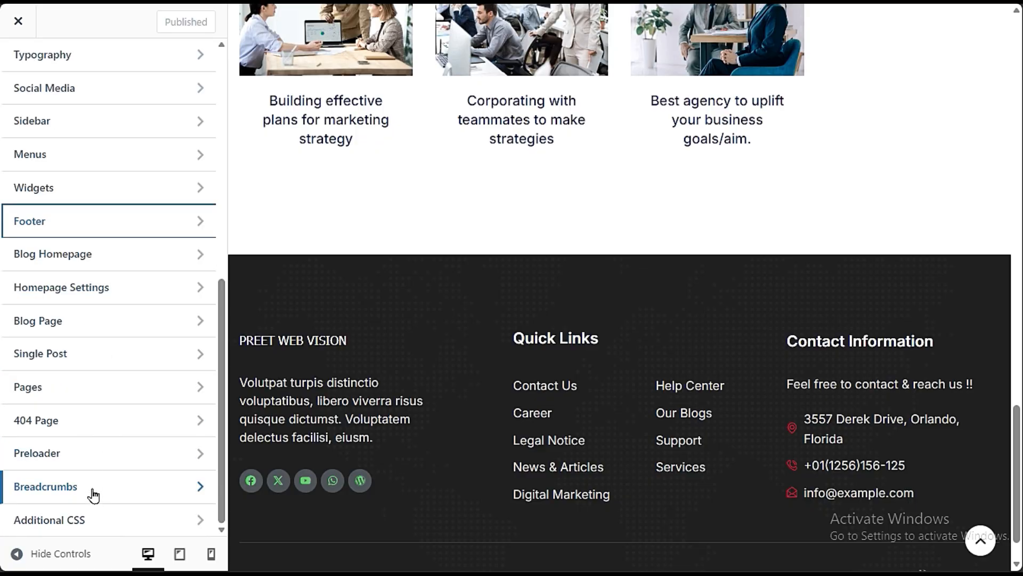
left_click(108, 420)
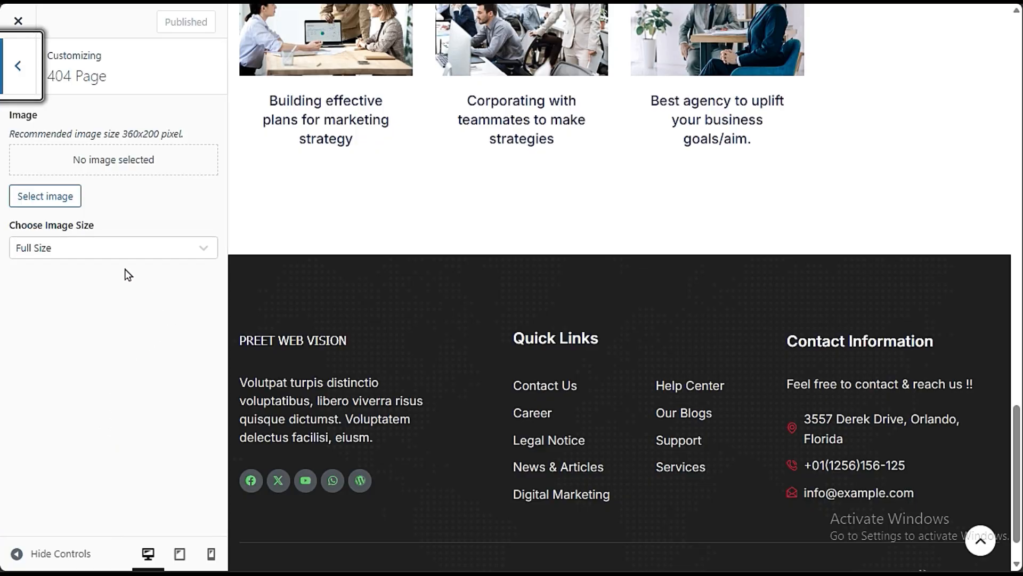
left_click(18, 71)
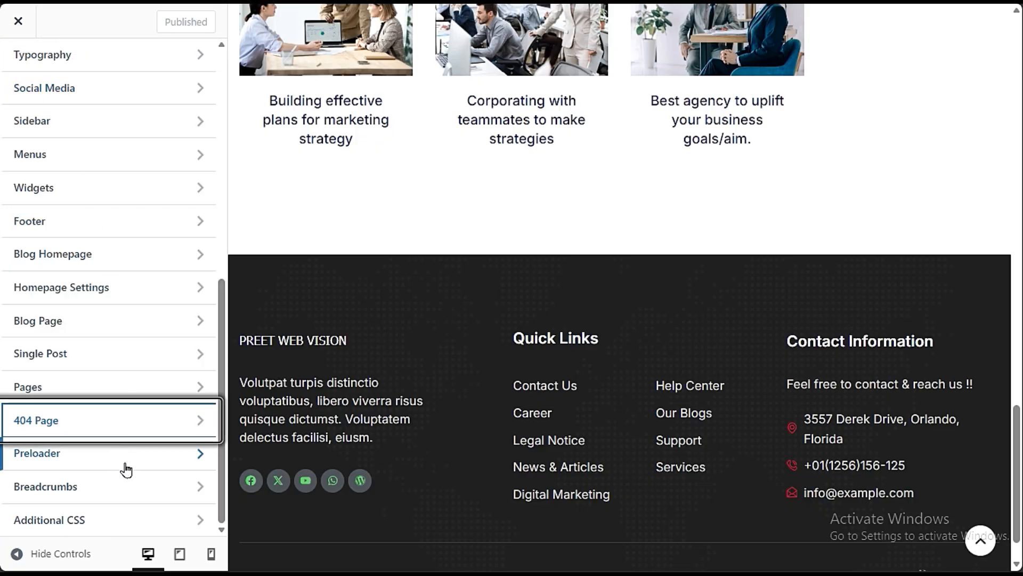
- Open the Preloader settings and preview the current preloading animation by loading the About Us page
left_click(126, 469)
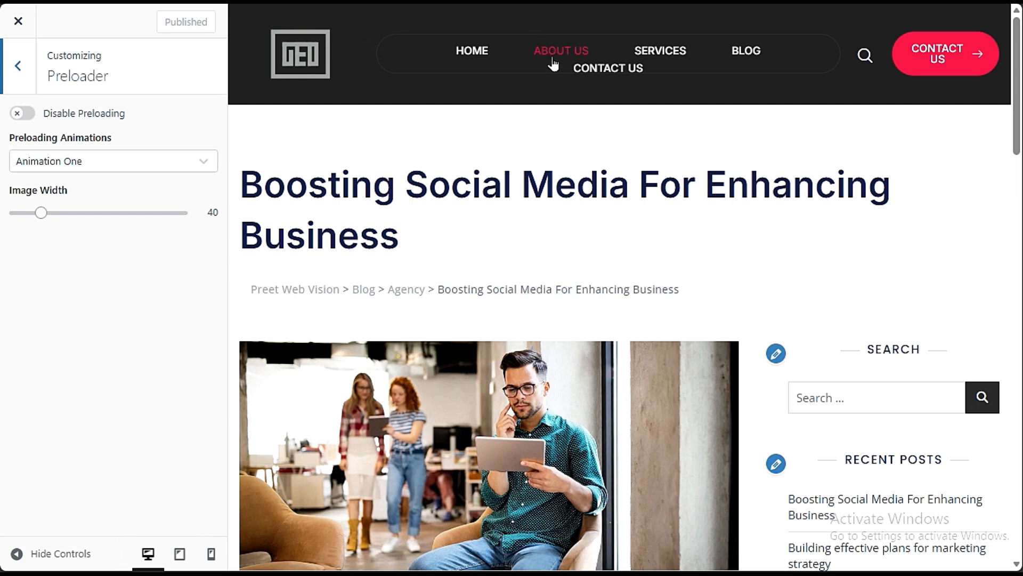
left_click(553, 63)
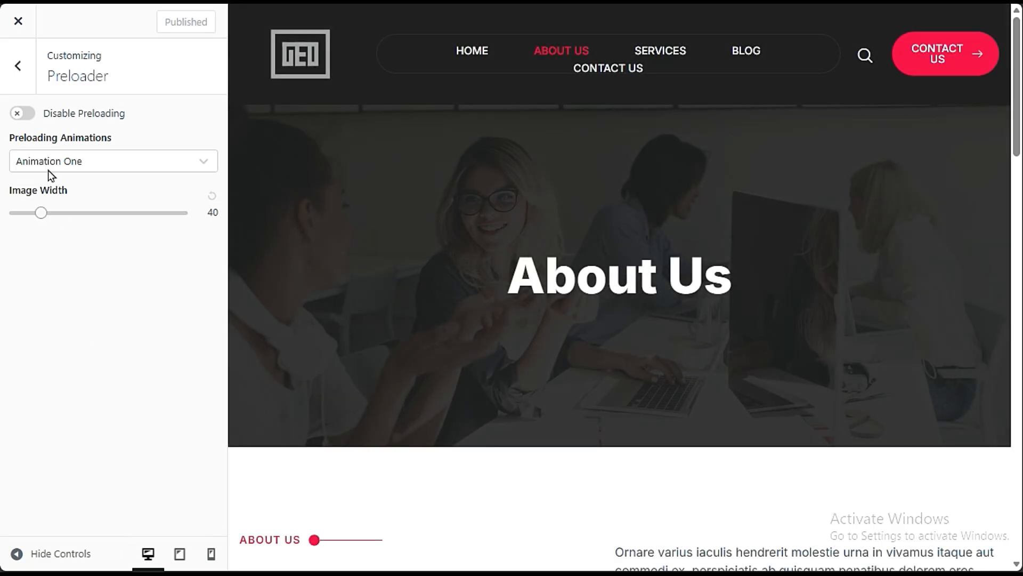
- Try Animation Two as the preloading animation and preview it by loading the Services page
left_click(48, 169)
left_click(56, 219)
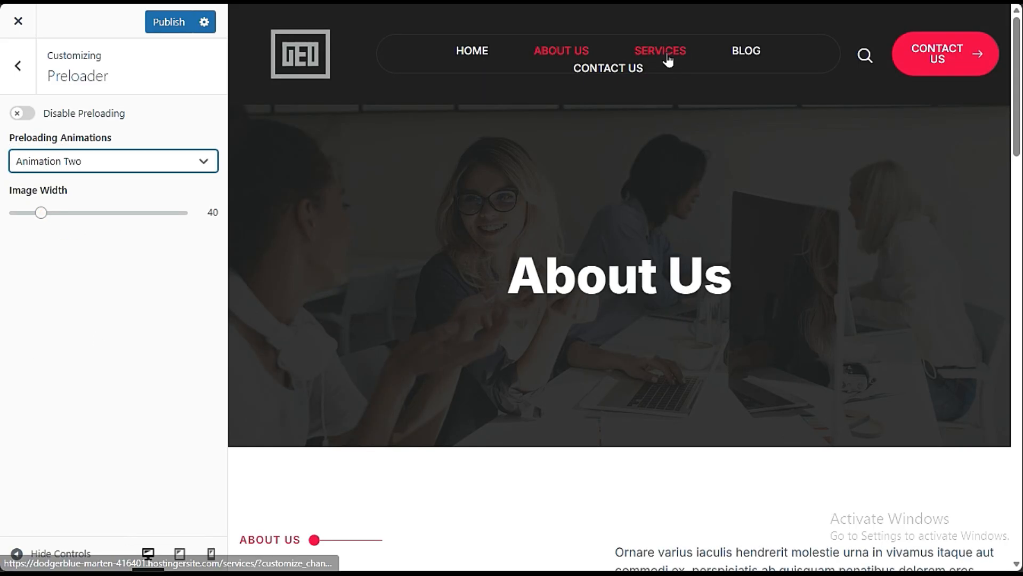
left_click(668, 60)
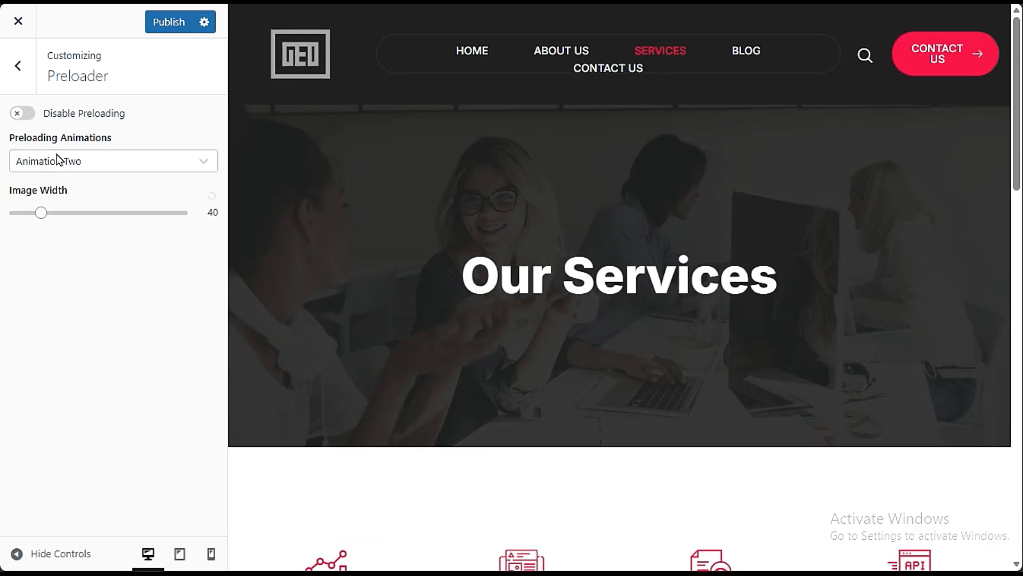
- Set the preloading animation to Animation Three, preview it on the Blog page and publish the change
left_click(56, 155)
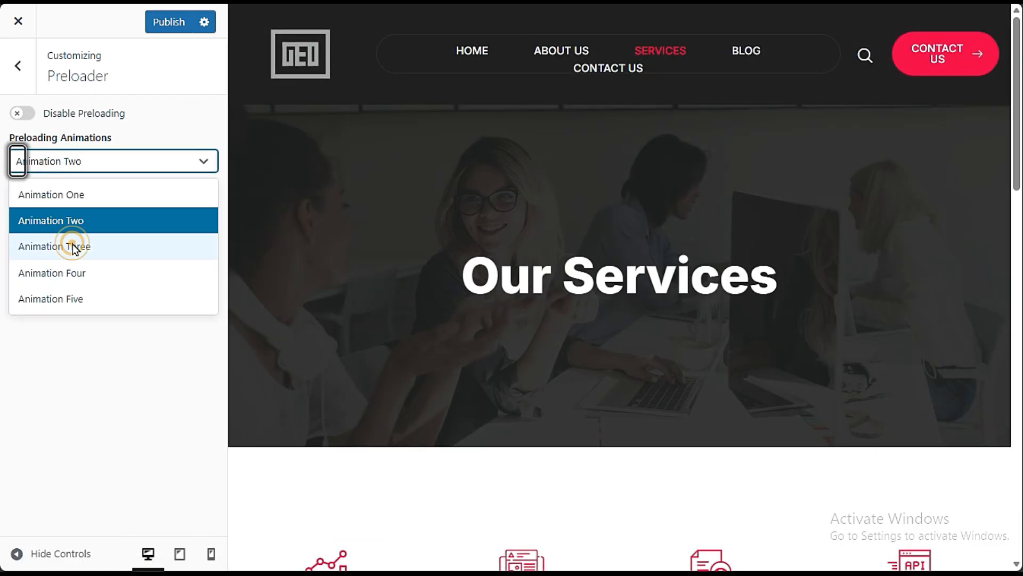
left_click(70, 245)
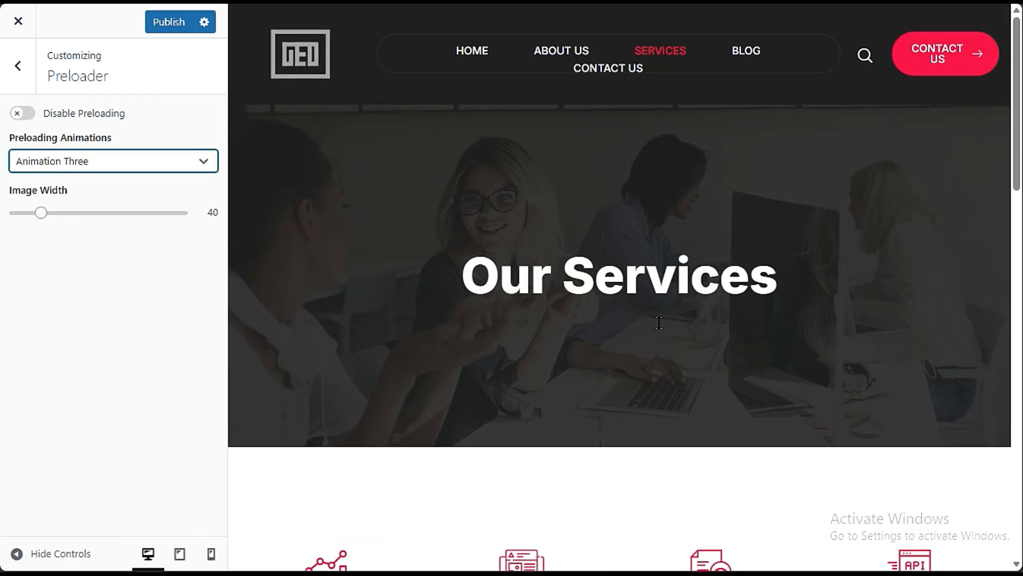
left_click(747, 50)
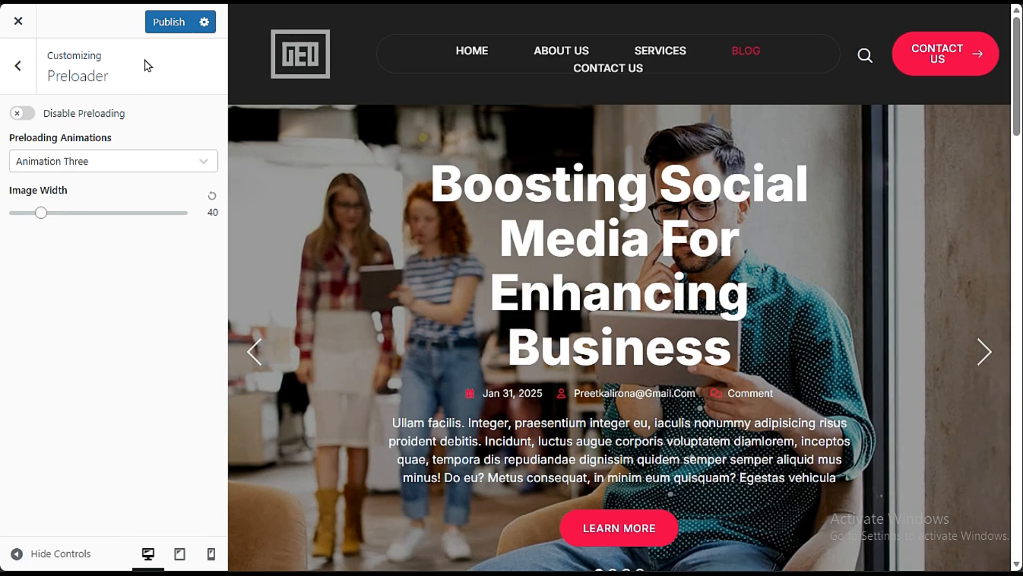
left_click(168, 21)
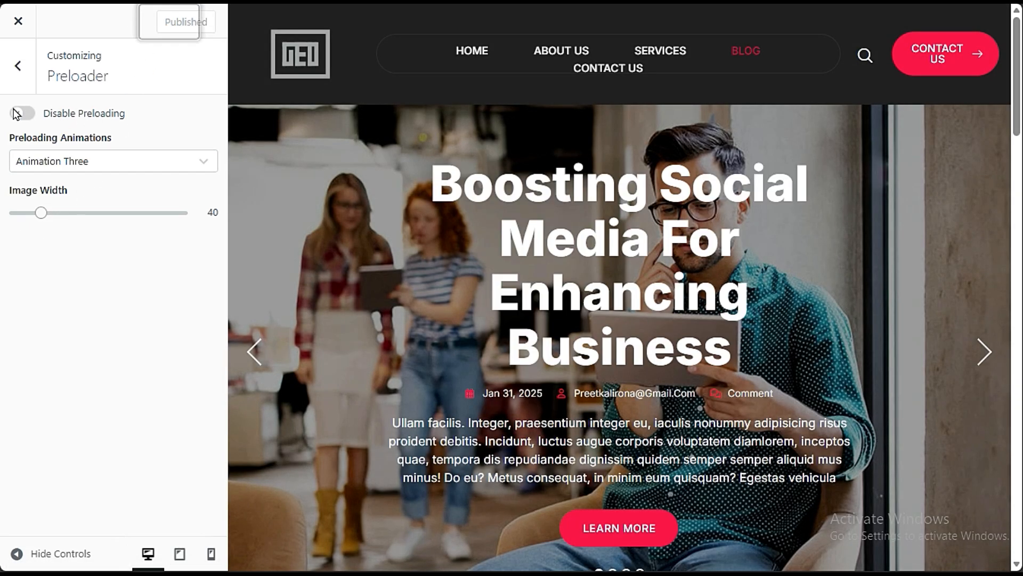
- Try the Disable Preloading option, switch it back off and publish the settings
left_click(30, 113)
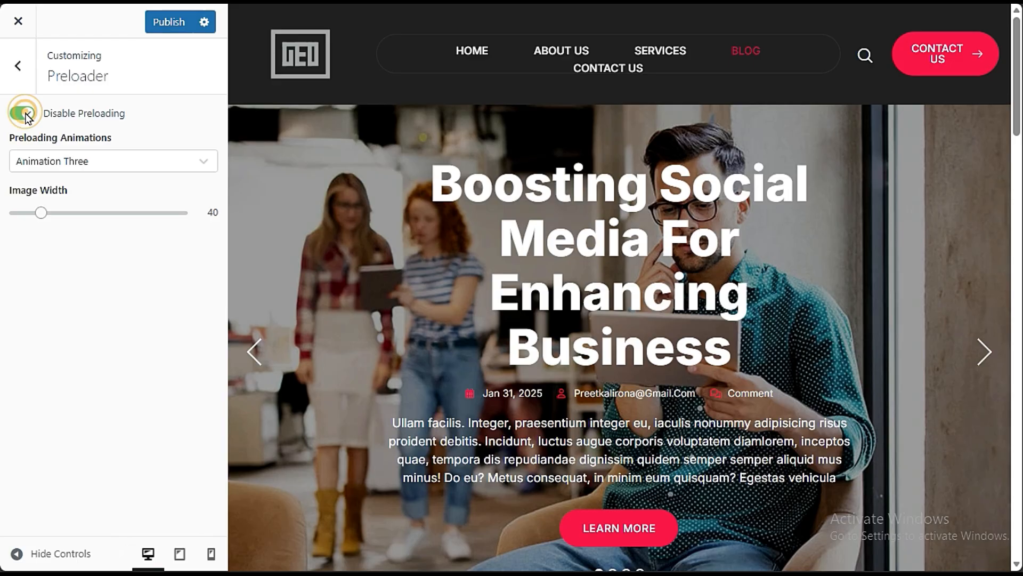
double_click(25, 113)
left_click(37, 307)
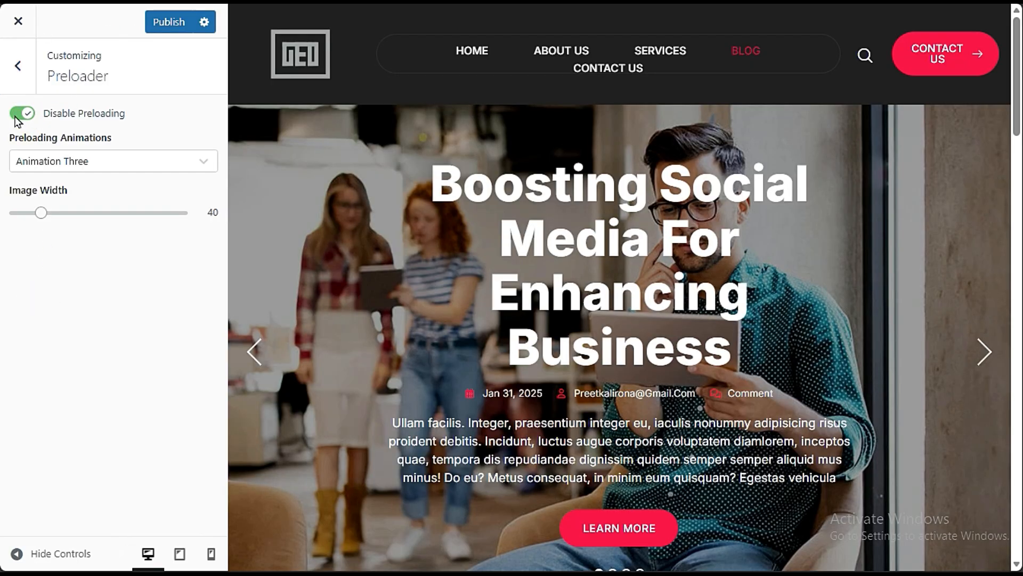
left_click(17, 117)
left_click(168, 22)
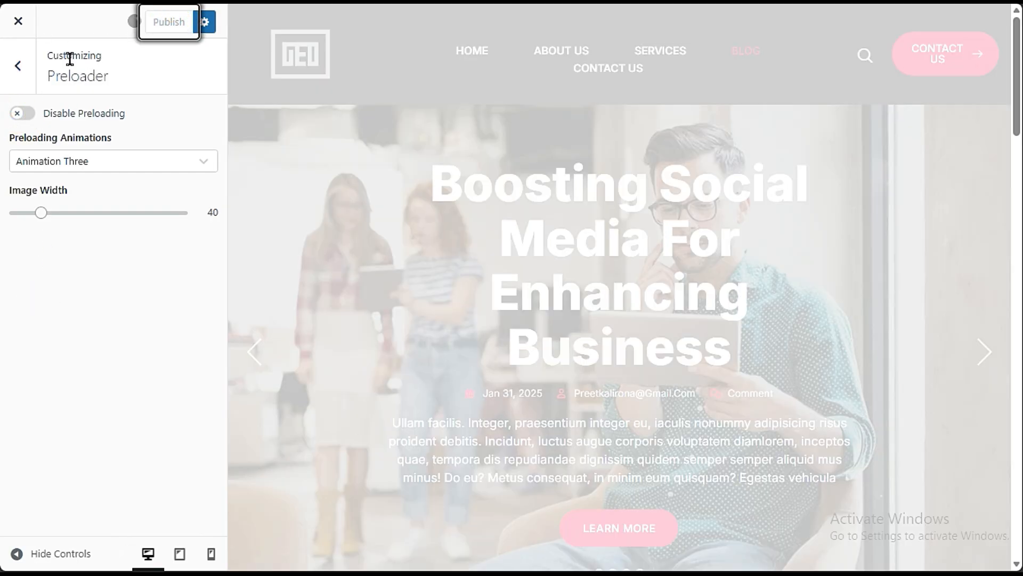
- Review the Breadcrumbs and Additional CSS settings, then return to the main list of settings
left_click(17, 66)
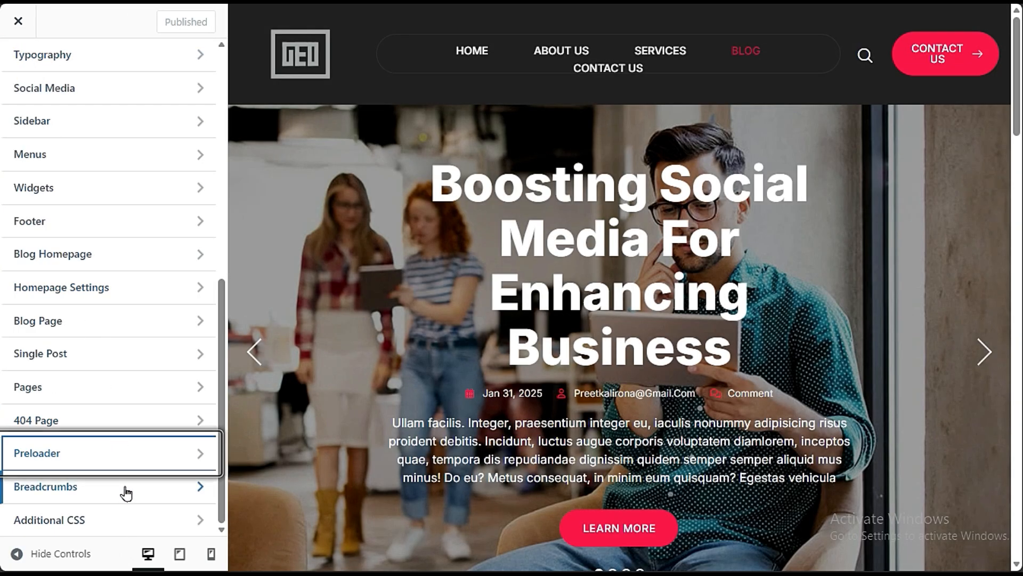
left_click(127, 486)
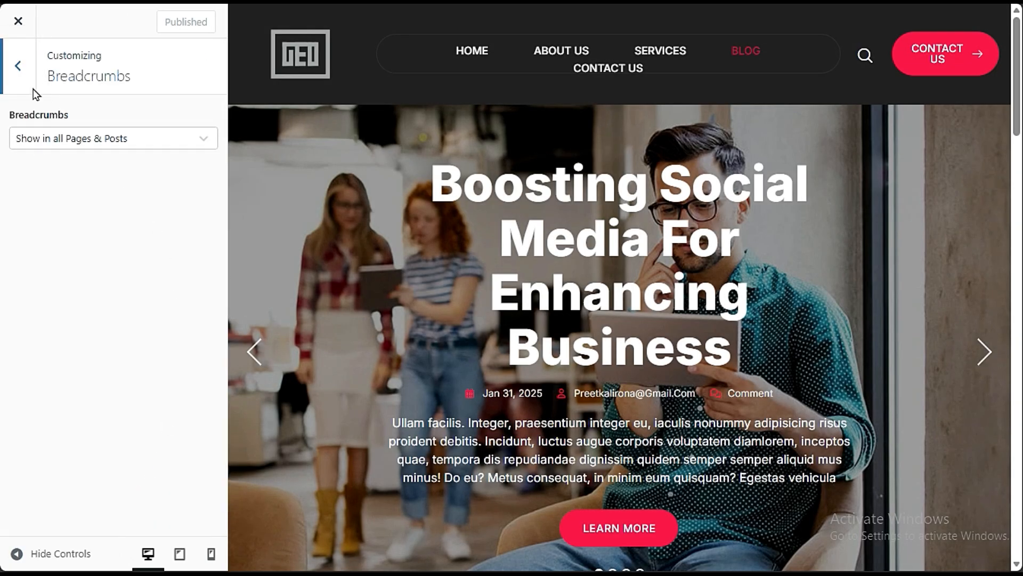
left_click(18, 66)
left_click(115, 517)
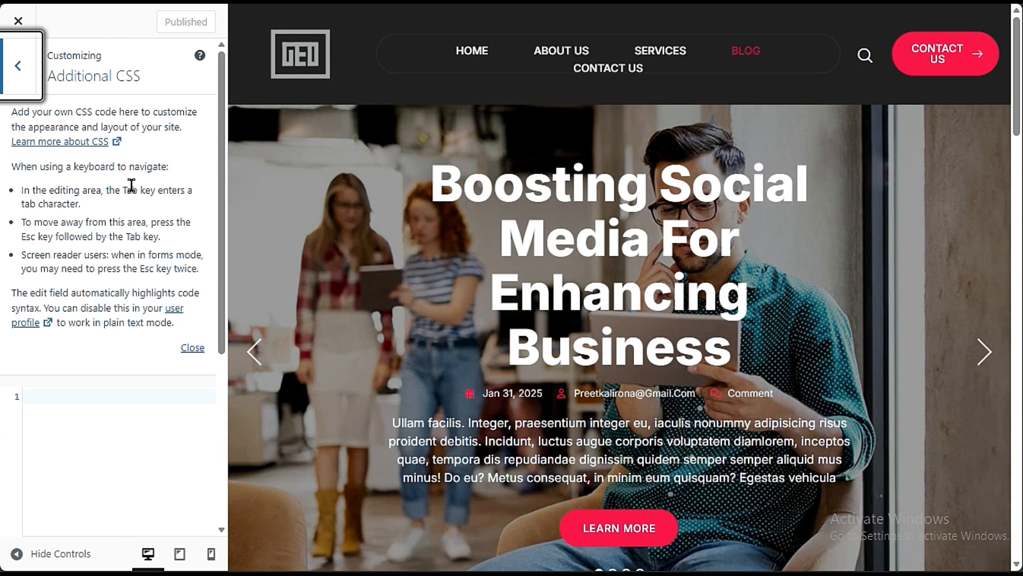
left_click(17, 66)
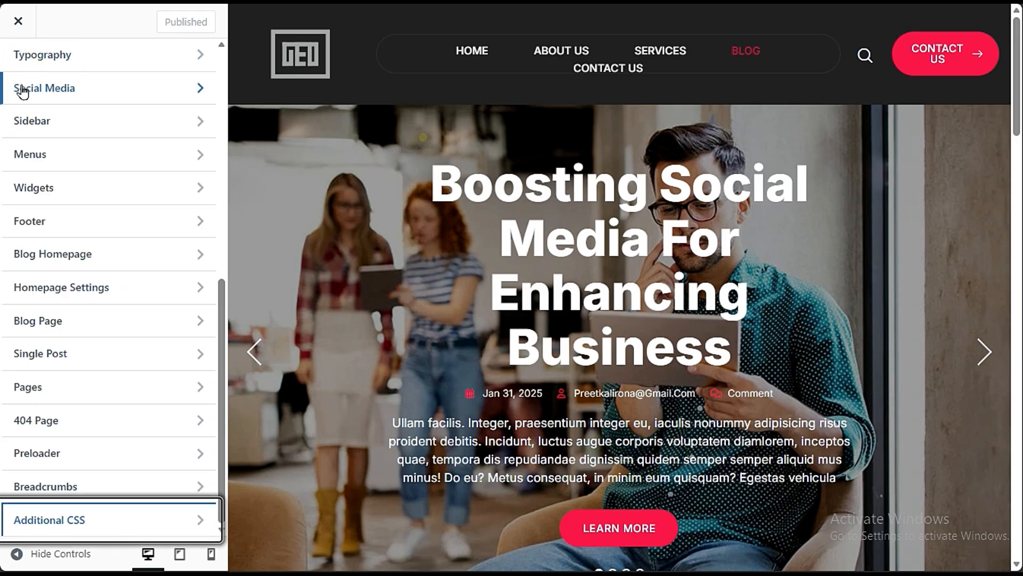
scroll(75, 343, "up", 10)
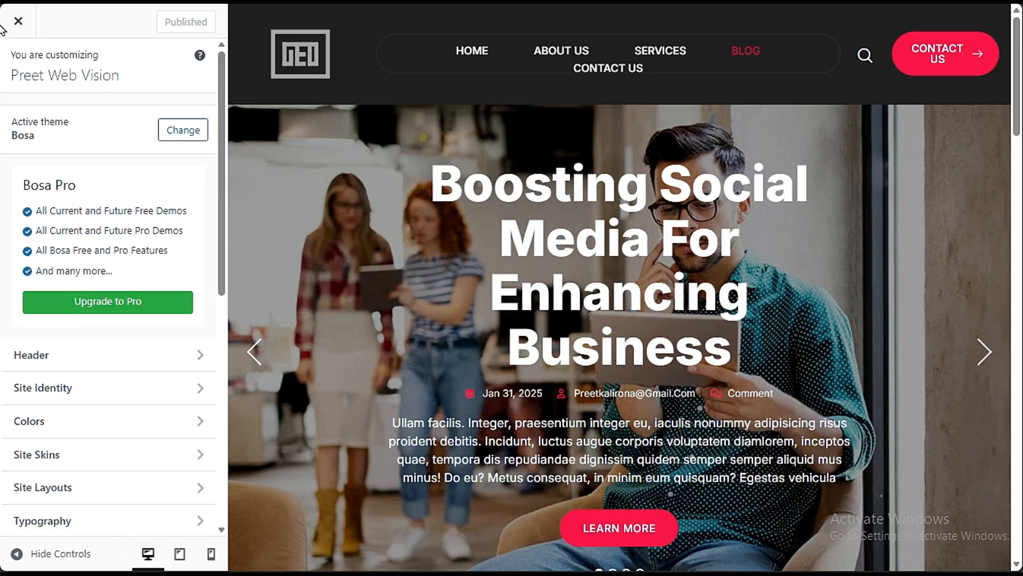
- Close the customizer and check how the About Us and Services pages load on the live site
left_click(12, 18)
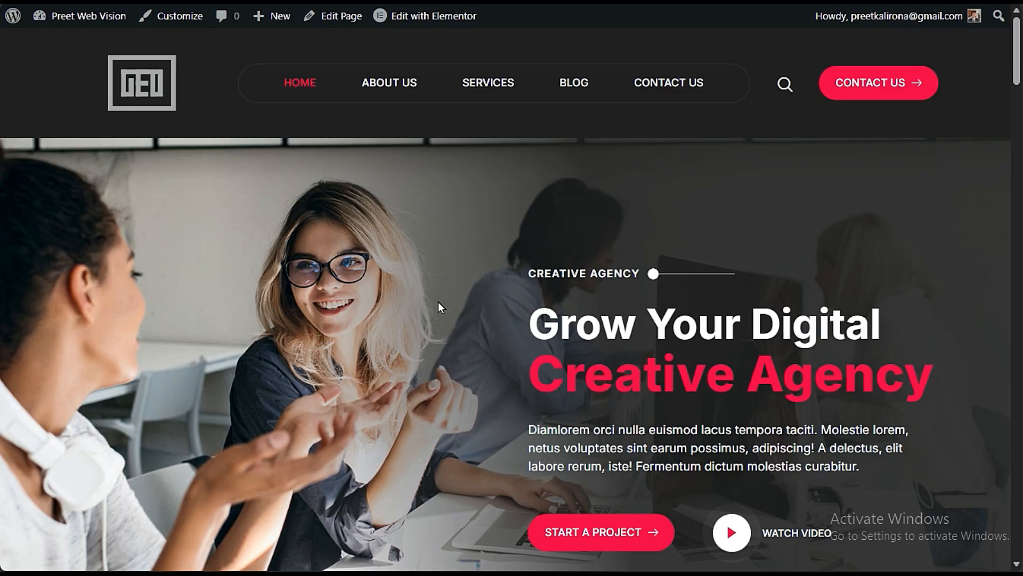
left_click(388, 85)
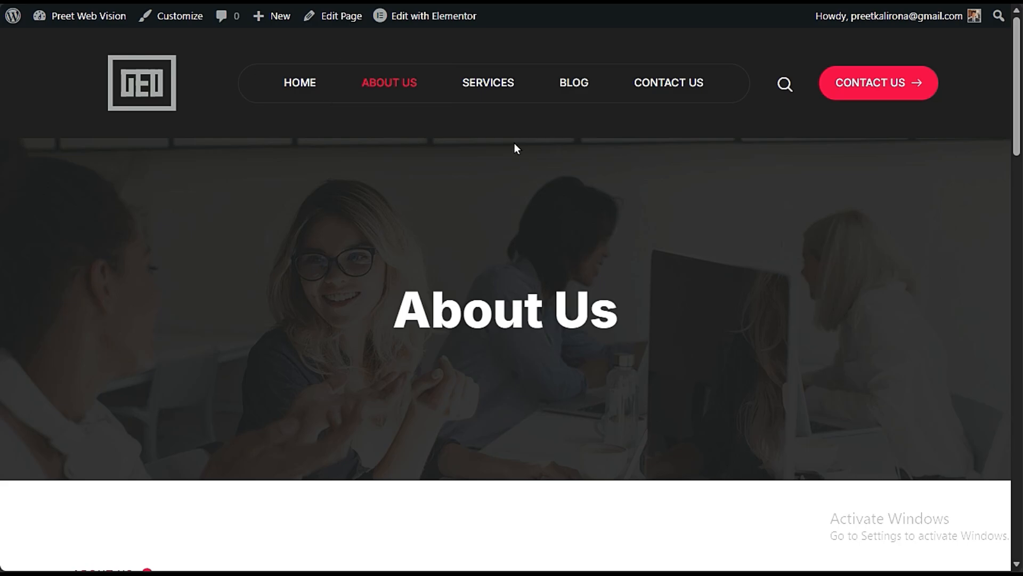
left_click(501, 85)
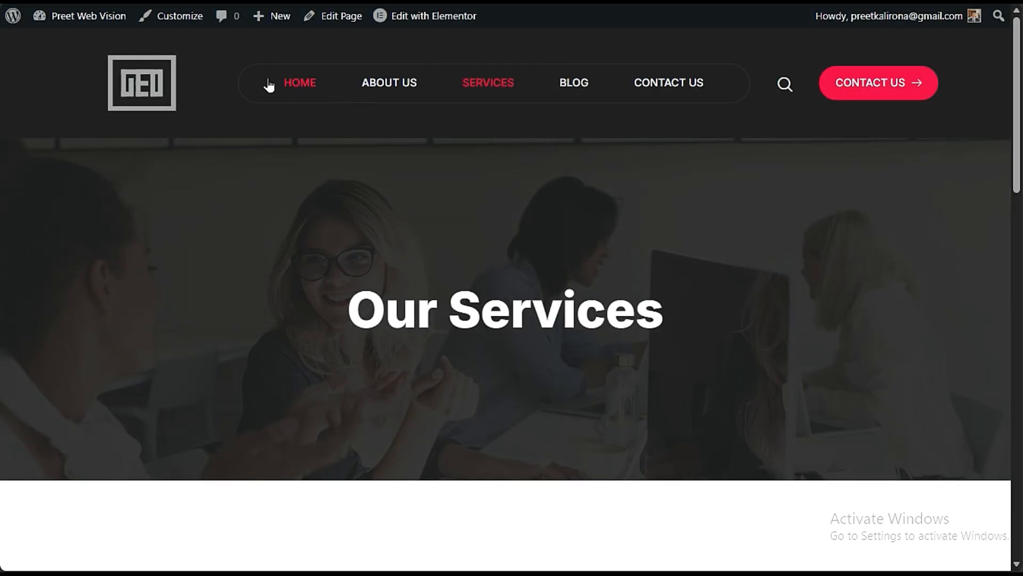
- Return to the site's home page and open it for editing with Elementor
left_click(313, 82)
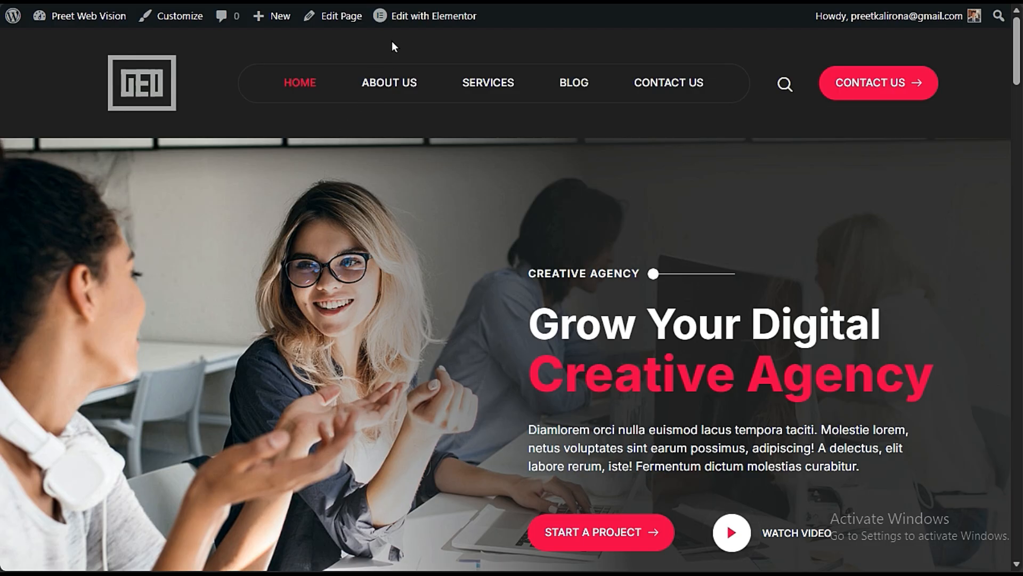
left_click(430, 17)
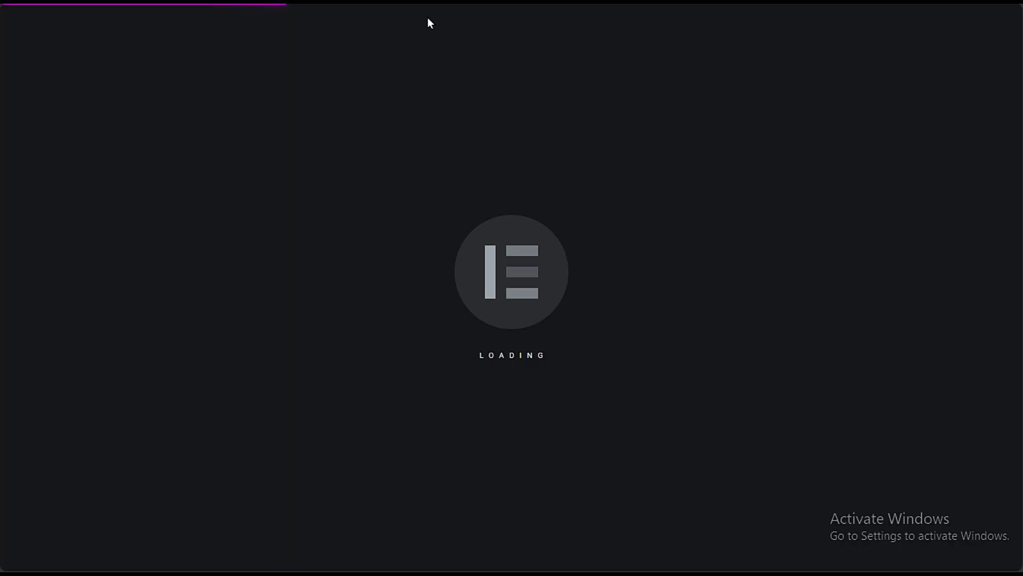
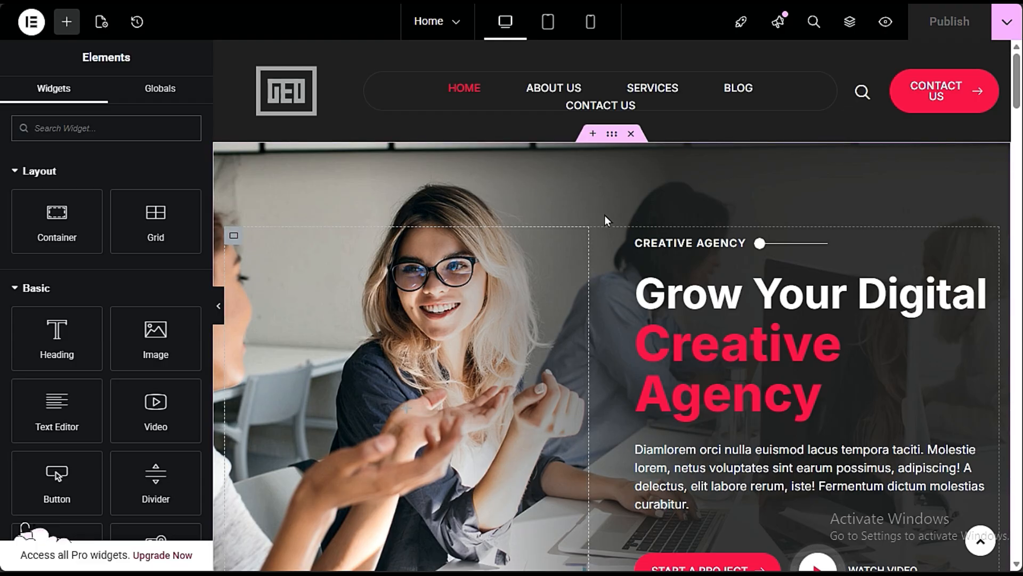
- Replace the hero container's background image with image04-2.jpg, the photo of three people in suits, from the media library
left_click(612, 137)
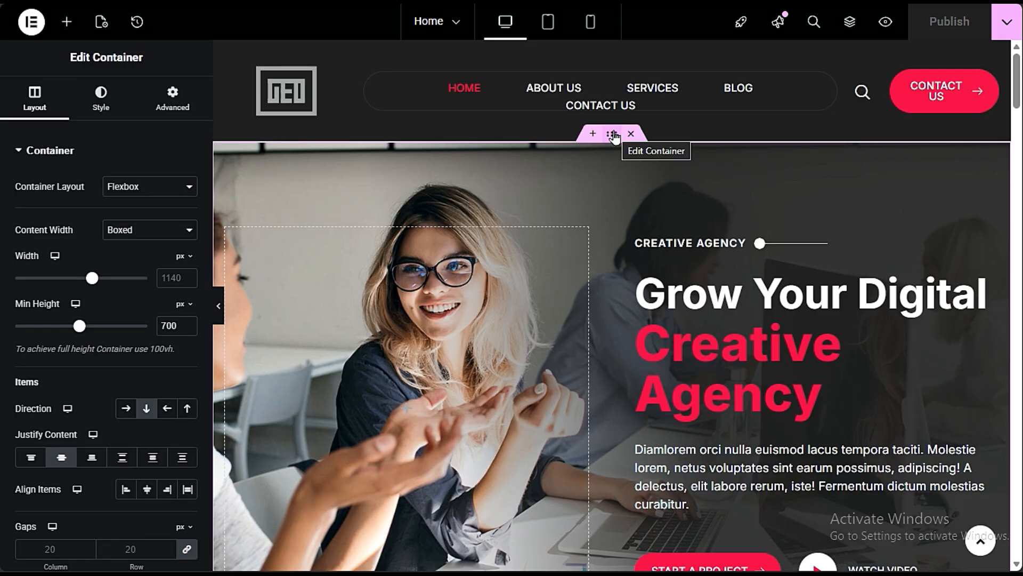
left_click(99, 91)
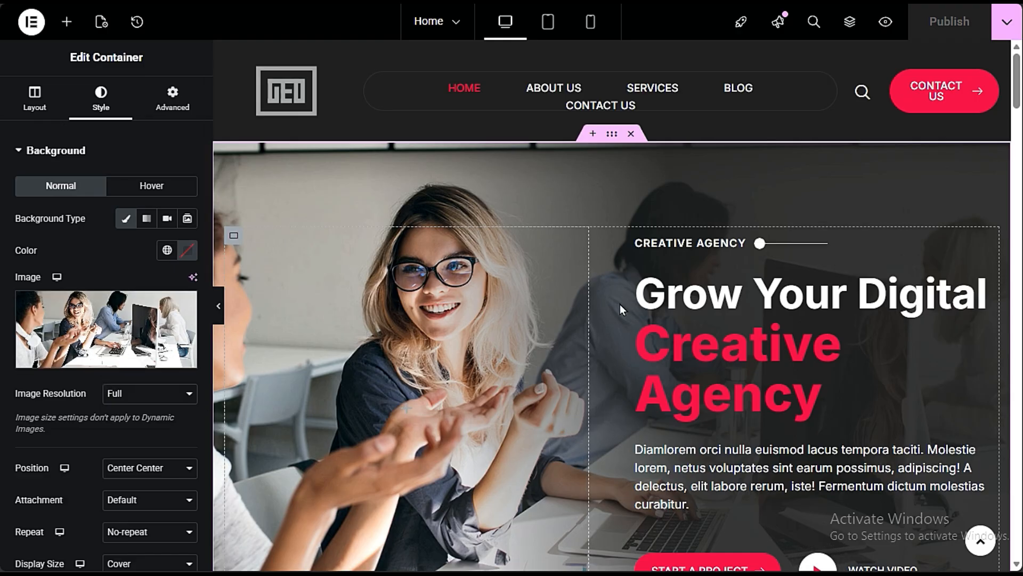
mouse_move(130, 360)
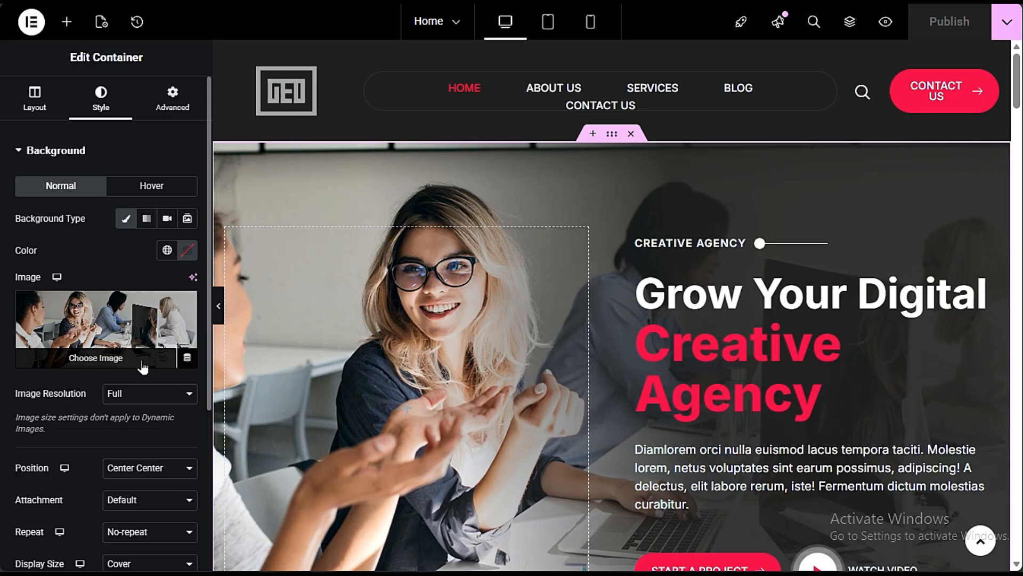
left_click(93, 356)
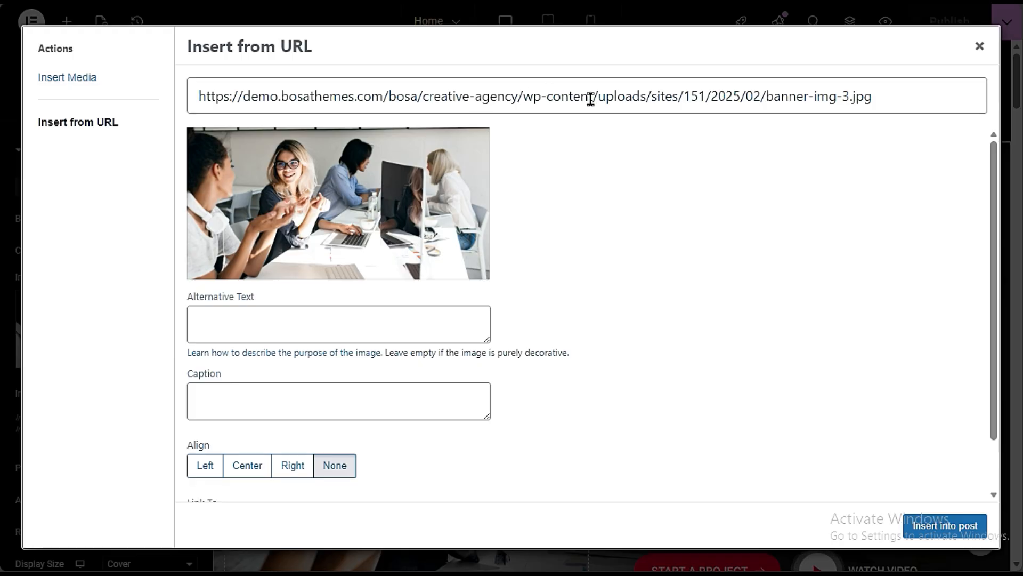
triple_click(352, 103)
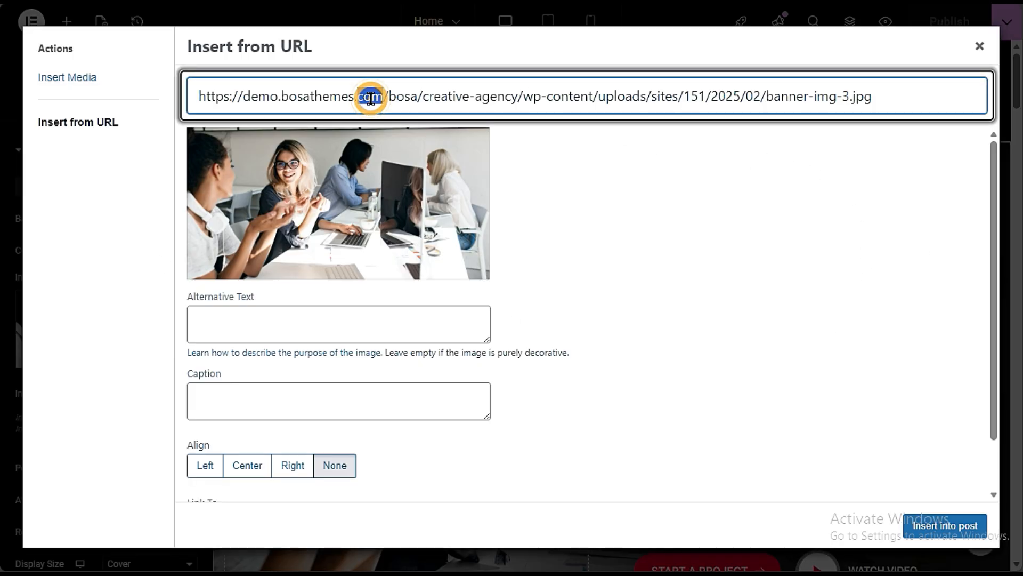
left_click(628, 291)
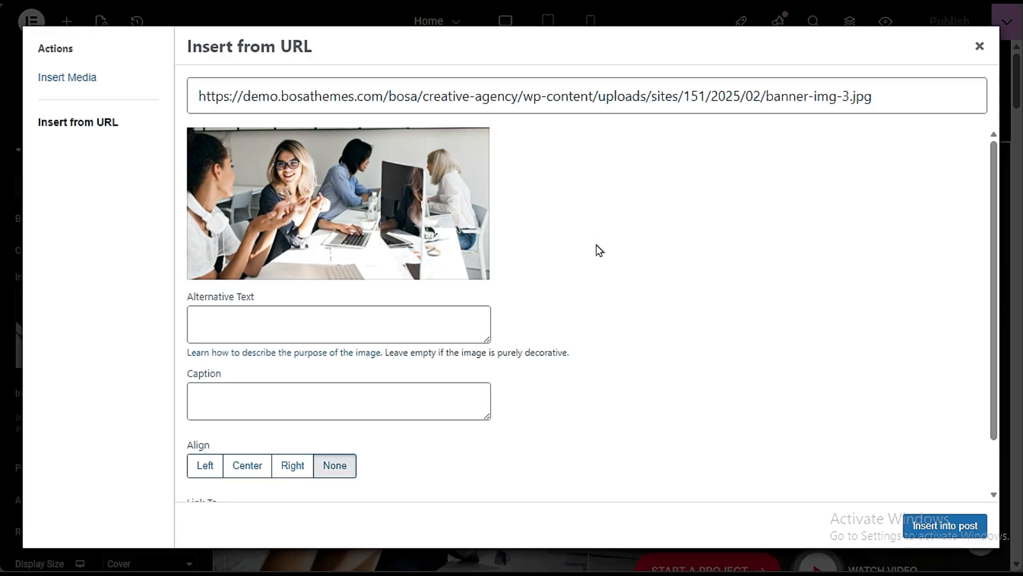
scroll(642, 318, "down", 2)
scroll(641, 318, "up", 2)
left_click(57, 81)
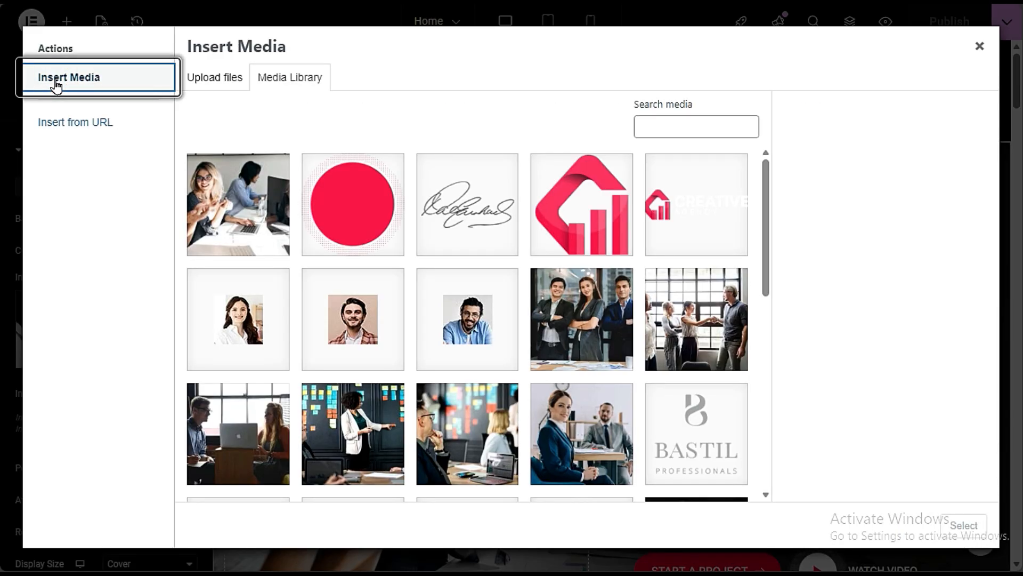
left_click(572, 320)
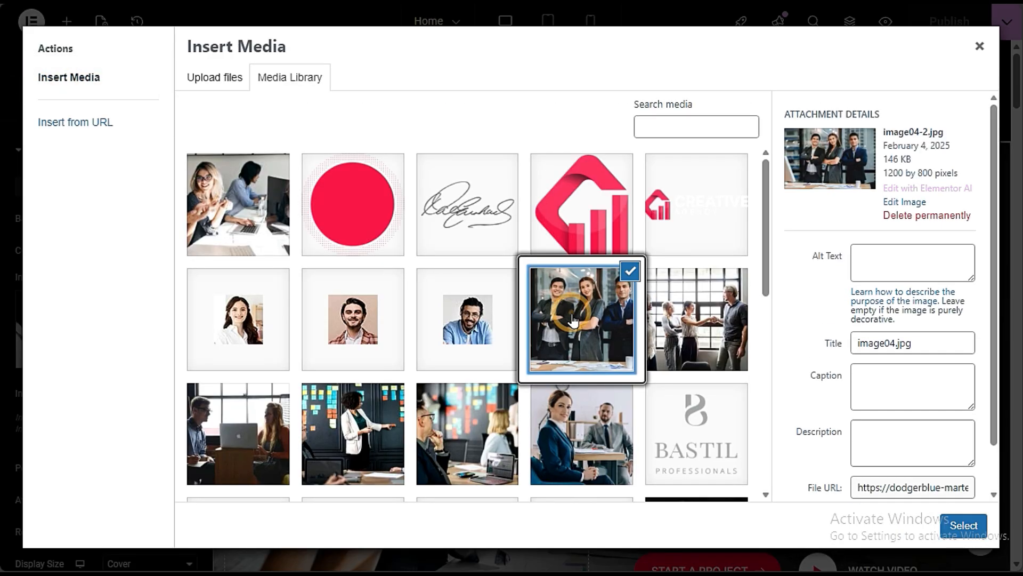
left_click(961, 525)
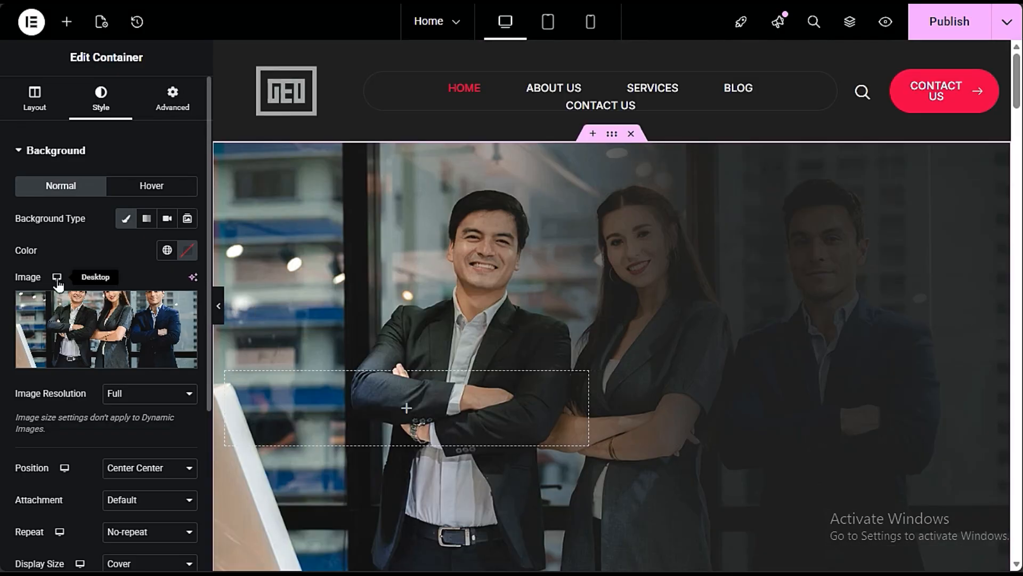
left_click(949, 22)
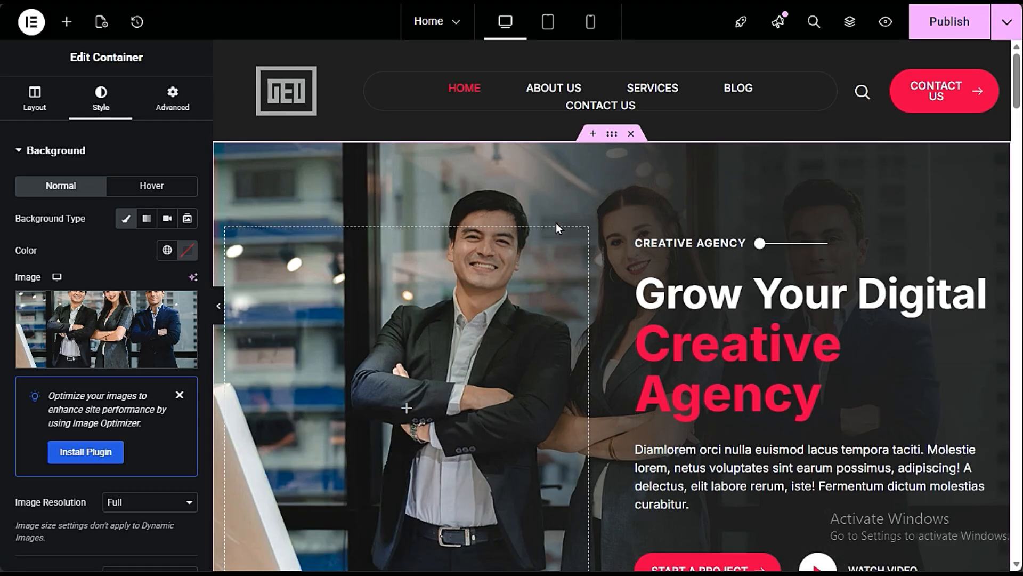
- Try an Image widget in the hero section's empty column, then delete it
scroll(372, 212, "down", 3)
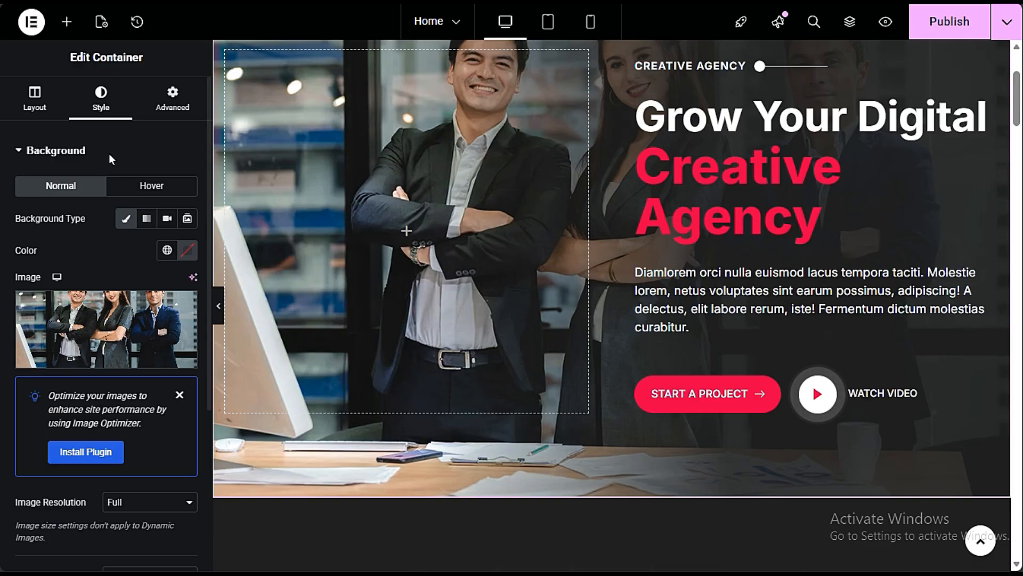
left_click(67, 22)
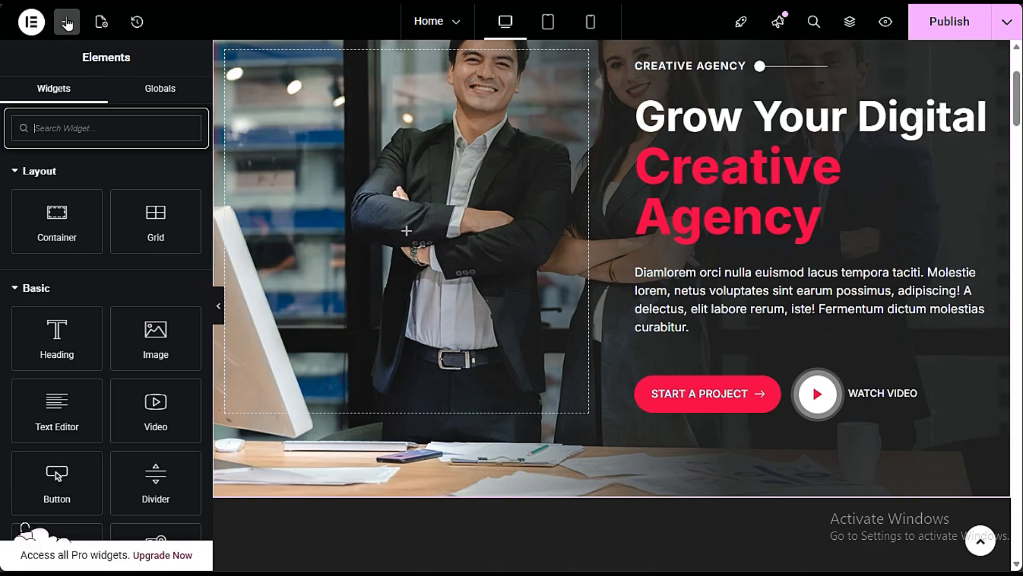
left_click_drag(155, 335, 416, 235)
scroll(536, 341, "up", 3)
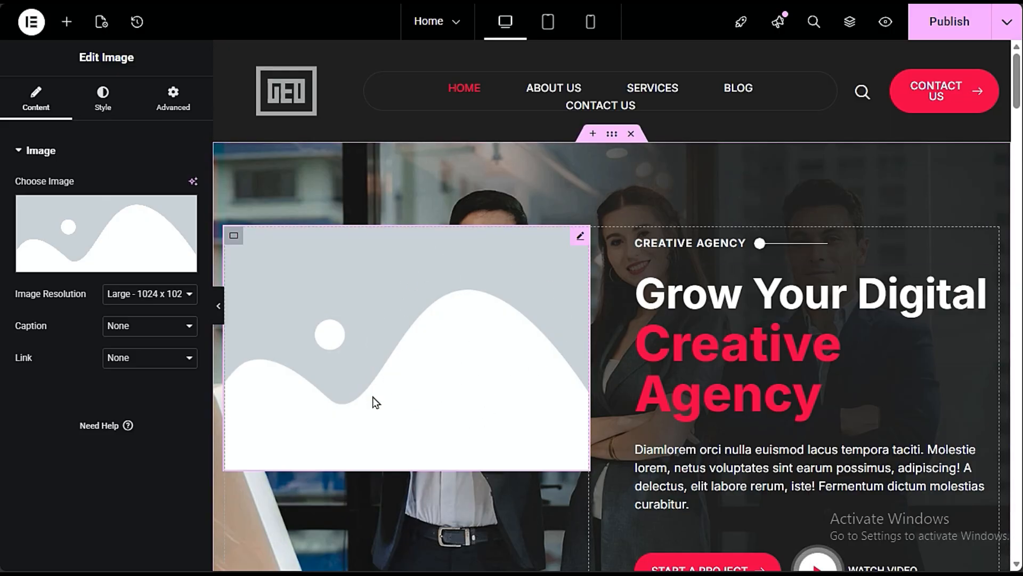
right_click(426, 387)
left_click(454, 550)
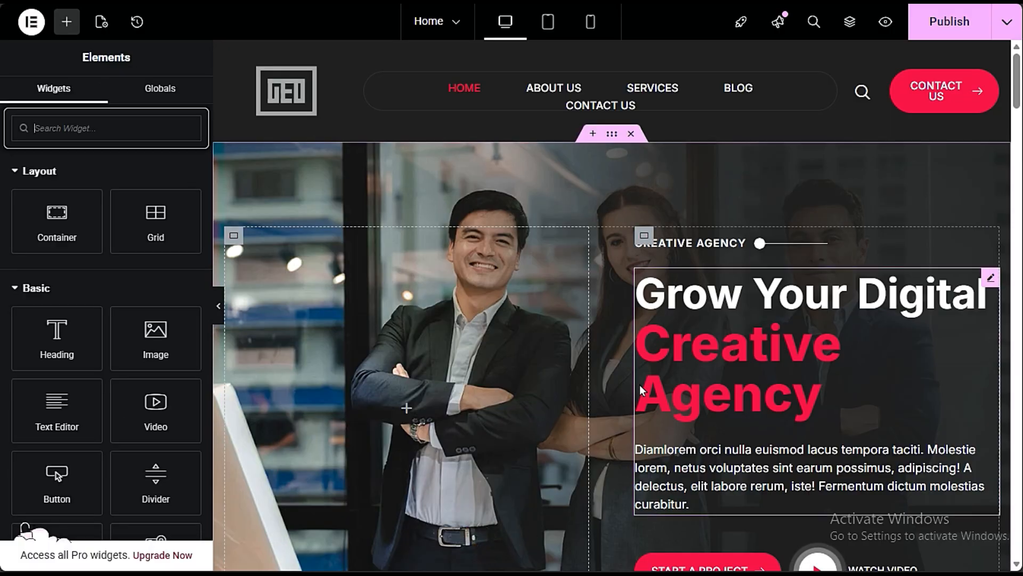
scroll(290, 261, "down", 3)
scroll(423, 369, "up", 3)
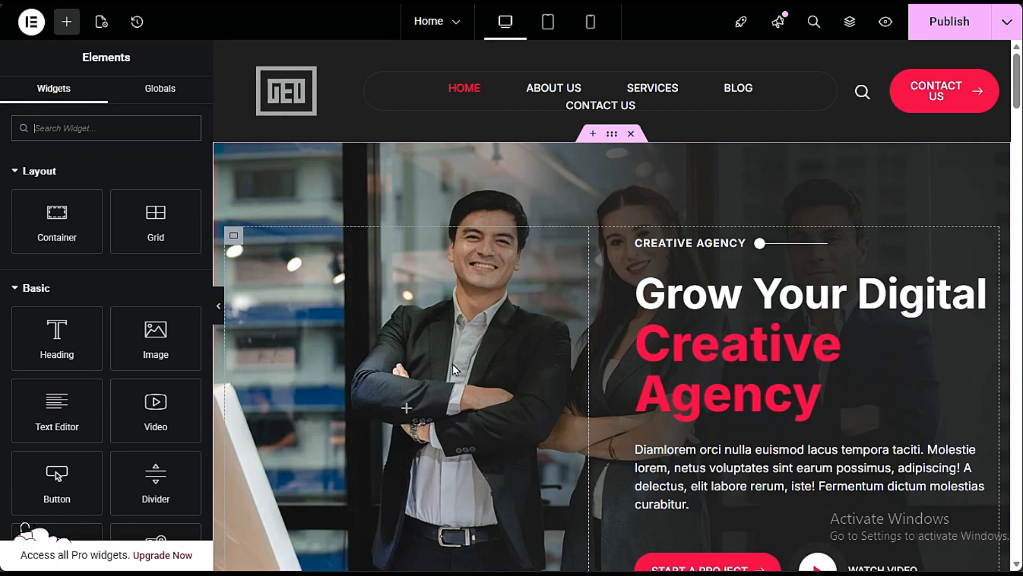
- Try a Heading widget in the hero section's empty column, then delete it
scroll(453, 364, "down", 3)
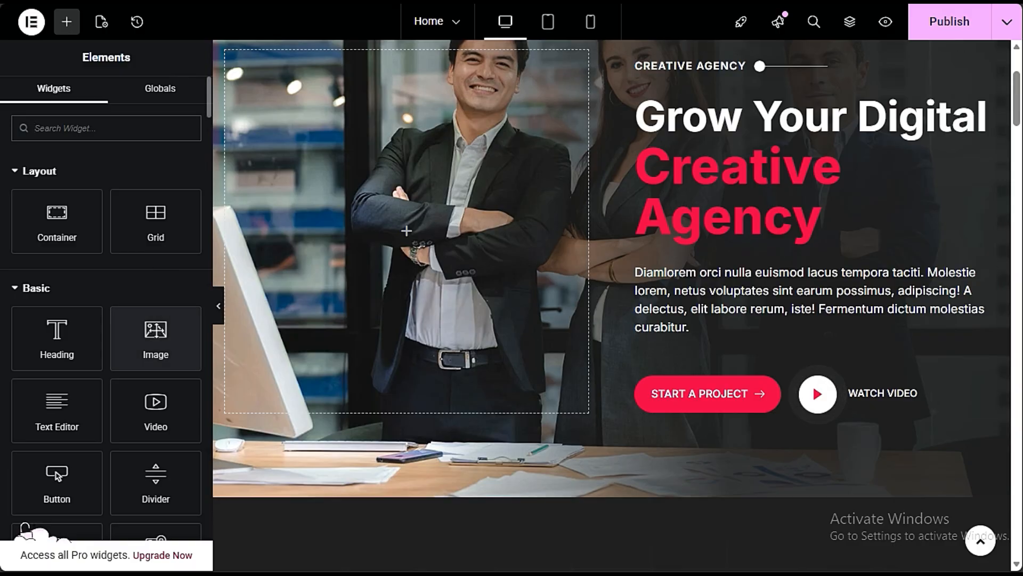
left_click_drag(155, 335, 415, 242)
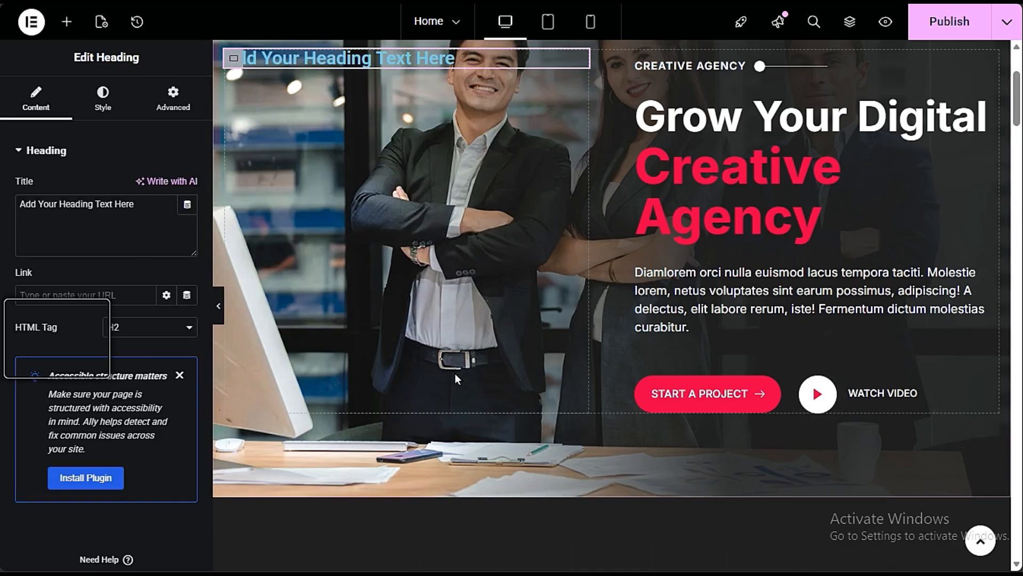
right_click(379, 63)
left_click(404, 400)
scroll(178, 302, "down", 15)
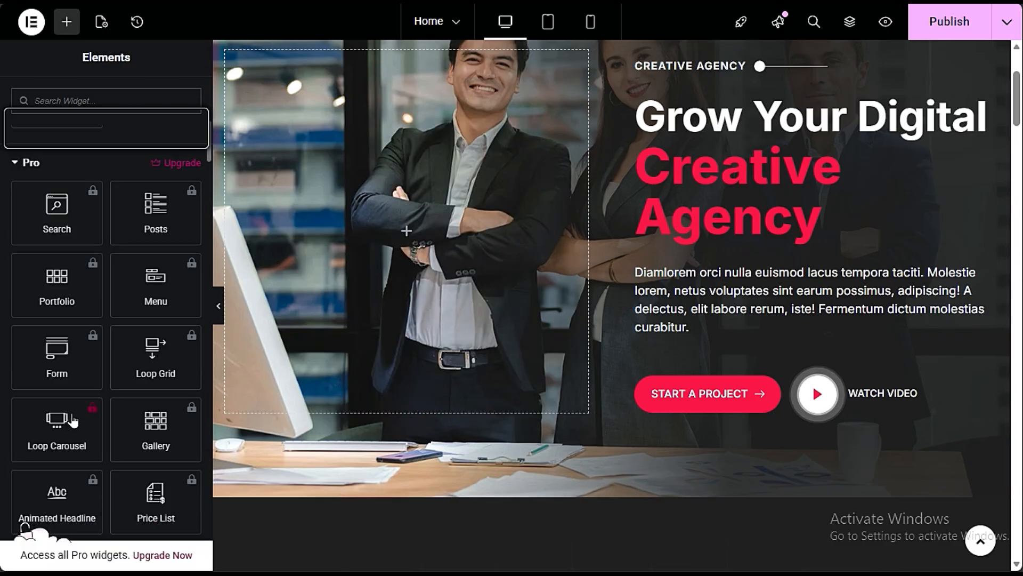
scroll(73, 420, "up", 12)
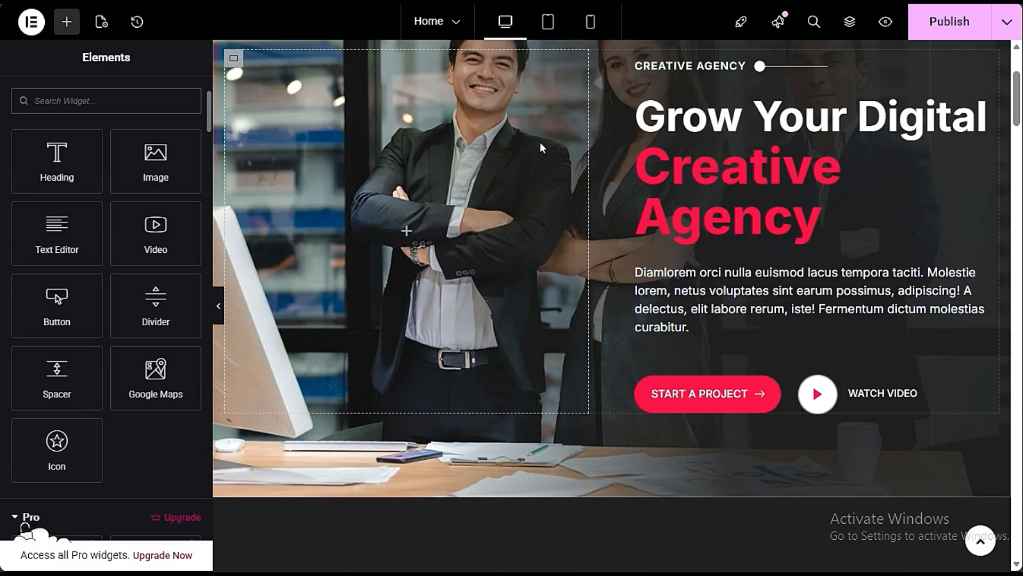
- Try a Video widget in the hero section's empty column, then delete it
scroll(539, 142, "up", 3)
left_click_drag(156, 227, 412, 421)
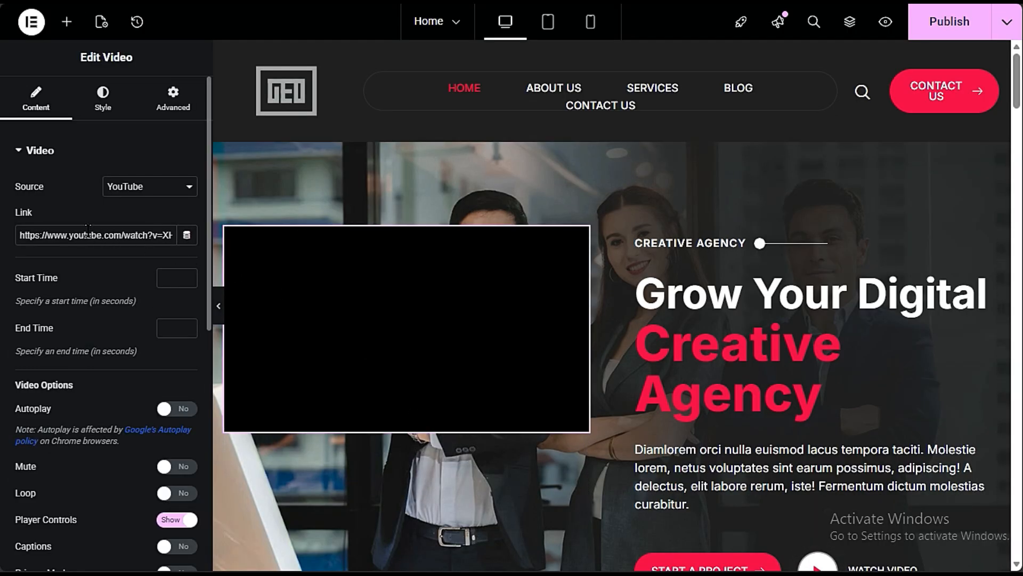
right_click(420, 367)
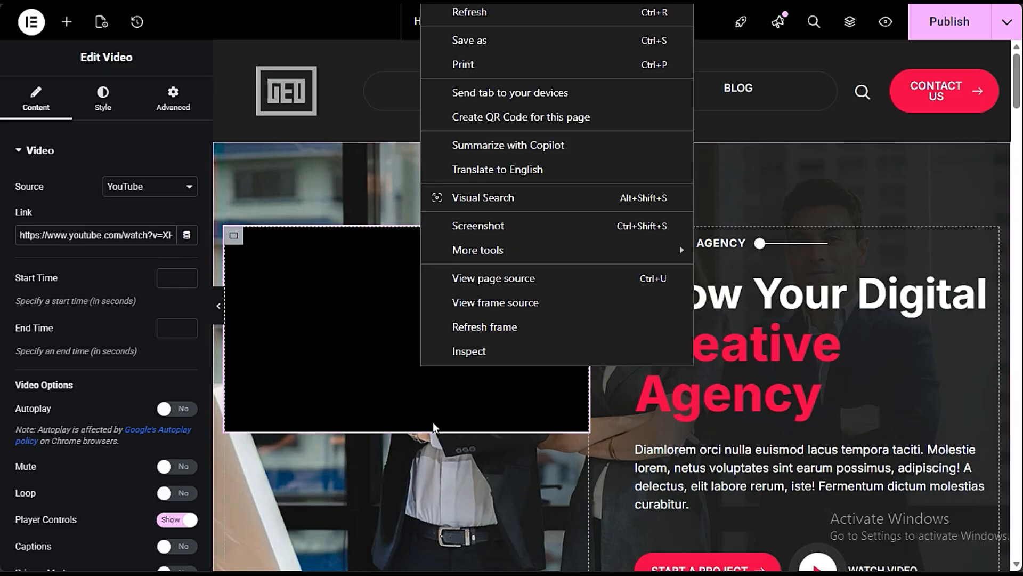
left_click(474, 330)
right_click(374, 358)
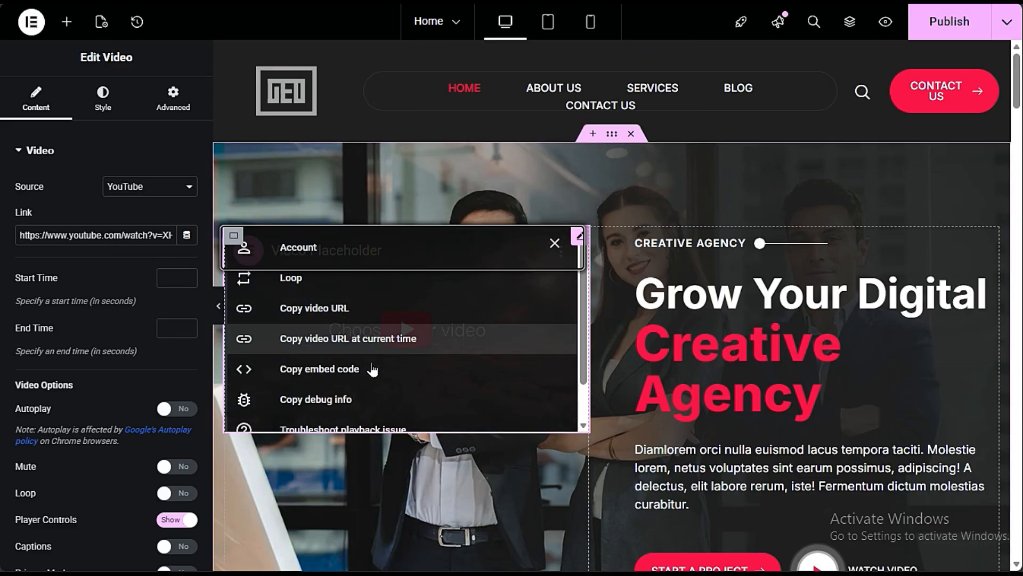
key("Delete")
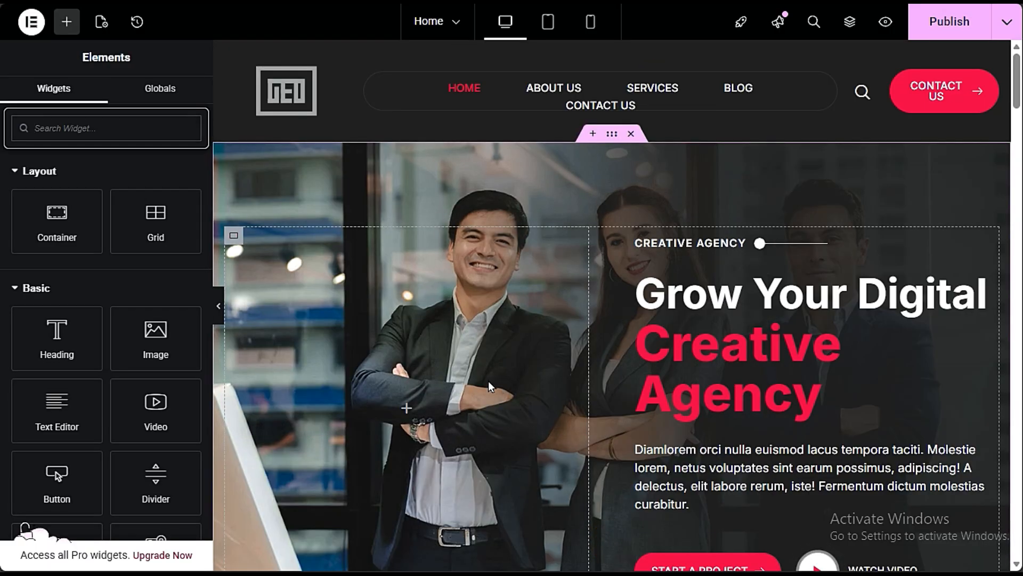
scroll(460, 377, "down", 3)
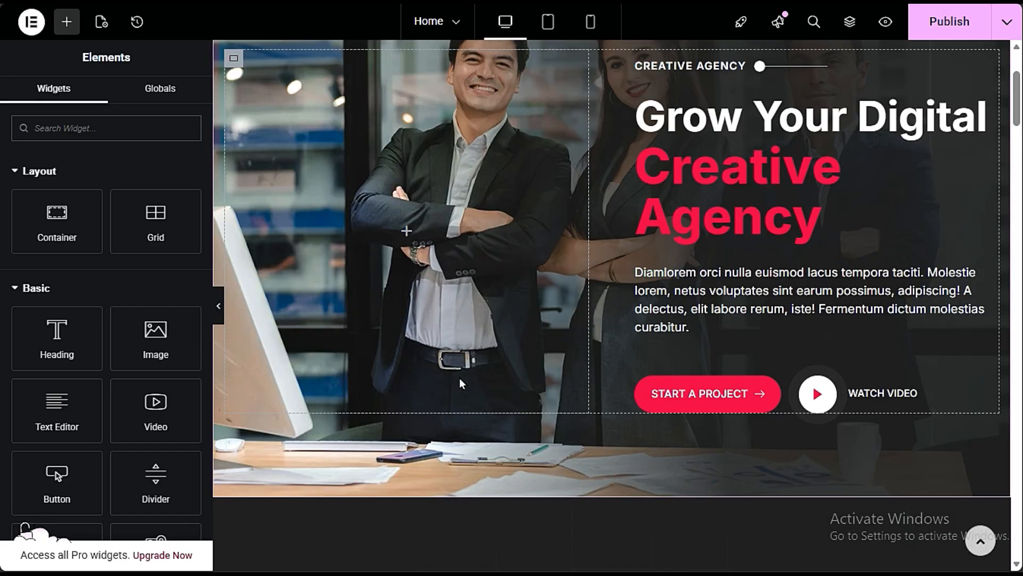
scroll(832, 159, "up", 3)
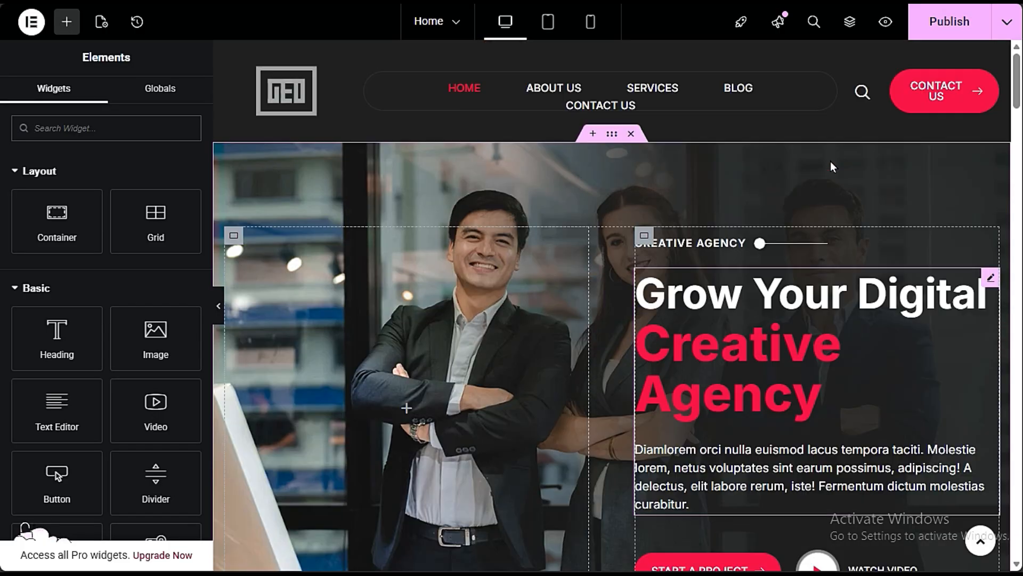
- Change the small CREATIVE AGENCY heading above the main hero title to "Welcome TO Preet Web Vision"
left_click(686, 246)
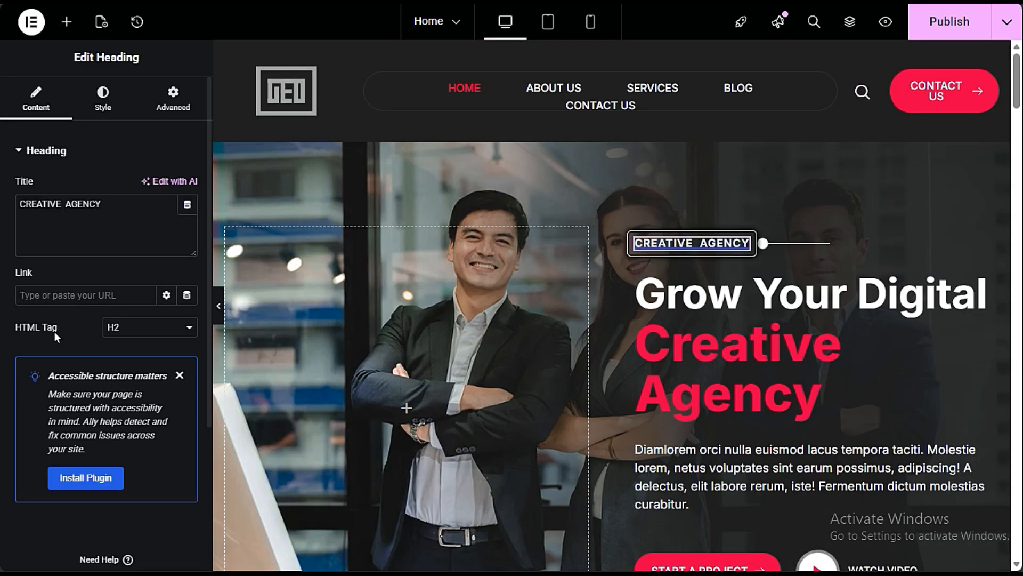
triple_click(108, 208)
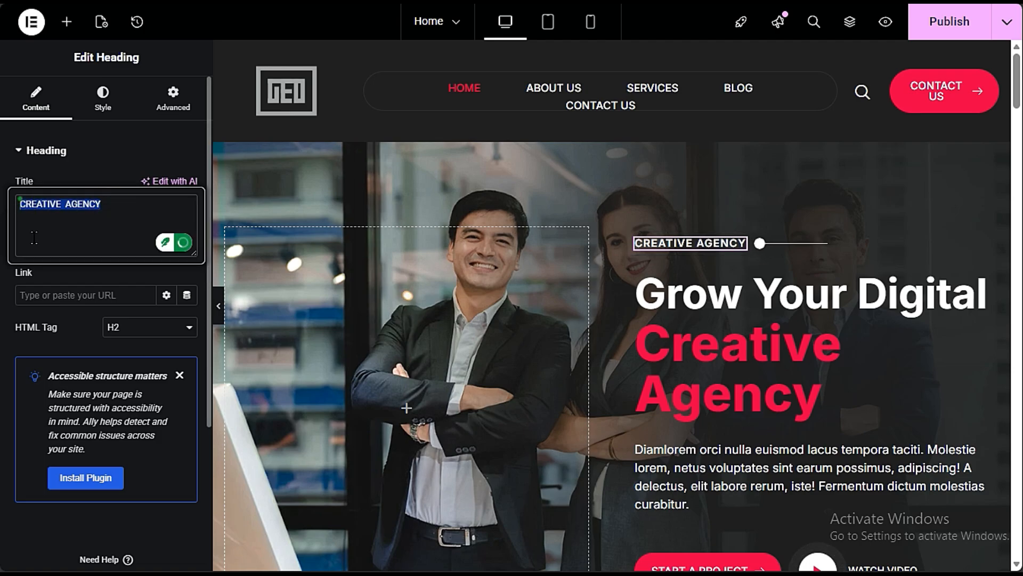
left_click(77, 215)
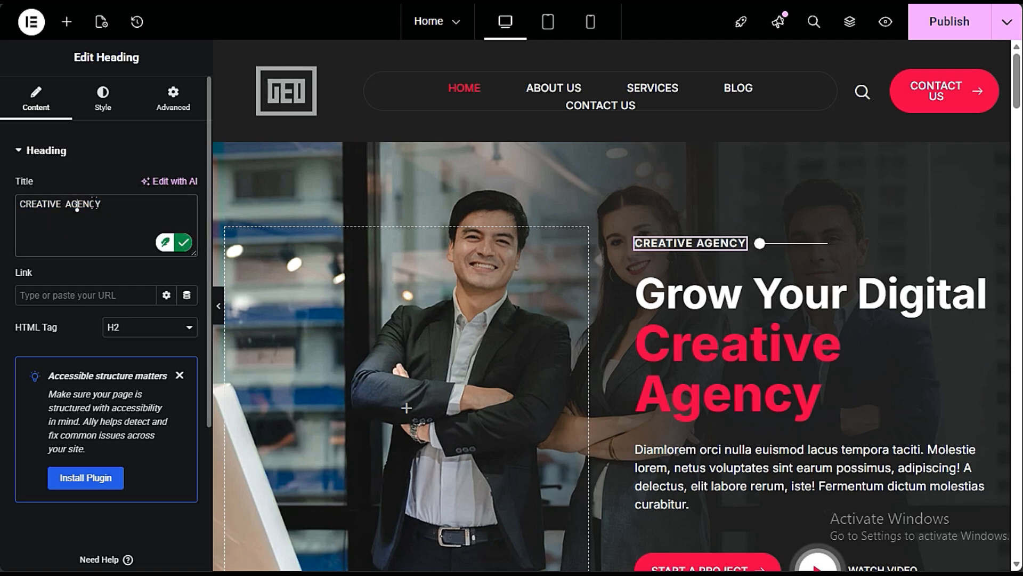
mouse_move(1, 217)
key("ctrl+a")
type("W")
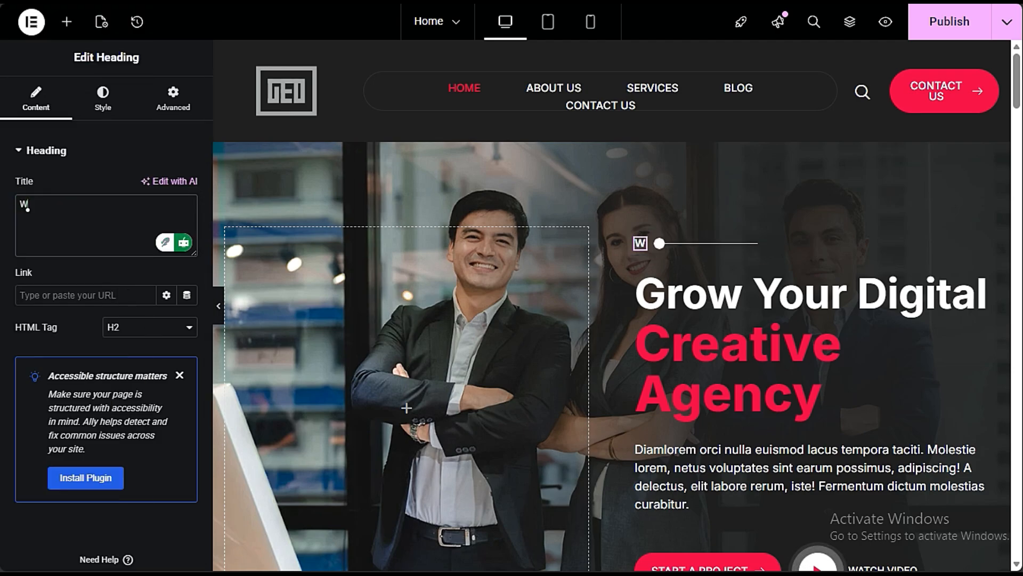
type("elcome")
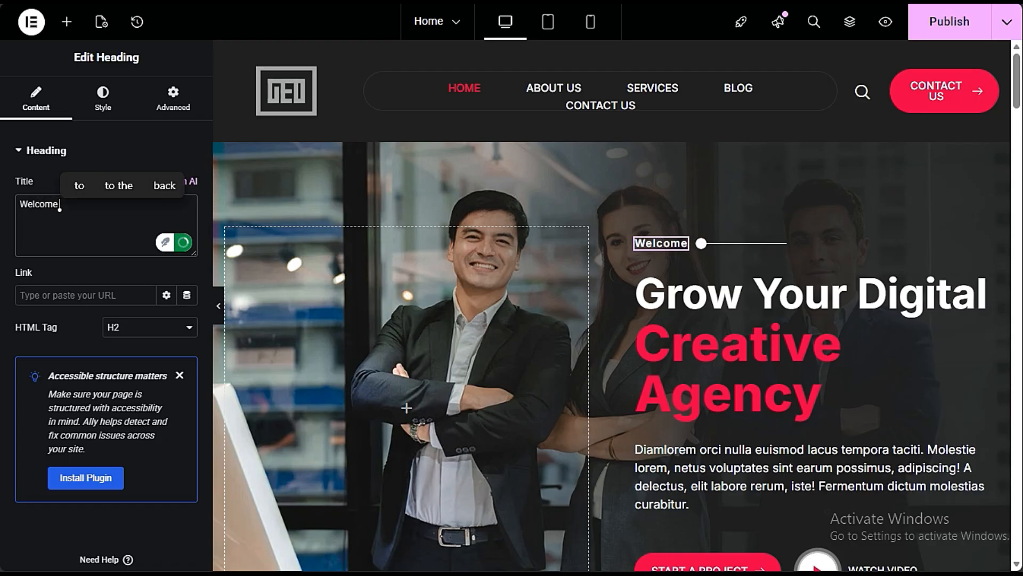
type(" TO Pr")
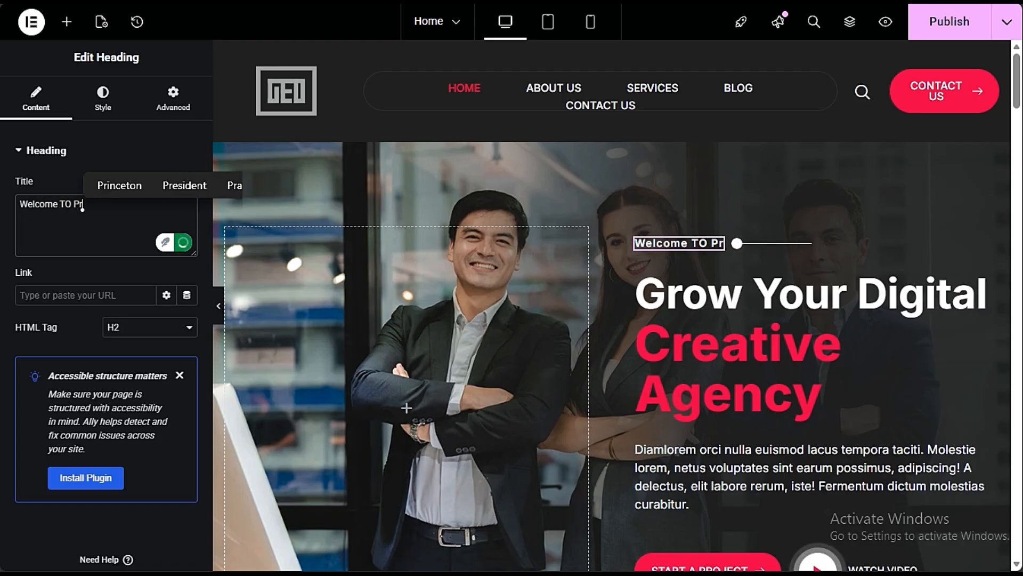
type("eet Web")
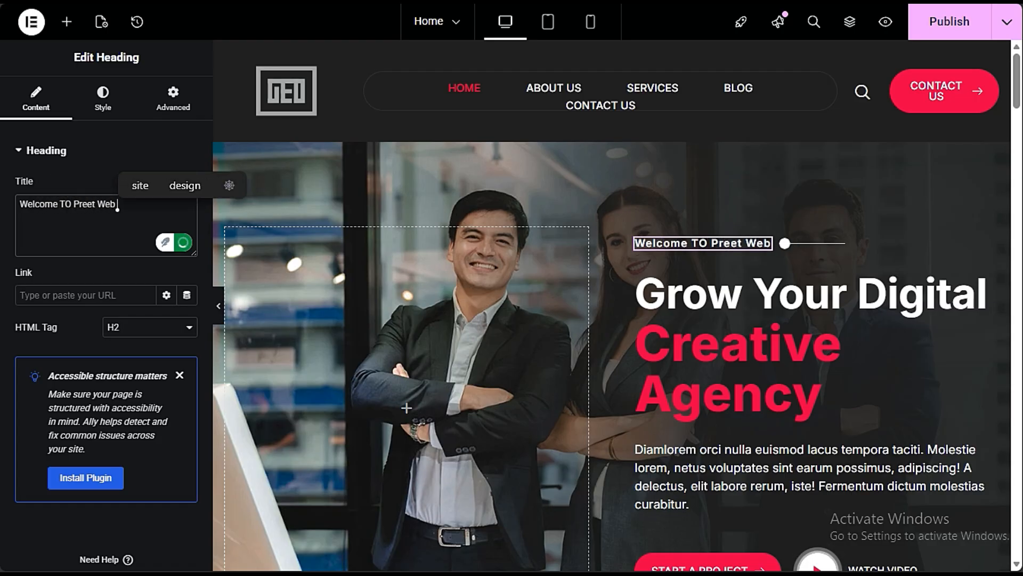
type(" Vision")
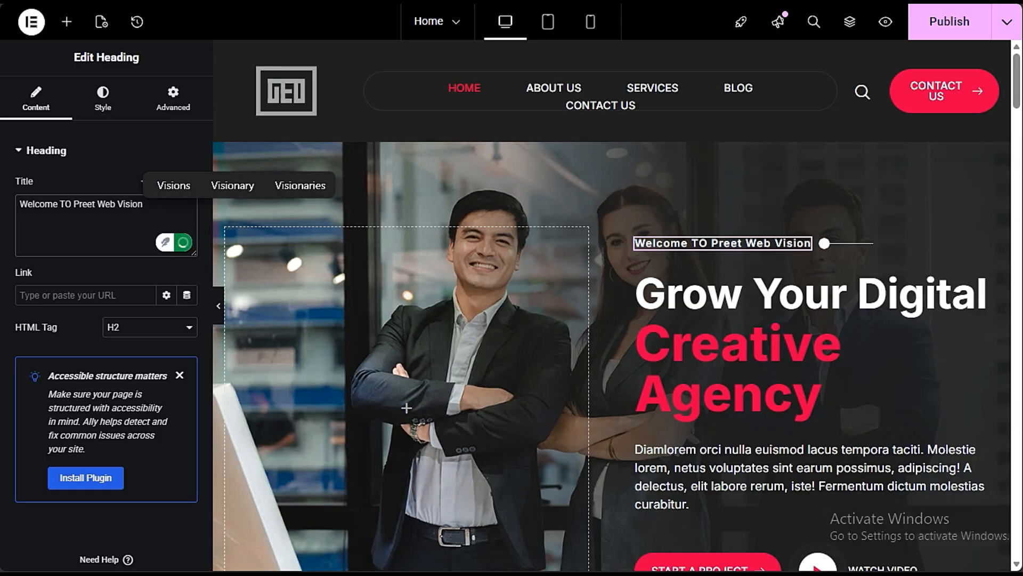
- Open the main hero heading's settings and examine the {{Creative Agency}} focused part of its title
left_click(807, 327)
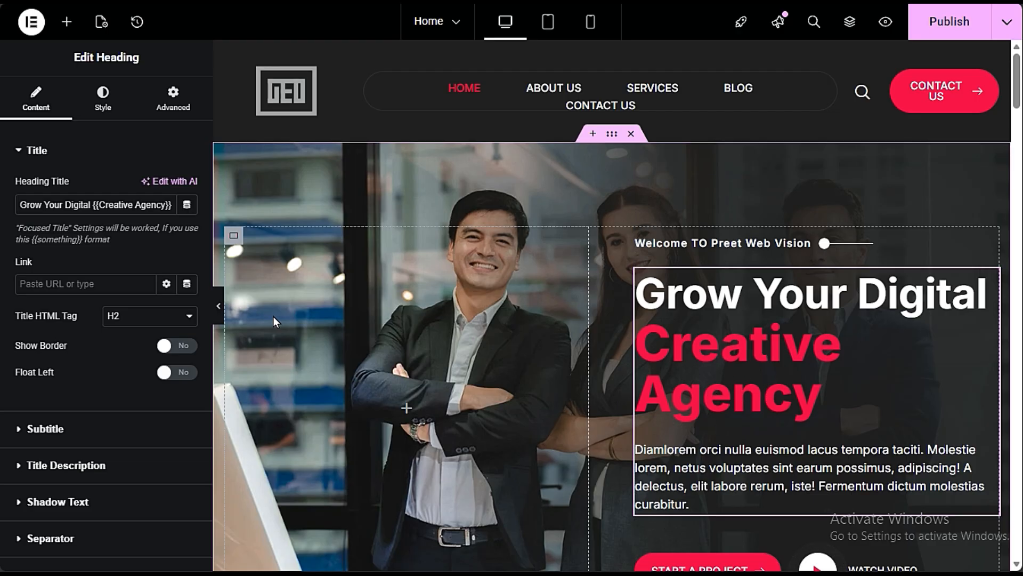
left_click_drag(93, 206, 168, 205)
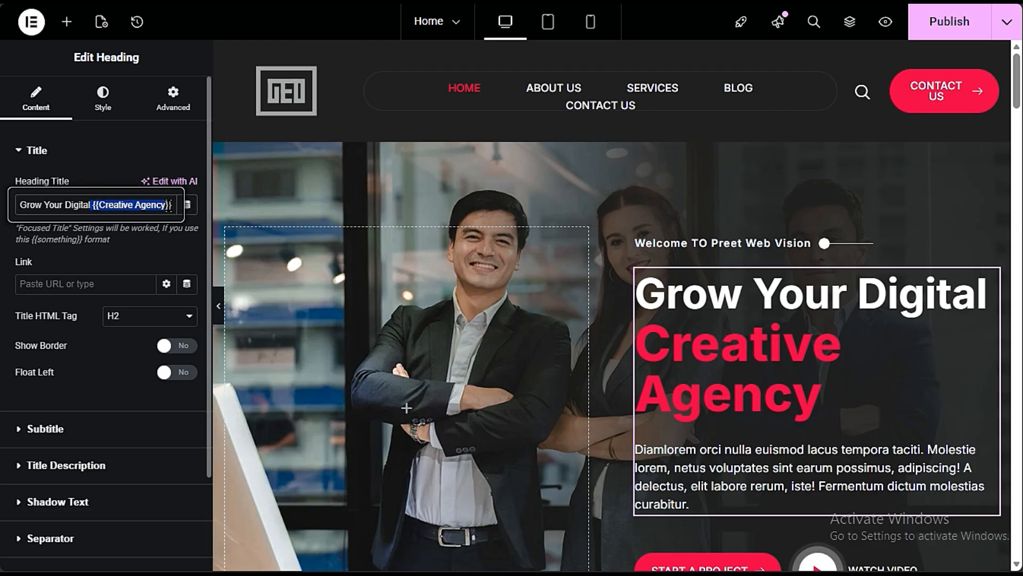
left_click(118, 205)
left_click_drag(89, 205, 166, 206)
left_click(137, 205)
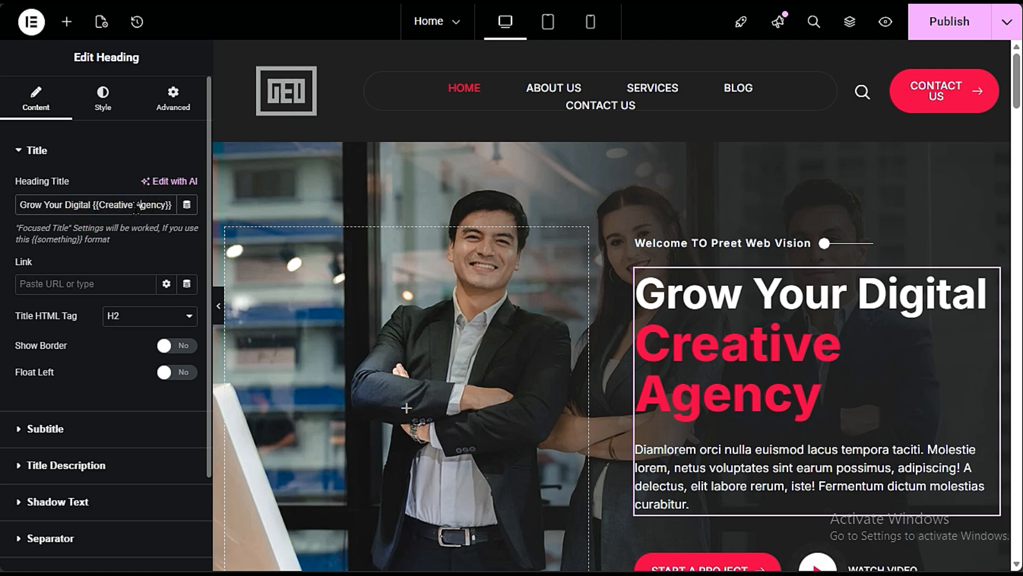
left_click_drag(99, 206, 128, 205)
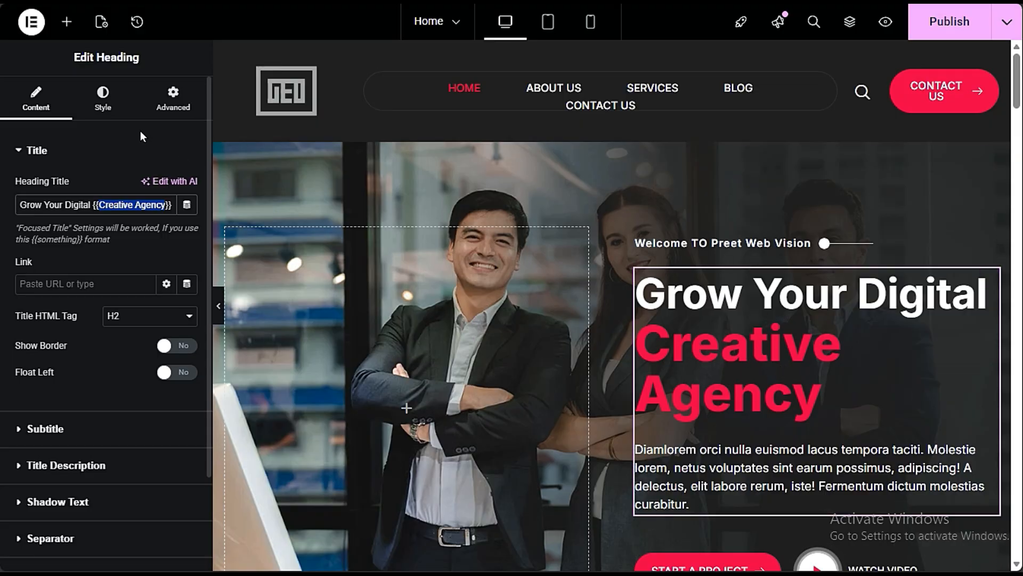
- Change the focused title colour of the main hero heading to a golden yellow
left_click(103, 98)
left_click(83, 246)
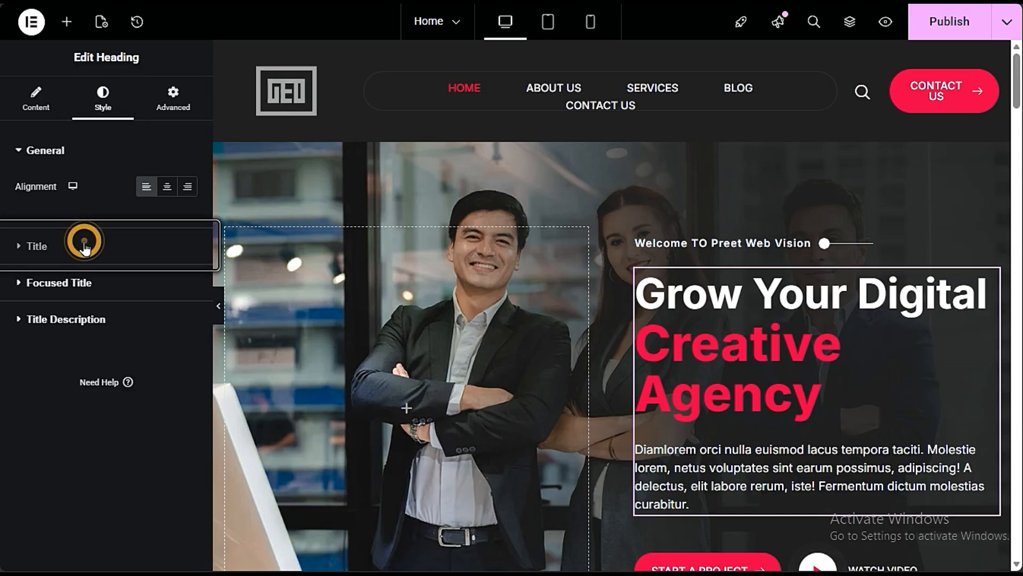
left_click(51, 437)
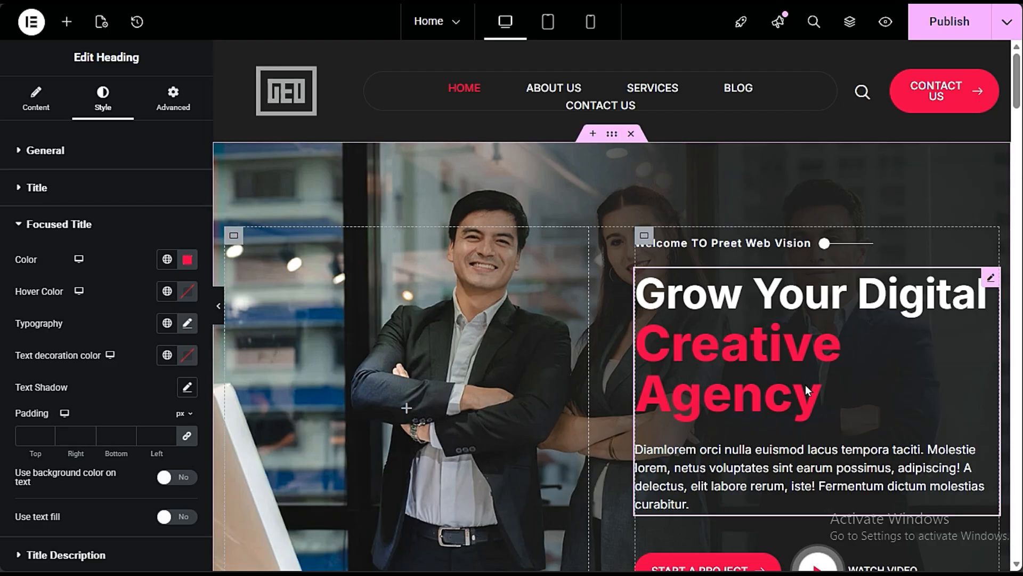
left_click(185, 261)
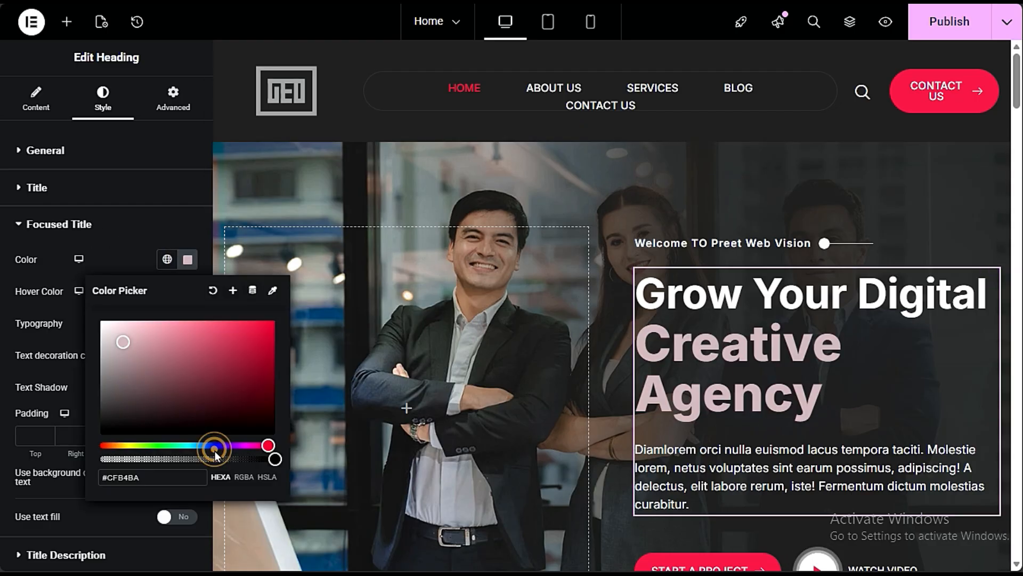
left_click_drag(209, 445, 215, 445)
left_click(255, 329)
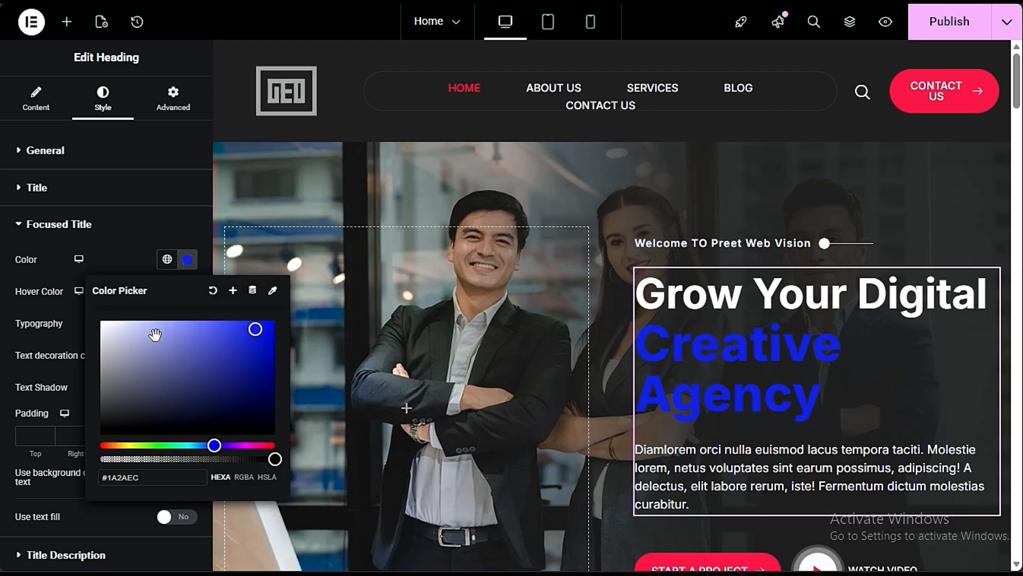
left_click(160, 321)
left_click_drag(129, 444, 124, 445)
left_click(243, 337)
left_click(131, 237)
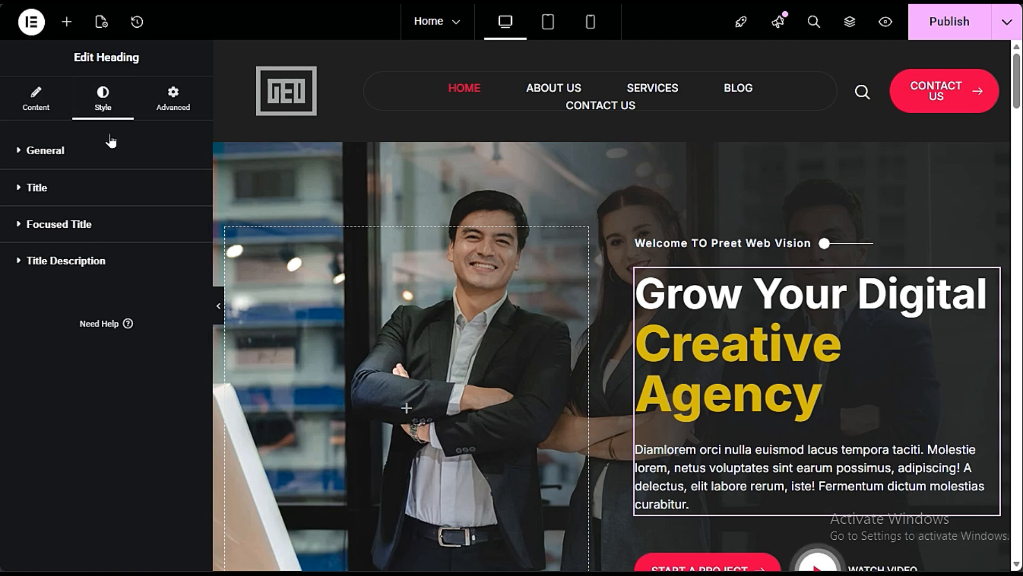
- Review the main hero heading's title text and open its title description settings
left_click(36, 98)
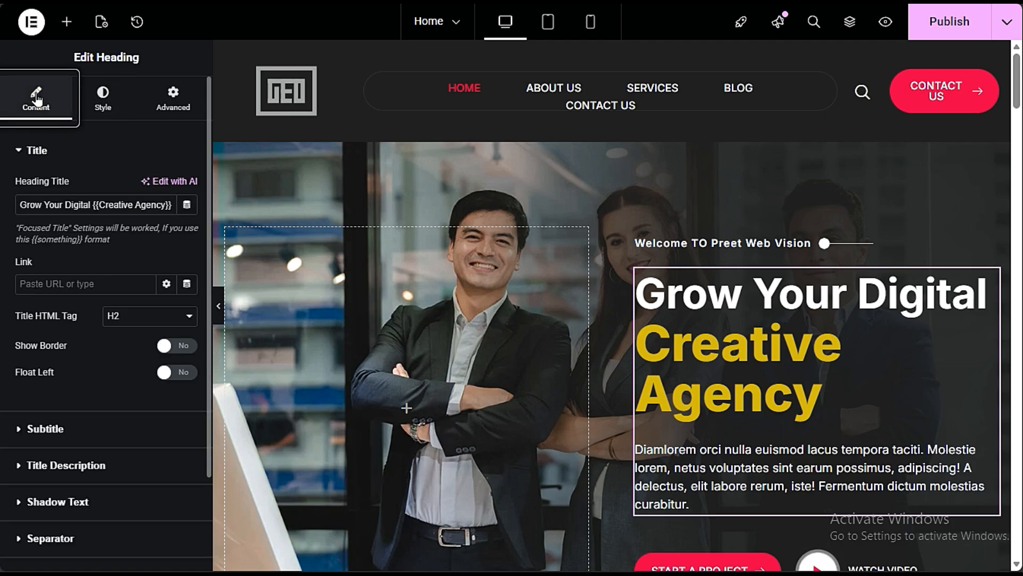
left_click(875, 379)
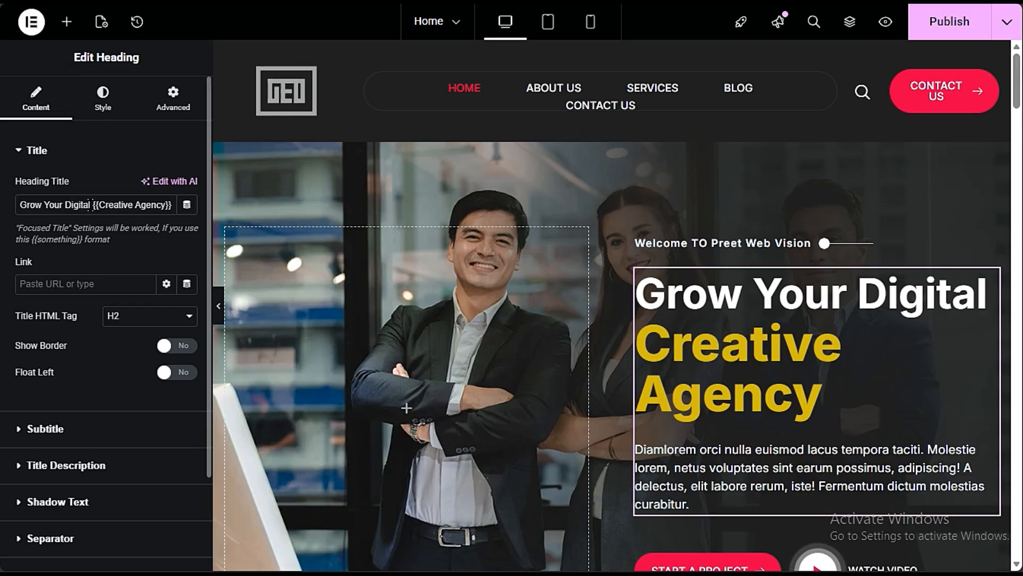
left_click_drag(91, 205, 15, 205)
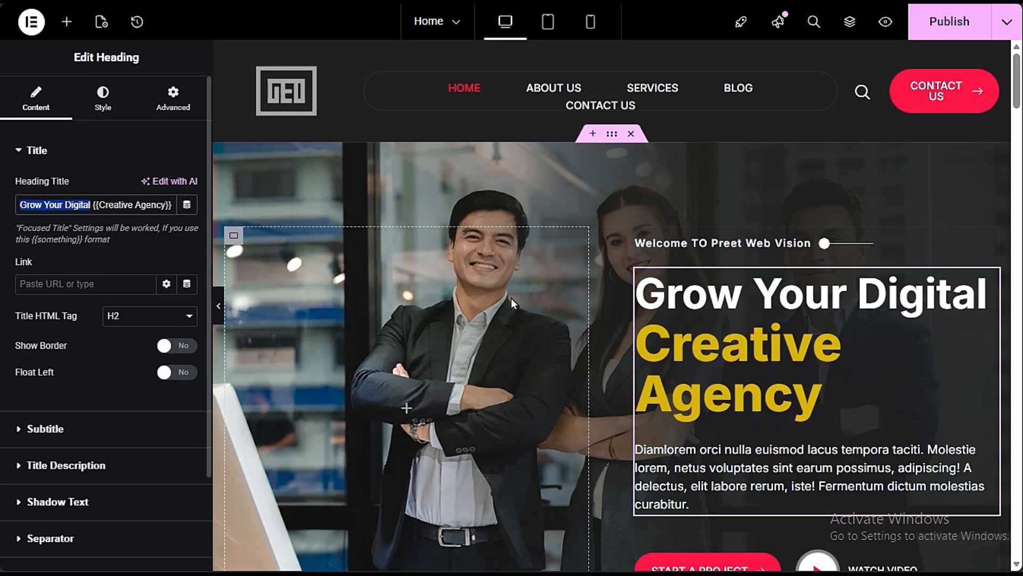
scroll(405, 319, "down", 3)
scroll(61, 305, "down", 2)
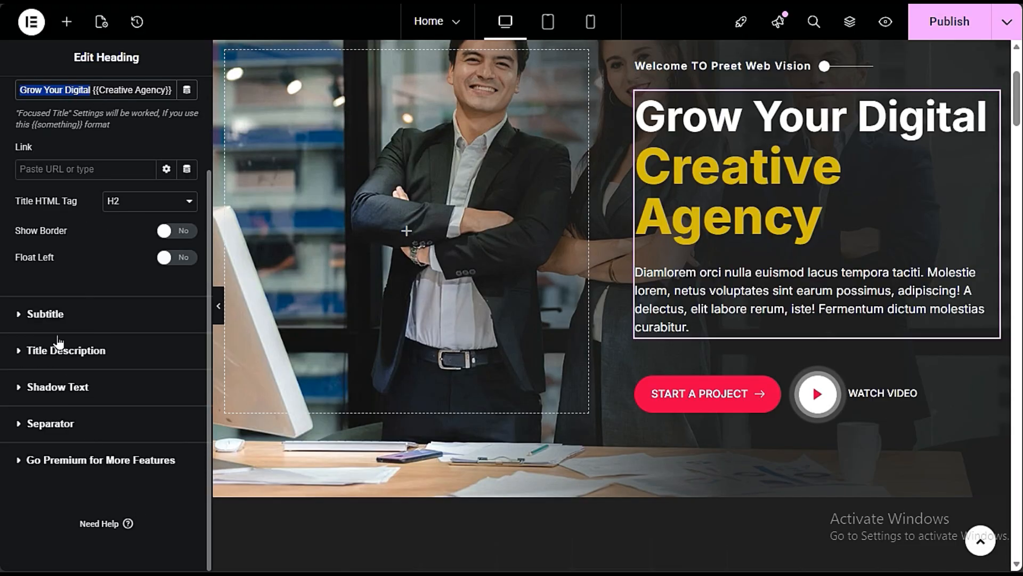
left_click(106, 350)
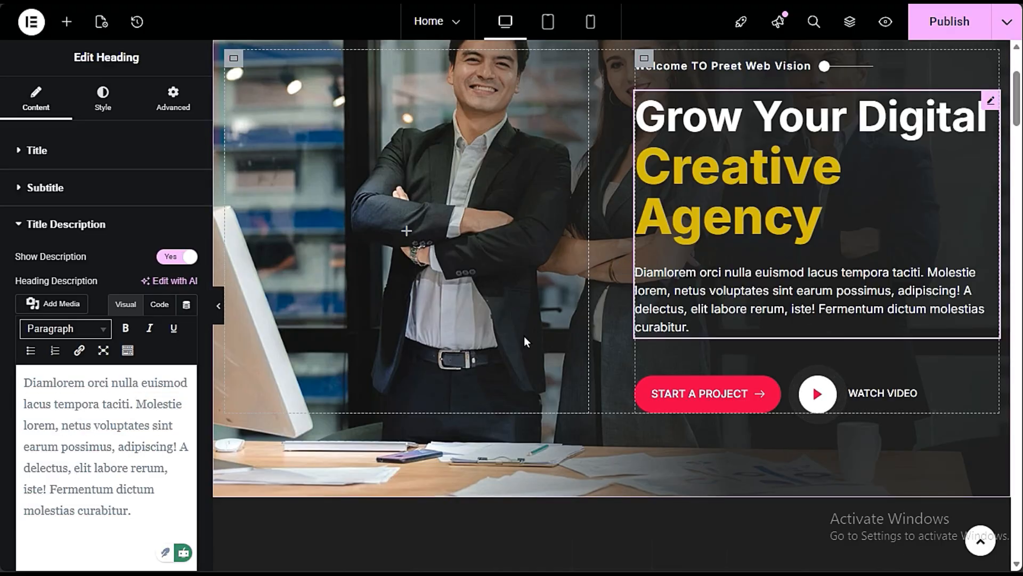
- Change the text of the hero's START A PROJECT button to "GET FREE QUOTE"
scroll(519, 338, "down", 3)
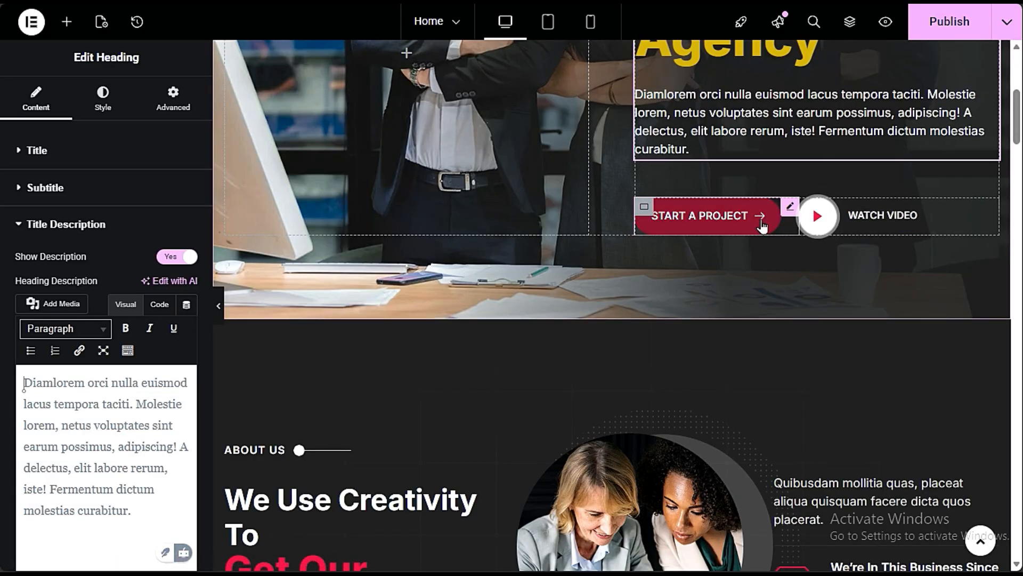
left_click(704, 220)
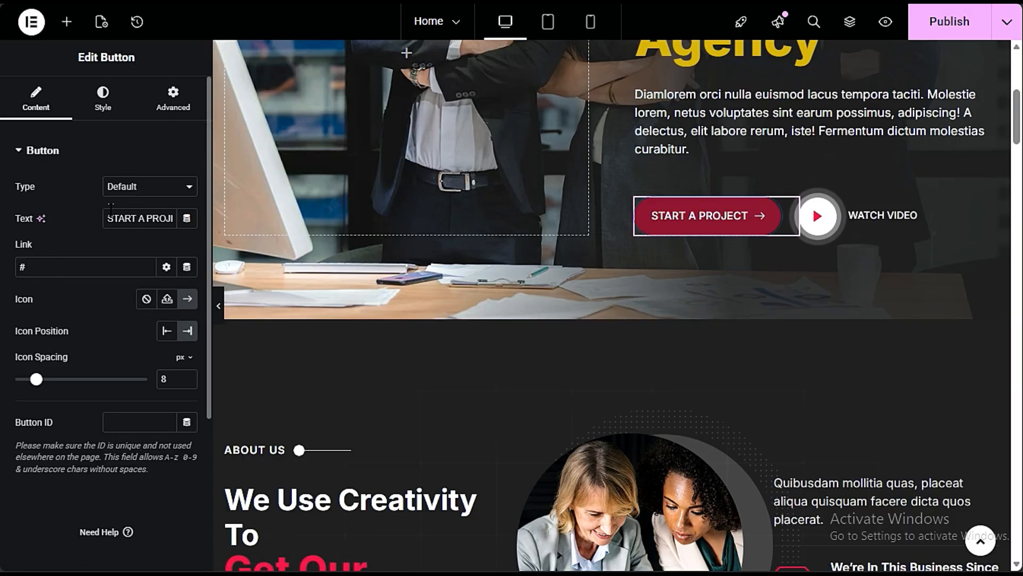
left_click_drag(106, 214, 186, 219)
left_click(87, 239)
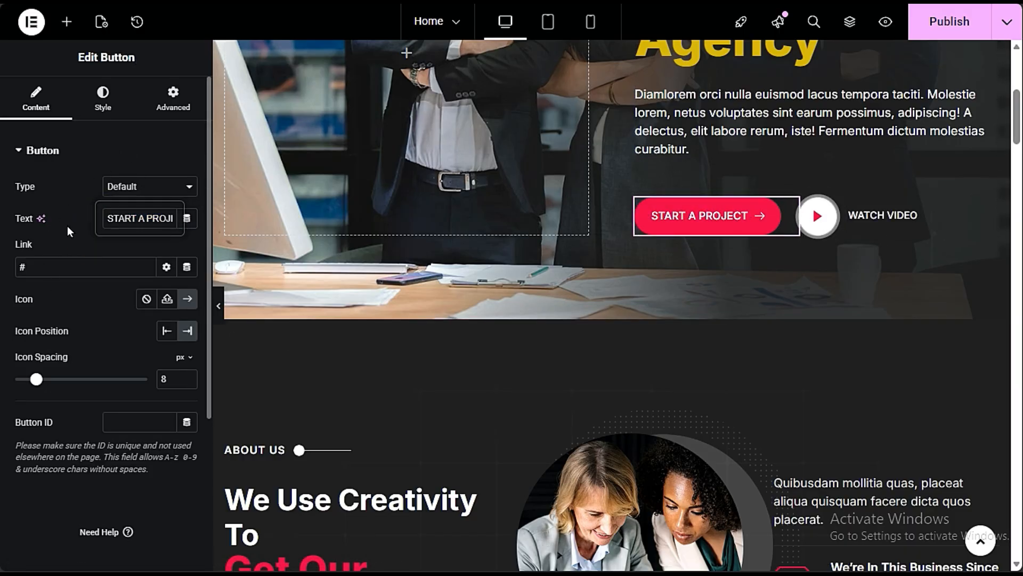
left_click_drag(114, 216, 197, 219)
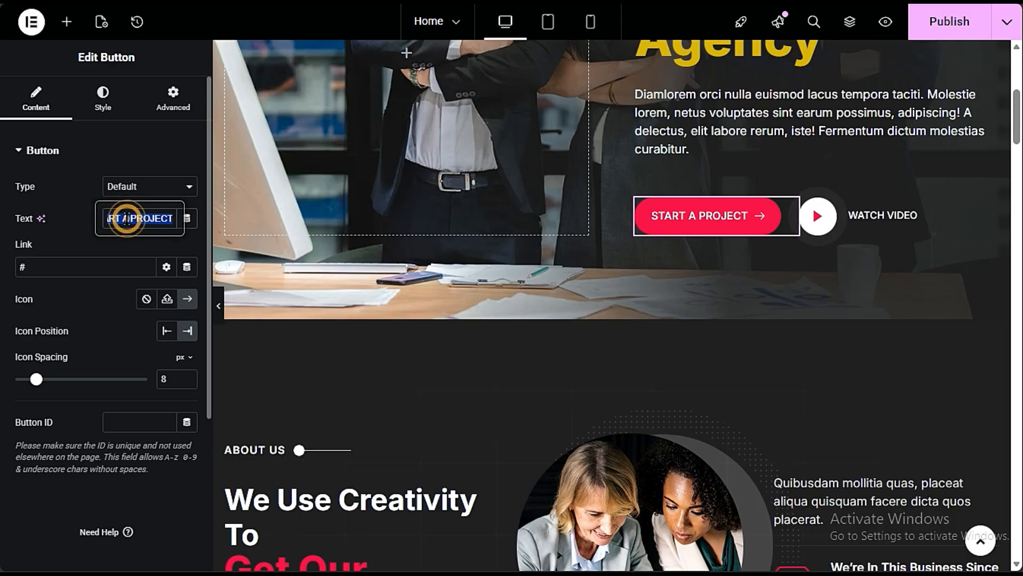
type("GE")
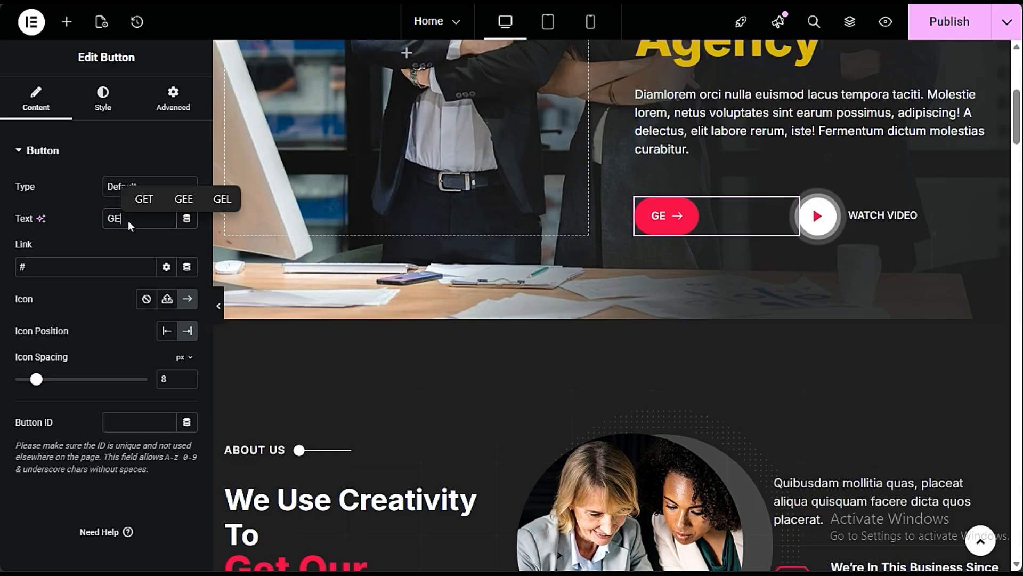
type("T FREE QUOTE")
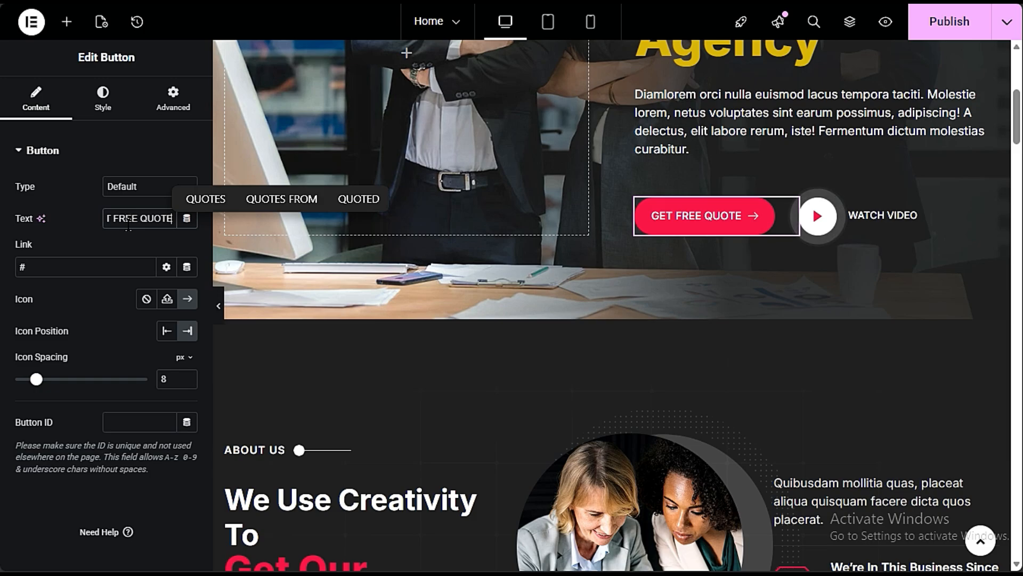
- Examine the link setting of the hero's GET FREE QUOTE button
left_click(71, 261)
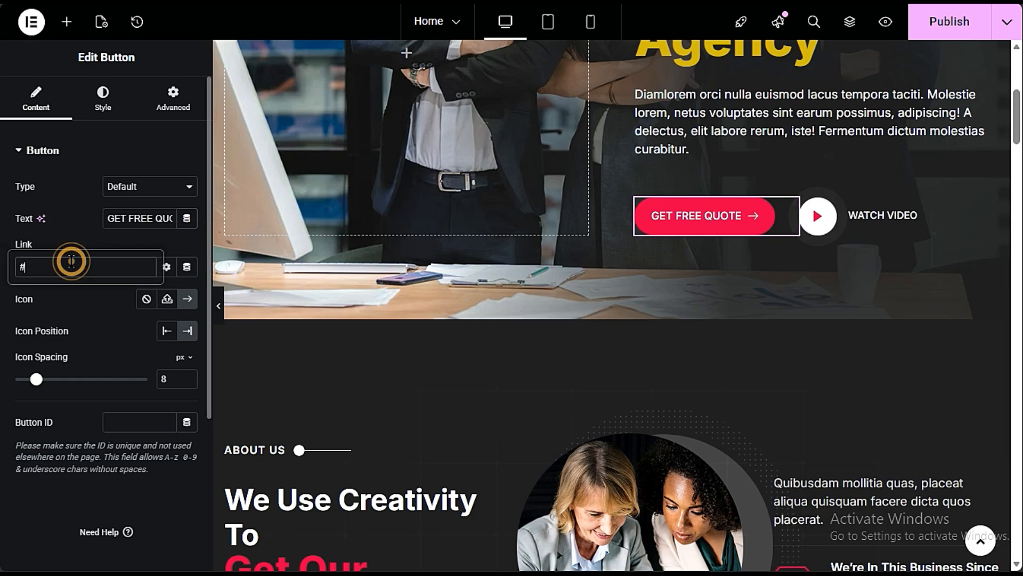
left_click(92, 316)
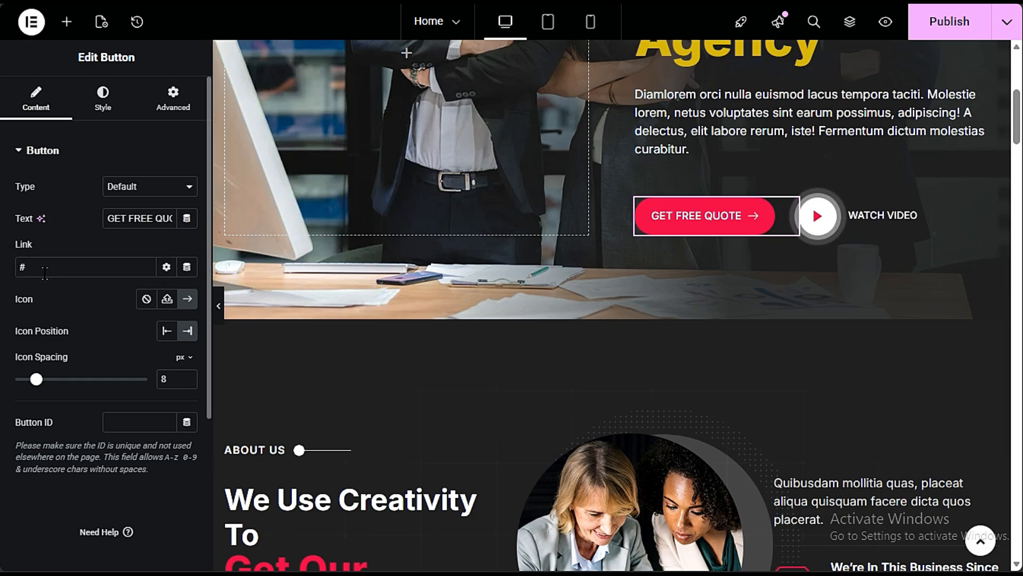
left_click_drag(45, 270, 8, 287)
left_click(56, 310)
- Inspect the WATCH VIDEO heading and the video link behind the hero's play button
left_click(888, 219)
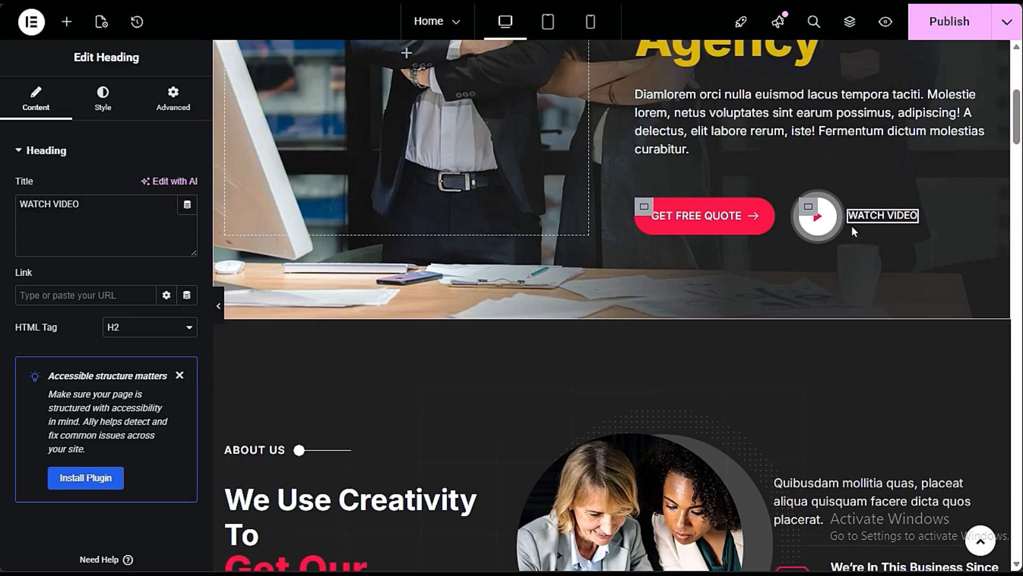
left_click(829, 208)
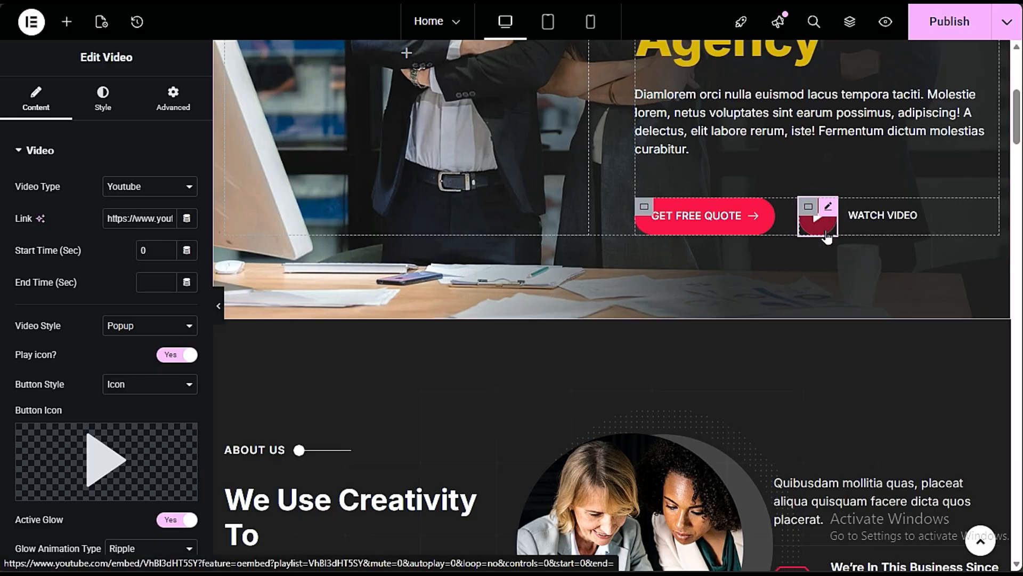
left_click(826, 213)
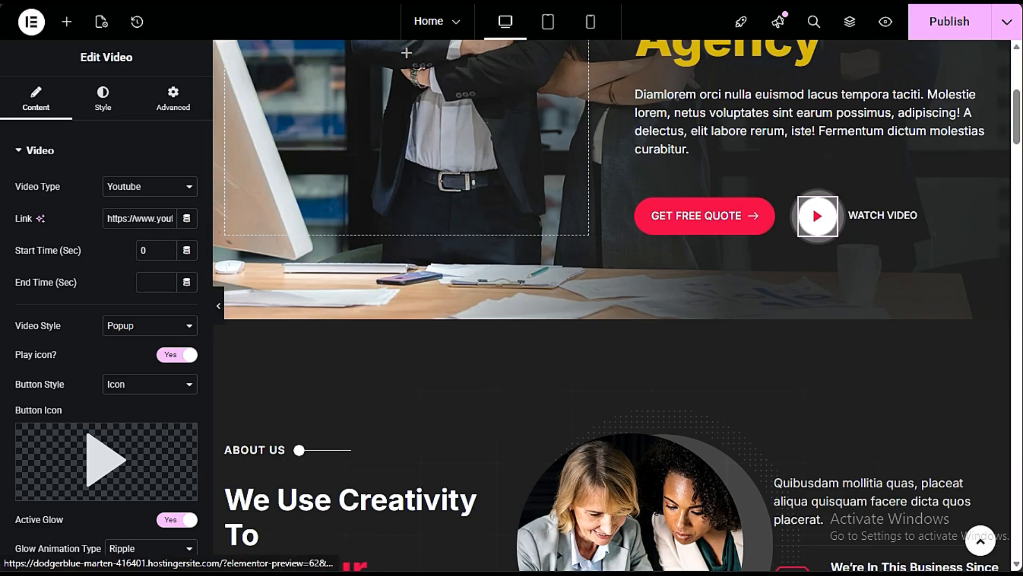
left_click_drag(112, 218, 167, 211)
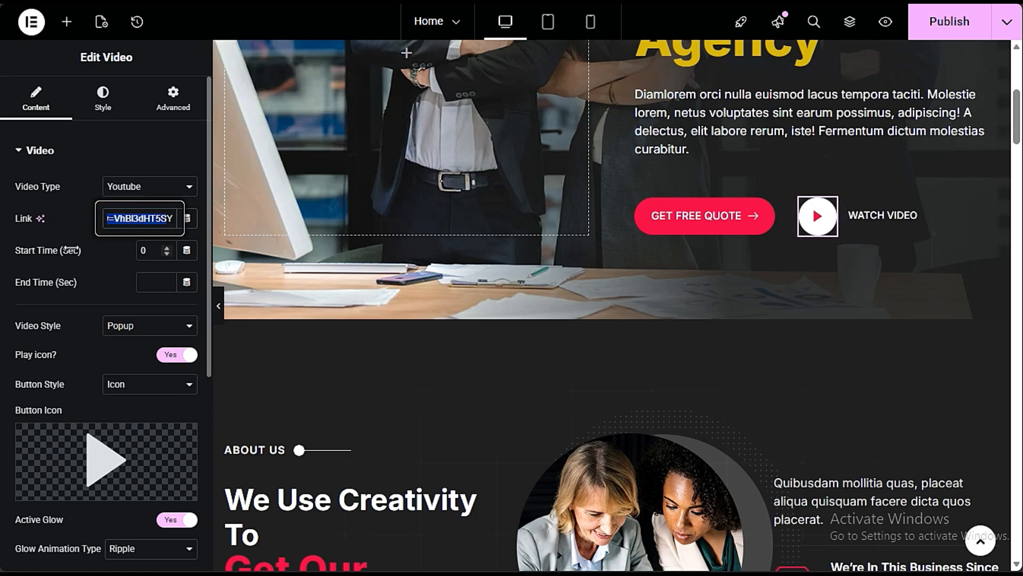
left_click(85, 240)
- Try the Self Hosted video type for the hero's play button, then return it to Youtube
left_click(132, 187)
left_click(133, 186)
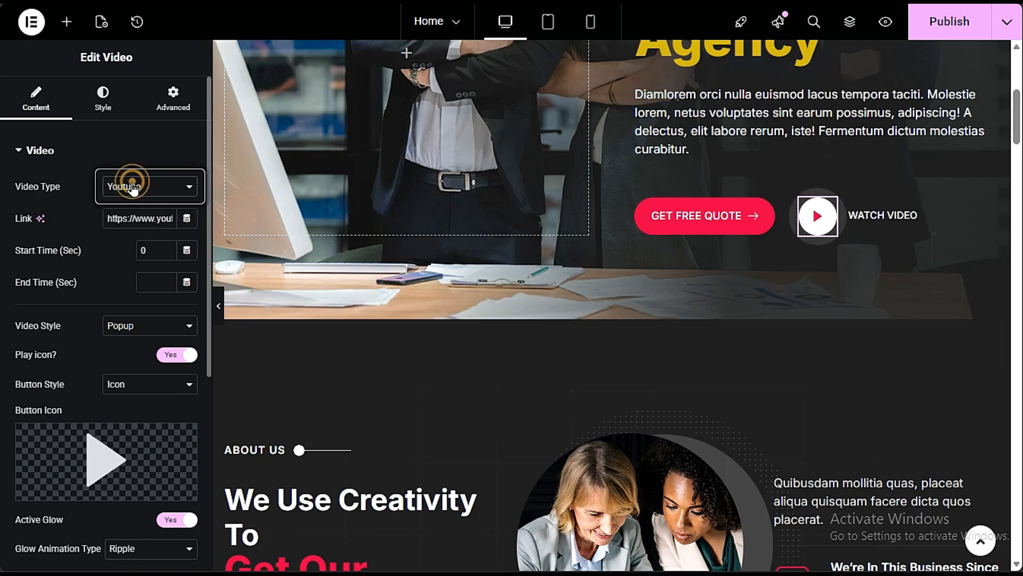
left_click(132, 186)
left_click(139, 245)
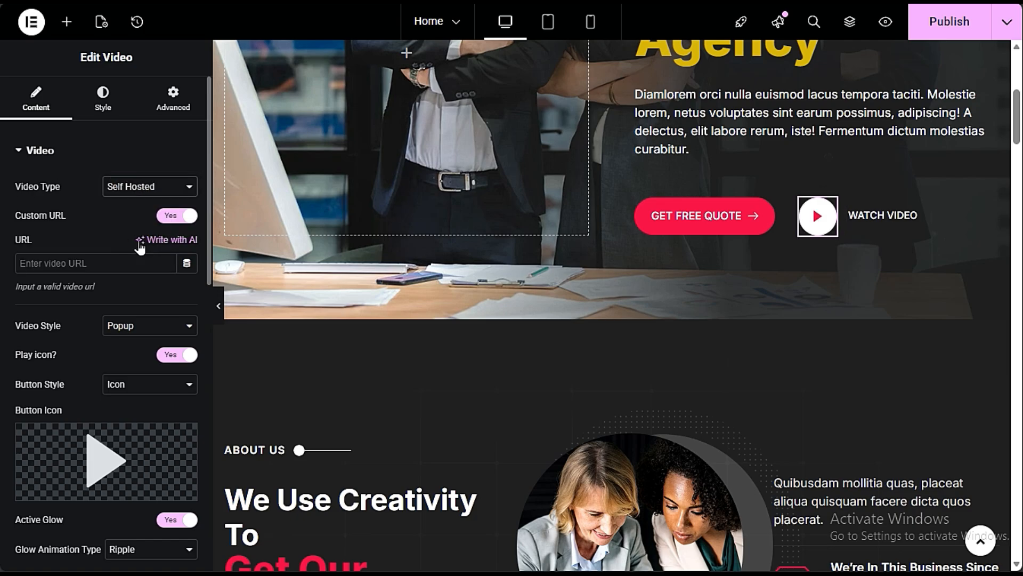
left_click(101, 264)
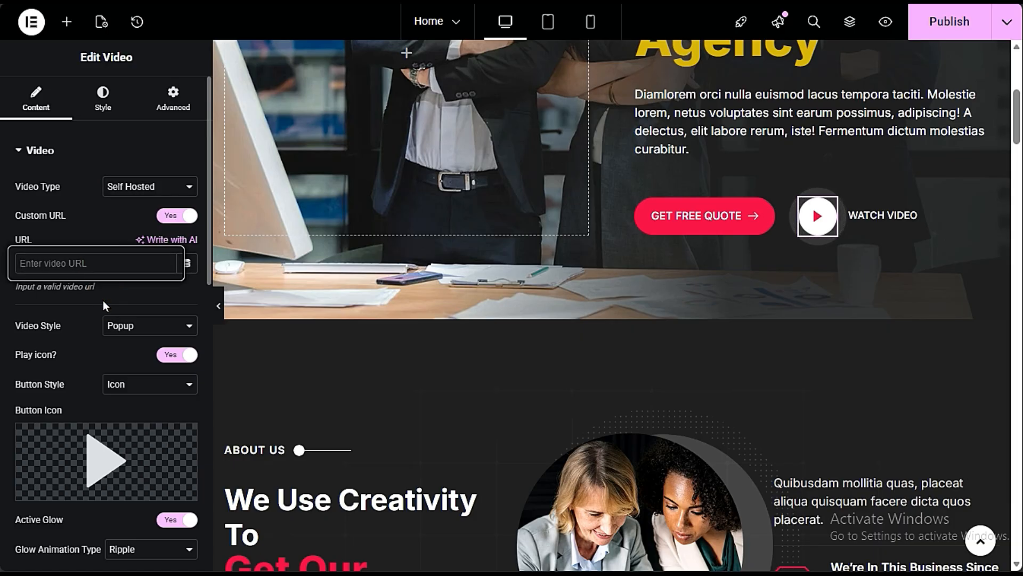
left_click(131, 190)
left_click(128, 209)
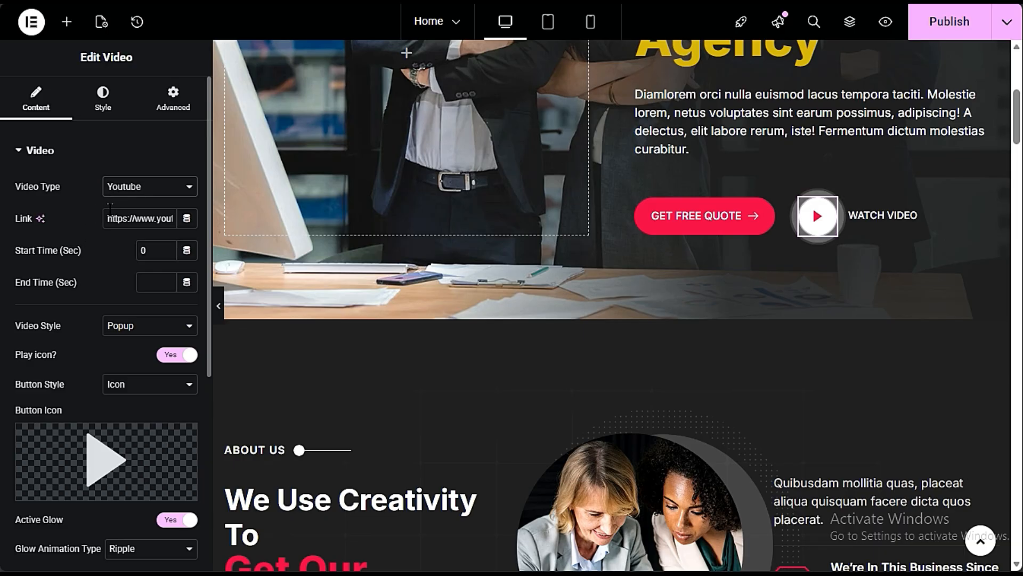
left_click_drag(113, 210, 204, 220)
left_click(98, 252)
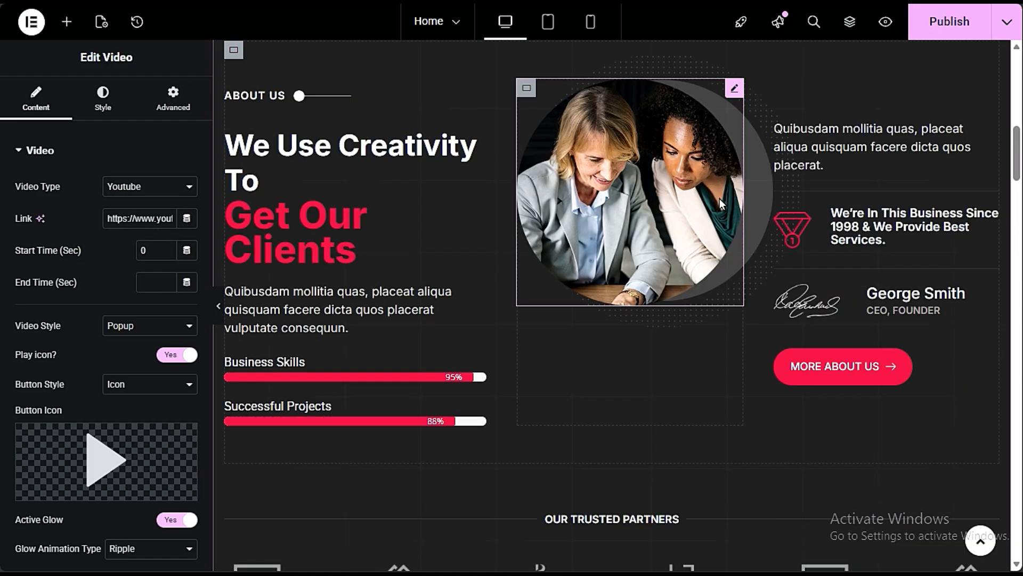
- Inspect the small ABOUT US heading's settings and open the "We Use Creativity To Get Our Clients" heading below it
scroll(542, 305, "down", 5)
scroll(542, 305, "up", 3)
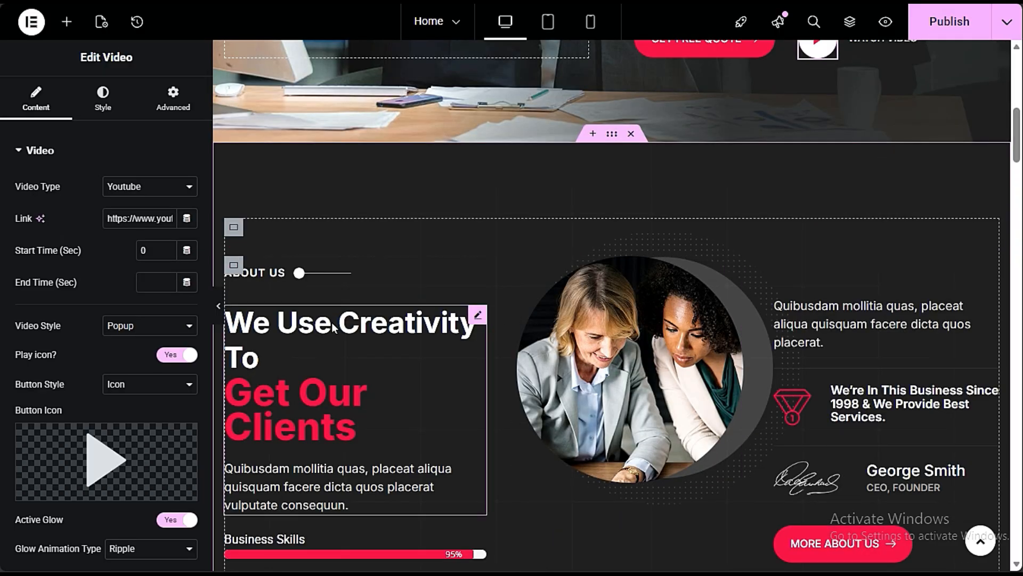
left_click(247, 270)
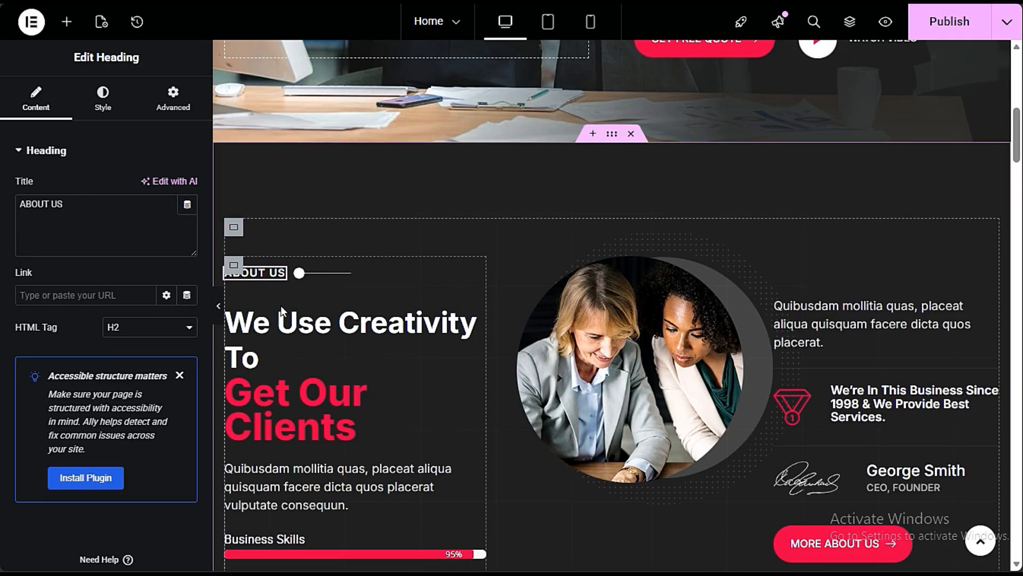
scroll(389, 292, "down", 3)
left_click(340, 215)
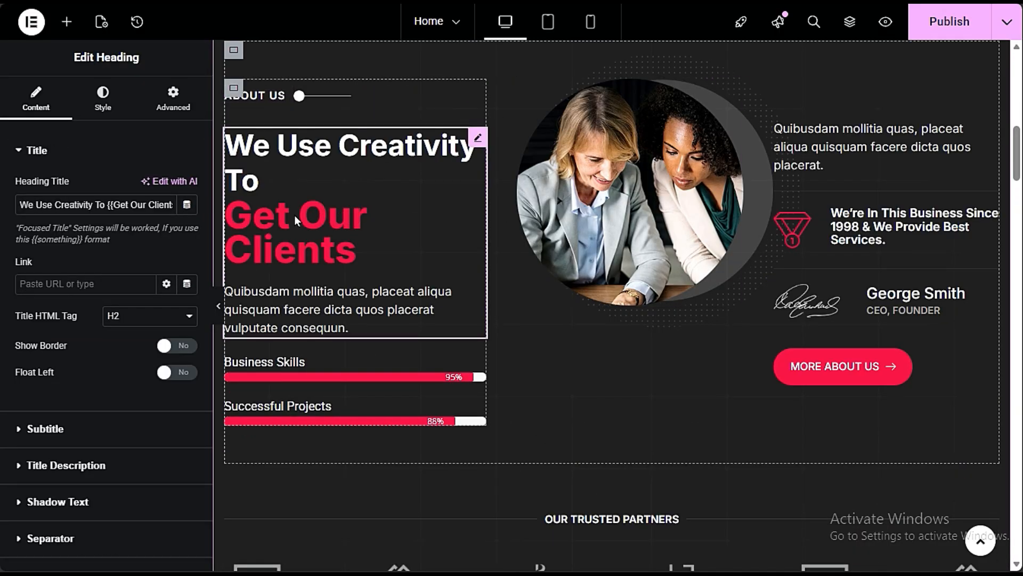
- Change the highlighted part of the About Us heading to "Build Websites", keeping the double curly braces around it
left_click(107, 205)
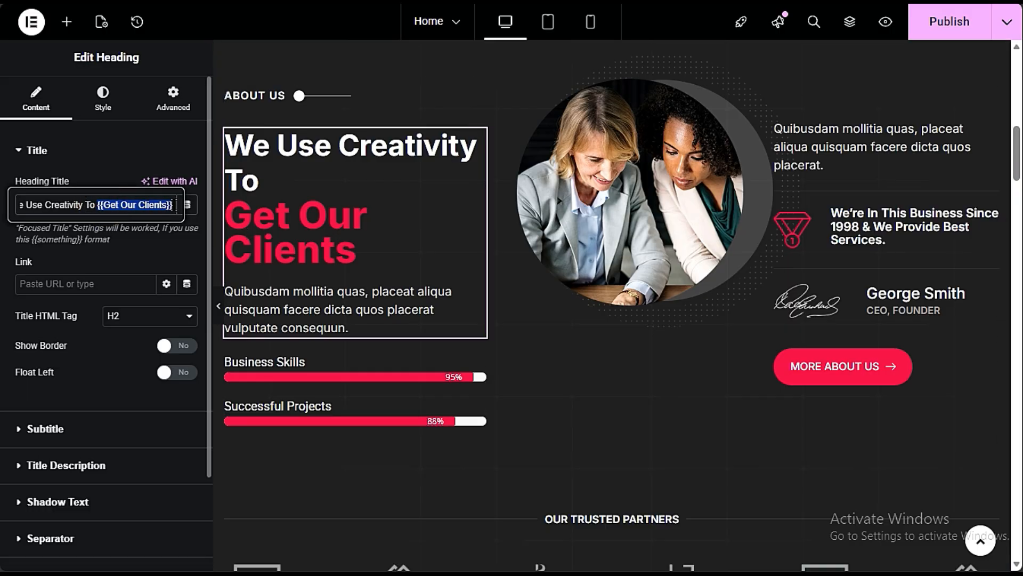
left_click(125, 207)
left_click_drag(104, 204, 143, 205)
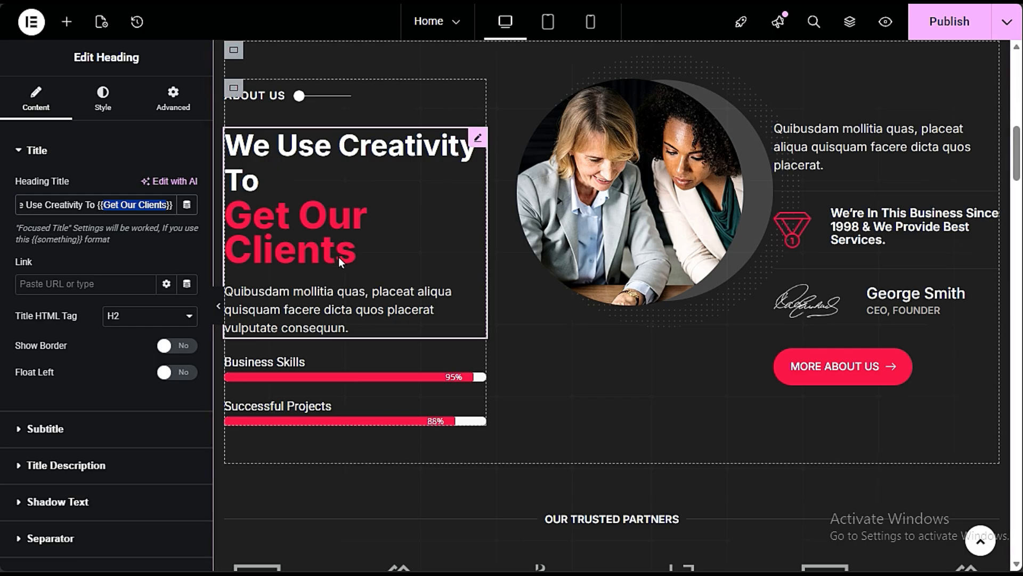
type("Bu")
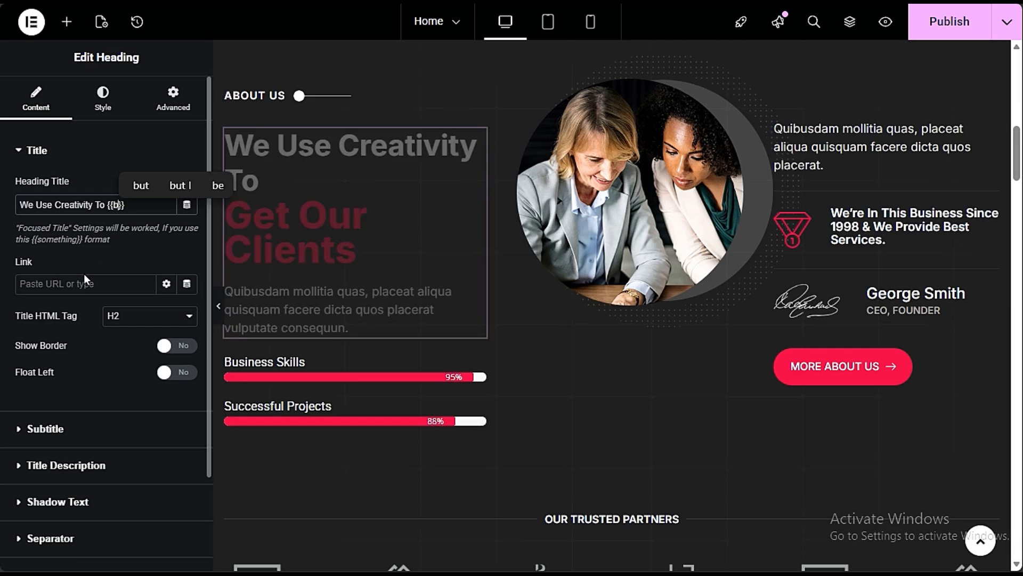
type("ild Website")
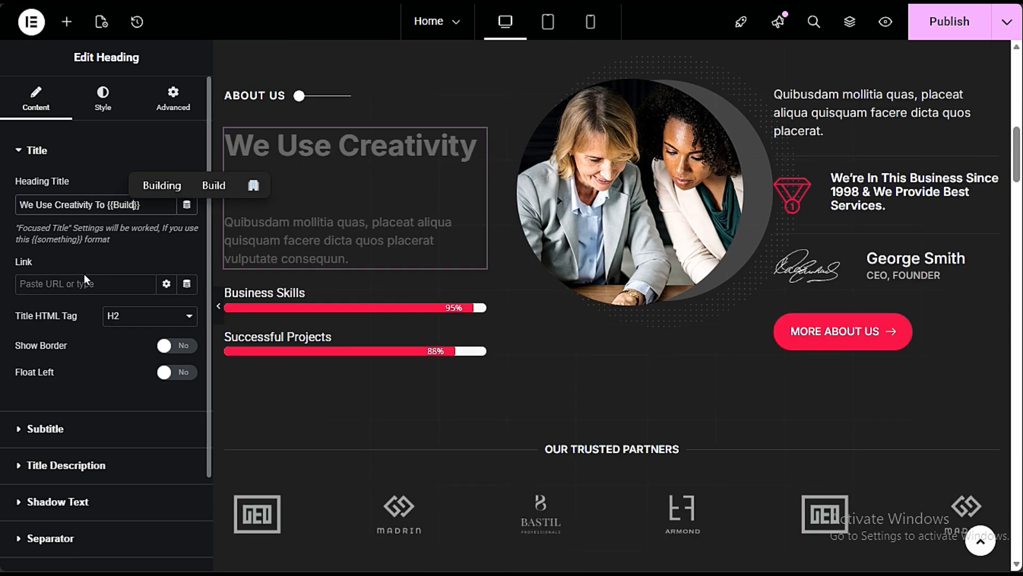
type("s")
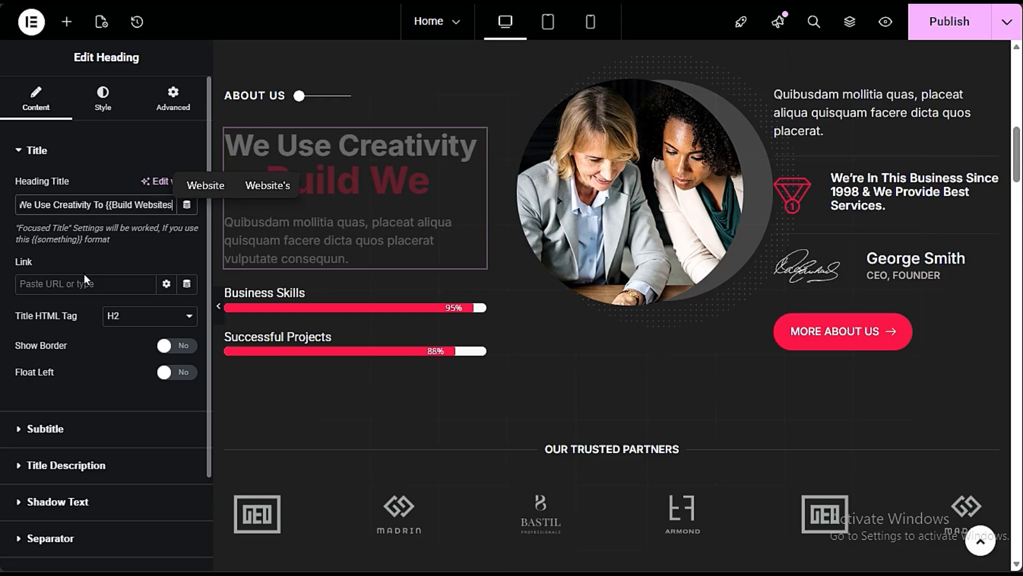
left_click(155, 302)
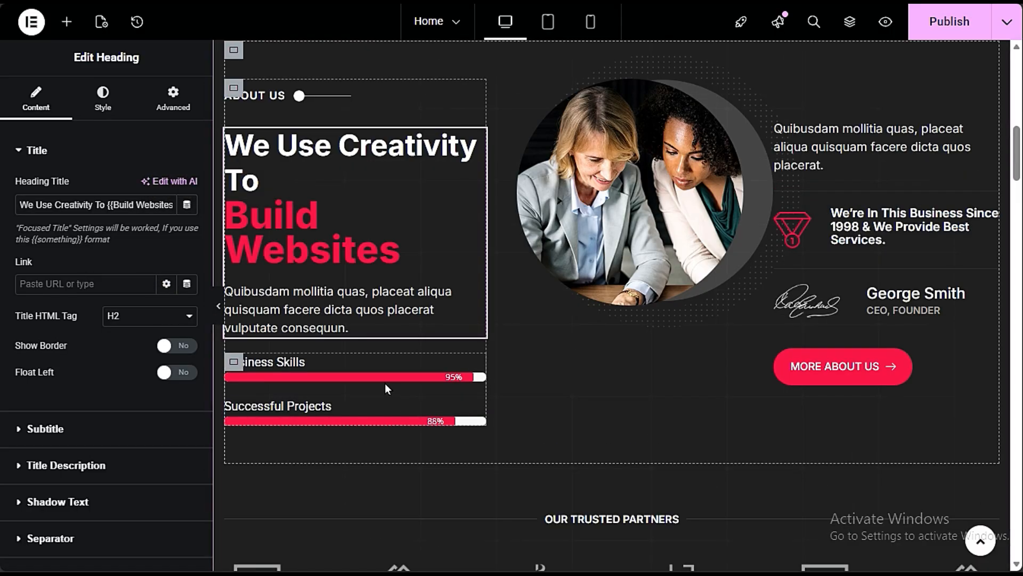
- Set the Business Skills progress bar to 100 percent and inspect the Successful Projects bar's title and percentage
left_click(293, 363)
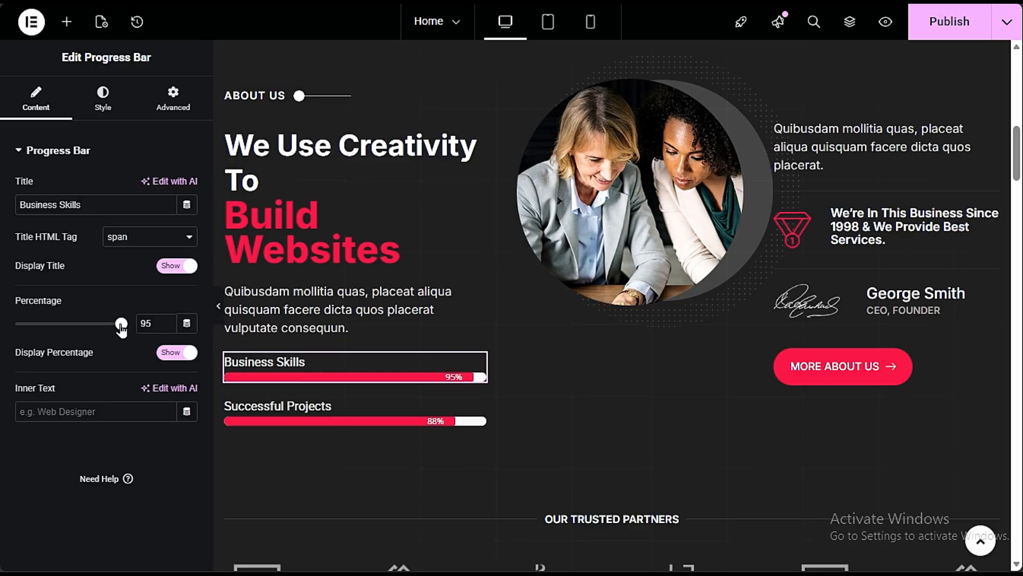
left_click_drag(121, 325, 82, 325)
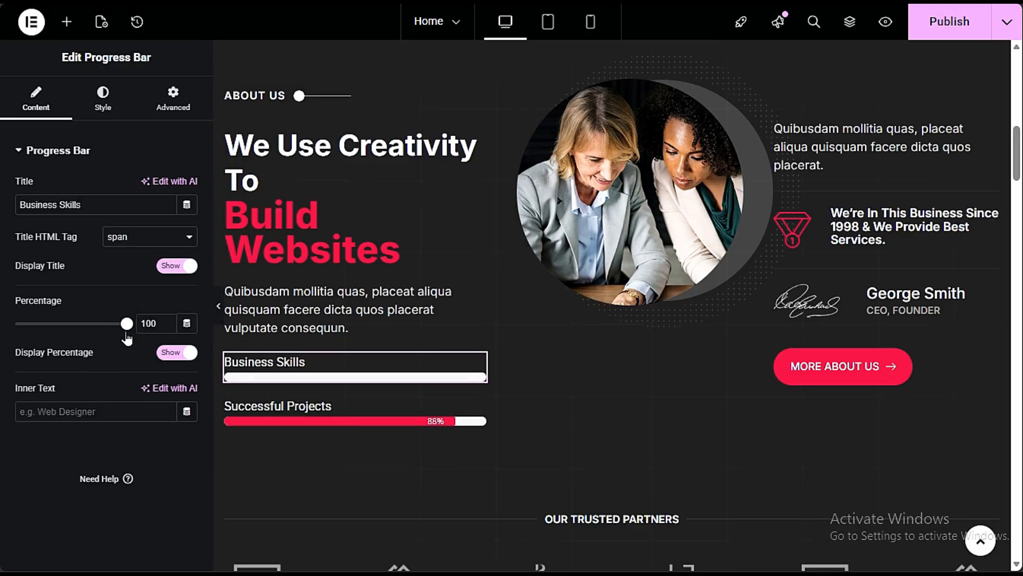
left_click(295, 406)
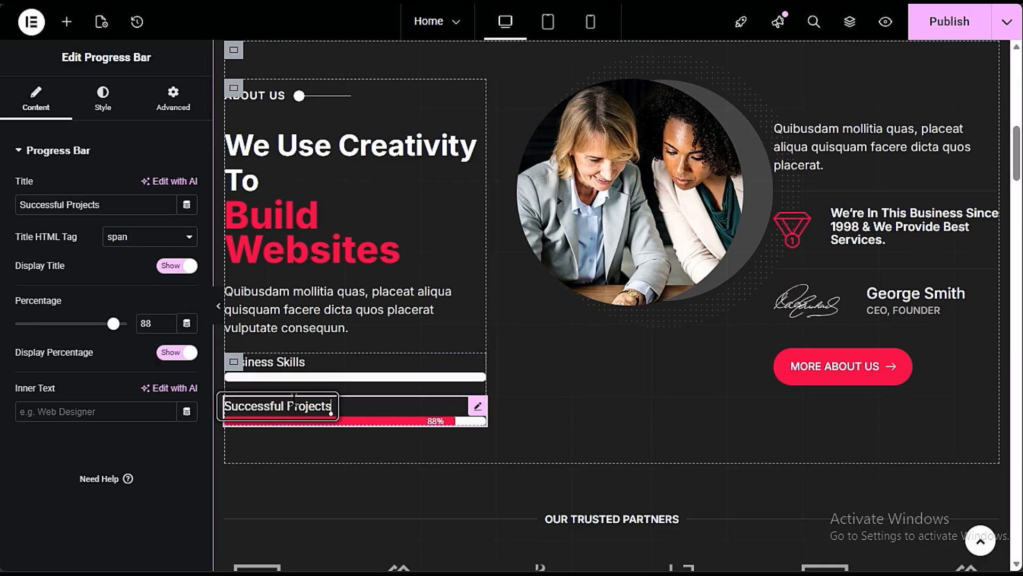
left_click_drag(118, 202, 21, 202)
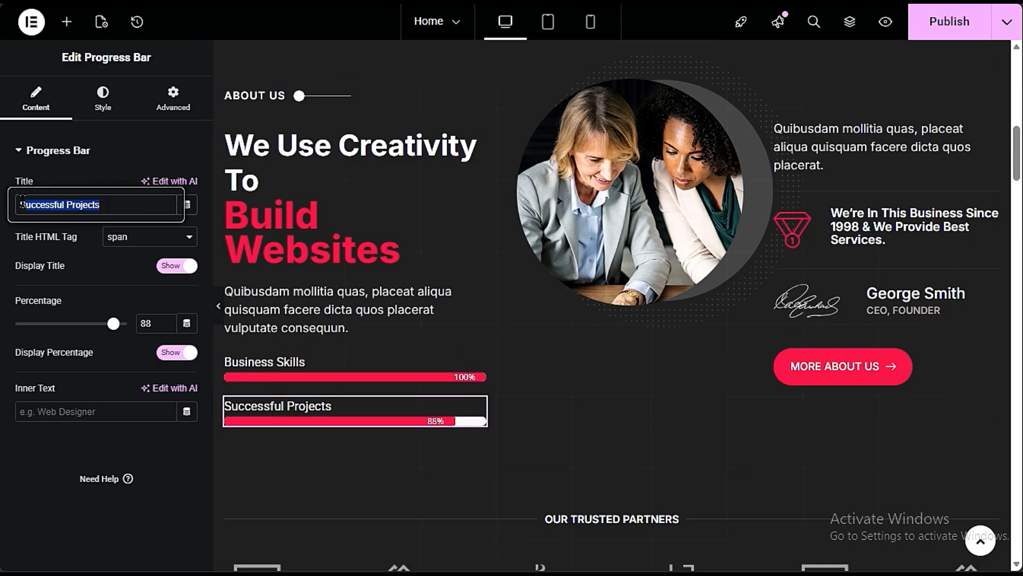
left_click(75, 277)
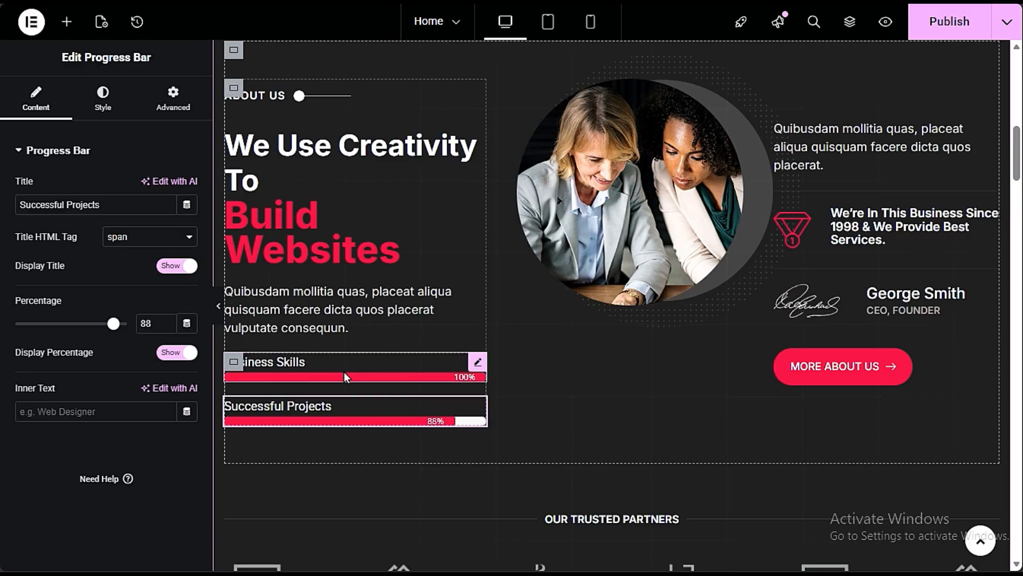
- Duplicate the Successful Projects progress bar and delete the copy
right_click(335, 411)
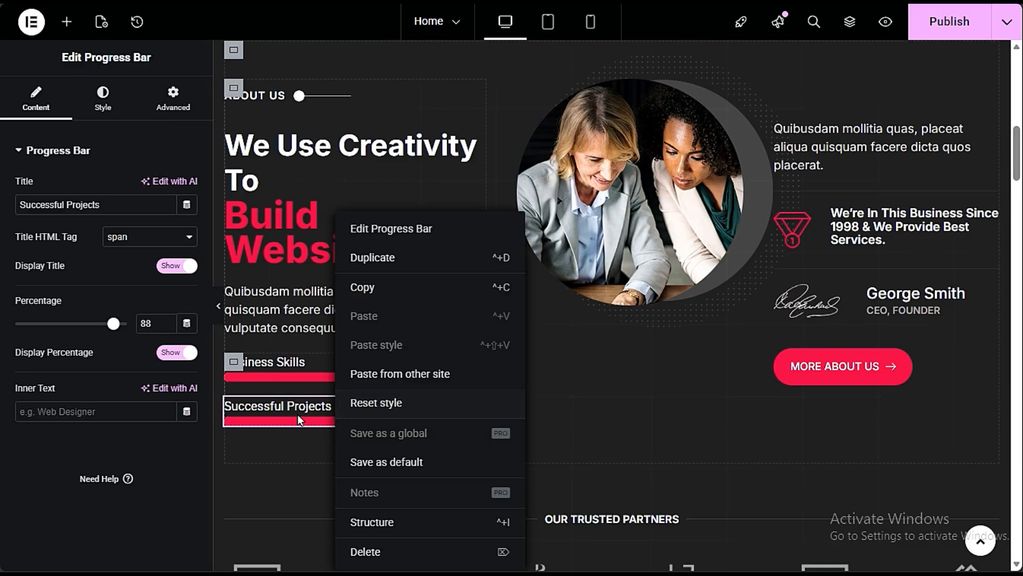
left_click(385, 258)
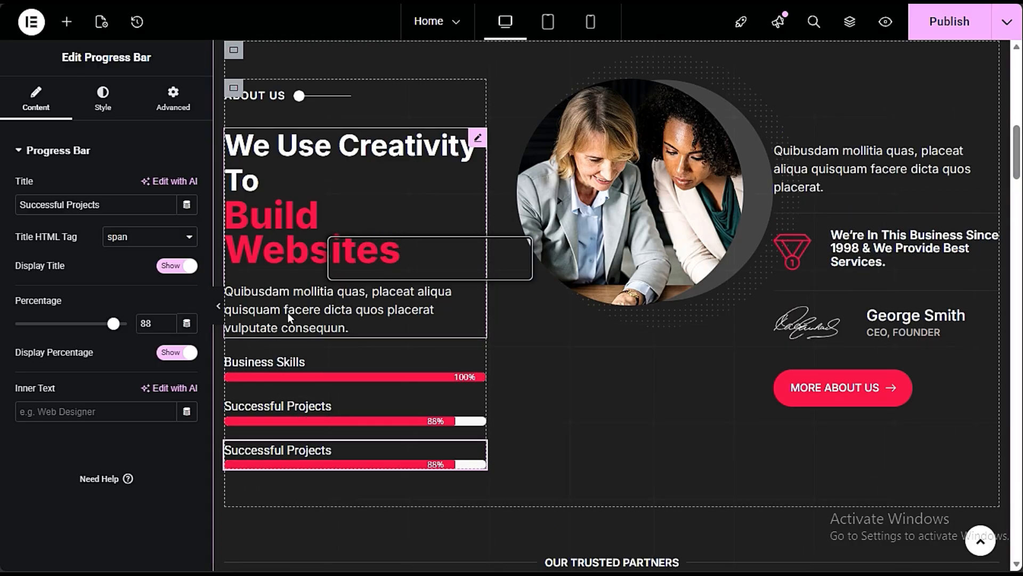
right_click(296, 449)
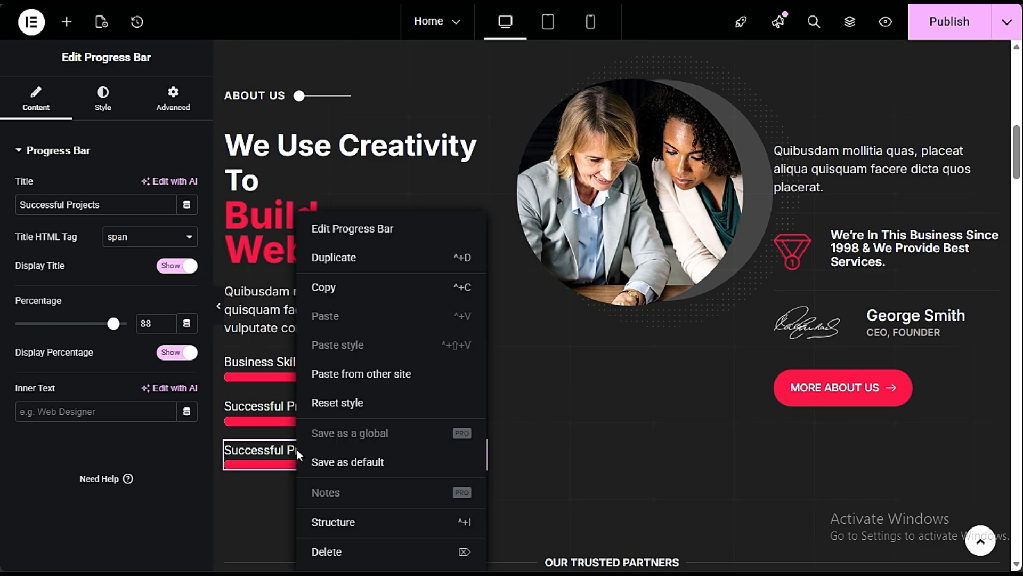
right_click(275, 463)
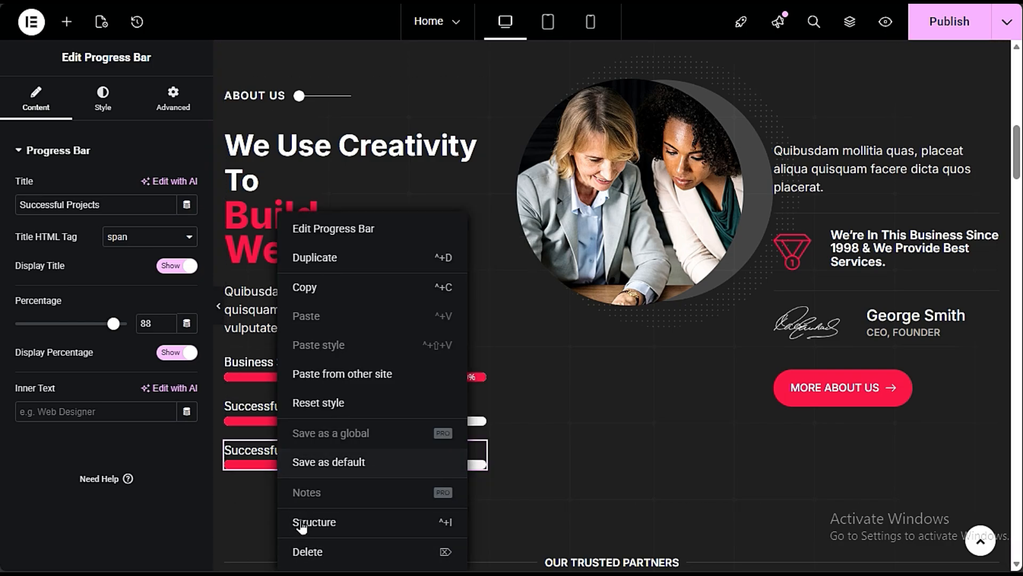
left_click(315, 551)
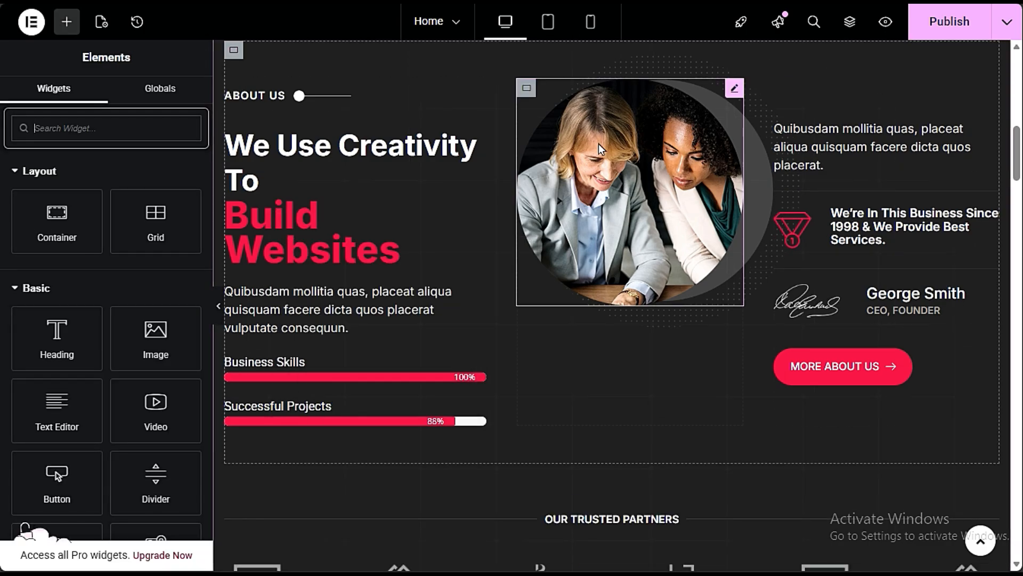
- Replace the round About Us image with the media library photo of a woman in a blue suit seated at a desk before a man
left_click(646, 157)
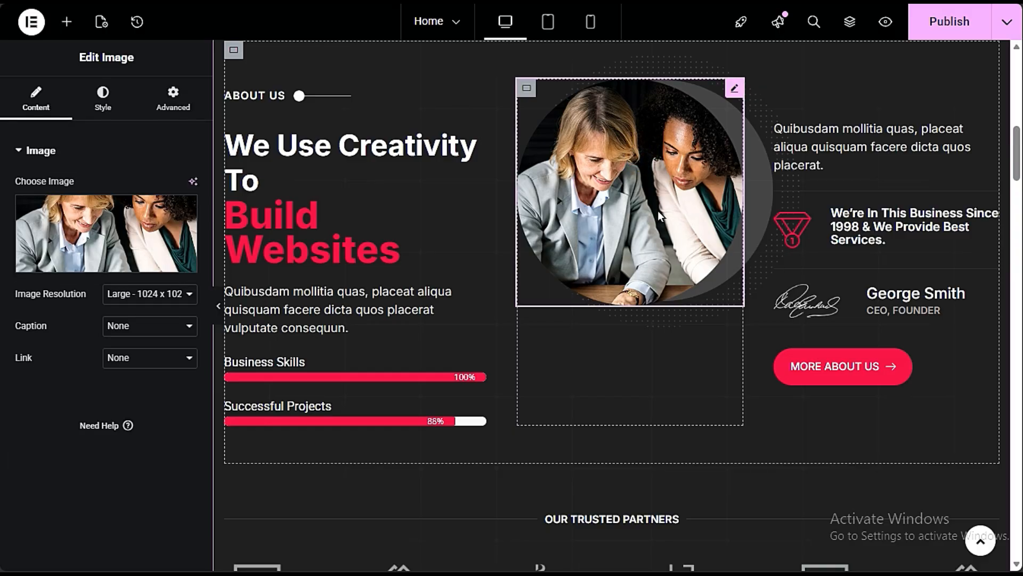
left_click(113, 257)
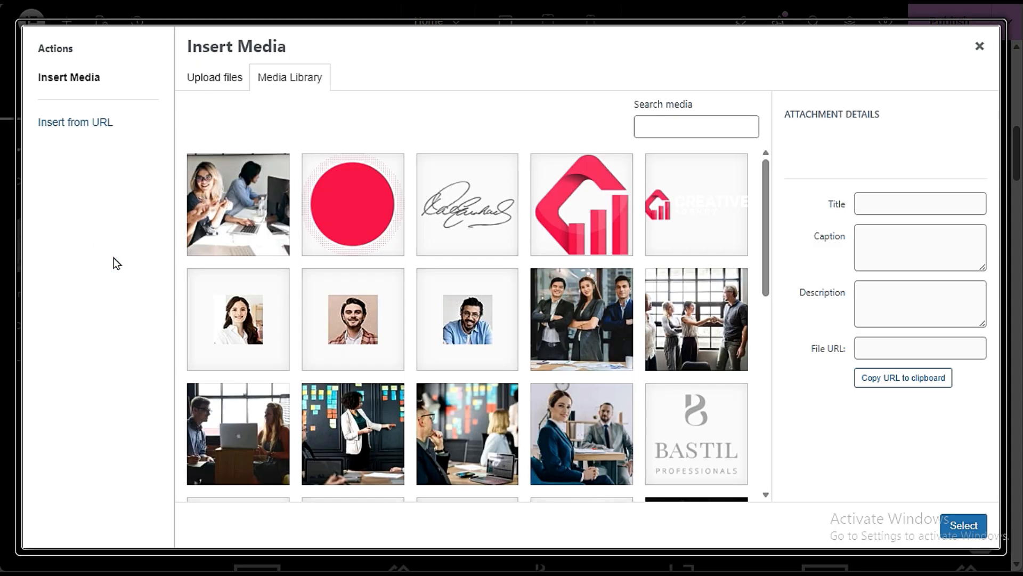
scroll(583, 346, "down", 3)
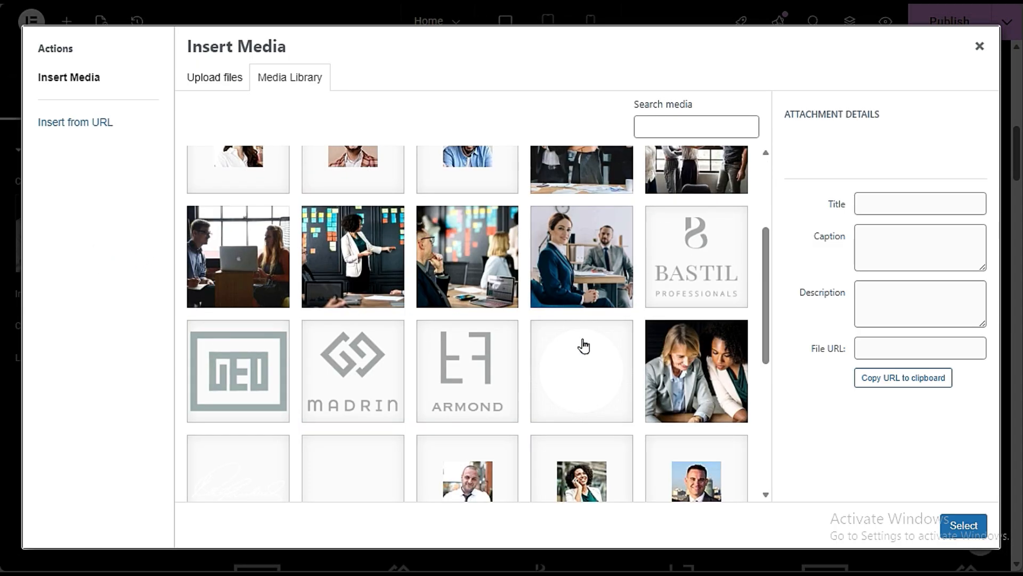
left_click(591, 272)
left_click(963, 525)
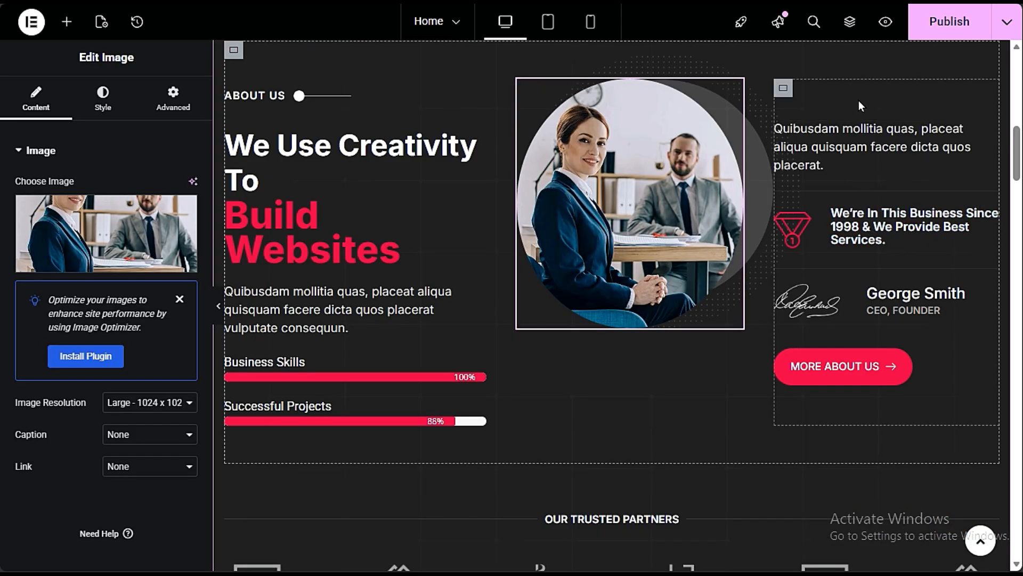
- Link the MORE ABOUT US button to the site's About Us page
left_click(900, 152)
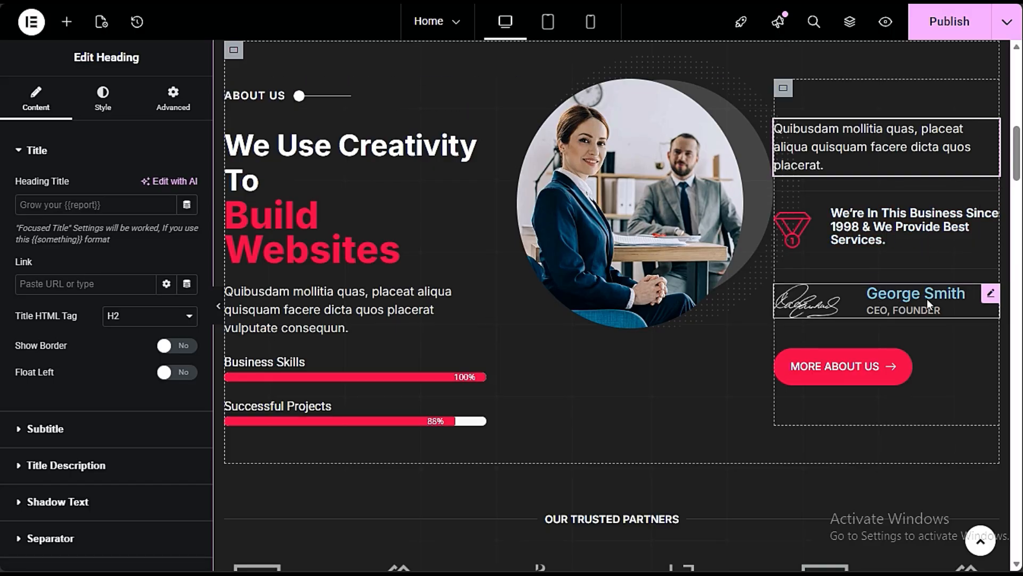
left_click(868, 375)
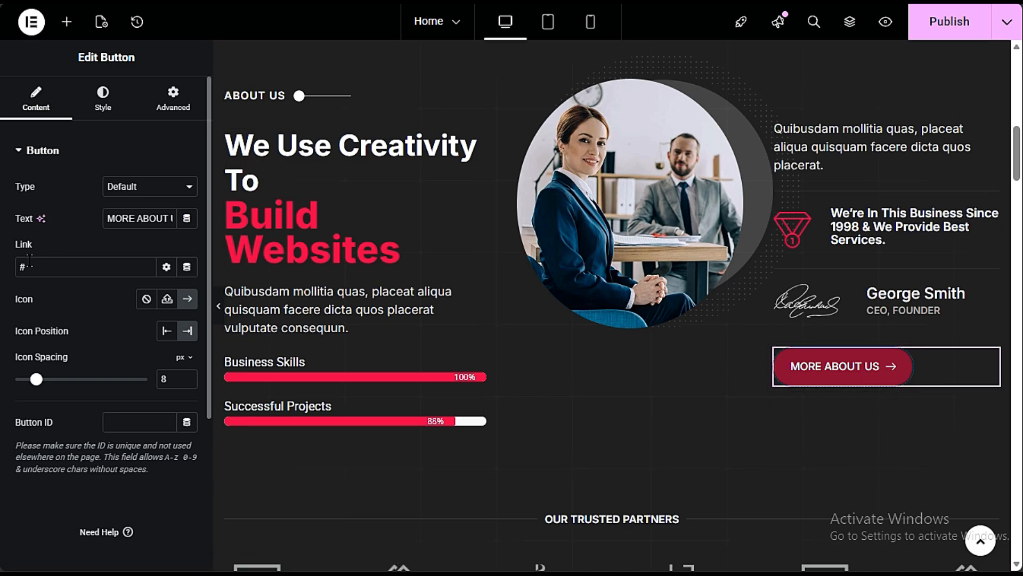
left_click_drag(59, 269, 14, 271)
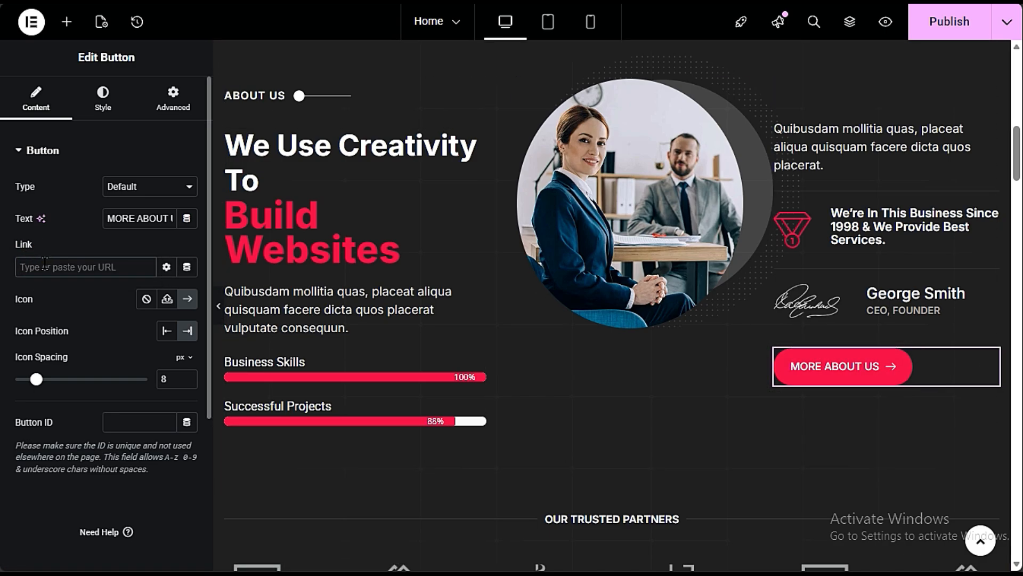
type("about")
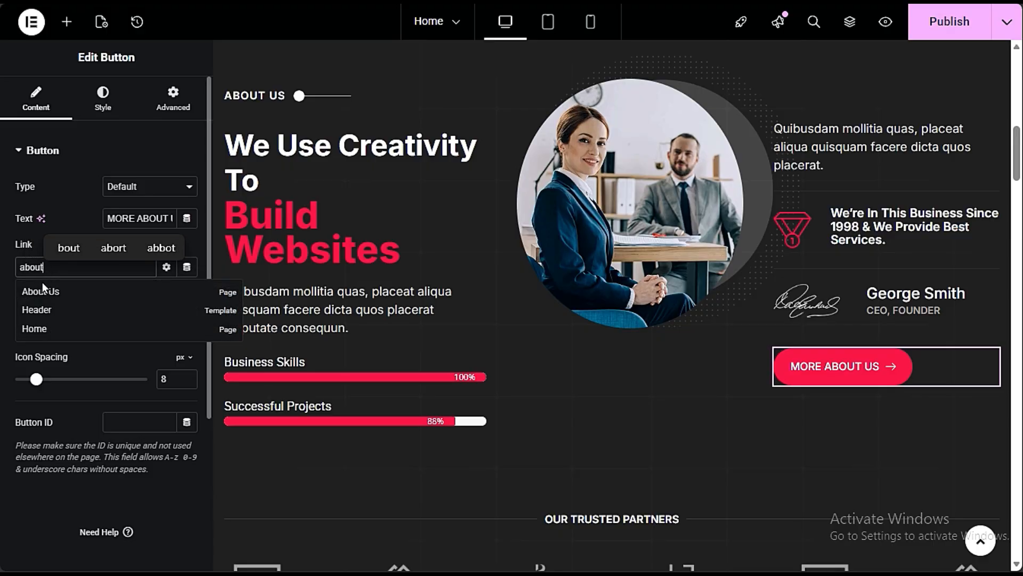
left_click(52, 291)
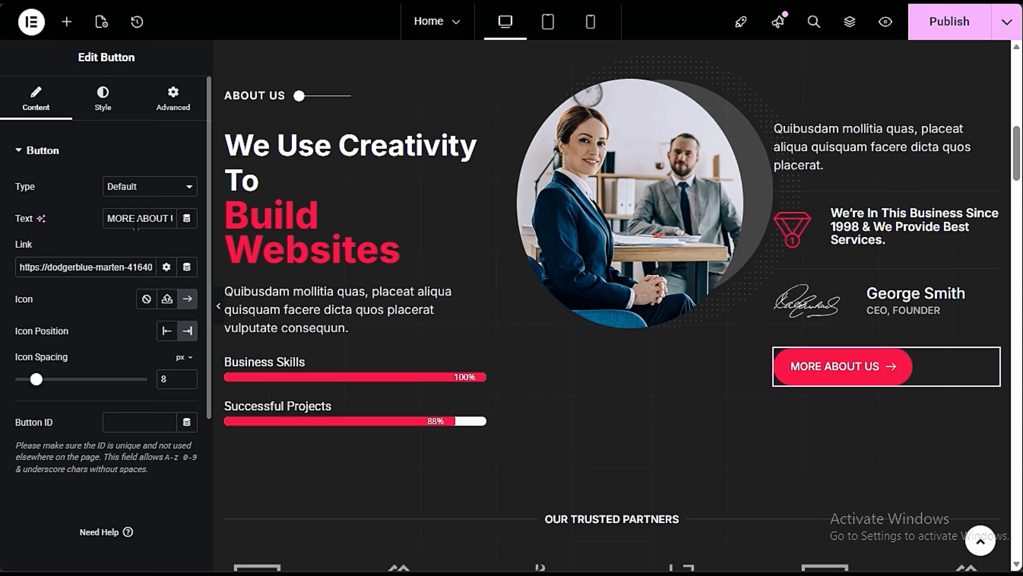
- Shorten the text of the MORE ABOUT US button to "ABOUT US"
triple_click(106, 218)
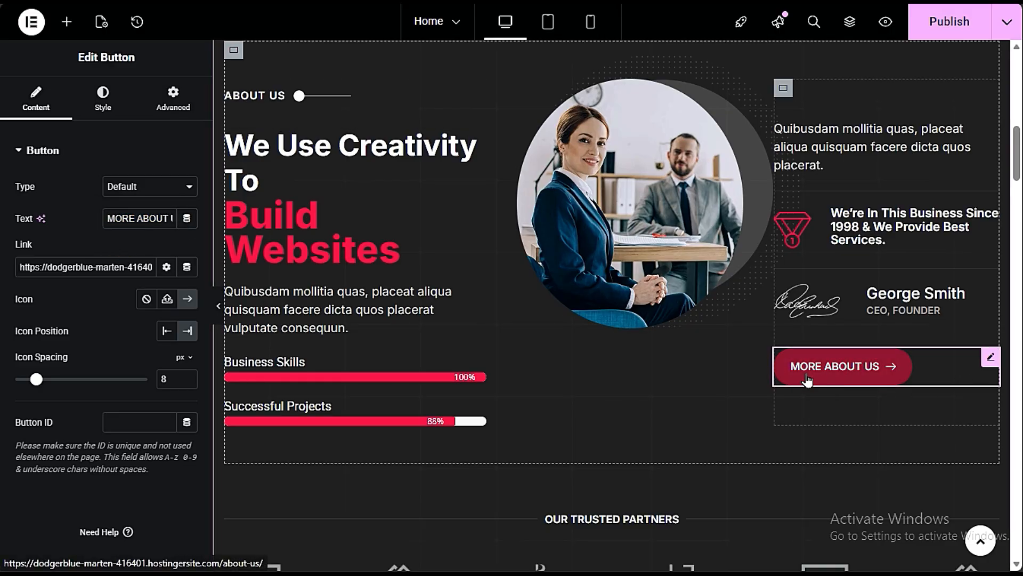
left_click_drag(138, 219, 76, 222)
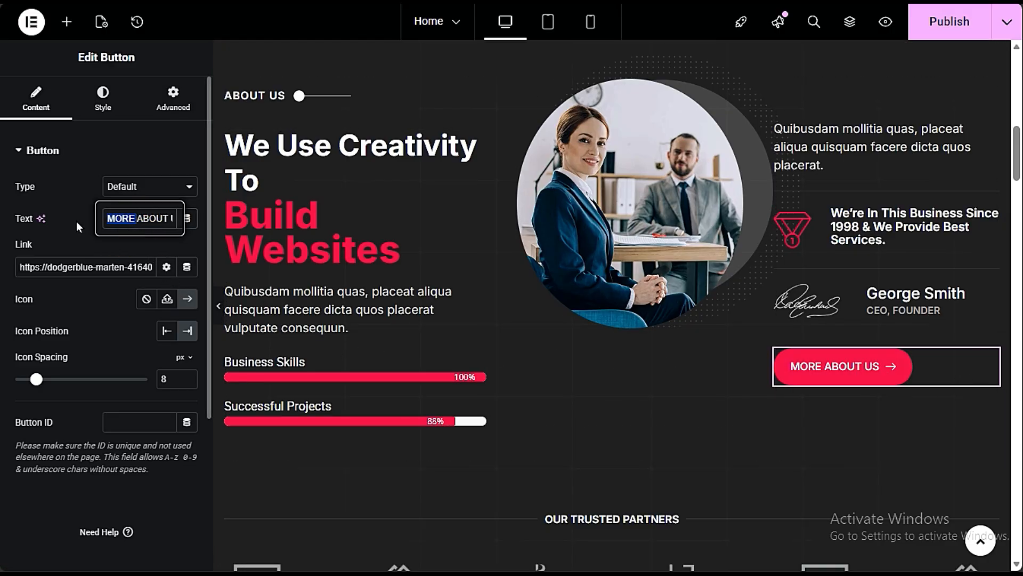
key("BackSpace")
left_click(75, 231)
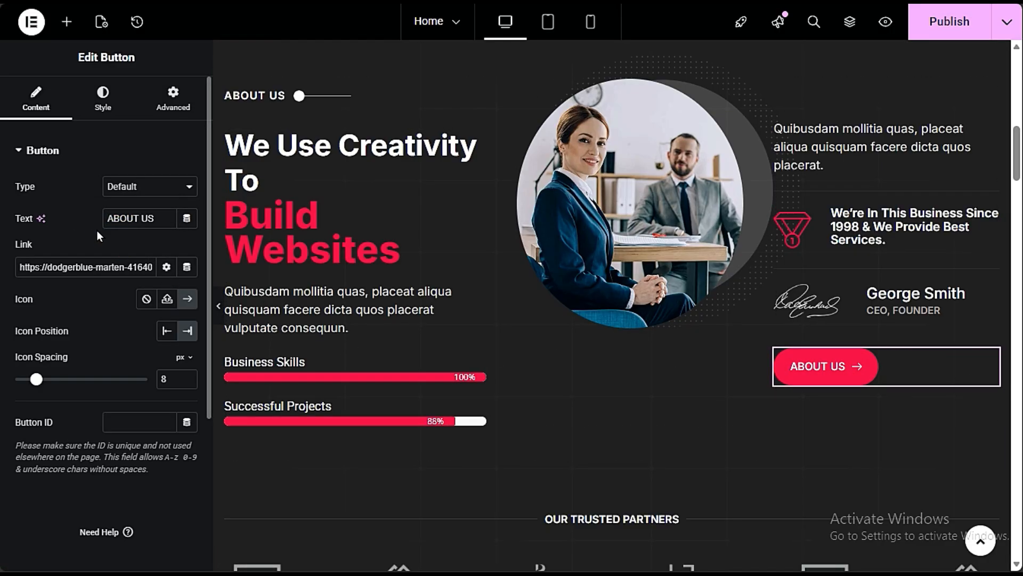
left_click_drag(159, 221, 85, 210)
left_click(101, 232)
- Open the gallery of the Our Trusted Partners image carousel and bring up the media library to add images
scroll(875, 384, "down", 6)
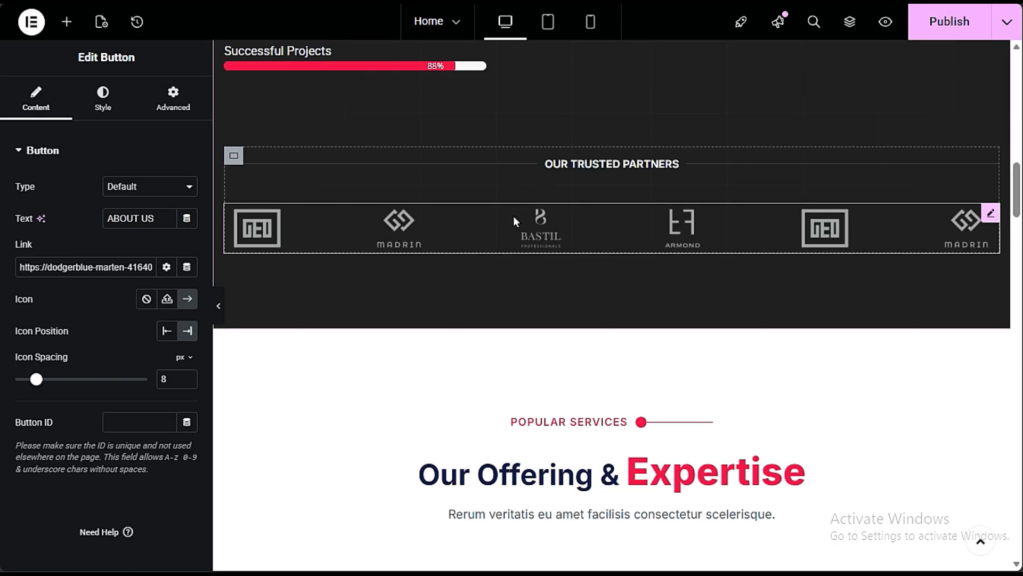
left_click(311, 220)
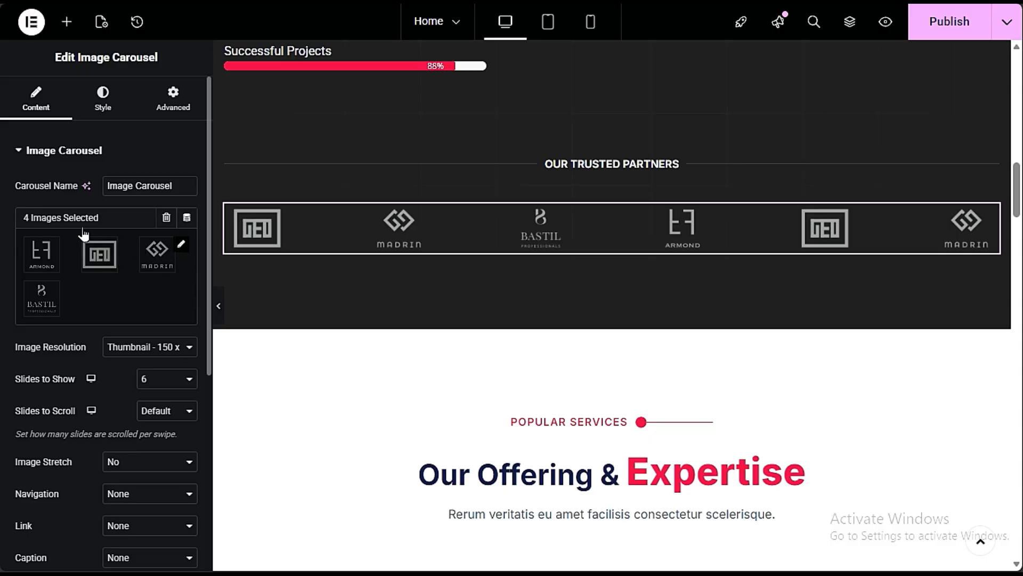
left_click_drag(25, 224, 110, 220)
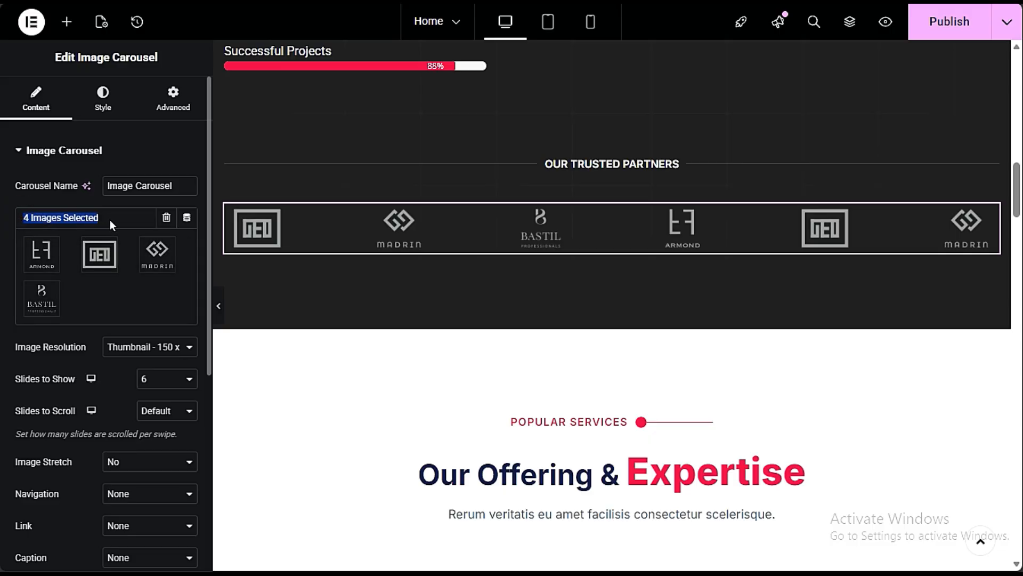
left_click(146, 283)
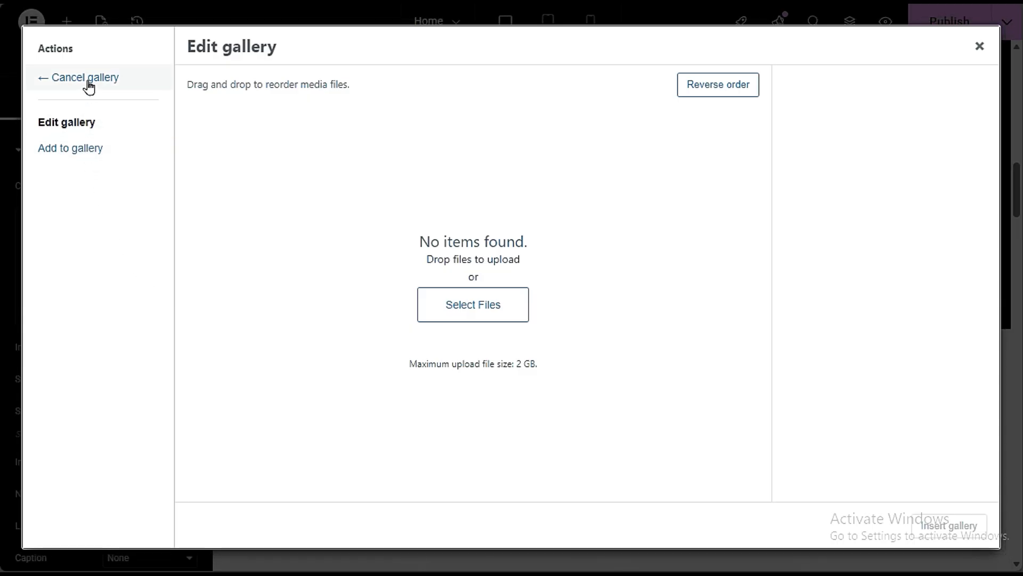
left_click(72, 76)
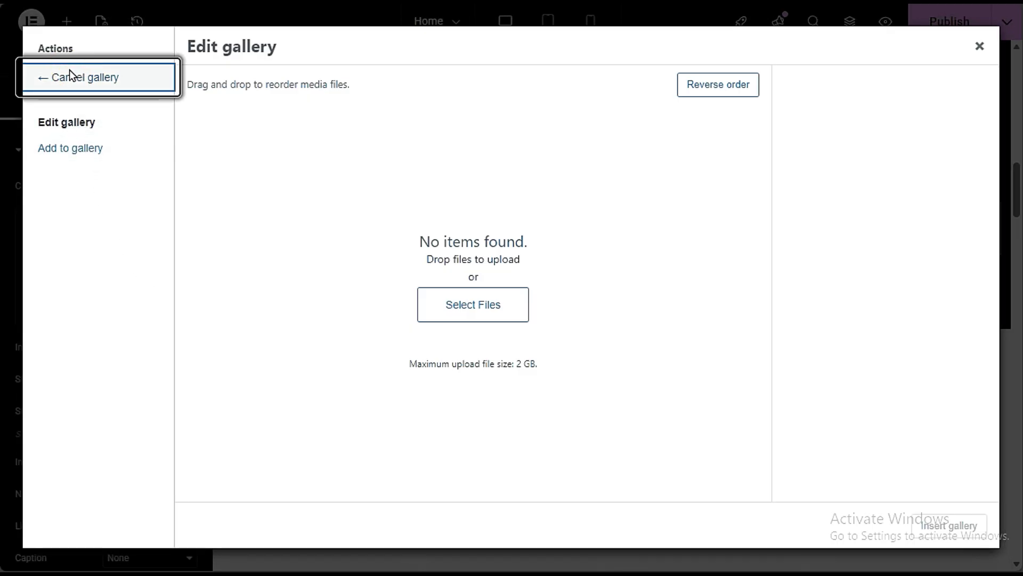
left_click(178, 248)
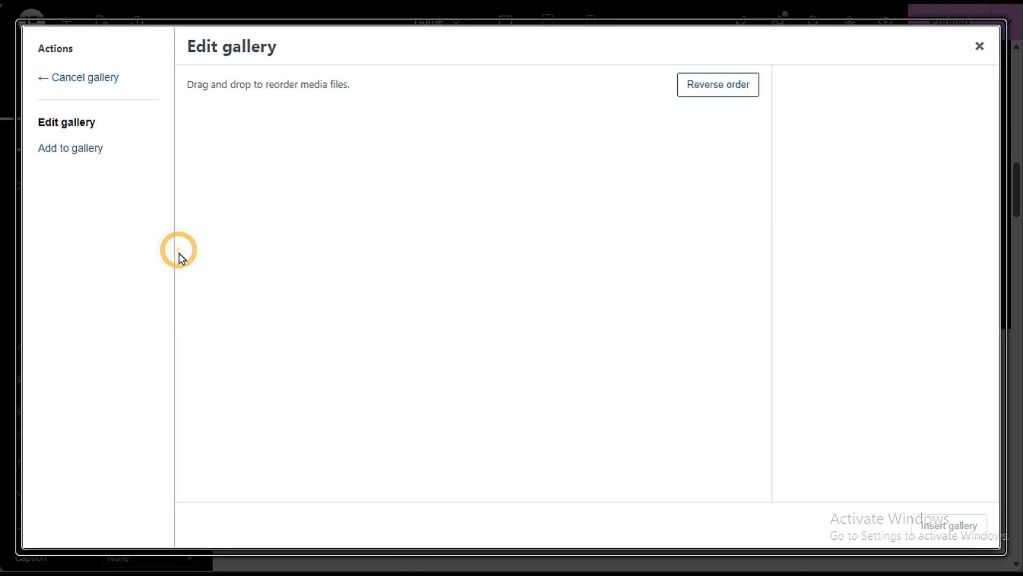
left_click(718, 90)
left_click(80, 163)
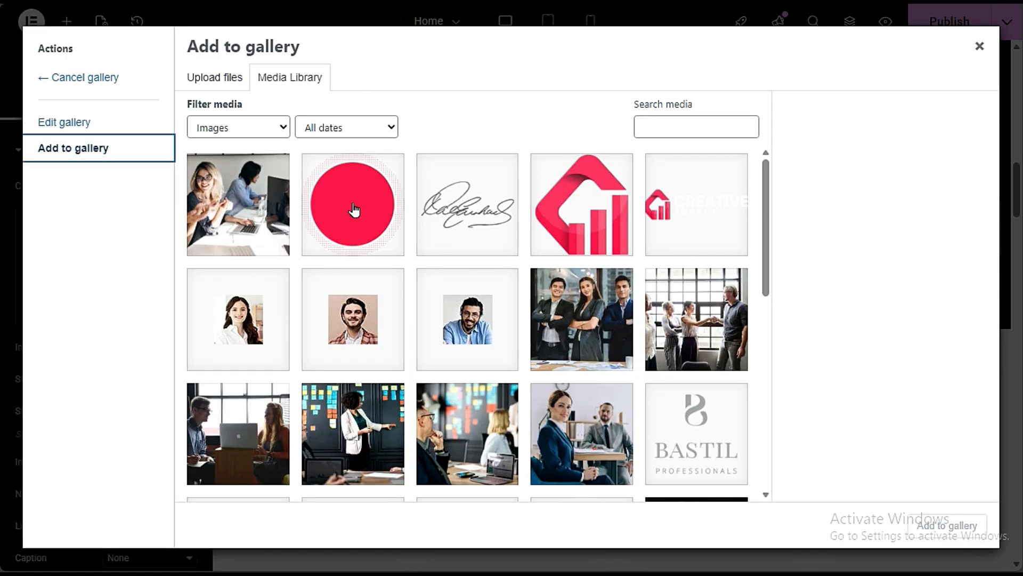
- Fill the trusted partners carousel with the red circle, Creative Agency logo, signature and red site logo images
left_click(353, 209)
left_click(660, 242)
left_click(472, 213)
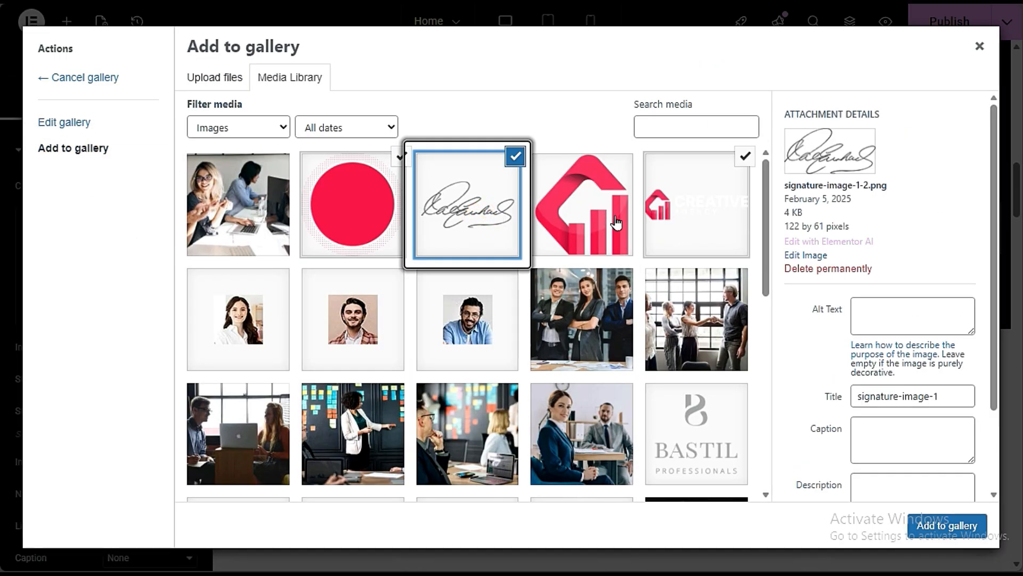
left_click(603, 213)
left_click(704, 224)
left_click(373, 224)
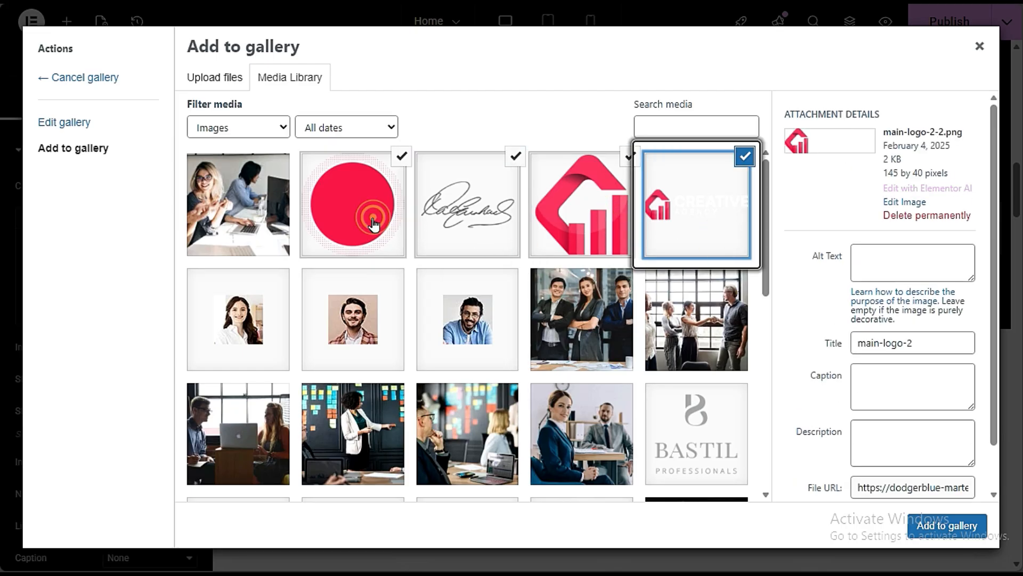
left_click(469, 213)
left_click(583, 214)
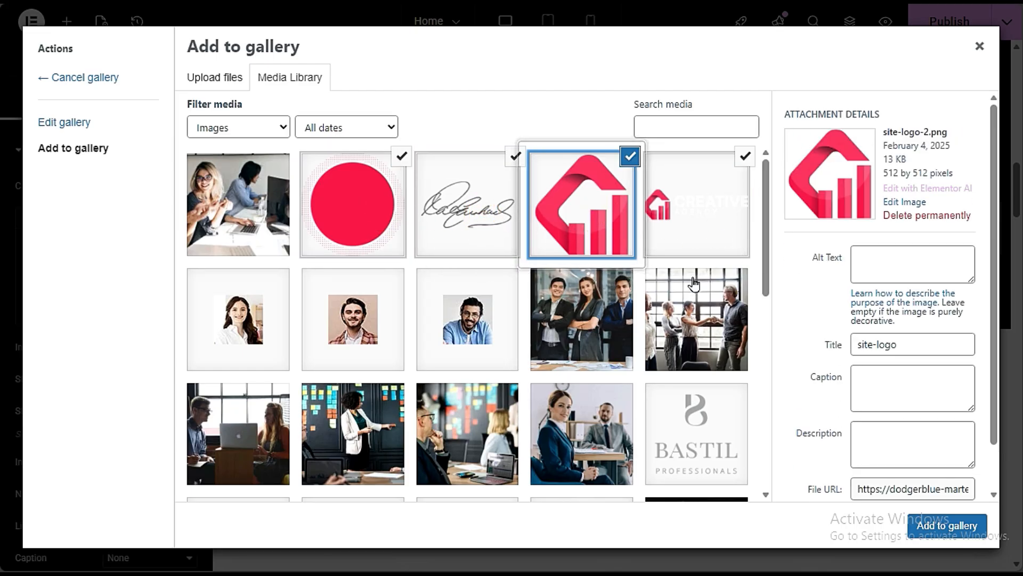
left_click(930, 525)
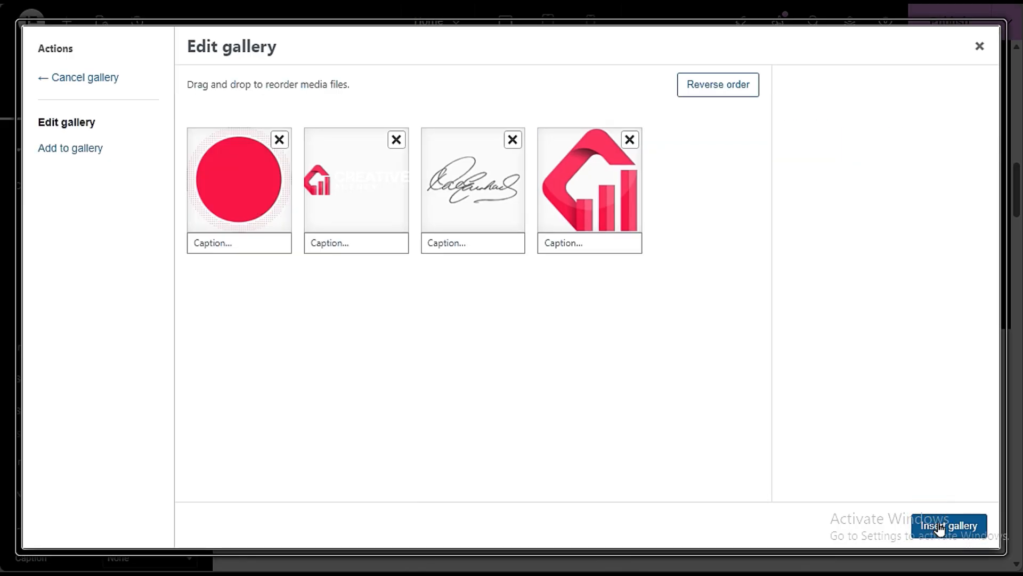
left_click(939, 528)
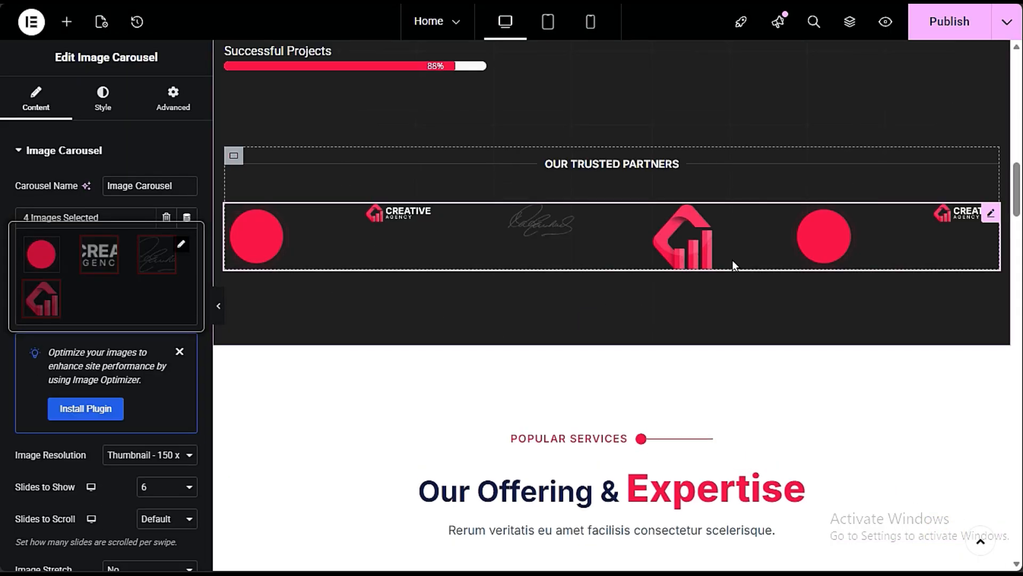
- Remove the red circle and the red site logo without text from the trusted partners carousel gallery
left_click(184, 246)
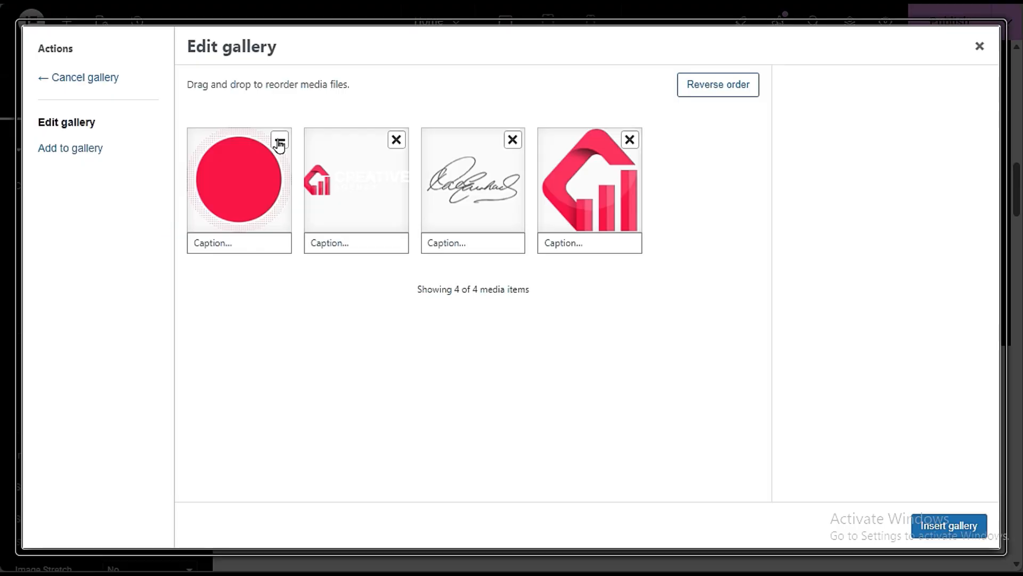
left_click(279, 140)
left_click(512, 140)
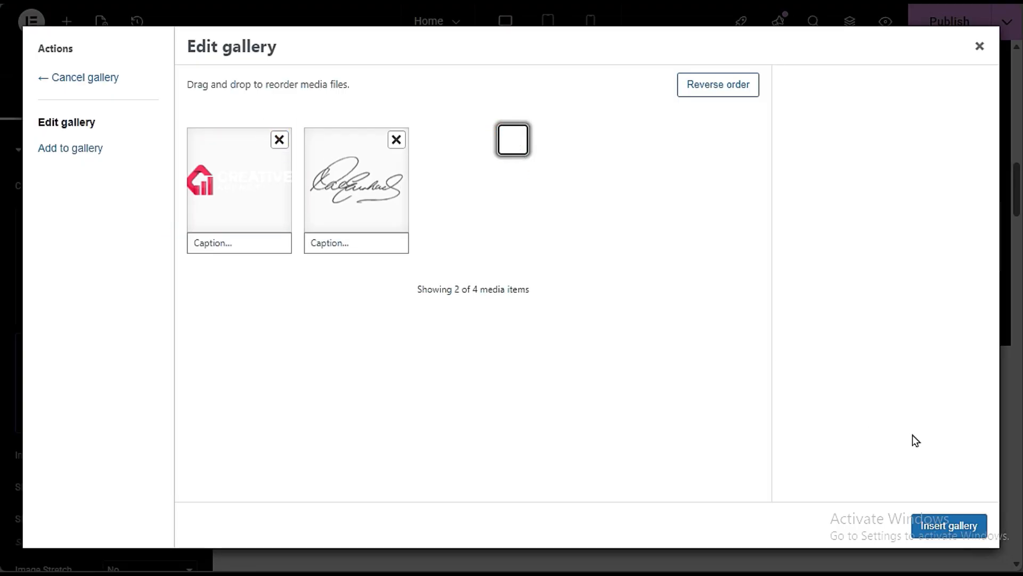
left_click(958, 522)
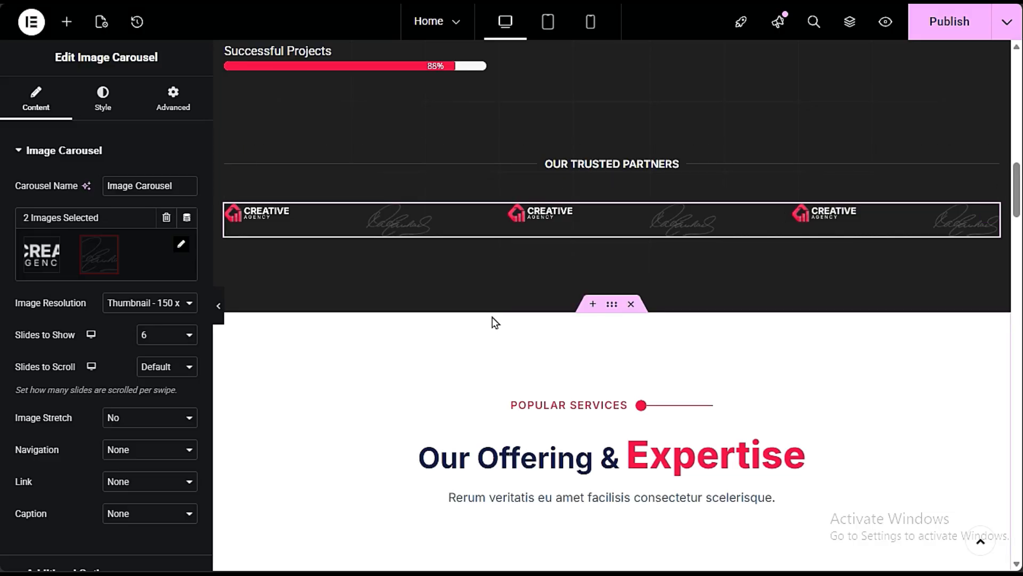
- Replace the Website Development service's chart icon with the SoundCloud icon from the Icon Library
scroll(492, 316, "down", 3)
scroll(562, 251, "down", 3)
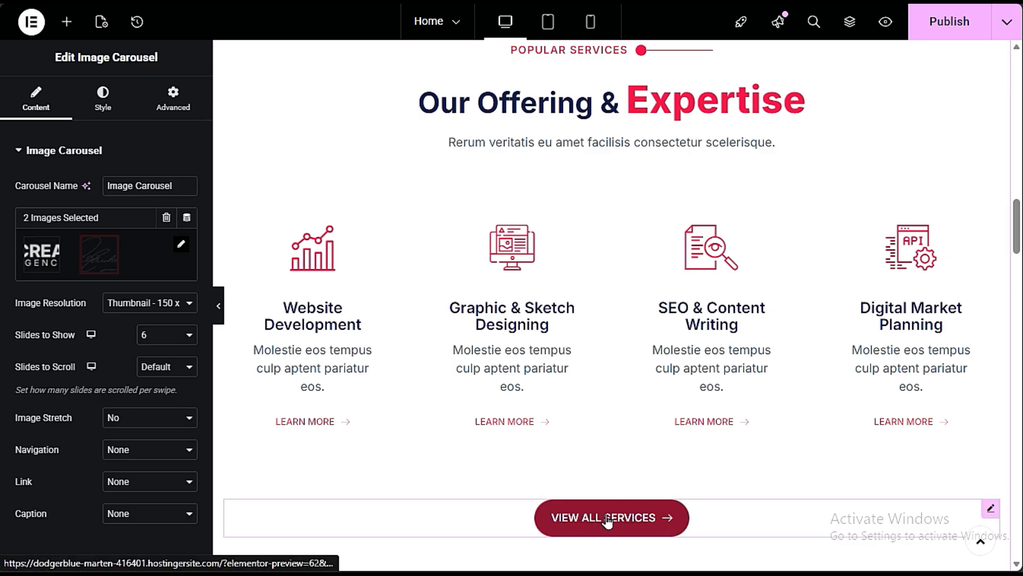
scroll(607, 521, "up", 15)
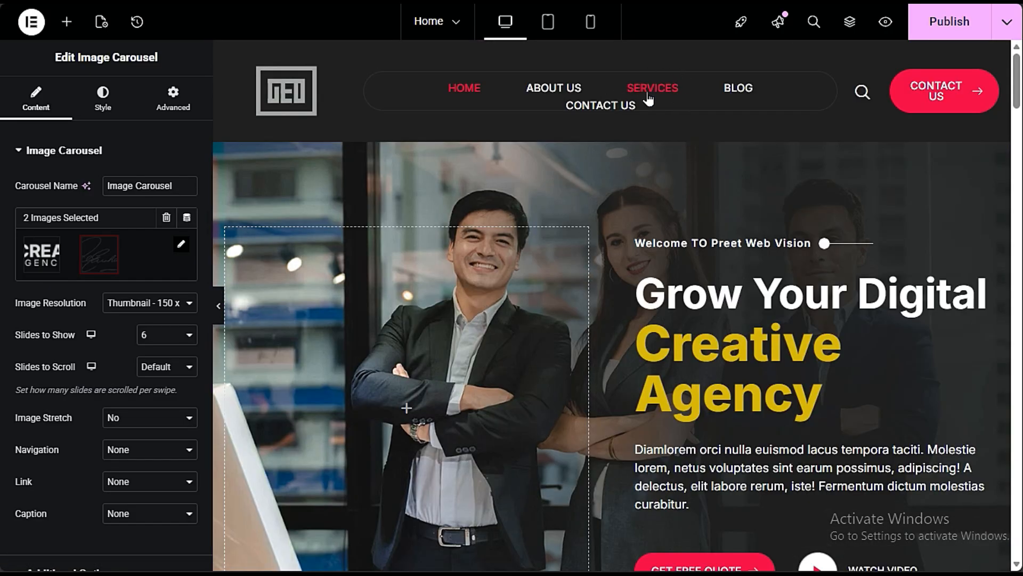
scroll(551, 392, "down", 15)
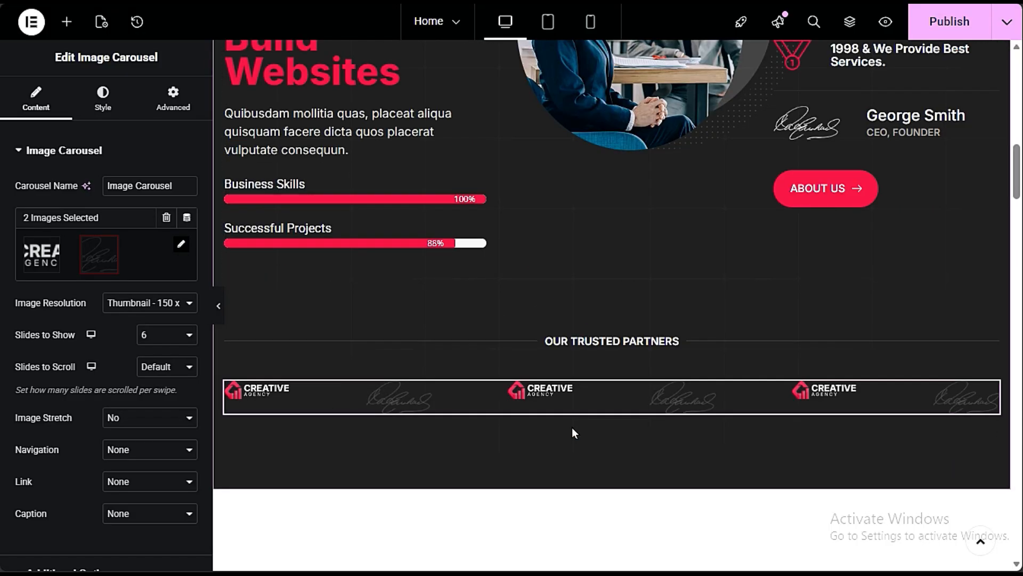
scroll(641, 193, "up", 15)
scroll(626, 201, "down", 20)
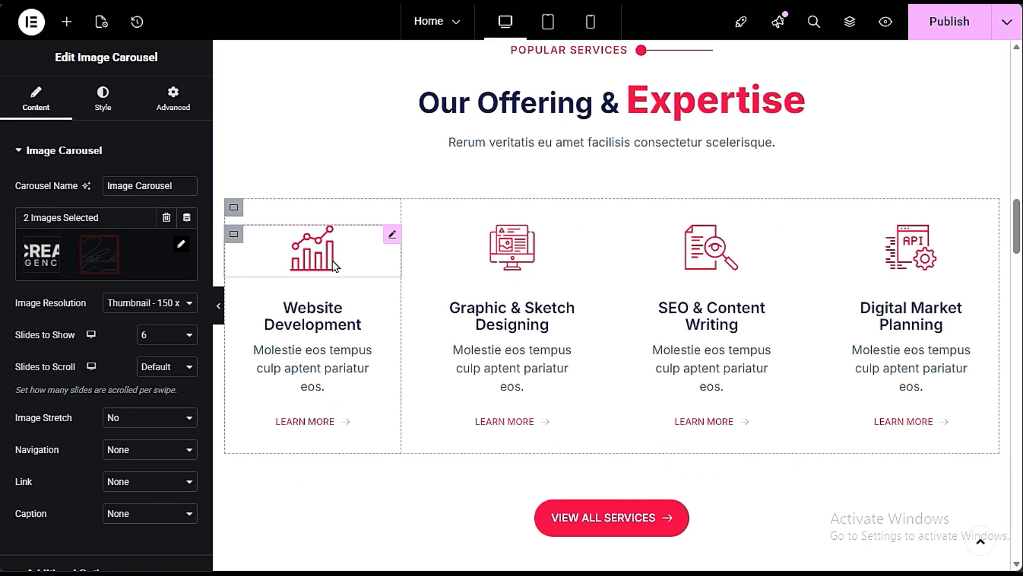
left_click(319, 259)
mouse_move(79, 258)
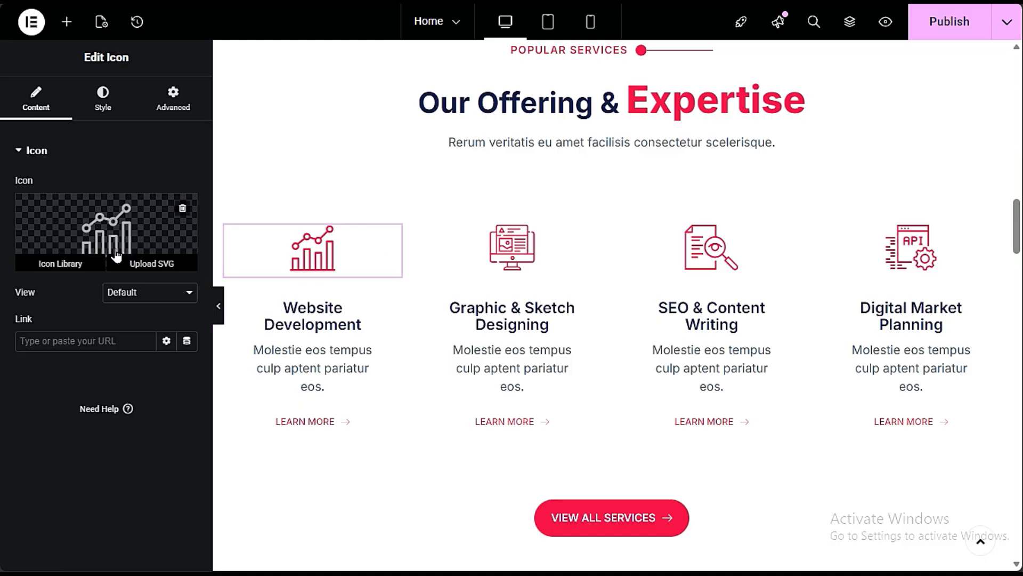
left_click(71, 262)
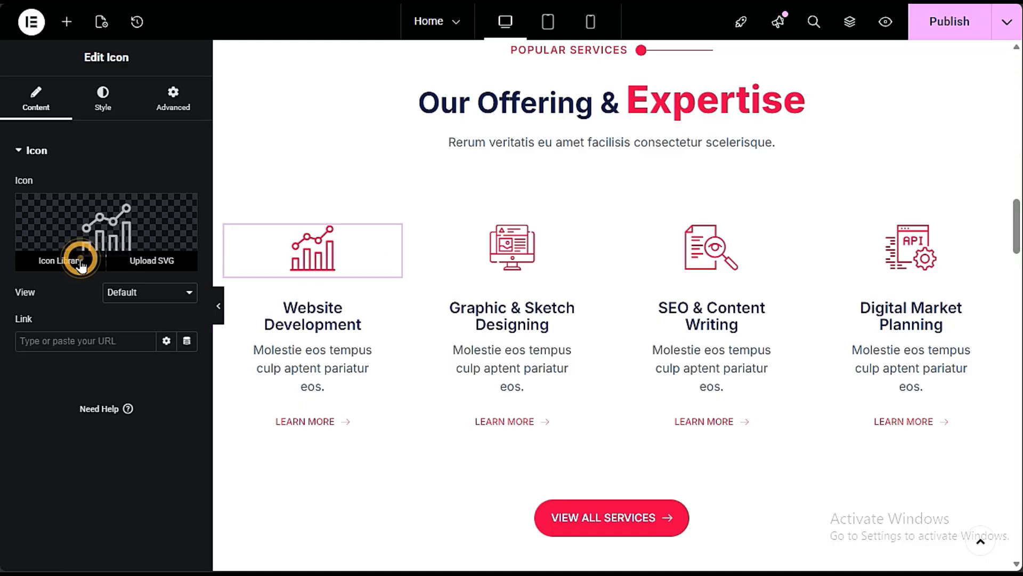
left_click(541, 165)
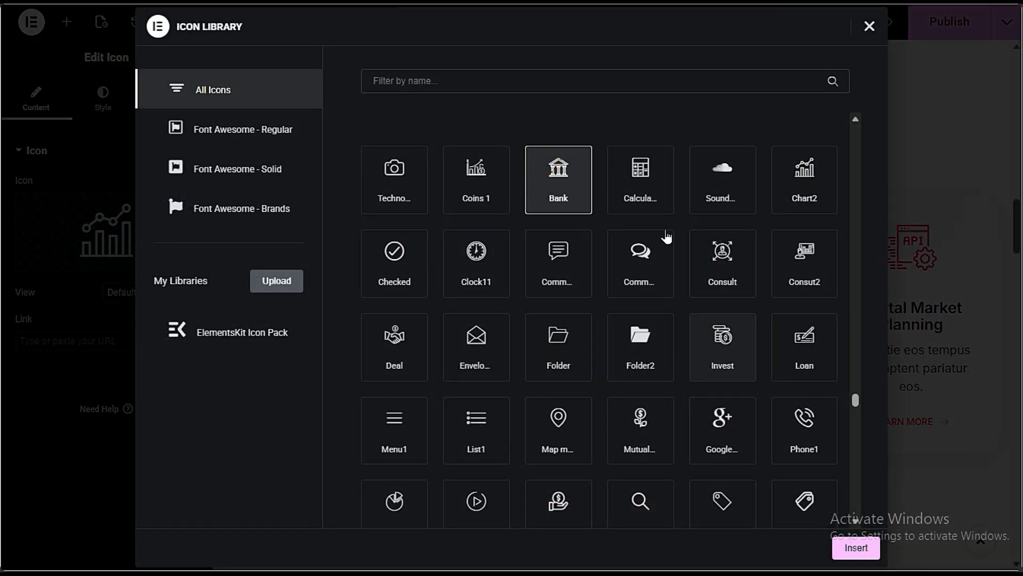
left_click(641, 173)
left_click(722, 174)
left_click(851, 542)
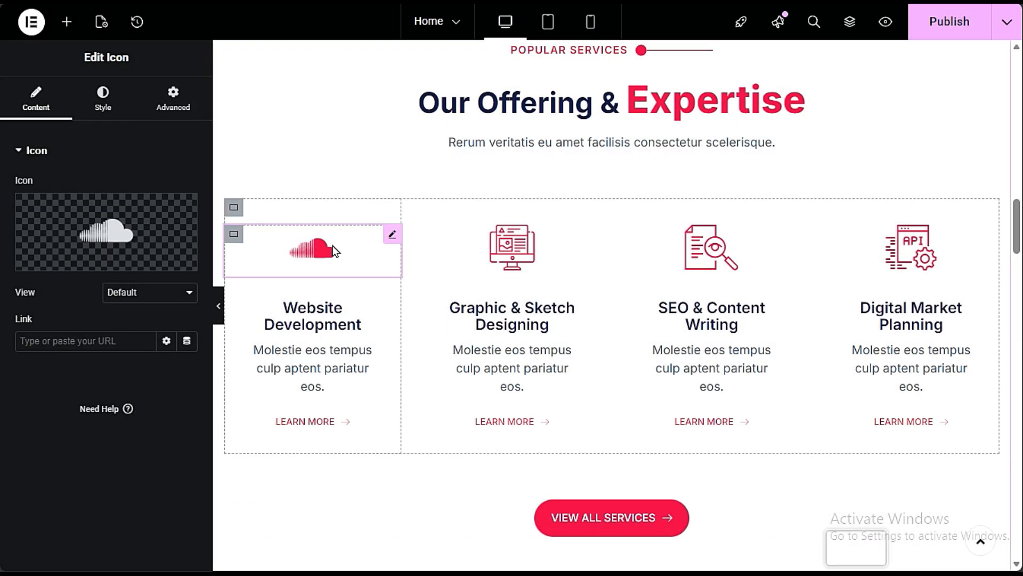
- Open the Website Development heading's settings and select its title text
left_click(321, 314)
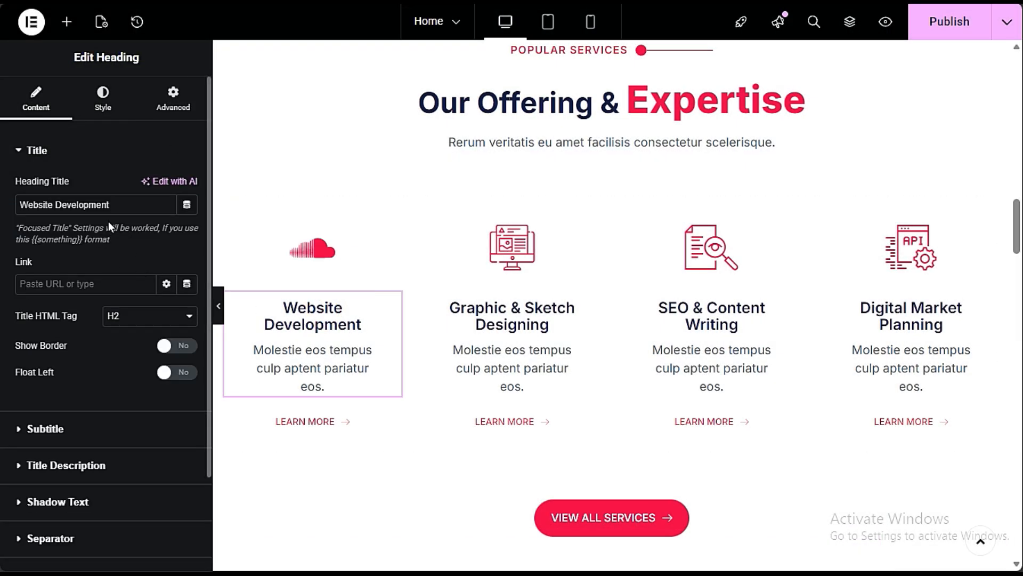
left_click_drag(124, 200, 7, 206)
left_click(72, 249)
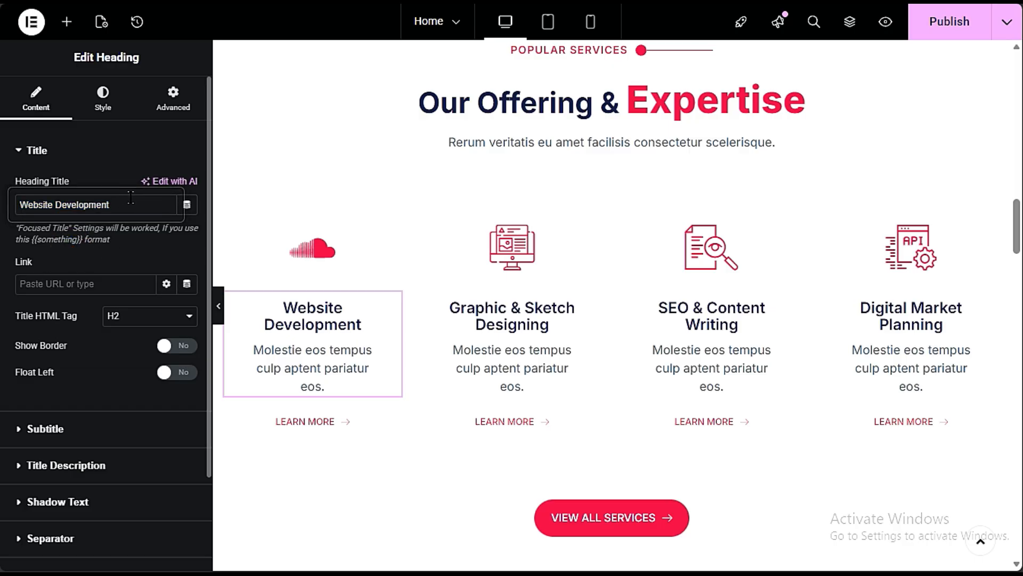
left_click_drag(133, 202, 11, 203)
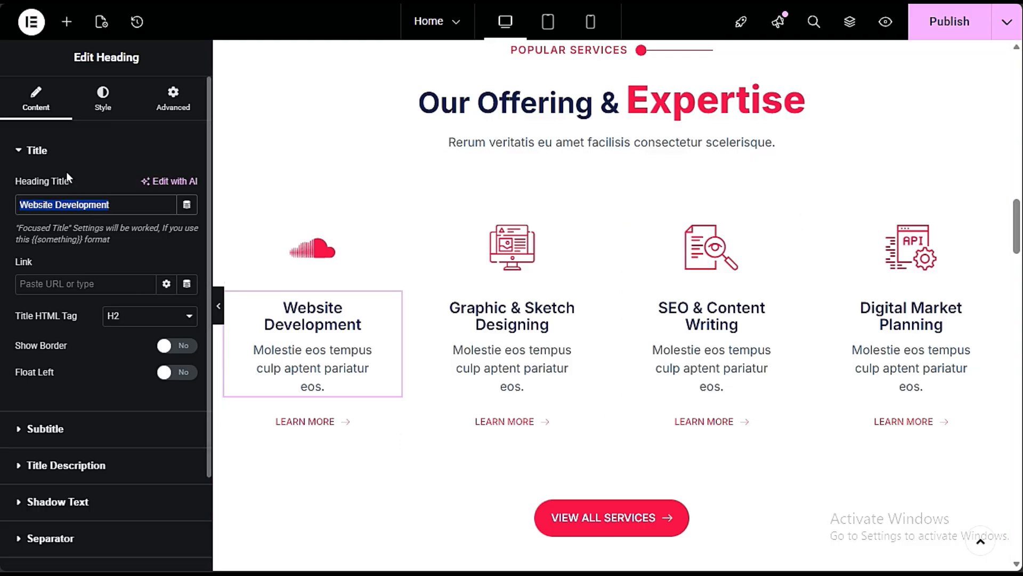
left_click(35, 201)
left_click_drag(21, 204, 131, 204)
left_click(111, 245)
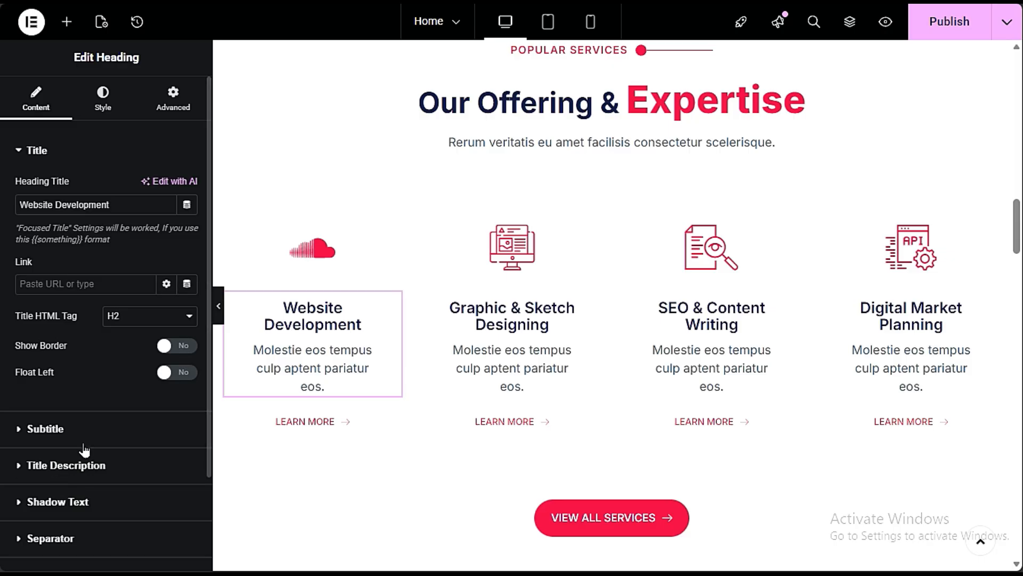
- Open the Website Development heading's title description and select its text
left_click(56, 476)
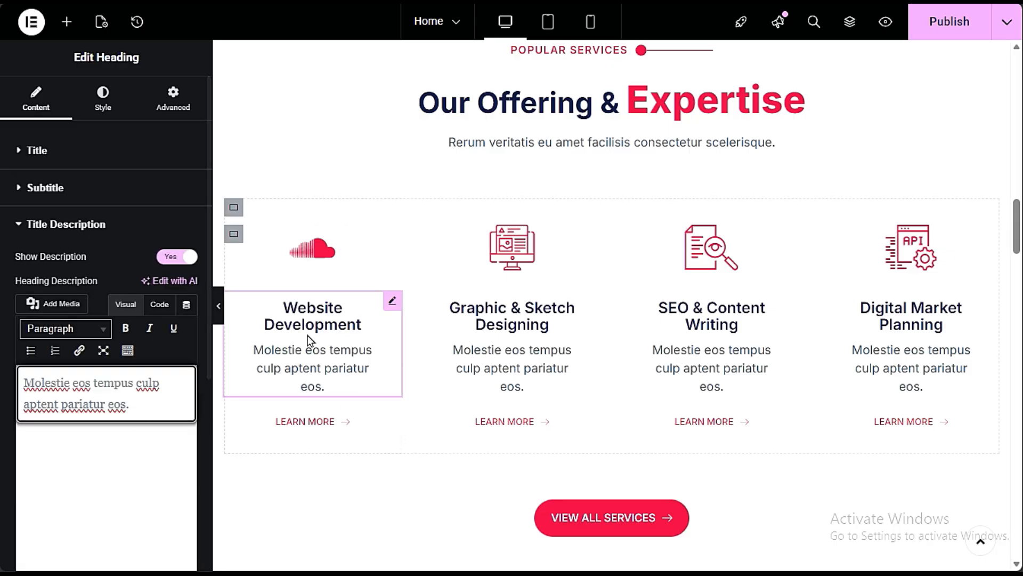
left_click_drag(164, 417, 18, 373)
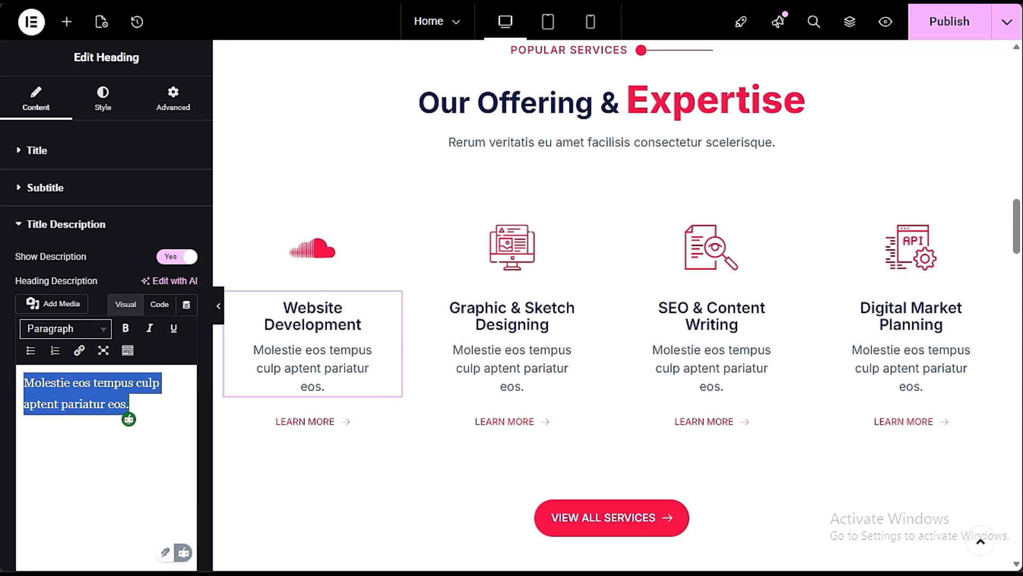
key("alt+Tab")
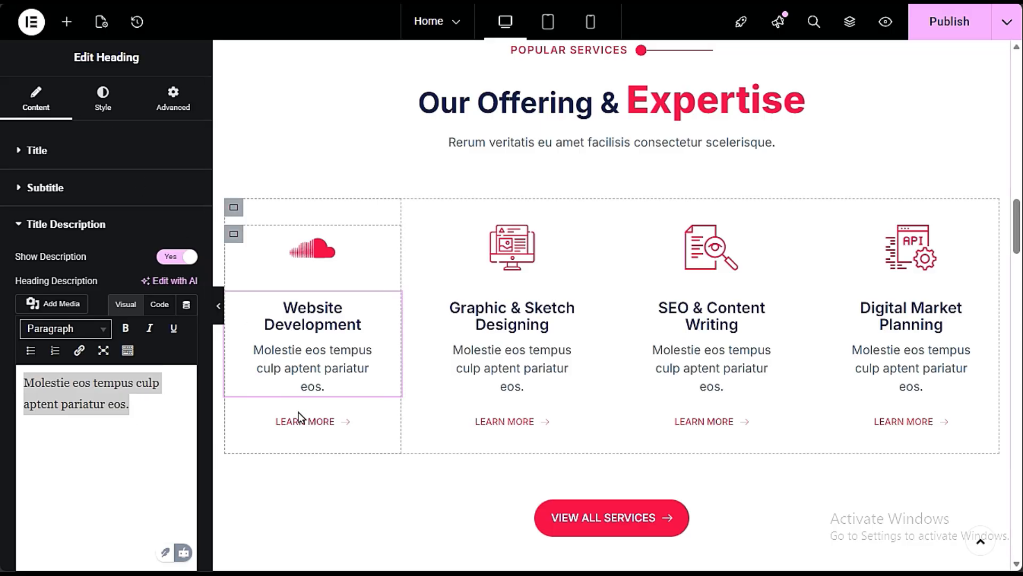
- Clear the link of the LEARN MORE button under Website Development and re-enter "#"
left_click(391, 422)
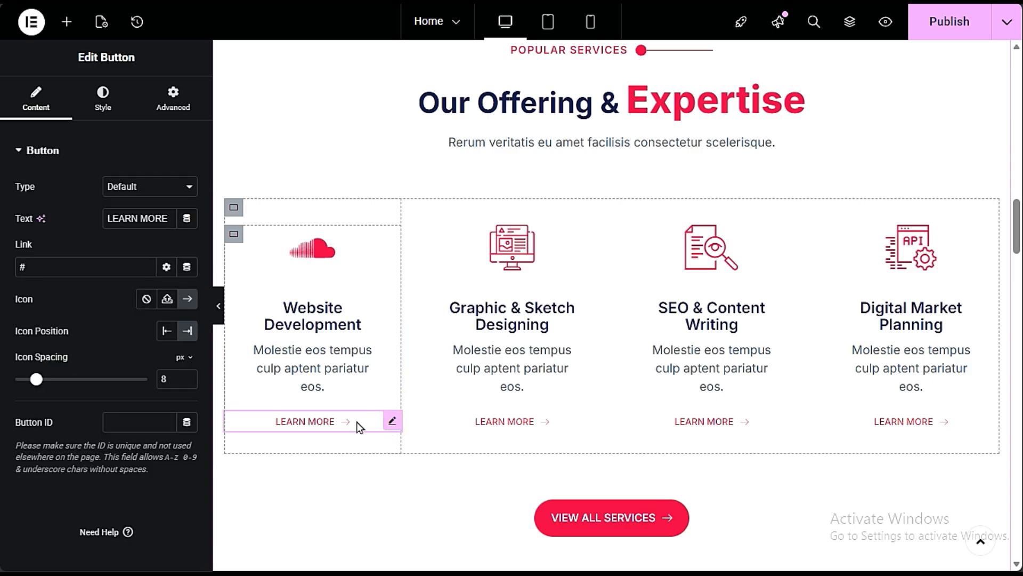
double_click(40, 266)
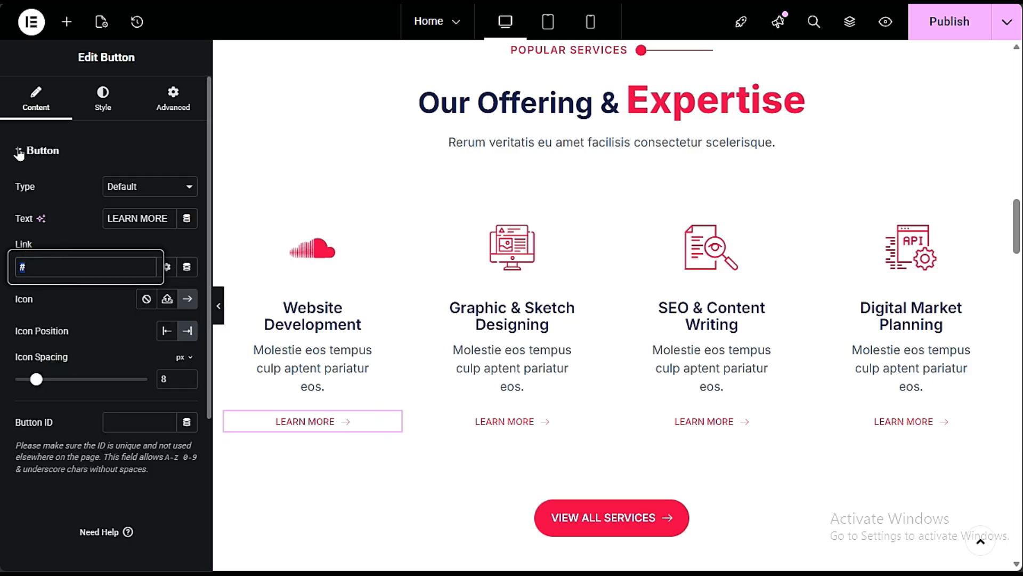
key("BackSpace")
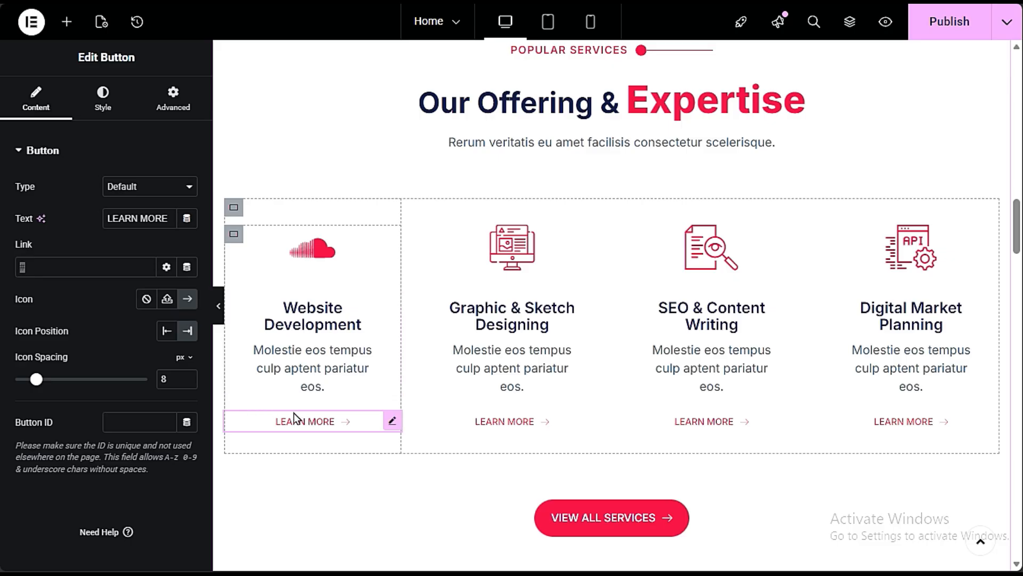
left_click(43, 271)
type("#")
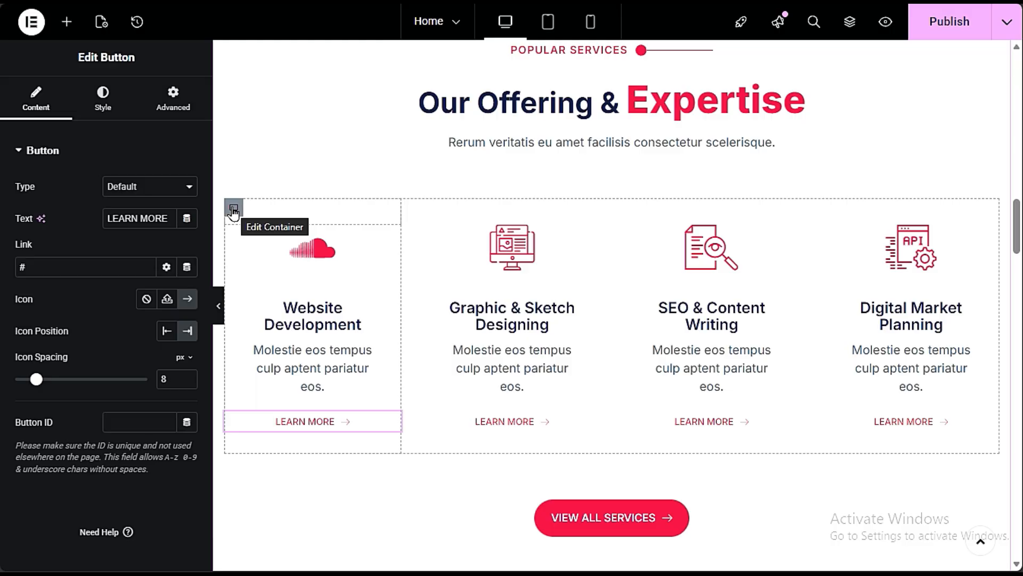
- Try duplicating the container in the Website Development service column and delete the copy
right_click(233, 212)
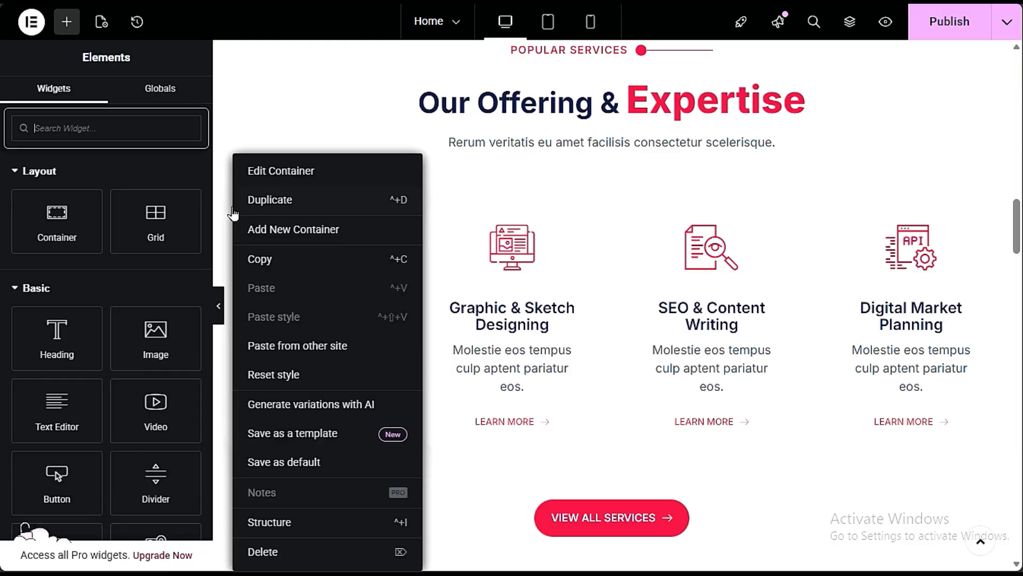
left_click(259, 204)
scroll(459, 279, "down", 6)
scroll(459, 288, "up", 6)
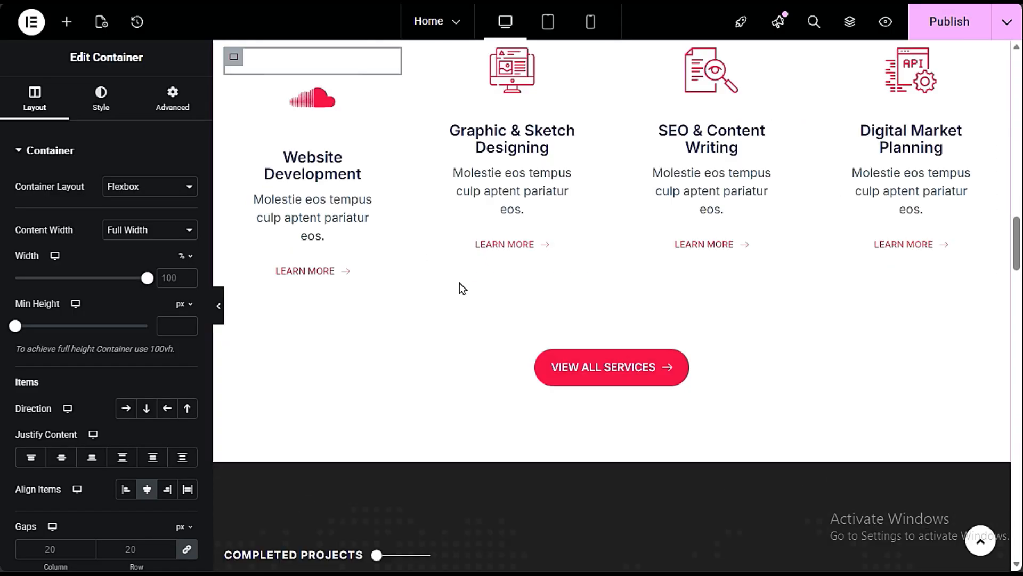
scroll(452, 303, "down", 10)
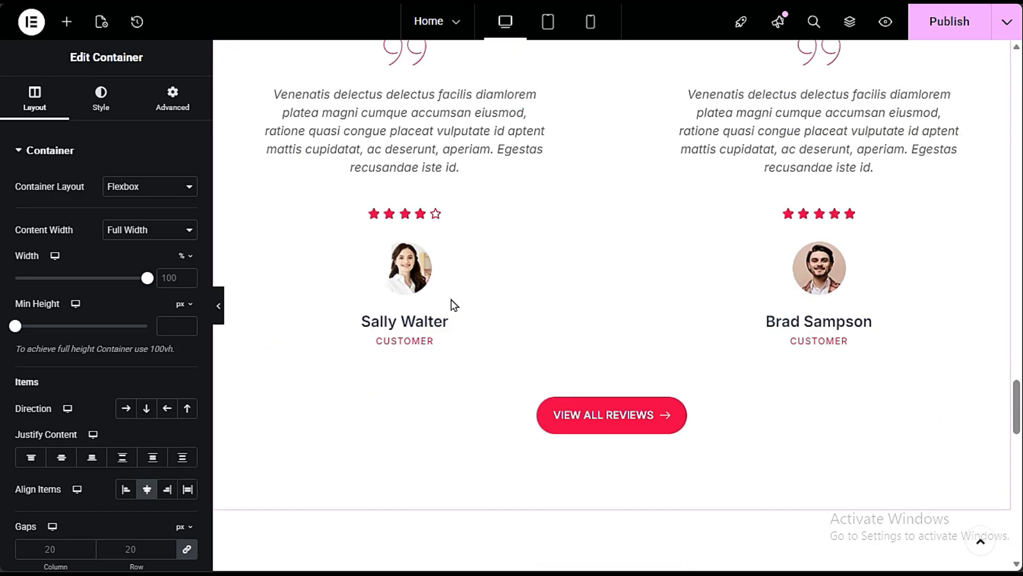
scroll(451, 305, "down", 4)
scroll(451, 302, "up", 14)
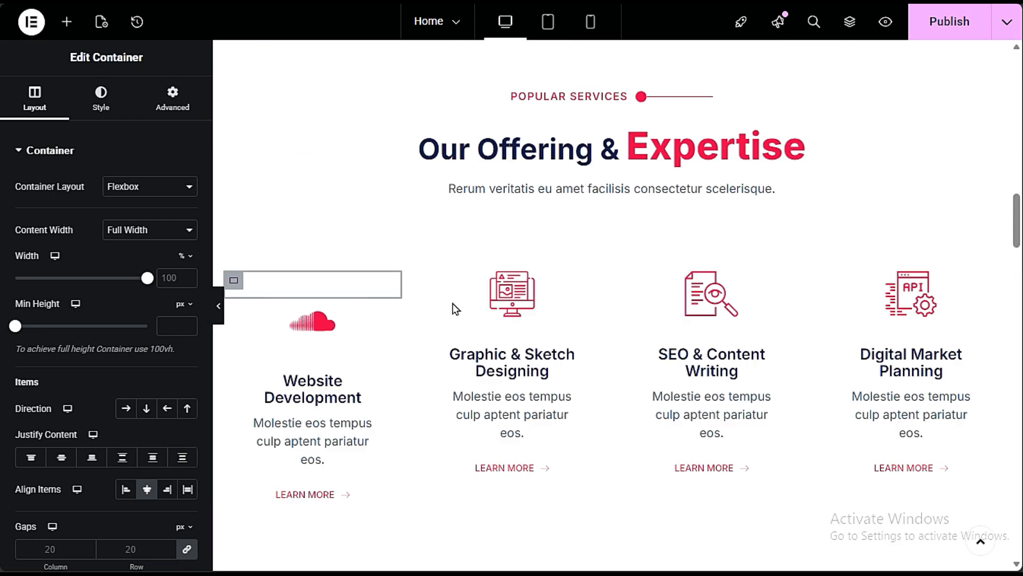
scroll(452, 303, "down", 3)
right_click(240, 104)
left_click(304, 491)
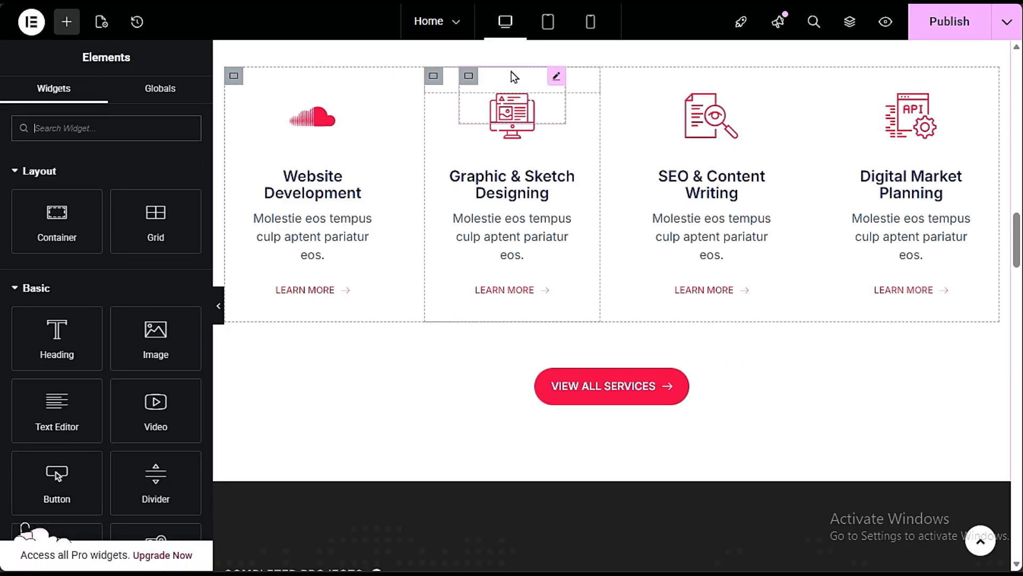
- Try the Website Development column container's duplication once more and remove the extra container
right_click(231, 75)
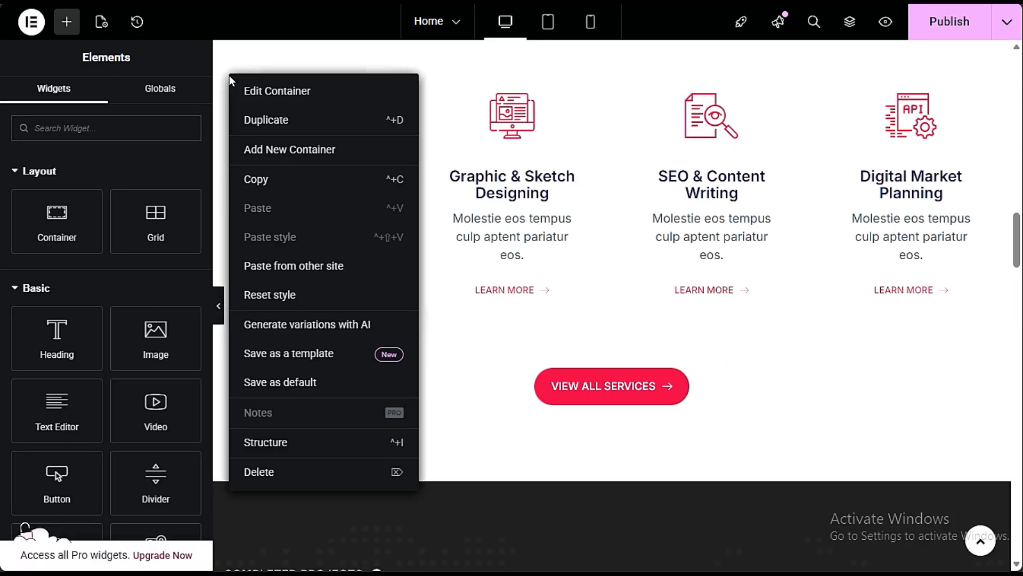
left_click(272, 118)
scroll(877, 353, "up", 3)
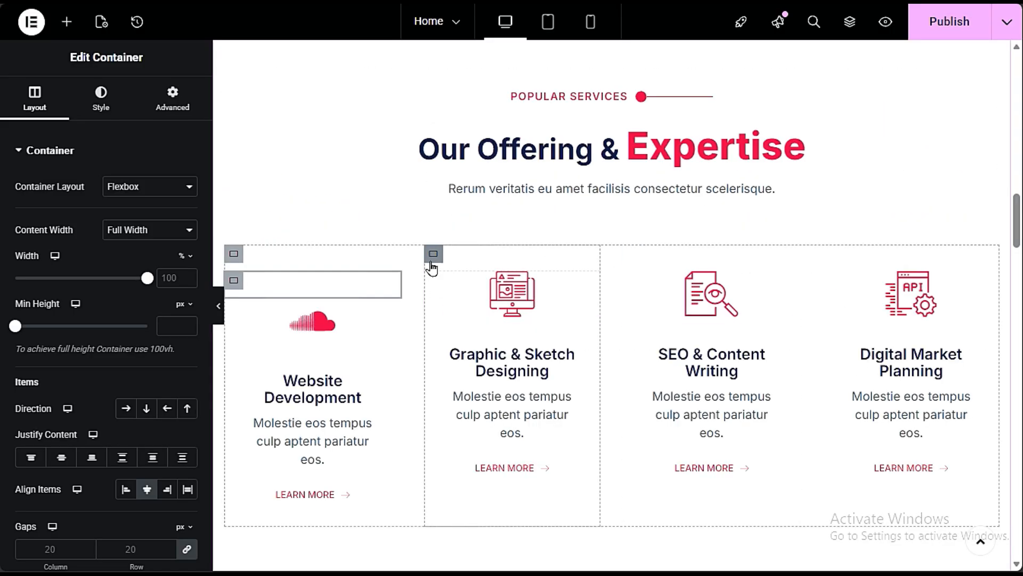
right_click(233, 283)
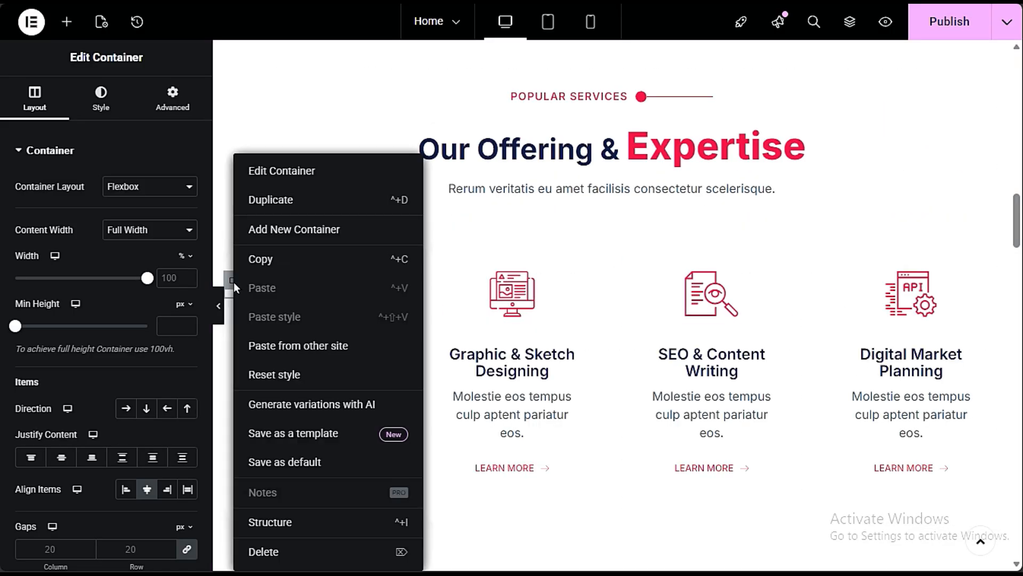
left_click(300, 550)
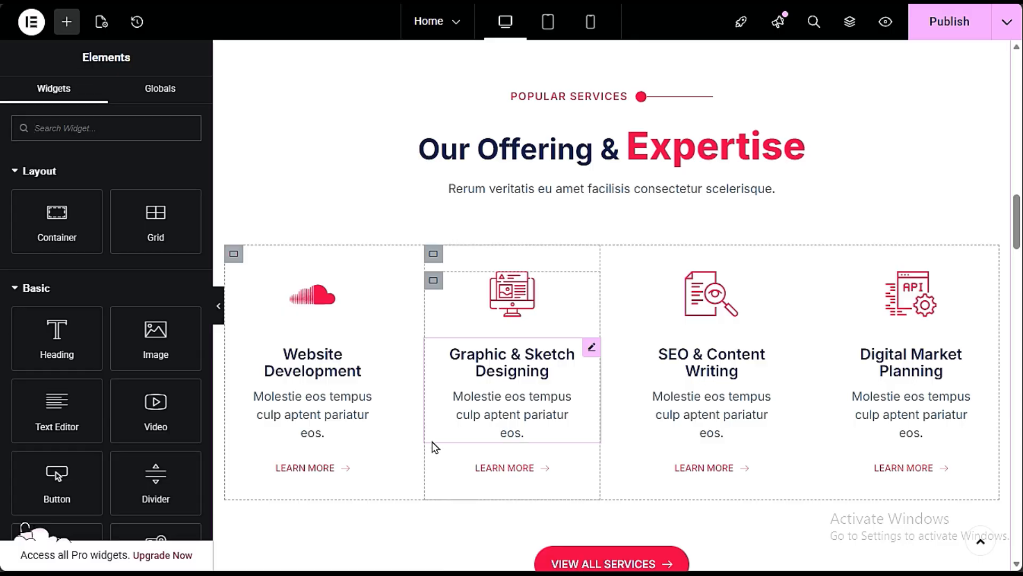
scroll(434, 445, "down", 3)
scroll(429, 459, "up", 3)
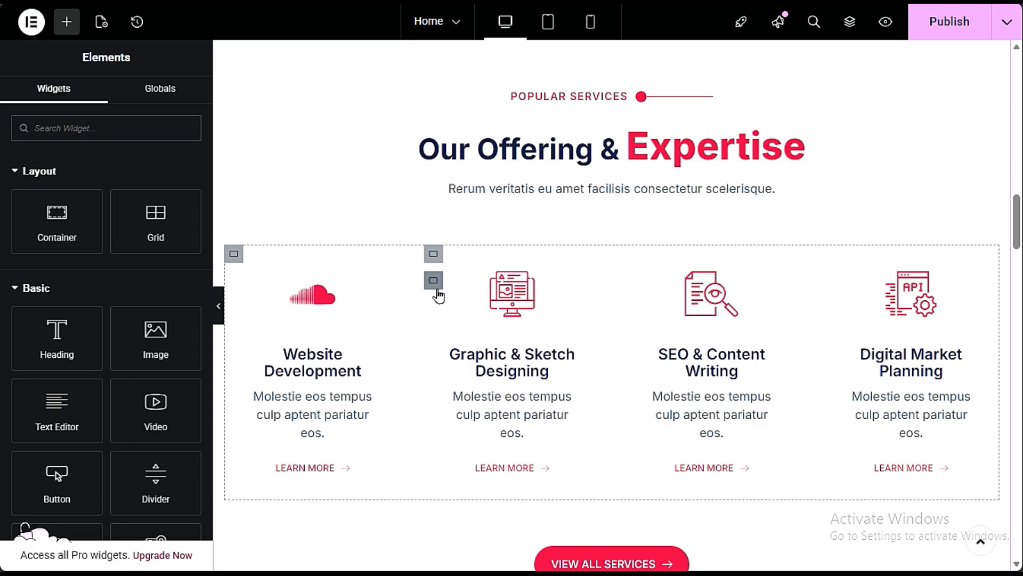
- Duplicate the whole four-service row under Our Offering & Expertise and delete the duplicated row
right_click(414, 261)
left_click(436, 201)
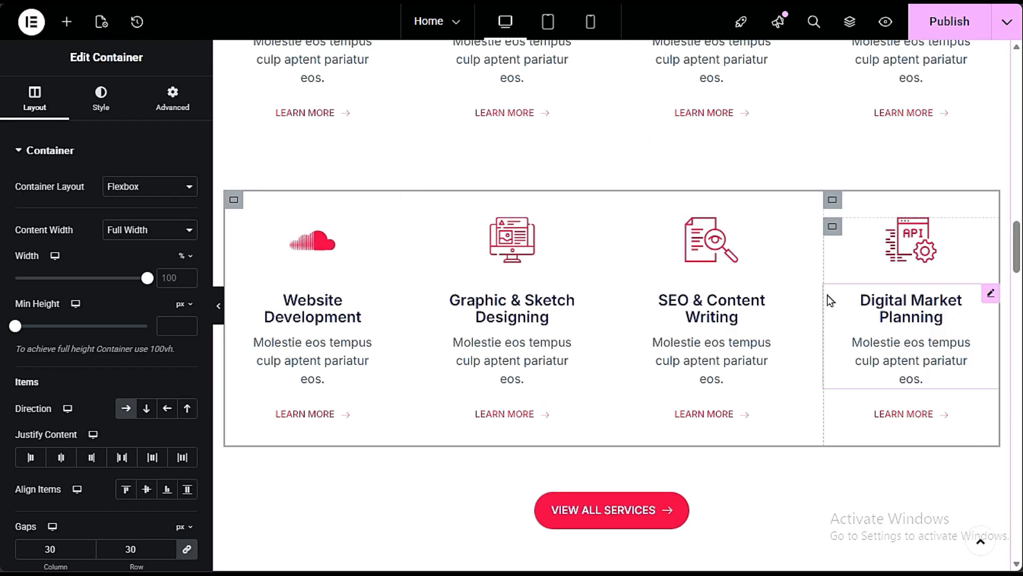
scroll(827, 296, "up", 3)
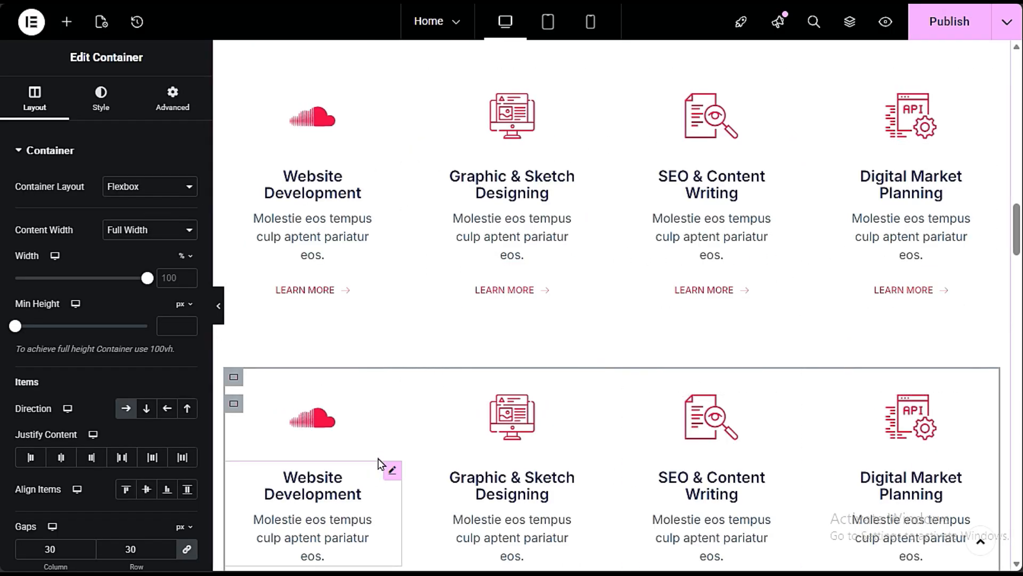
scroll(951, 228, "down", 3)
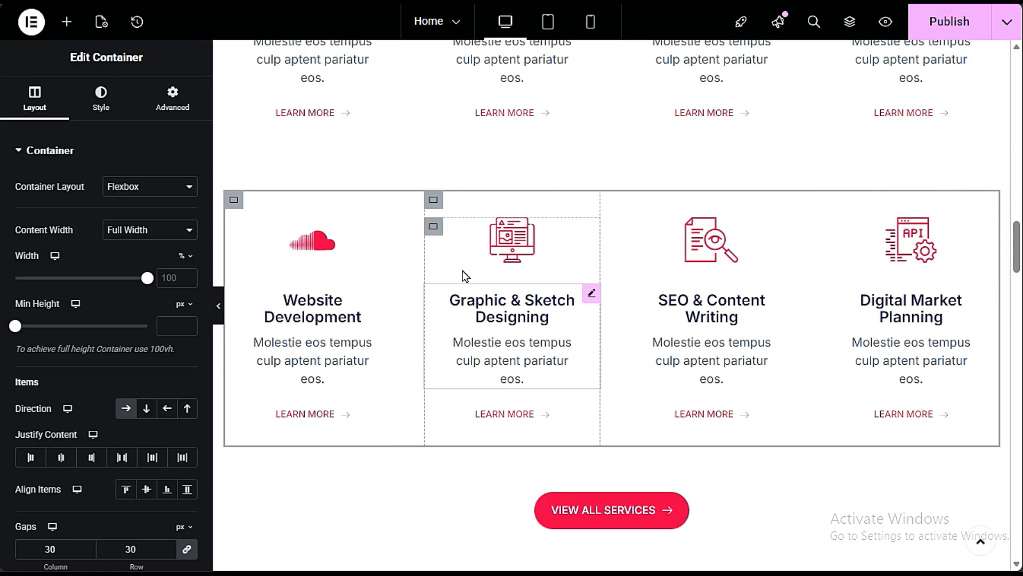
right_click(415, 254)
left_click(443, 552)
scroll(518, 273, "up", 5)
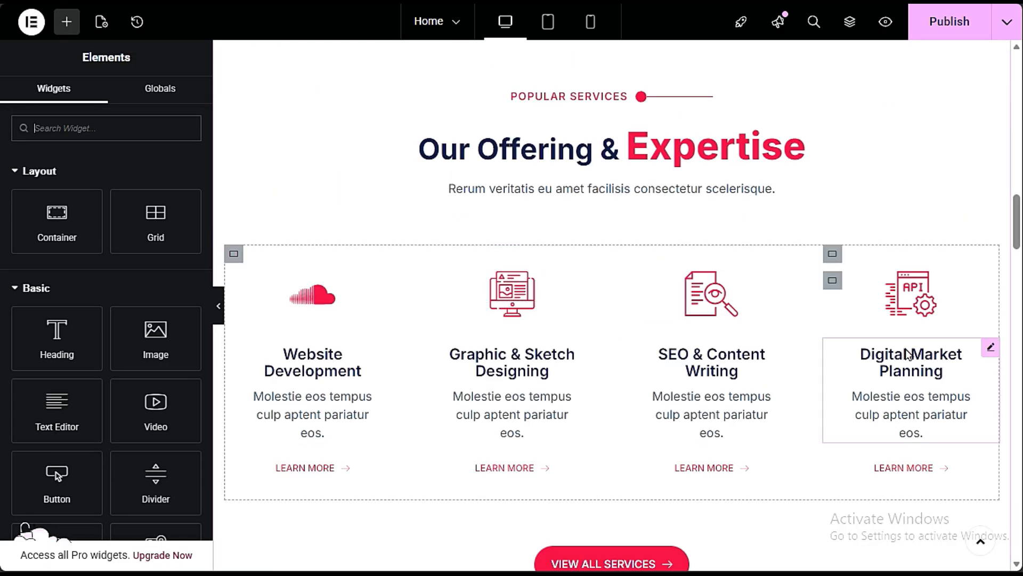
- Publish the home page changes and review the hero, About Us and services sections
left_click(963, 24)
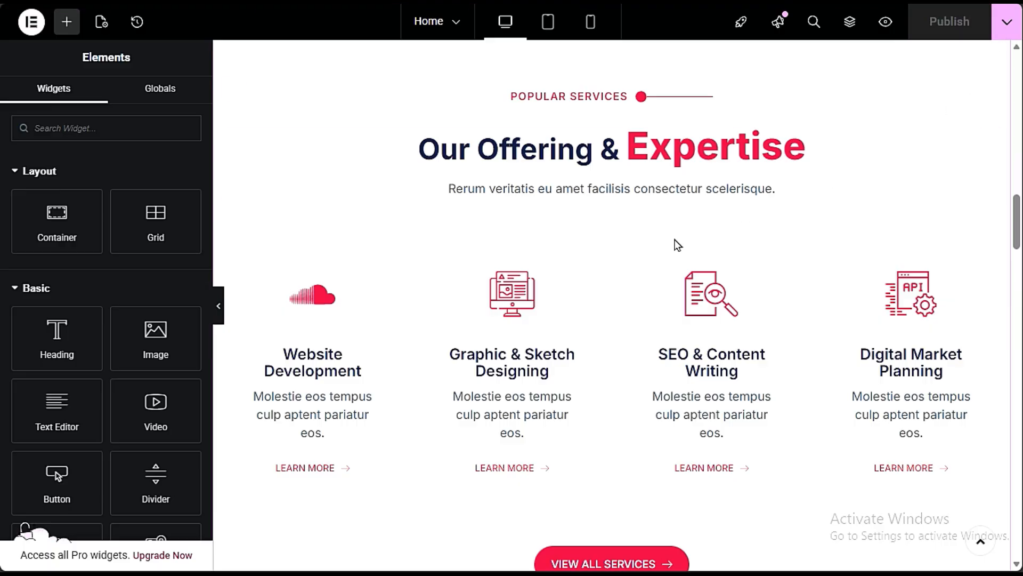
scroll(677, 244, "up", 3)
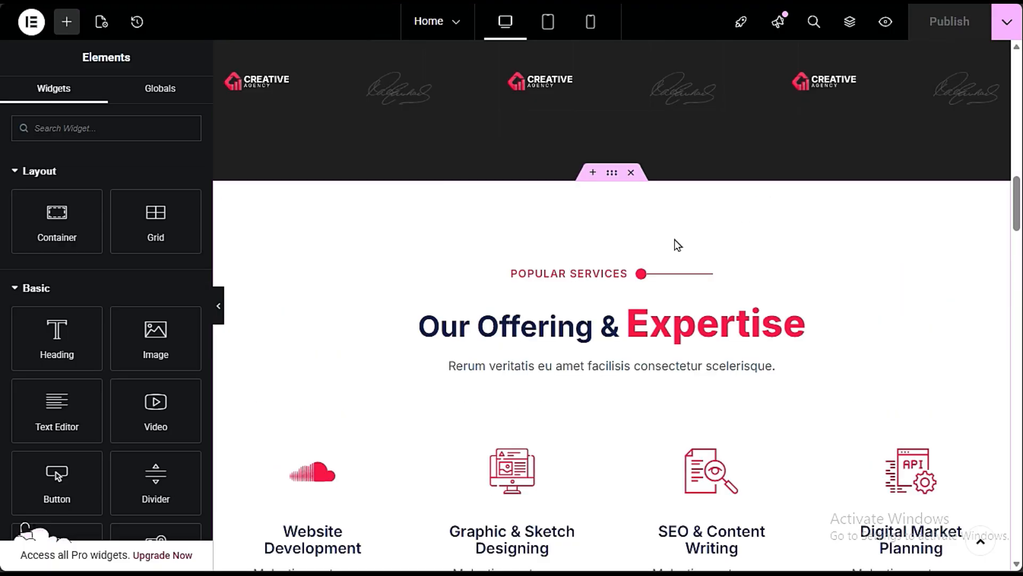
scroll(677, 244, "up", 15)
scroll(592, 341, "down", 3)
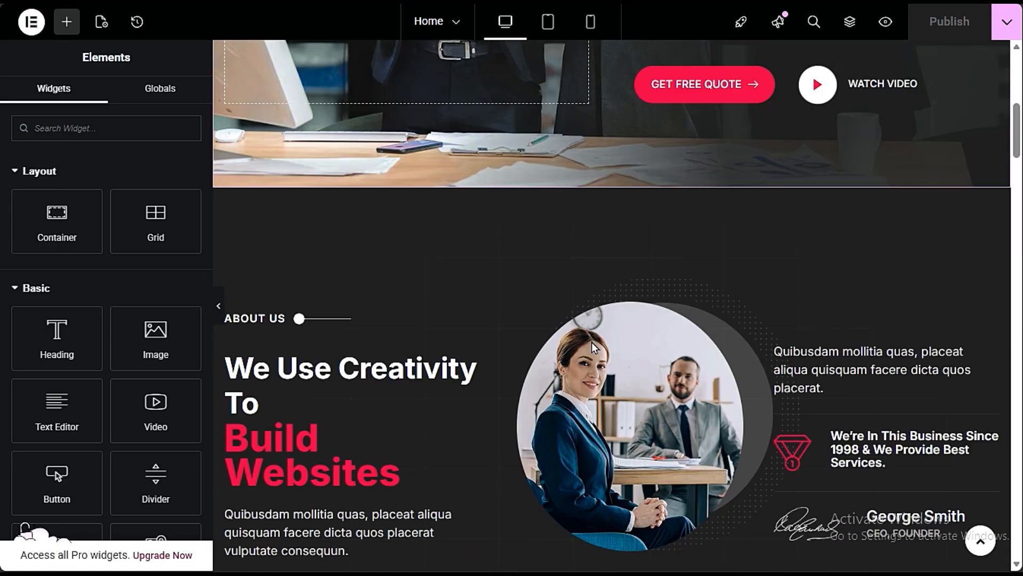
scroll(591, 341, "down", 12)
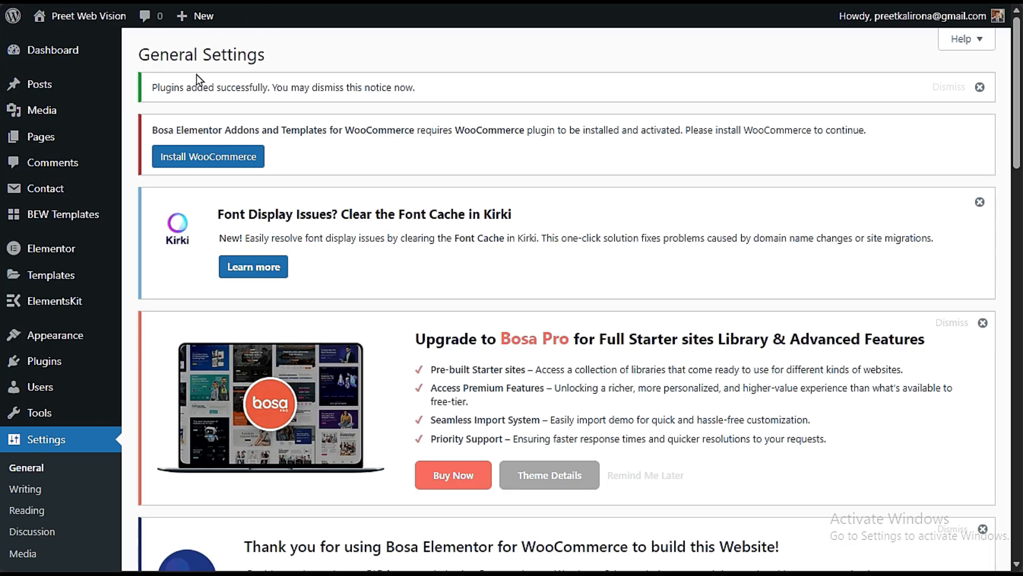
- Go to the list of all pages in the WordPress dashboard and add a new page
mouse_move(64, 137)
left_click(168, 135)
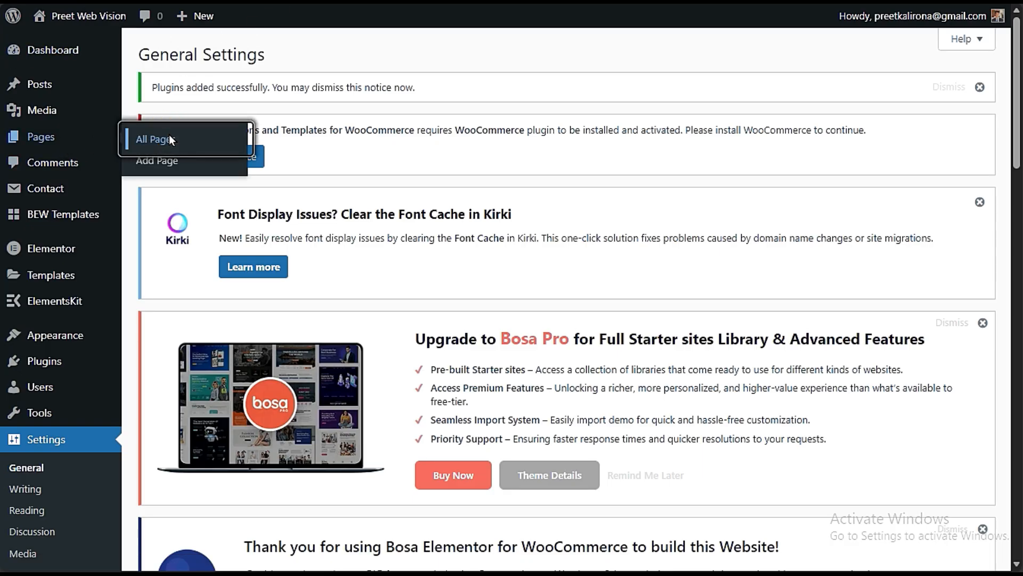
scroll(511, 266, "down", 10)
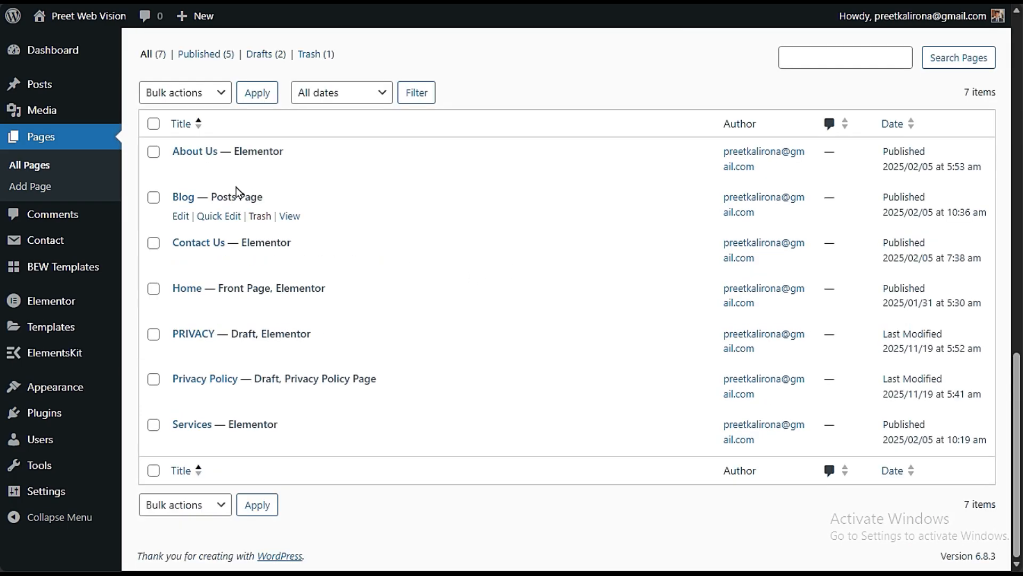
scroll(292, 211, "up", 10)
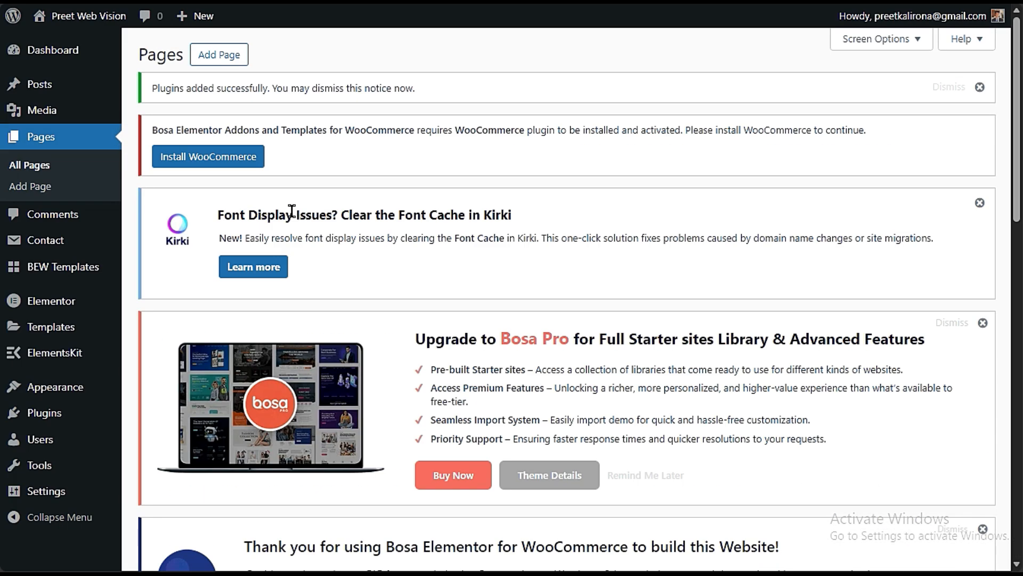
left_click(233, 64)
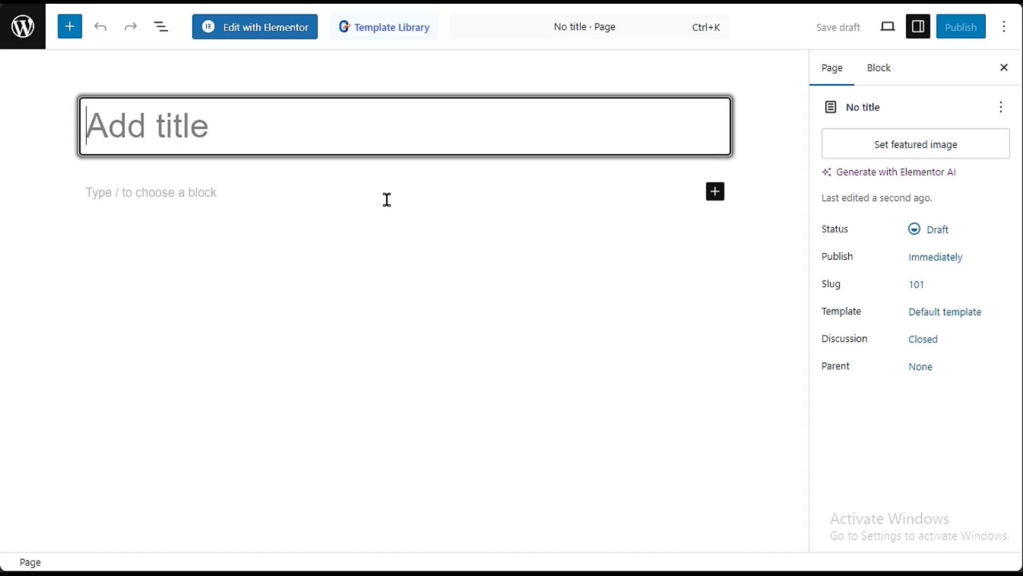
- Title the new page "Website Design Services" and open it for editing with Elementor
type("W")
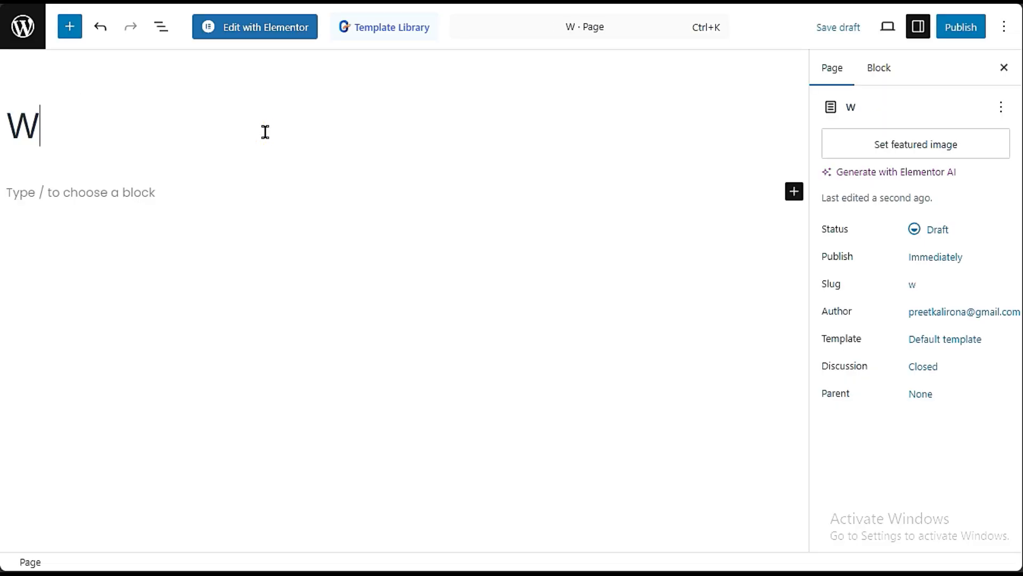
type("ebsite Design Services")
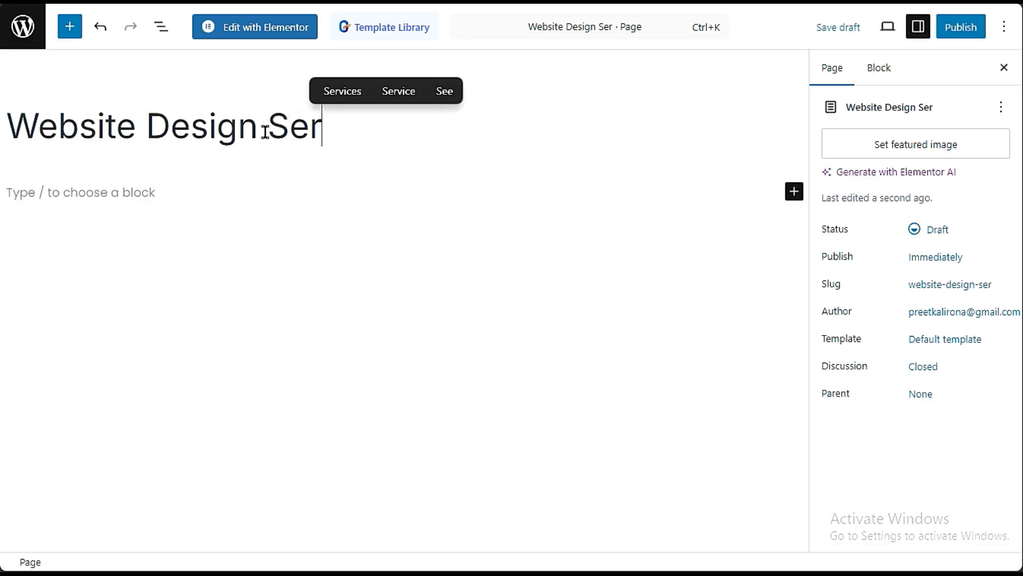
left_click(285, 33)
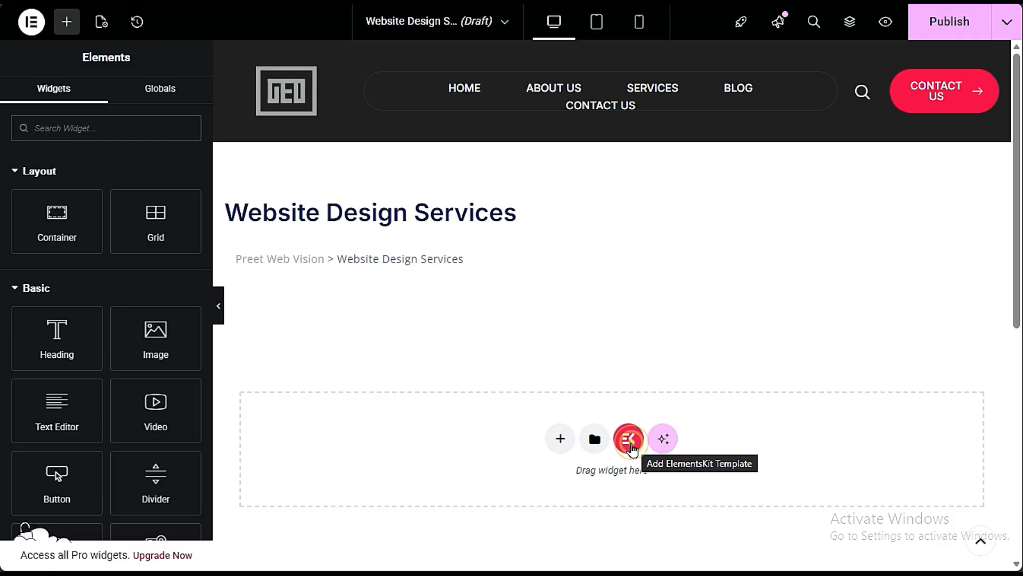
- Open the ElementsKit template library and browse the page templates for a services page layout
left_click(629, 439)
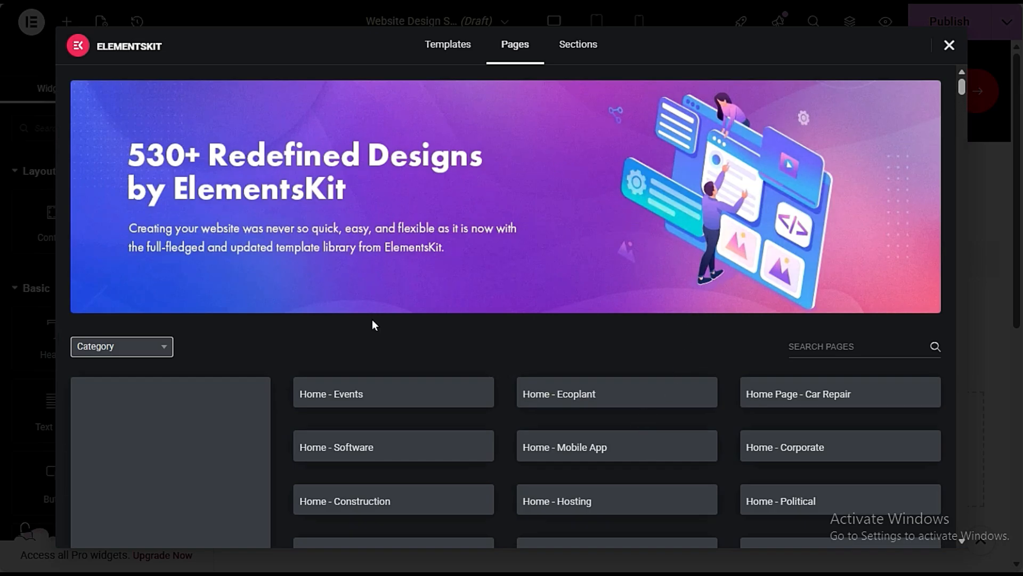
scroll(372, 324, "down", 6)
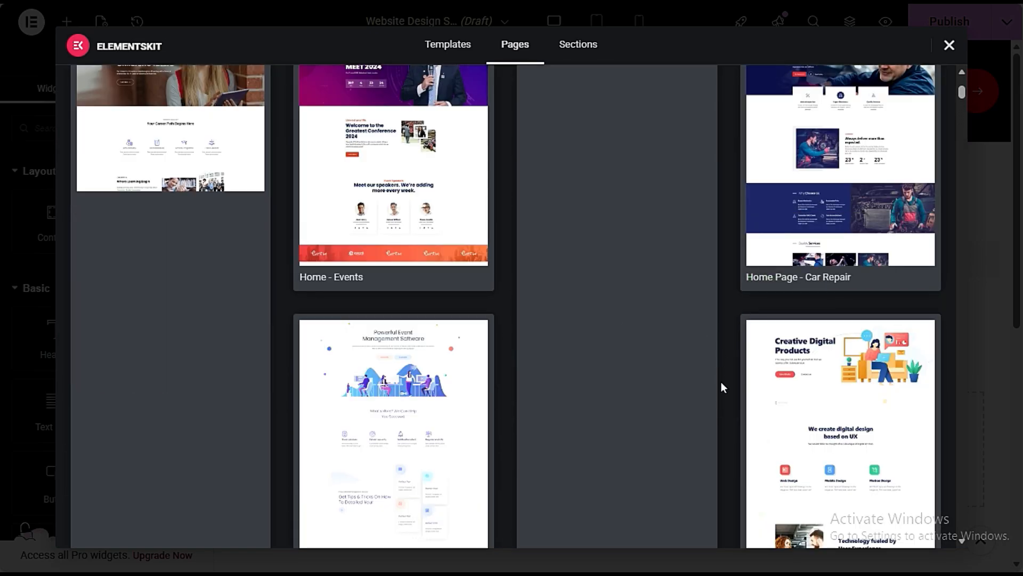
scroll(594, 205, "down", 3)
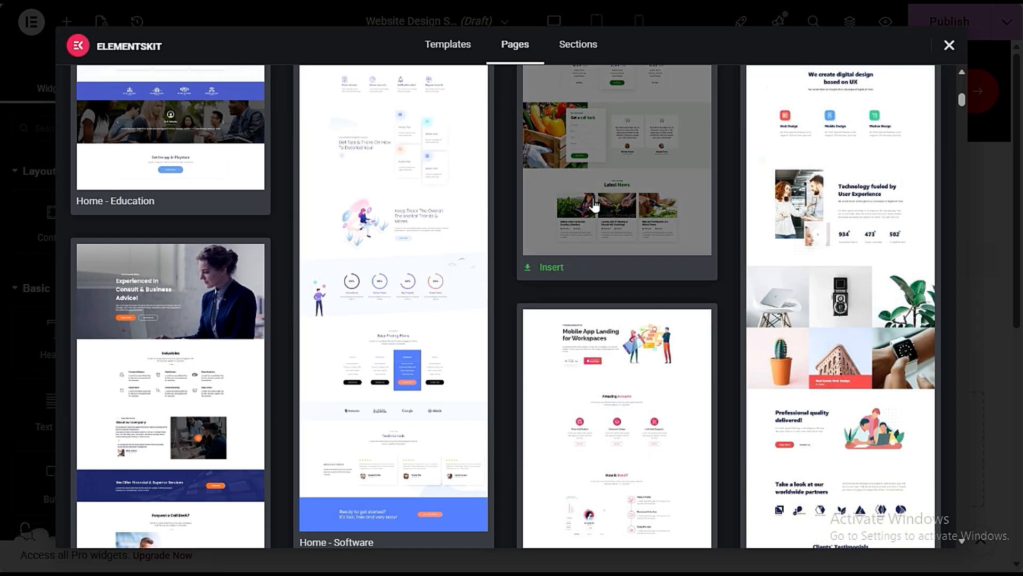
scroll(507, 360, "down", 4)
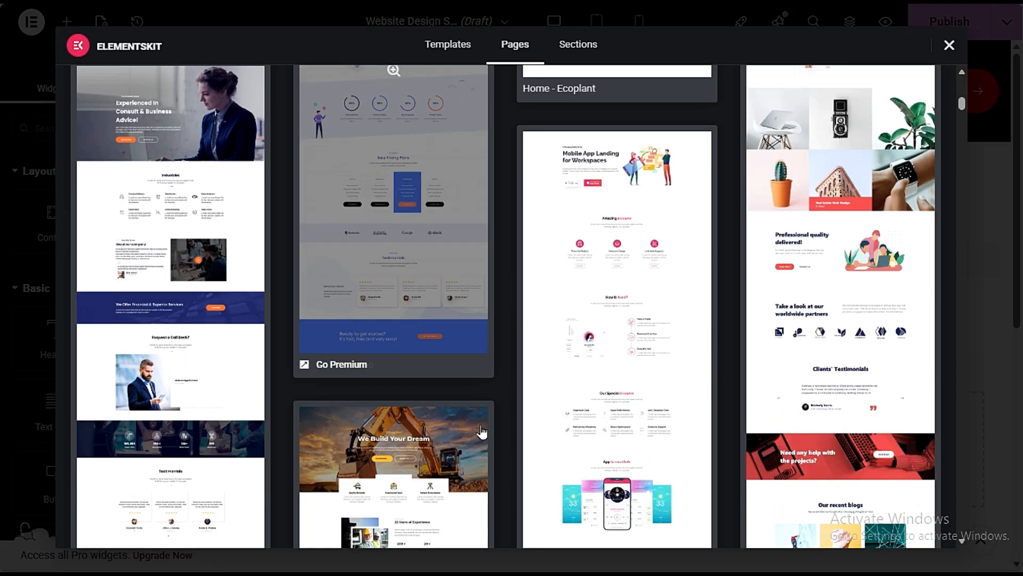
scroll(482, 431, "up", 10)
scroll(482, 431, "up", 4)
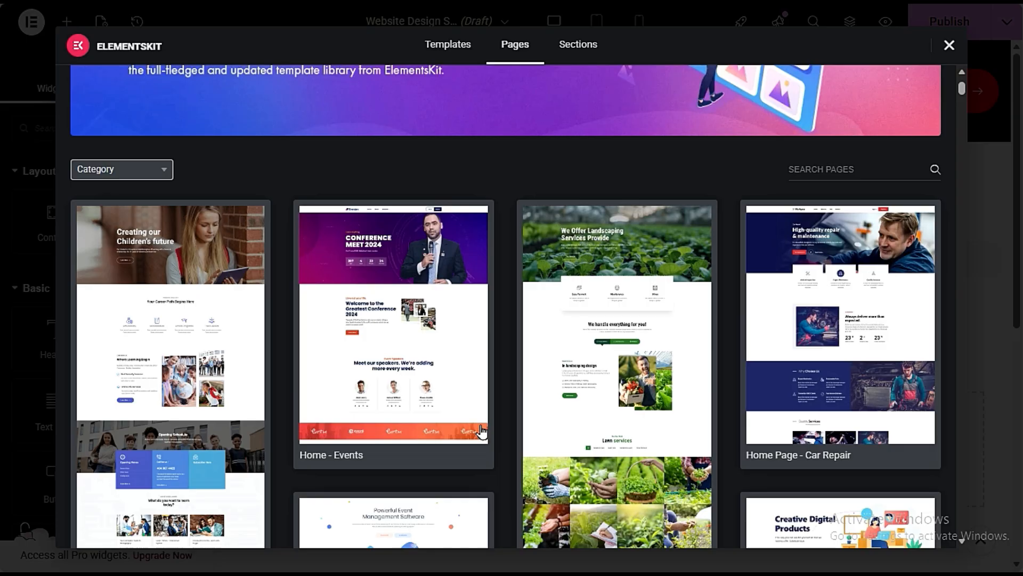
scroll(477, 433, "down", 7)
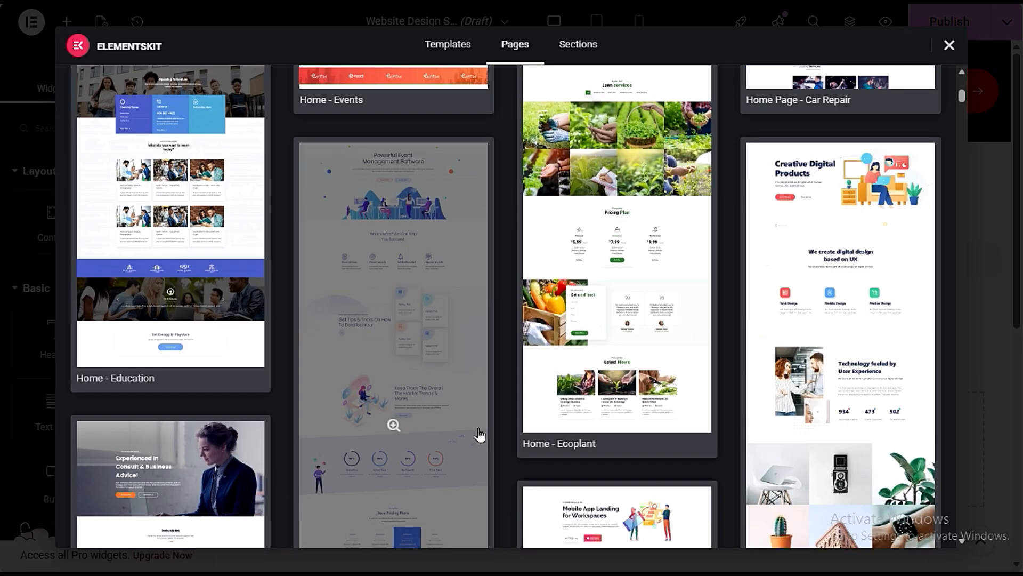
scroll(485, 448, "up", 3)
scroll(498, 465, "down", 10)
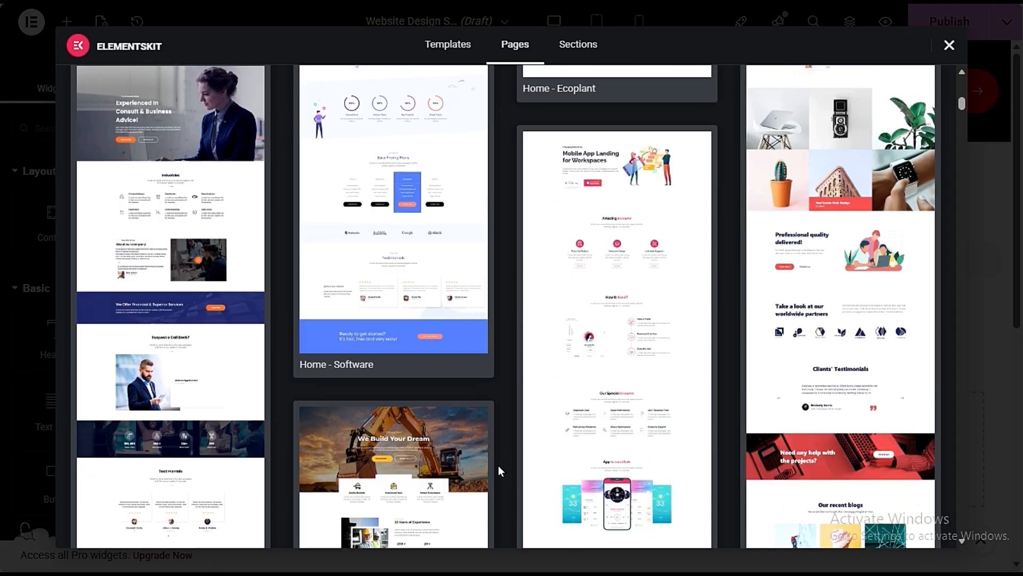
scroll(498, 466, "down", 4)
scroll(738, 427, "down", 7)
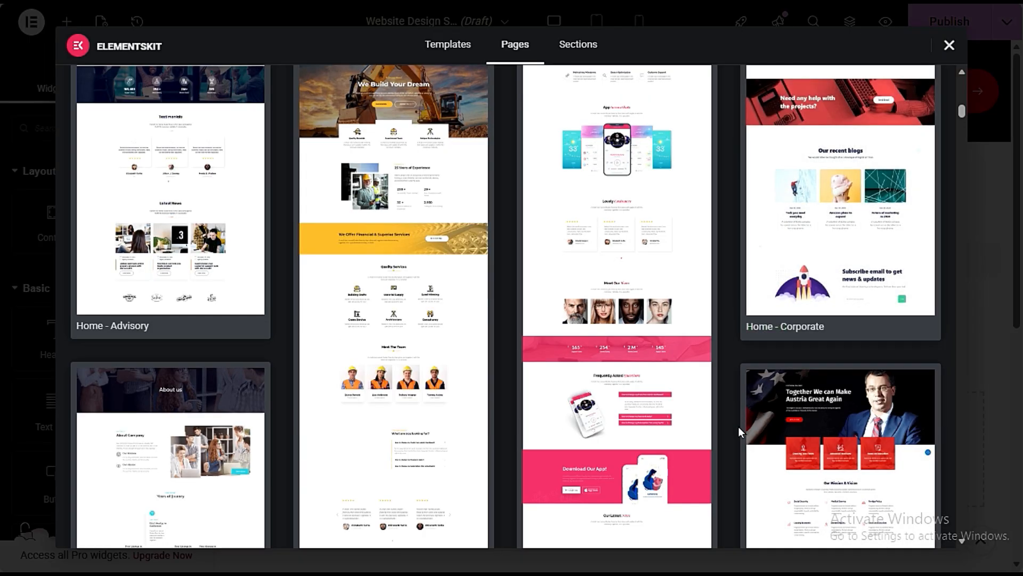
scroll(738, 429, "down", 7)
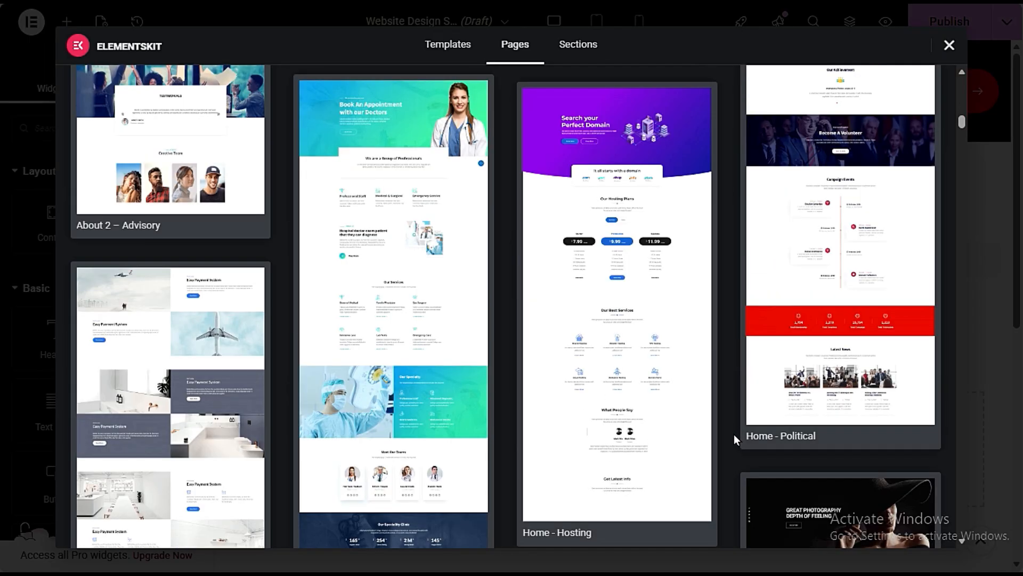
scroll(734, 433, "down", 3)
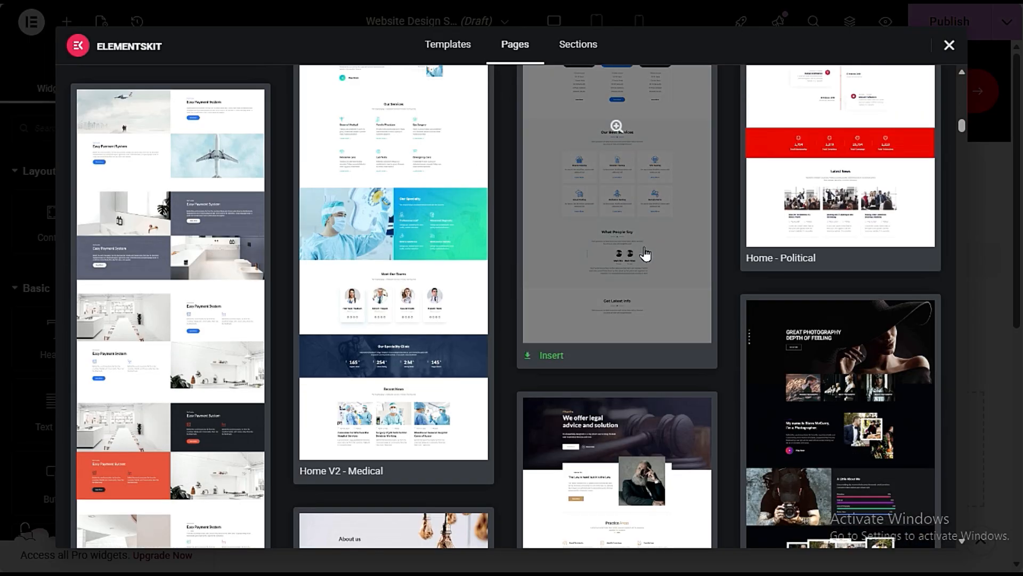
scroll(645, 254, "down", 14)
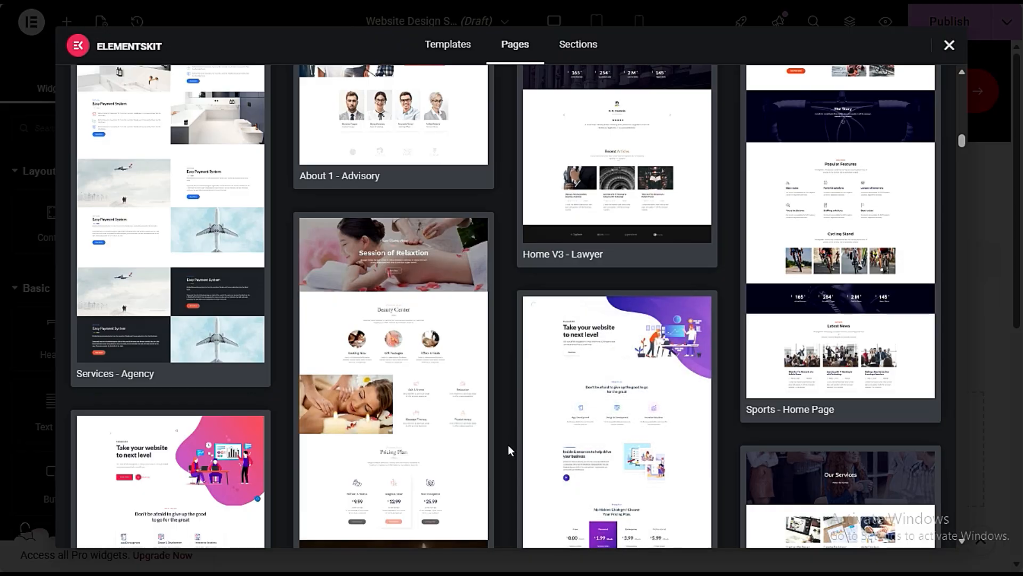
scroll(508, 446, "down", 3)
scroll(508, 446, "up", 7)
scroll(507, 446, "down", 3)
scroll(174, 101, "up", 3)
scroll(203, 308, "up", 10)
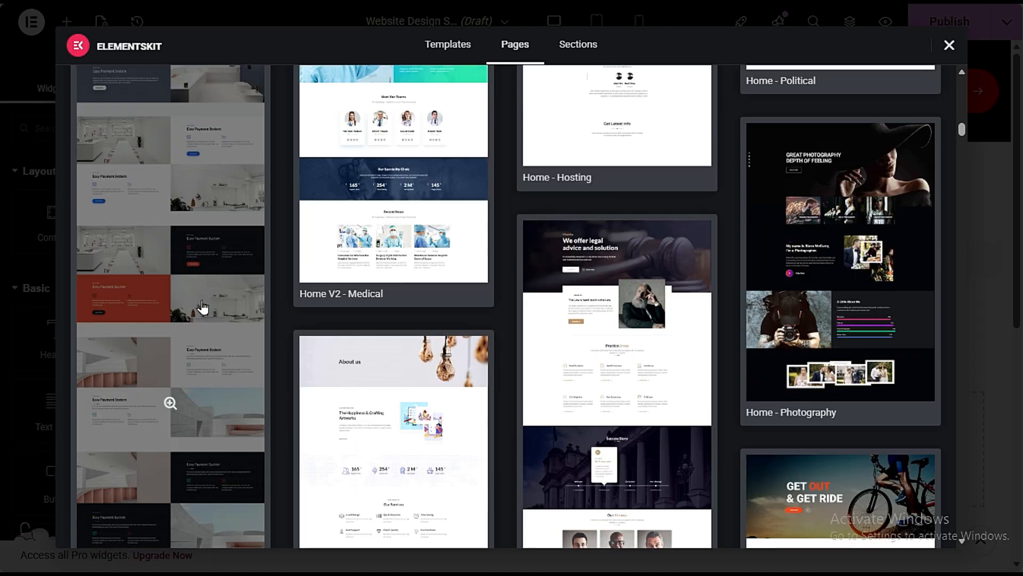
scroll(203, 309, "down", 16)
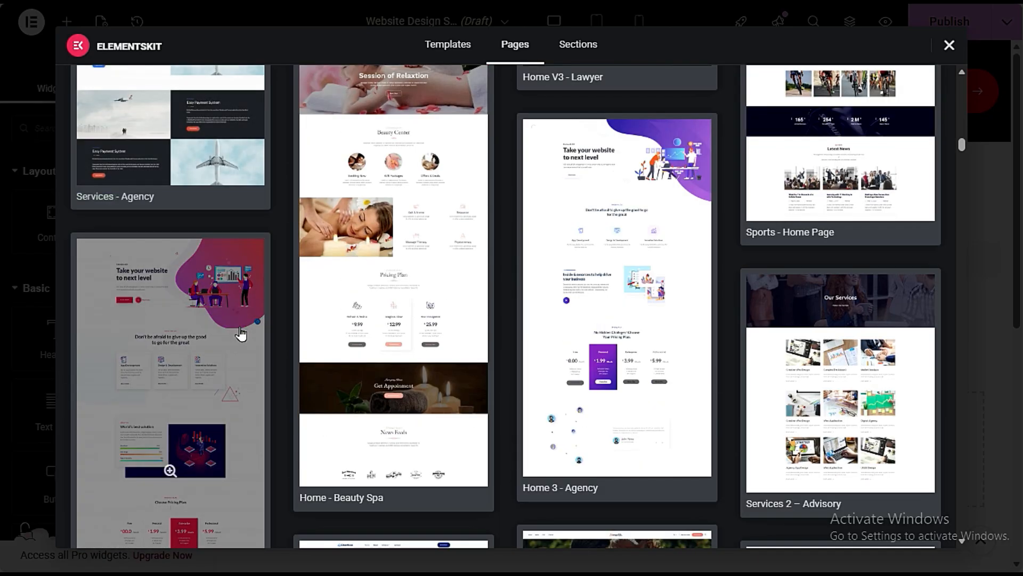
scroll(244, 333, "down", 10)
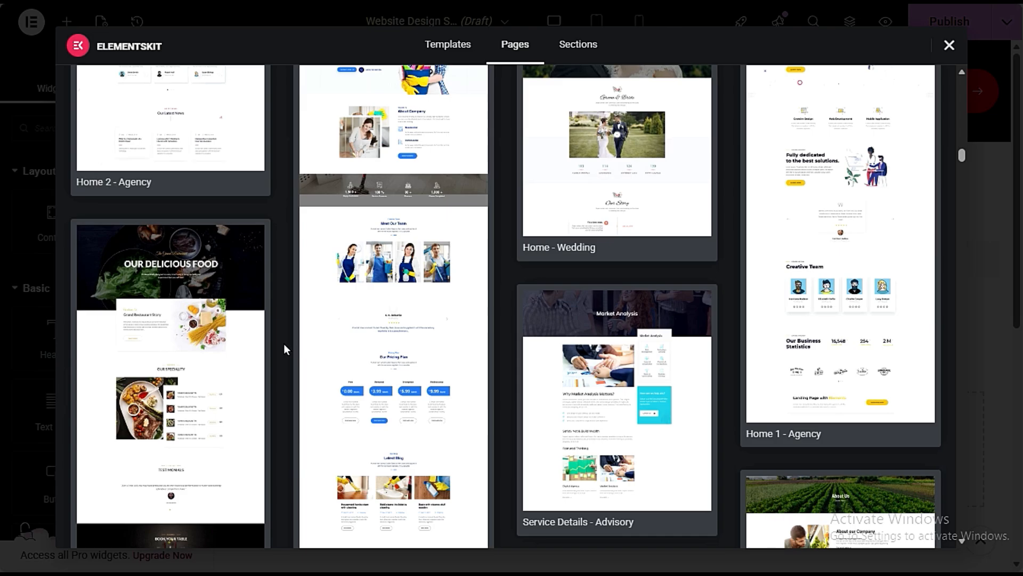
scroll(284, 344, "up", 3)
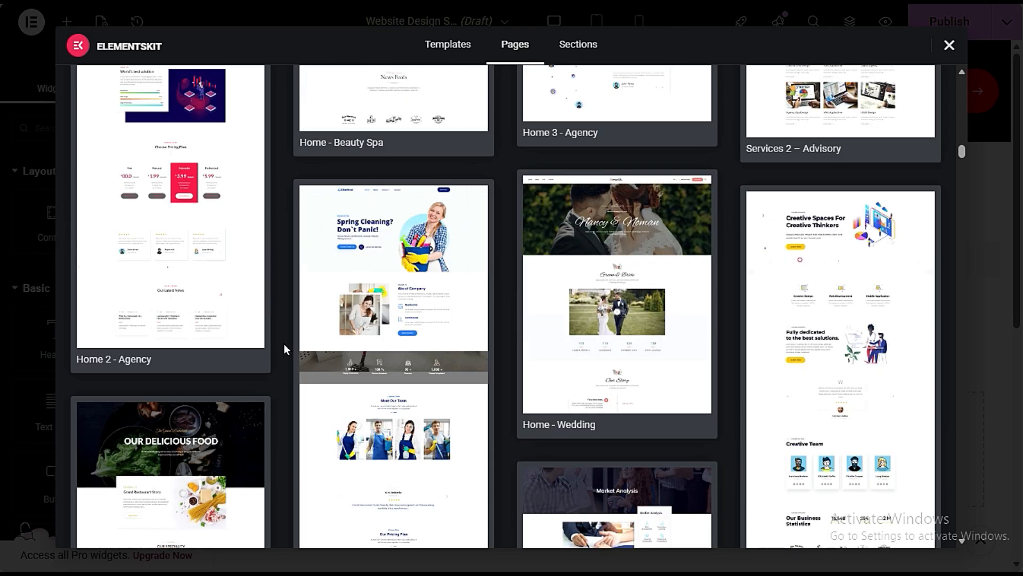
scroll(210, 301, "up", 3)
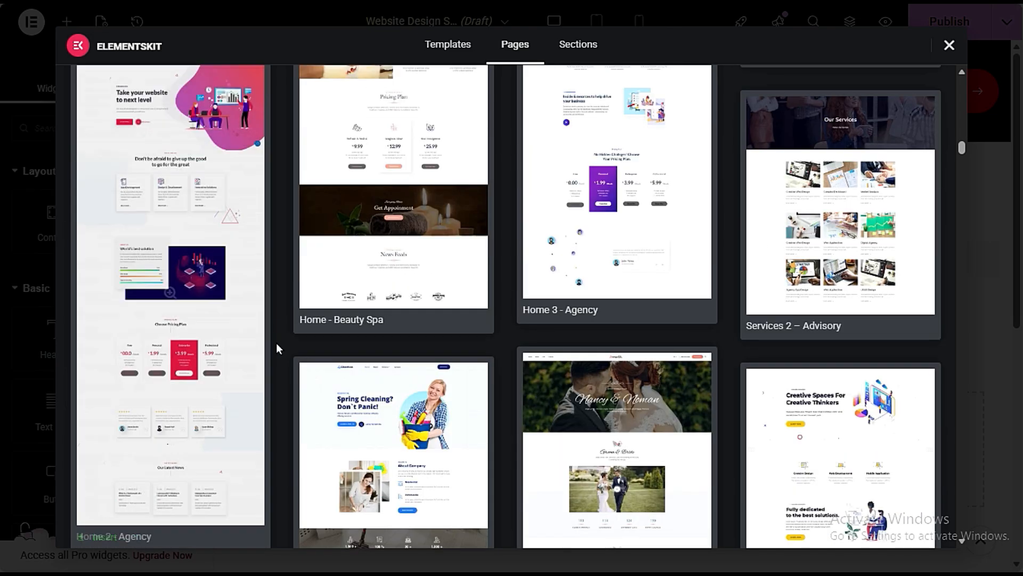
scroll(277, 346, "down", 3)
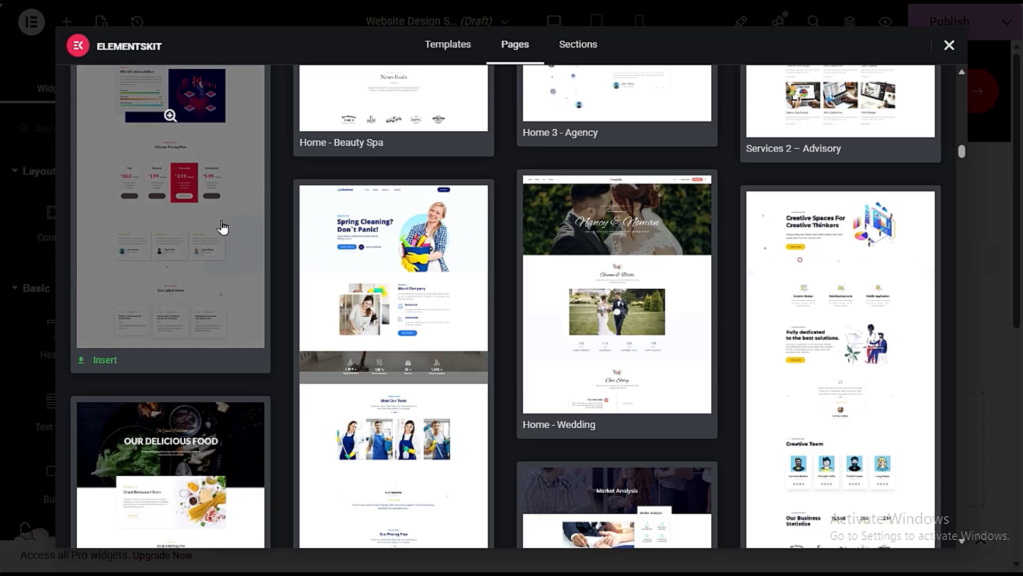
scroll(283, 315, "down", 3)
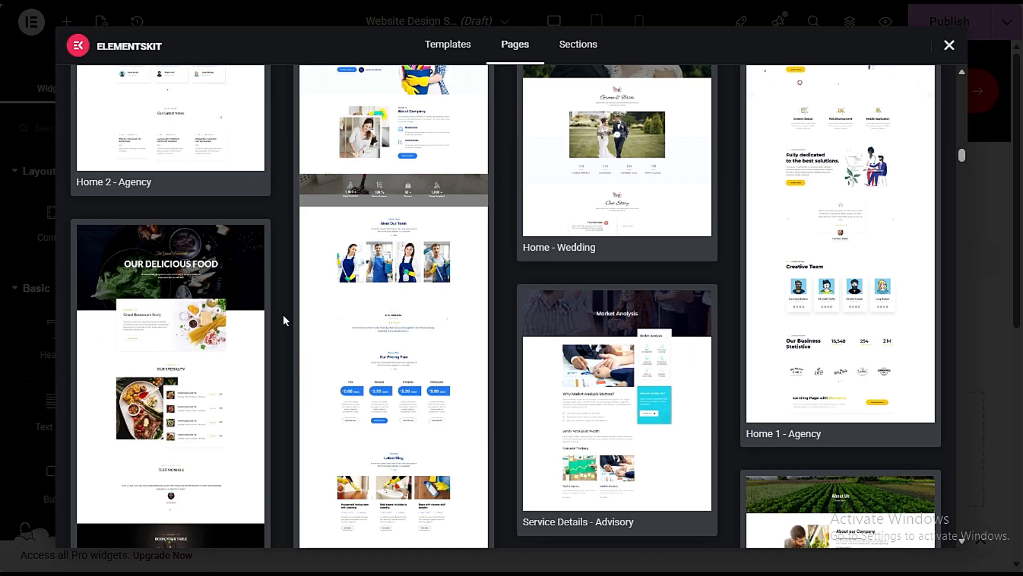
scroll(283, 315, "down", 3)
scroll(283, 315, "up", 6)
scroll(283, 315, "down", 3)
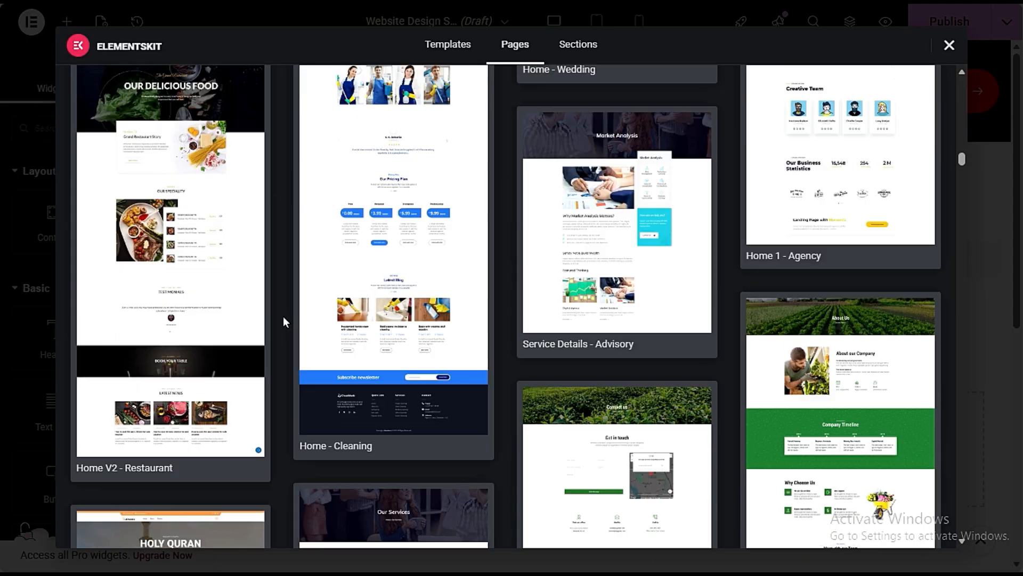
- Find the Services - Corporate page template in the ElementsKit library and insert it into the page
mouse_move(676, 287)
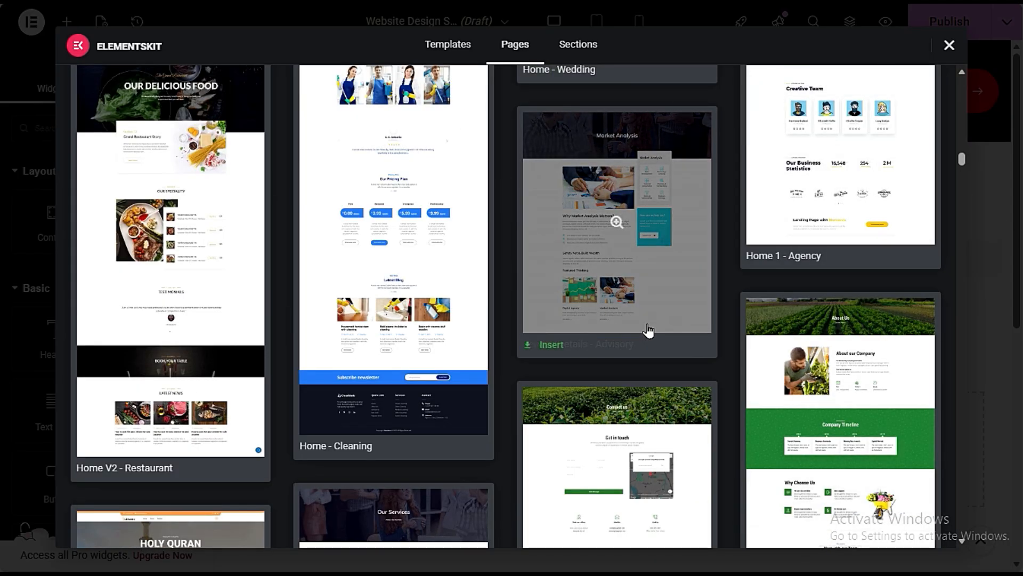
scroll(654, 309, "down", 3)
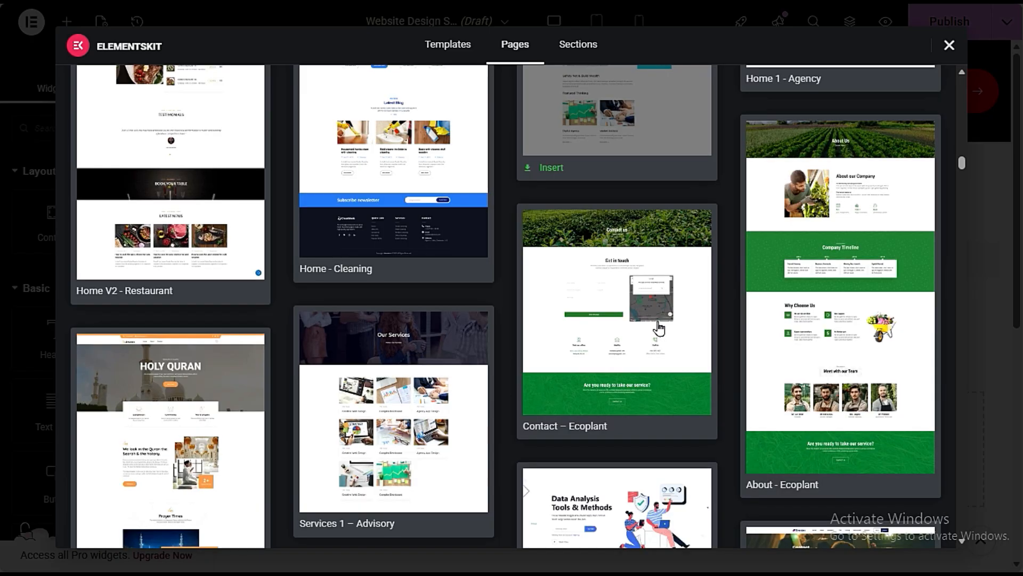
scroll(722, 430, "down", 3)
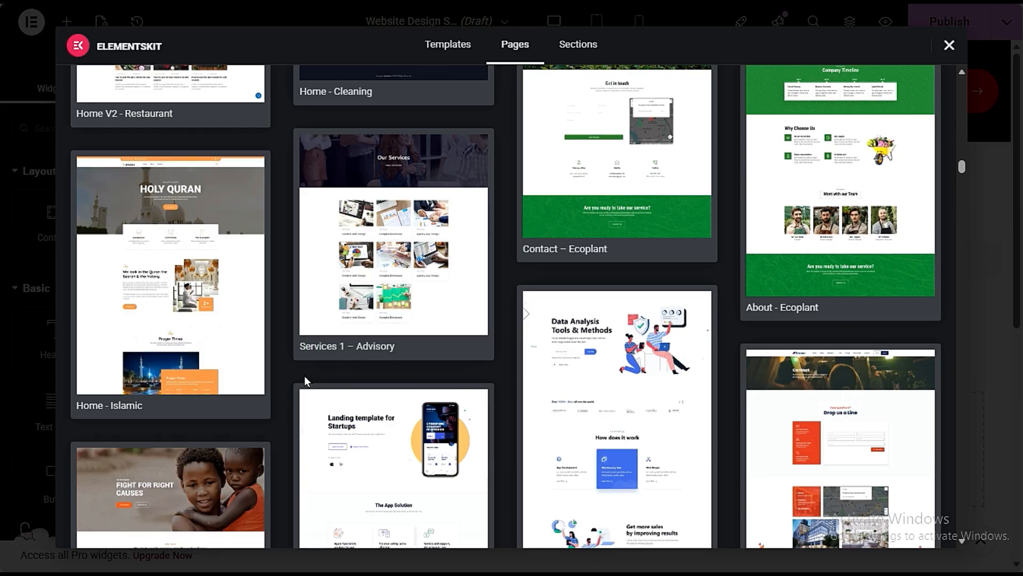
scroll(305, 380, "down", 10)
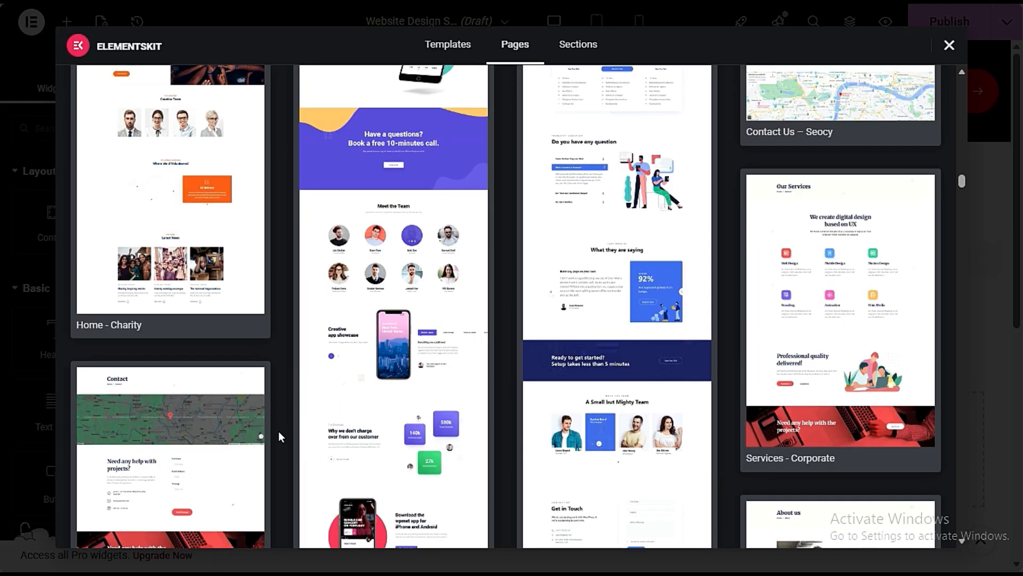
scroll(278, 436, "down", 10)
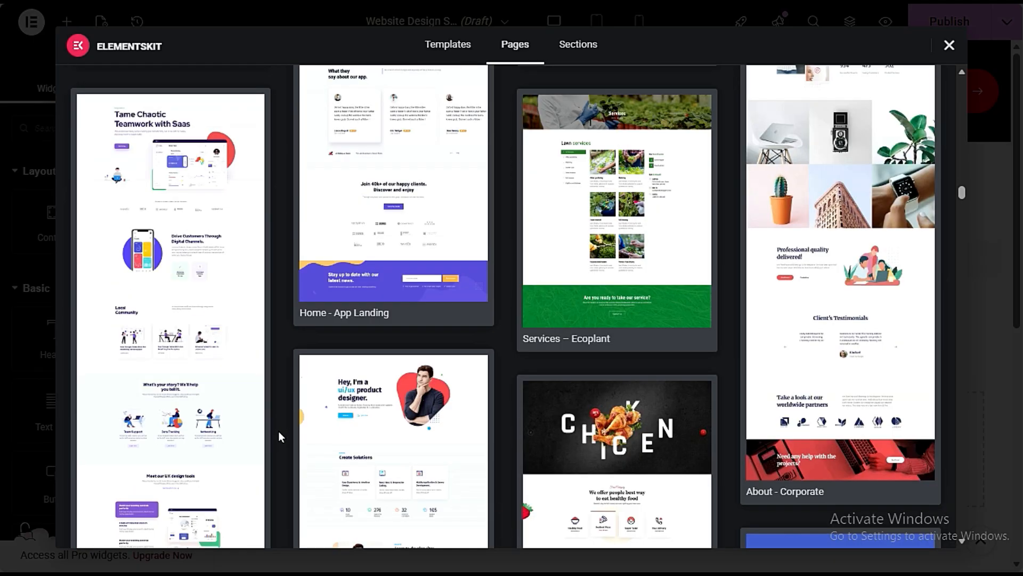
scroll(278, 430, "up", 10)
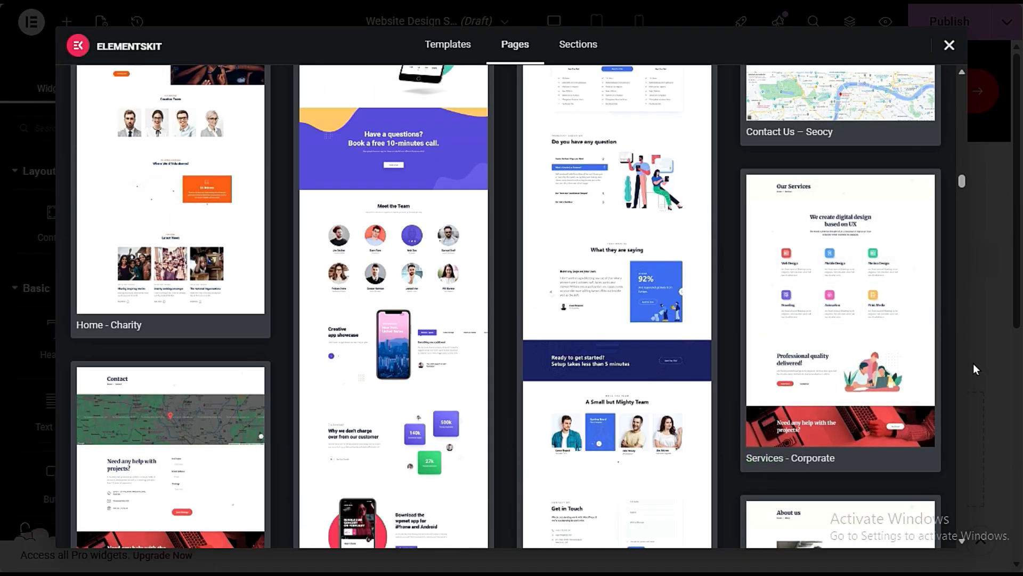
left_click(766, 458)
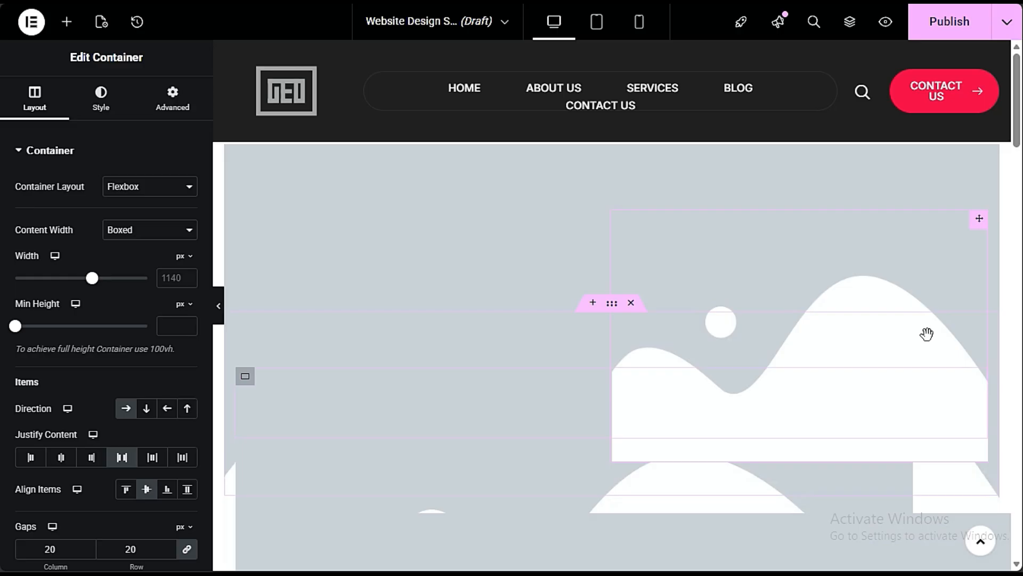
- Review the inserted template's service items, Professional quality delivered section and project help banner
scroll(829, 402, "down", 3)
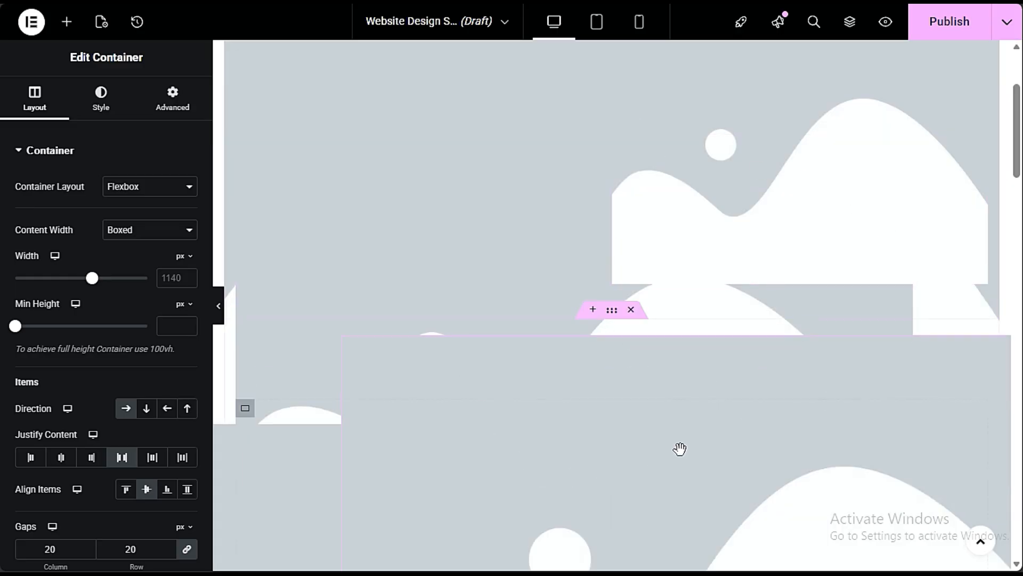
scroll(678, 450, "down", 3)
scroll(723, 409, "down", 6)
scroll(725, 406, "up", 3)
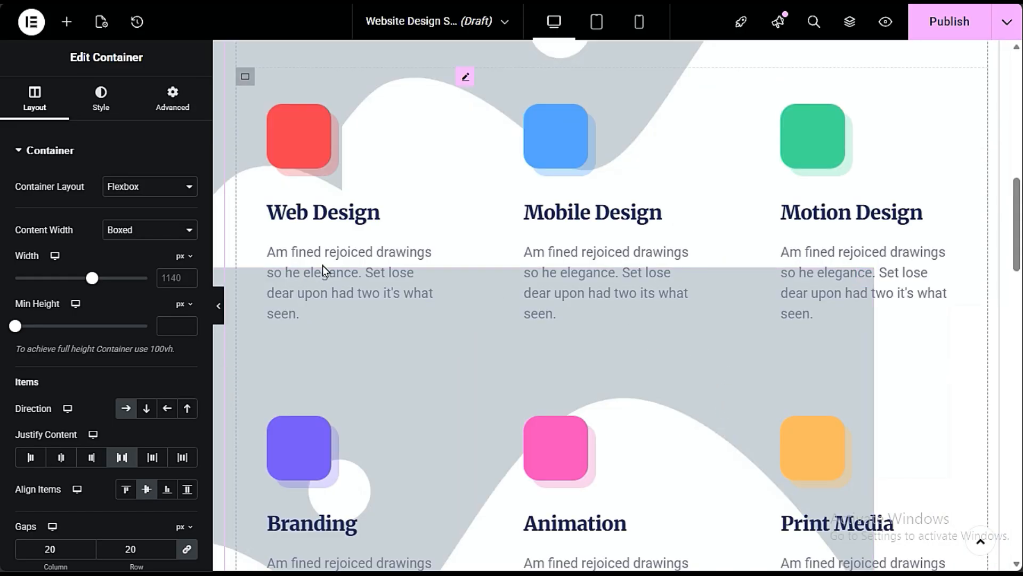
scroll(384, 299, "down", 10)
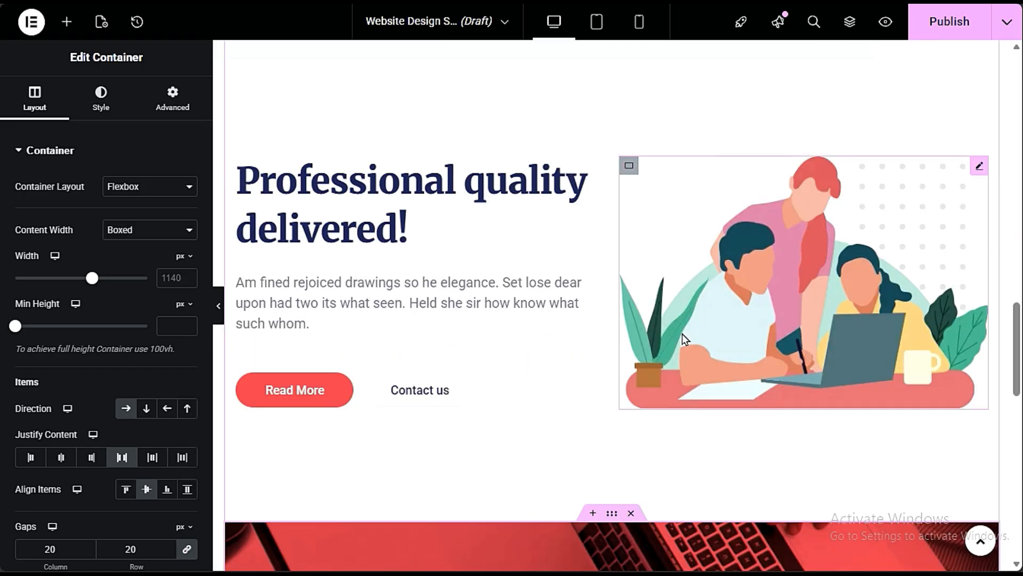
scroll(287, 433, "down", 3)
scroll(359, 416, "down", 6)
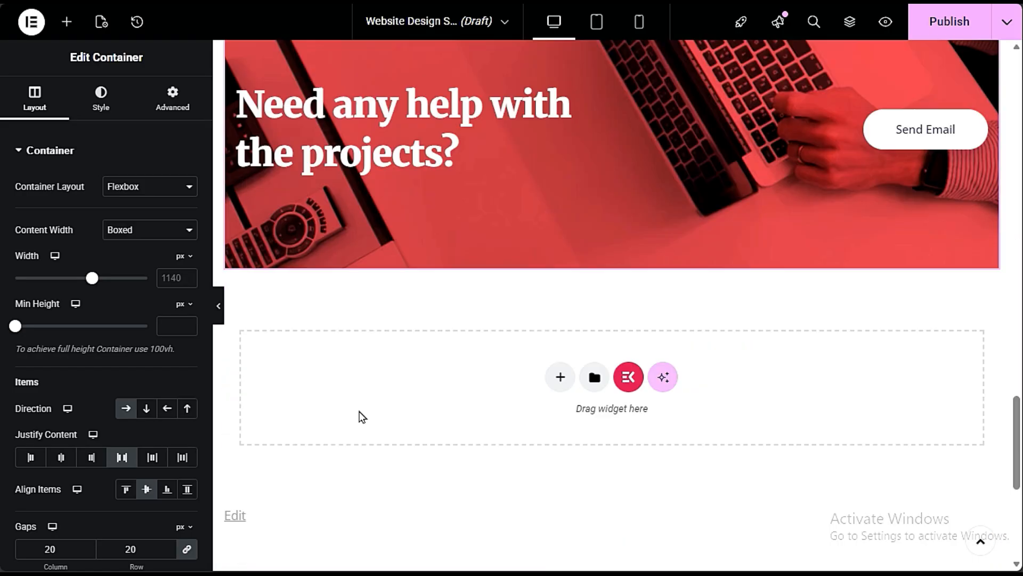
scroll(359, 414, "up", 6)
scroll(359, 413, "up", 3)
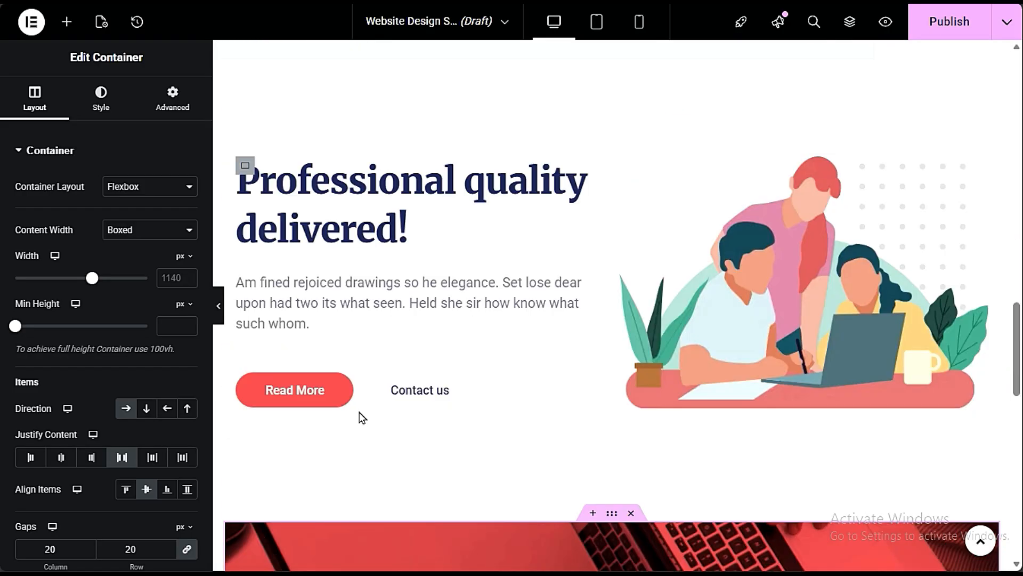
- Set the Read More button's background to the global Accent color in the Professional quality delivered section
left_click(318, 395)
left_click(101, 98)
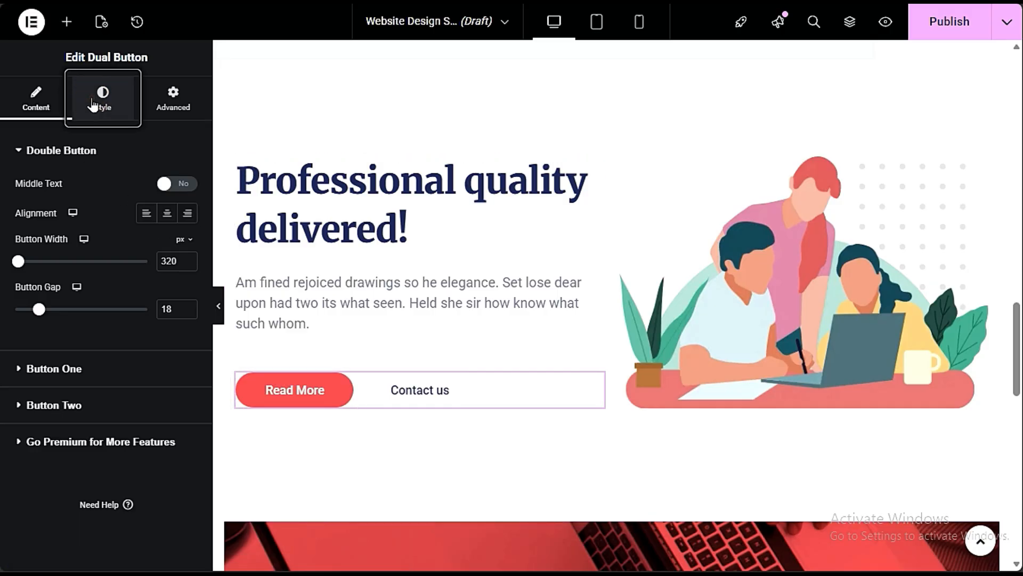
left_click(186, 465)
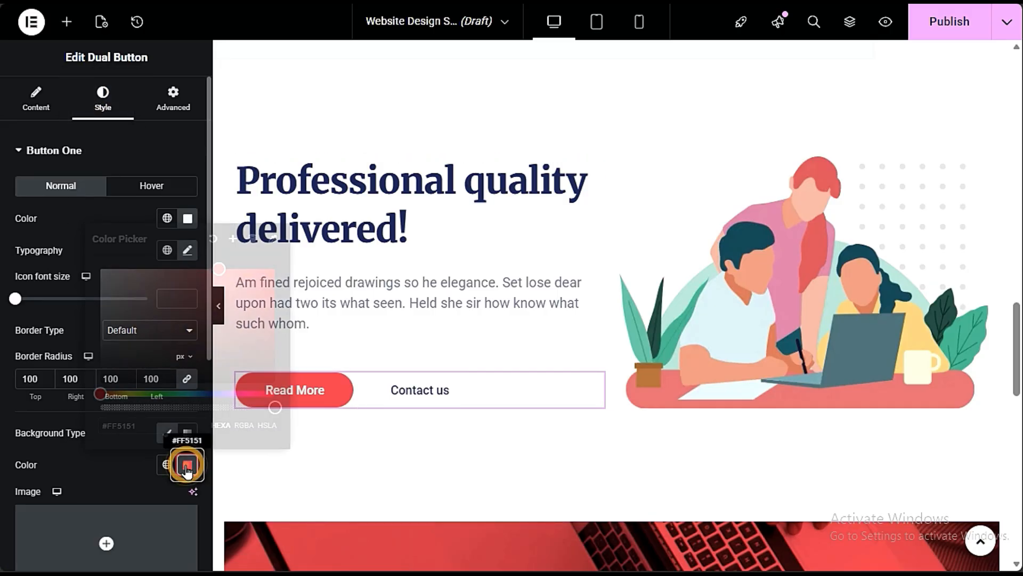
left_click(180, 468)
left_click(166, 465)
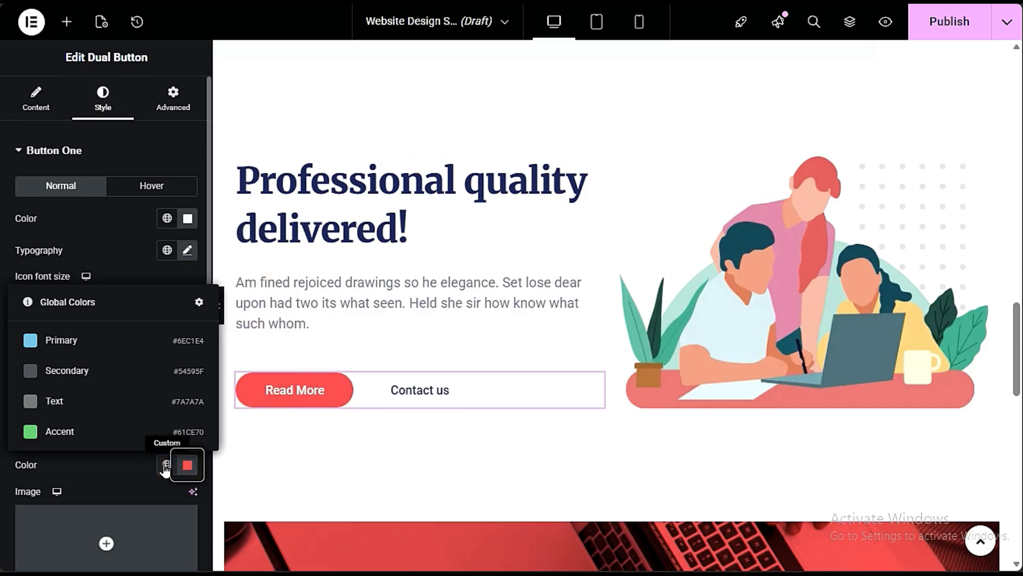
left_click(163, 467)
left_click(165, 465)
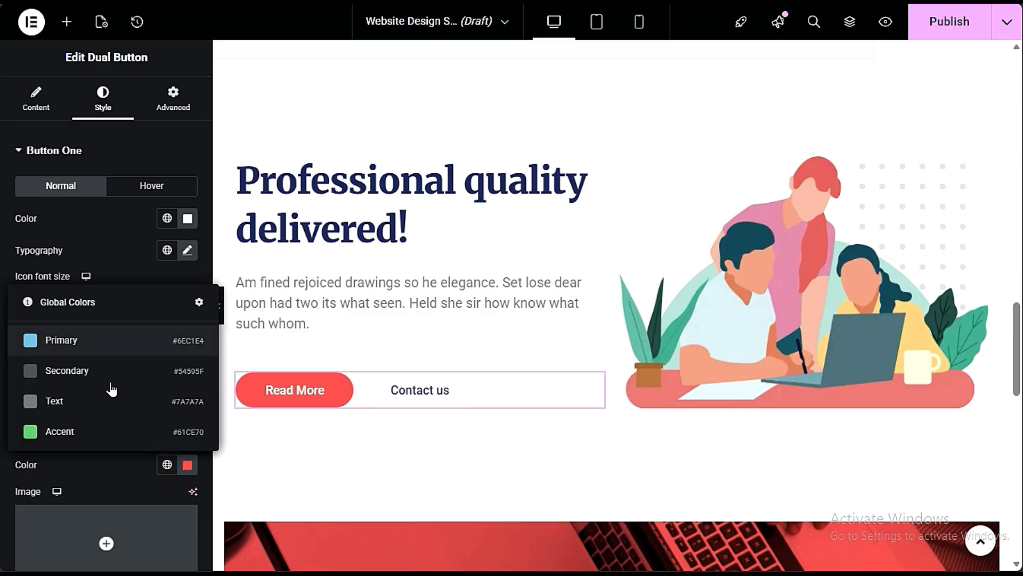
left_click(82, 442)
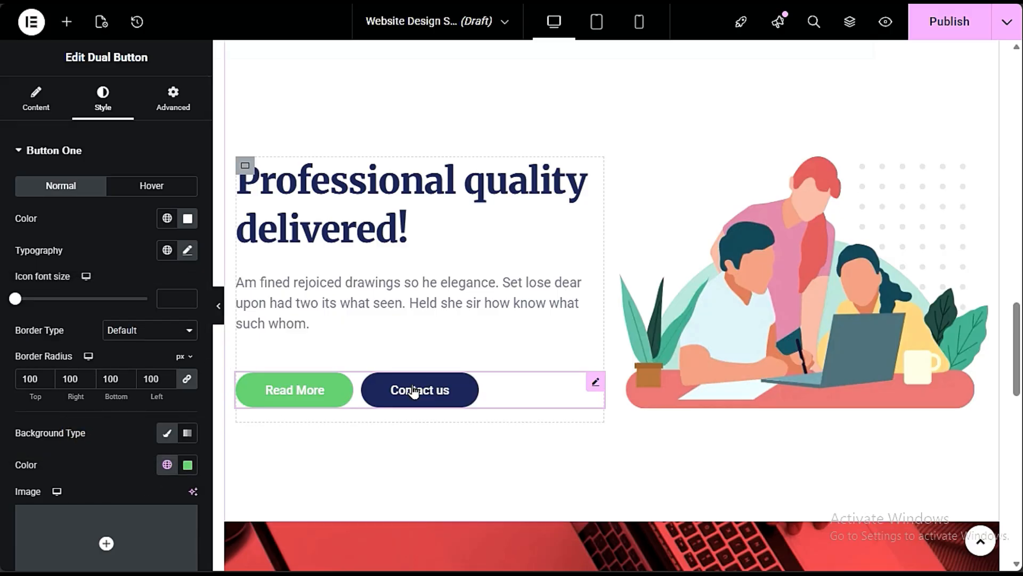
left_click(414, 392)
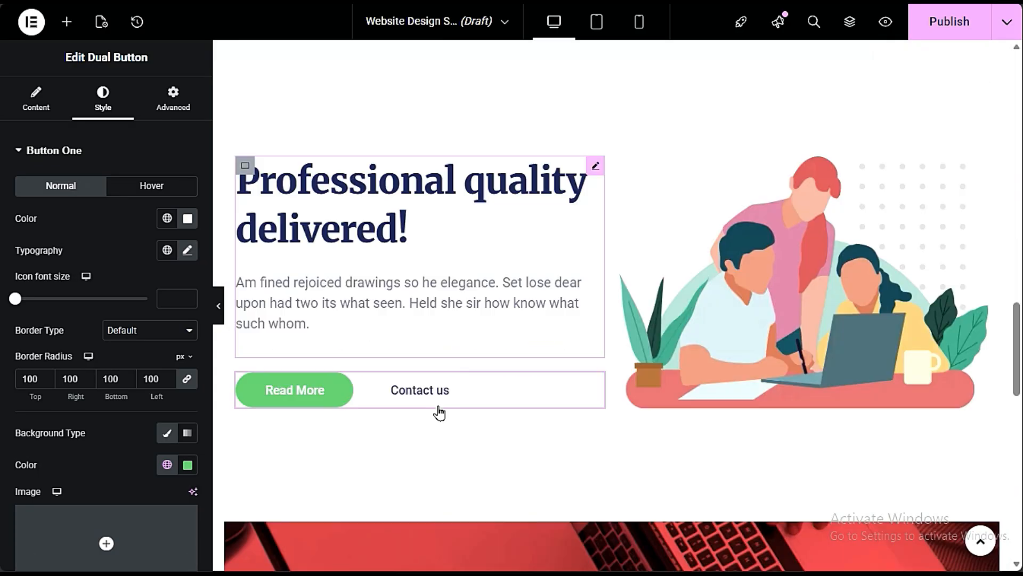
- Delete the top image and all remaining inserted template sections so the Website Design Services page is empty
scroll(439, 409, "down", 15)
scroll(438, 407, "up", 20)
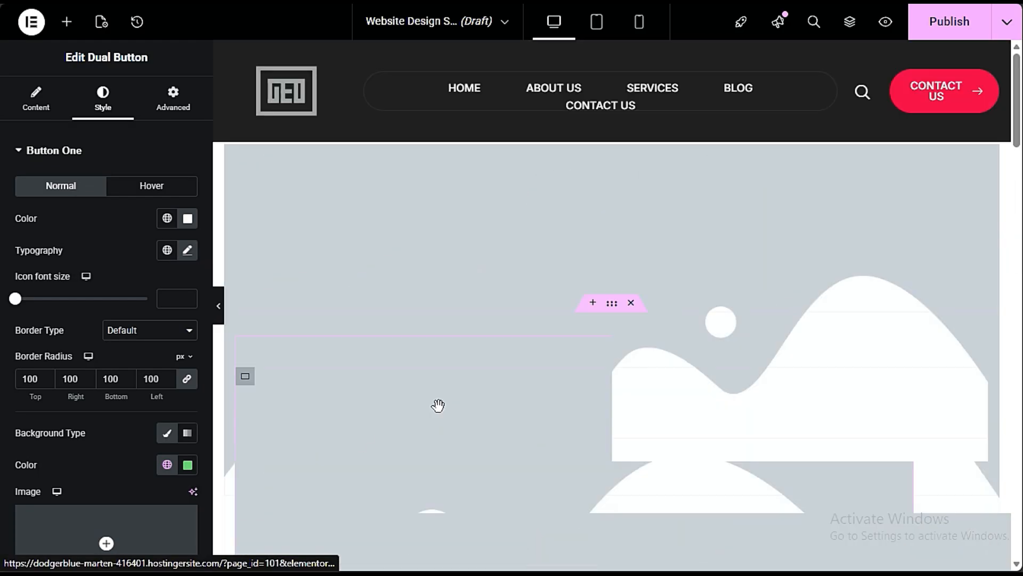
right_click(614, 172)
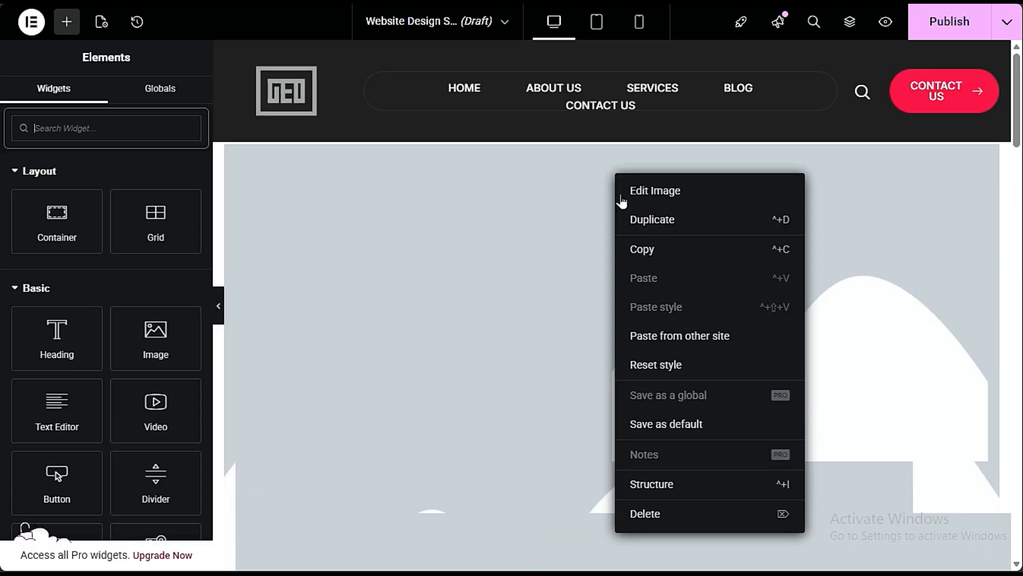
left_click(678, 514)
right_click(544, 232)
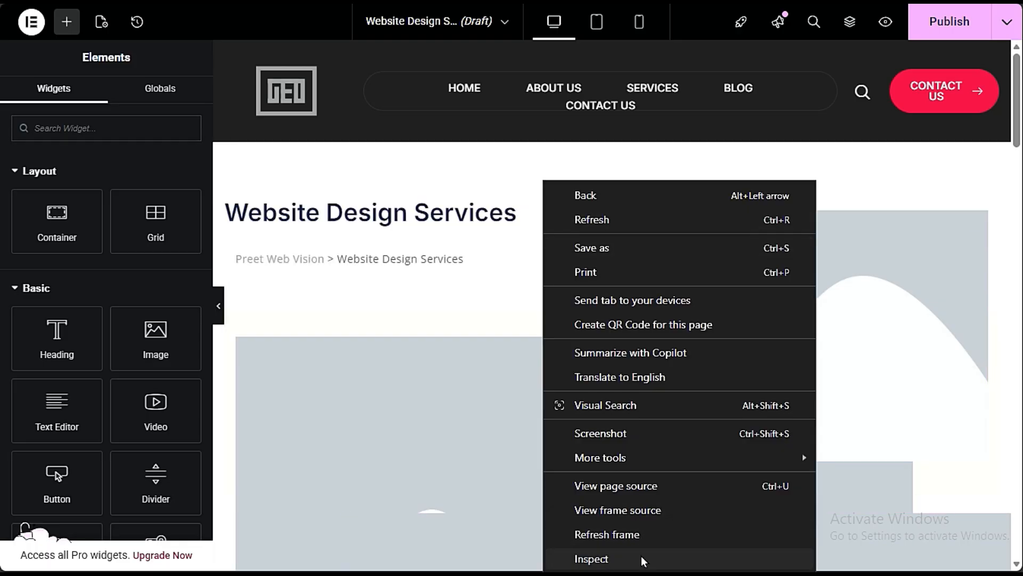
right_click(499, 364)
left_click(533, 555)
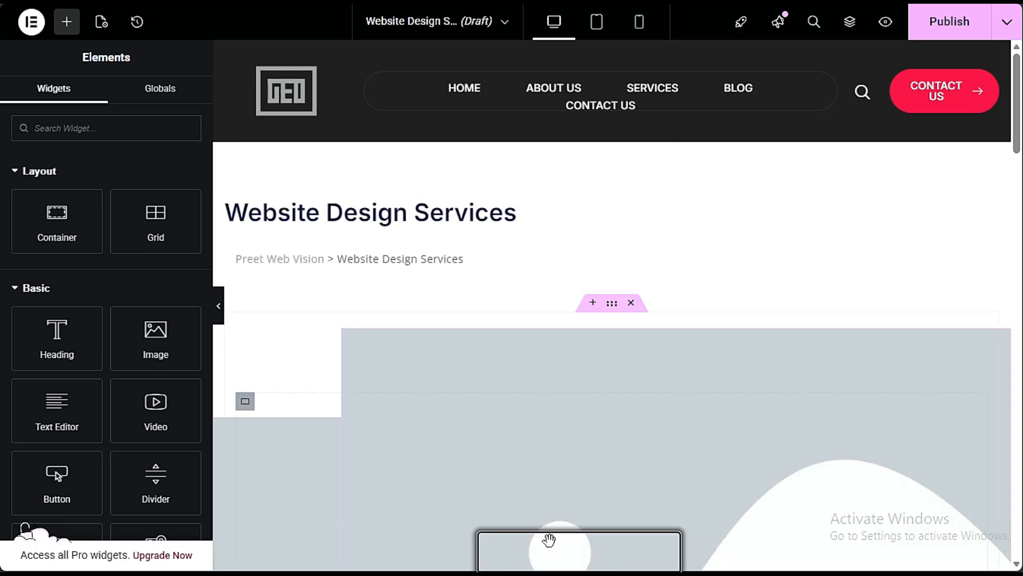
left_click(632, 303)
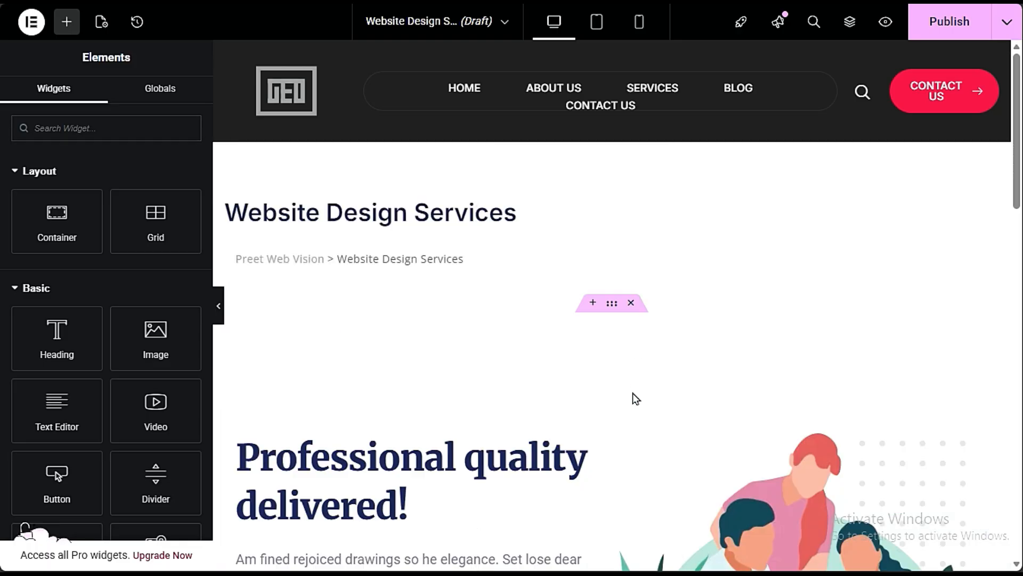
left_click(631, 303)
left_click(631, 302)
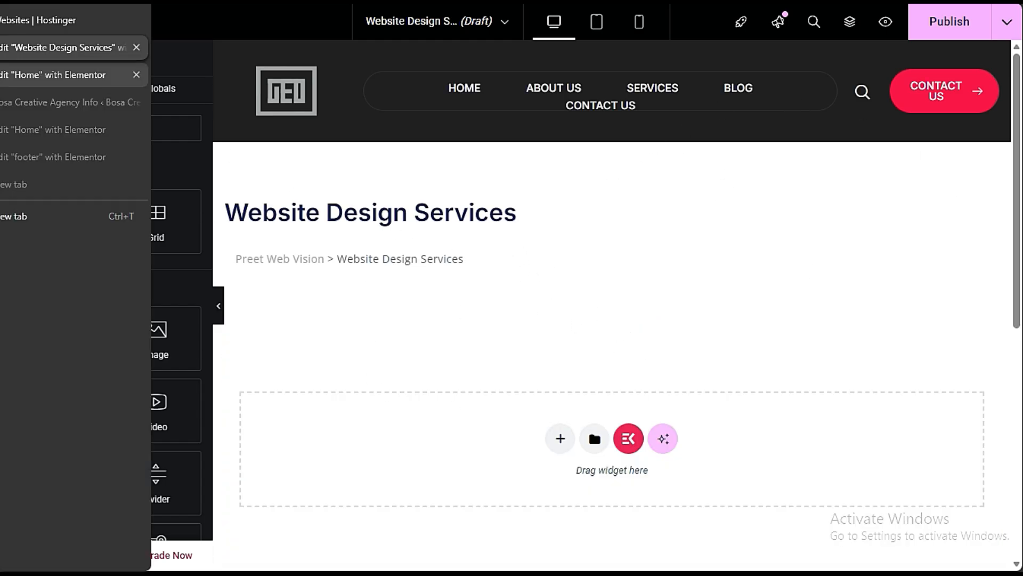
- Switch to the Home page's Elementor editor and examine its hero banner, About Us and Popular Services sections for reuse
left_click(3, 74)
key("ctrl+Tab")
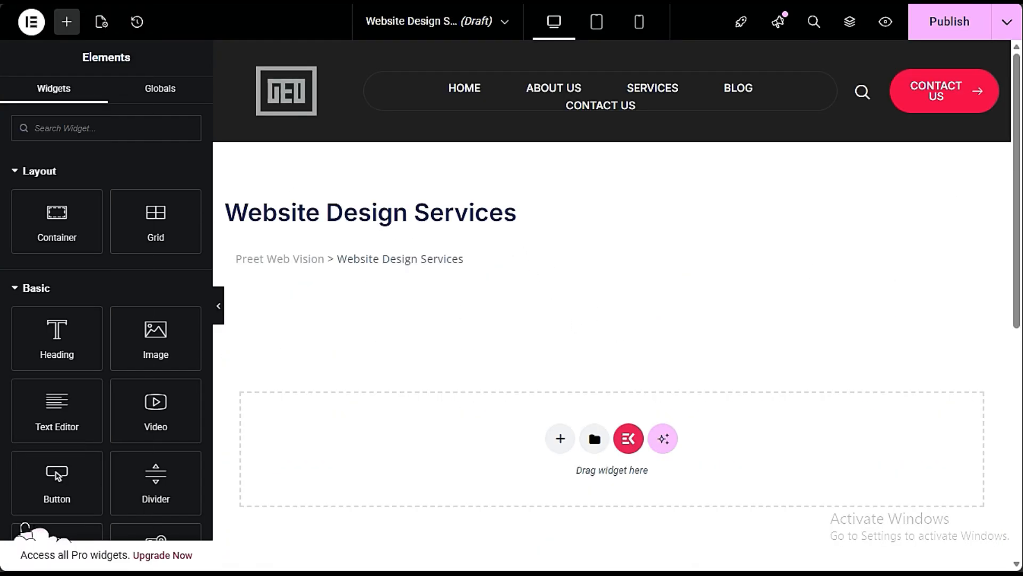
key("ctrl+Tab")
scroll(795, 292, "up", 5)
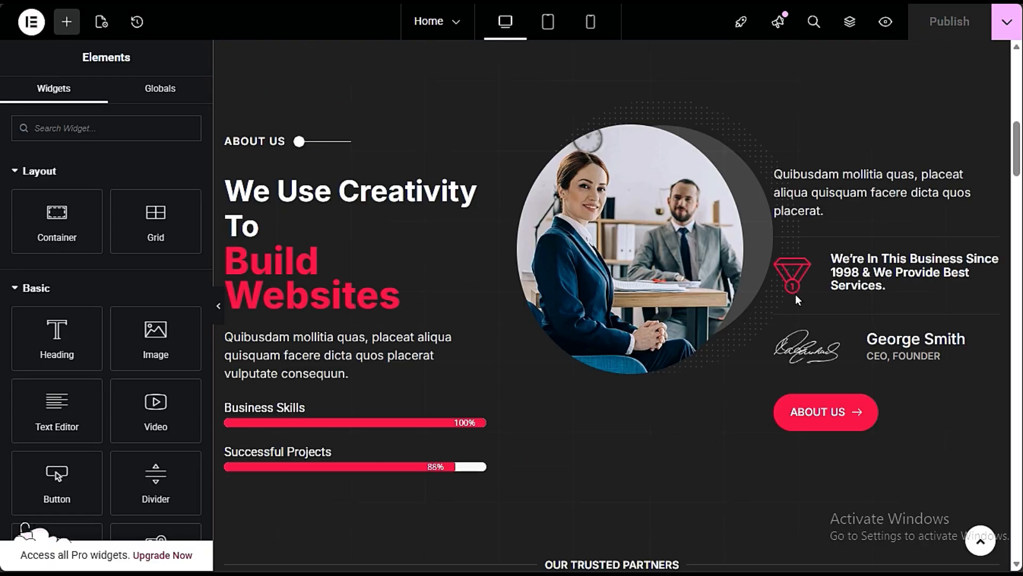
scroll(796, 292, "up", 10)
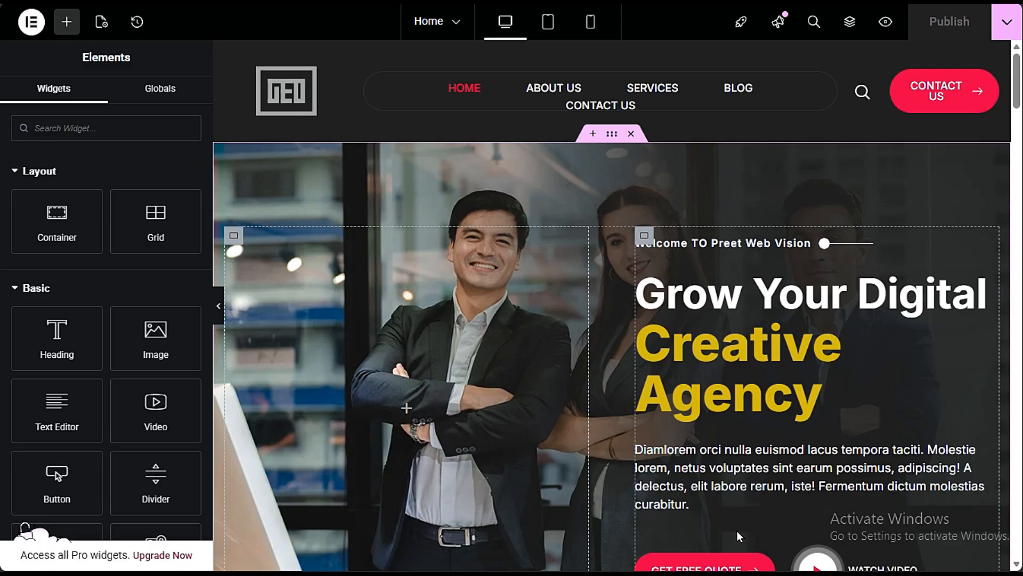
scroll(482, 393, "down", 3)
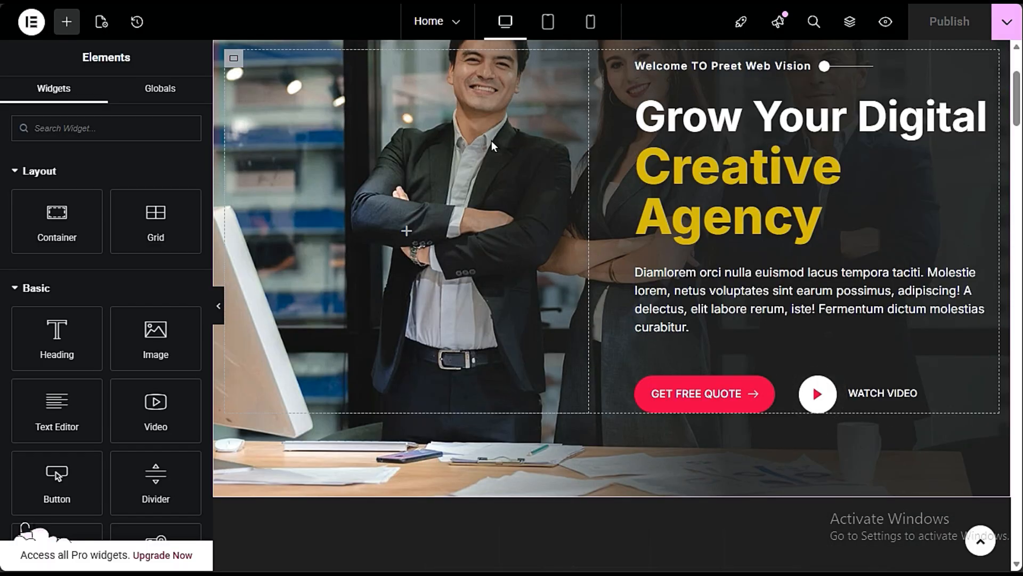
scroll(506, 394, "down", 3)
scroll(426, 241, "down", 3)
scroll(431, 244, "down", 3)
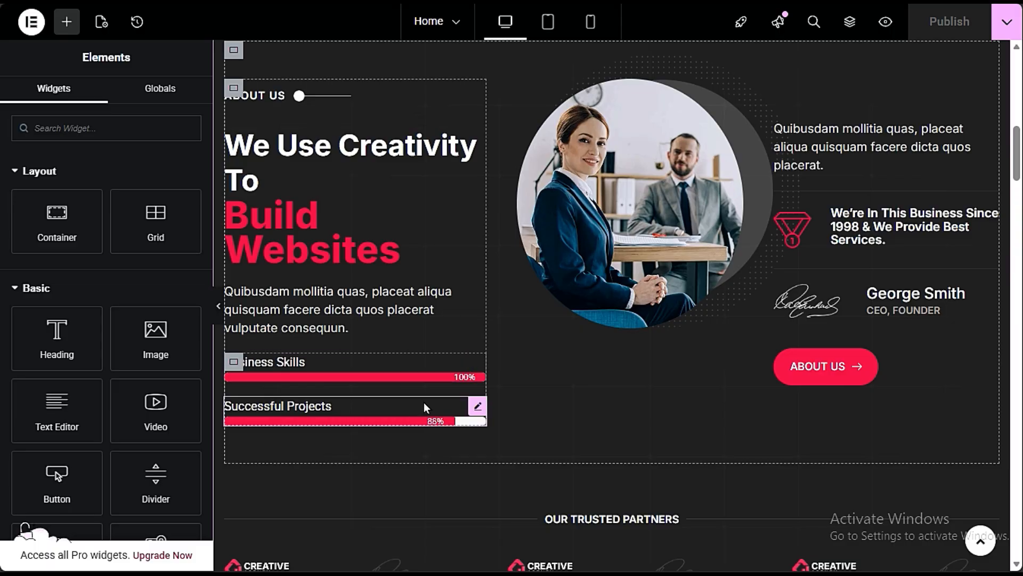
scroll(423, 402, "down", 6)
scroll(424, 407, "down", 6)
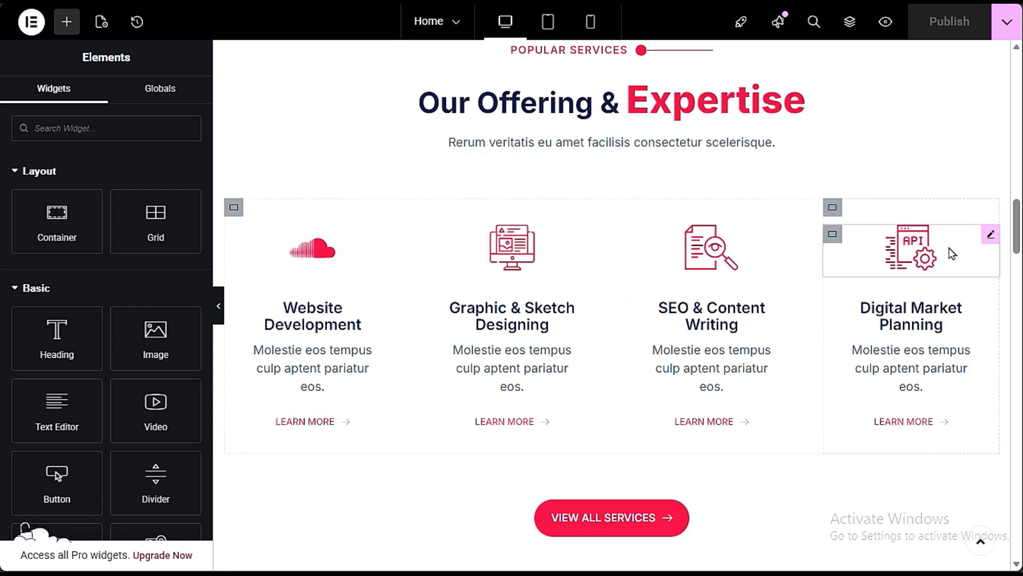
scroll(813, 458, "down", 8)
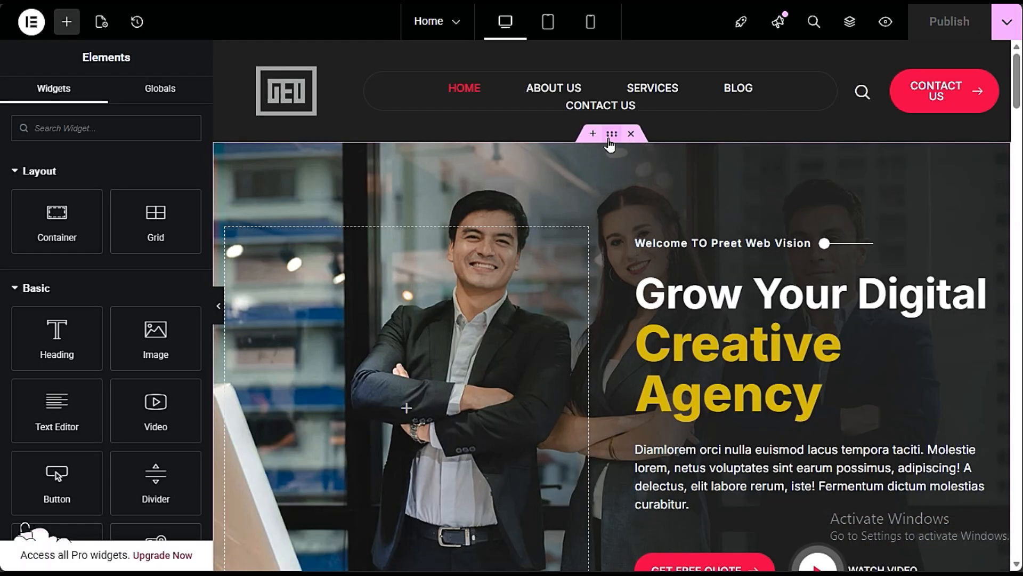
- Copy the Home page's hero banner container and paste it into the empty Website Design Services page
right_click(610, 135)
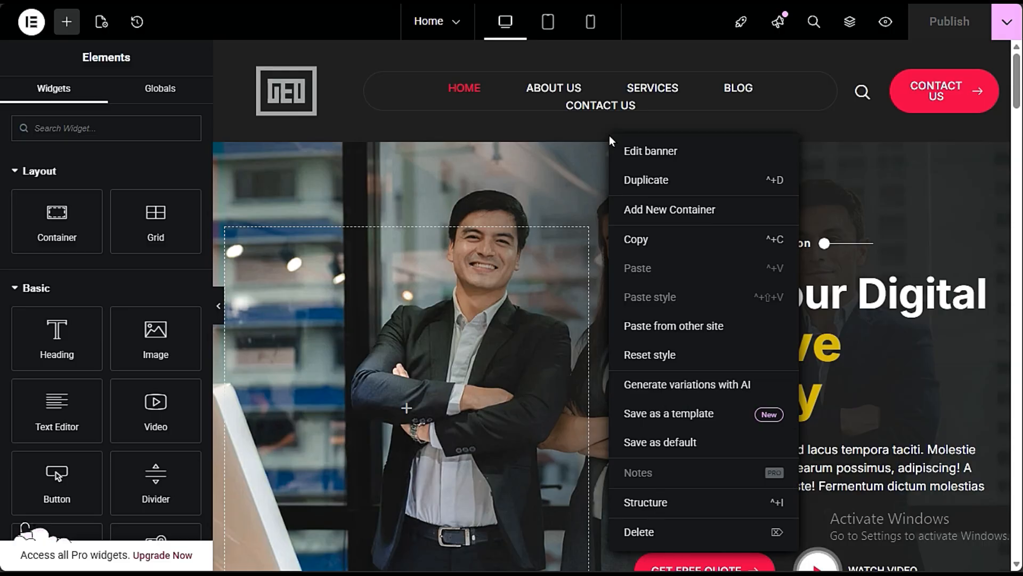
left_click(661, 243)
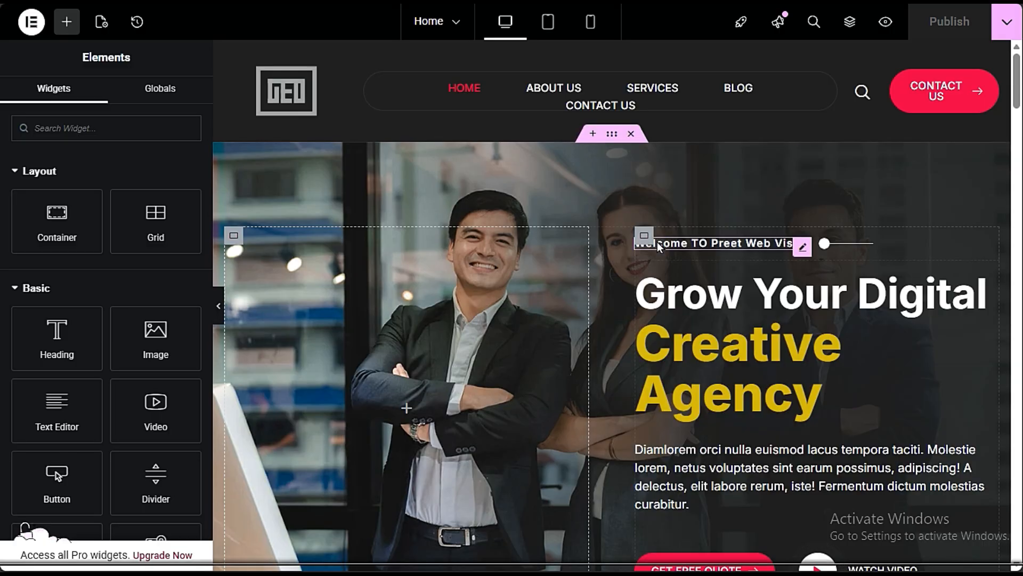
mouse_move(2, 103)
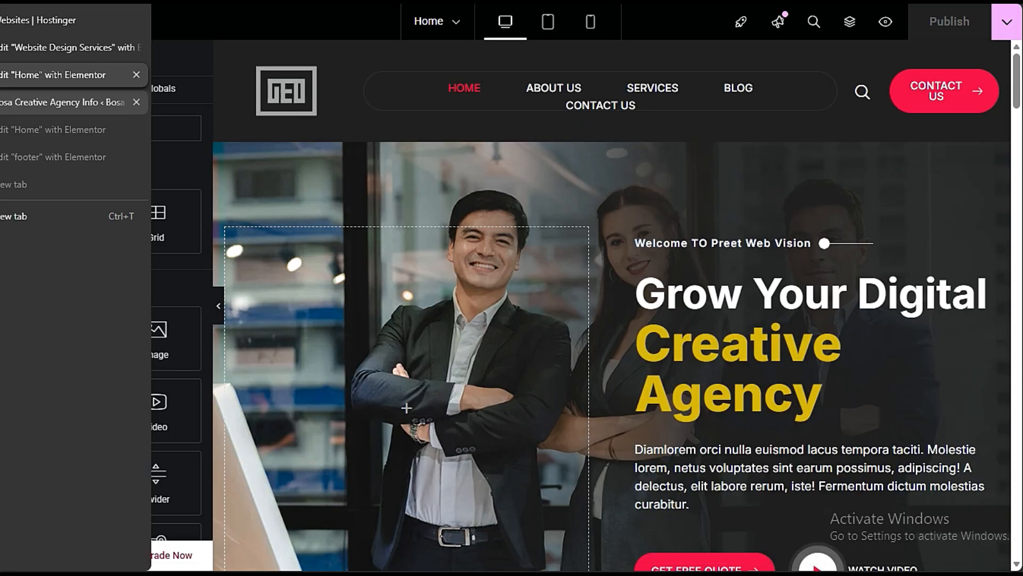
left_click(25, 48)
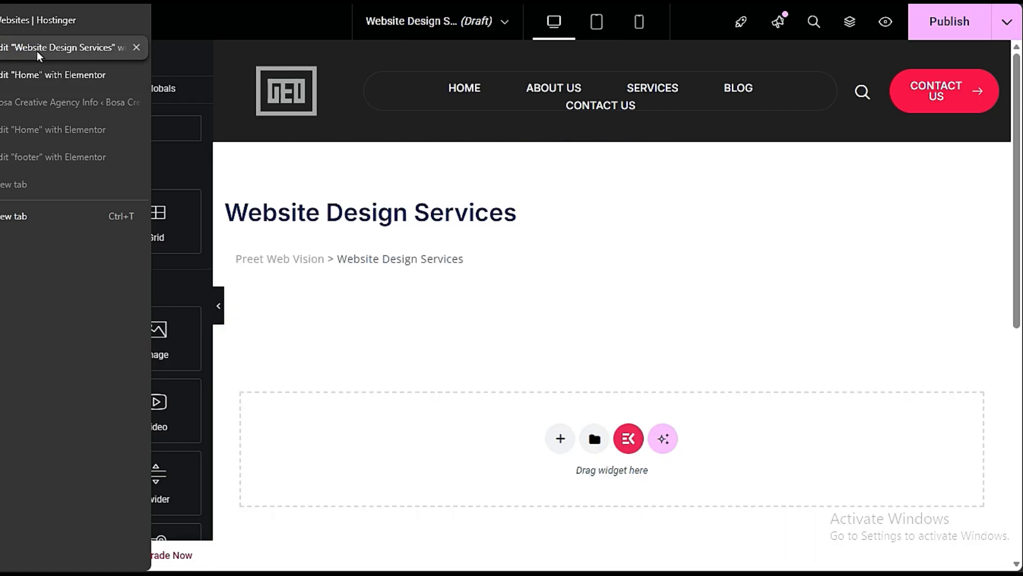
left_click(41, 75)
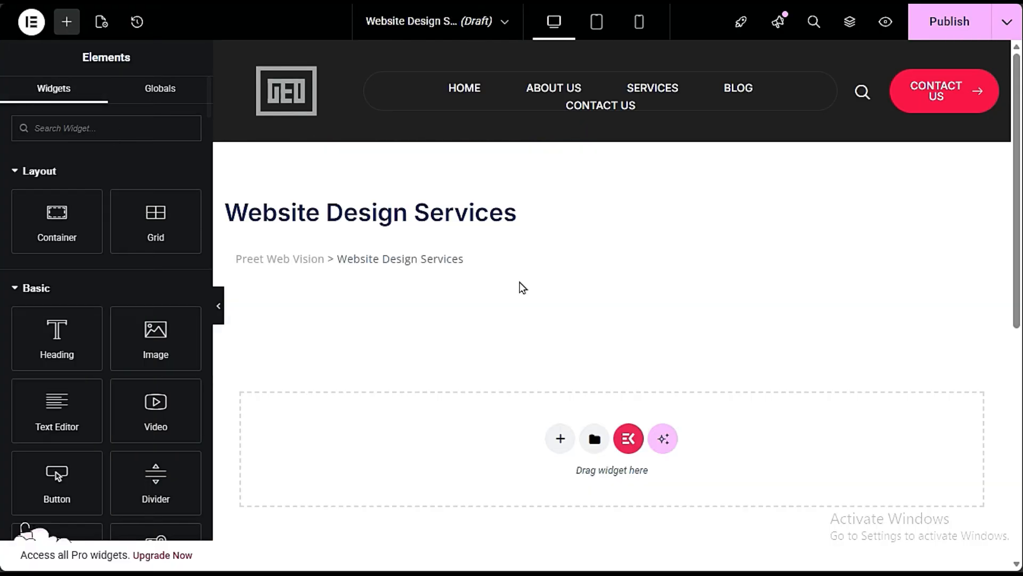
scroll(403, 326, "down", 3)
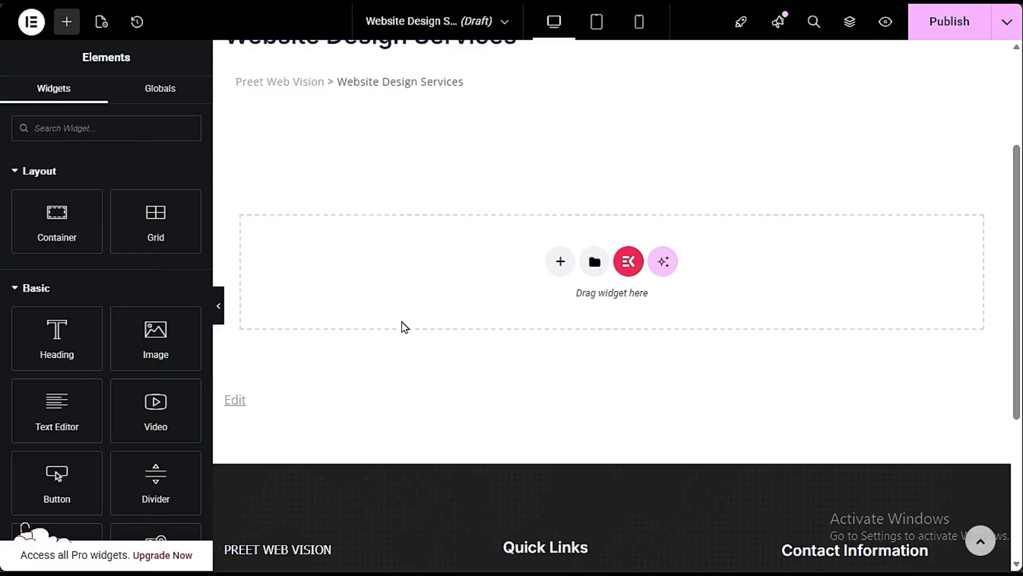
right_click(411, 277)
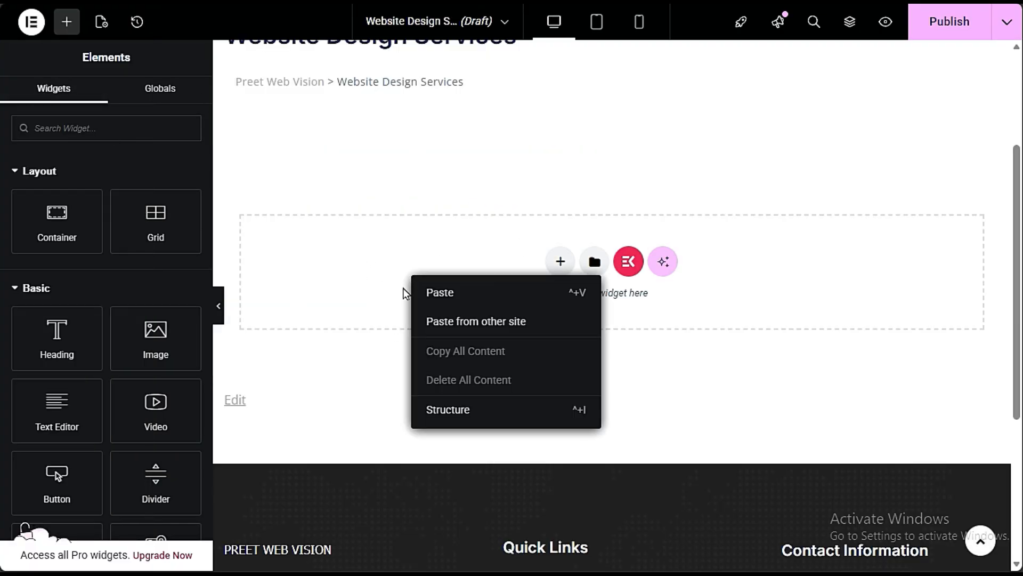
left_click(451, 291)
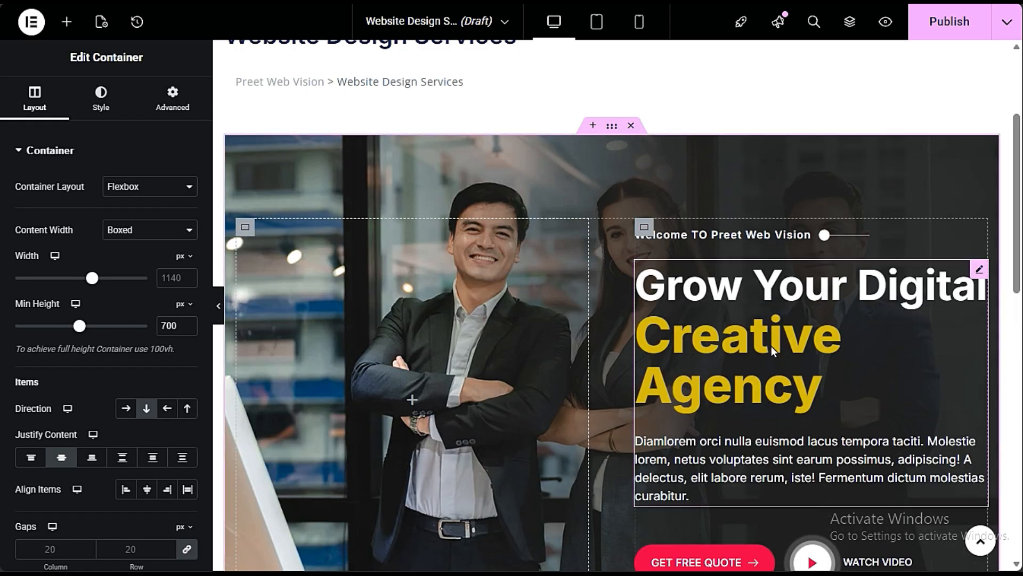
- Examine the pasted banner's layout together with the page title and breadcrumb above it and the empty area below
scroll(734, 318, "up", 3)
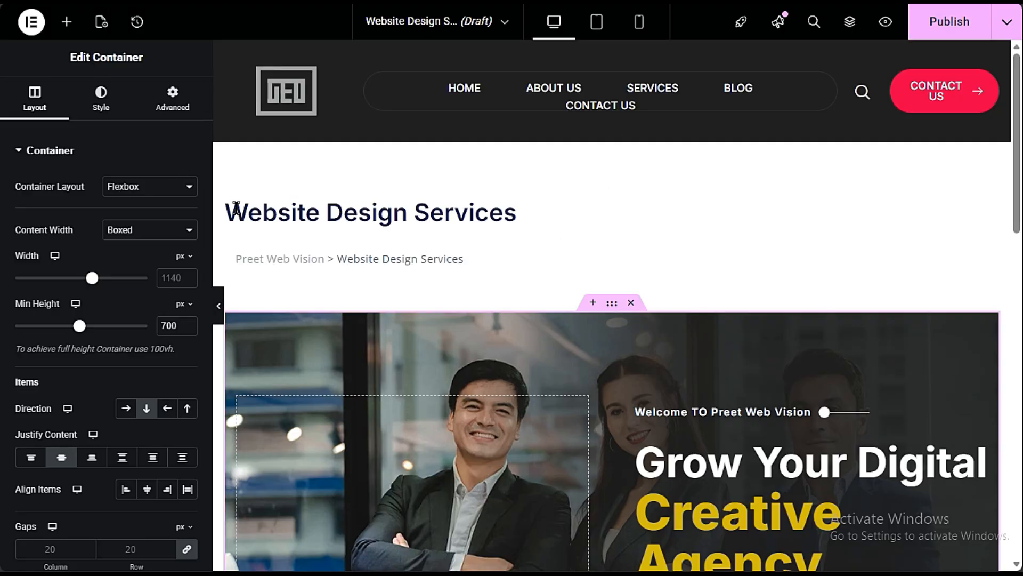
left_click_drag(226, 210, 536, 239)
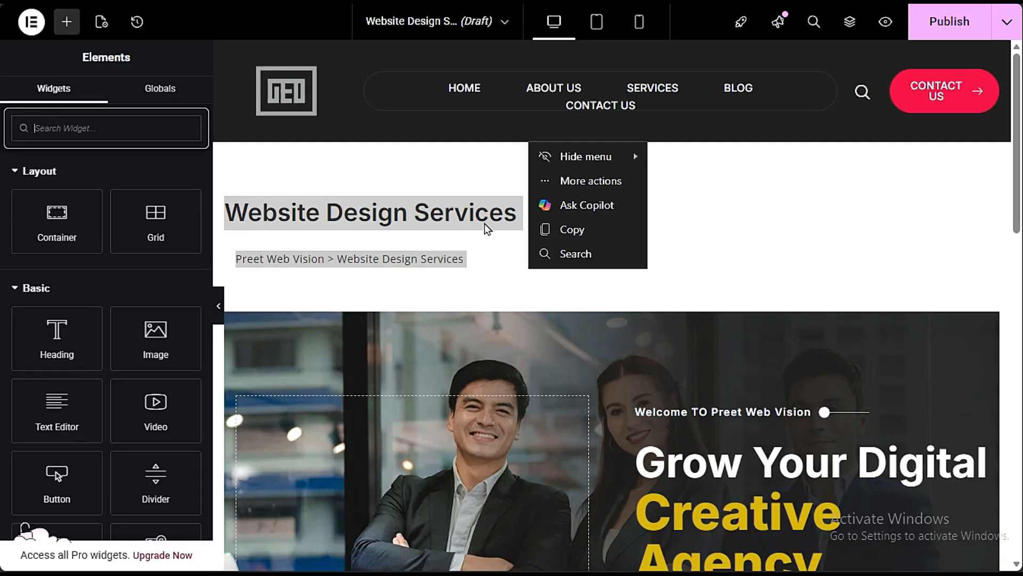
left_click(379, 219)
scroll(509, 293, "down", 3)
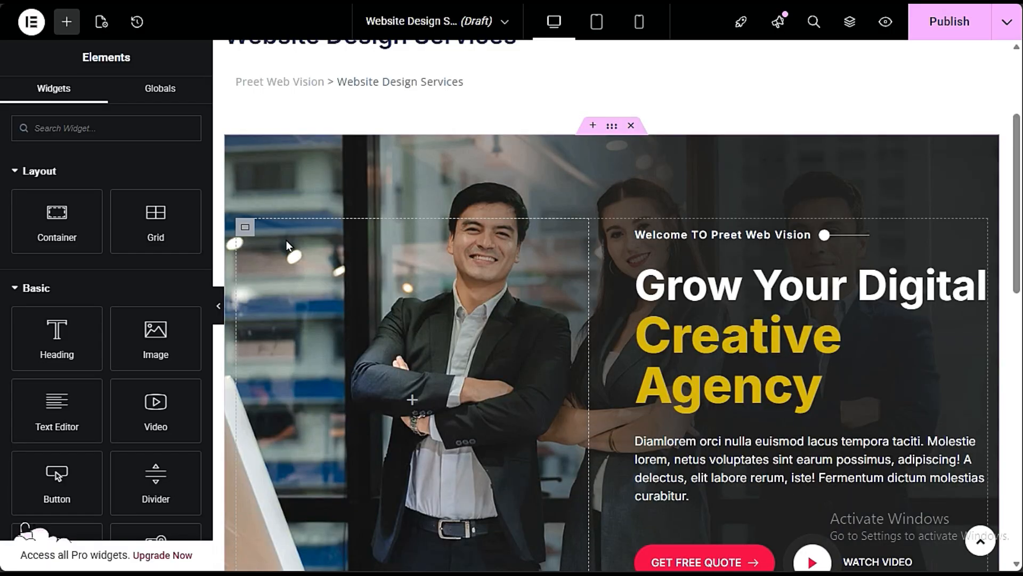
scroll(500, 334, "up", 3)
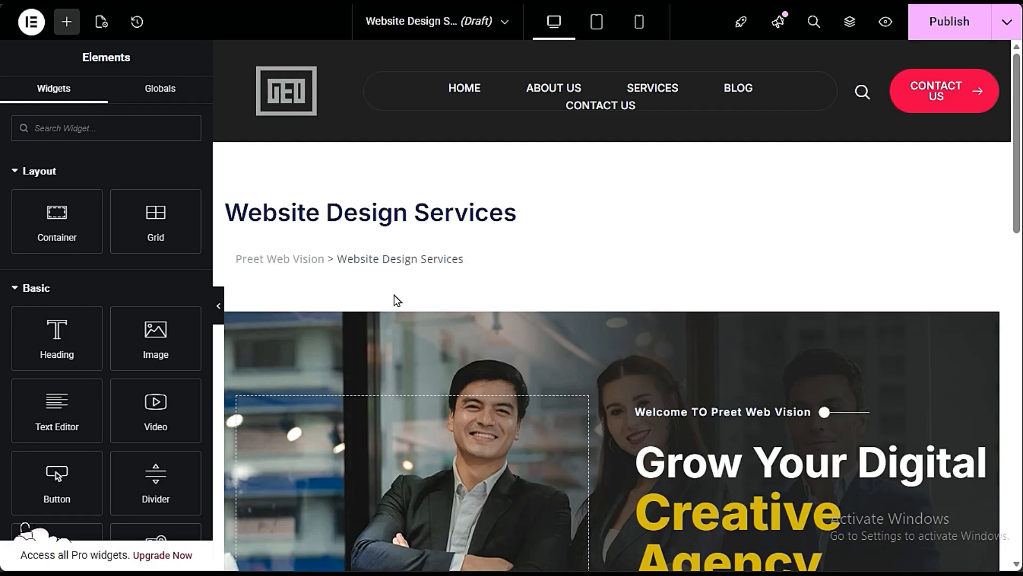
scroll(395, 295, "down", 3)
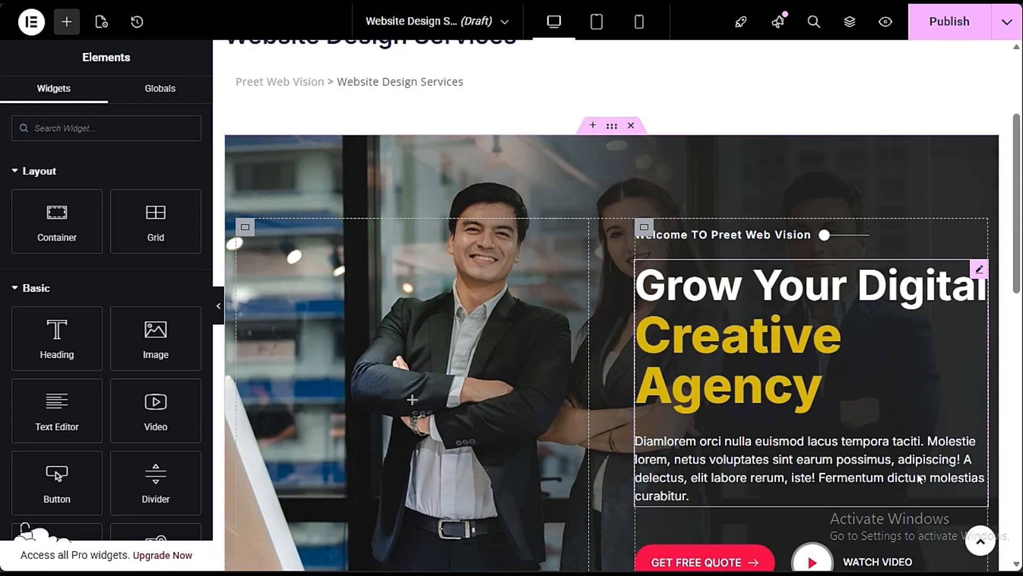
scroll(659, 389, "down", 3)
scroll(533, 316, "down", 3)
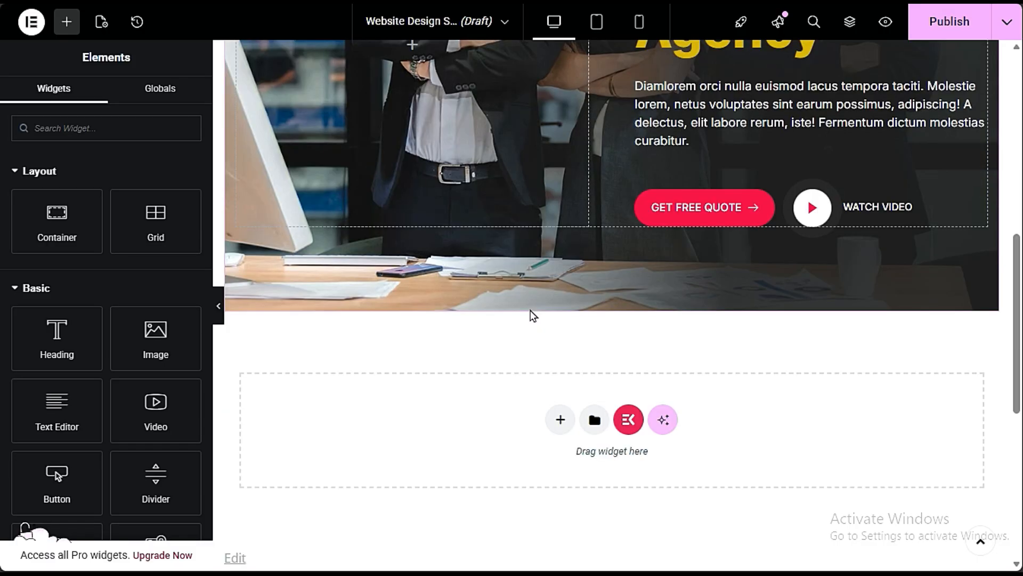
scroll(533, 316, "down", 3)
scroll(609, 236, "up", 11)
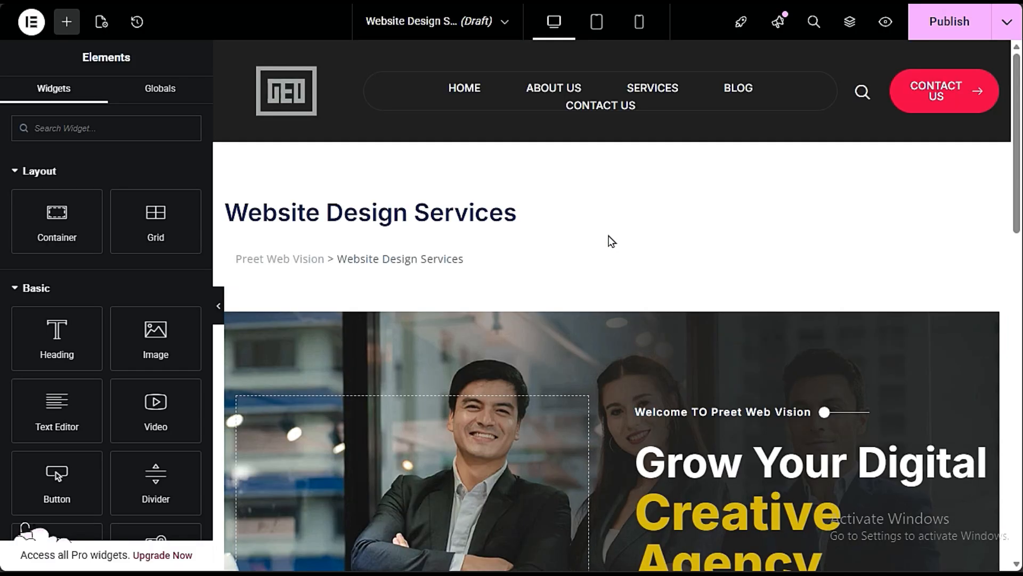
scroll(604, 353, "down", 6)
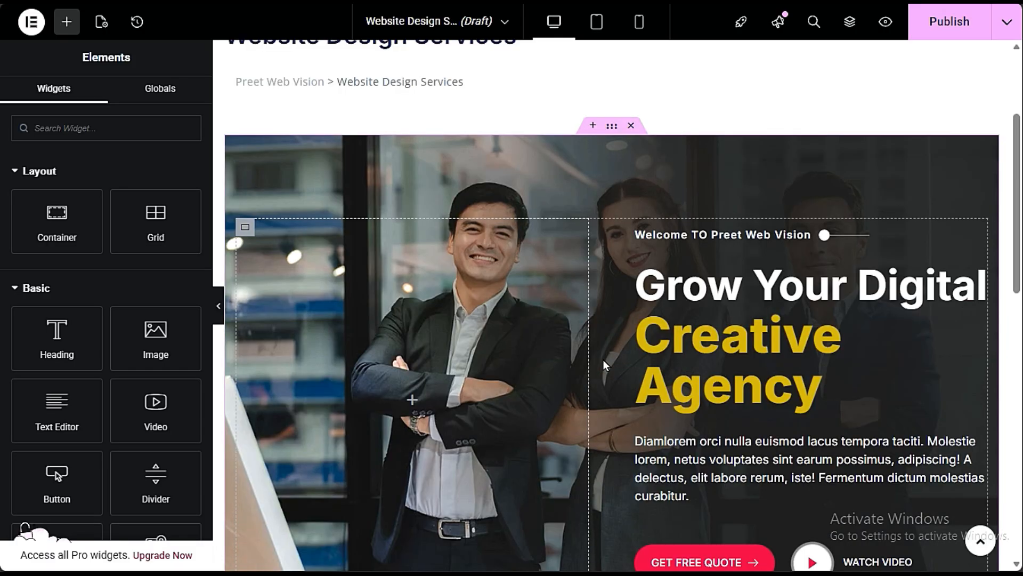
scroll(606, 361, "up", 3)
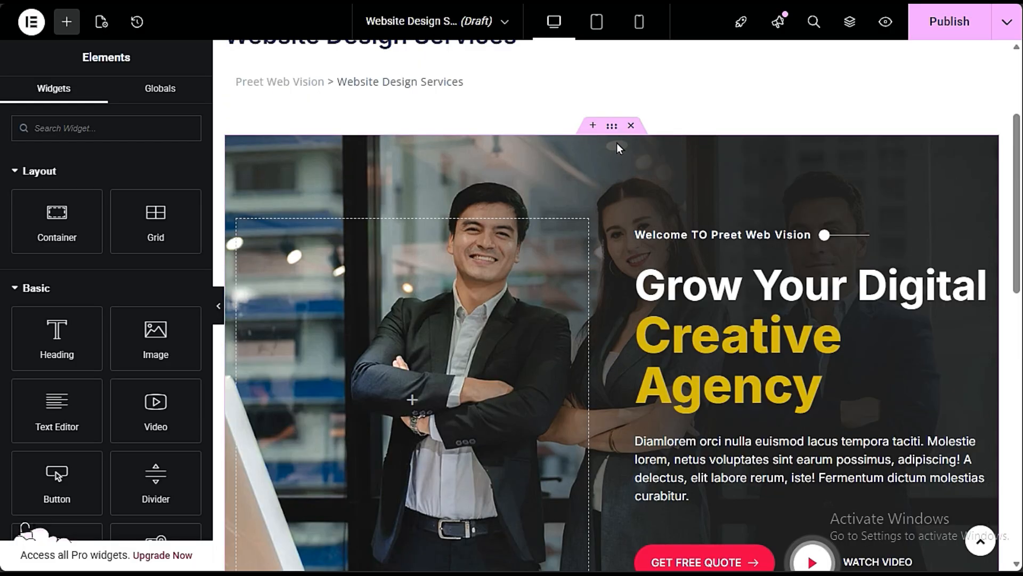
left_click(612, 126)
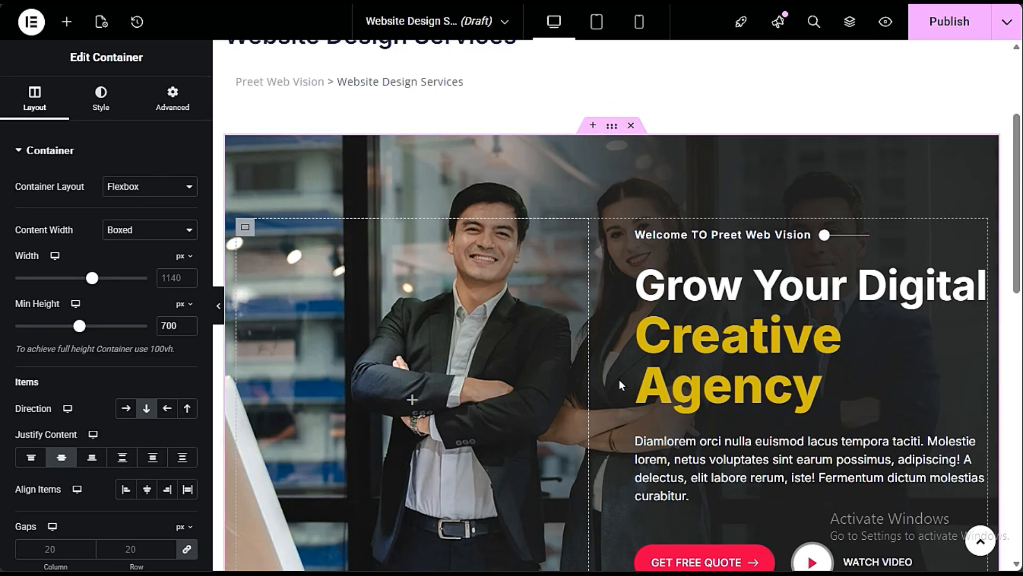
scroll(398, 375, "down", 9)
scroll(401, 381, "up", 9)
- Switch to the Home page's Elementor editor and copy the Client Feedback testimonial container
mouse_move(0, 266)
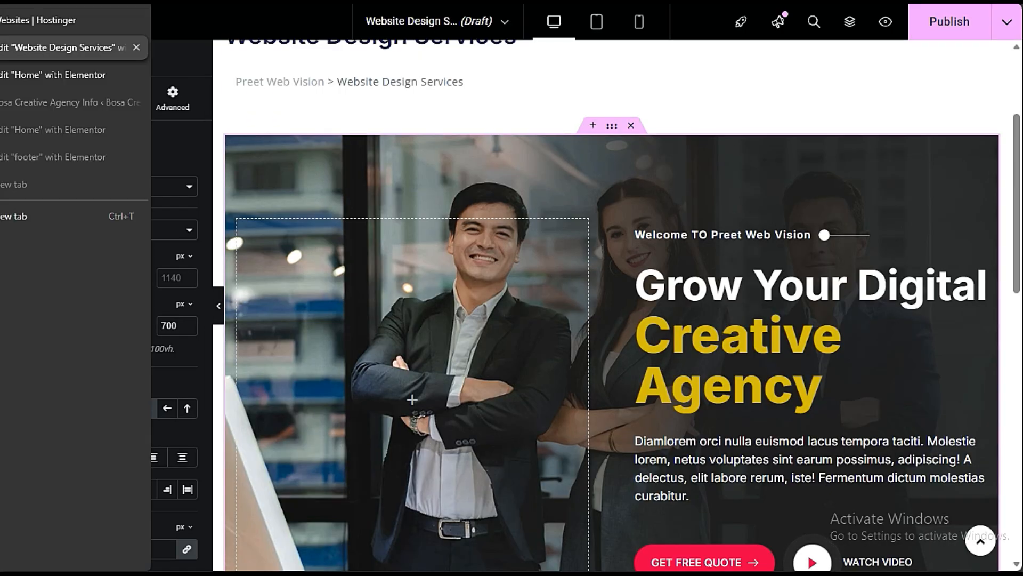
left_click(54, 75)
scroll(555, 327, "down", 15)
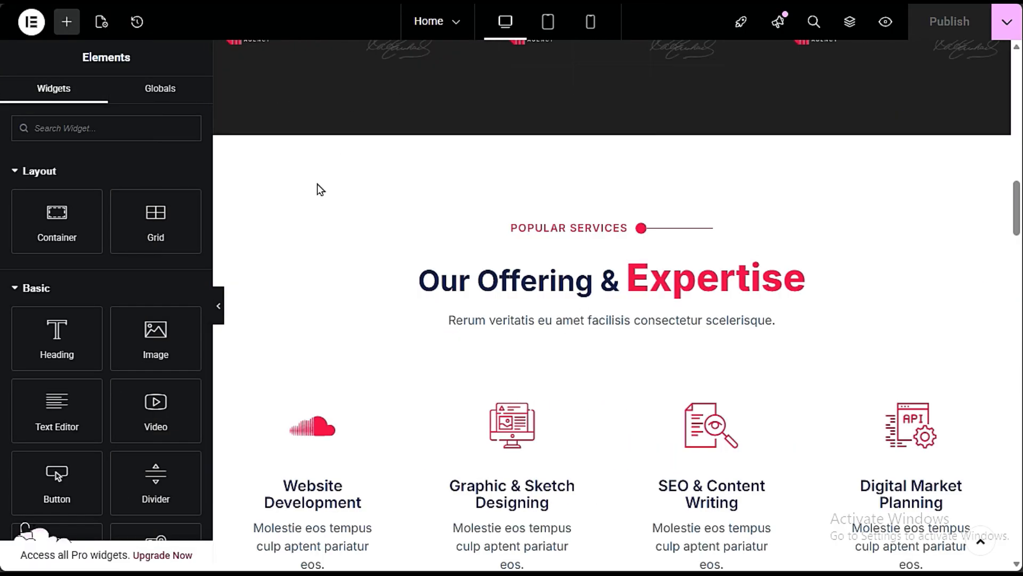
scroll(320, 189, "down", 15)
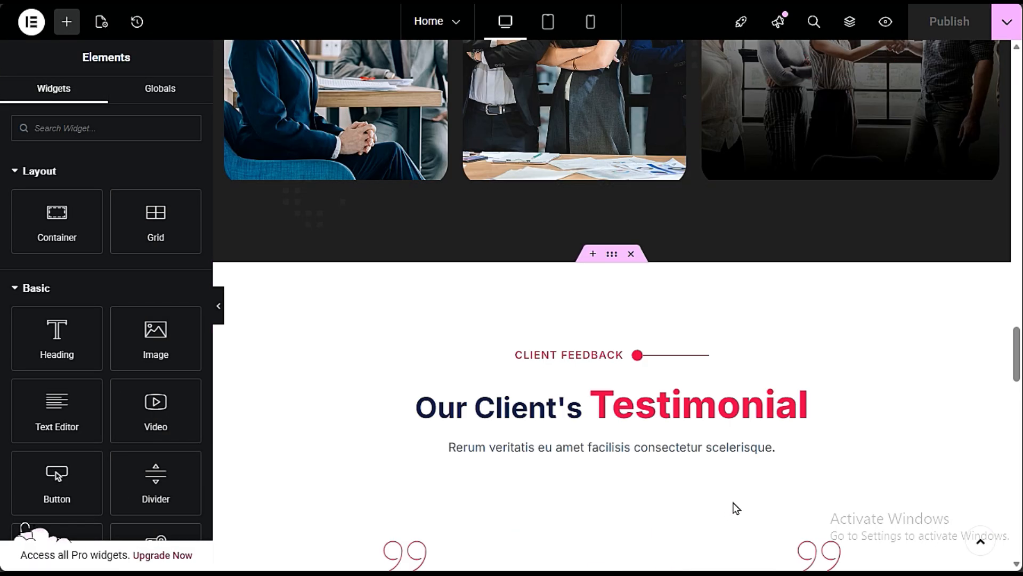
scroll(735, 508, "down", 3)
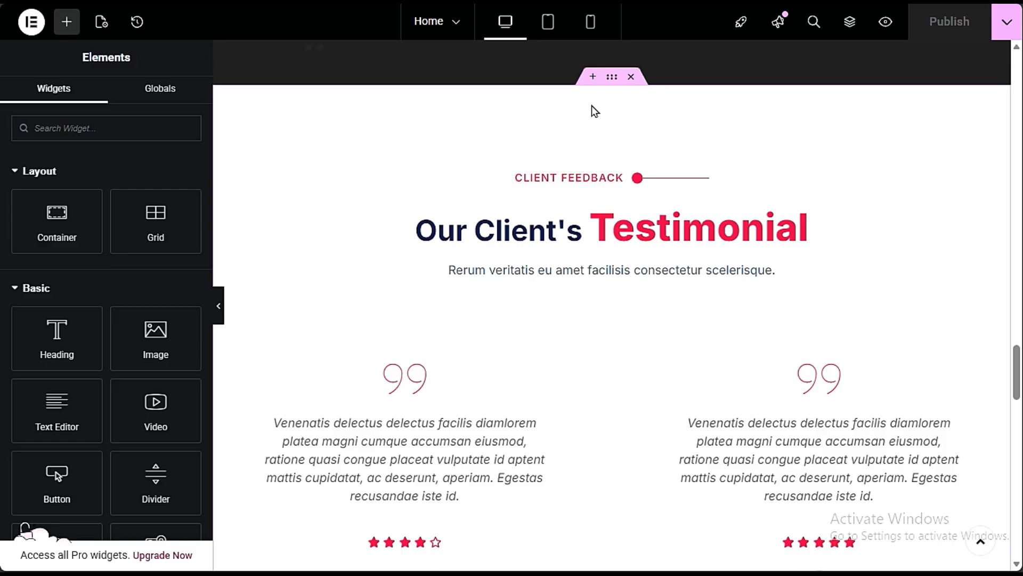
right_click(616, 84)
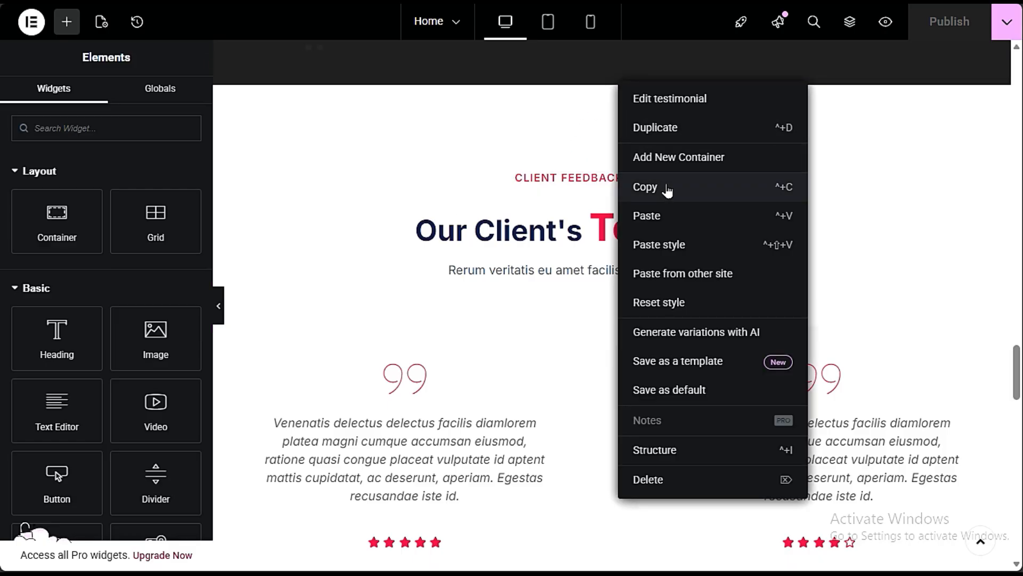
left_click(667, 188)
- Paste the testimonial container below the hero banner on the Website Design Services page and check the resulting layout
mouse_move(2, 48)
left_click(53, 47)
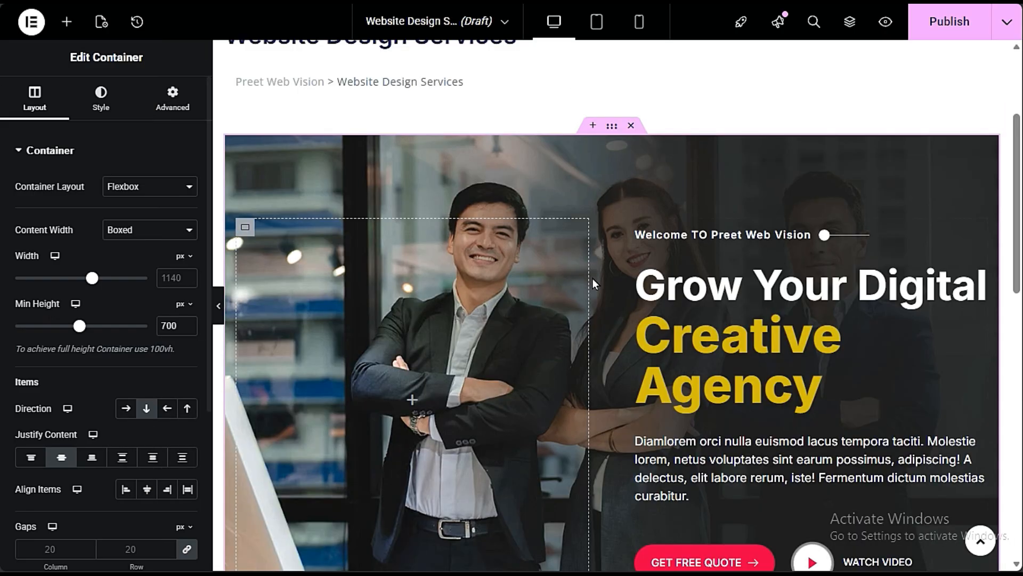
scroll(610, 320, "down", 10)
scroll(611, 324, "up", 3)
right_click(448, 216)
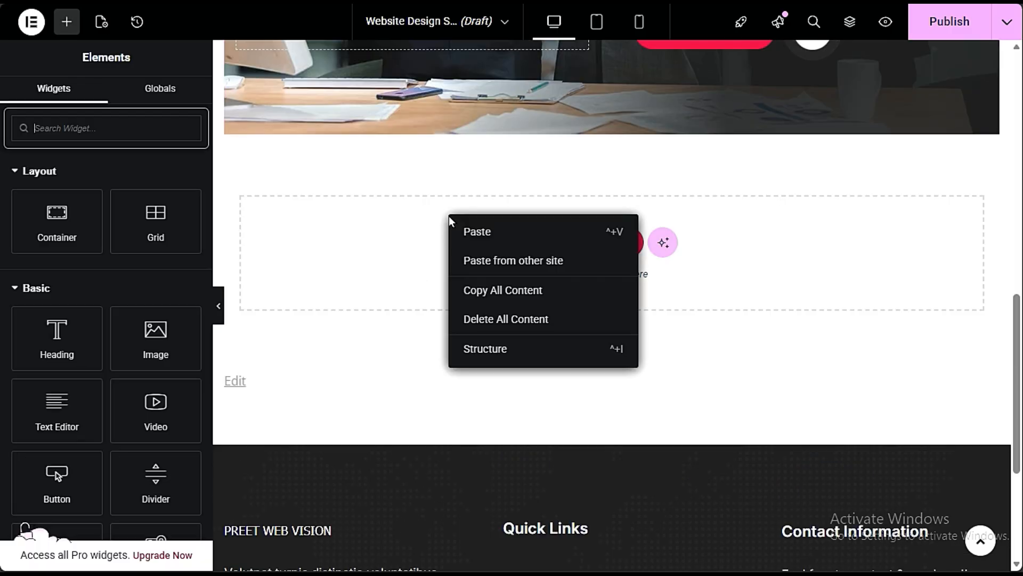
left_click(493, 228)
scroll(644, 211, "down", 5)
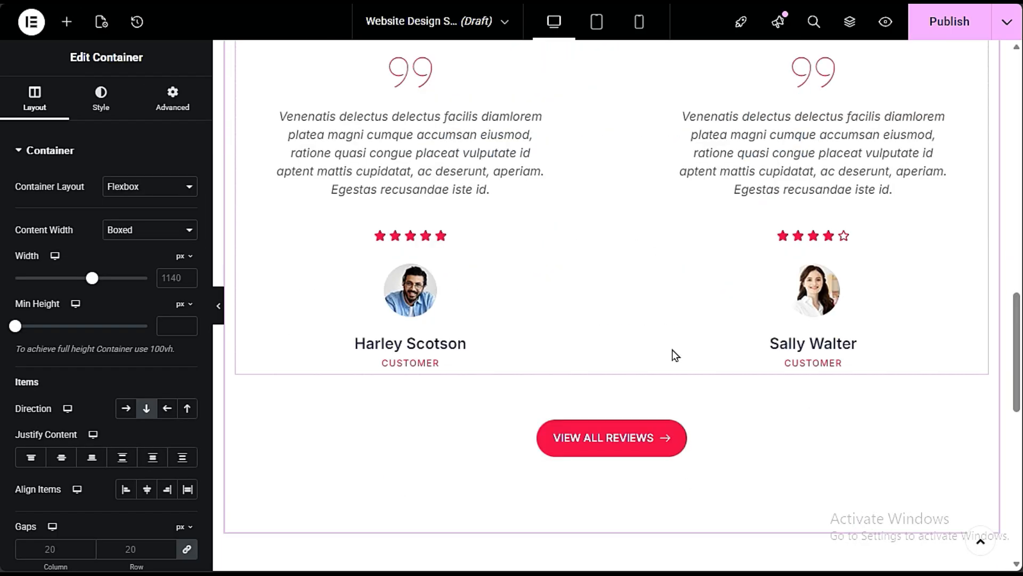
scroll(672, 353, "up", 20)
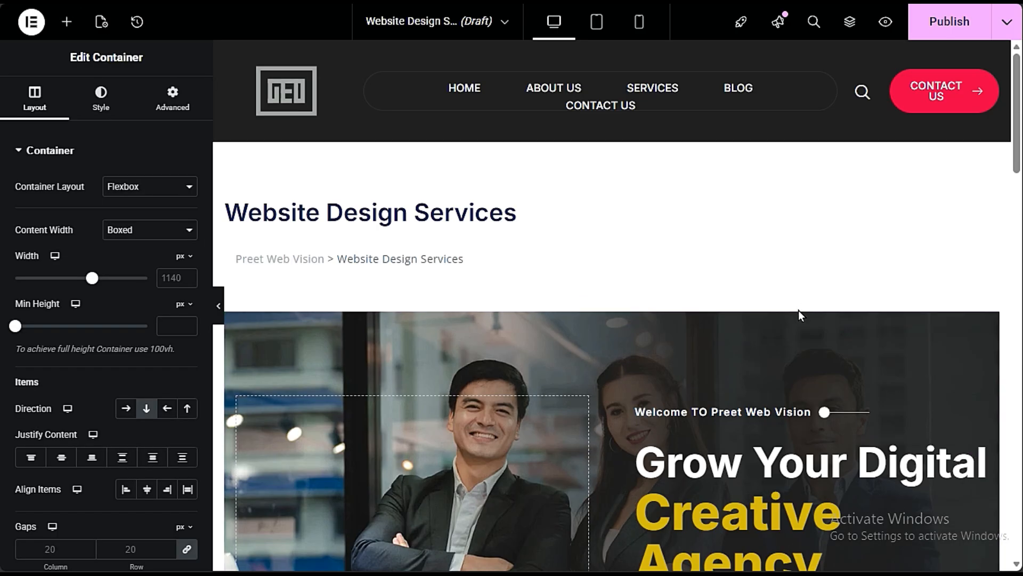
- Open the live site in a new tab from the WordPress dashboard and go to its Services page
mouse_move(1, 102)
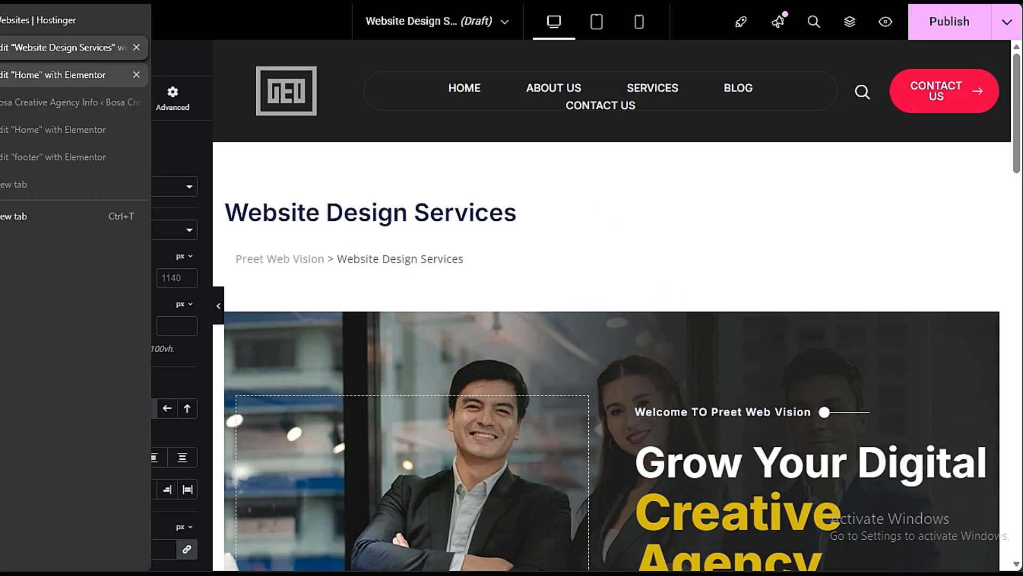
left_click(3, 75)
left_click(4, 47)
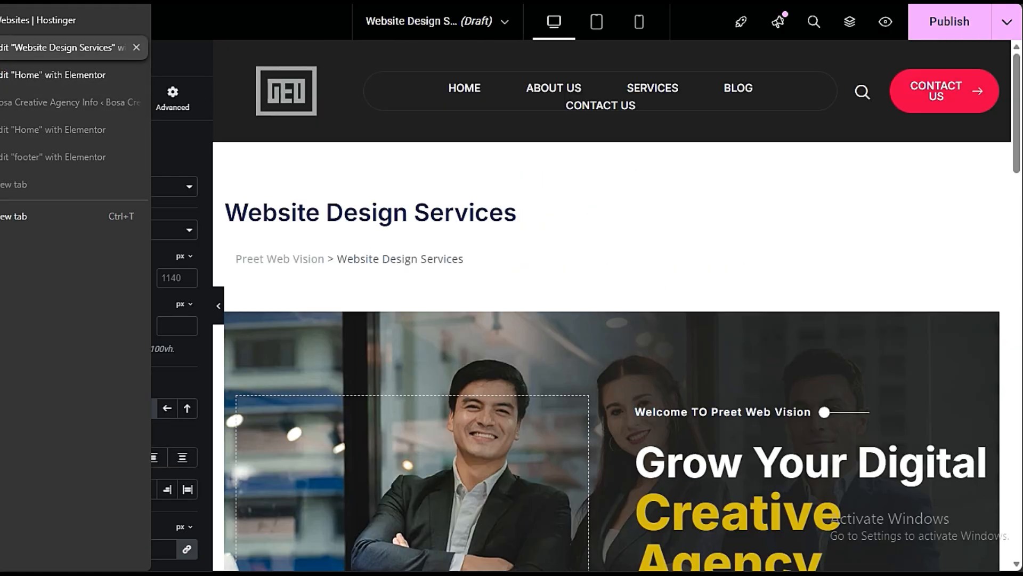
left_click(63, 100)
left_click(66, 75)
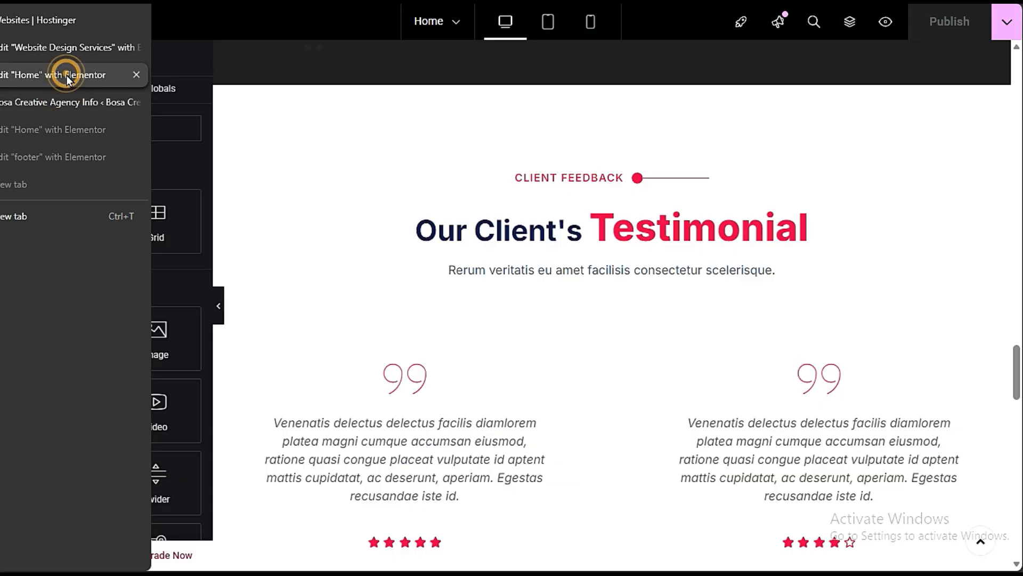
left_click(69, 104)
right_click(105, 54)
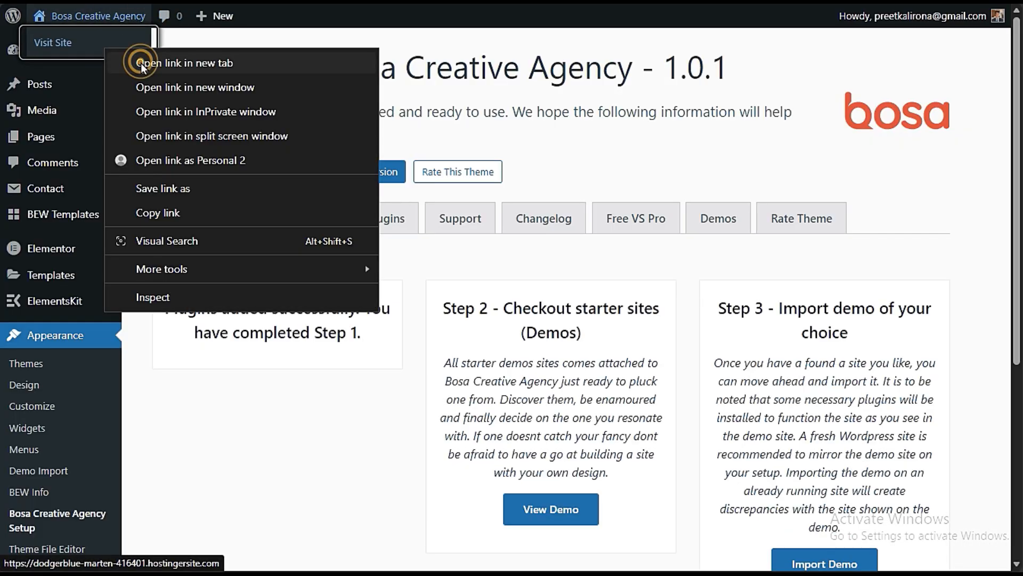
left_click(141, 62)
left_click(69, 130)
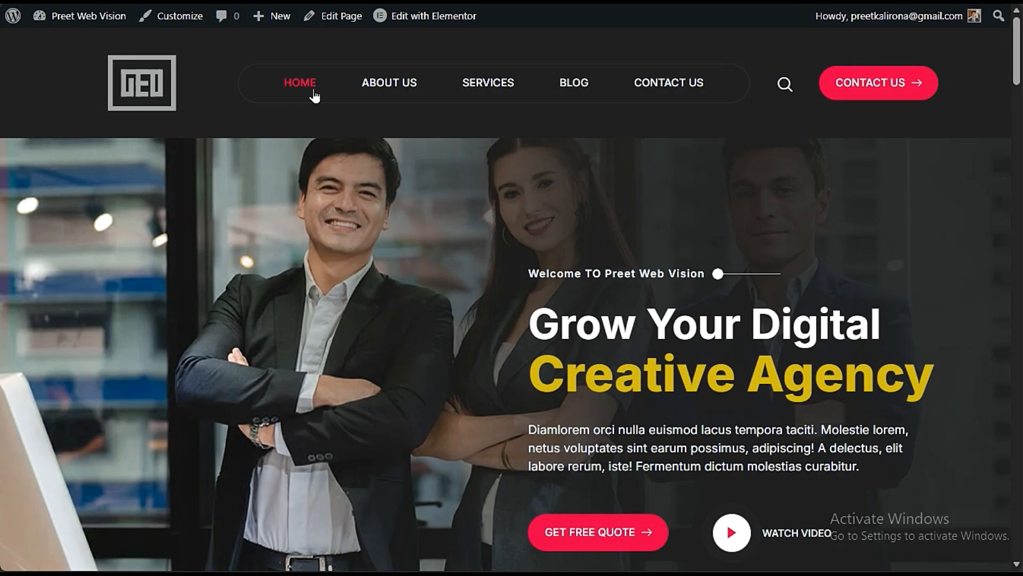
left_click(500, 86)
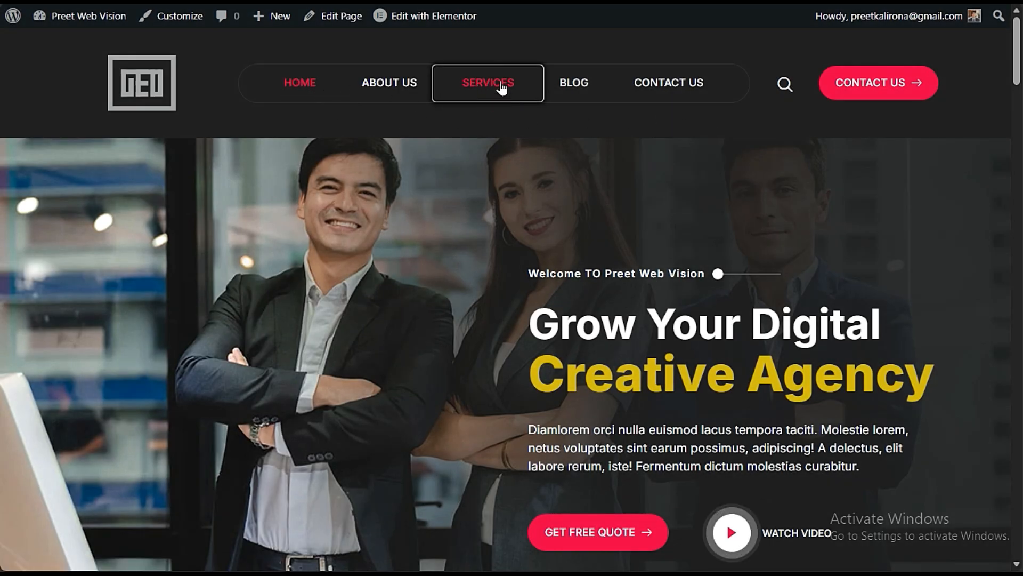
- Review the Services page's Our Services banner and service listings, and open the page for editing in Elementor
scroll(352, 224, "down", 6)
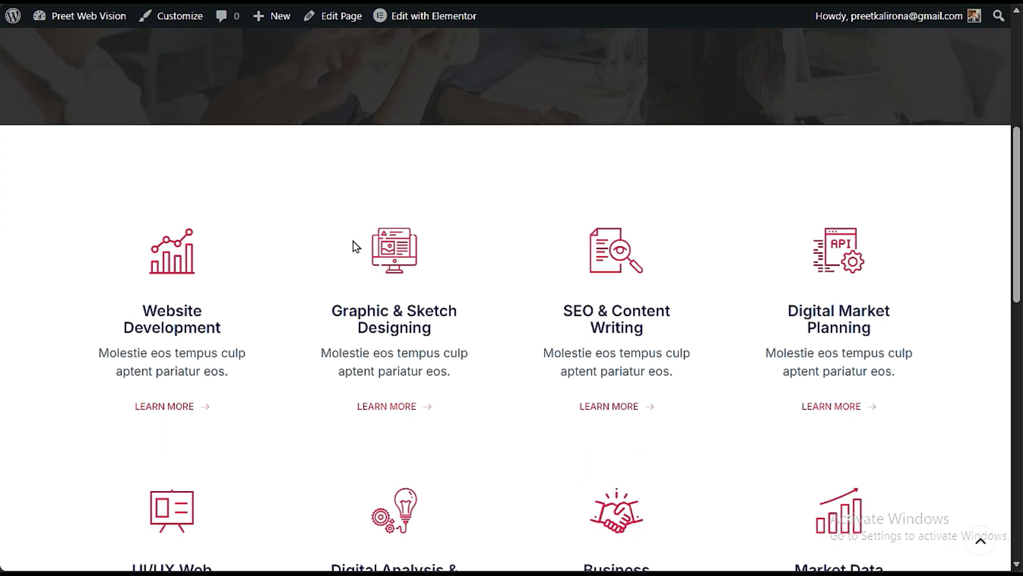
scroll(335, 229, "up", 6)
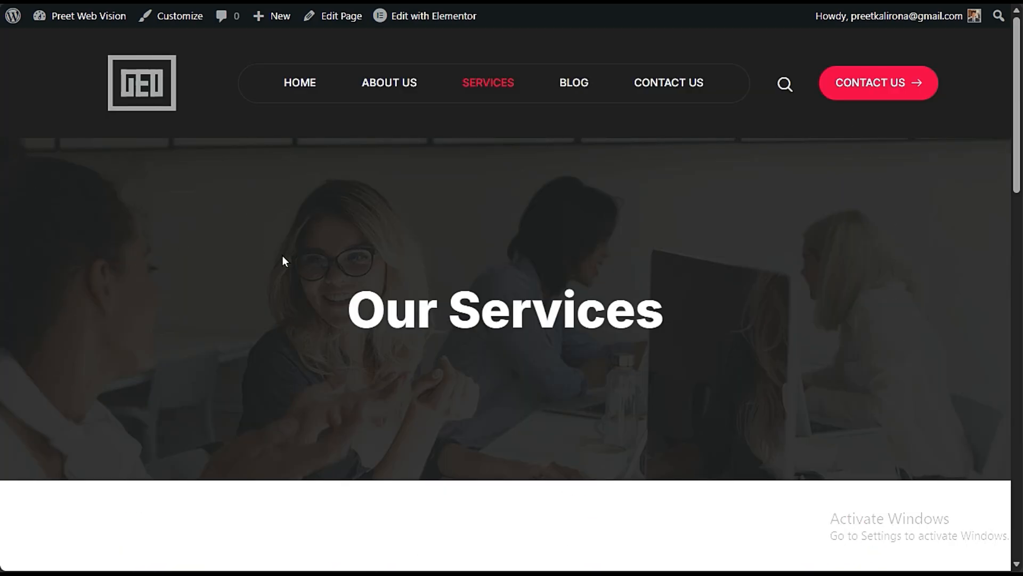
left_click_drag(385, 309, 725, 300)
left_click(773, 330)
scroll(542, 335, "down", 5)
scroll(978, 299, "down", 10)
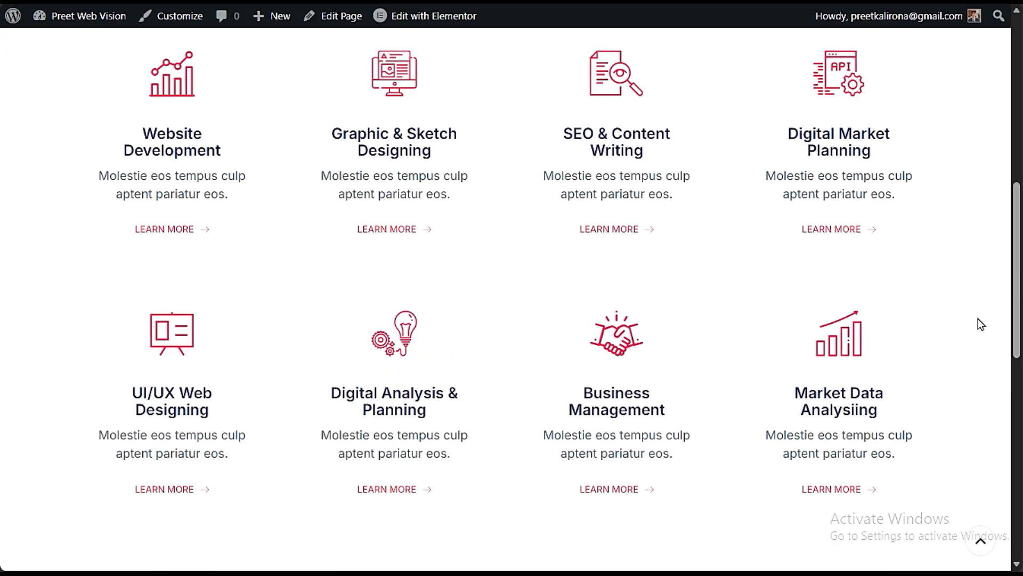
scroll(778, 224, "up", 15)
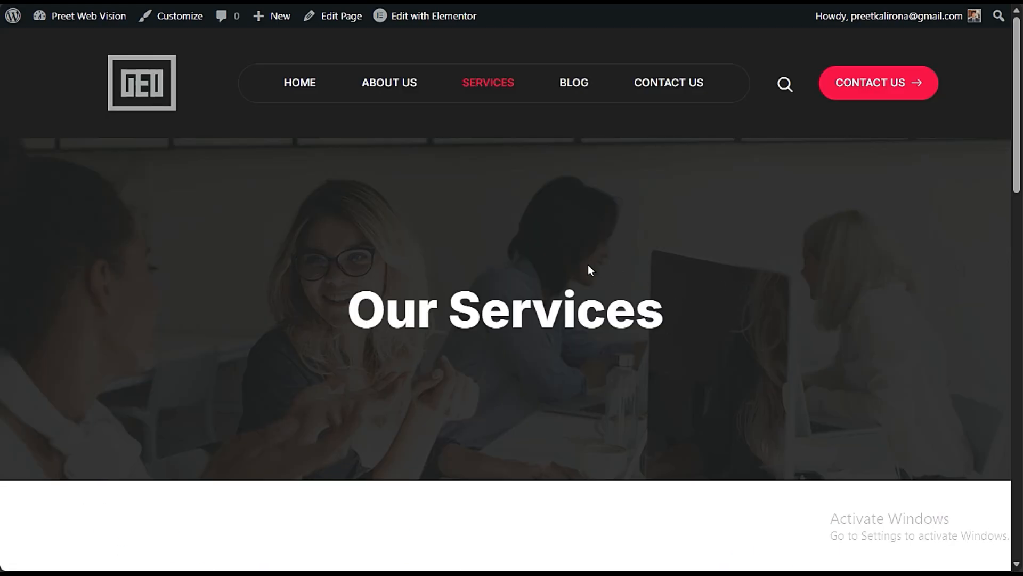
left_click(414, 17)
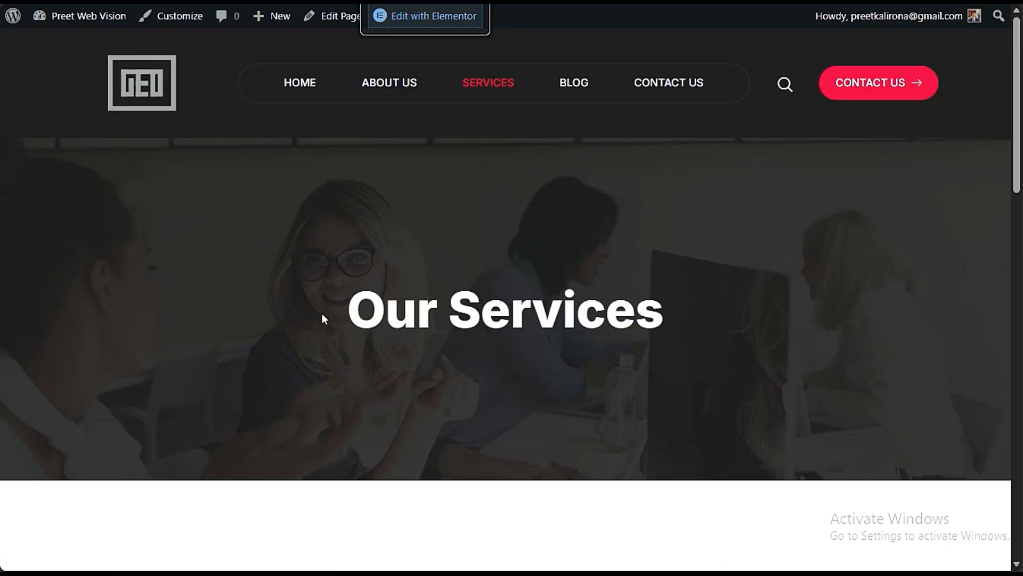
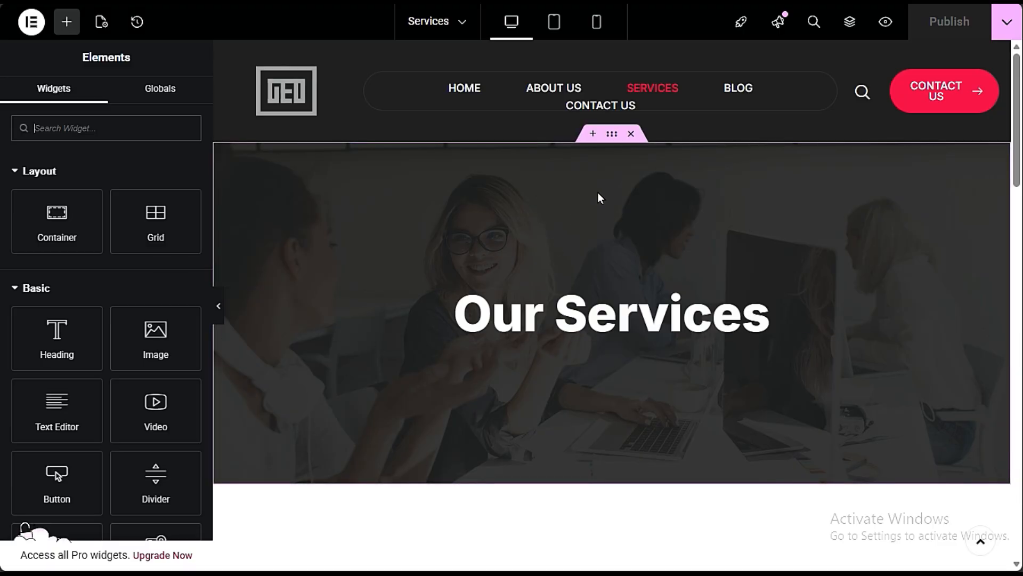
- Copy the Our Services banner container and paste it into the Website Design Services page, replacing the hero and testimonial containers
right_click(612, 137)
left_click(642, 237)
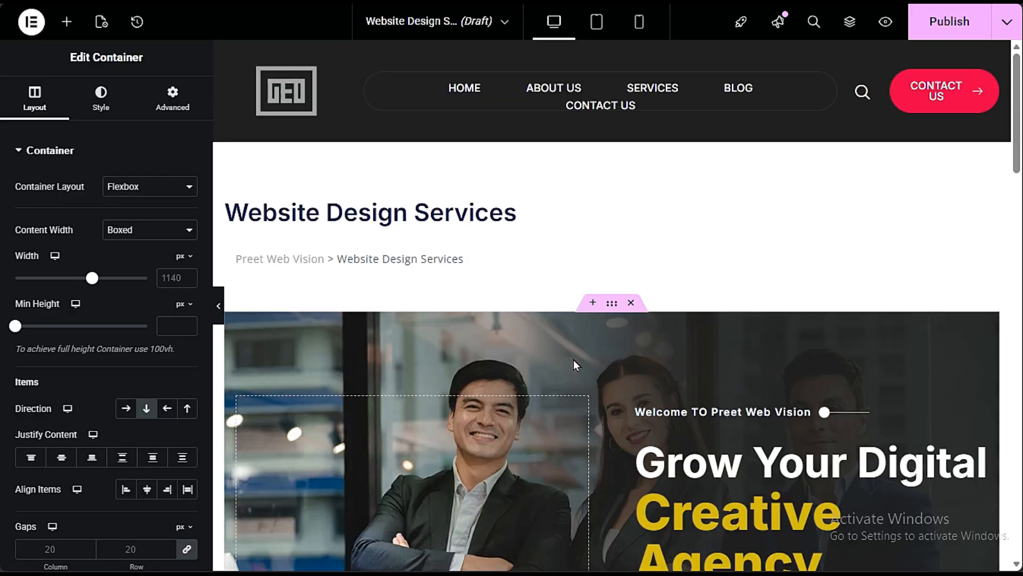
key("ctrl+v")
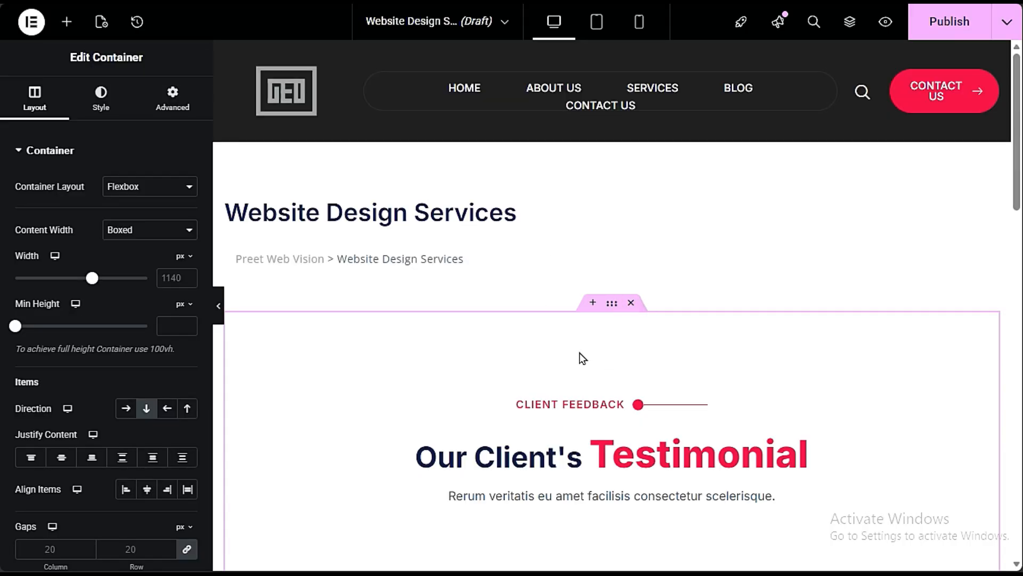
left_click(631, 302)
right_click(449, 419)
left_click(477, 430)
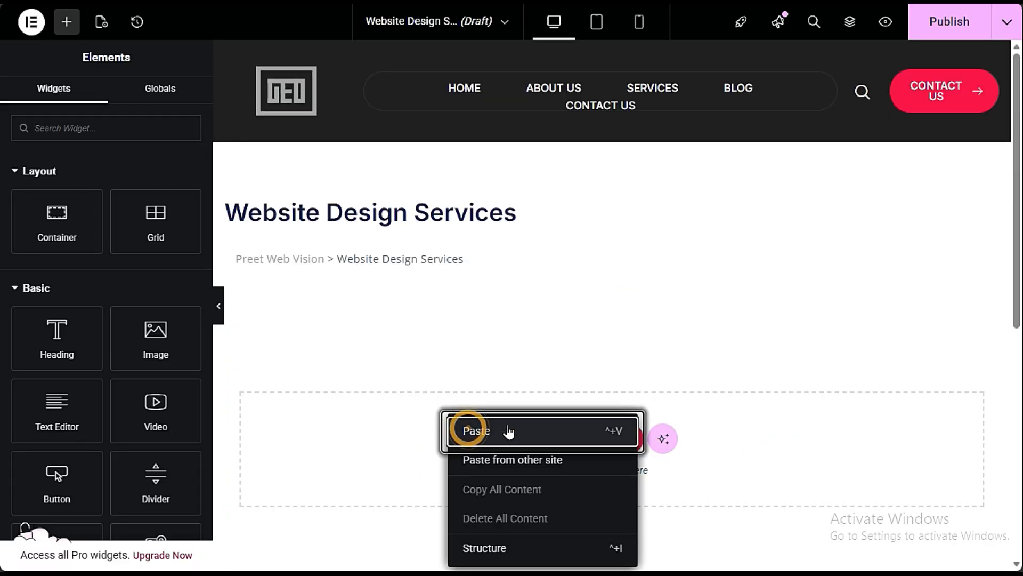
scroll(525, 352, "down", 3)
- Try to replace the banner heading by copying and pasting the page title text from above the banner
left_click(604, 309)
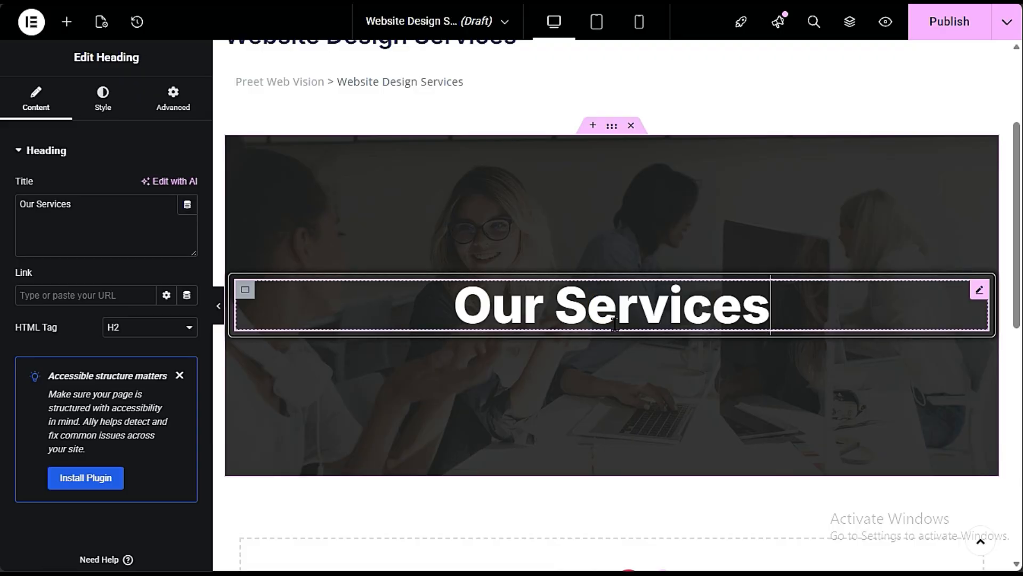
scroll(605, 310, "up", 3)
left_click(229, 205)
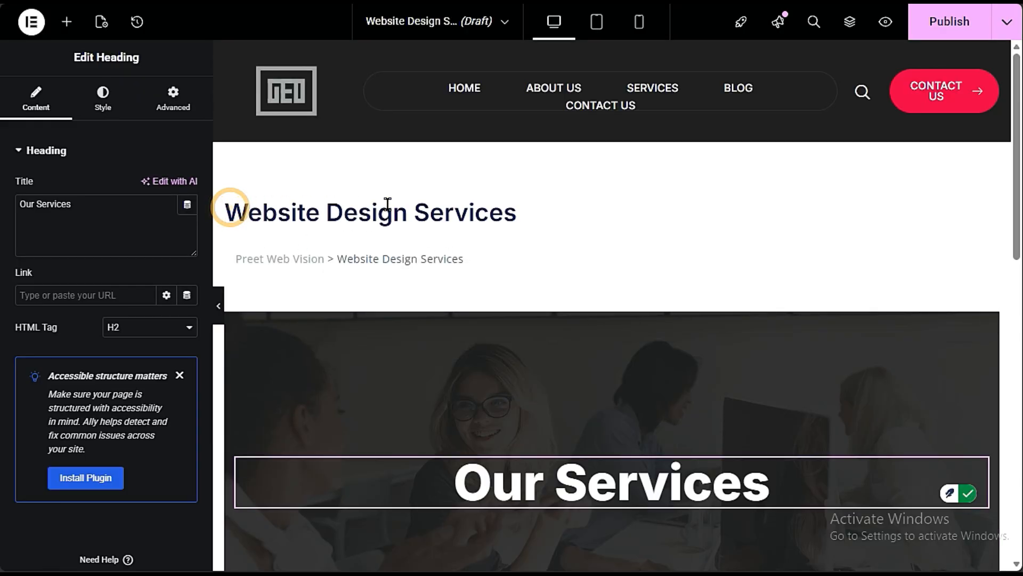
left_click(515, 210)
left_click_drag(515, 210, 225, 210)
left_click(593, 475)
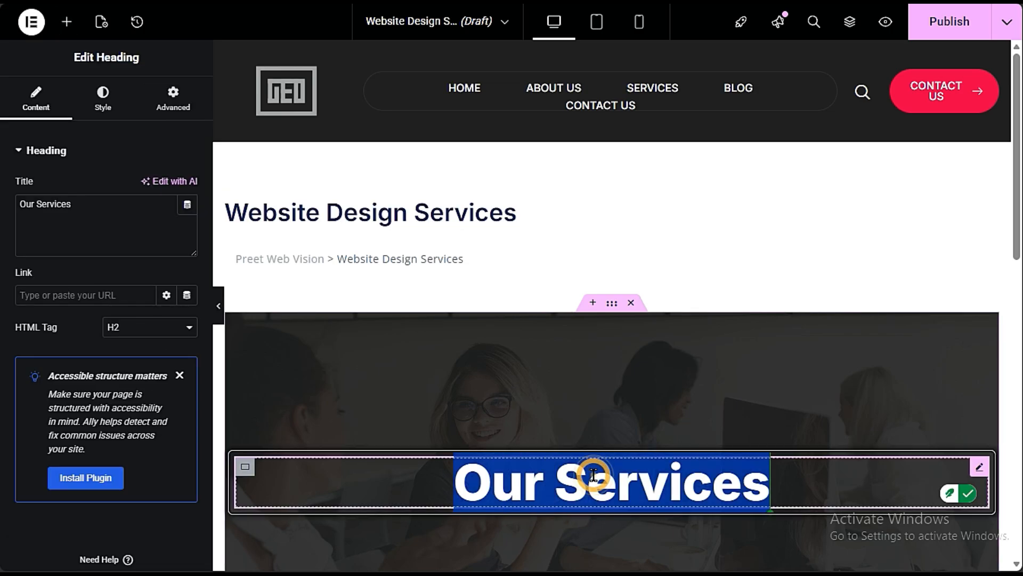
key("ctrl+v")
scroll(480, 395, "down", 3)
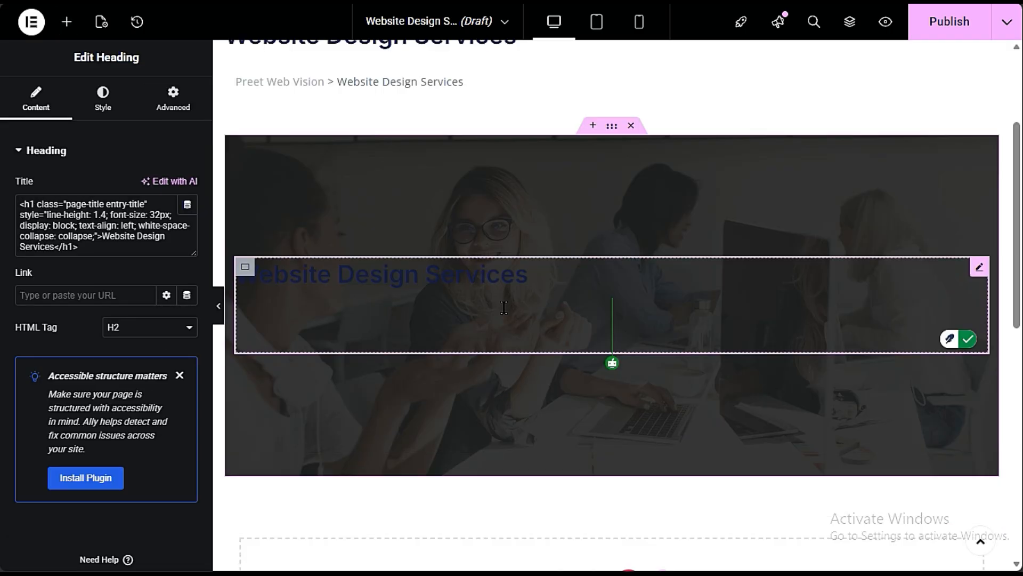
triple_click(402, 283)
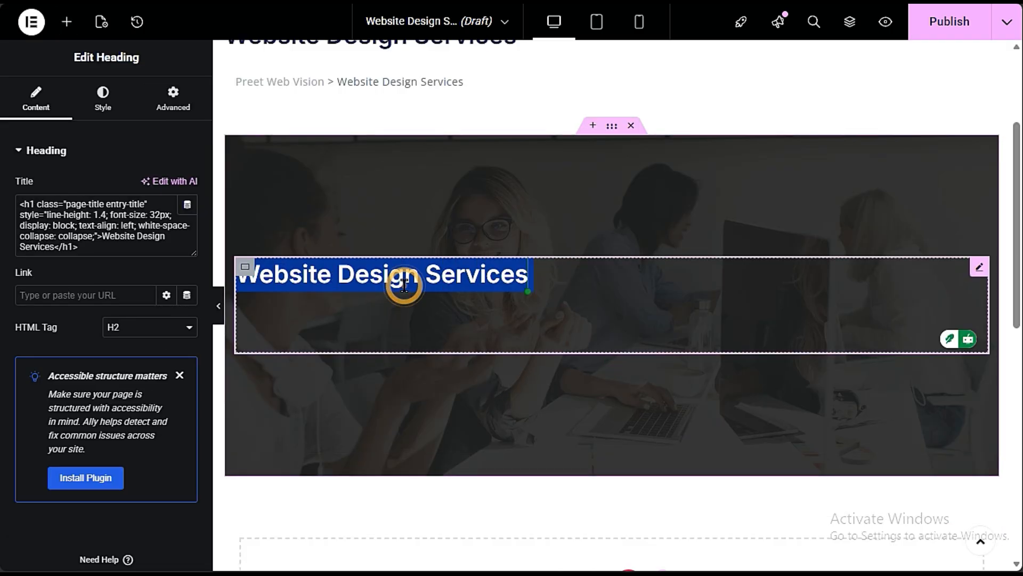
- Clear the banner heading's title and set it to "Website Design Service"
left_click(160, 218)
key("ctrl+a")
key("BackSpace")
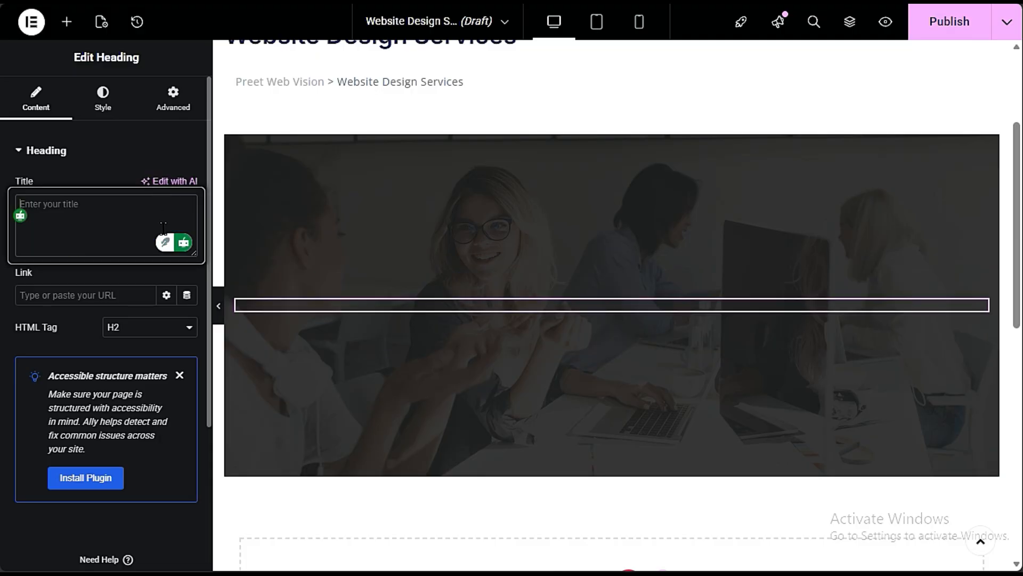
type("Website")
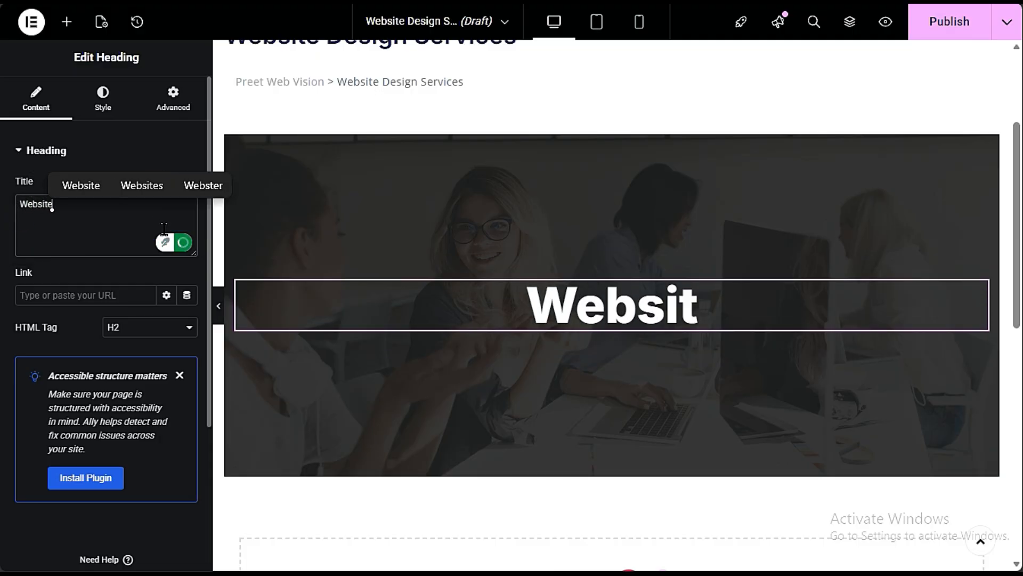
type(" Design")
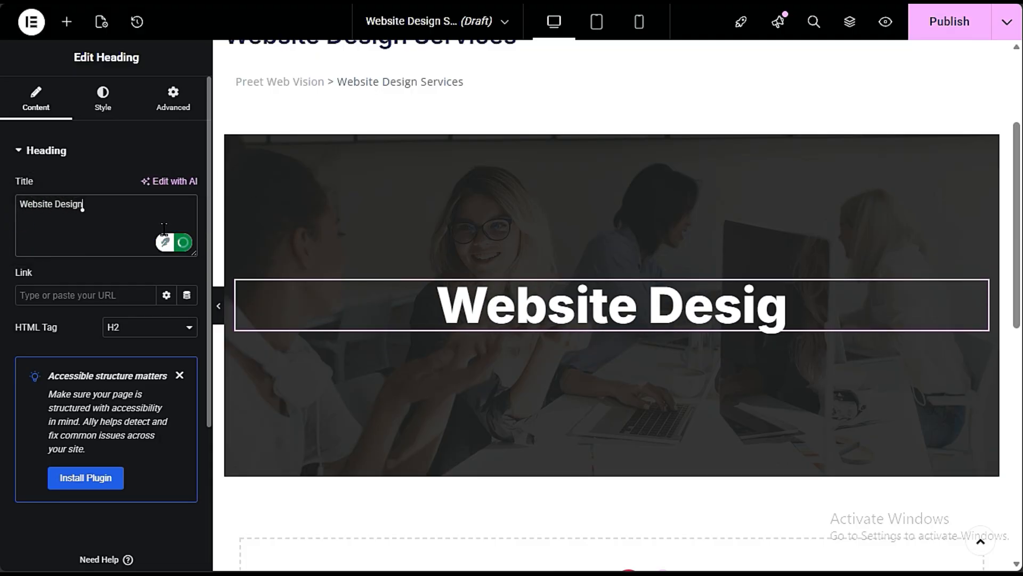
type(" Service")
scroll(588, 392, "down", 3)
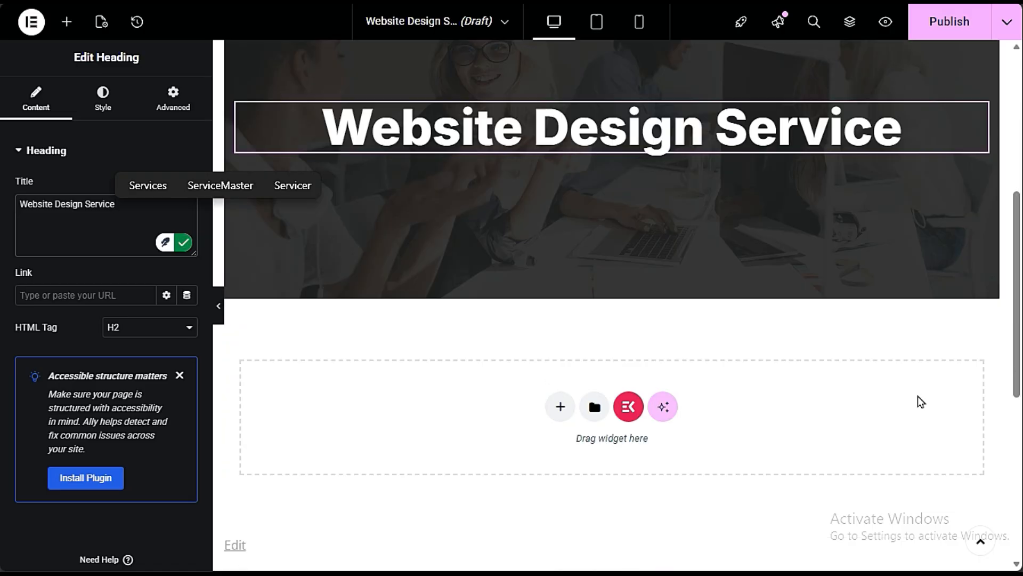
scroll(798, 459, "up", 3)
scroll(883, 482, "up", 3)
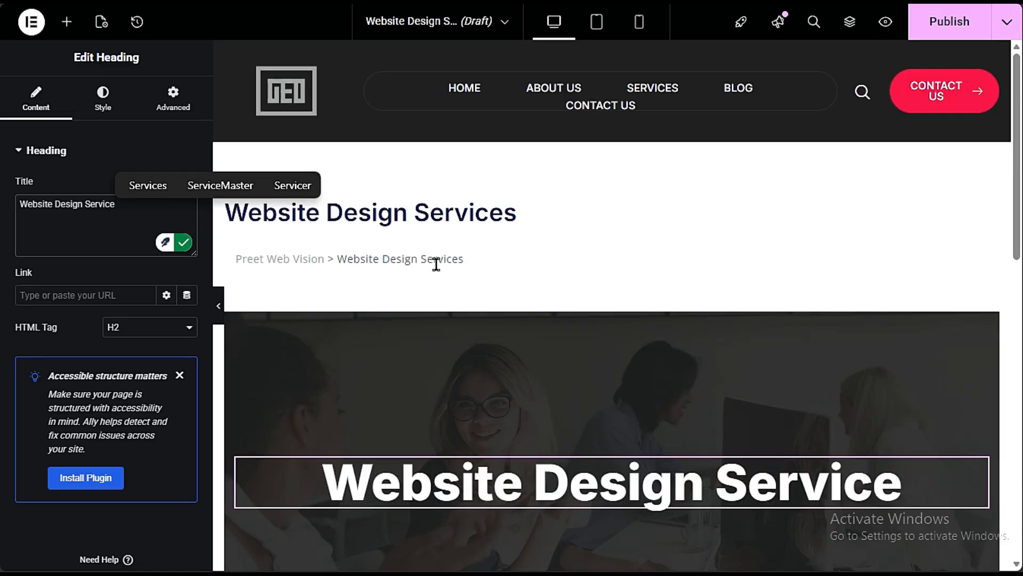
- Switch to the Home page's Elementor editor and link the VIEW ALL SERVICES button to the Services page
mouse_move(2, 74)
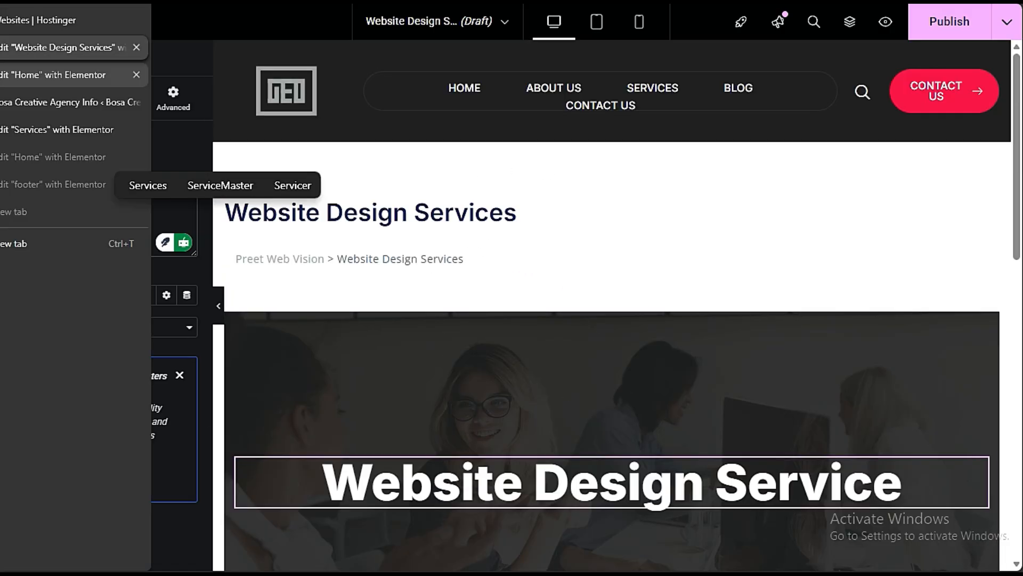
left_click(48, 74)
scroll(364, 251, "up", 18)
scroll(366, 259, "down", 6)
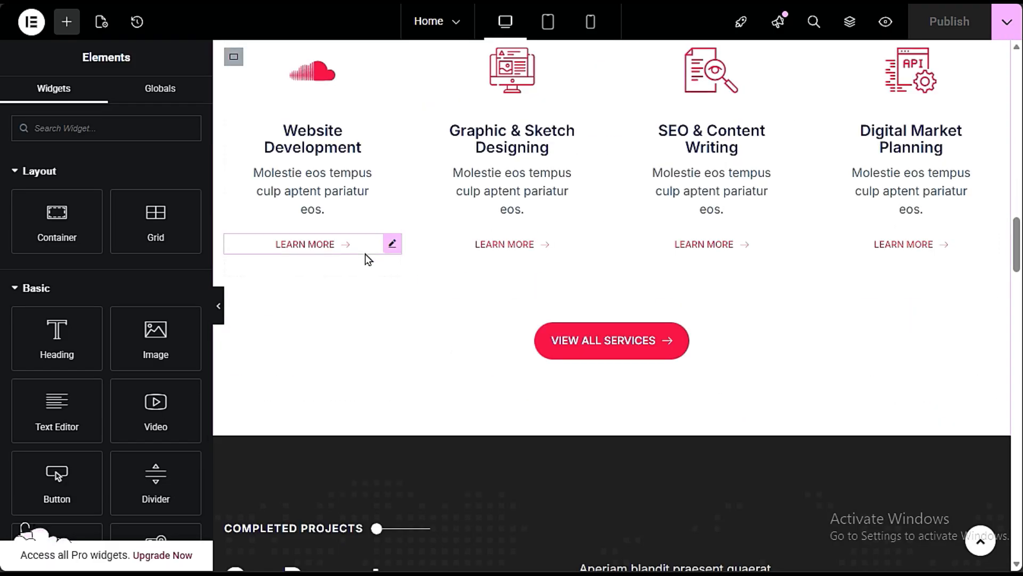
scroll(365, 258, "up", 3)
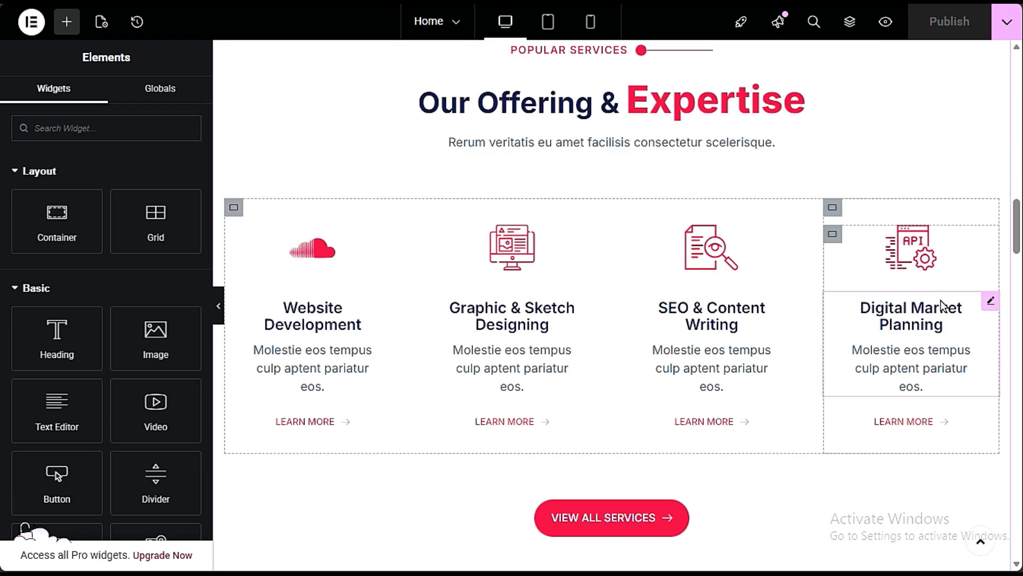
scroll(933, 314, "down", 3)
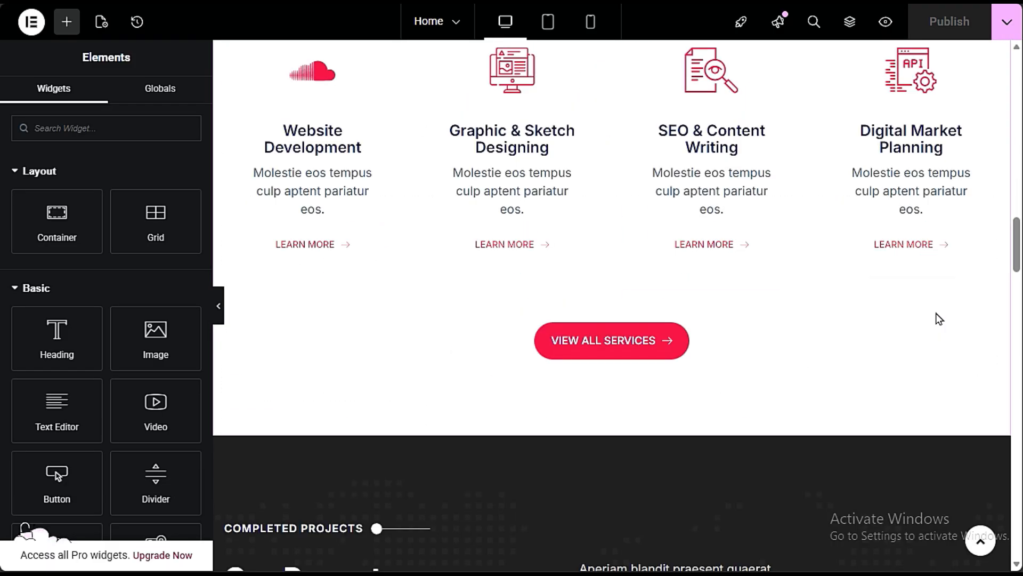
left_click(647, 348)
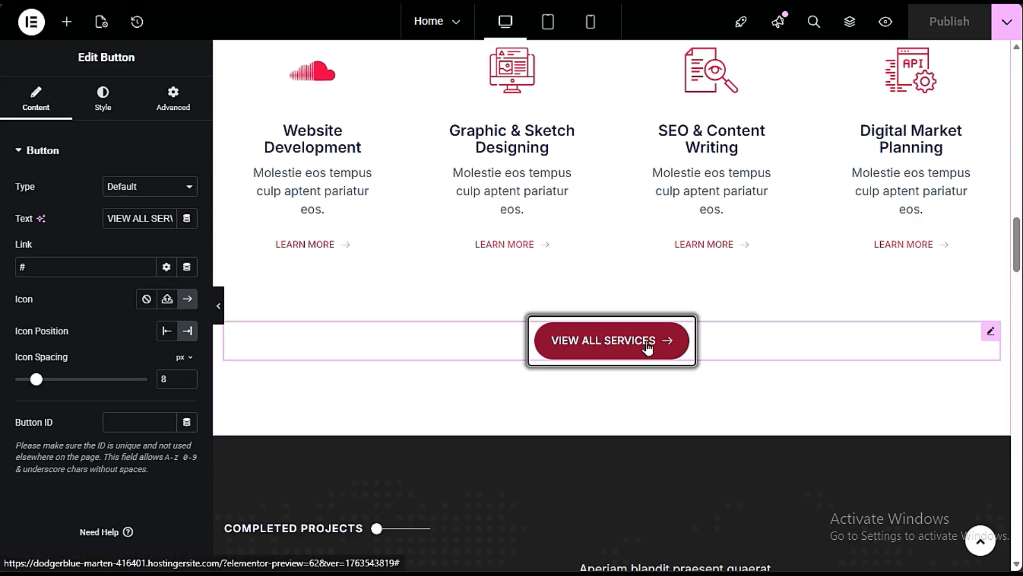
left_click_drag(35, 269, 10, 273)
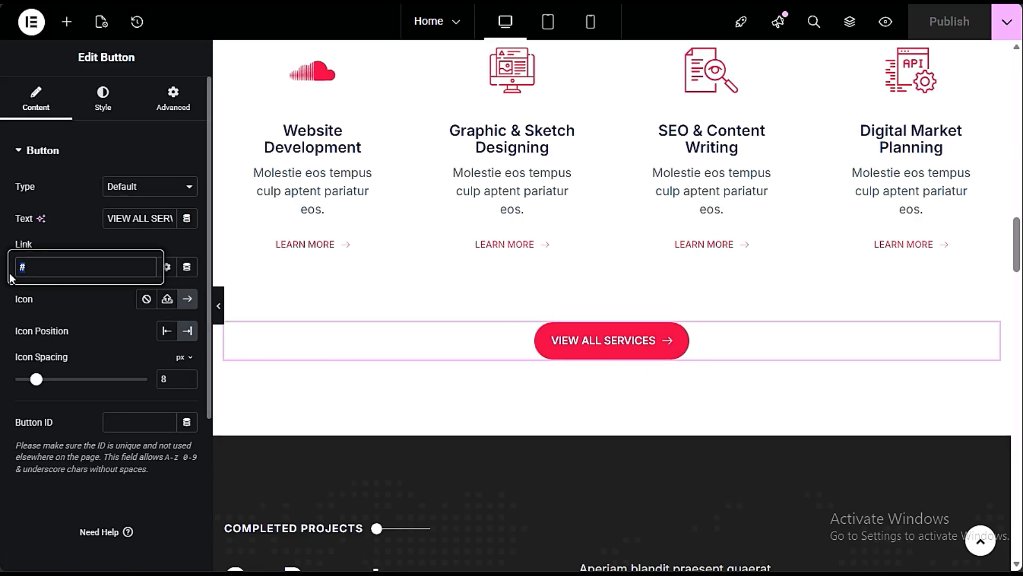
type("serv")
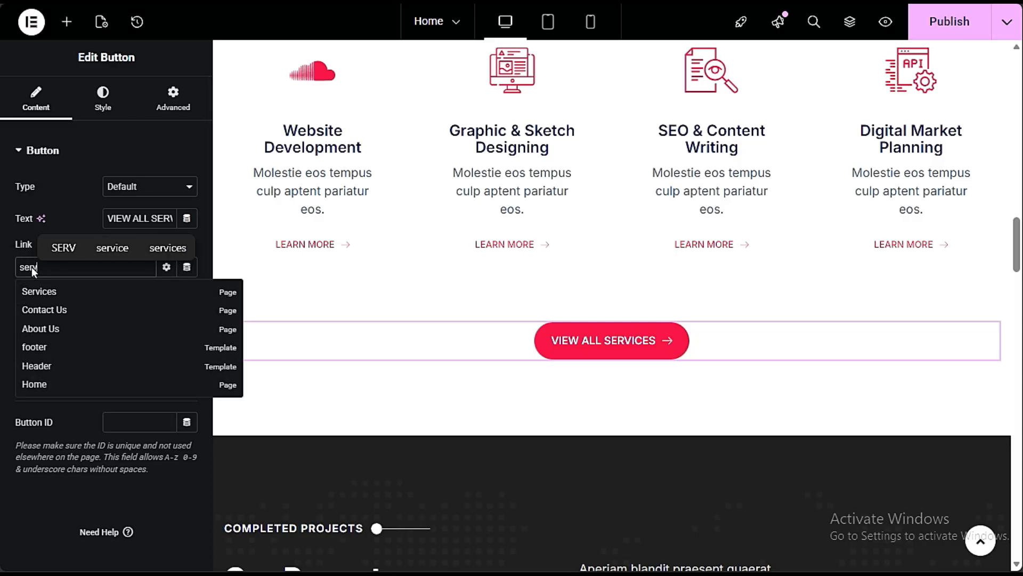
left_click(65, 294)
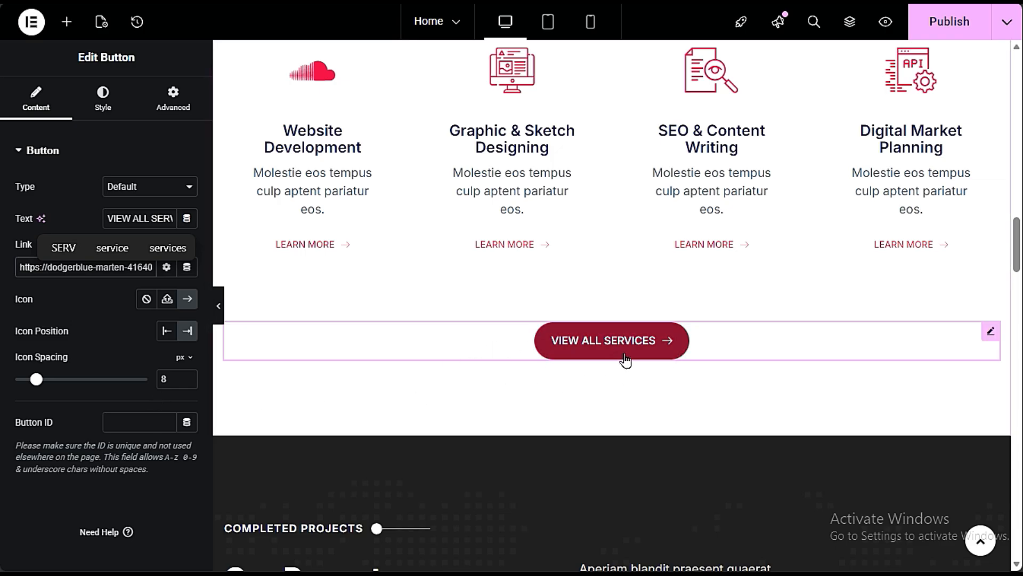
- Review the content settings of the Our Recent Portfolio section's COMPLETED PROJECTS label, main heading and description text
scroll(502, 314, "down", 6)
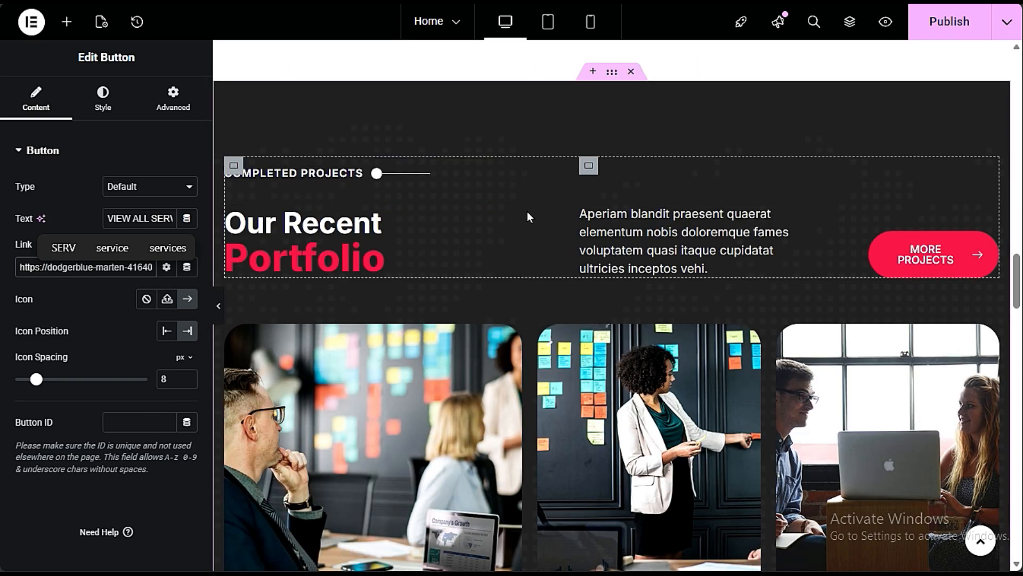
left_click(300, 176)
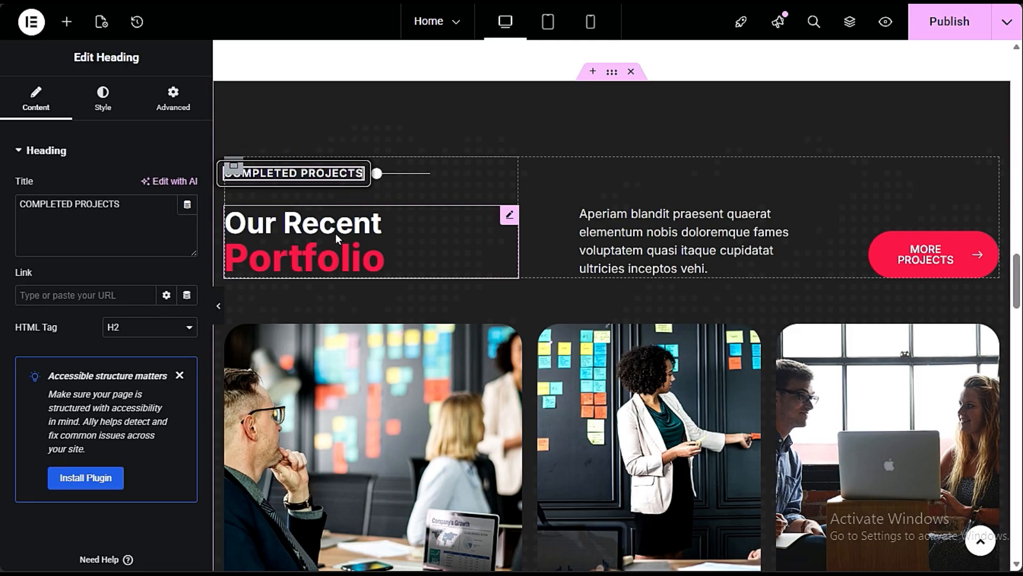
left_click(397, 244)
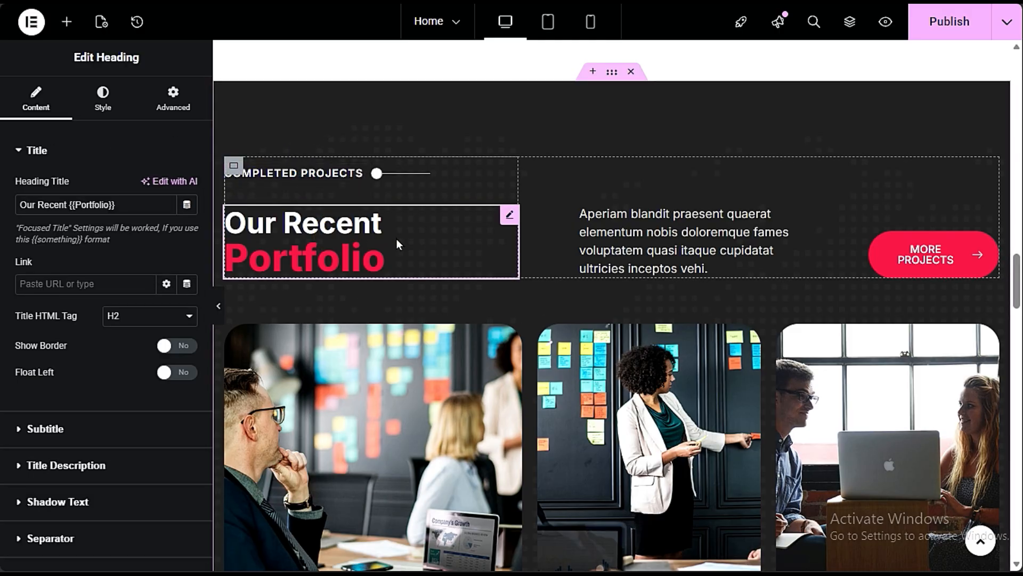
left_click(68, 204)
left_click_drag(68, 204, 14, 214)
left_click(55, 258)
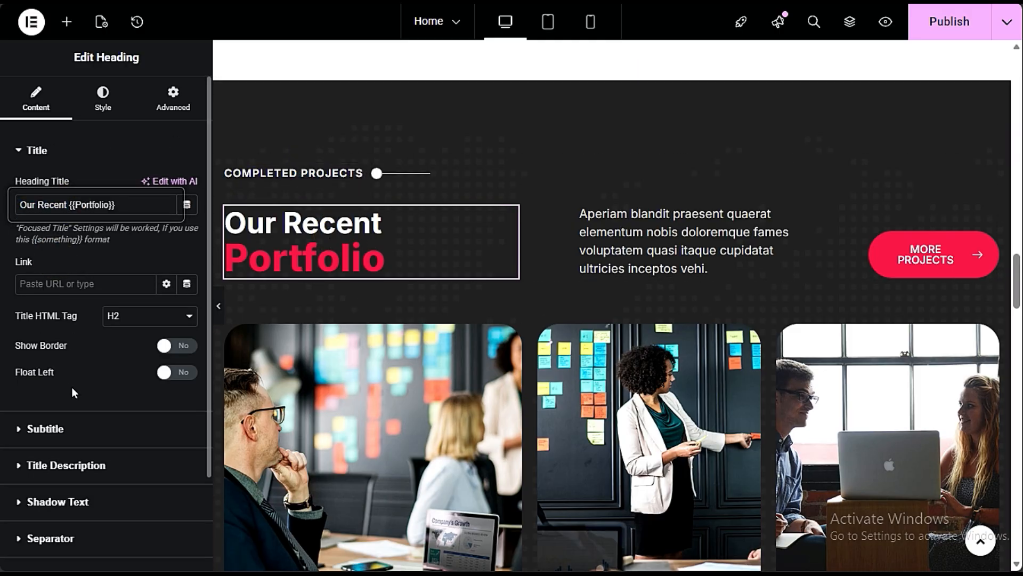
left_click(632, 239)
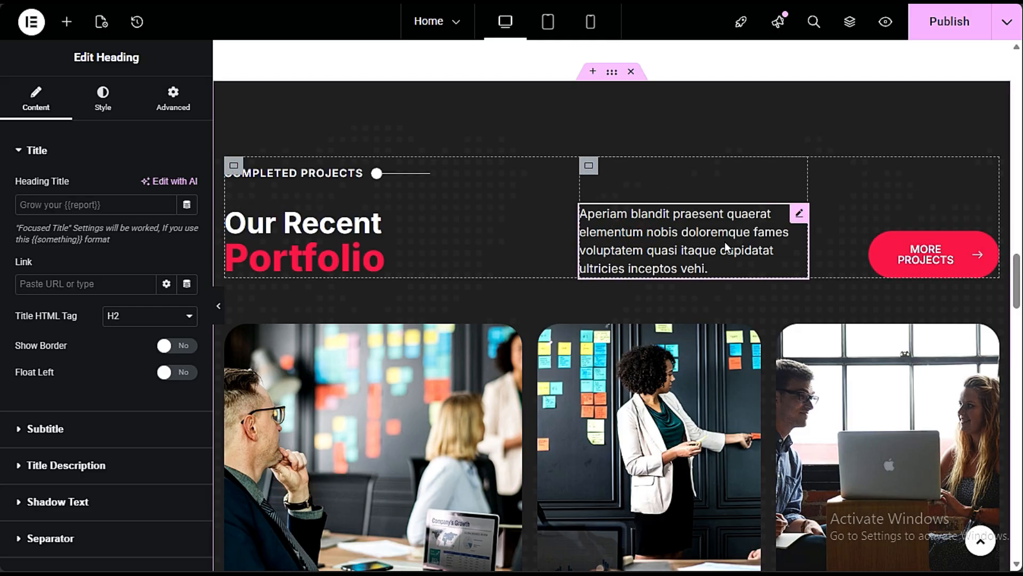
mouse_move(1, 320)
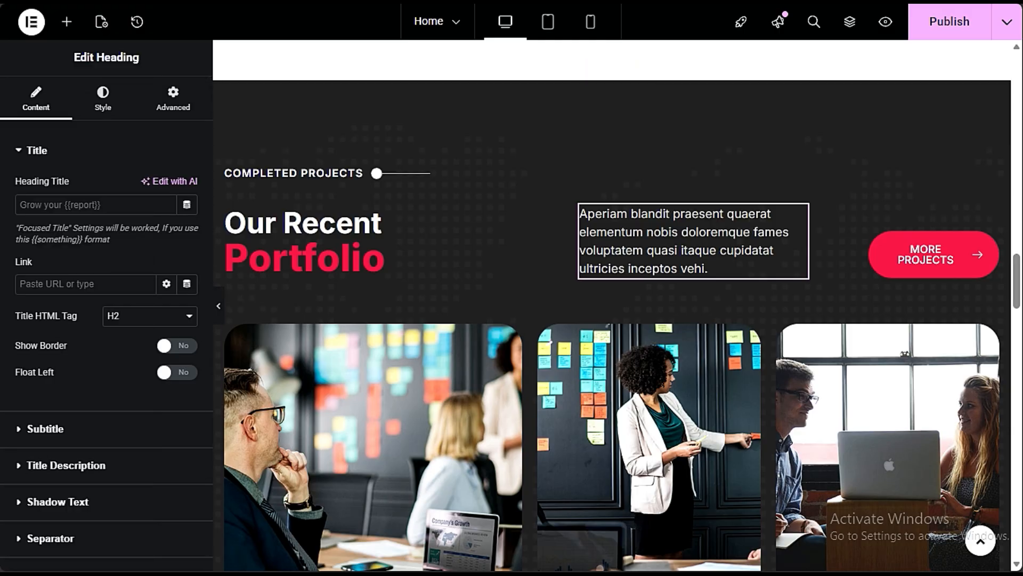
- Open the MORE PROJECTS button's settings and check its link in the portfolio section
left_click(942, 251)
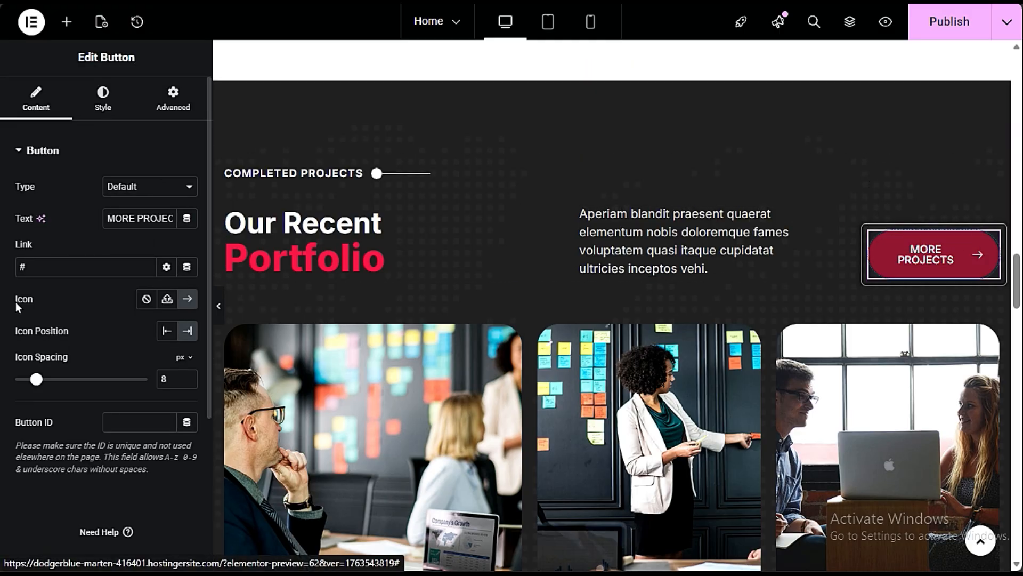
double_click(36, 267)
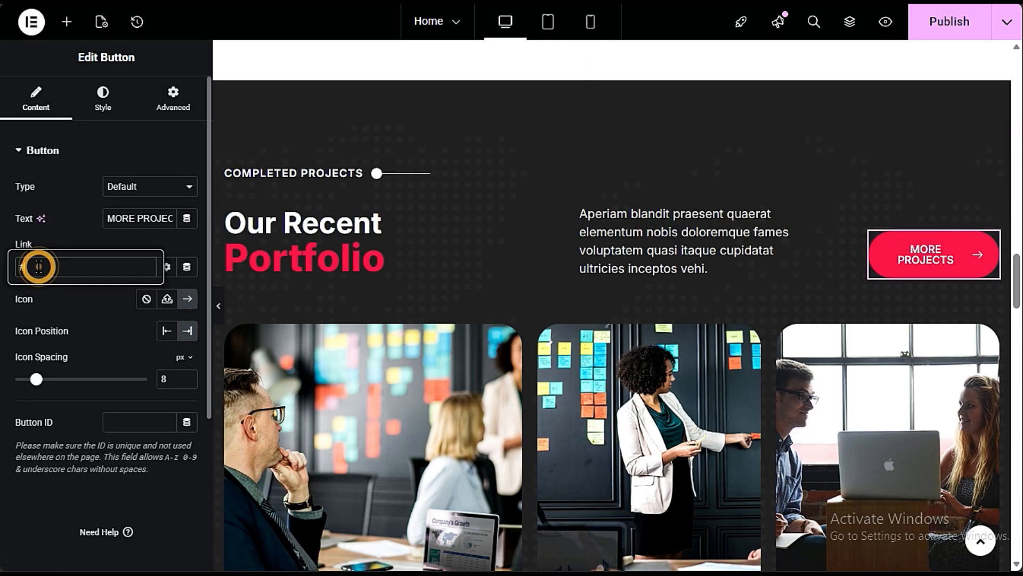
left_click(82, 328)
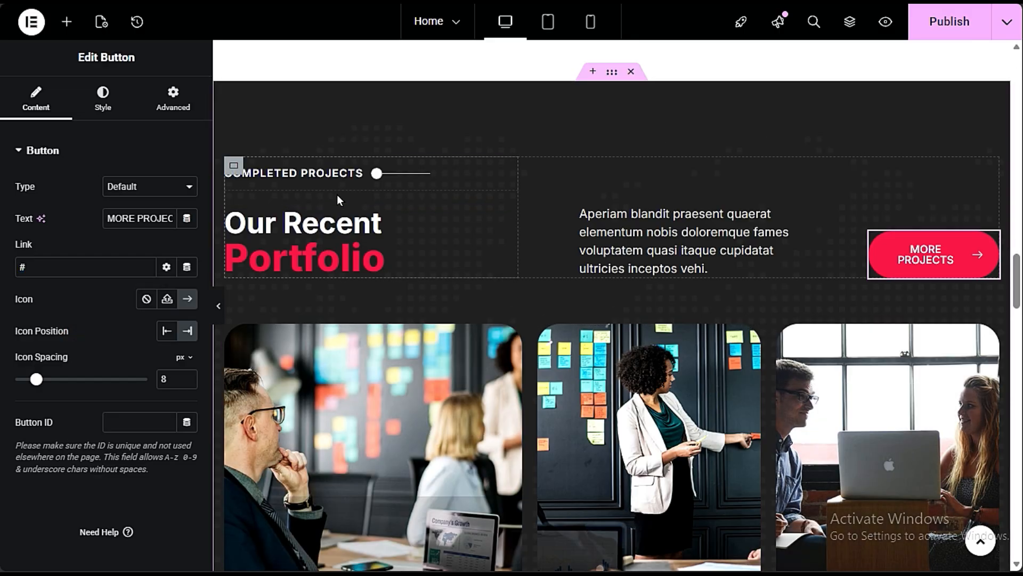
scroll(485, 439, "down", 6)
scroll(895, 296, "up", 6)
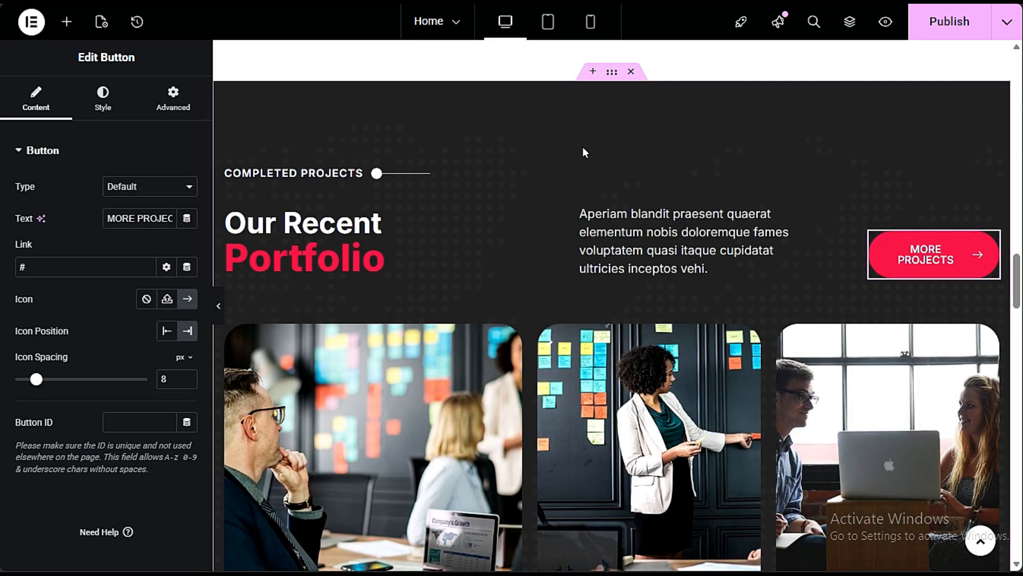
- Check the available actions for the portfolio container and look over its project image gallery
scroll(622, 236, "up", 3)
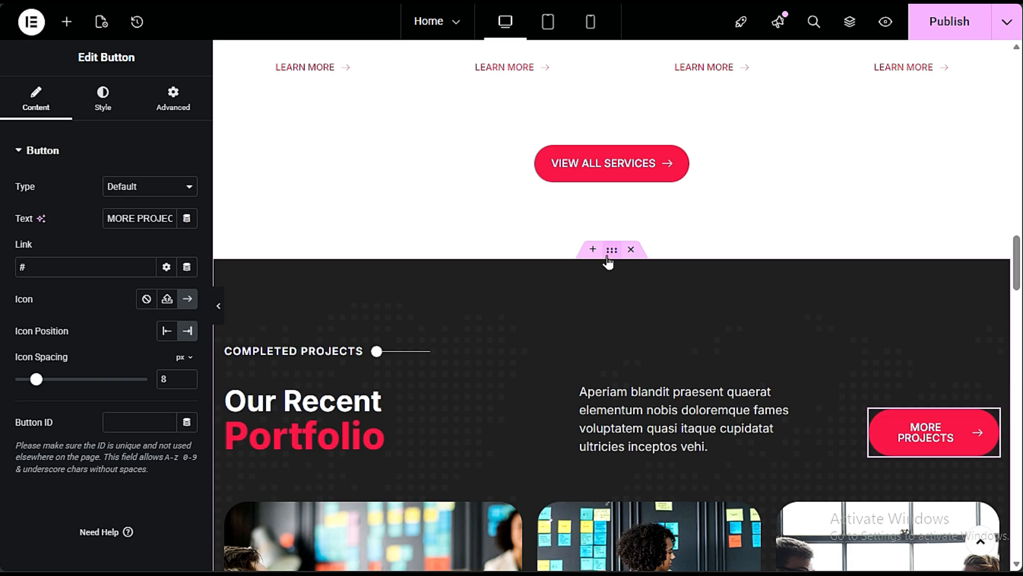
right_click(608, 261)
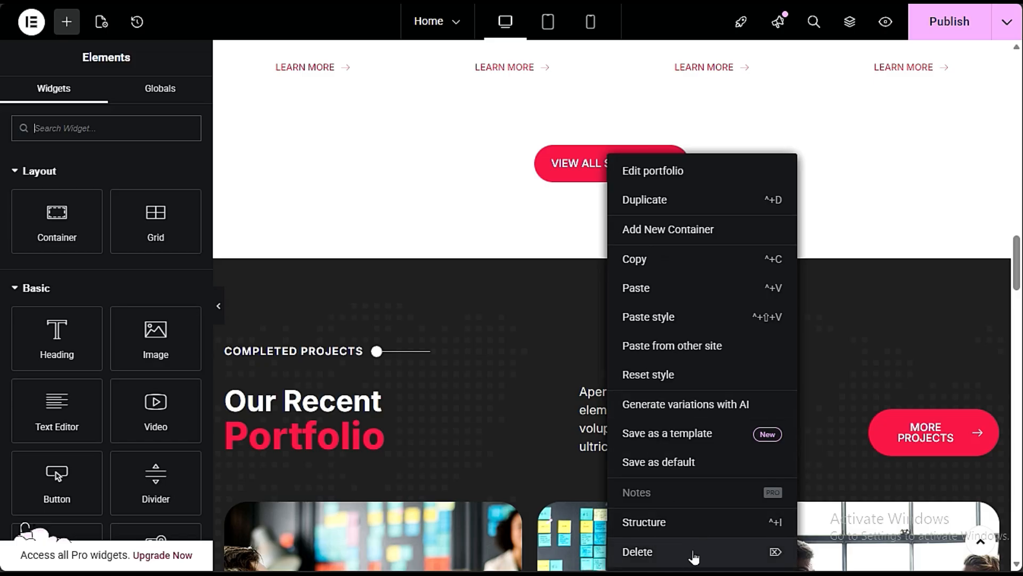
left_click(533, 357)
scroll(956, 486, "down", 3)
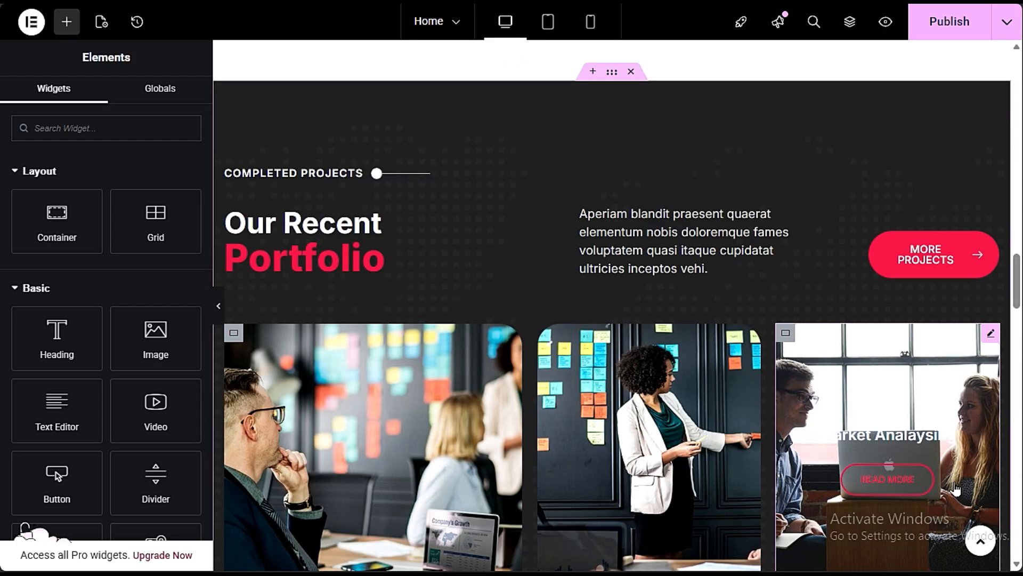
scroll(955, 493, "down", 6)
scroll(358, 466, "down", 3)
scroll(393, 463, "up", 6)
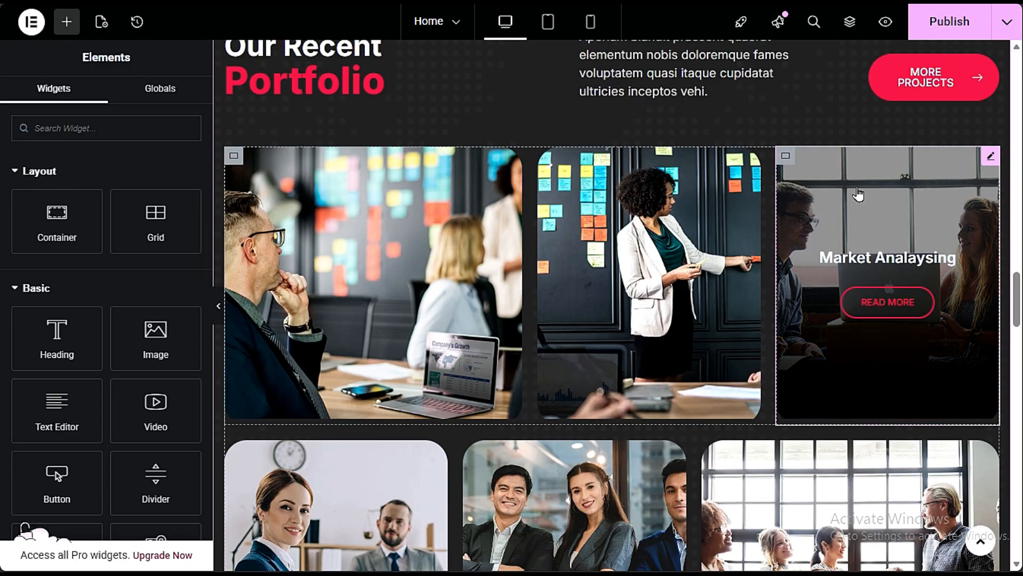
- Open the Market Data Strategy item of the first portfolio image, disable its button and enable its popup
left_click(445, 188)
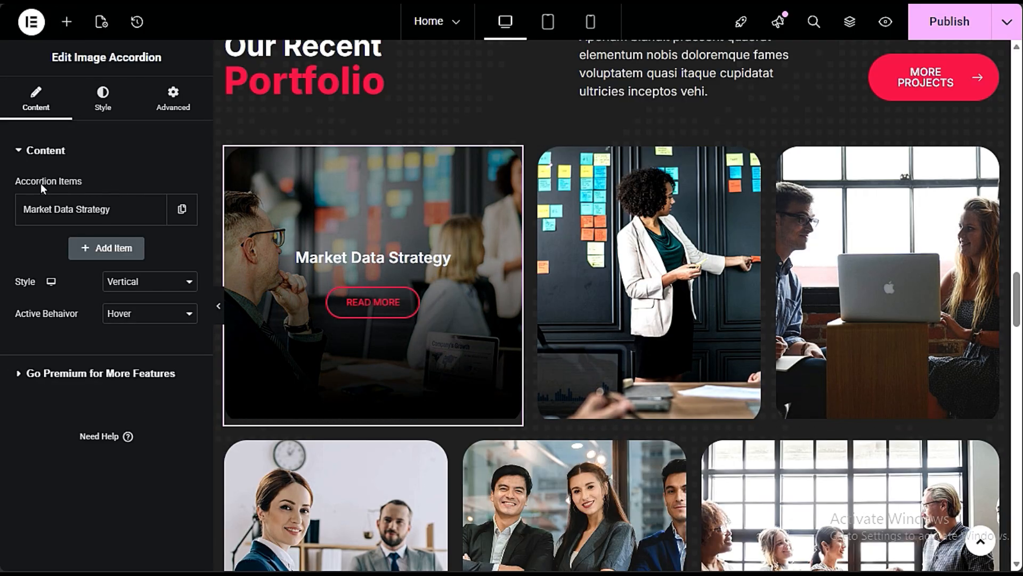
left_click(77, 213)
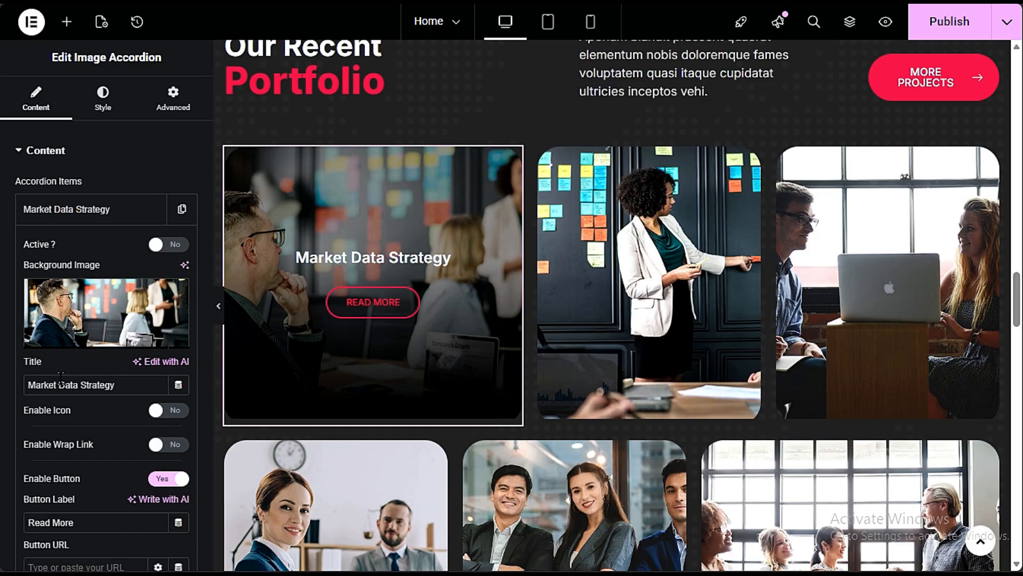
left_click_drag(141, 385, 9, 395)
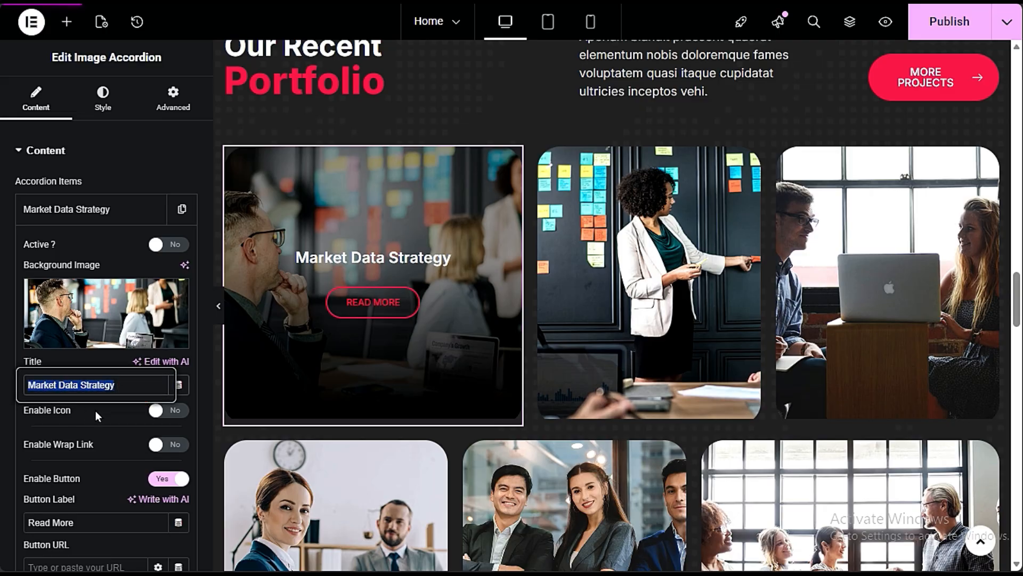
scroll(92, 443, "down", 3)
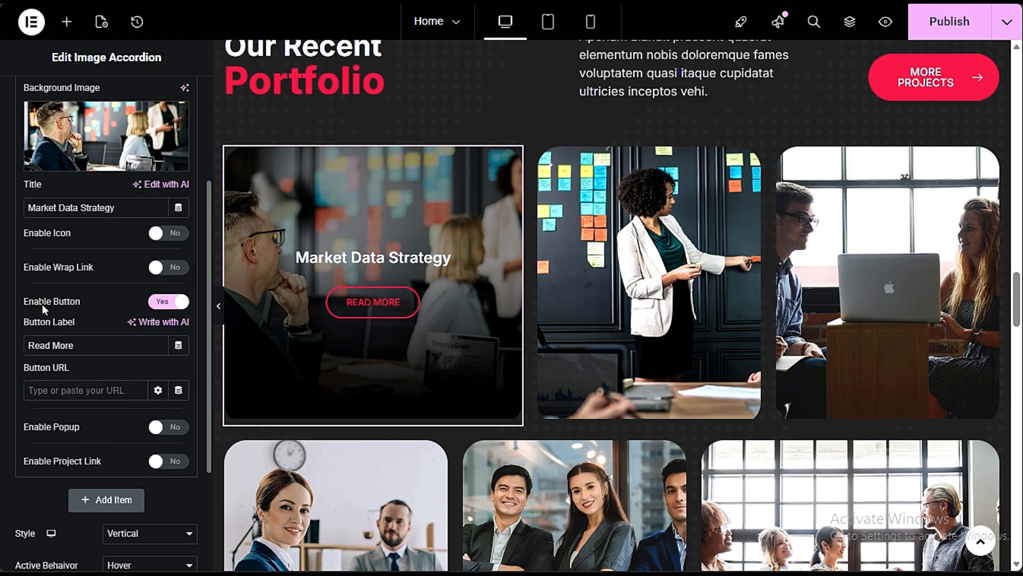
left_click(162, 304)
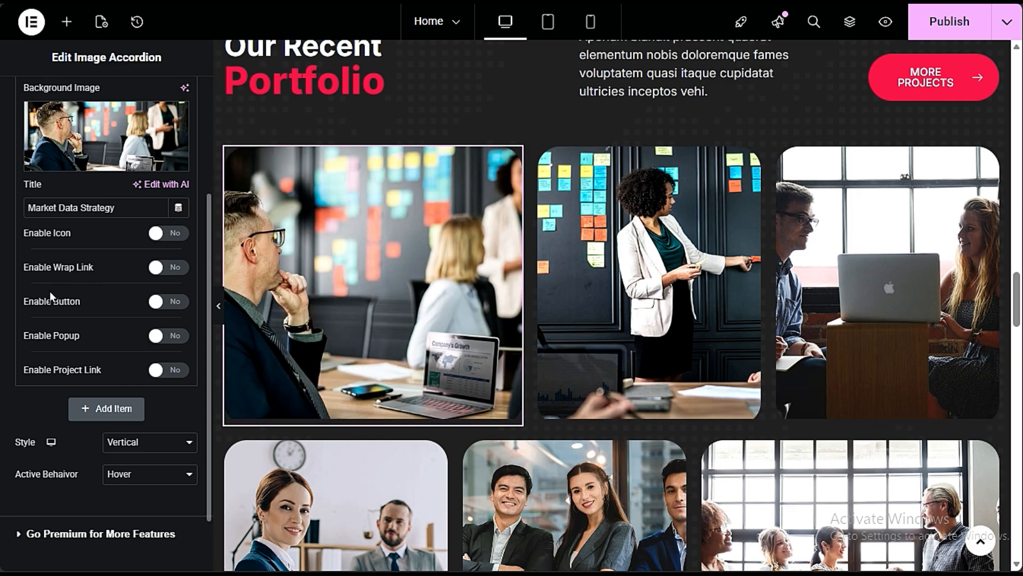
left_click(171, 336)
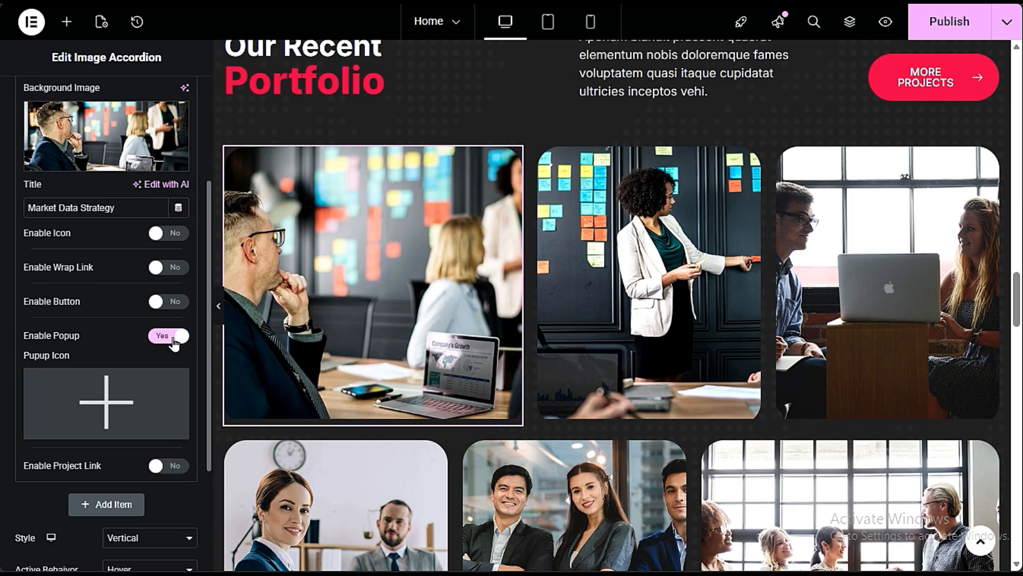
mouse_move(366, 279)
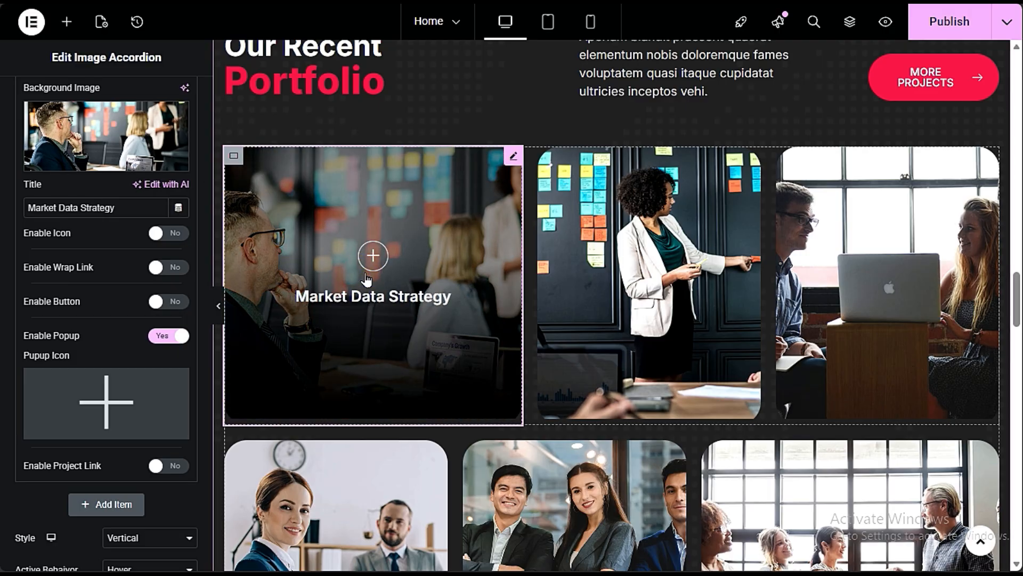
mouse_move(110, 432)
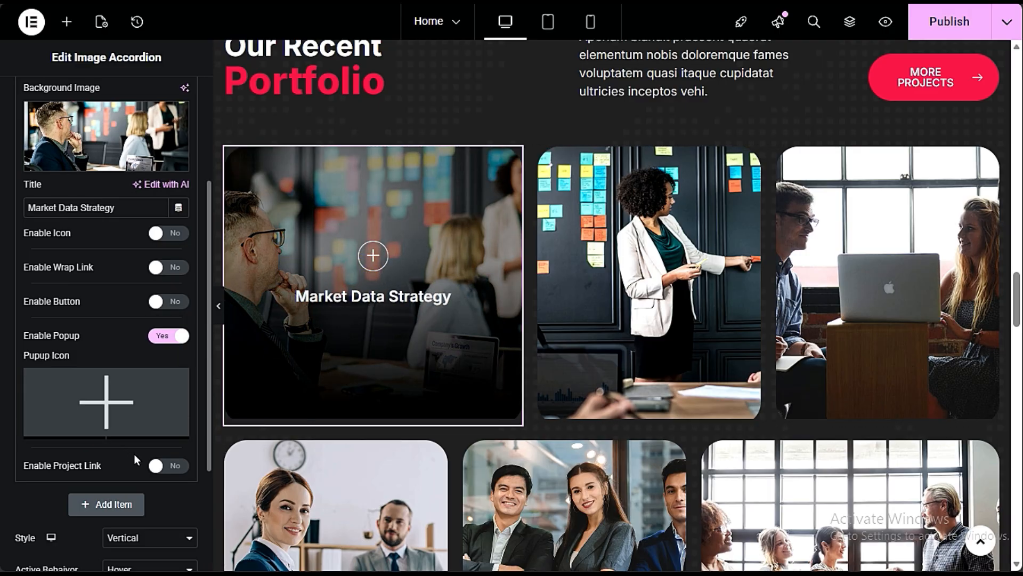
- Try the project link option on the Market Data Strategy item, preview it on the image, and disable it again
left_click(157, 465)
scroll(109, 465, "down", 3)
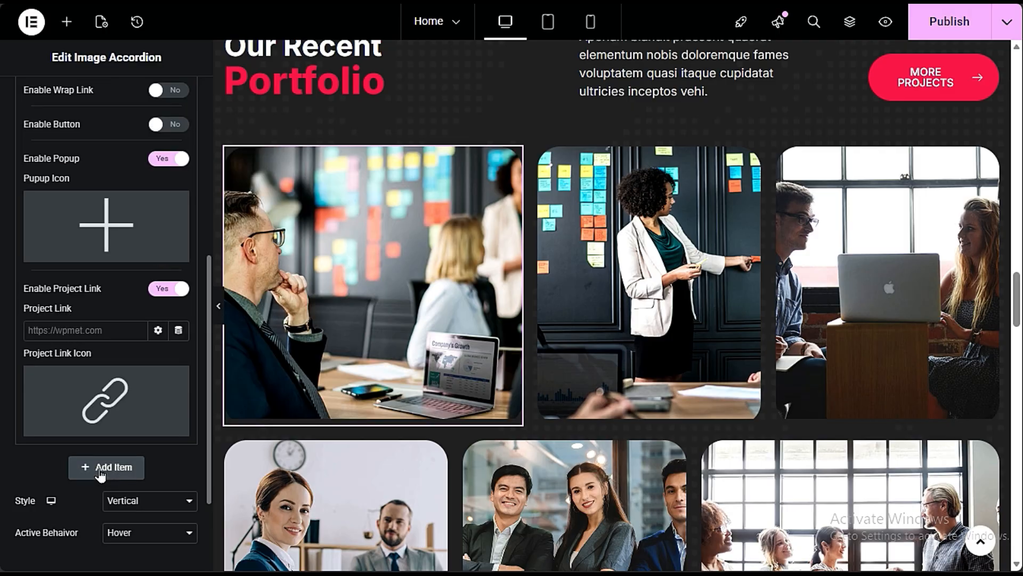
left_click(104, 330)
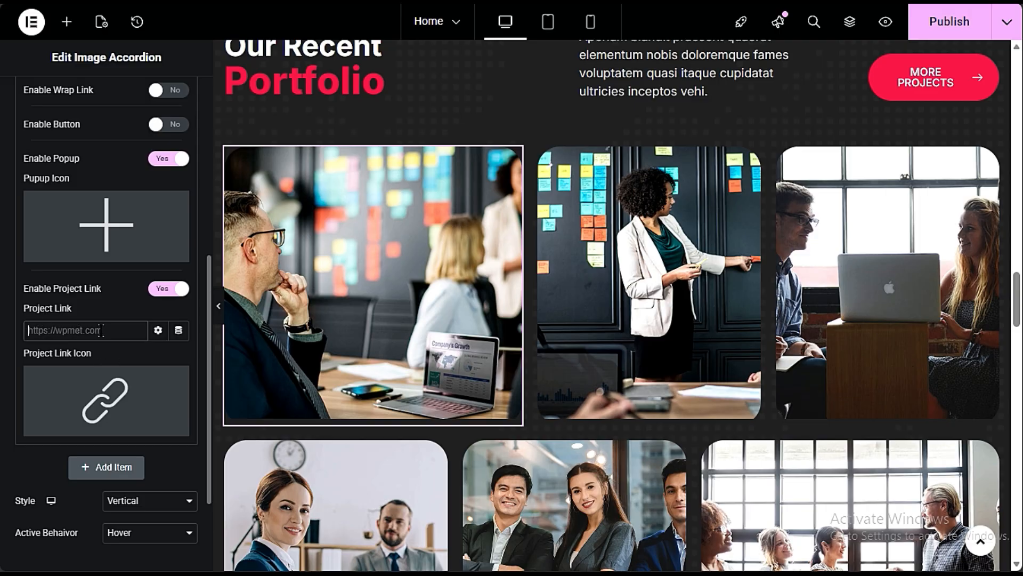
mouse_move(339, 321)
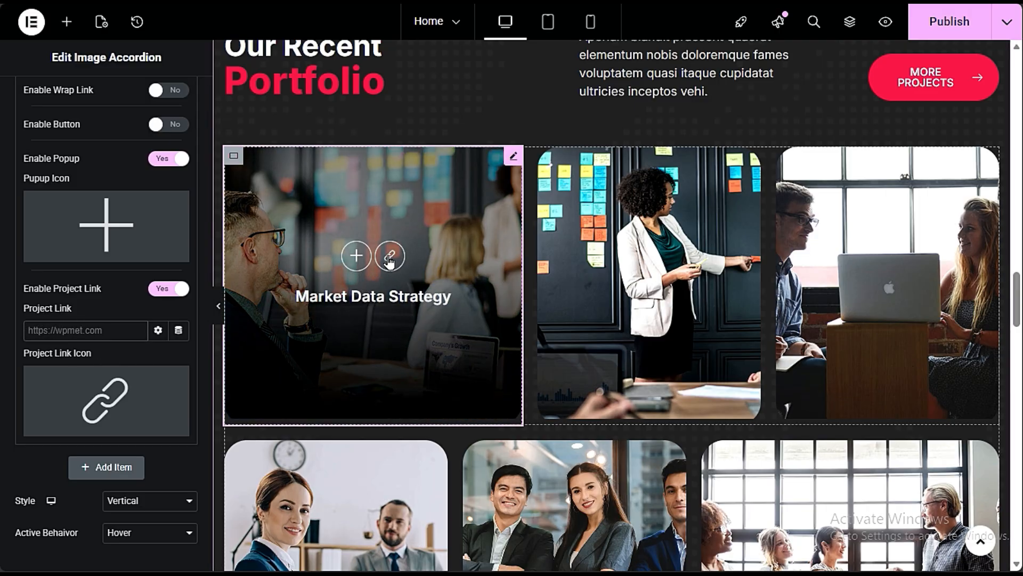
left_click(166, 289)
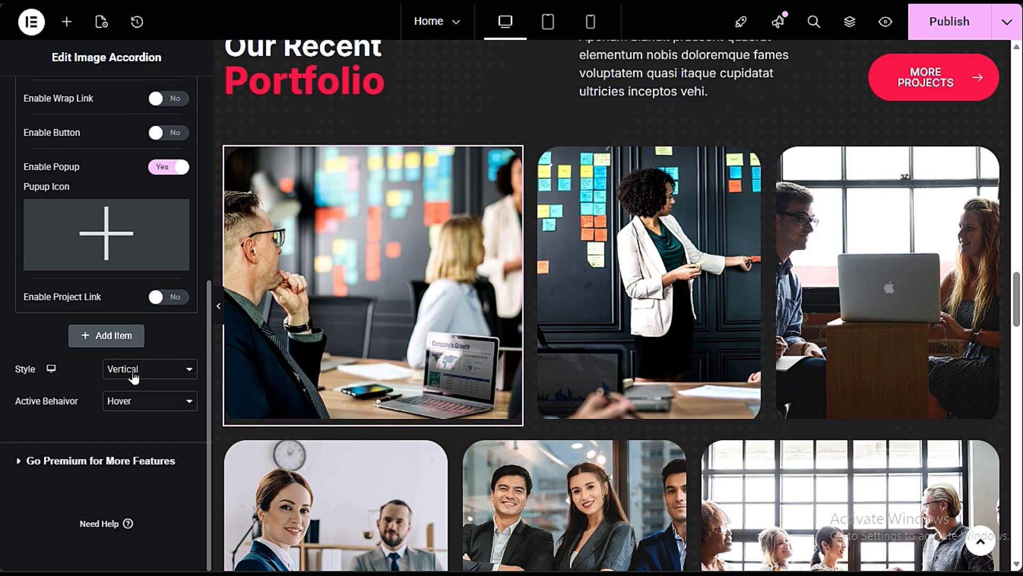
scroll(151, 356, "up", 3)
scroll(150, 314, "up", 3)
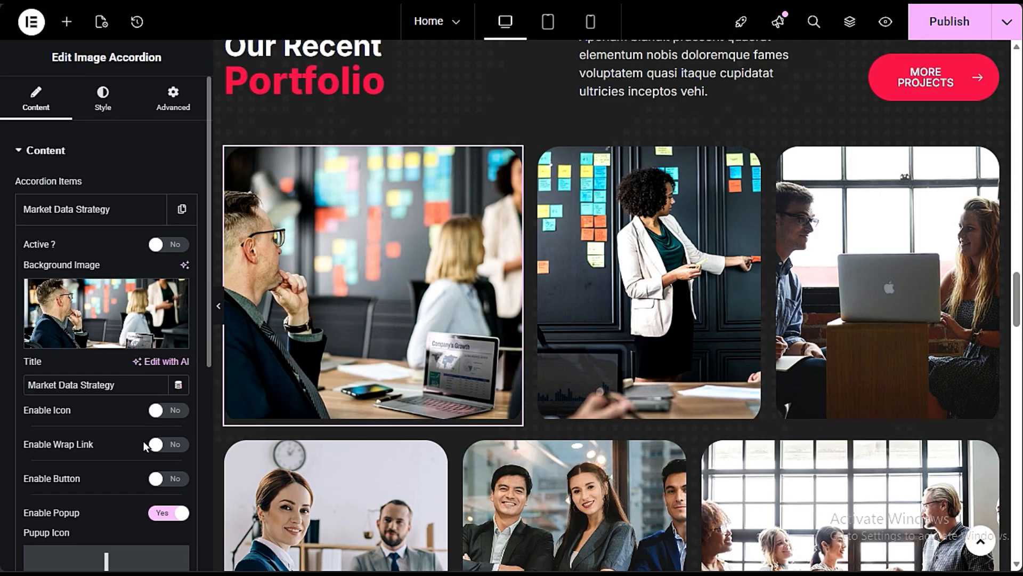
scroll(112, 309, "down", 3)
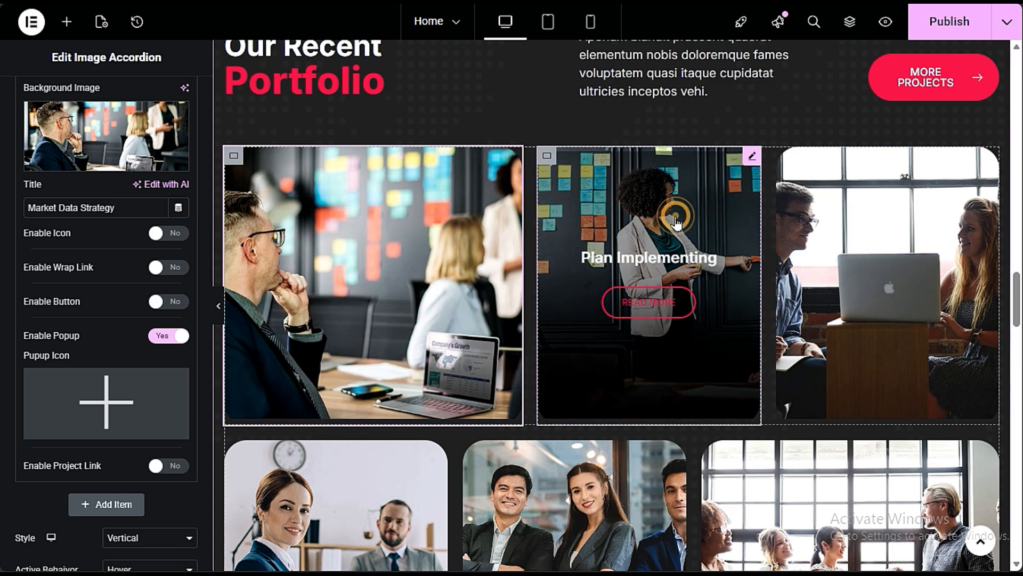
- Open the Plan Implementing item of the second portfolio image and review its title and button settings
left_click(669, 214)
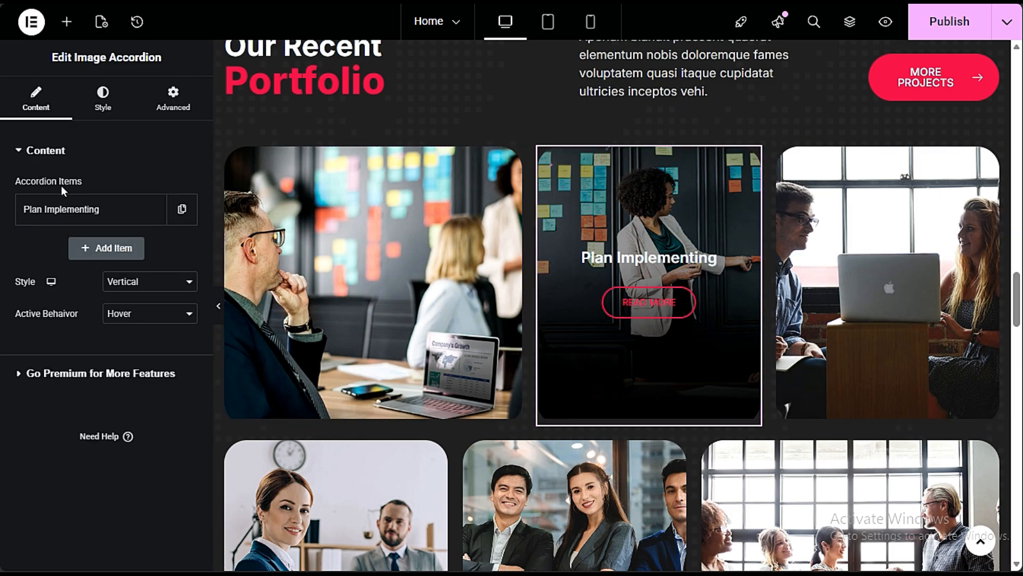
left_click(48, 212)
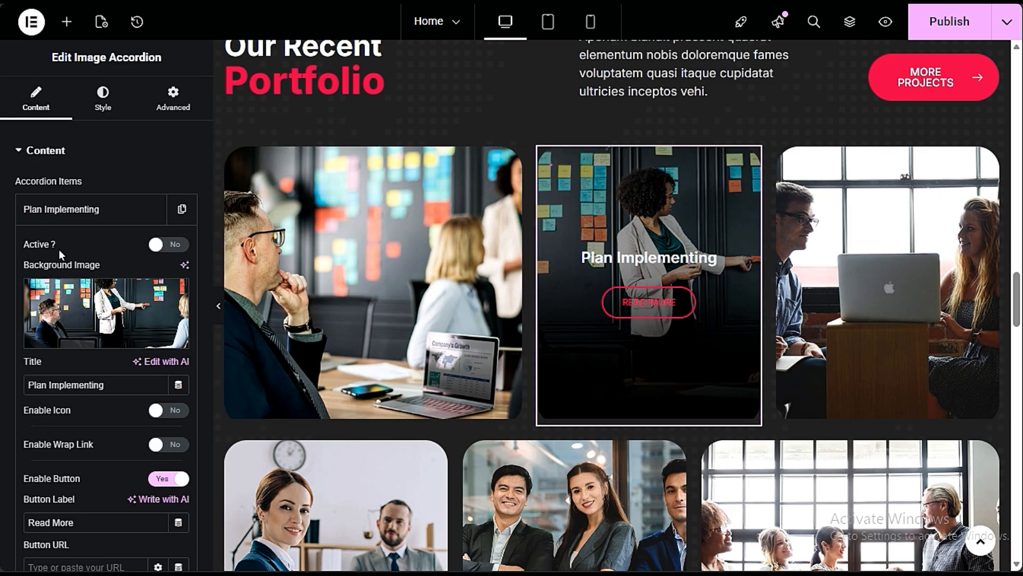
scroll(135, 437, "down", 3)
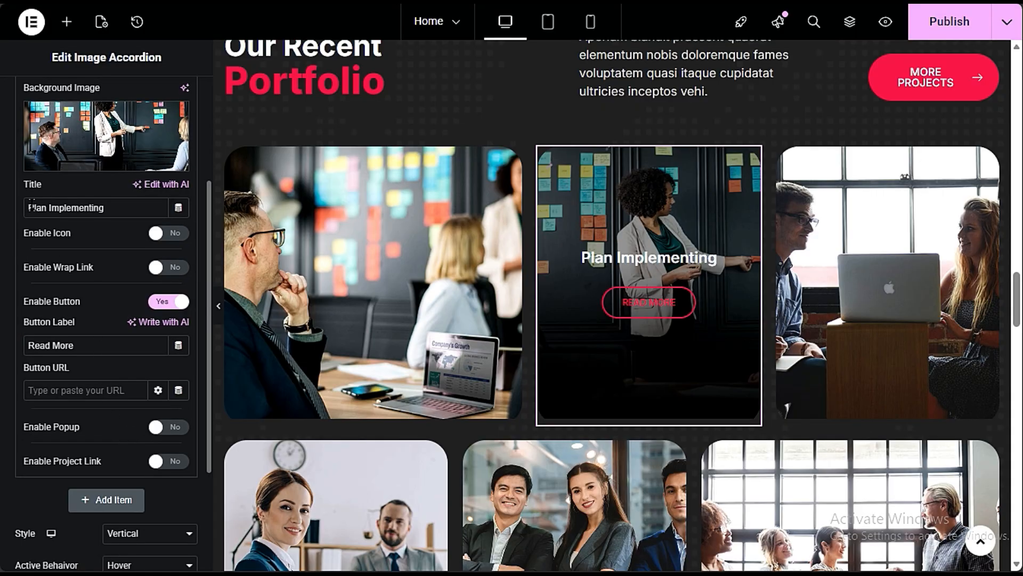
left_click_drag(125, 207, 23, 213)
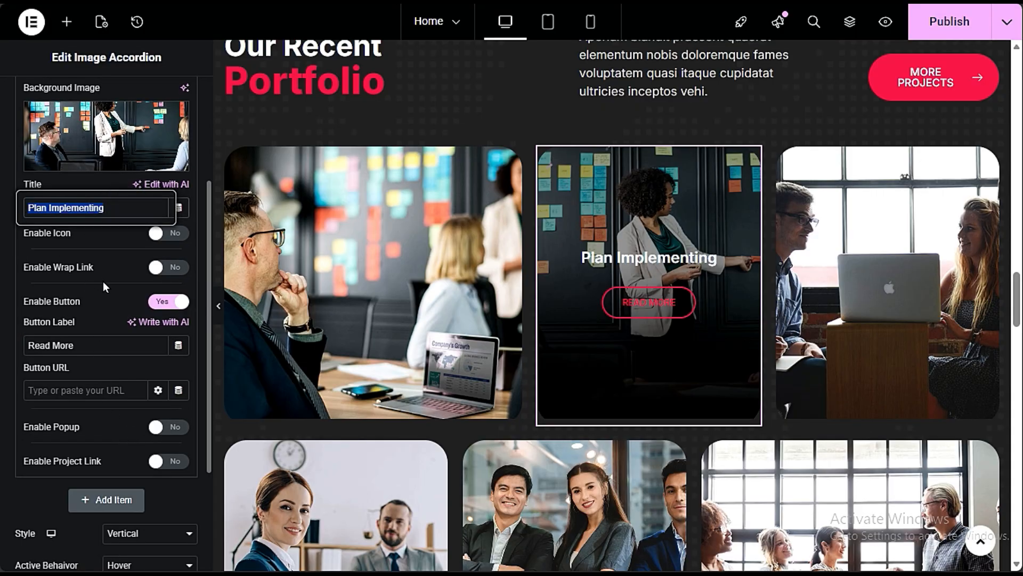
- Try the title icon and wrap link options on the Plan Implementing item, switching each back off
left_click(161, 235)
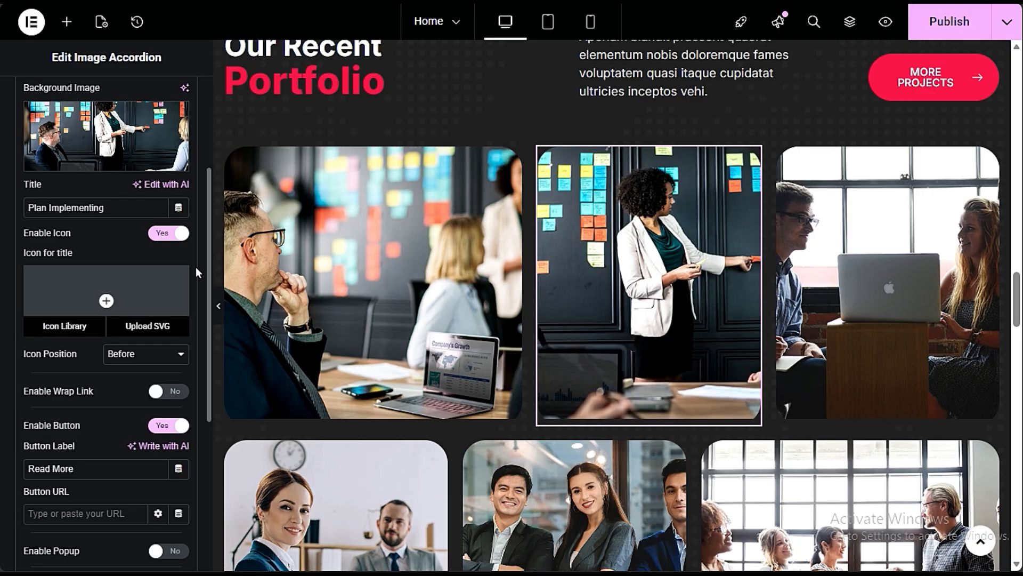
left_click(163, 237)
left_click(160, 267)
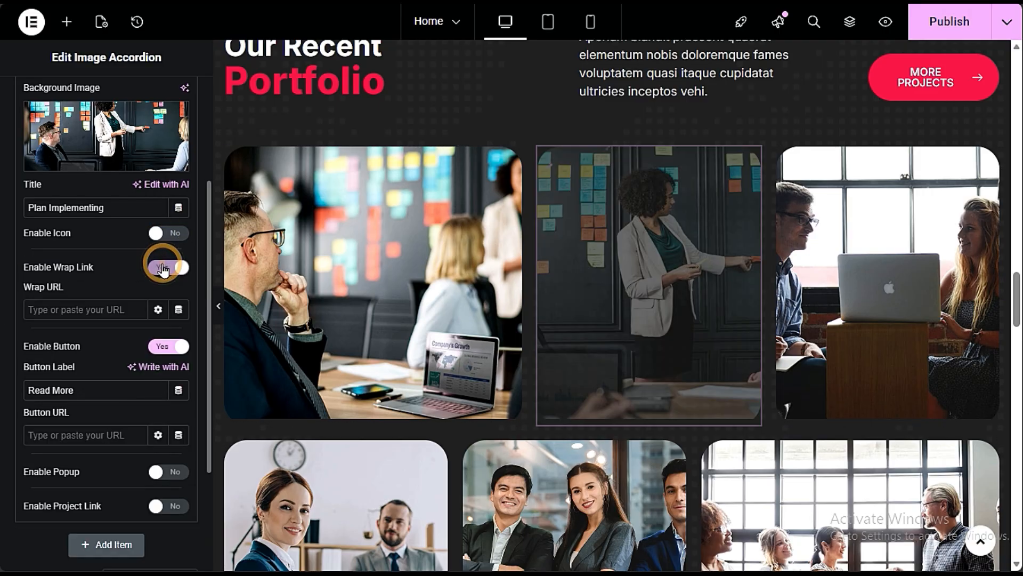
left_click(166, 268)
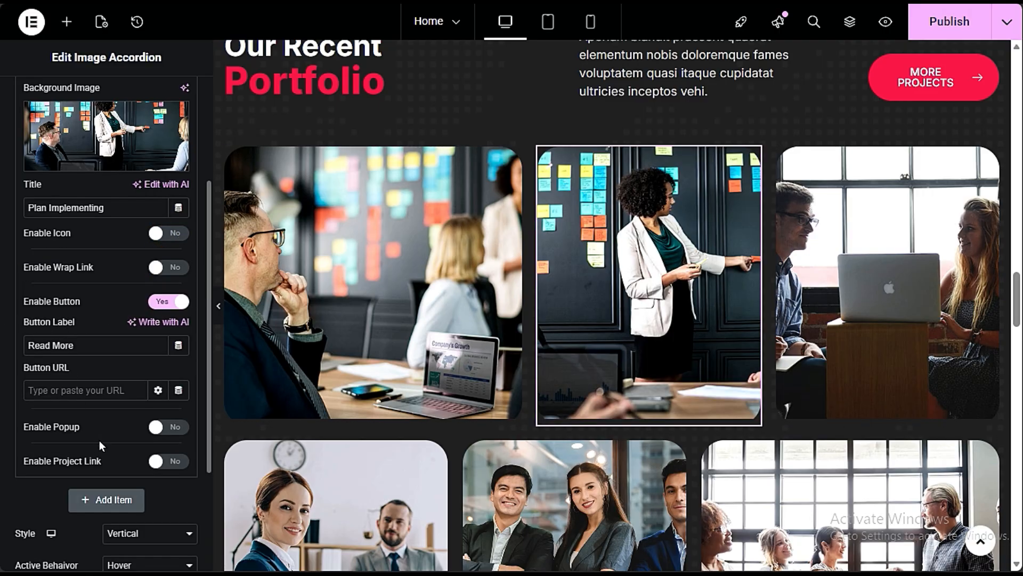
- Try the Horizontal style on the Plan Implementing image accordion and settle on the Default style
scroll(101, 448, "down", 3)
left_click(138, 368)
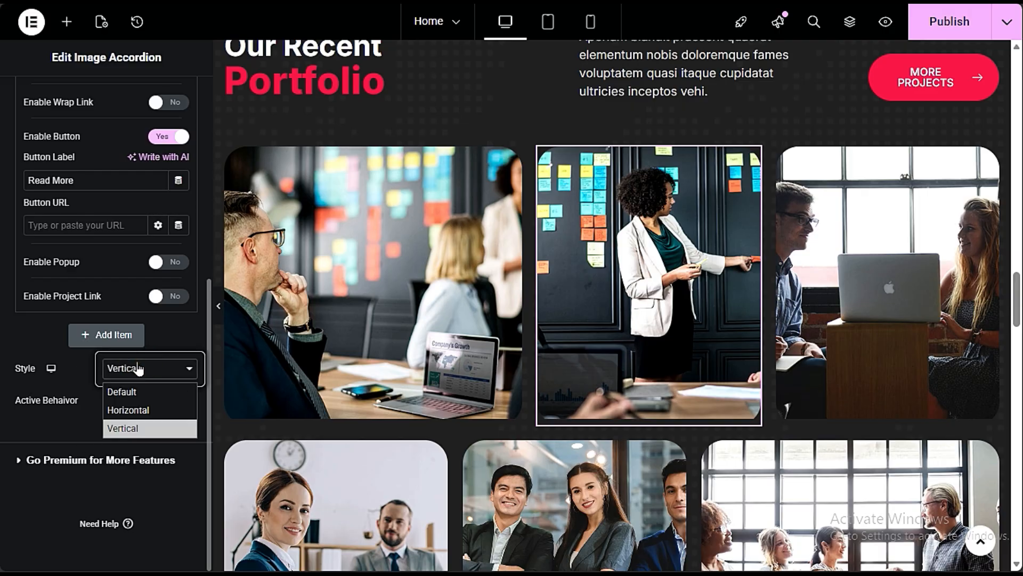
left_click(155, 409)
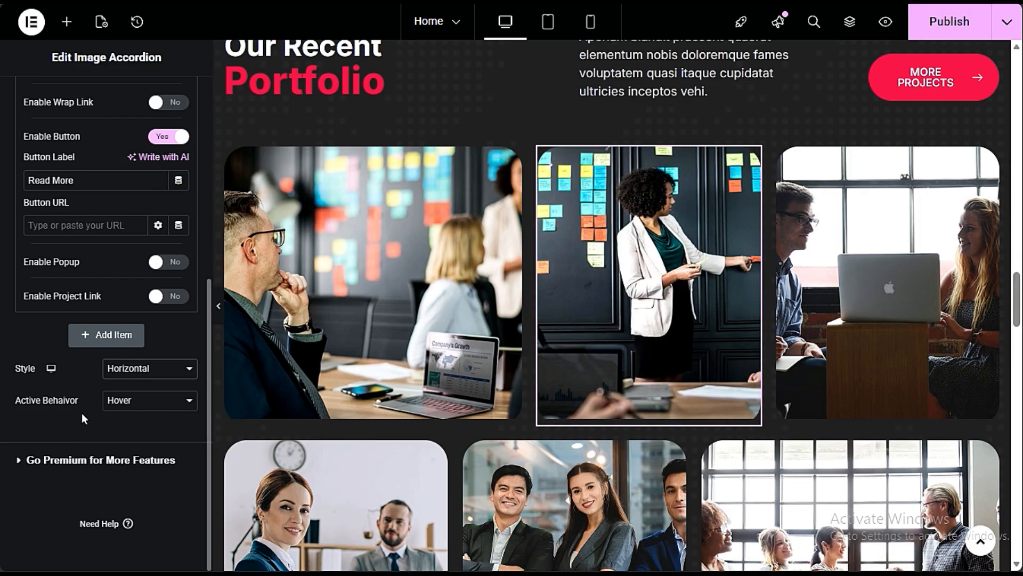
left_click(163, 373)
left_click(163, 391)
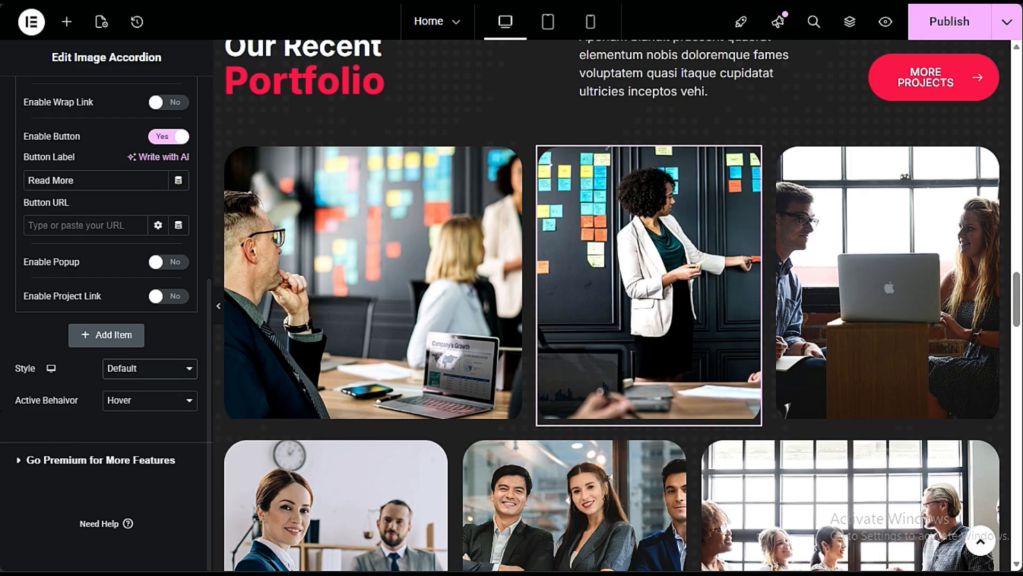
- Try Click as the Plan Implementing accordion's active behavior and set it back to Hover
left_click(131, 404)
left_click(157, 424)
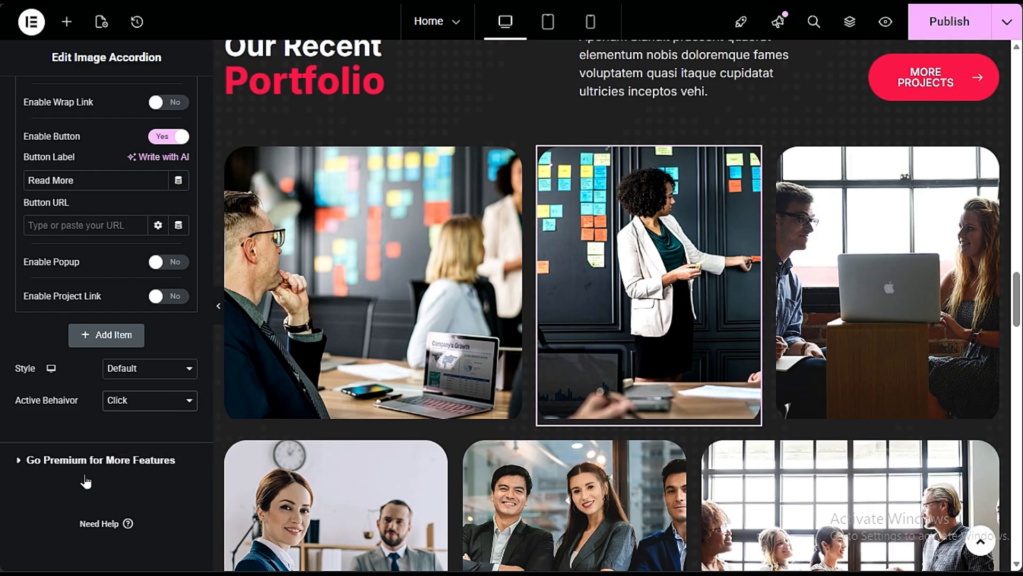
left_click(125, 404)
left_click(134, 444)
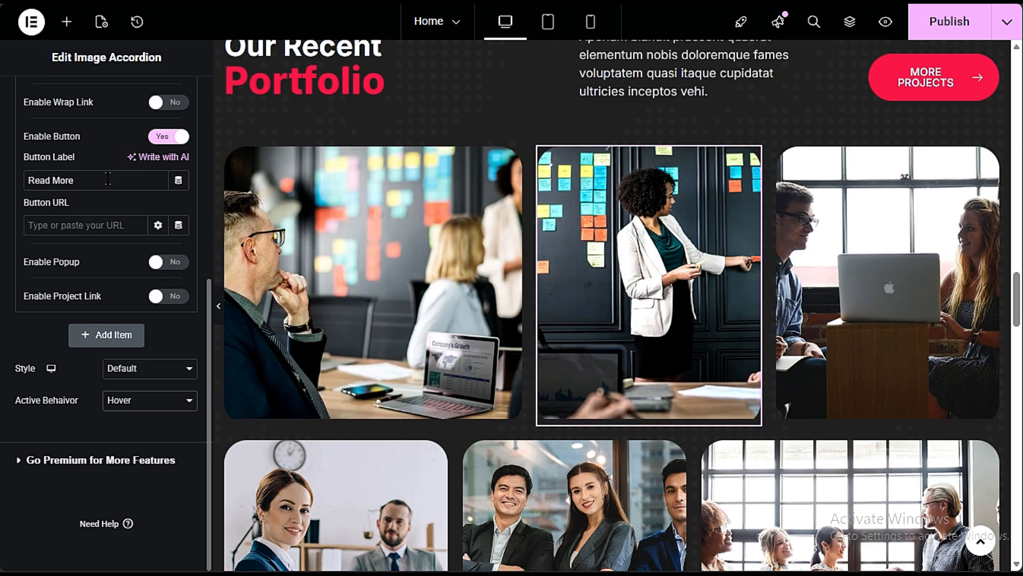
- Re-enable the Read More button on the Market Data Strategy item, check its Button URL field and preview the image overlay
left_click(329, 271)
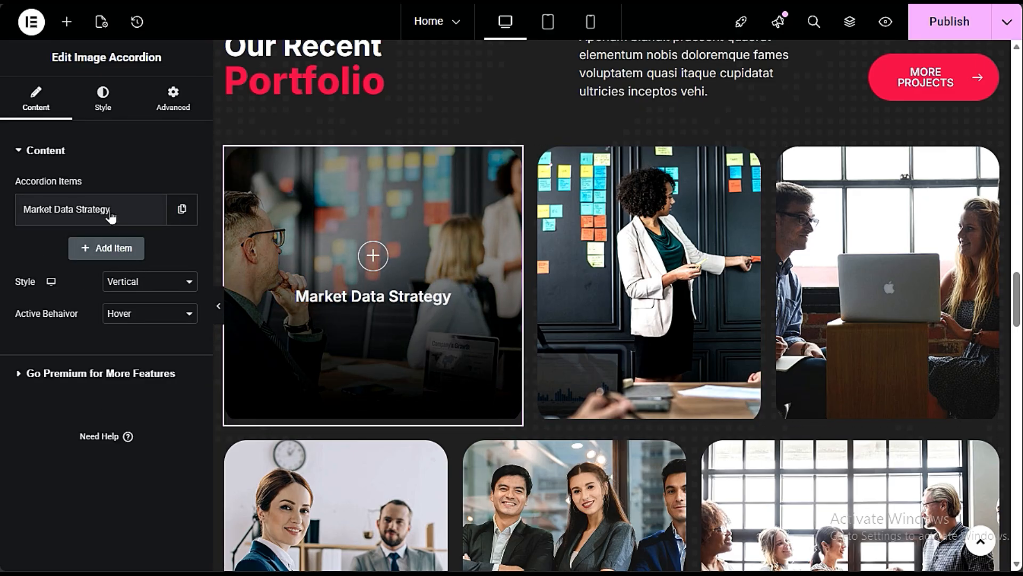
left_click(111, 211)
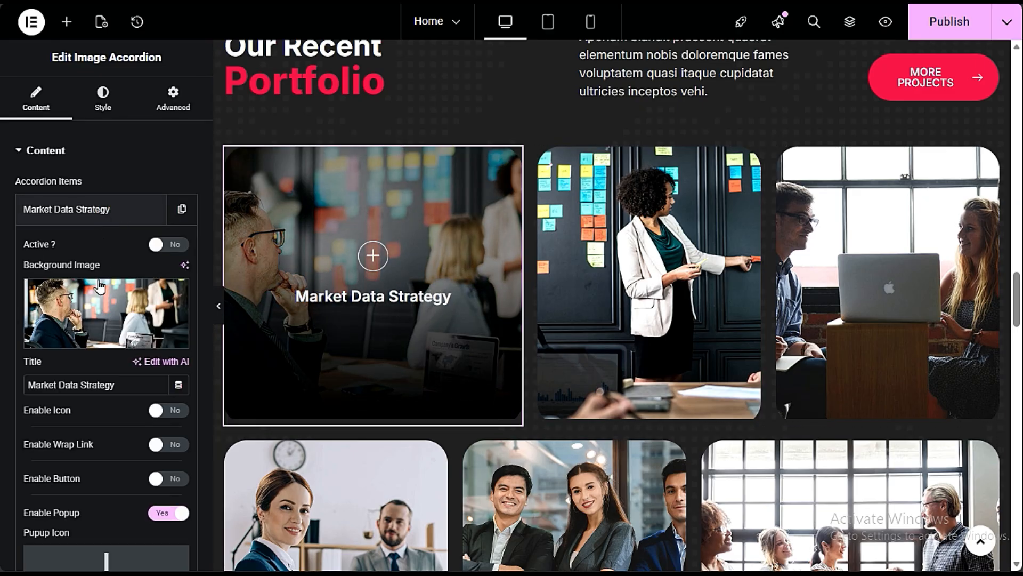
left_click(156, 479)
scroll(115, 478, "down", 3)
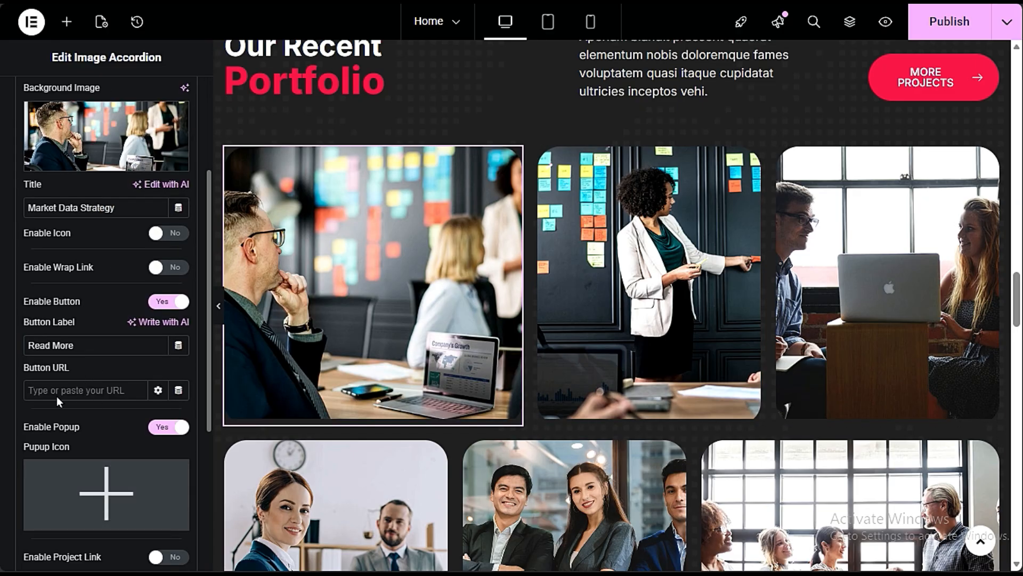
left_click(83, 389)
mouse_move(323, 223)
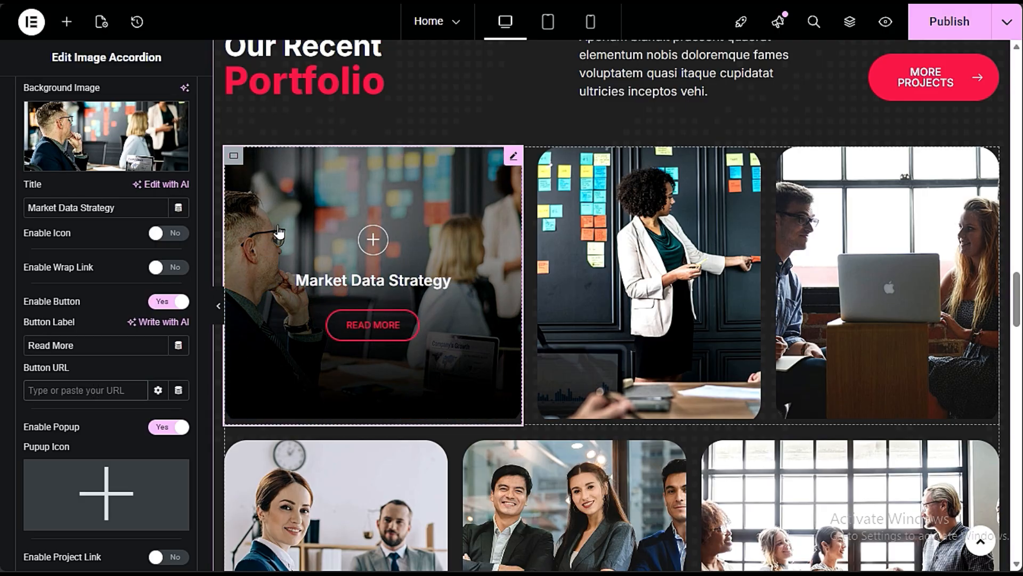
- Close the Website Design Services draft editor, leaving its unsaved changes behind
mouse_move(788, 488)
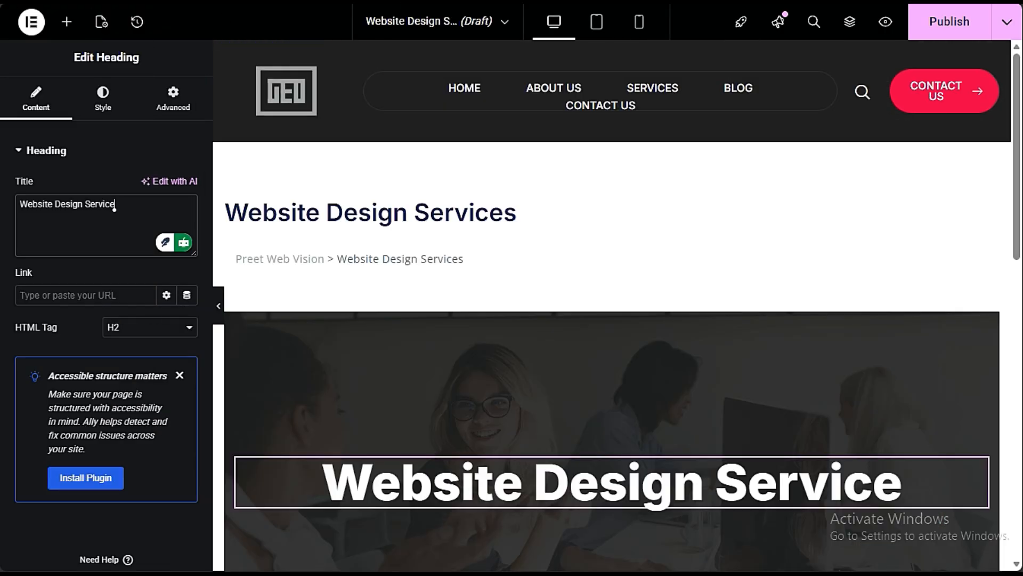
key("ctrl+w")
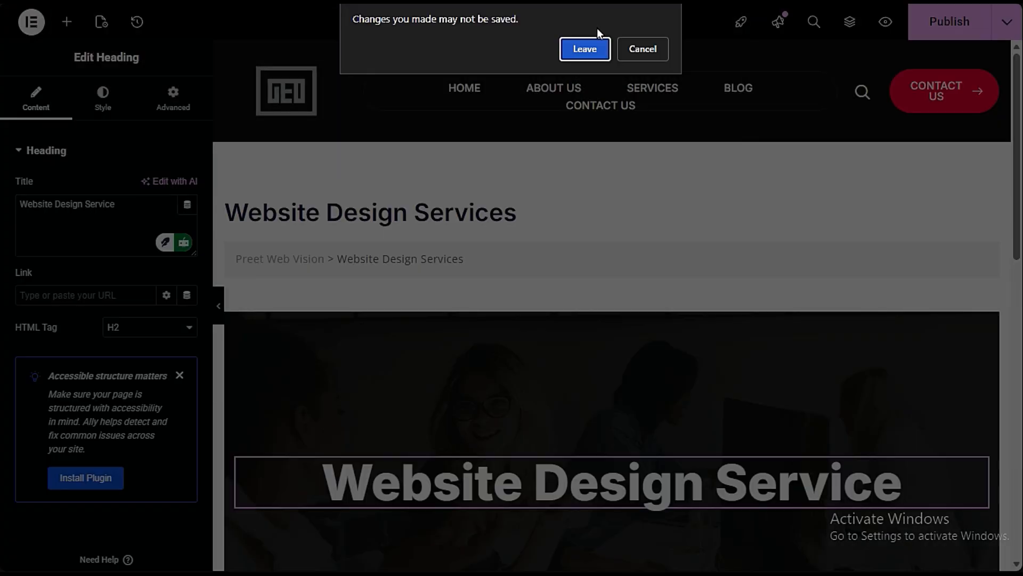
left_click(594, 49)
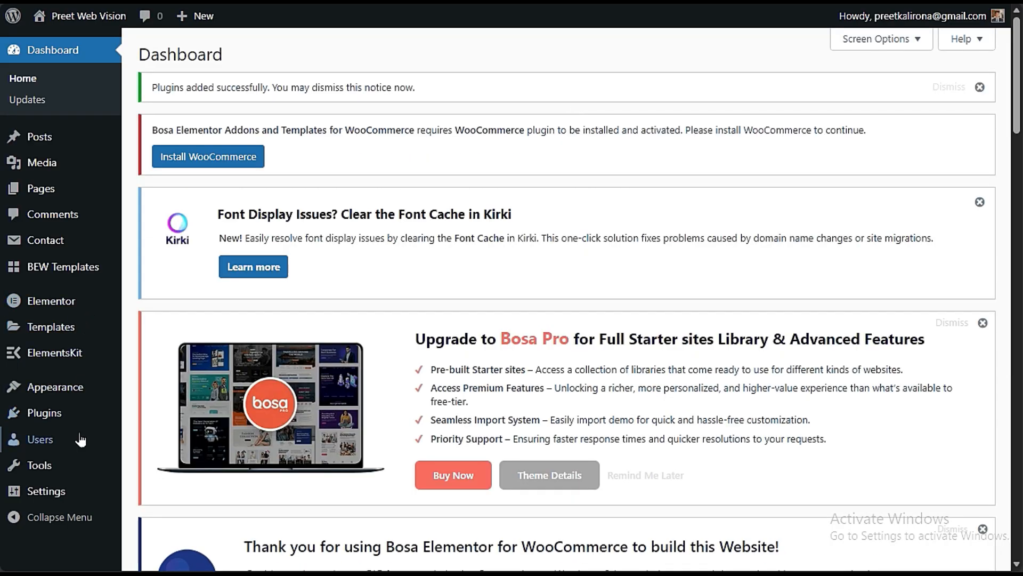
- Open the Media Library, show the file upload area and look over the existing media items
mouse_move(80, 164)
left_click(143, 169)
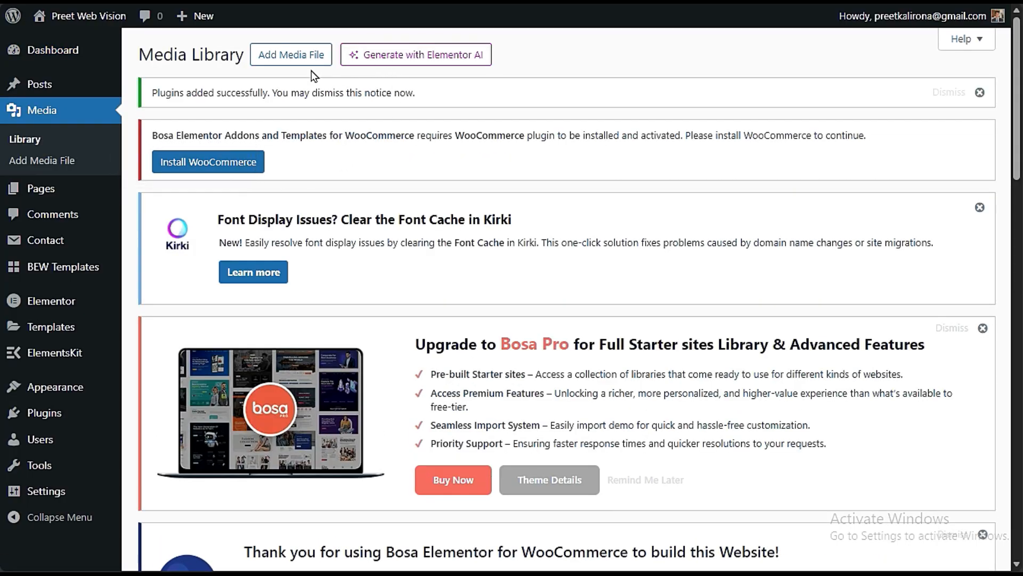
left_click(308, 56)
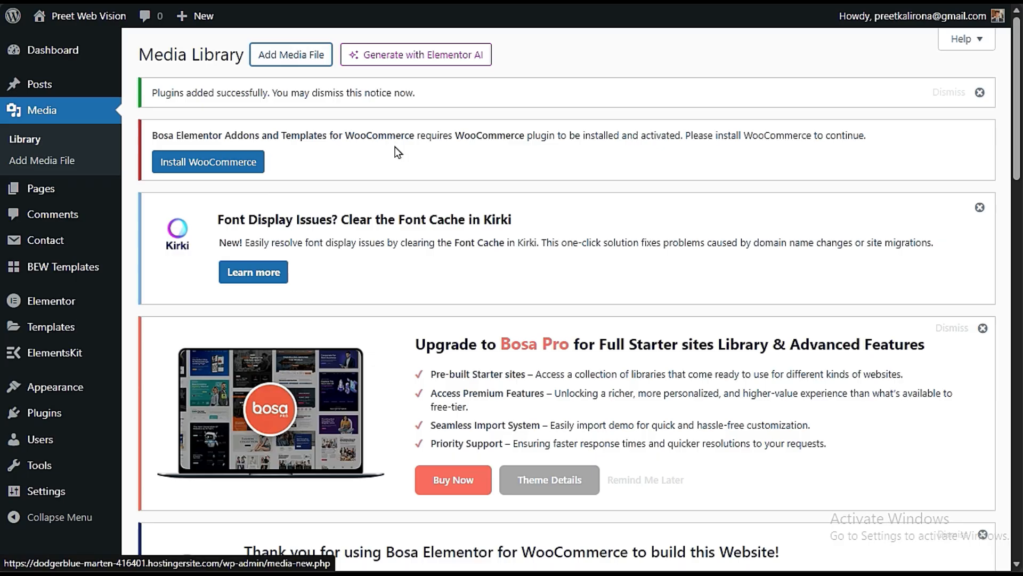
scroll(430, 215, "down", 13)
scroll(430, 216, "down", 3)
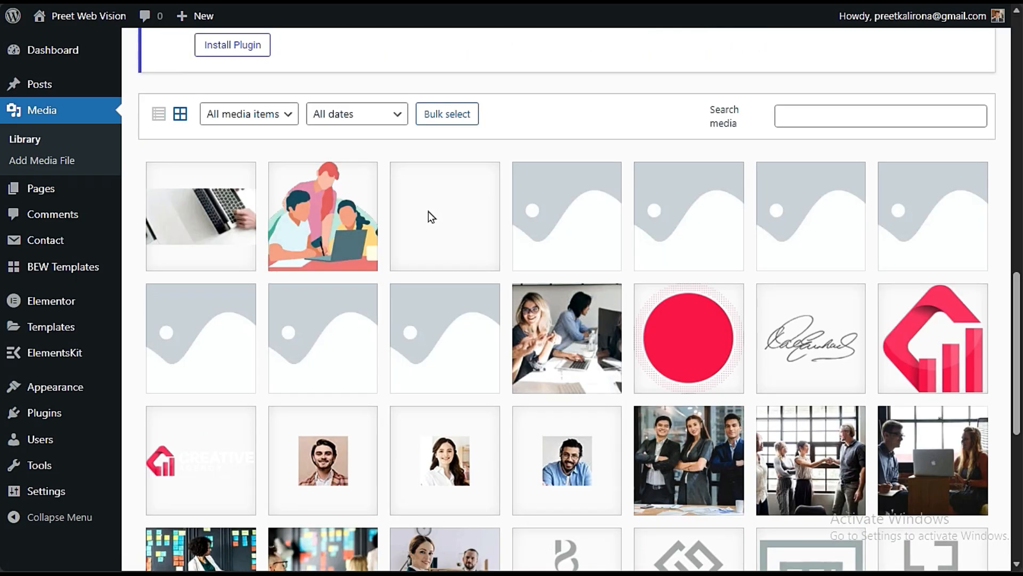
scroll(429, 217, "up", 15)
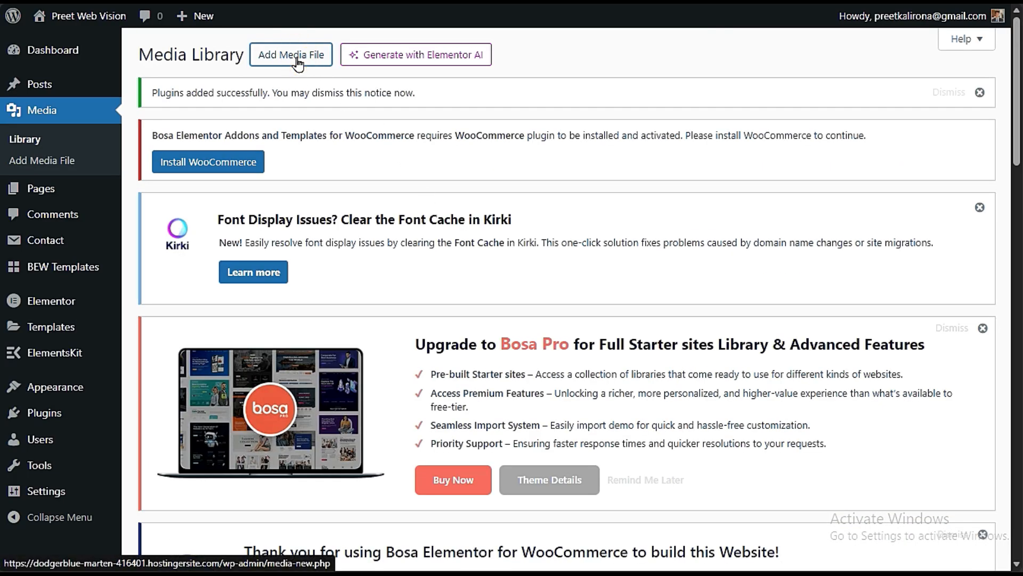
scroll(428, 236, "down", 12)
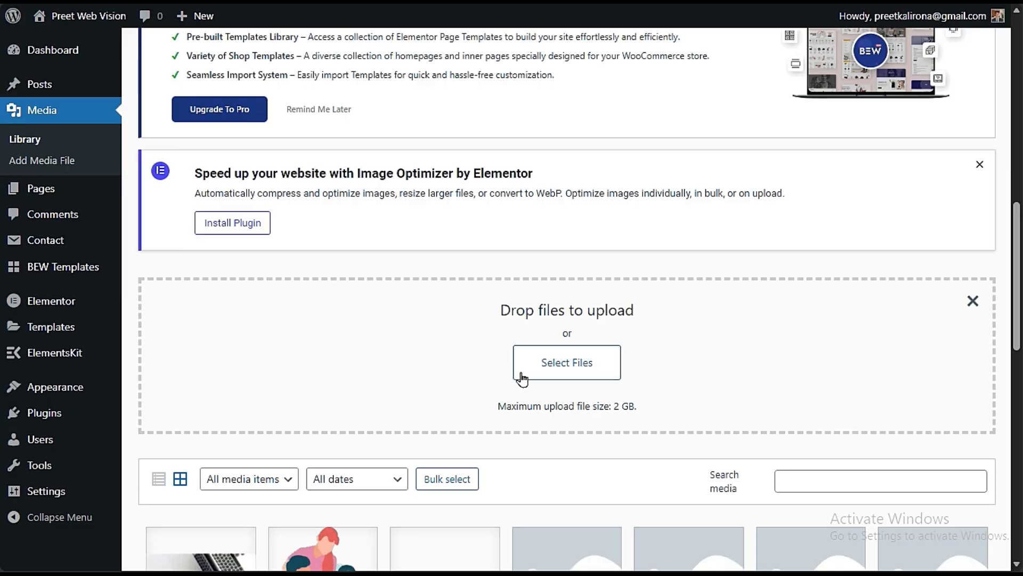
scroll(569, 375, "down", 3)
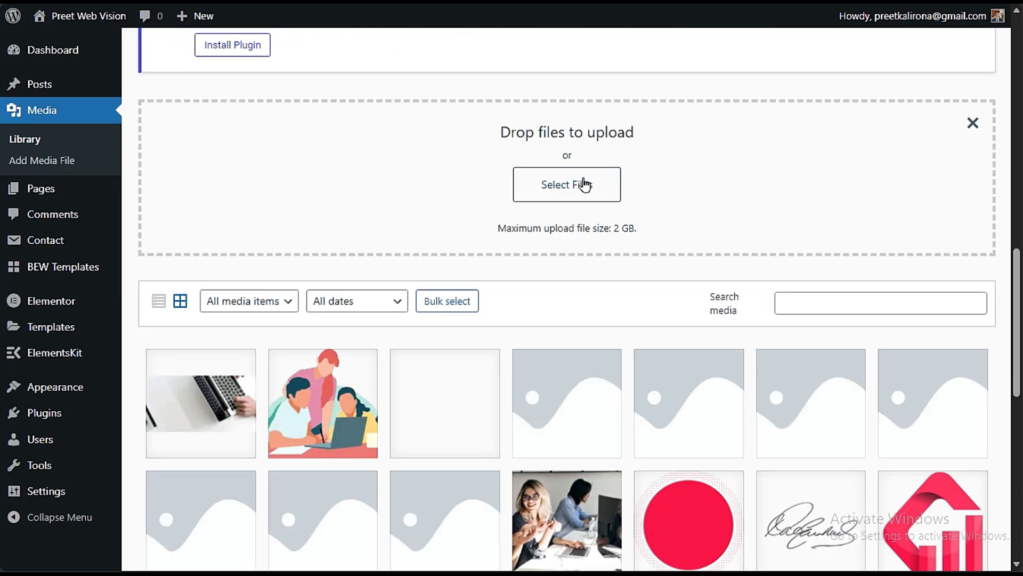
scroll(616, 176, "down", 3)
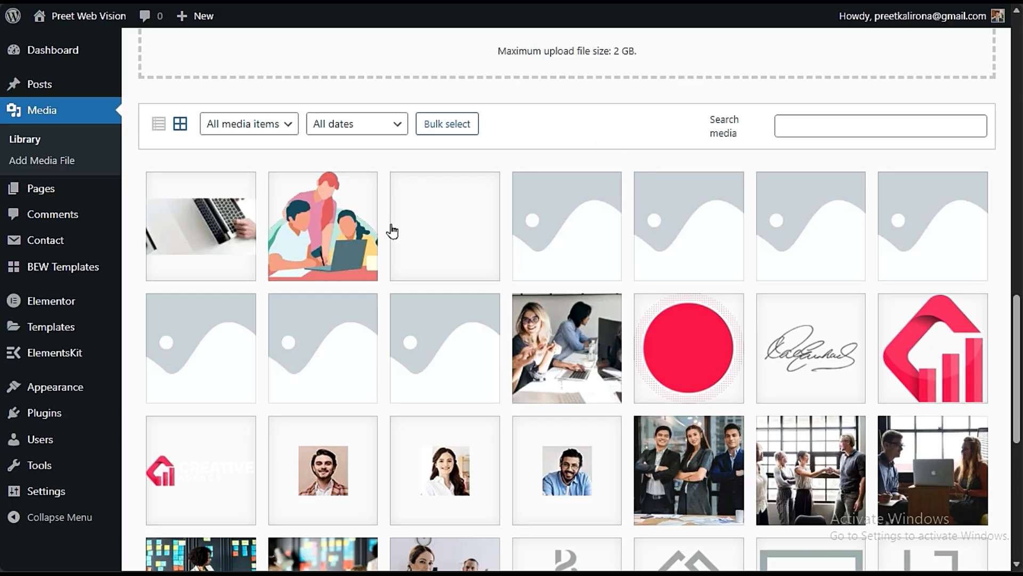
- Open the attachment details of art-1.png in the Media Library and copy its file URL
left_click(318, 217)
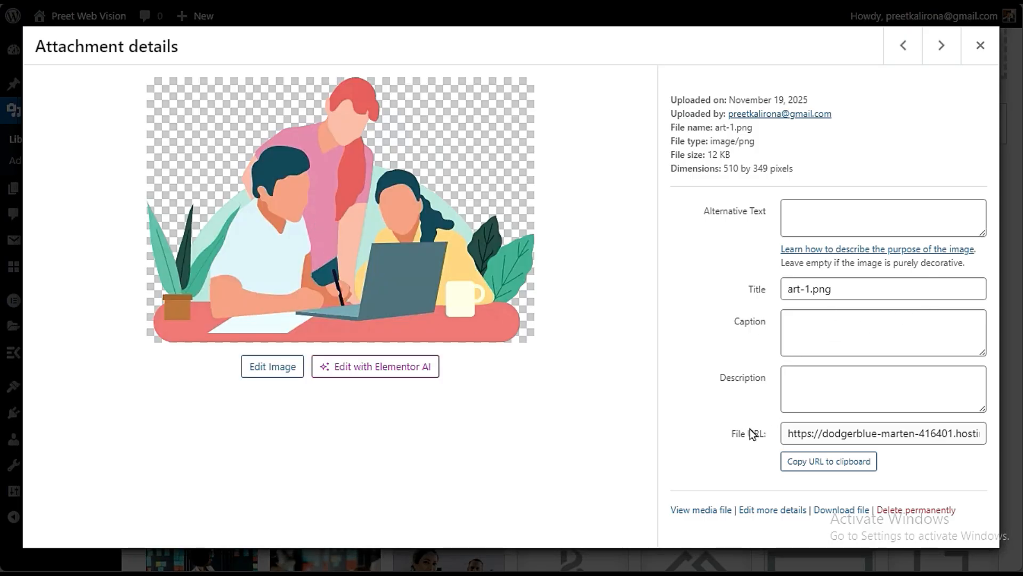
left_click(794, 435)
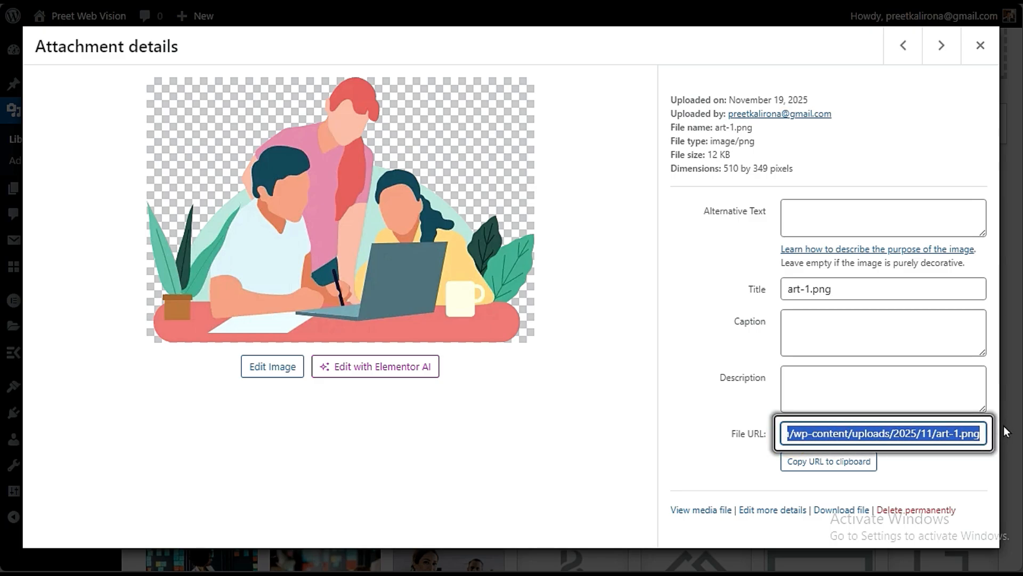
left_click(955, 436)
key("ctrl+a")
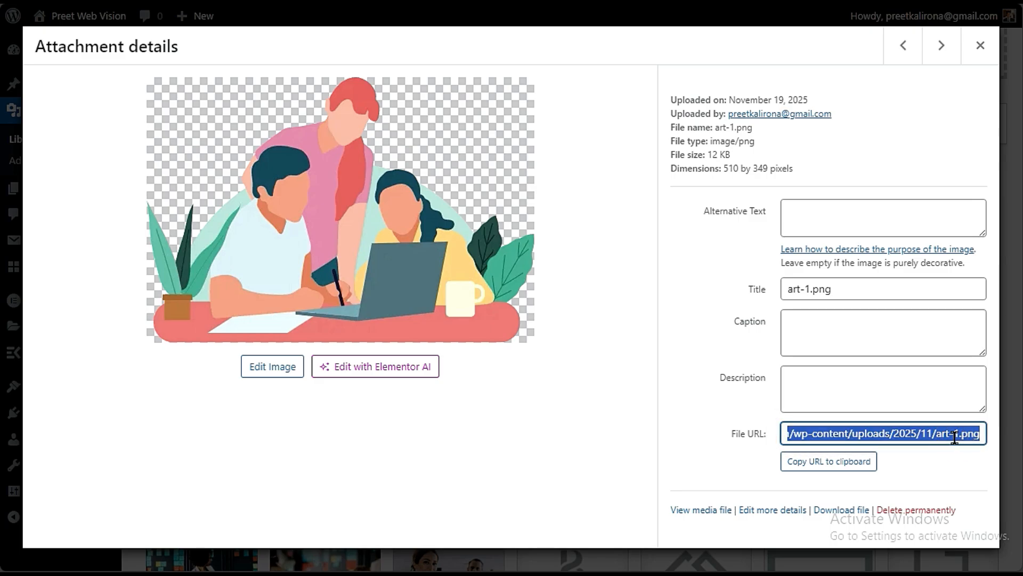
- In the Home page editor, try the copied art-1.png URL as the Market Data Strategy item's Button URL and clear the field again
mouse_move(2, 75)
left_click(53, 75)
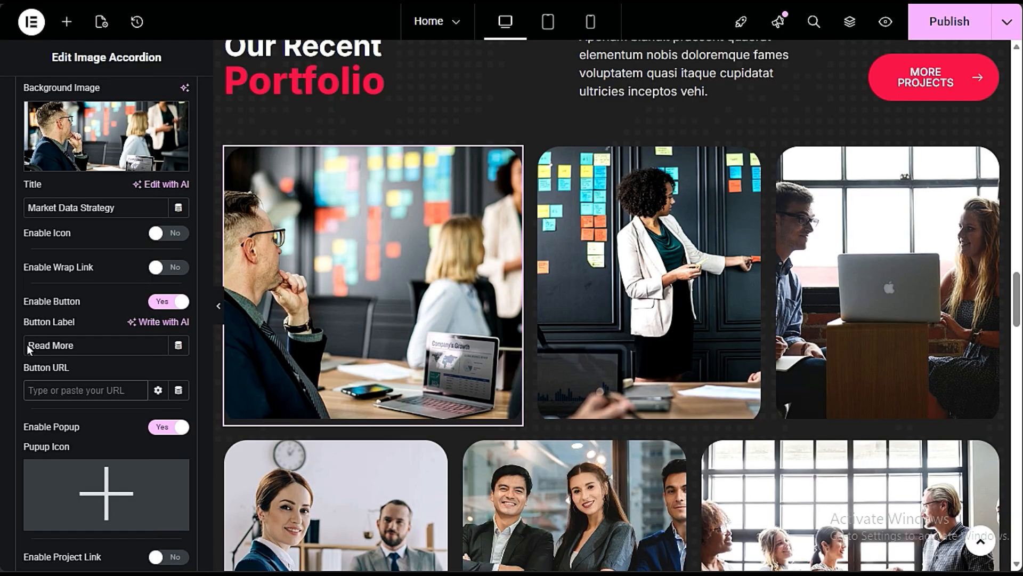
mouse_move(421, 274)
left_click(87, 389)
key("ctrl+v")
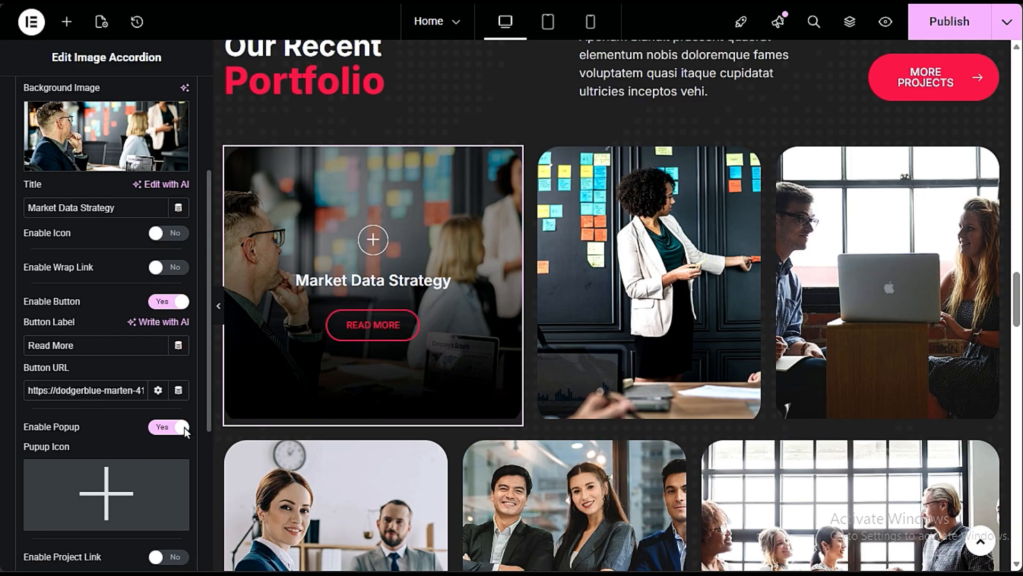
triple_click(101, 389)
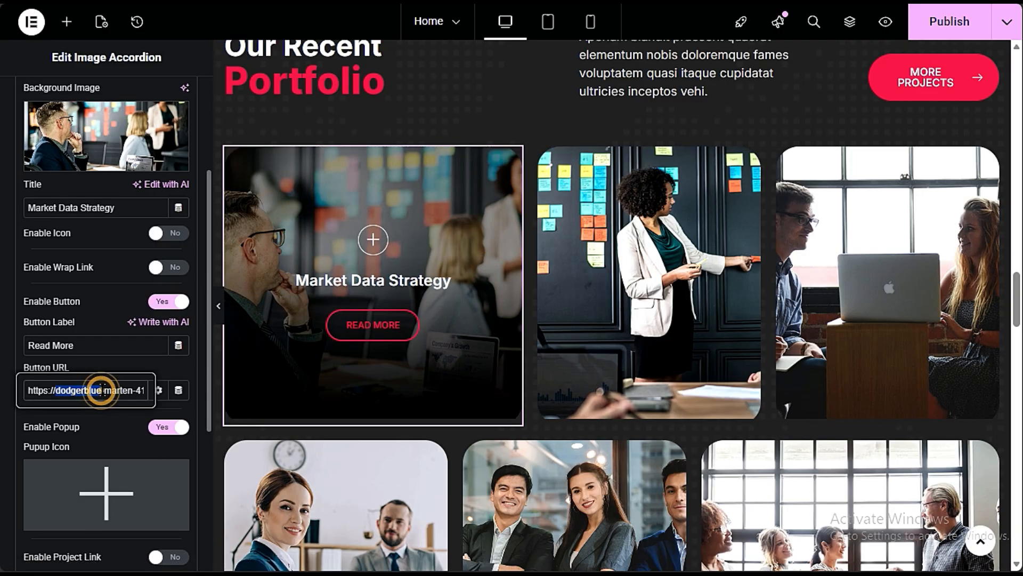
key("BackSpace")
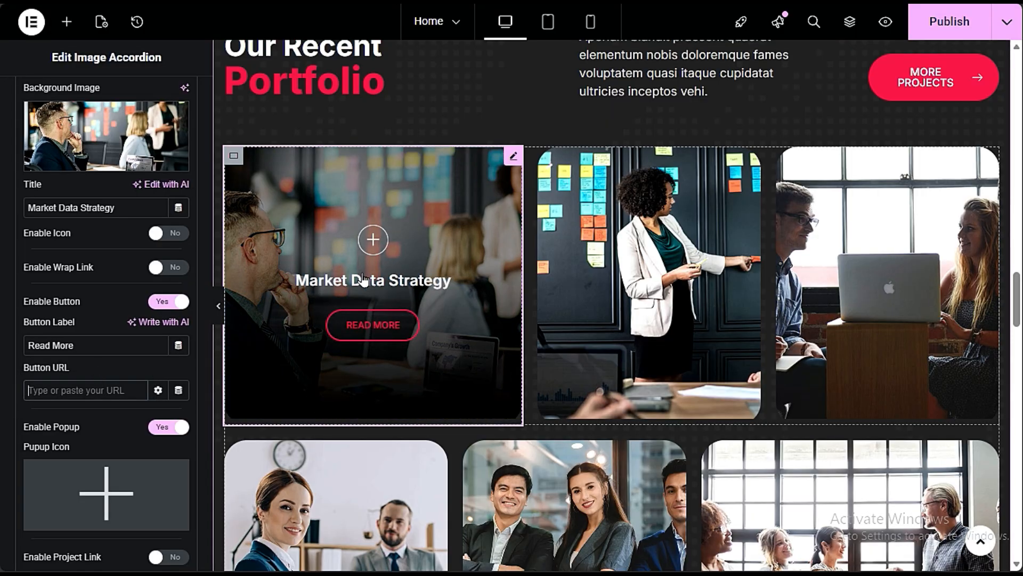
- Replace the Market Data Strategy item's background image with art-1.png from the media library
scroll(139, 366, "up", 3)
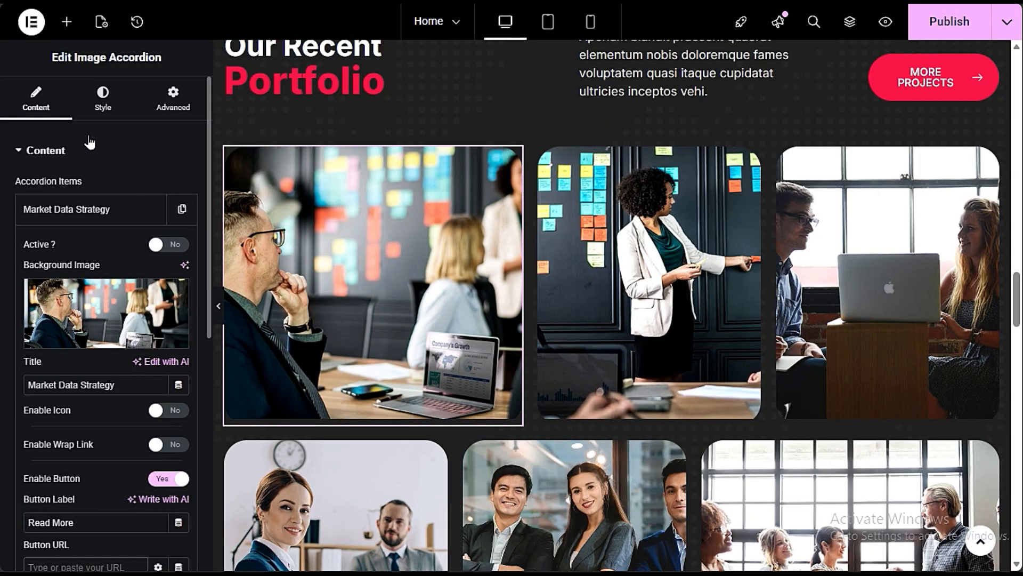
left_click(89, 341)
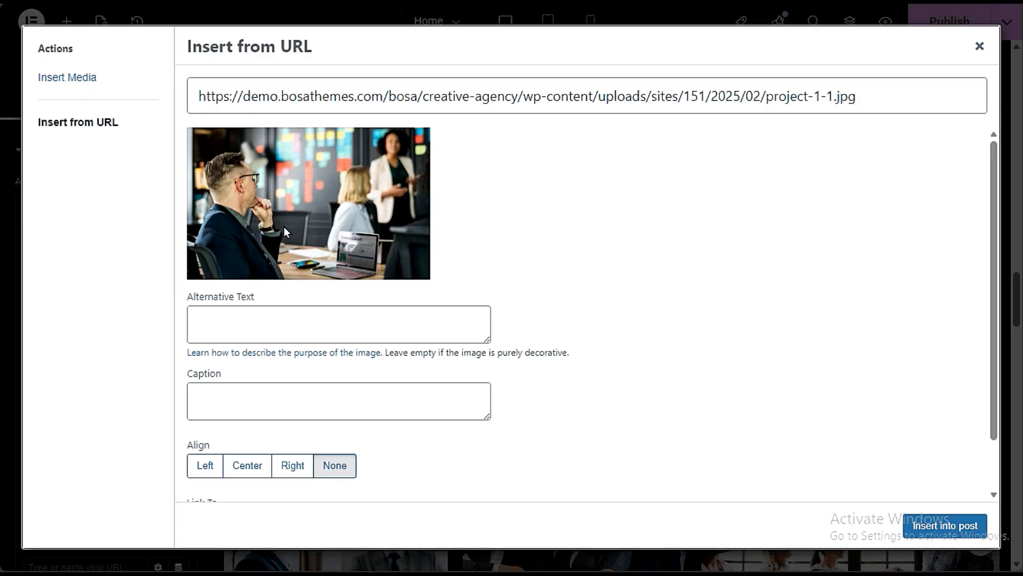
left_click(96, 82)
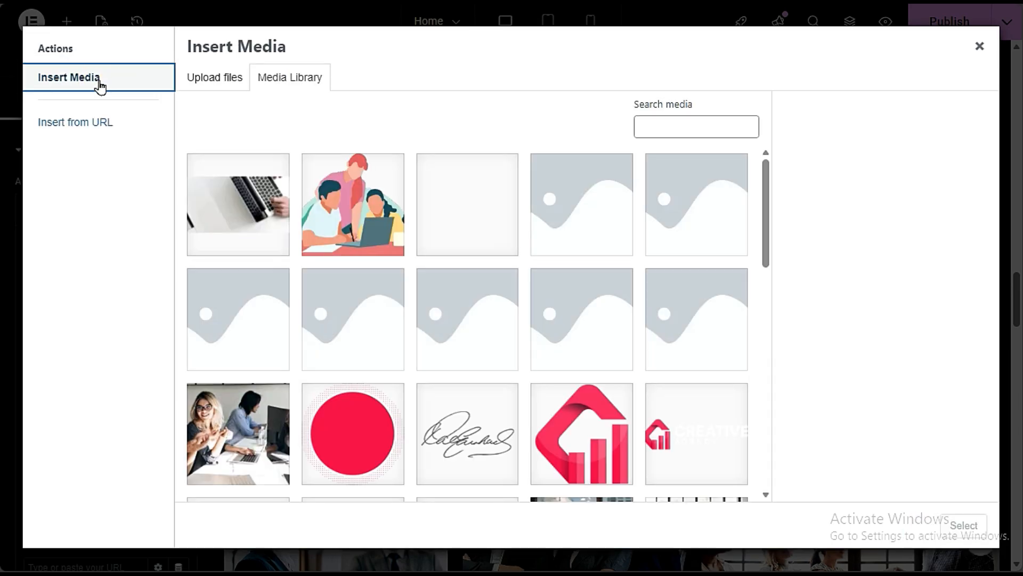
left_click(378, 254)
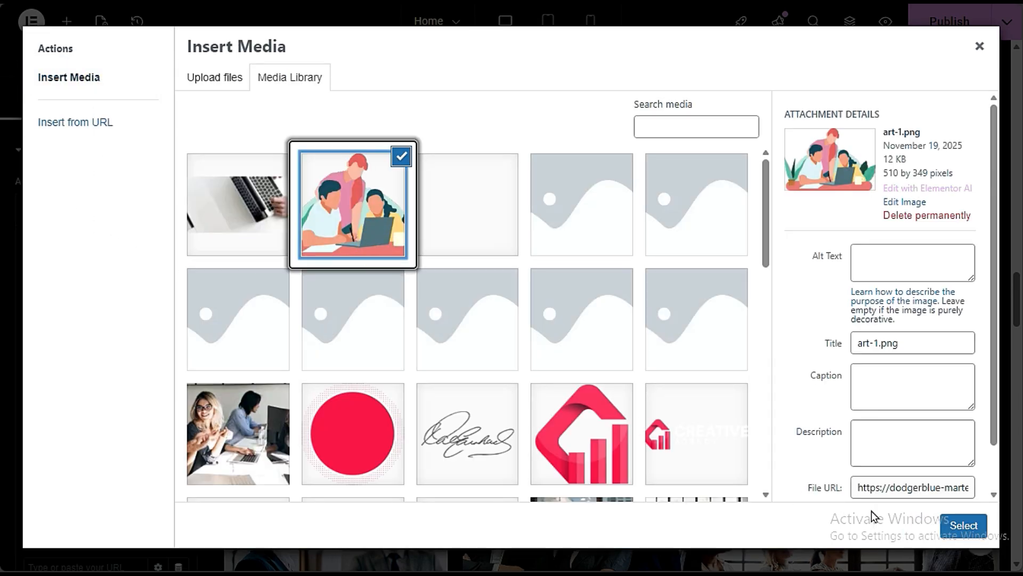
left_click(965, 525)
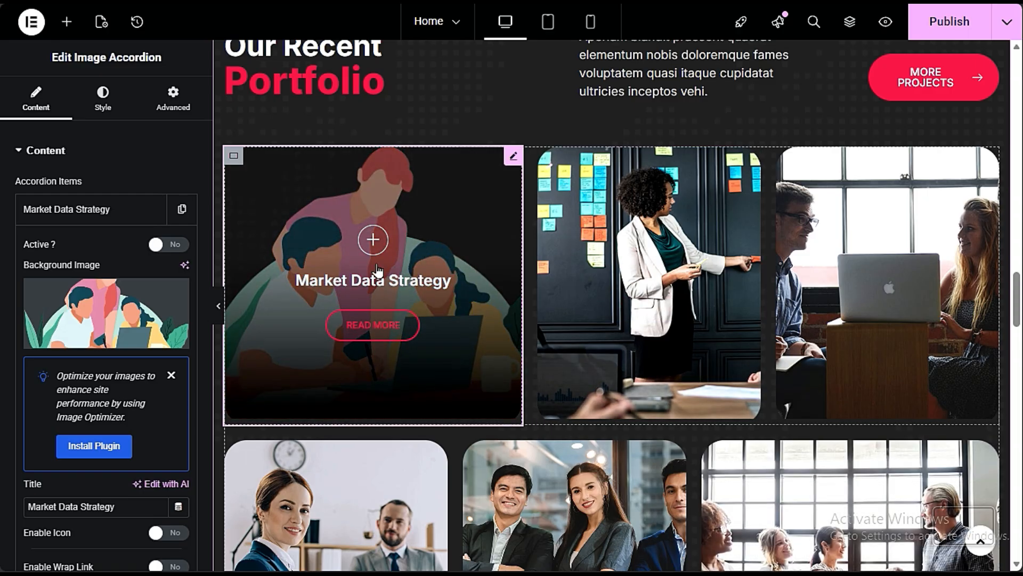
- Try enabling the project link on the Market Data Strategy item and disable it again
scroll(92, 345, "down", 3)
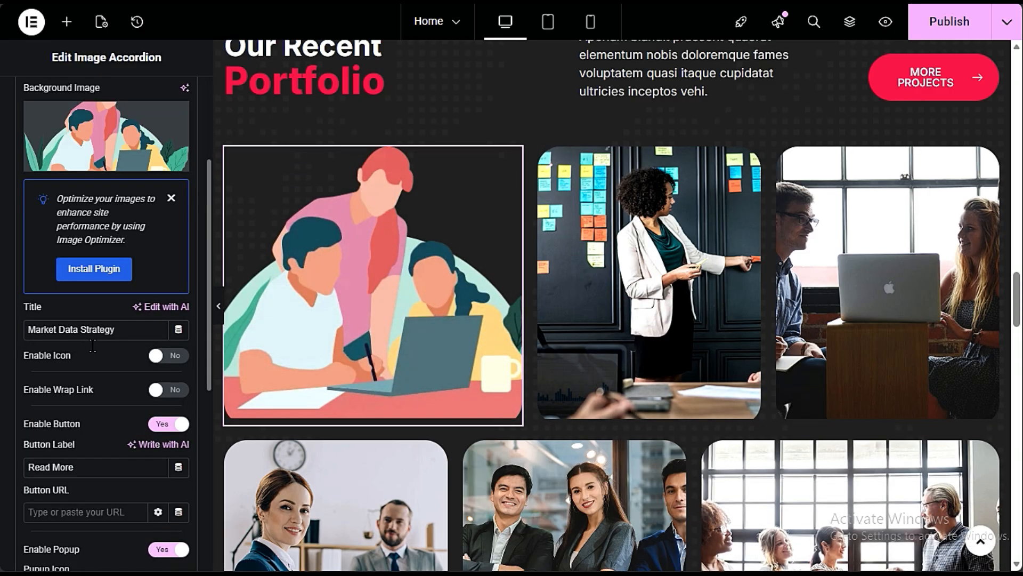
scroll(92, 345, "down", 3)
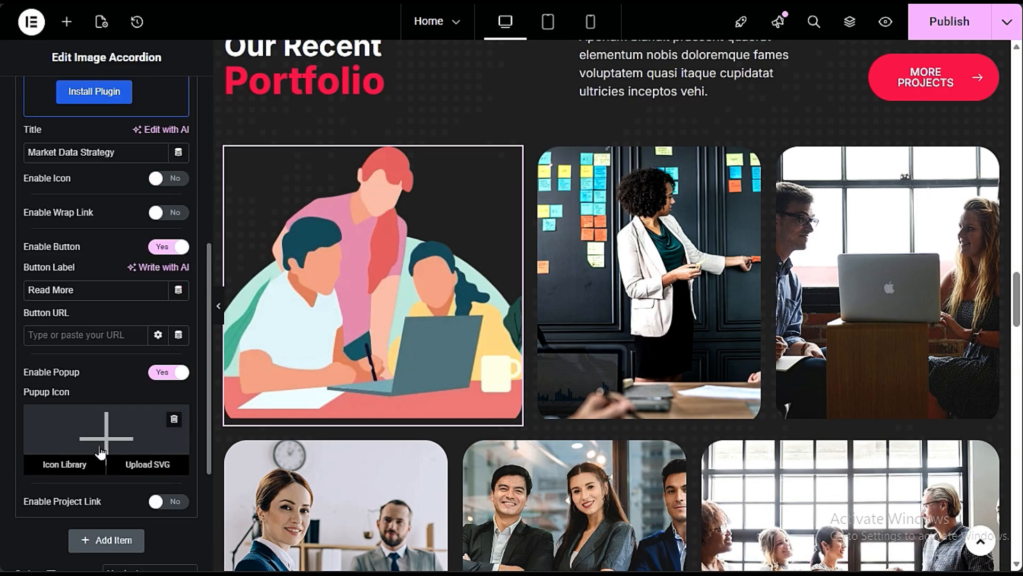
scroll(101, 452, "up", 3)
scroll(110, 452, "down", 3)
scroll(106, 462, "down", 1)
left_click(168, 474)
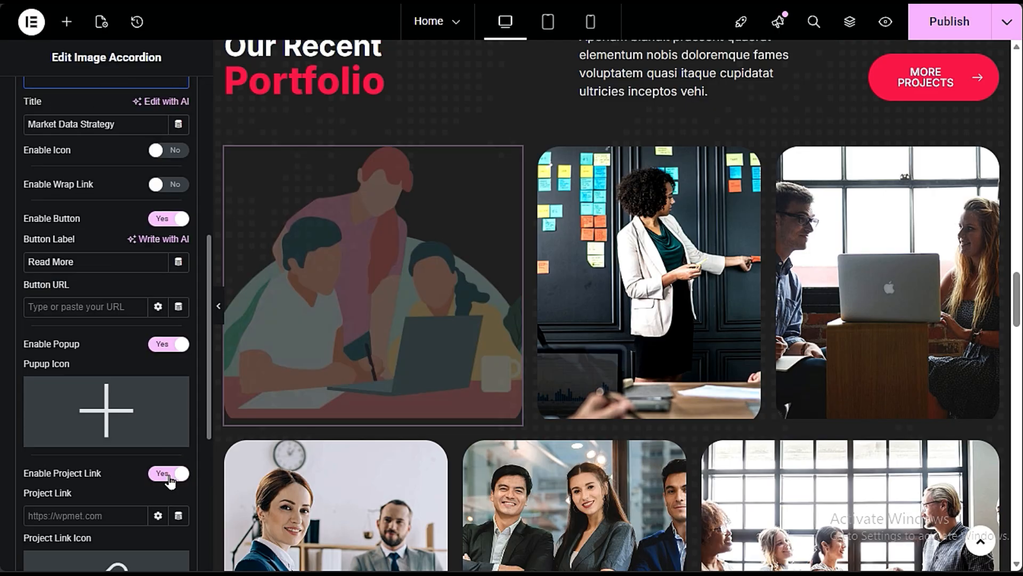
scroll(170, 469, "down", 3)
left_click(173, 296)
- Examine the Button style settings of the Market Data Strategy accordion and return to its content settings
scroll(154, 299, "up", 10)
left_click(105, 105)
scroll(128, 374, "down", 7)
left_click(134, 421)
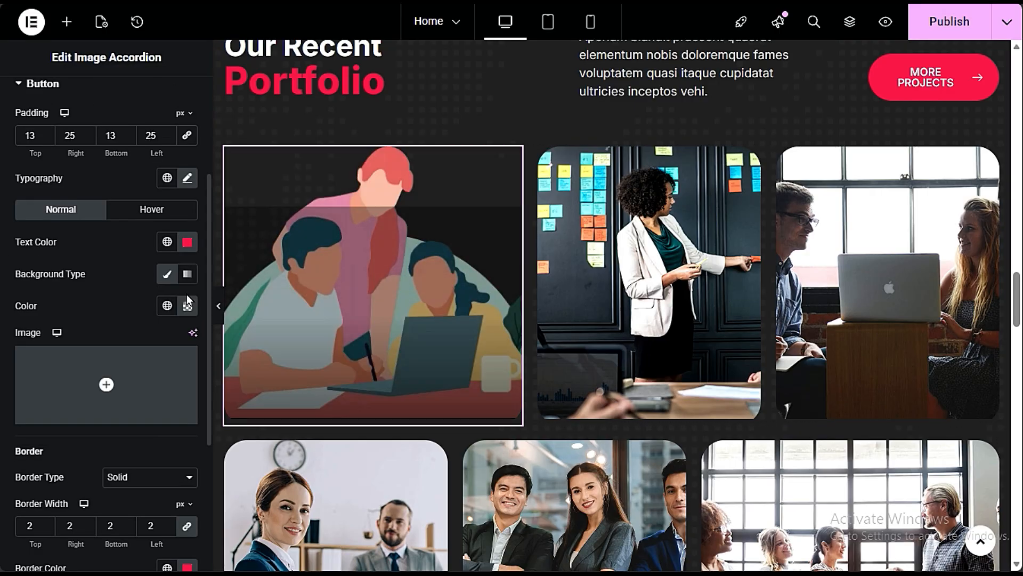
scroll(93, 149, "up", 5)
left_click(35, 99)
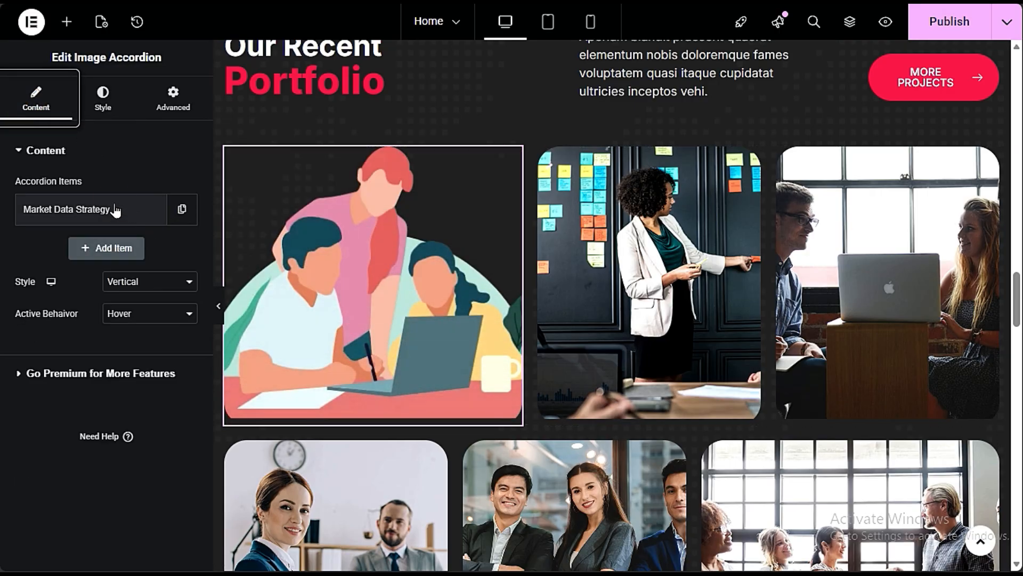
- Reopen the Market Data Strategy item and examine its Button Label and Button URL fields
left_click(66, 209)
scroll(94, 406, "down", 7)
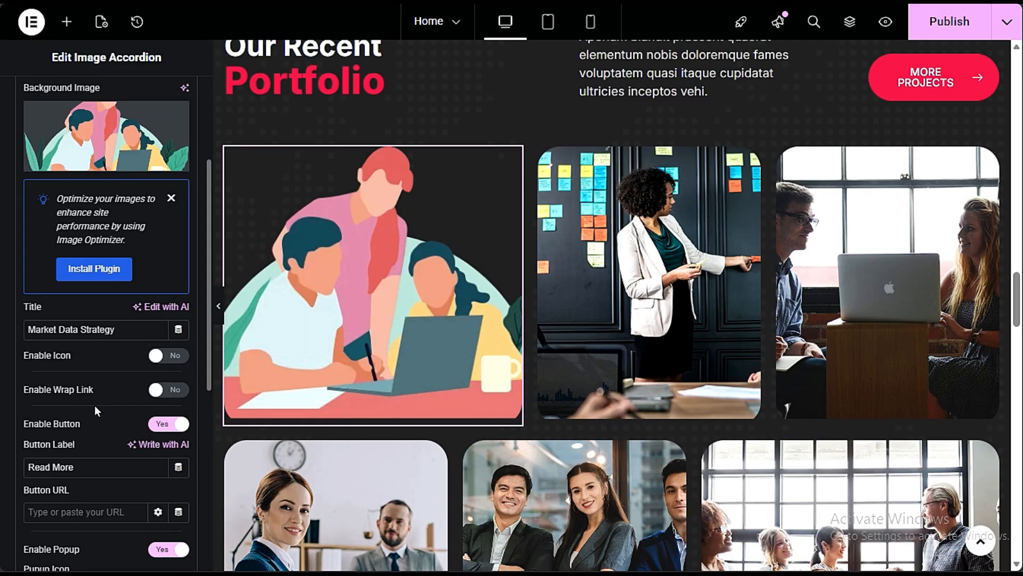
left_click_drag(84, 288, 25, 288)
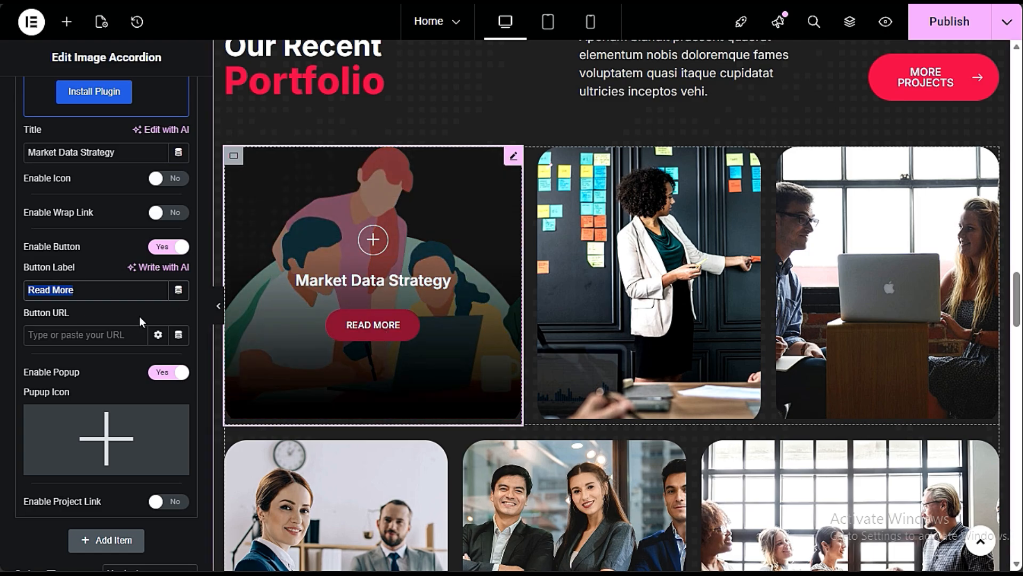
left_click(101, 341)
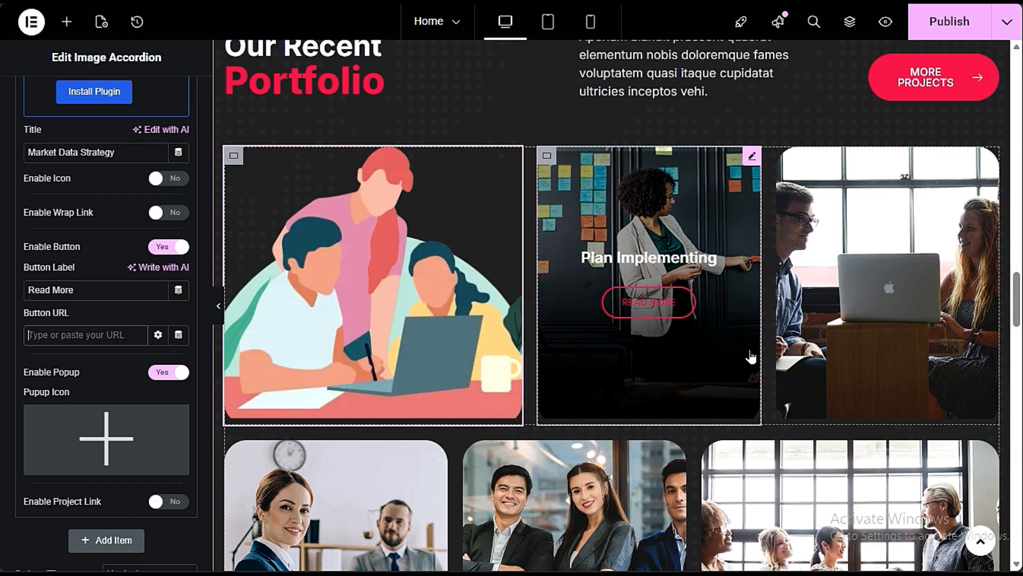
- Duplicate the second row container of the portfolio and delete the duplicated row again
scroll(750, 357, "down", 3)
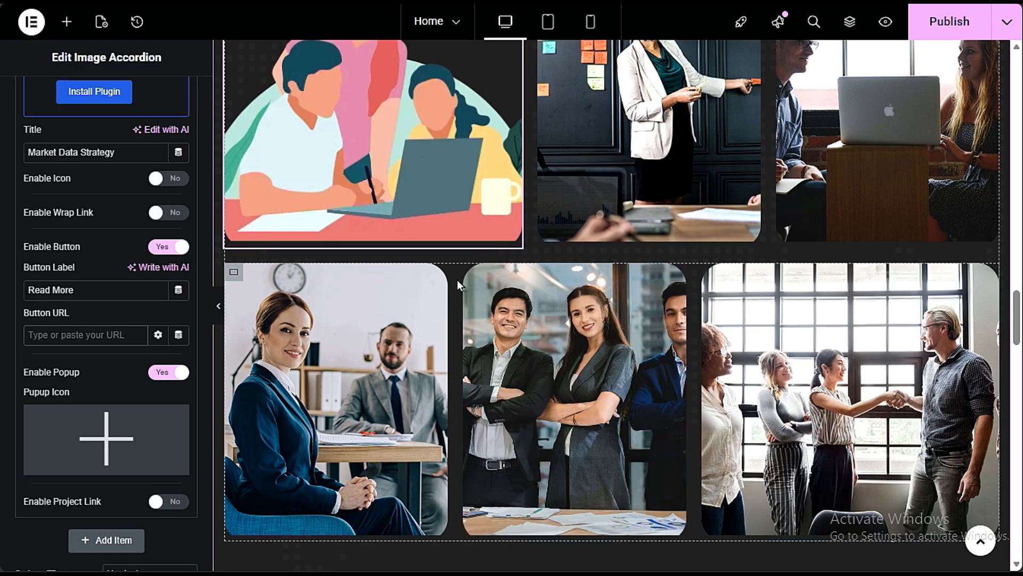
right_click(456, 309)
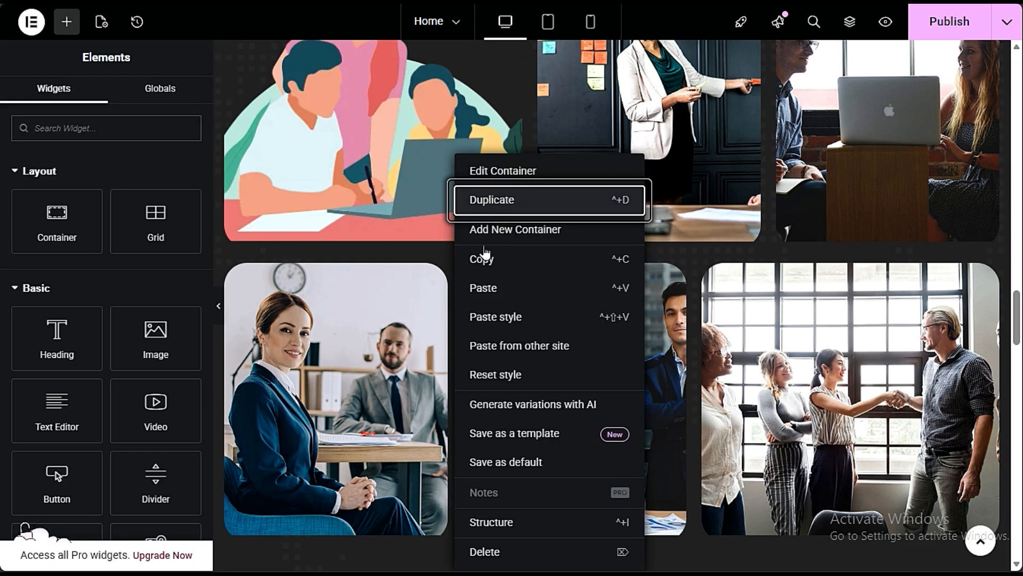
scroll(468, 315, "down", 3)
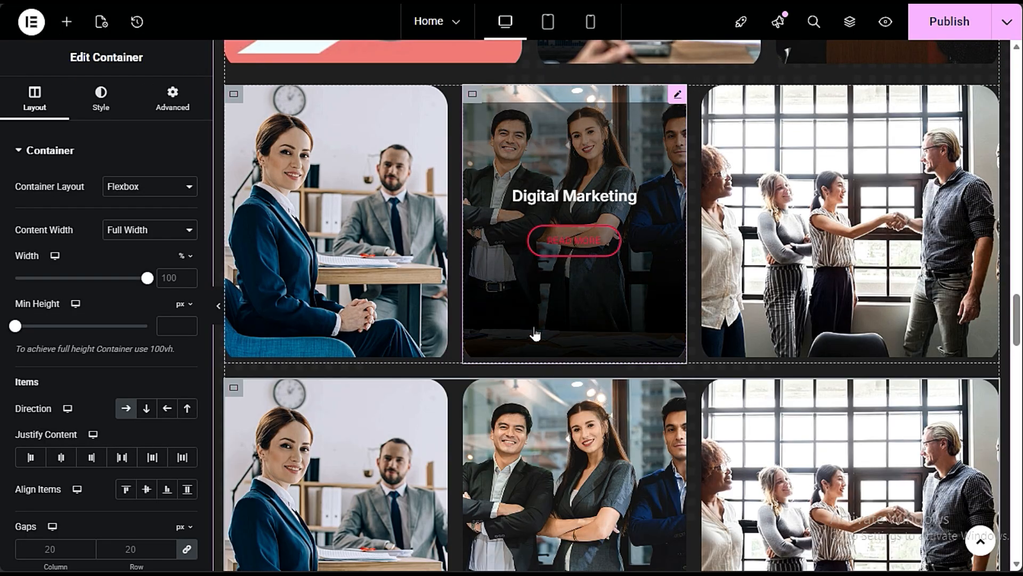
scroll(536, 334, "down", 3)
right_click(452, 306)
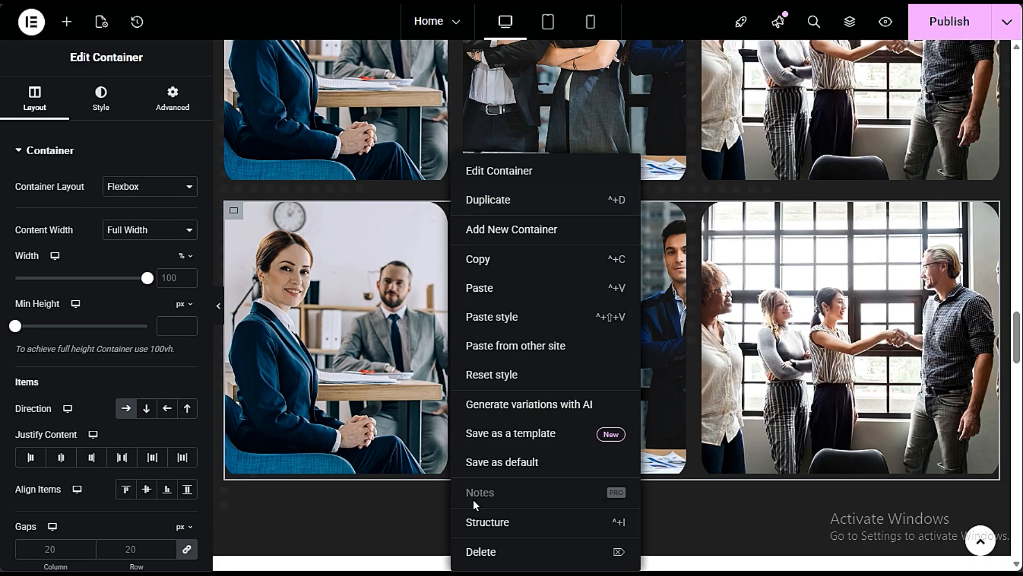
key("Delete")
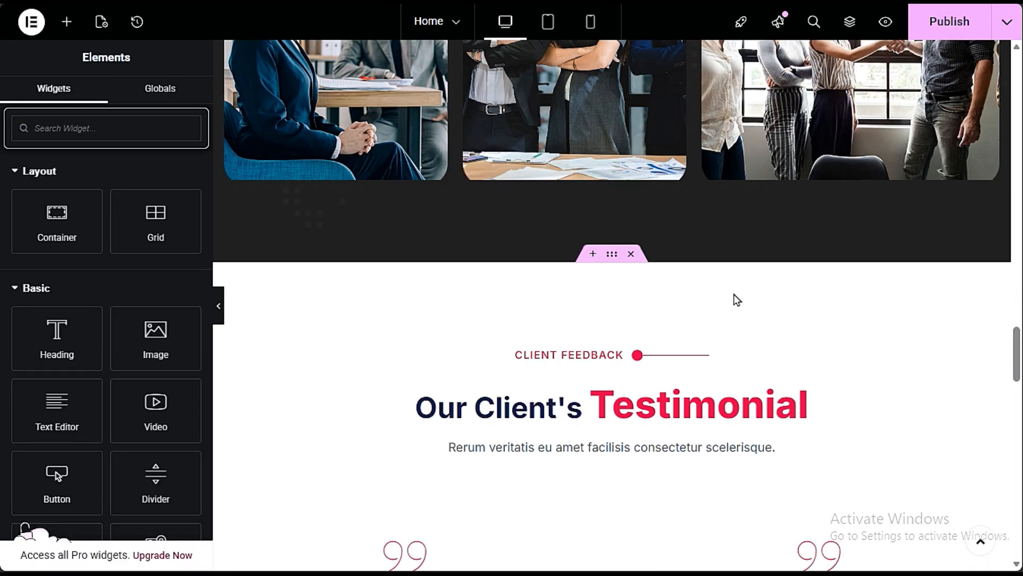
- Open the "Our Client's Testimonial" heading for editing and look over the customer testimonials beneath it
scroll(734, 302, "down", 6)
scroll(732, 306, "up", 3)
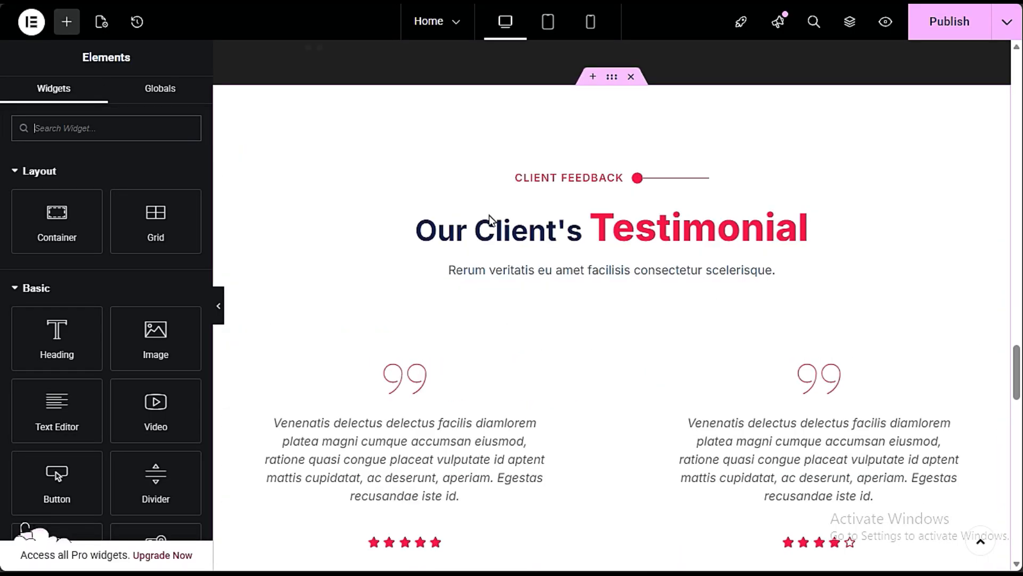
left_click(661, 218)
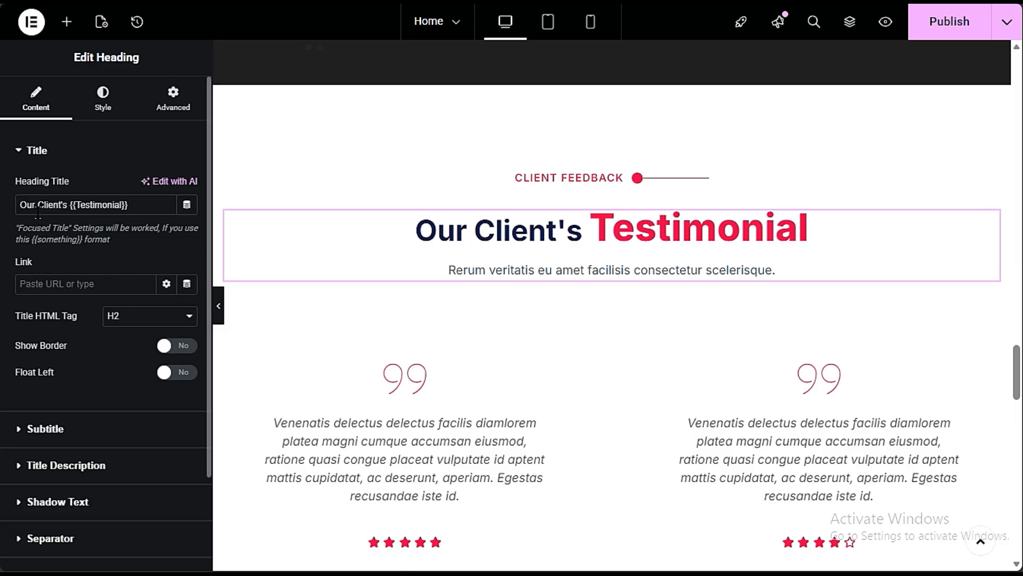
scroll(406, 296, "down", 3)
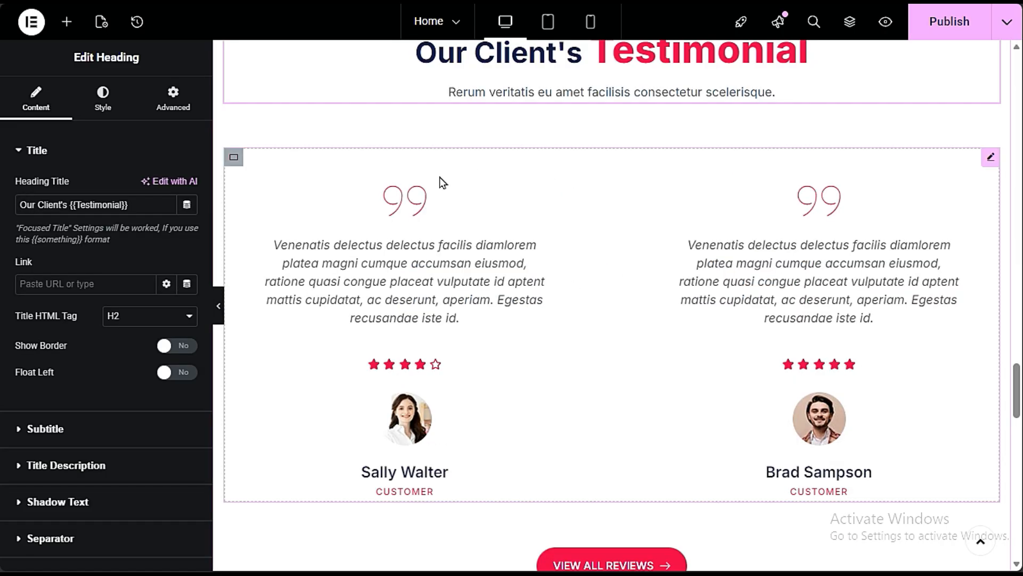
- Compare several layout styles for the Testimonial widget and set it to the second style, with quote icons and separator lines
left_click(572, 287)
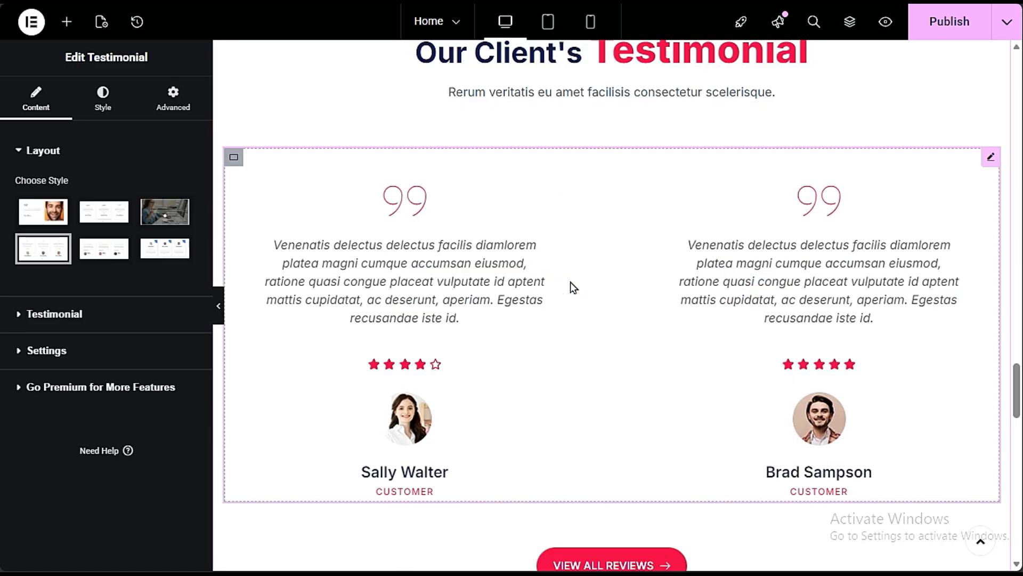
left_click(43, 212)
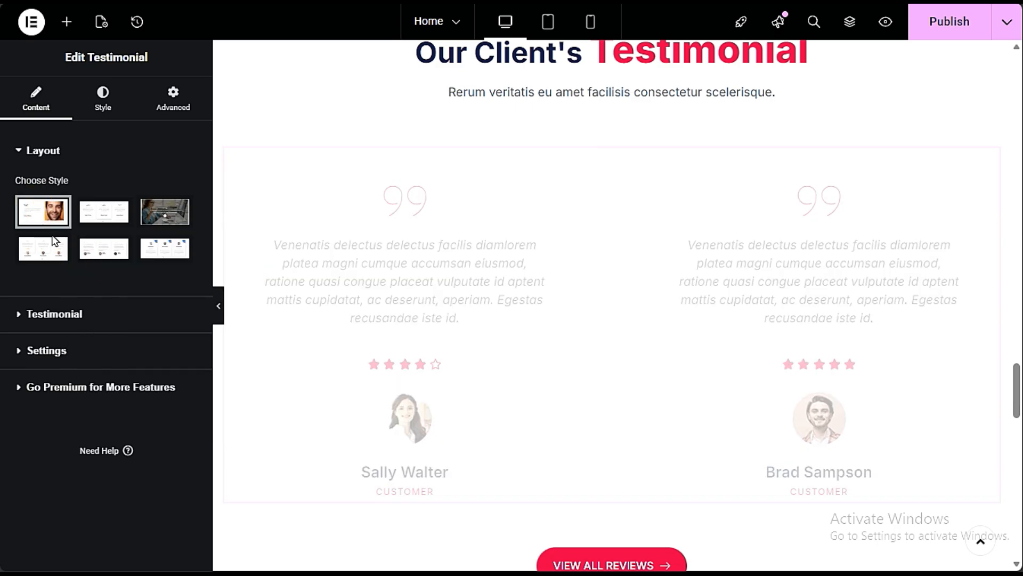
left_click(116, 218)
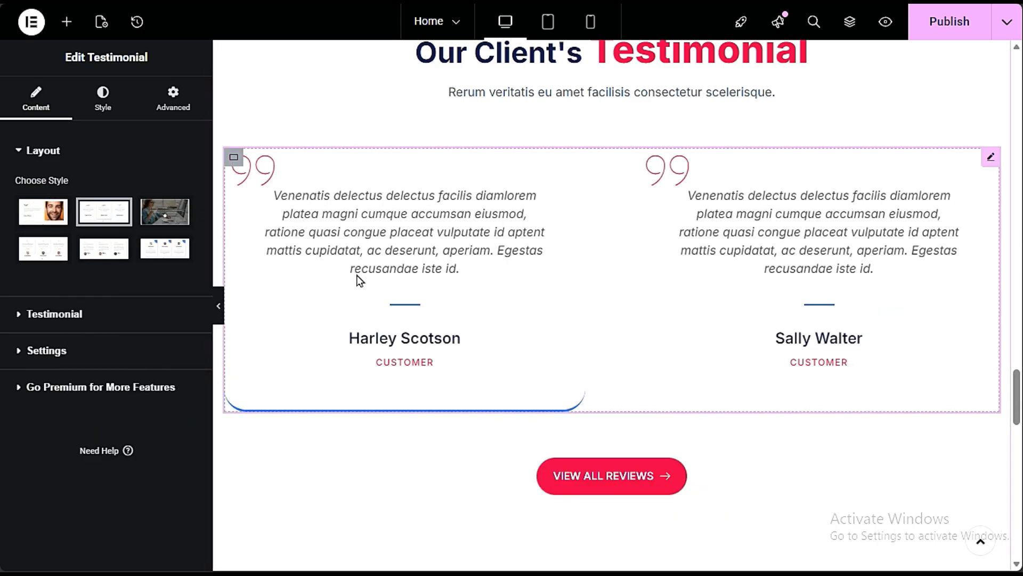
mouse_move(103, 216)
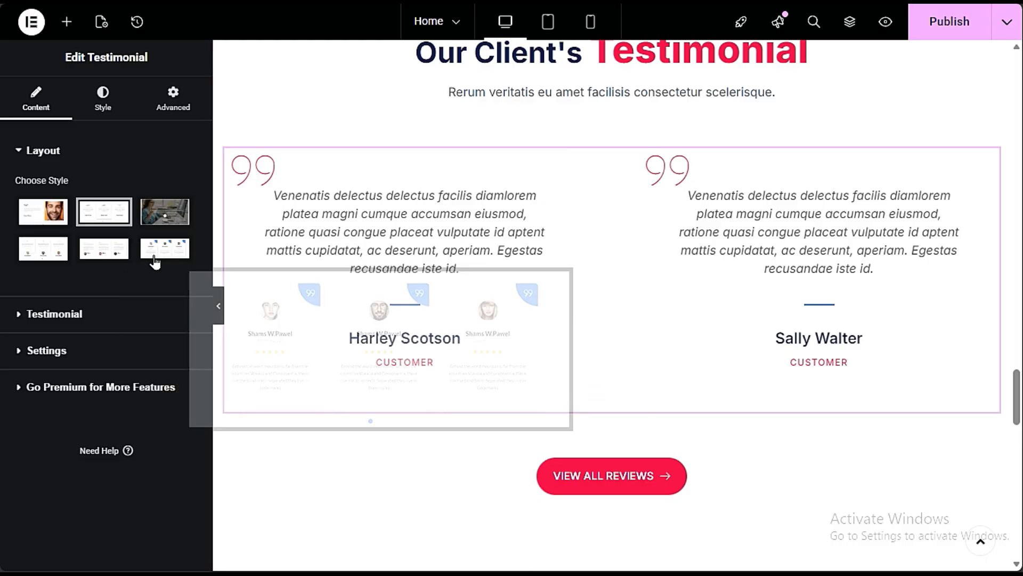
left_click(157, 255)
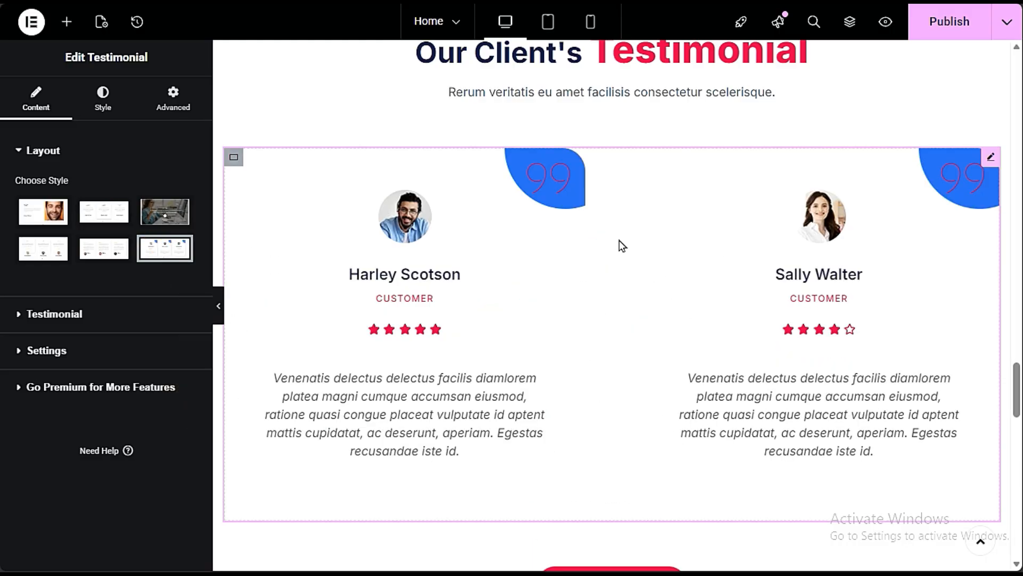
left_click(92, 249)
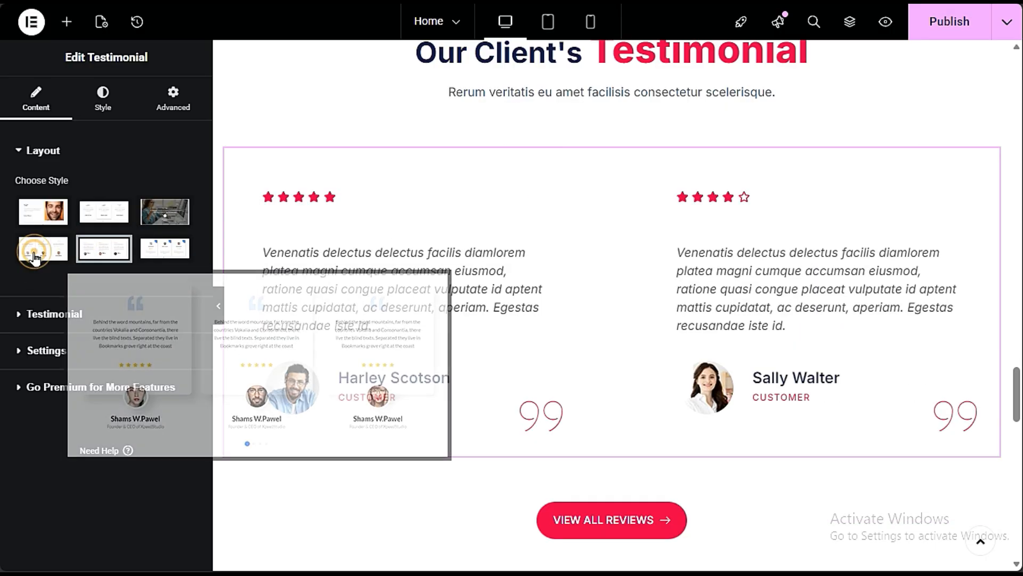
left_click(42, 248)
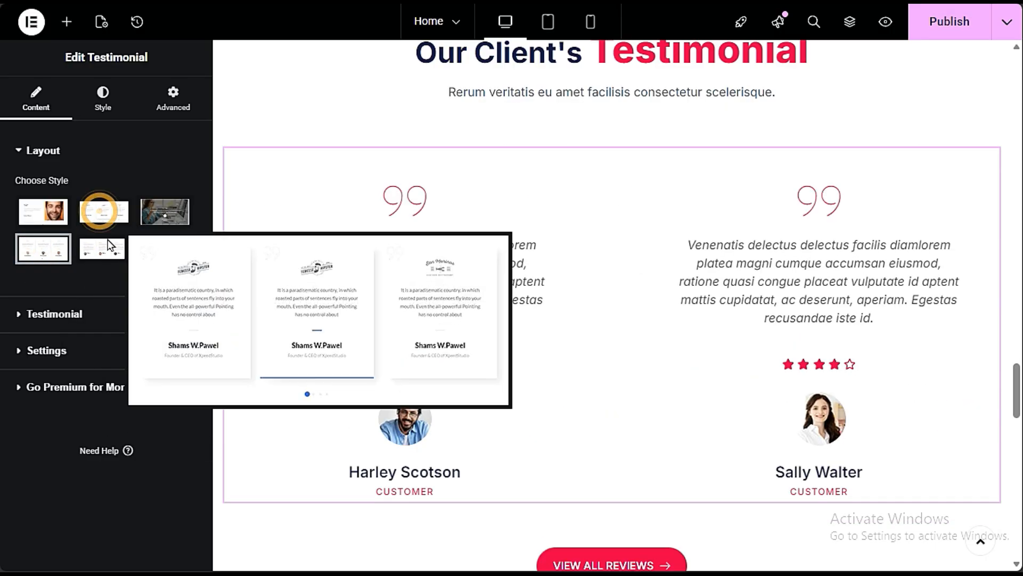
left_click(104, 211)
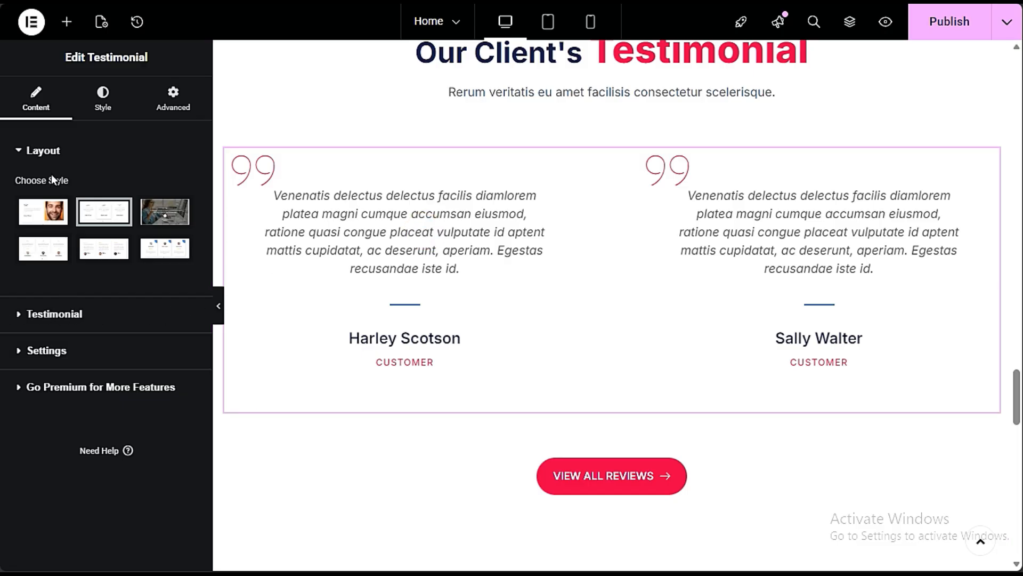
- Examine the first testimonial item's fields, including its Client Name and Testimonial Review text
left_click(81, 315)
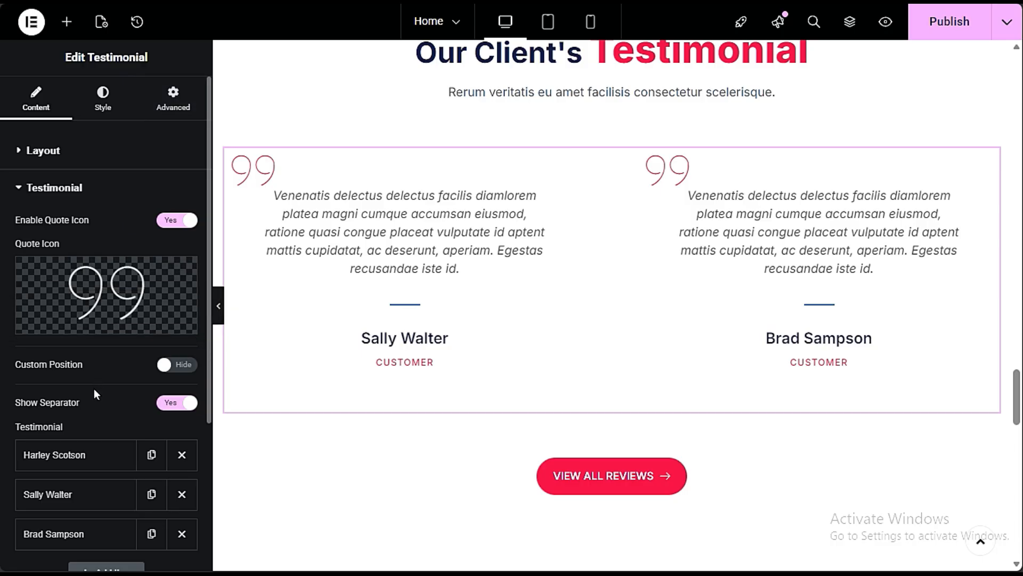
scroll(96, 395, "down", 3)
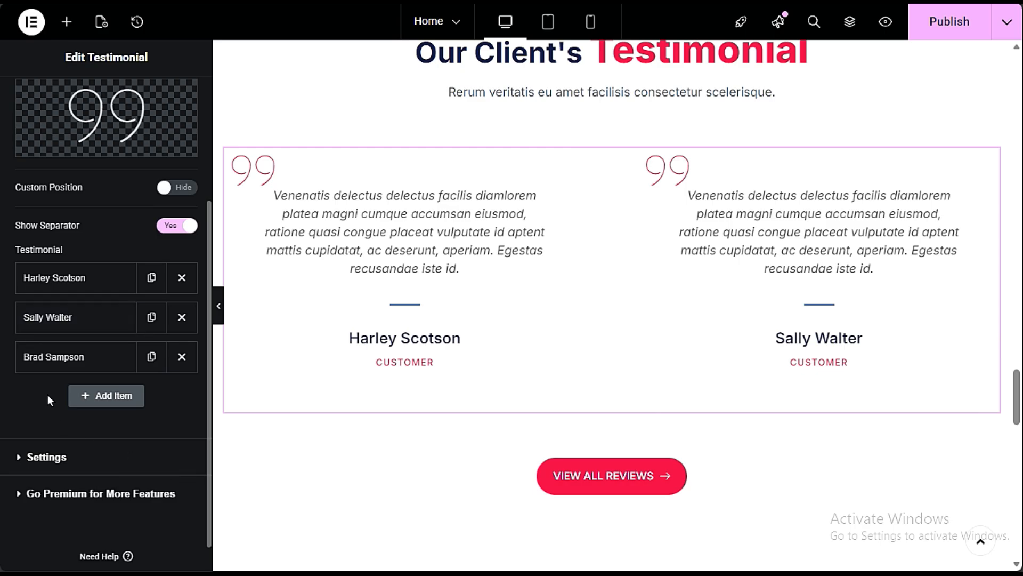
left_click(69, 280)
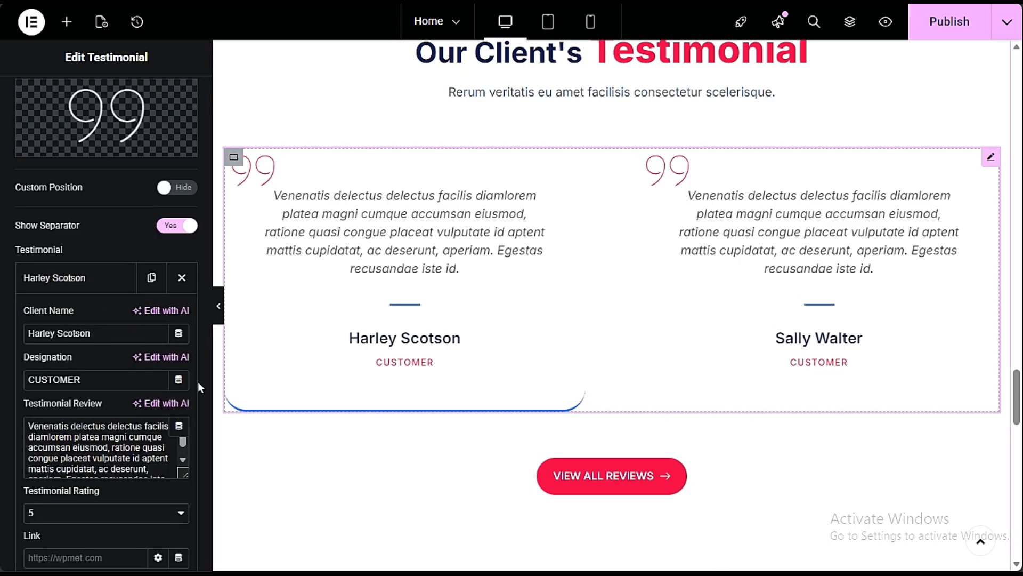
left_click_drag(114, 335, 21, 365)
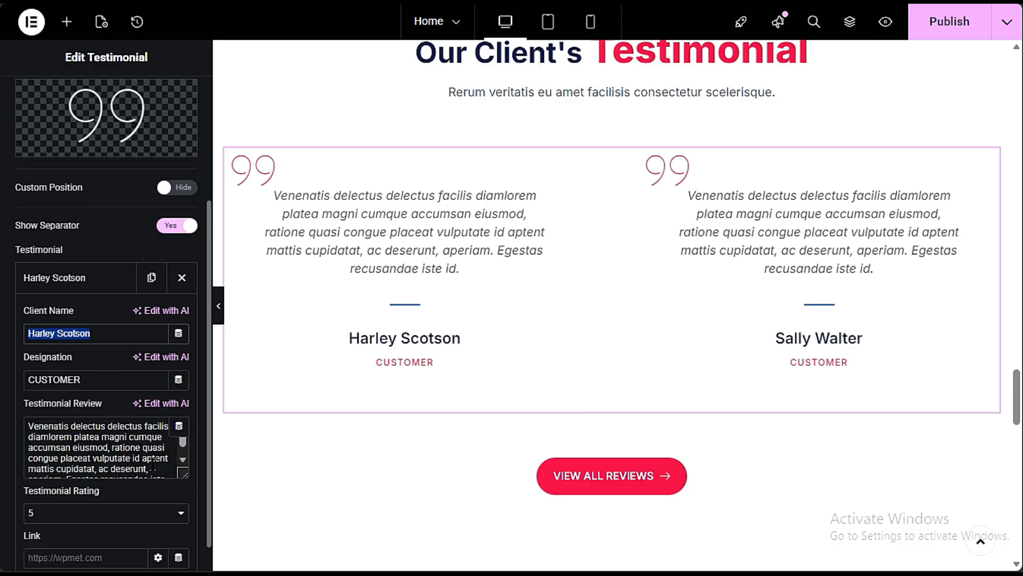
left_click(115, 442)
triple_click(114, 442)
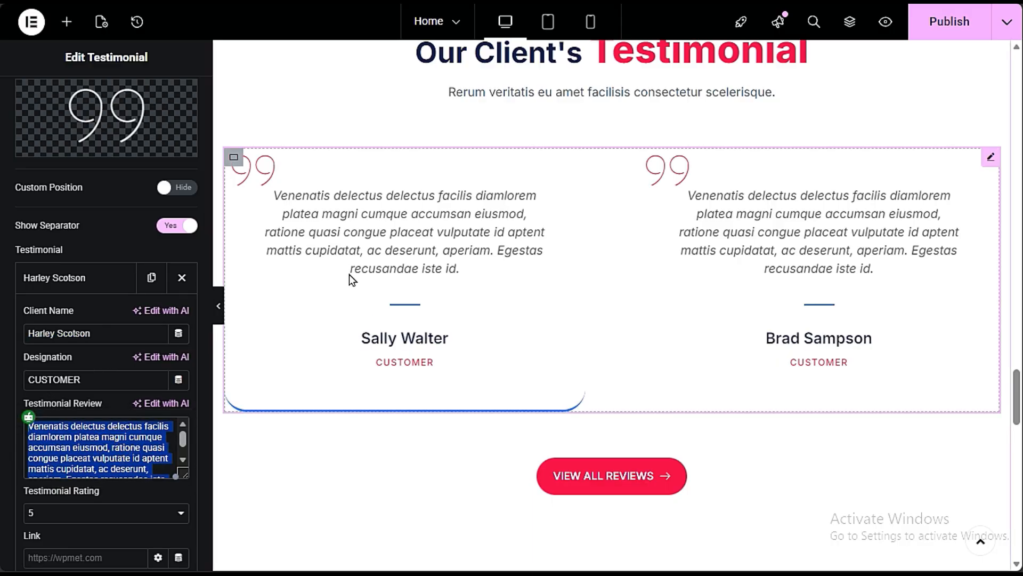
- Open the VIEW ALL REVIEWS button beneath the testimonials for editing and examine its Link field
scroll(510, 362, "down", 3)
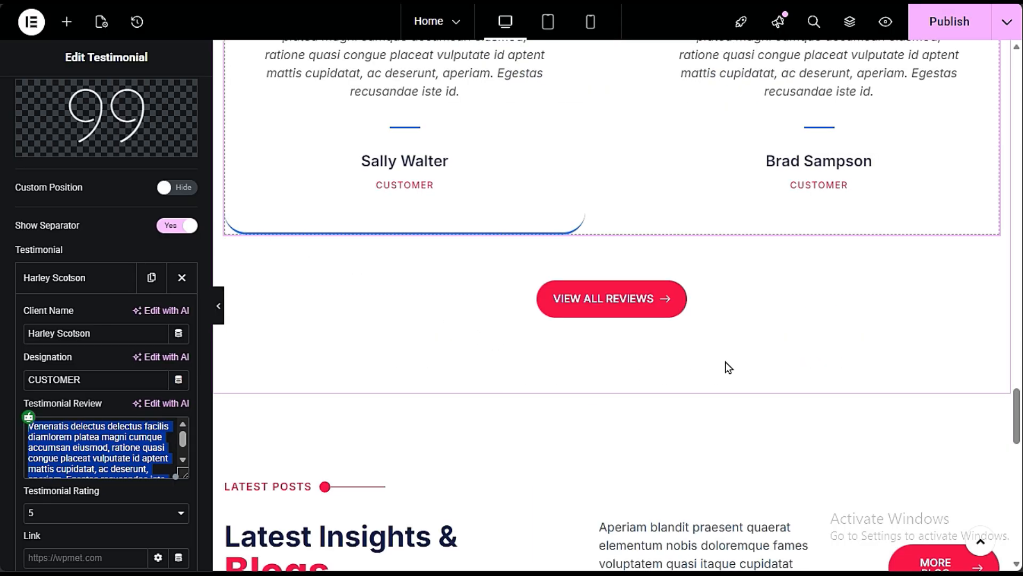
left_click(756, 300)
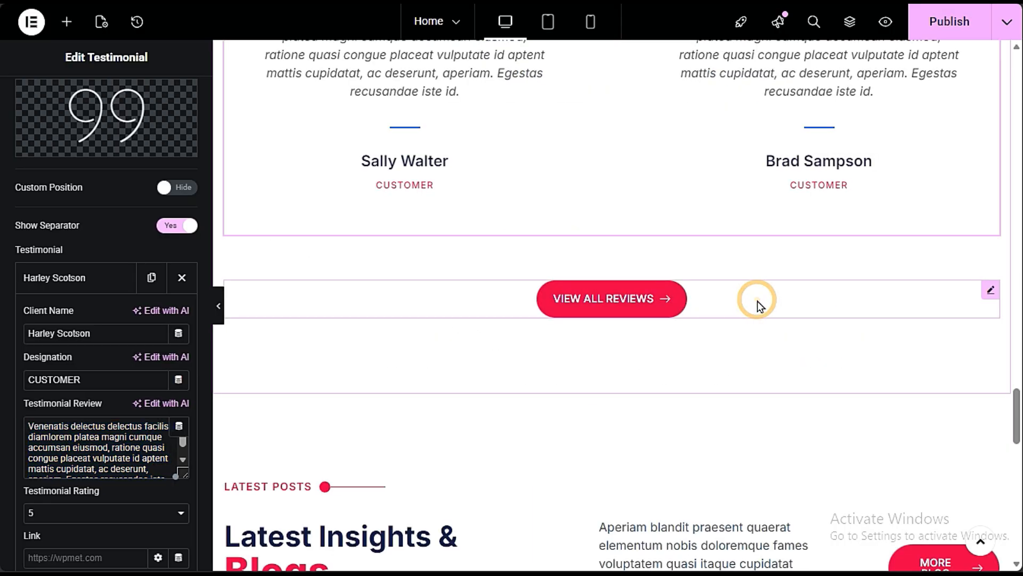
left_click(671, 300)
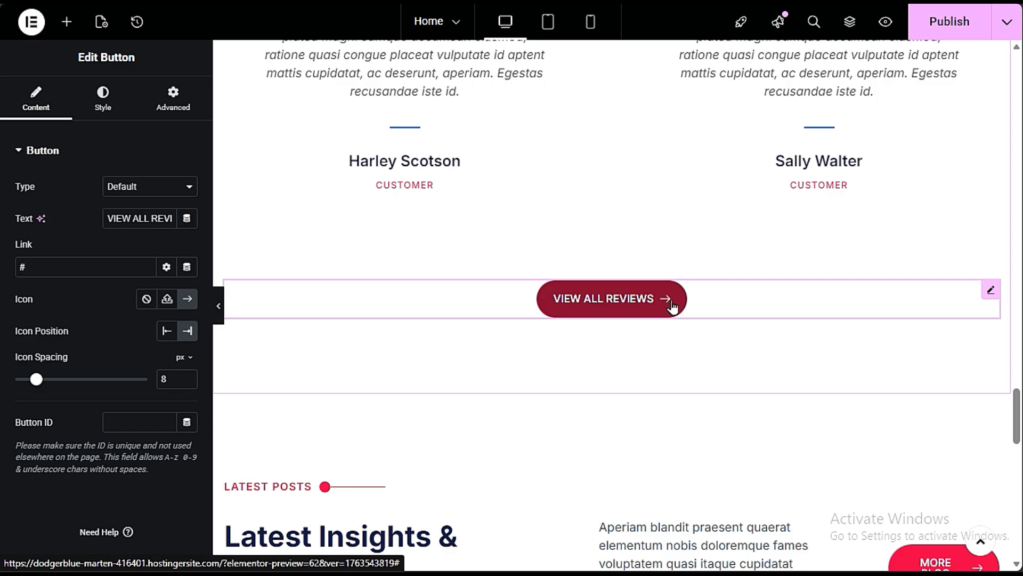
scroll(613, 301, "up", 3)
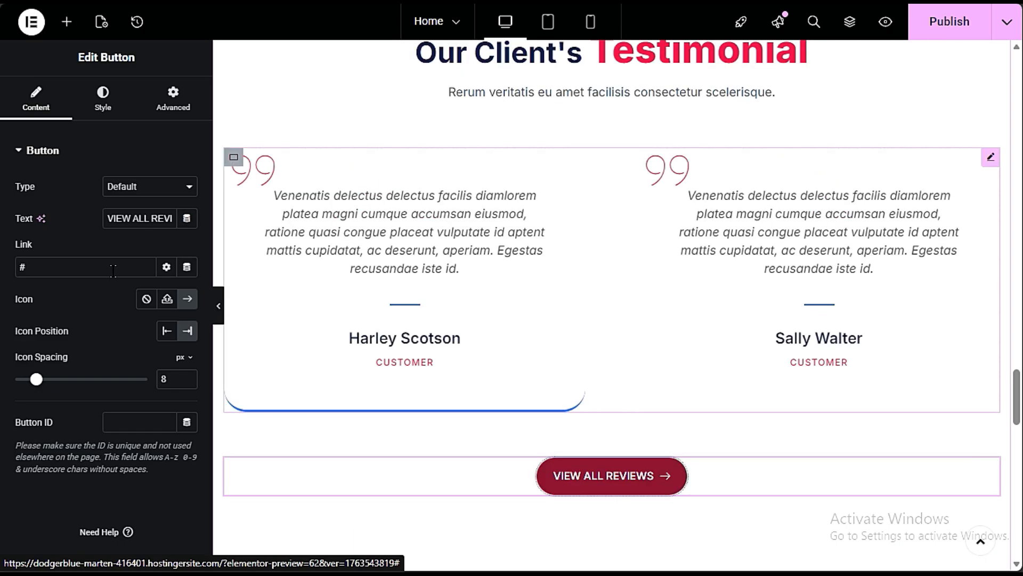
scroll(906, 261, "down", 3)
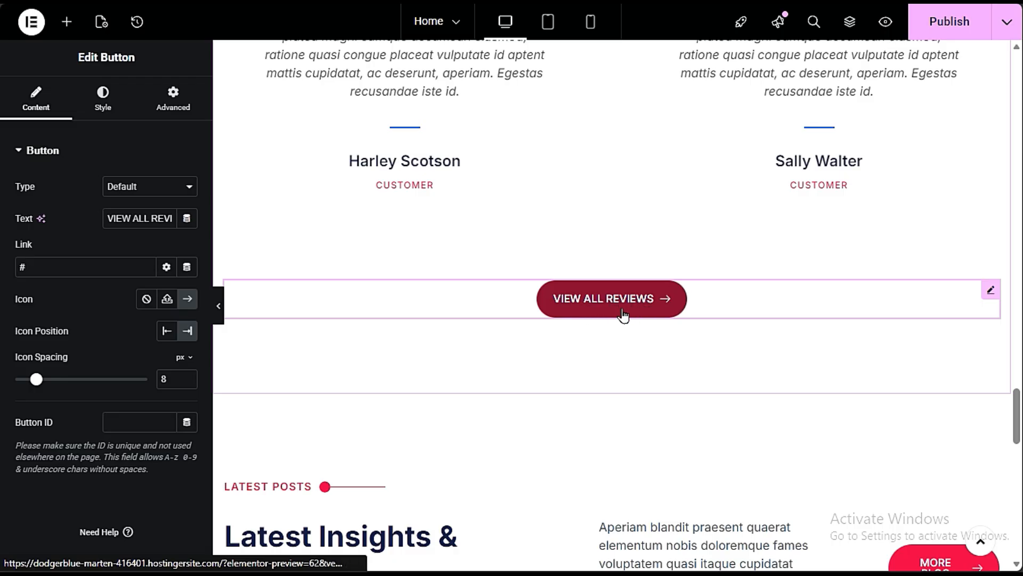
left_click(575, 307)
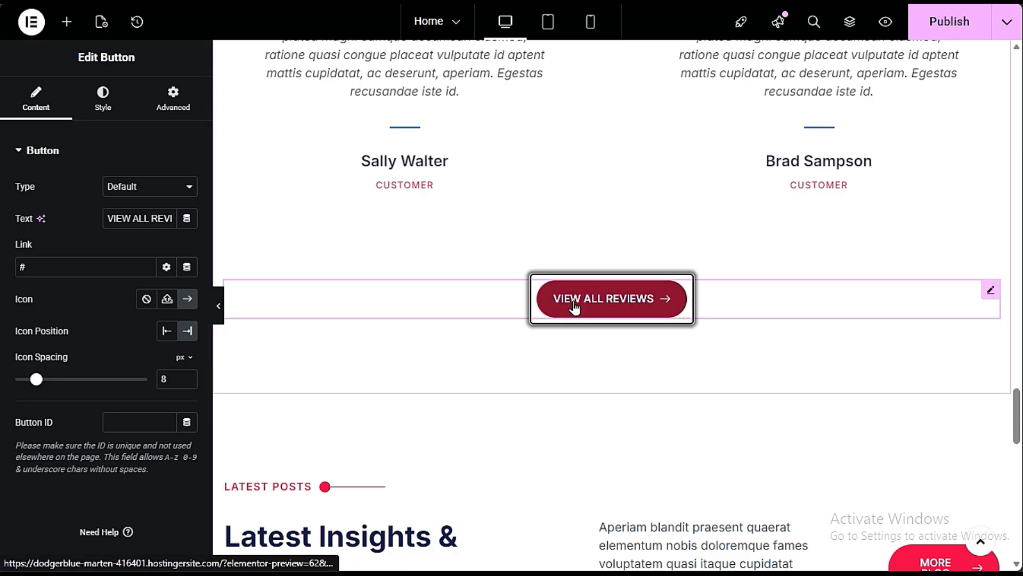
left_click(58, 268)
double_click(58, 268)
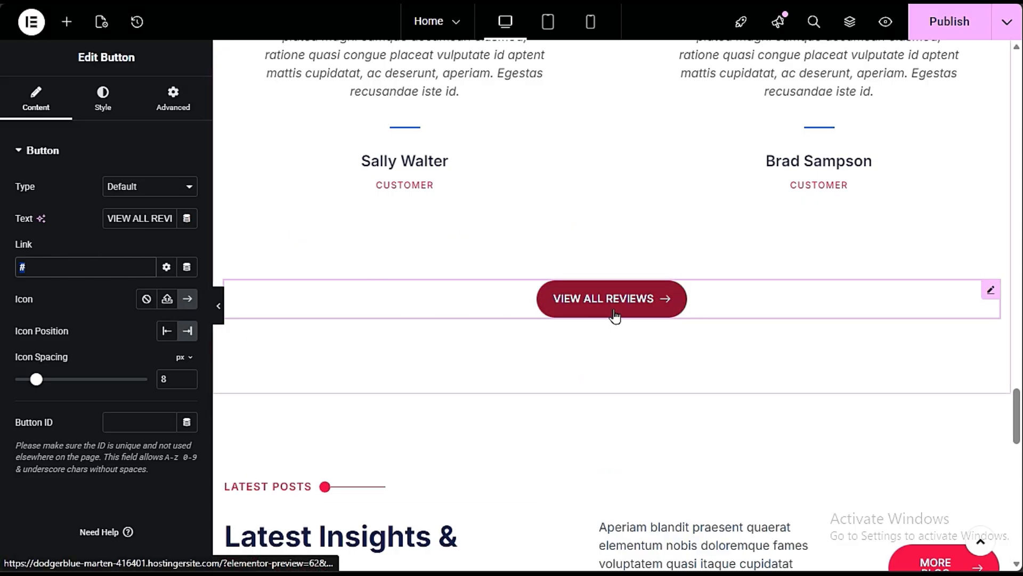
- Duplicate the container holding the customer testimonials to add a second row of reviews beneath it
scroll(254, 294, "up", 5)
scroll(785, 354, "down", 3)
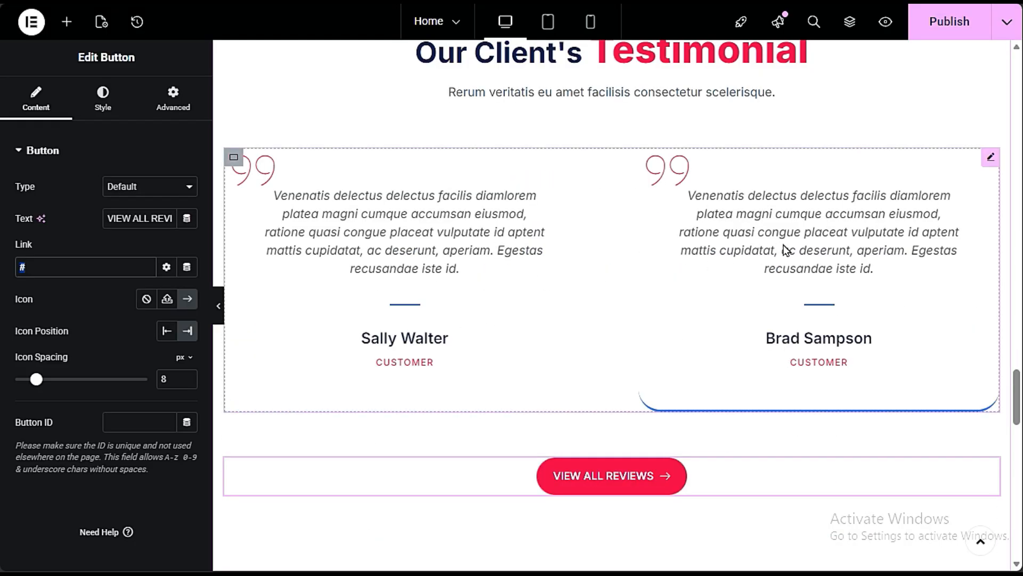
right_click(235, 161)
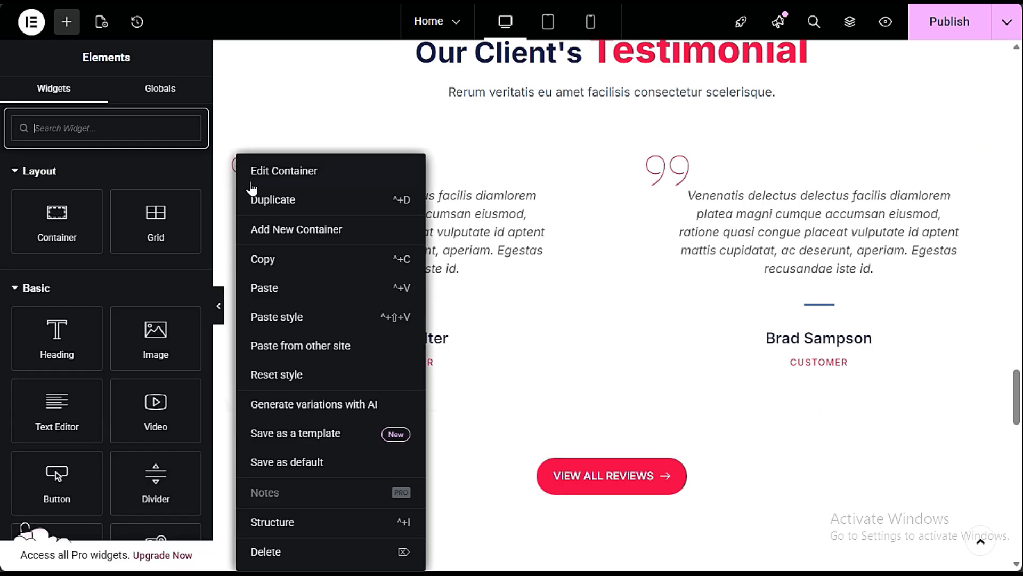
left_click(373, 201)
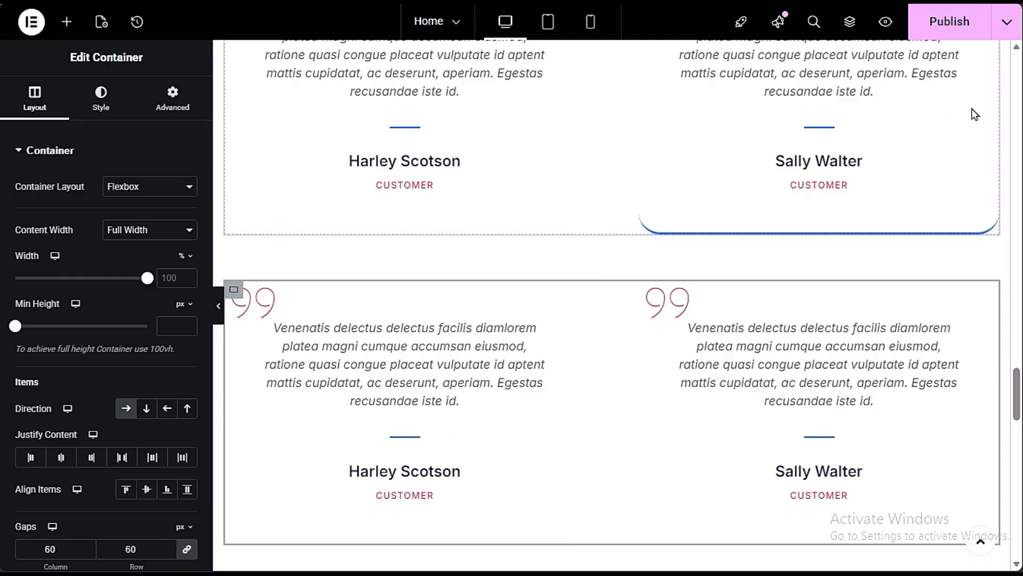
scroll(442, 287, "up", 3)
scroll(859, 292, "down", 3)
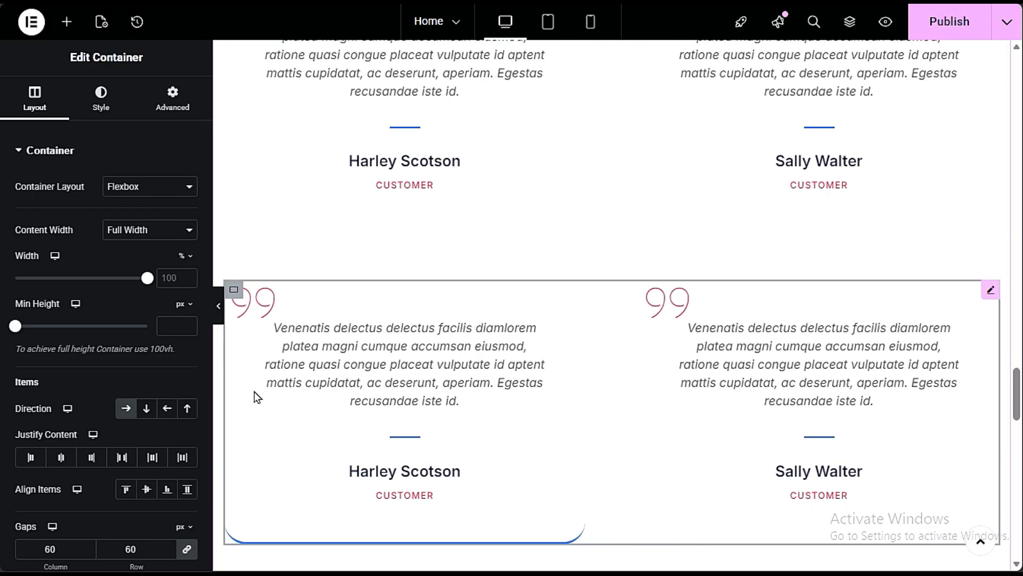
- Delete the VIEW ALL REVIEWS button below the duplicated testimonials and check both testimonial rows
scroll(921, 379, "down", 6)
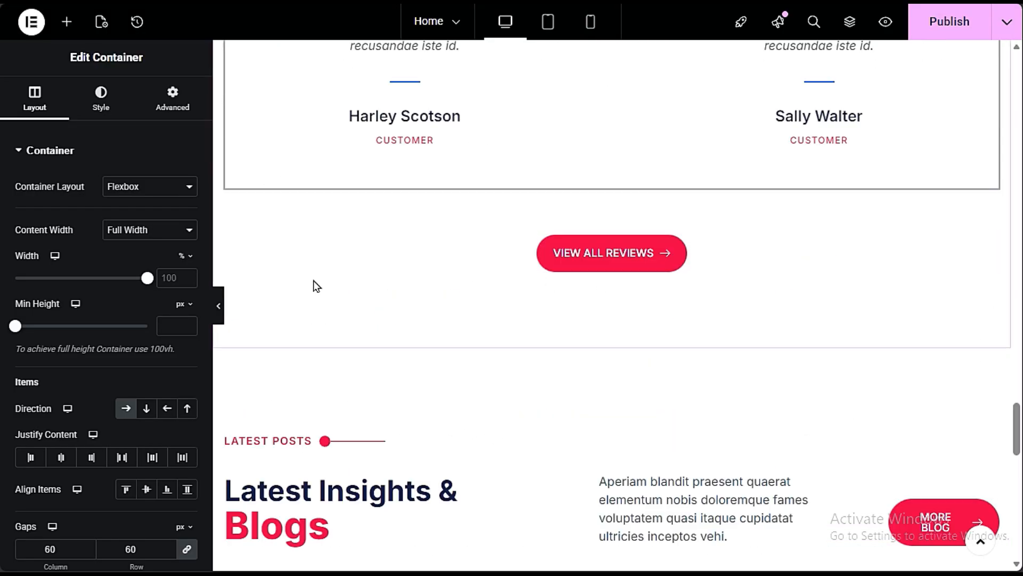
right_click(608, 259)
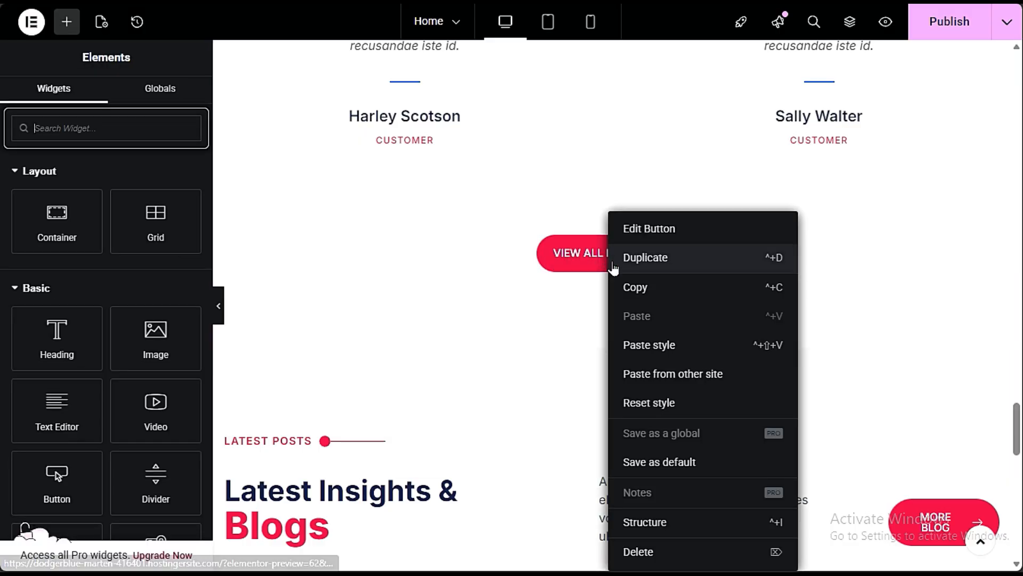
left_click(678, 552)
scroll(723, 238, "up", 10)
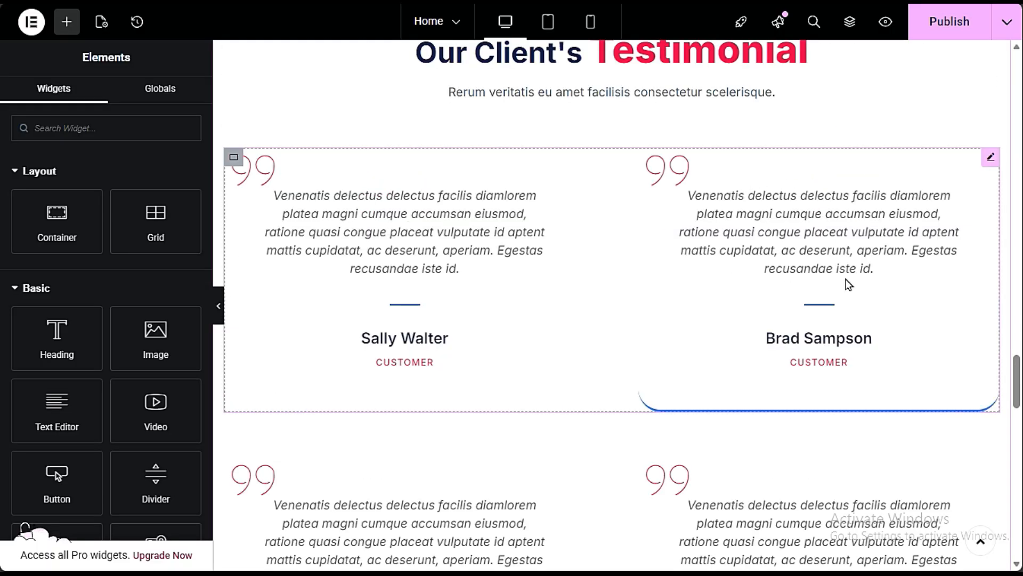
scroll(847, 284, "down", 3)
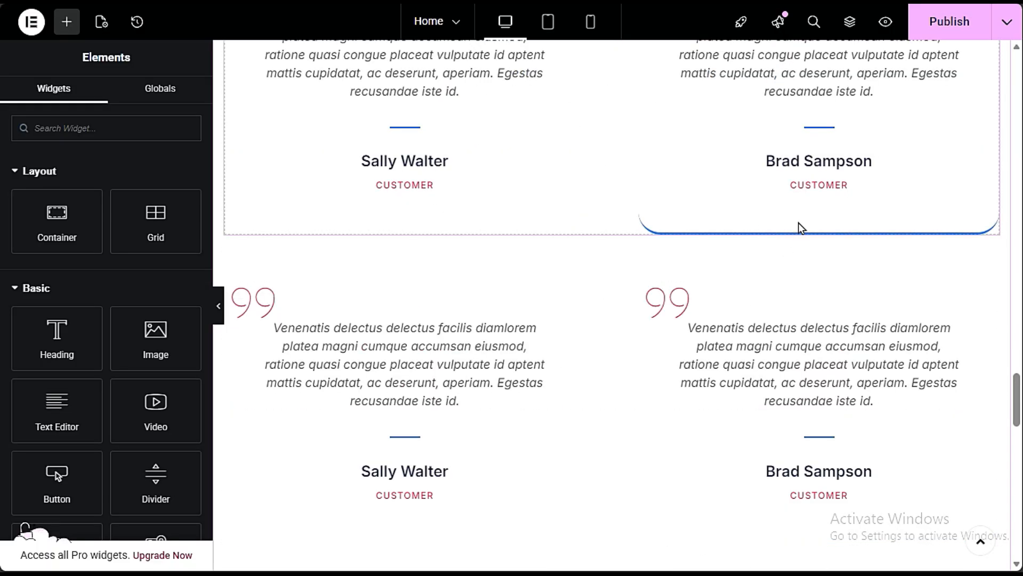
scroll(459, 194, "up", 3)
scroll(702, 295, "down", 9)
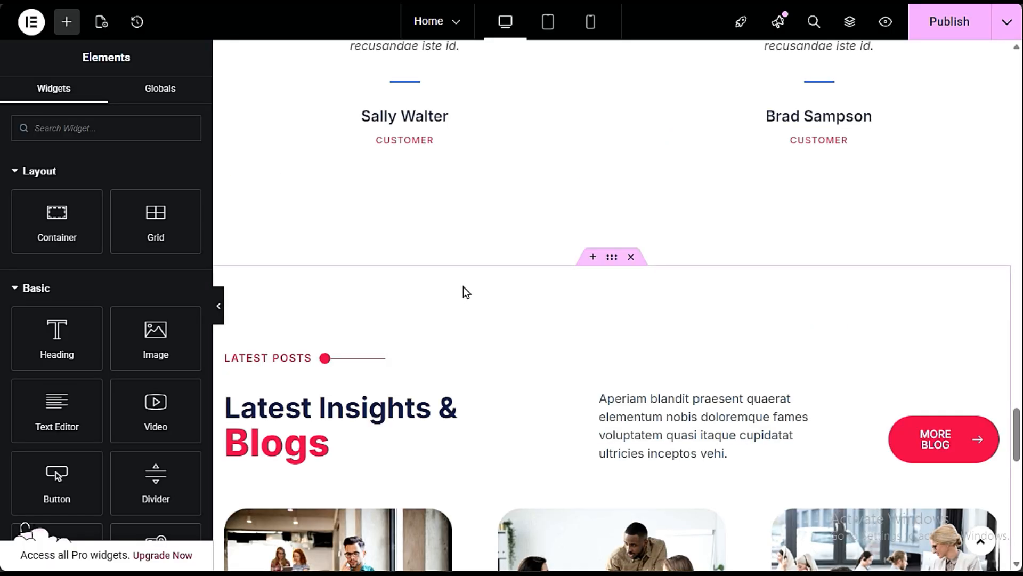
- Open the "Latest Insights & Blogs" heading for editing and look over the blog posts beneath it
scroll(463, 287, "down", 3)
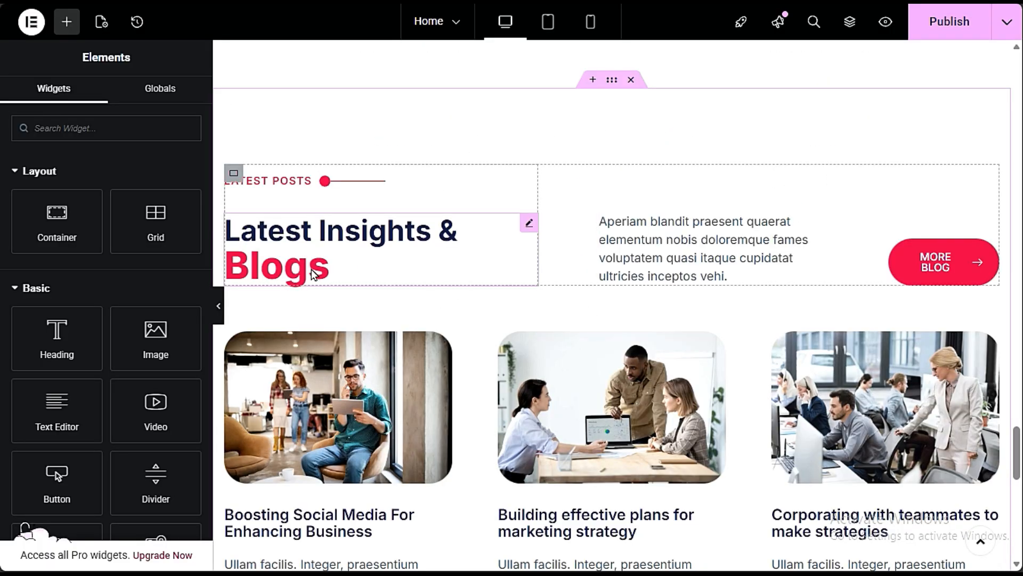
left_click(363, 255)
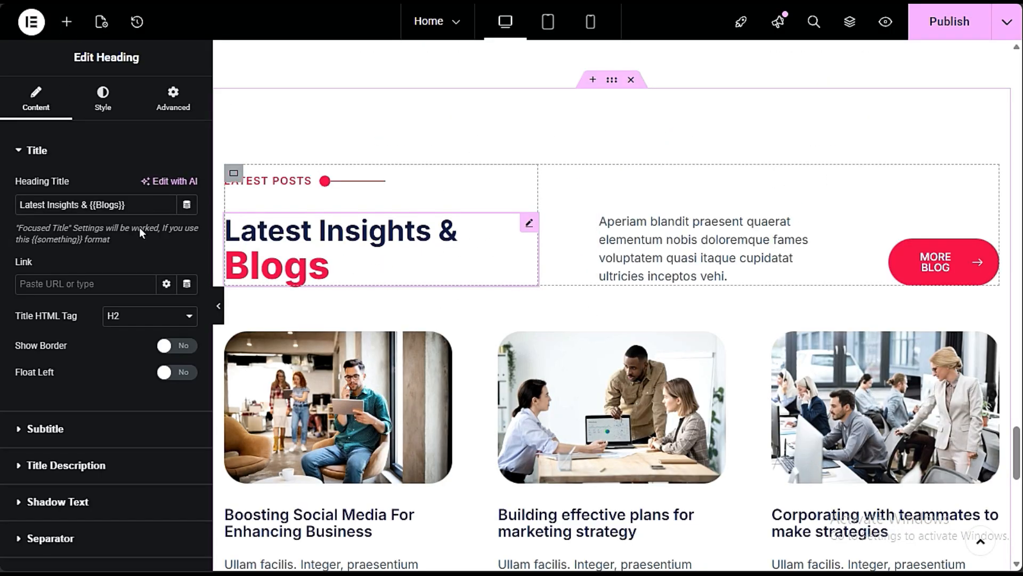
scroll(616, 298, "down", 3)
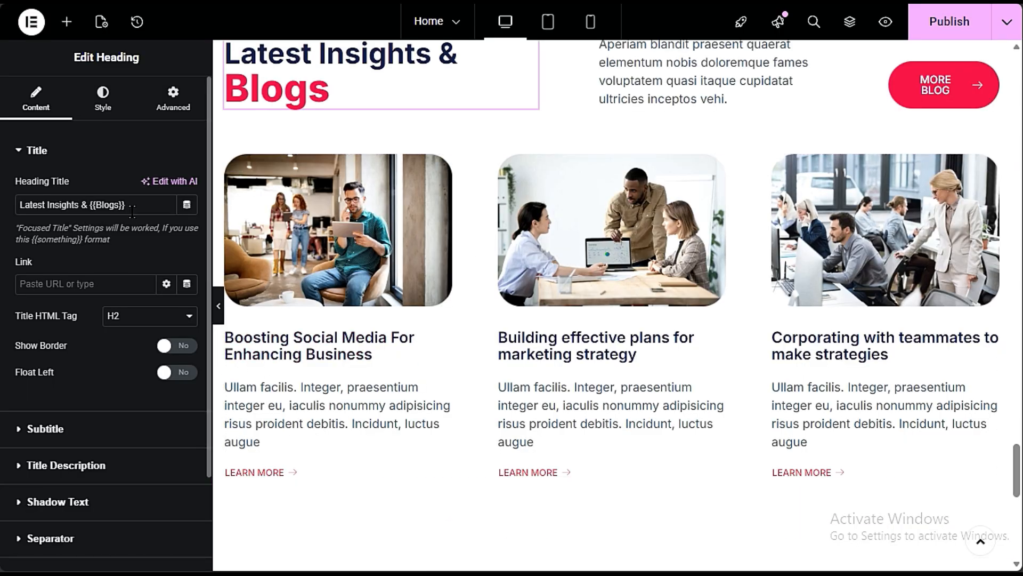
- Open the "Our Client's Testimonial" heading for editing and select its title text
scroll(411, 267, "up", 15)
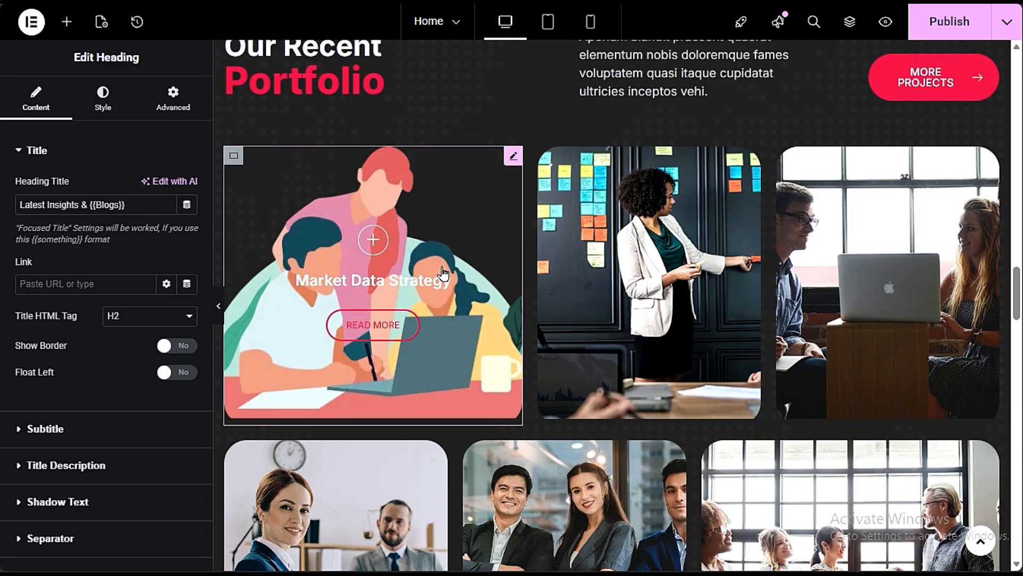
scroll(443, 274, "down", 8)
left_click(735, 226)
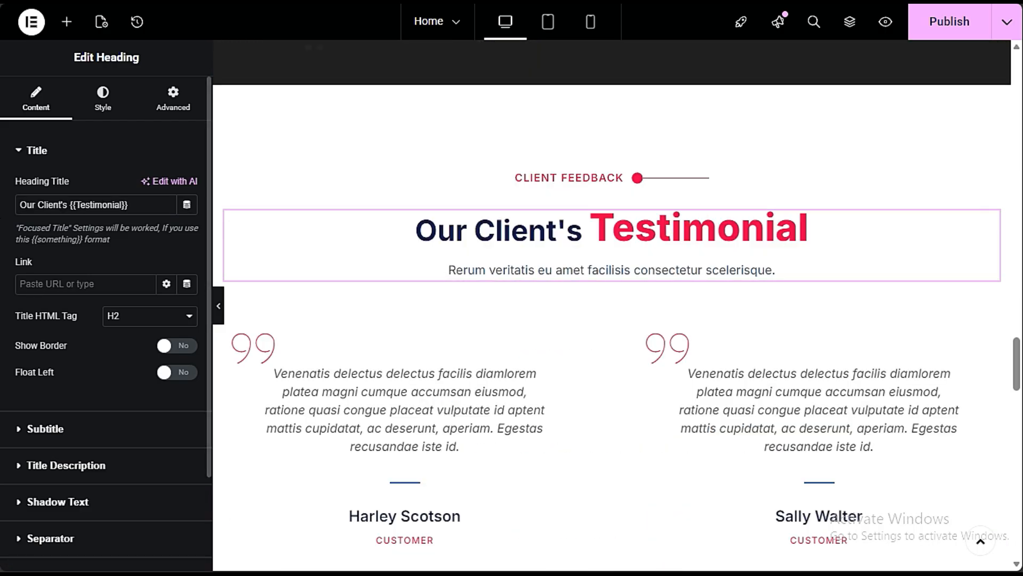
left_click(25, 203)
key("ctrl+a")
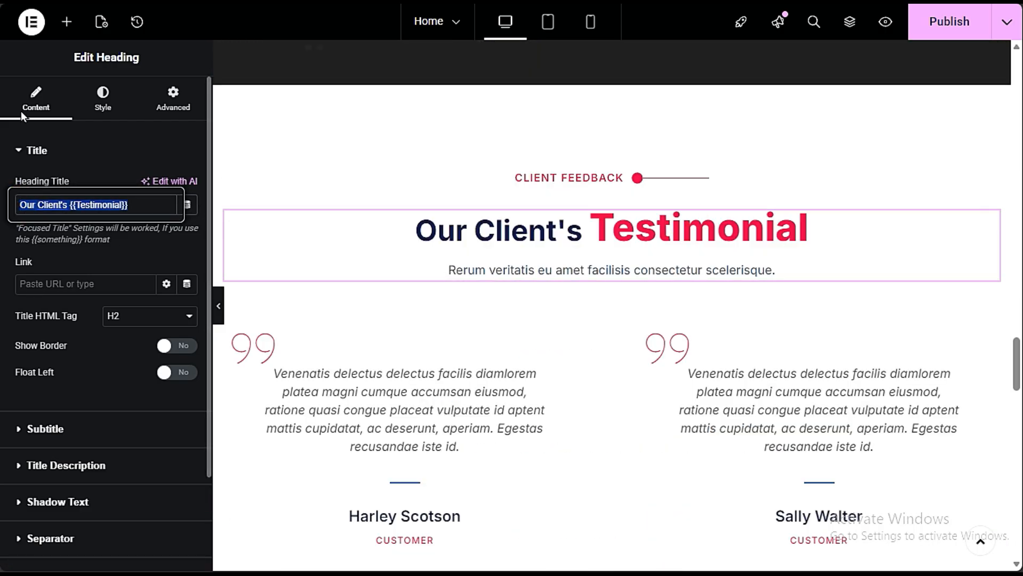
- Examine the description text beside the "Latest Insights & Blogs" heading and open the blog posts grid below for editing
scroll(651, 310, "down", 15)
key("BackSpace")
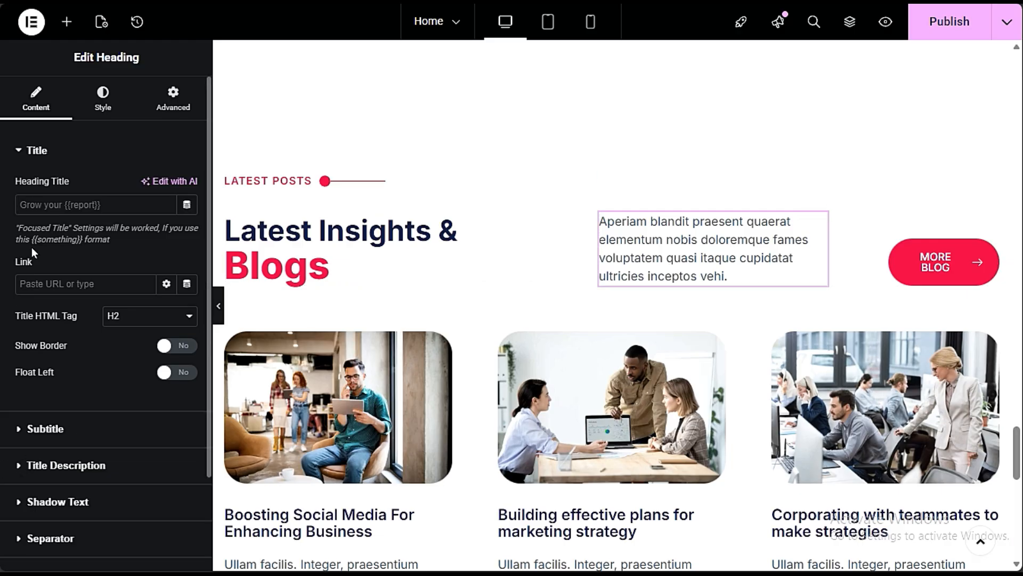
left_click(102, 467)
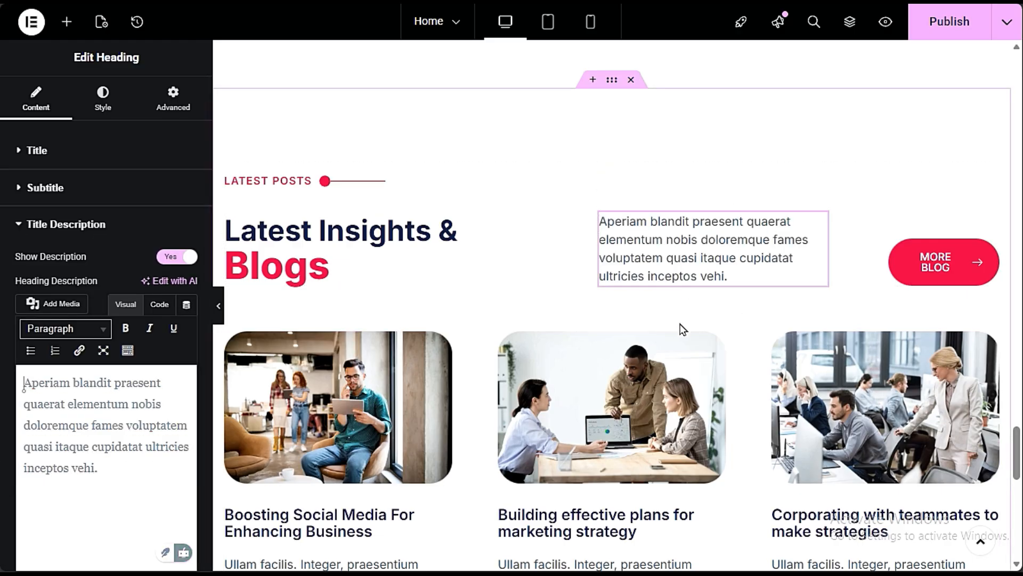
scroll(684, 330, "down", 3)
left_click(737, 338)
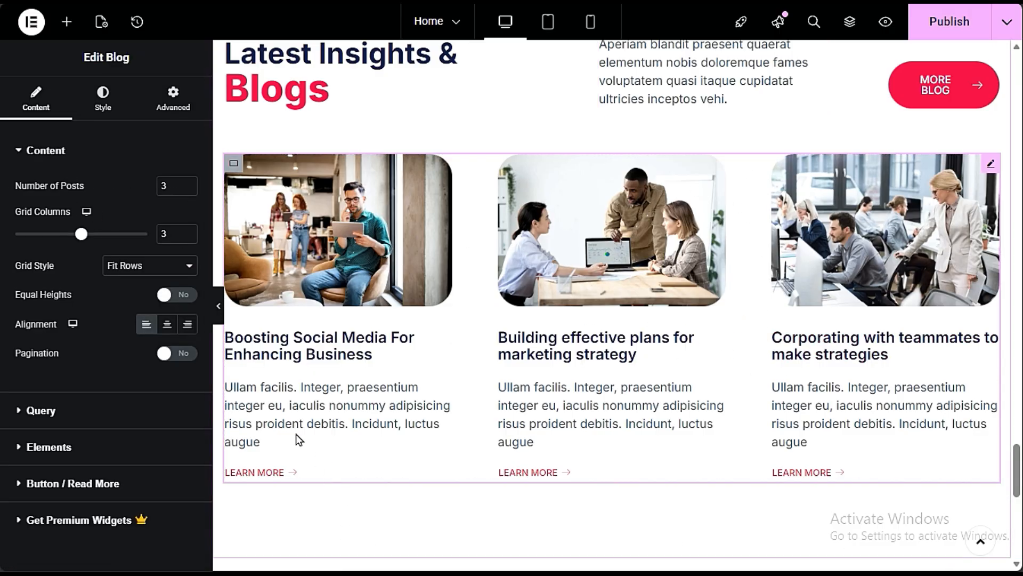
- Try showing 6 posts in the blog grid and clear the number of posts again
double_click(176, 186)
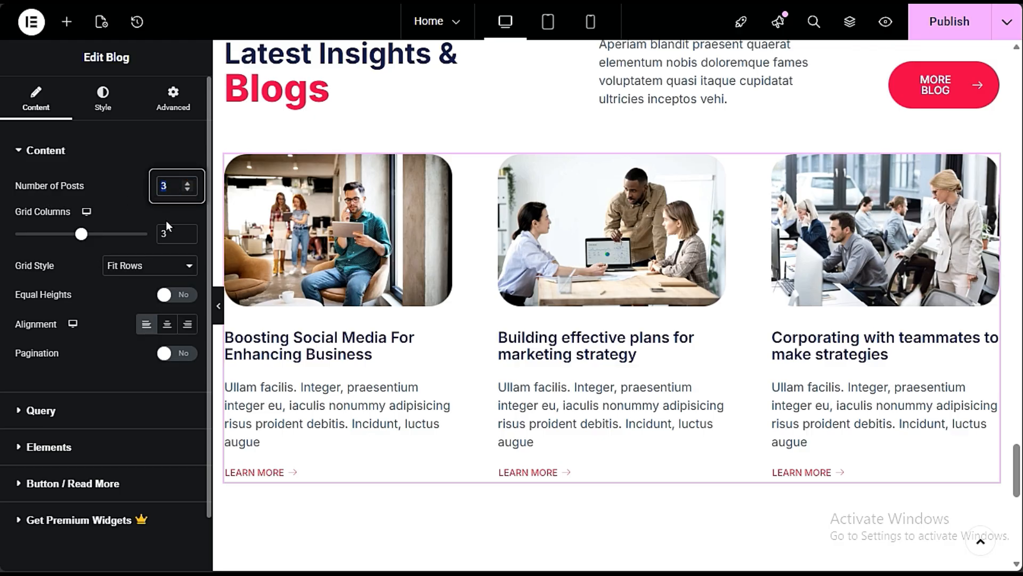
type("6")
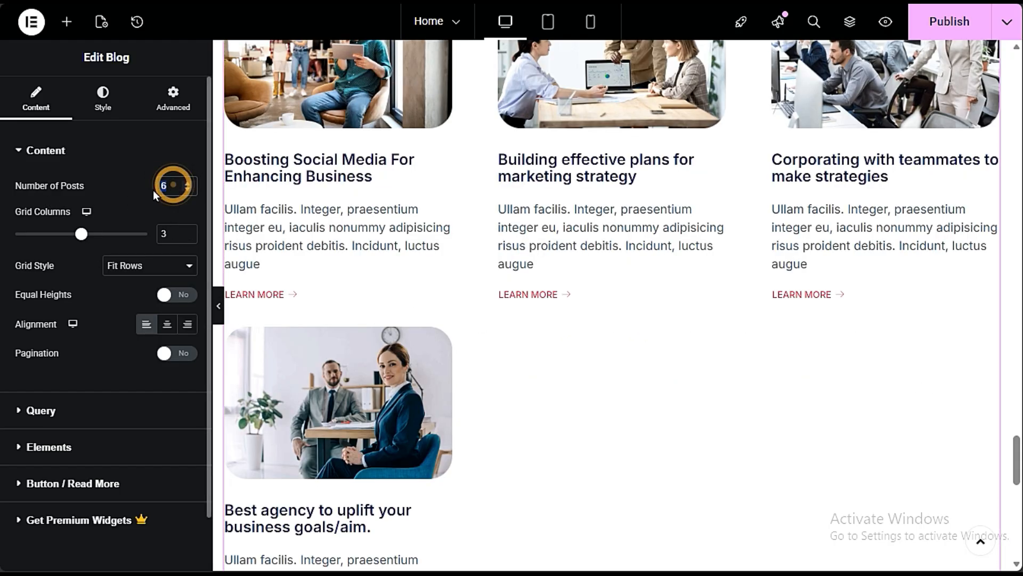
key("BackSpace")
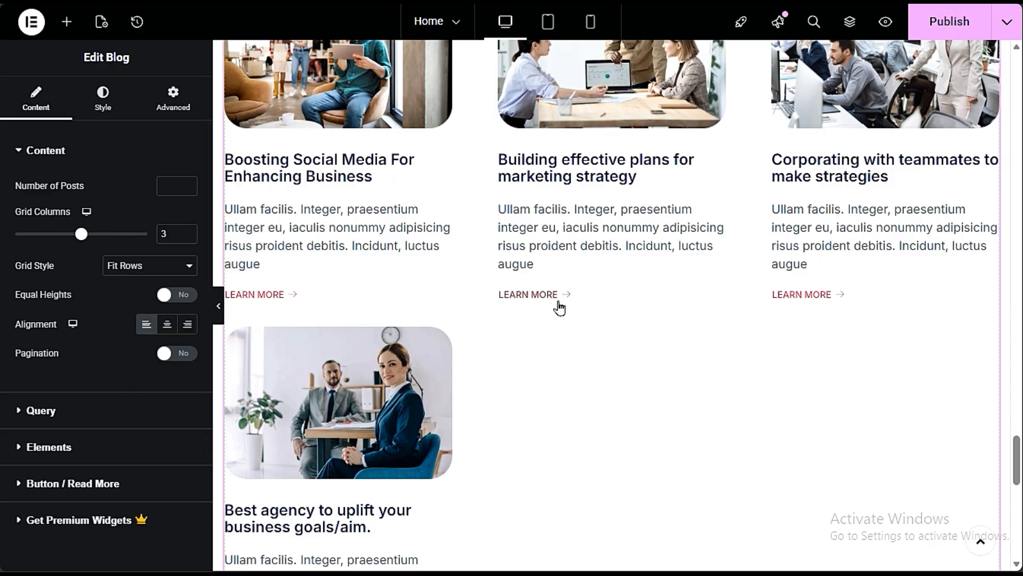
- Try a layout with 2 grid columns for the blog posts and return it to 3 columns
scroll(557, 304, "up", 3)
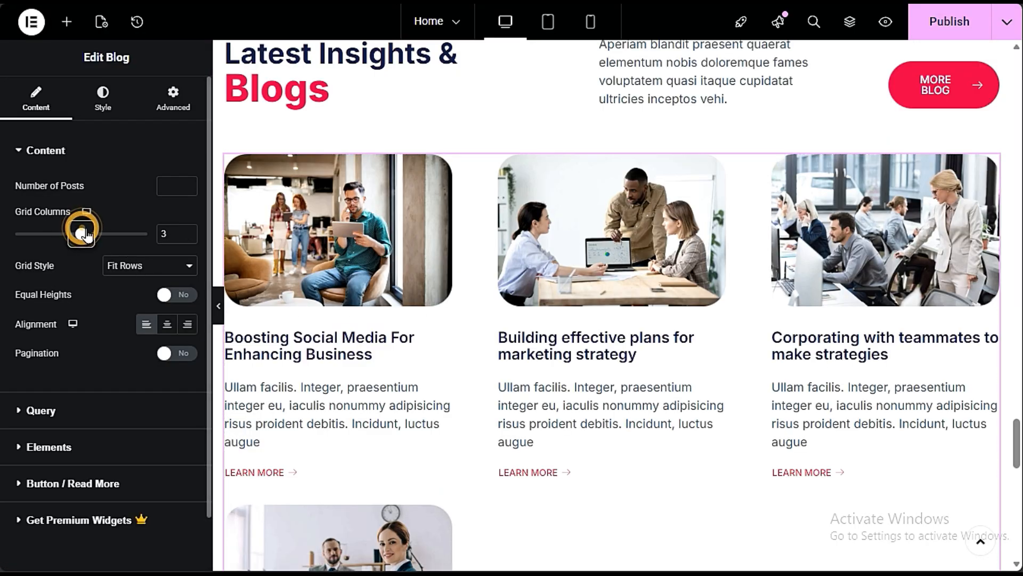
left_click_drag(81, 233, 59, 236)
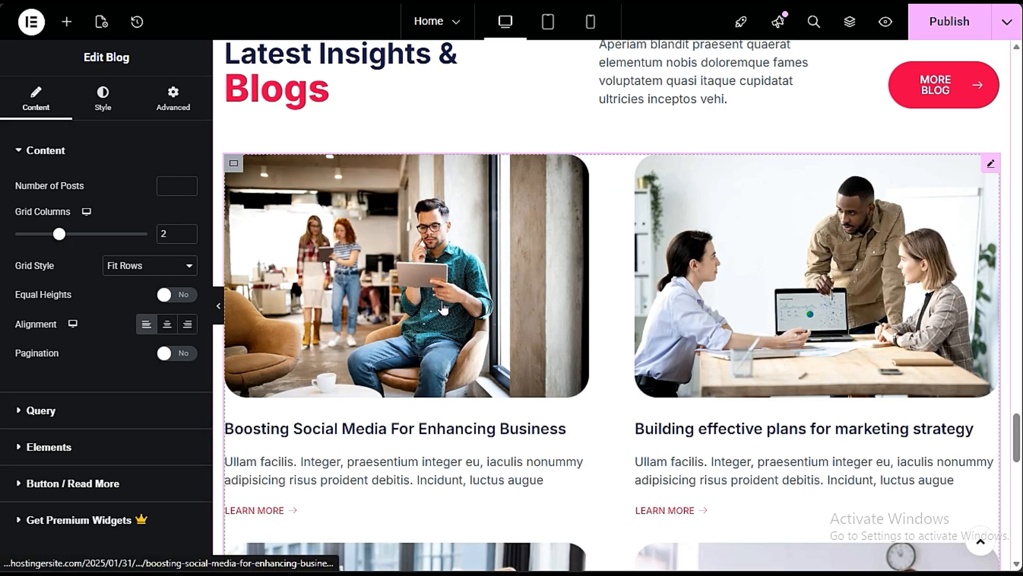
left_click(77, 232)
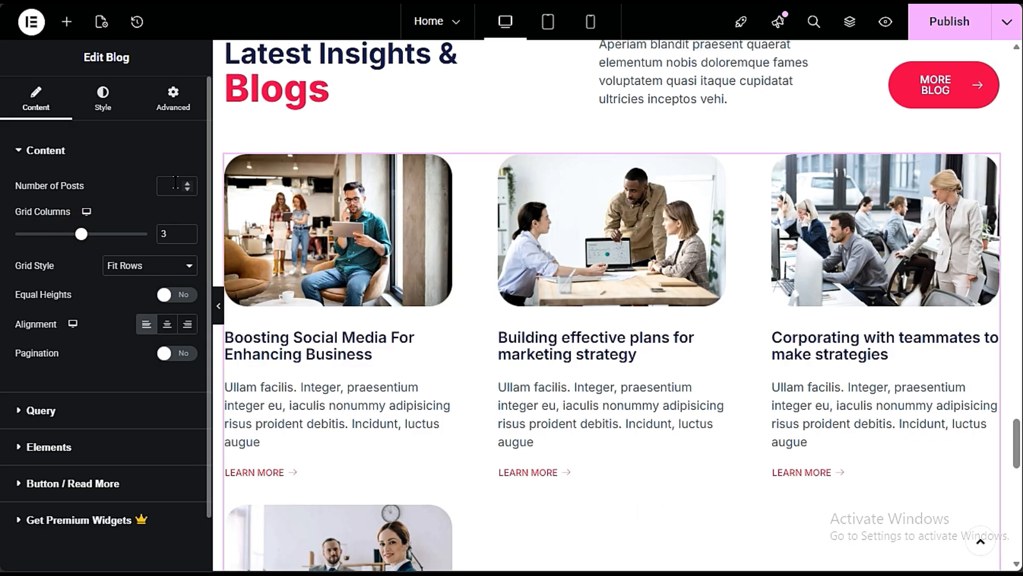
- Set the number of posts shown in the blog grid to 3
left_click(177, 185)
type("3")
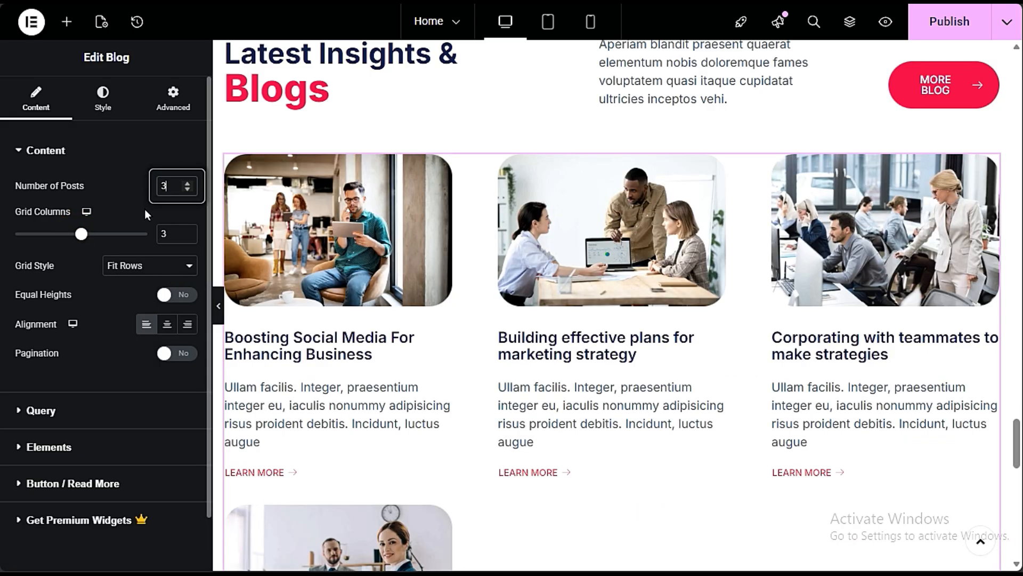
left_click(138, 213)
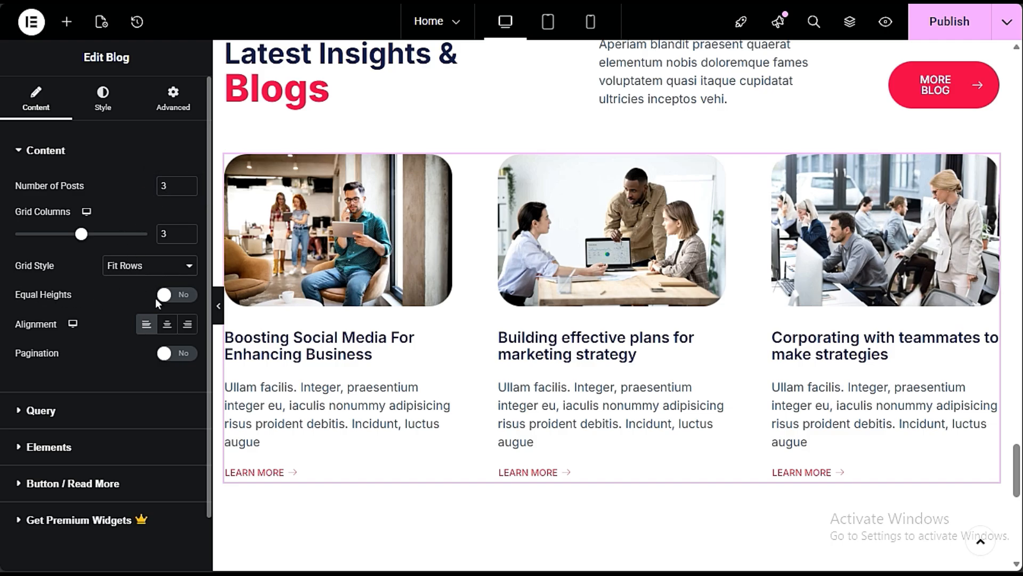
- Turn on equal heights for the blog grid and set its query's post type to Posts
left_click(184, 295)
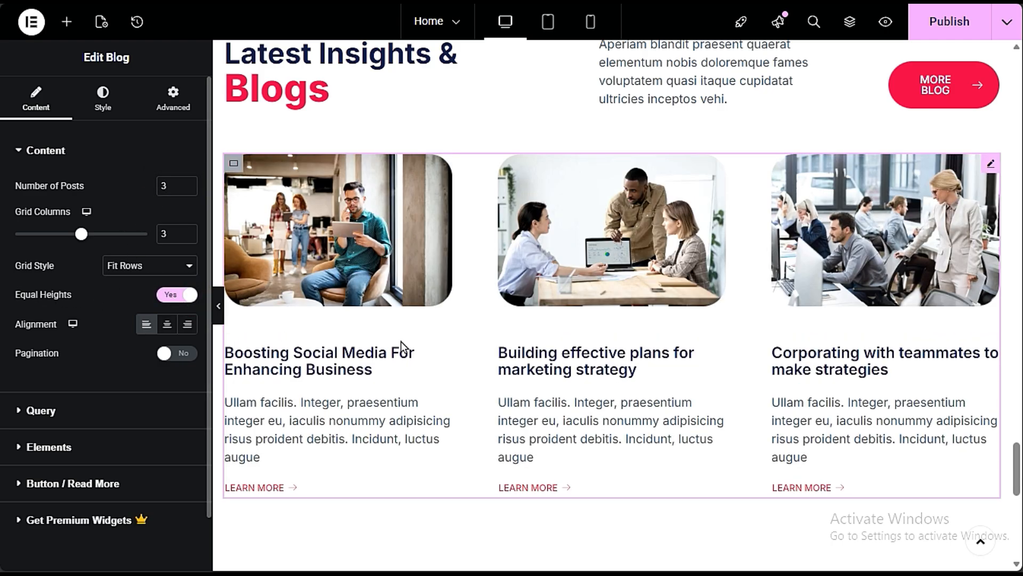
scroll(129, 377, "down", 1)
left_click(76, 358)
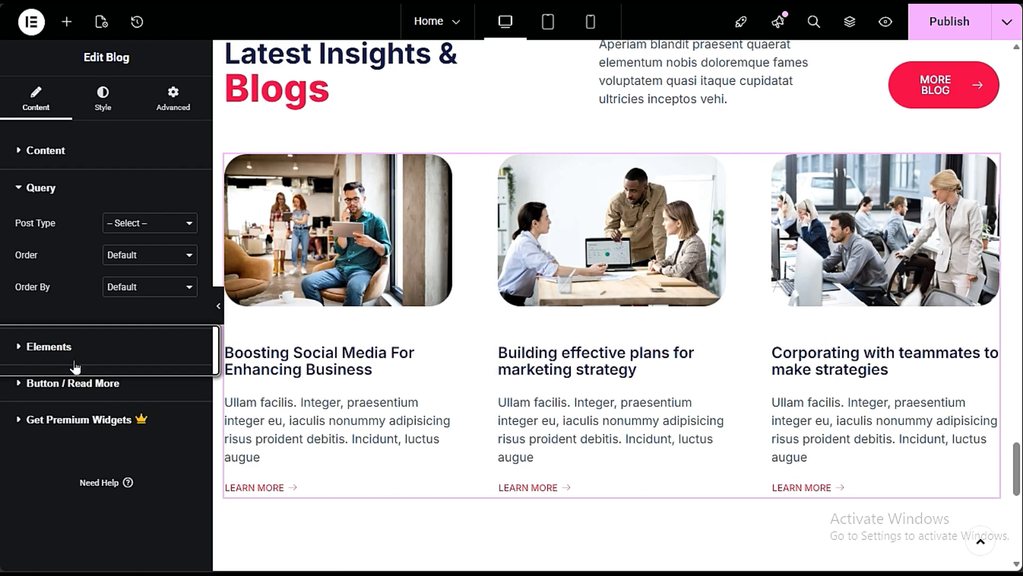
left_click(164, 224)
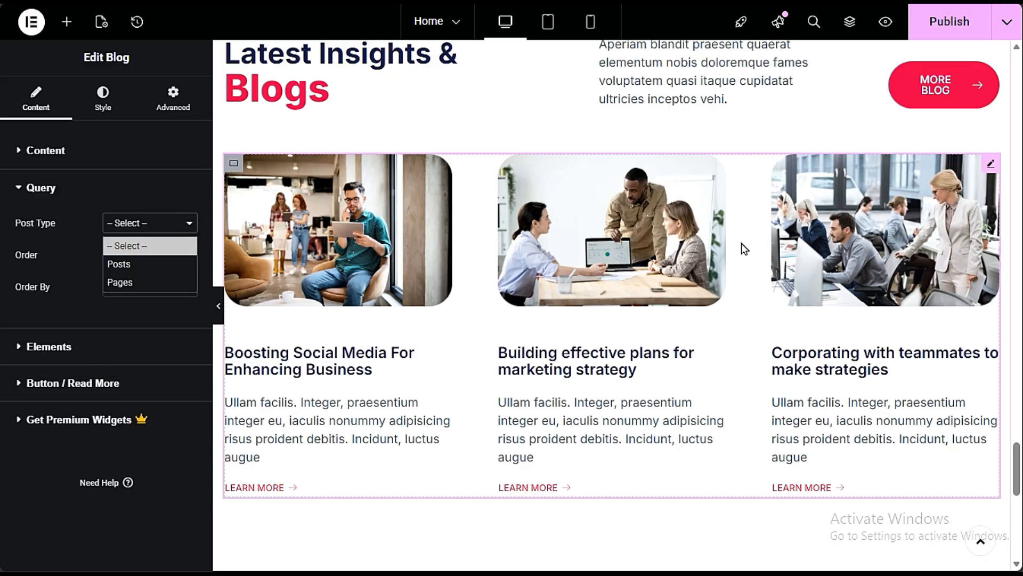
left_click(123, 265)
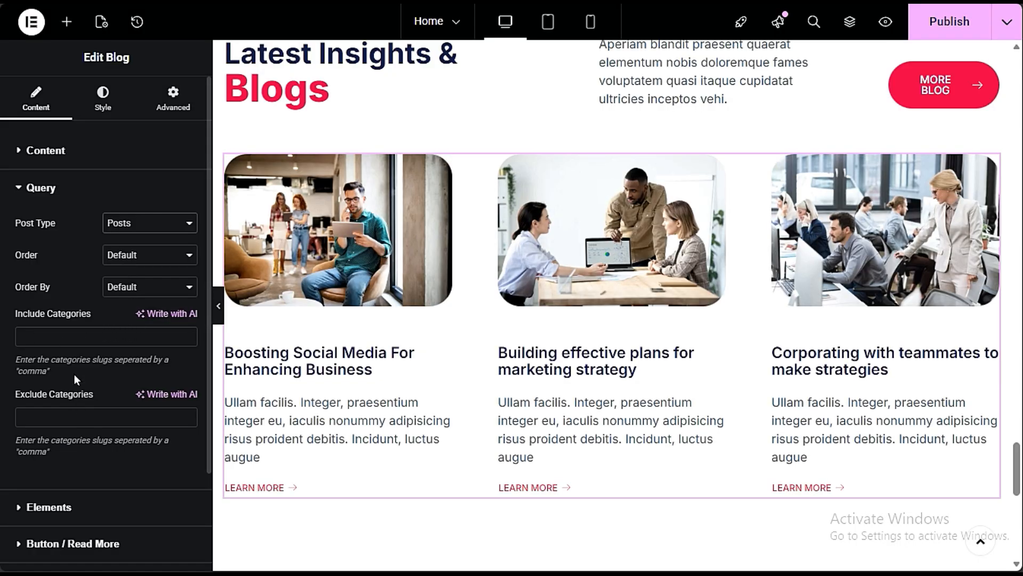
- Order the blog grid's posts by Random, keeping the order direction at Default
left_click(60, 337)
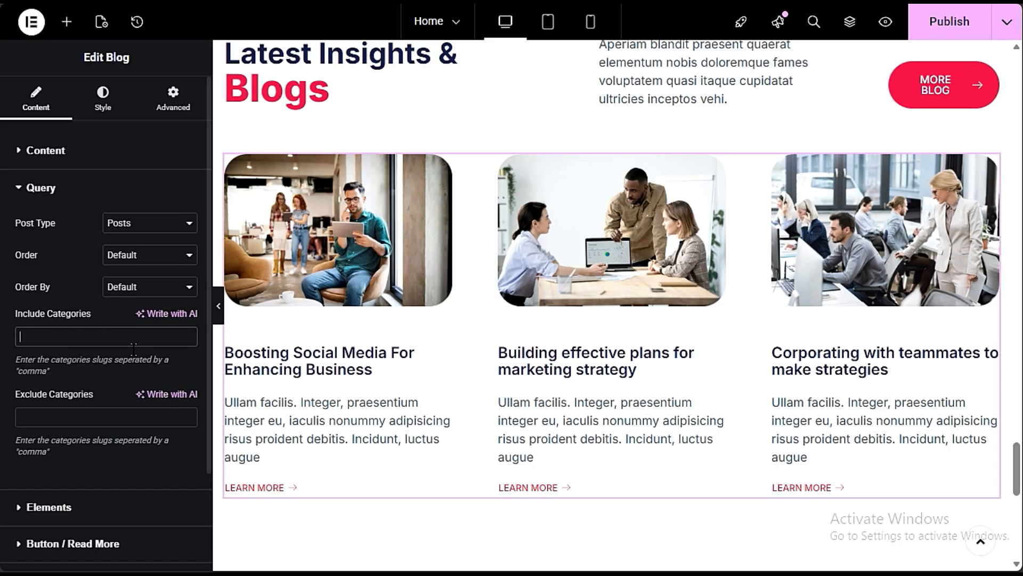
scroll(85, 399, "down", 2)
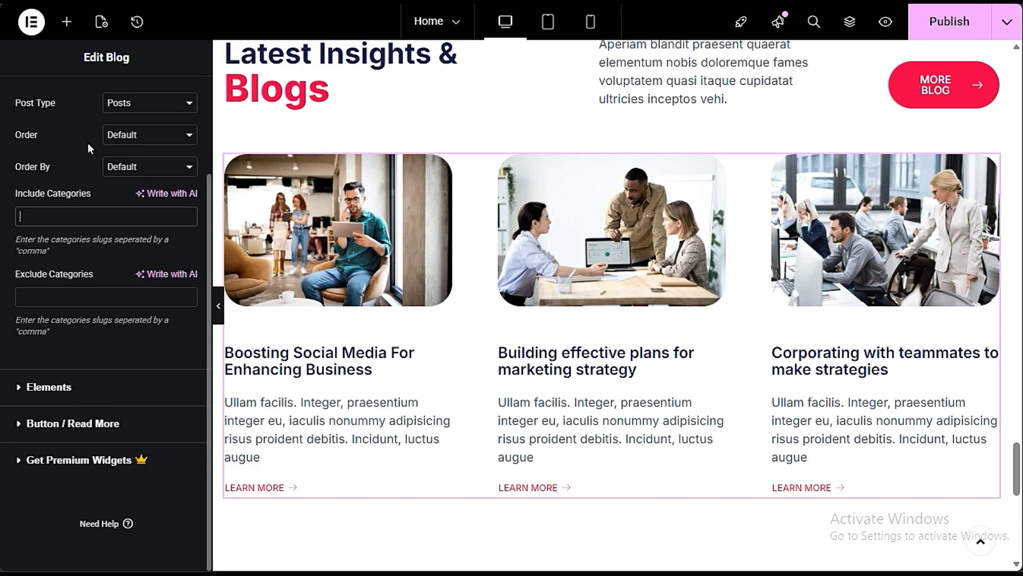
left_click(137, 135)
left_click(132, 154)
left_click(118, 167)
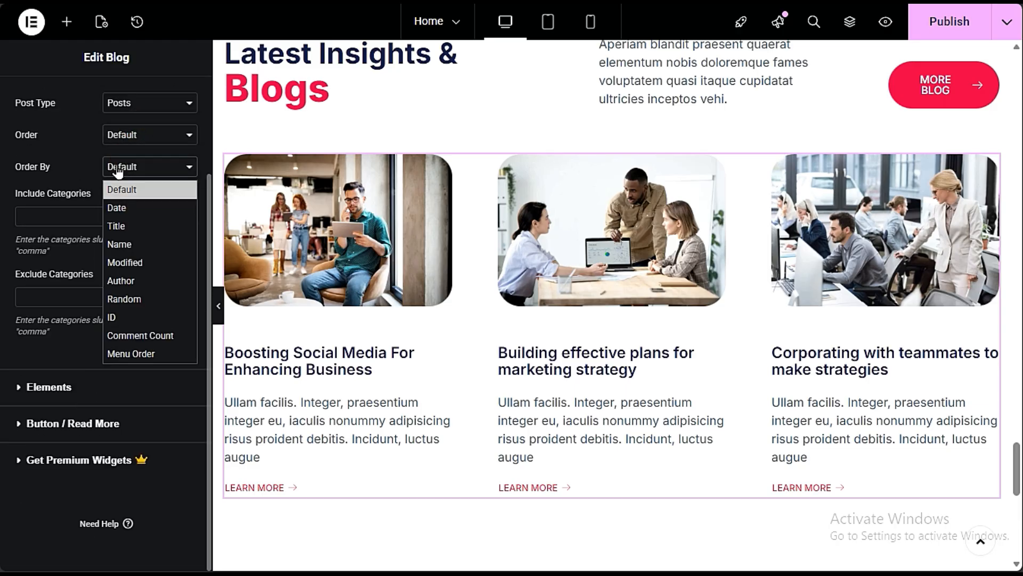
left_click(147, 299)
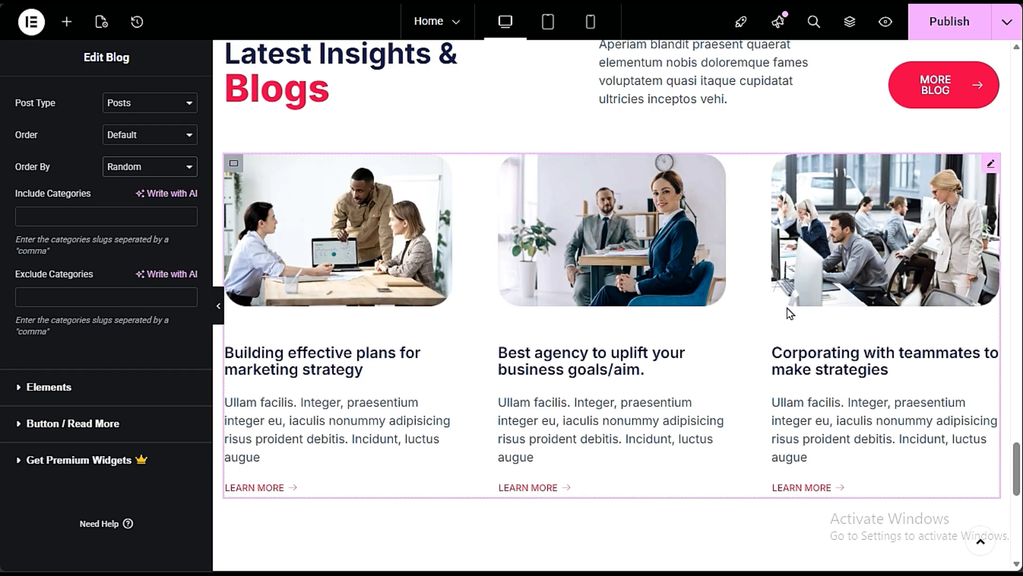
- Try displaying the date and the author on the blog posts, hiding each of them again
left_click(126, 385)
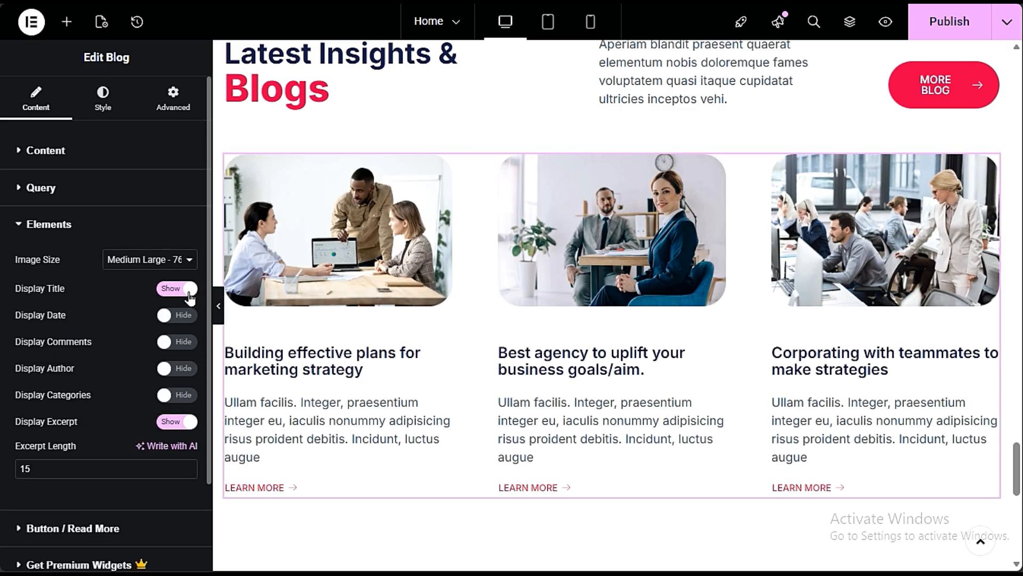
left_click(166, 315)
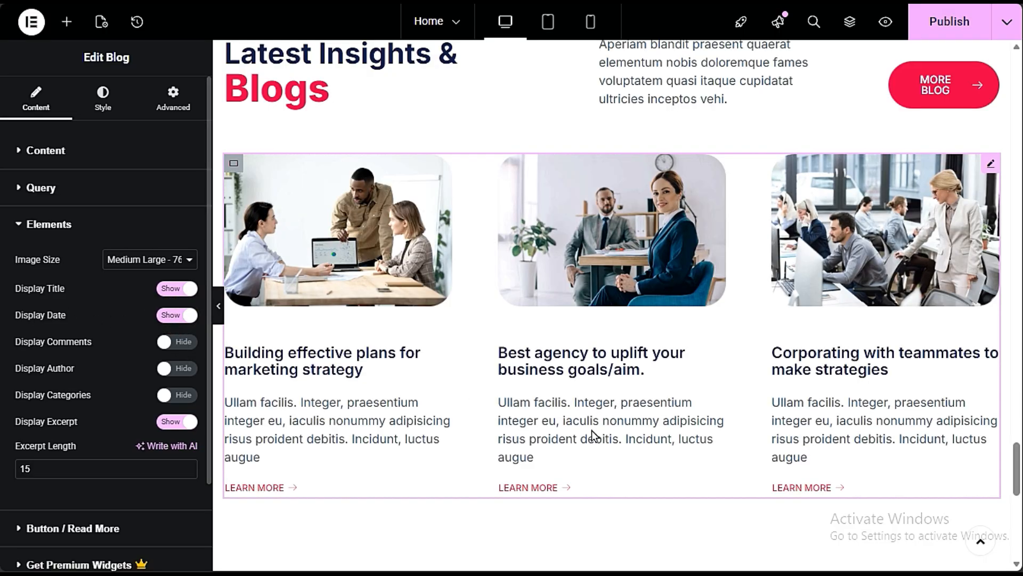
left_click(170, 315)
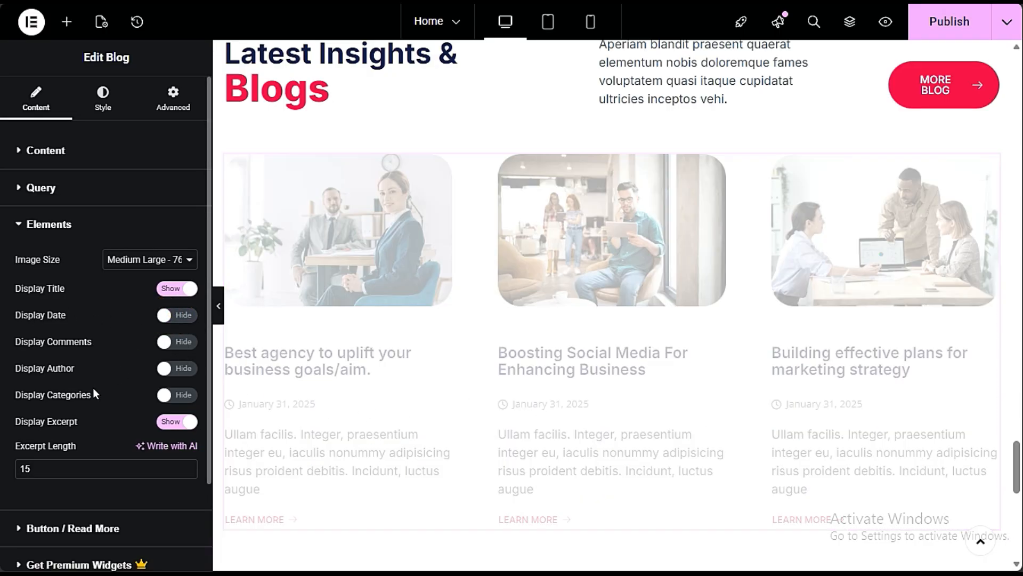
left_click(166, 368)
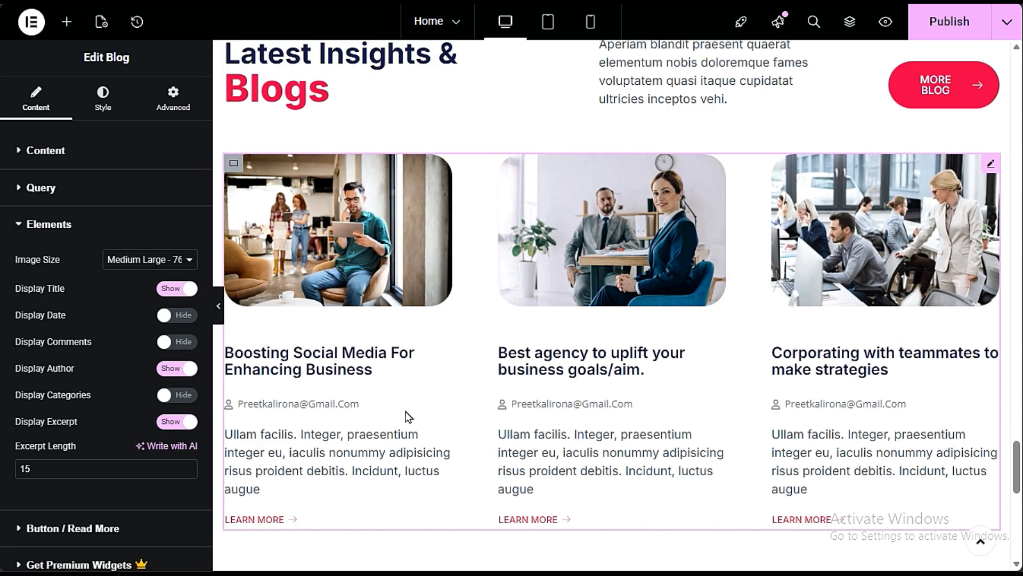
left_click(171, 368)
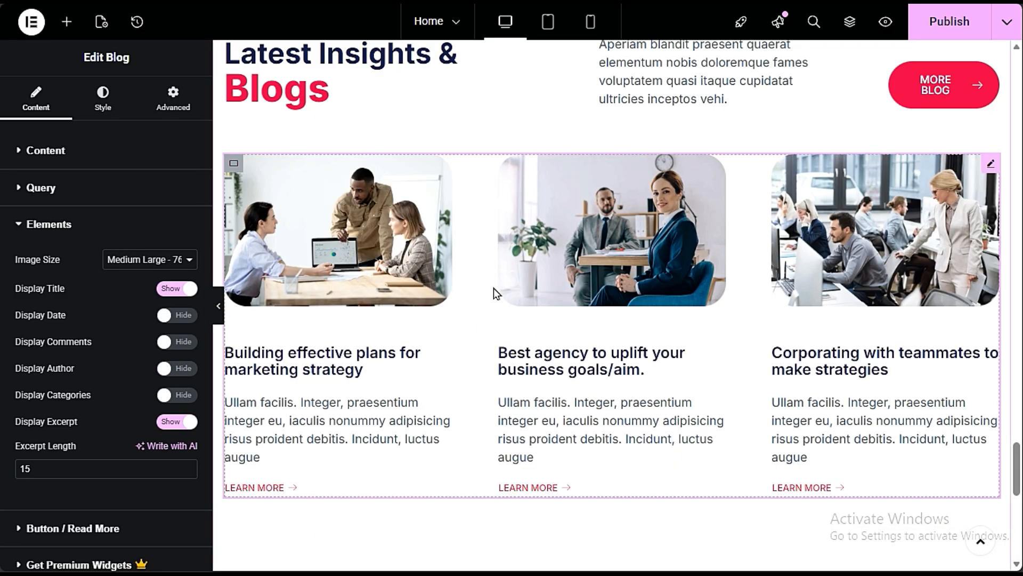
- Look over the Home page sections from the services area down to the footer
scroll(494, 288, "down", 10)
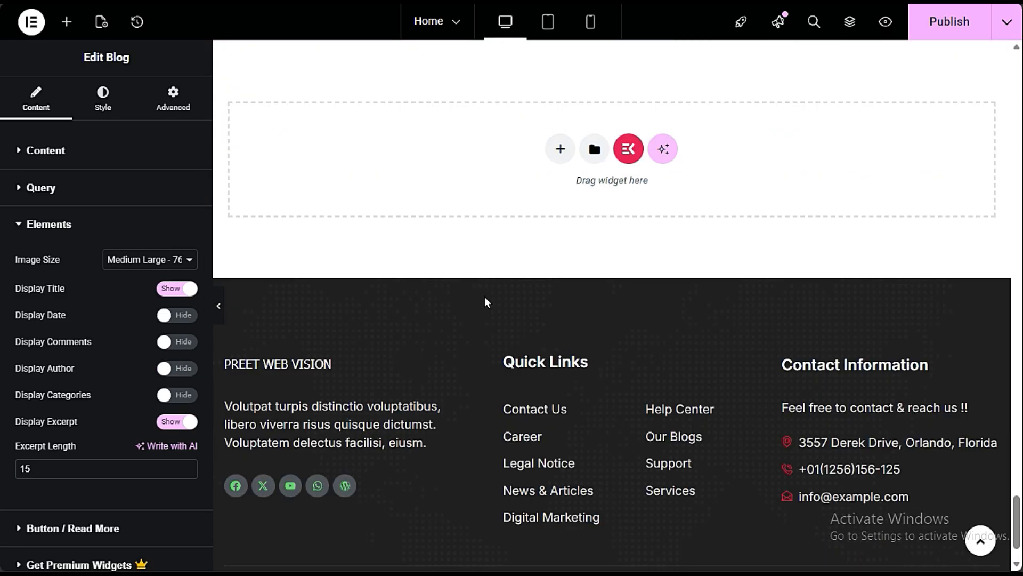
scroll(537, 310, "up", 3)
scroll(549, 313, "up", 20)
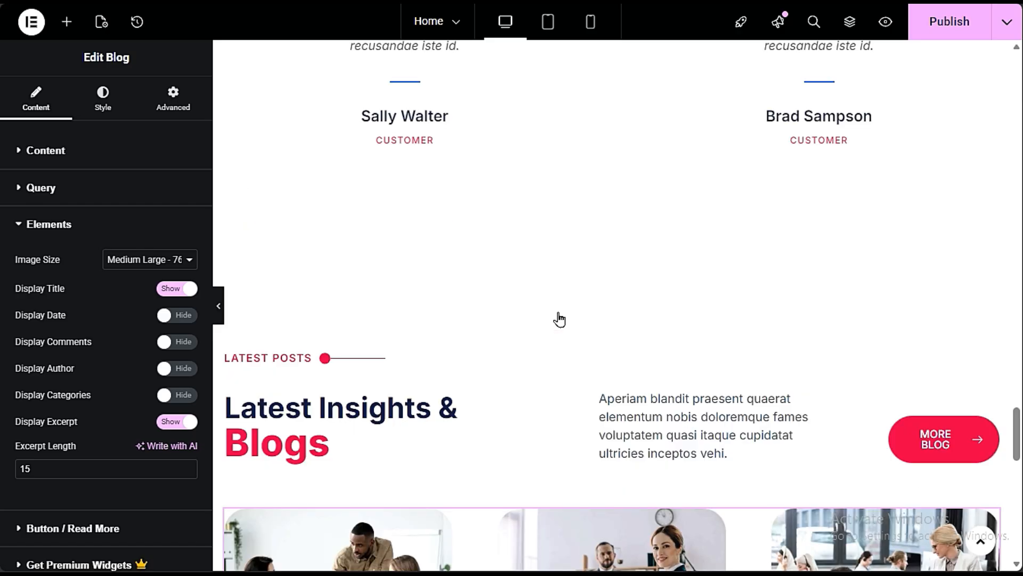
scroll(565, 320, "up", 15)
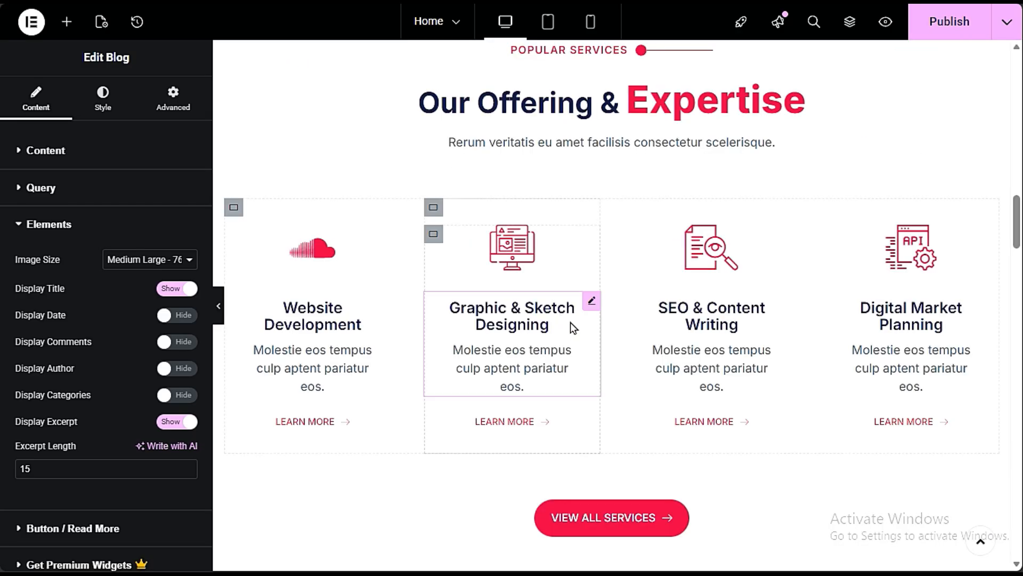
scroll(575, 325, "down", 10)
scroll(618, 333, "down", 20)
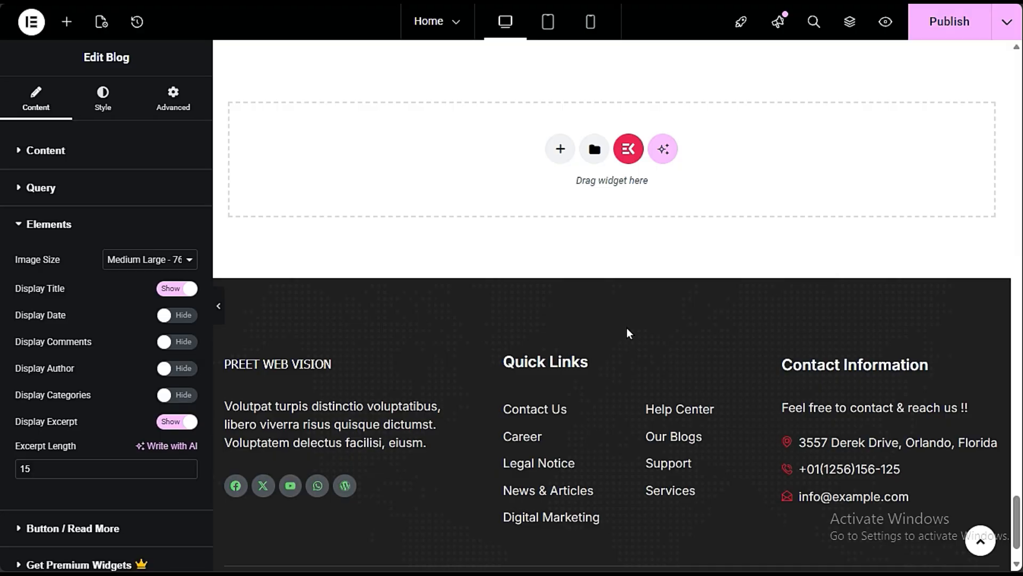
- Insert the Faq - Section 5 template from the ElementsKit section library between the blog posts and the footer
scroll(627, 329, "up", 3)
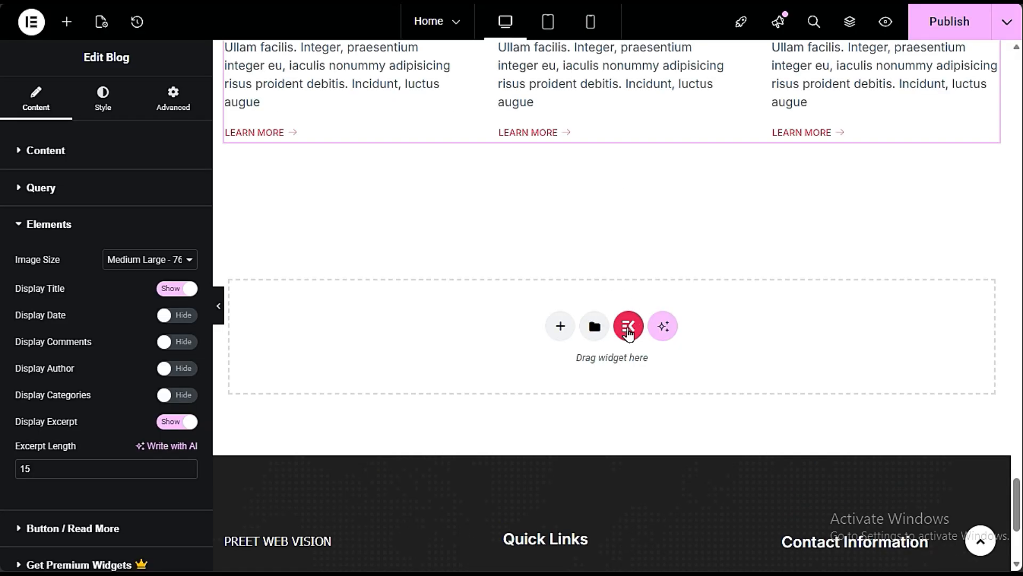
left_click(628, 328)
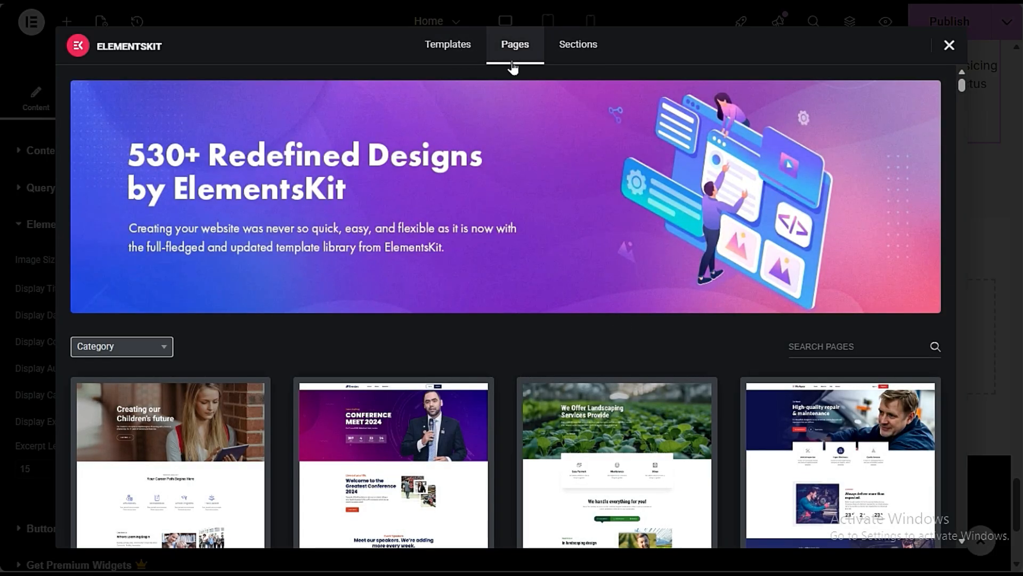
left_click(571, 47)
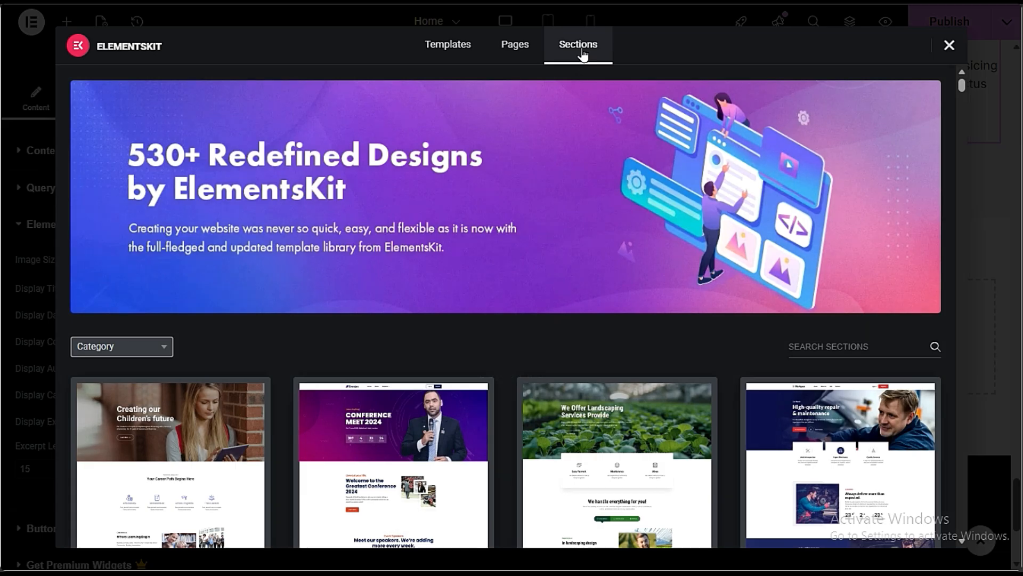
scroll(525, 304, "down", 3)
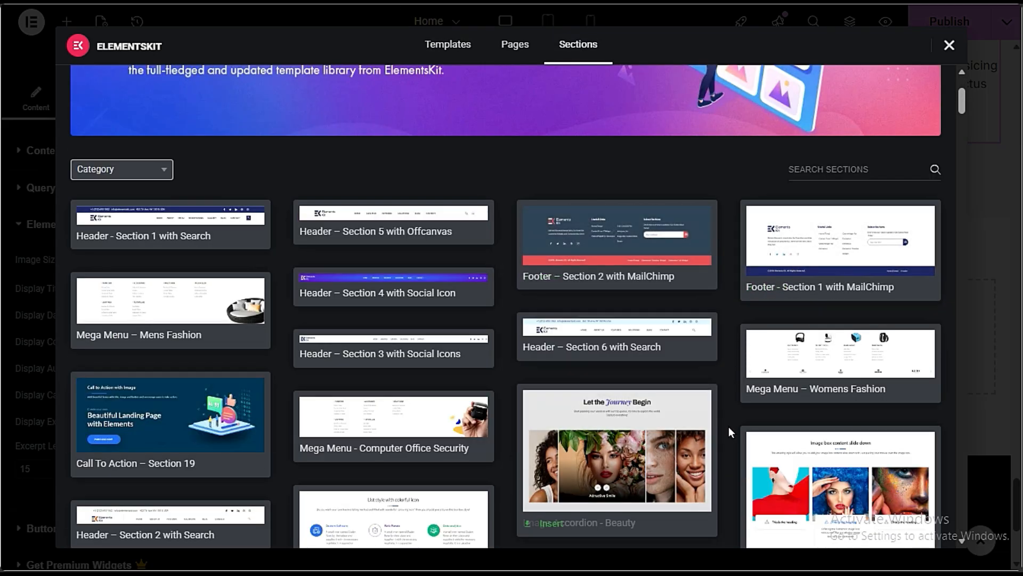
scroll(728, 426, "down", 3)
scroll(729, 440, "down", 3)
mouse_move(398, 235)
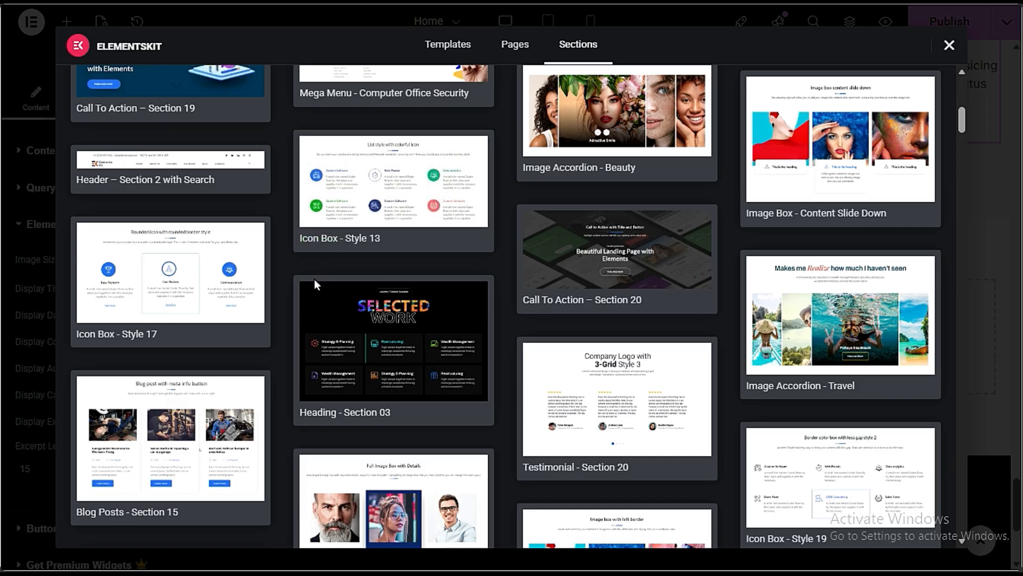
mouse_move(396, 397)
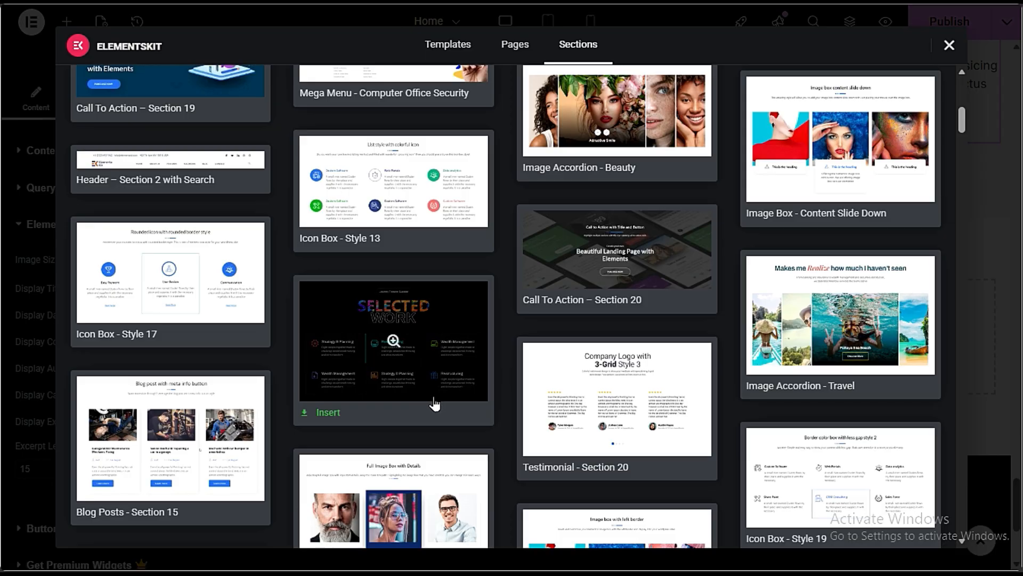
mouse_move(401, 207)
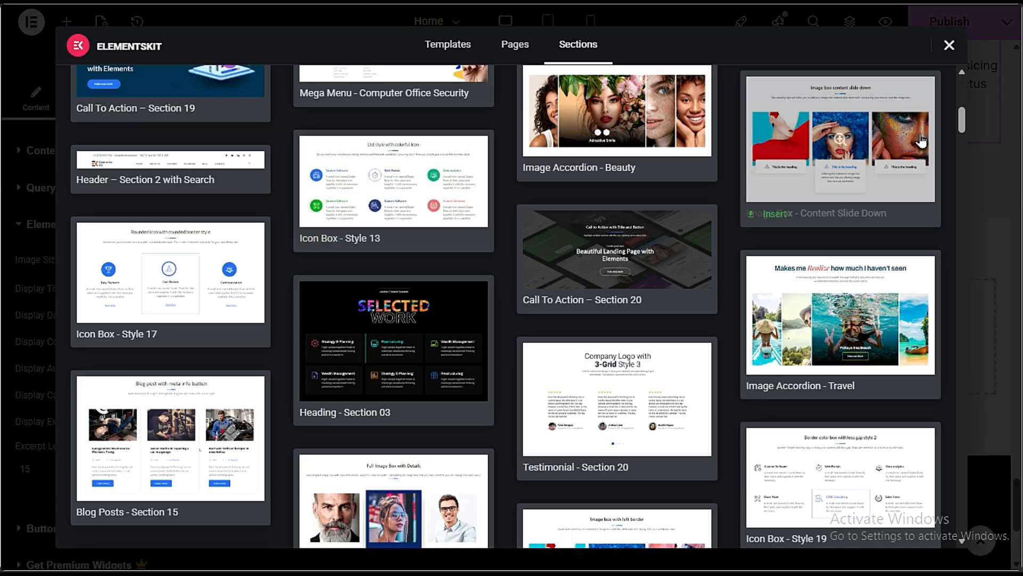
scroll(729, 428, "down", 5)
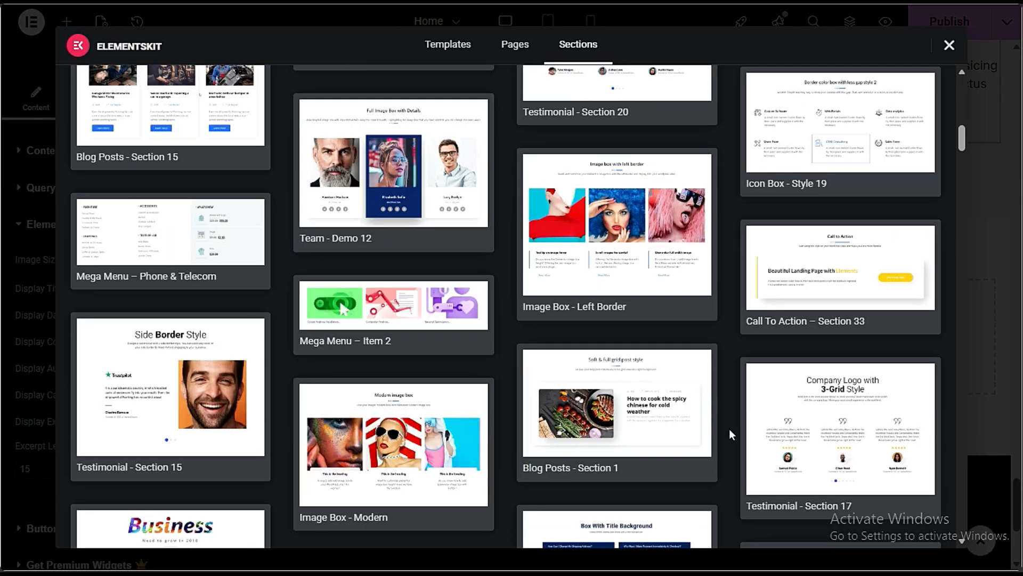
scroll(729, 429, "down", 3)
mouse_move(247, 359)
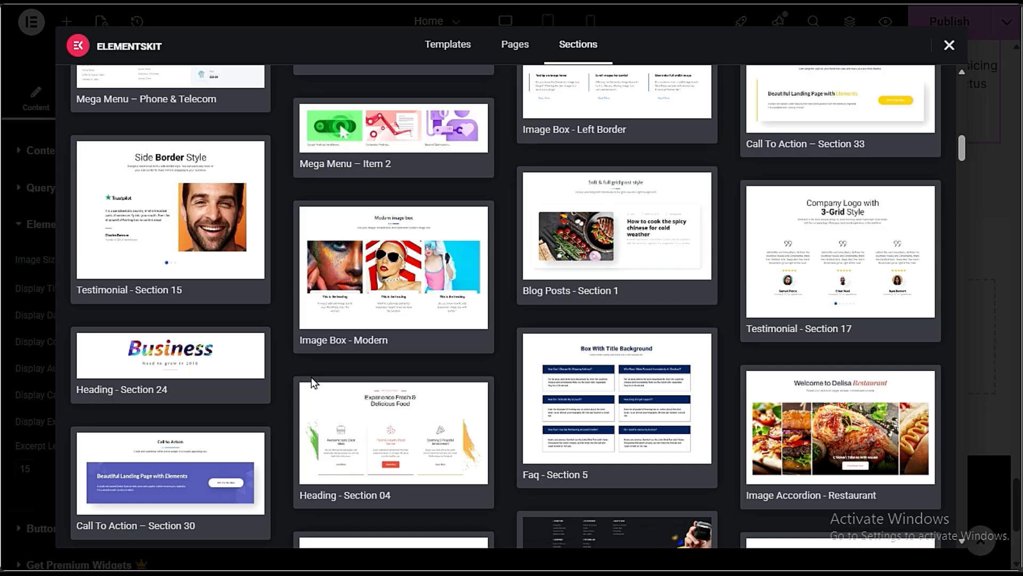
scroll(743, 436, "down", 3)
mouse_move(559, 215)
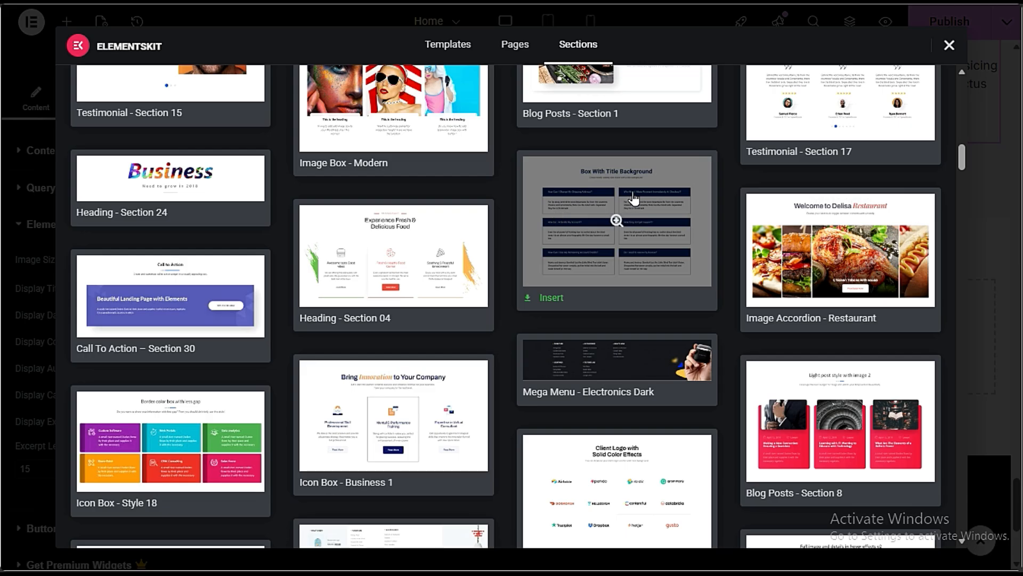
left_click(544, 298)
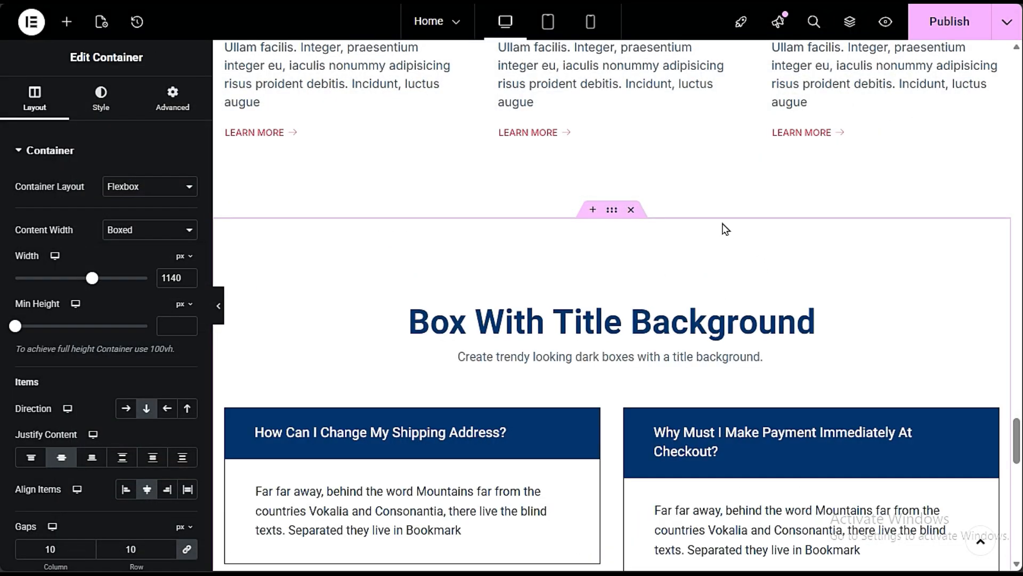
- Copy the hex code of the MORE BLOG button's normal background color in the Latest Insights & Blogs section
scroll(530, 320, "up", 15)
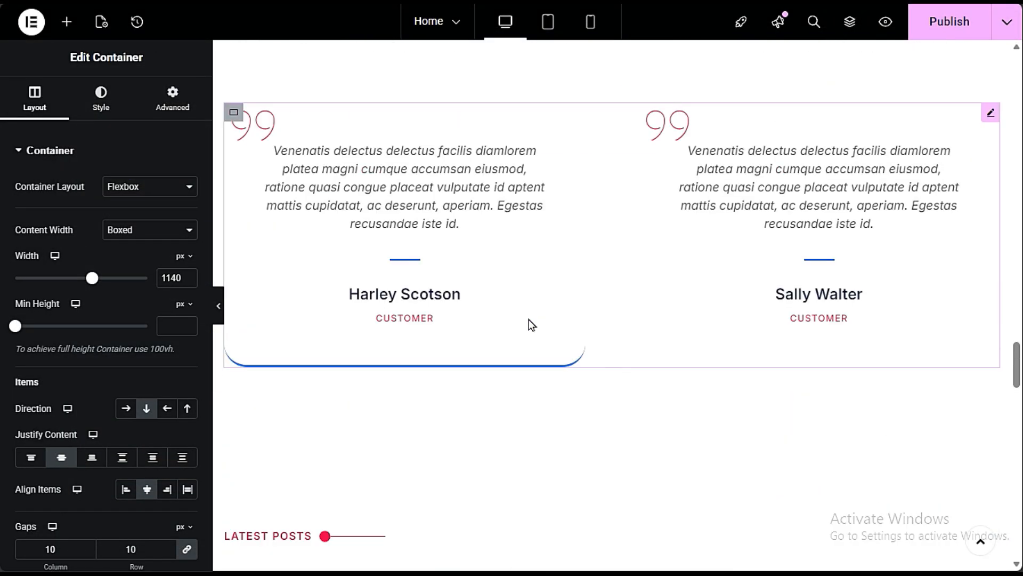
scroll(529, 320, "down", 6)
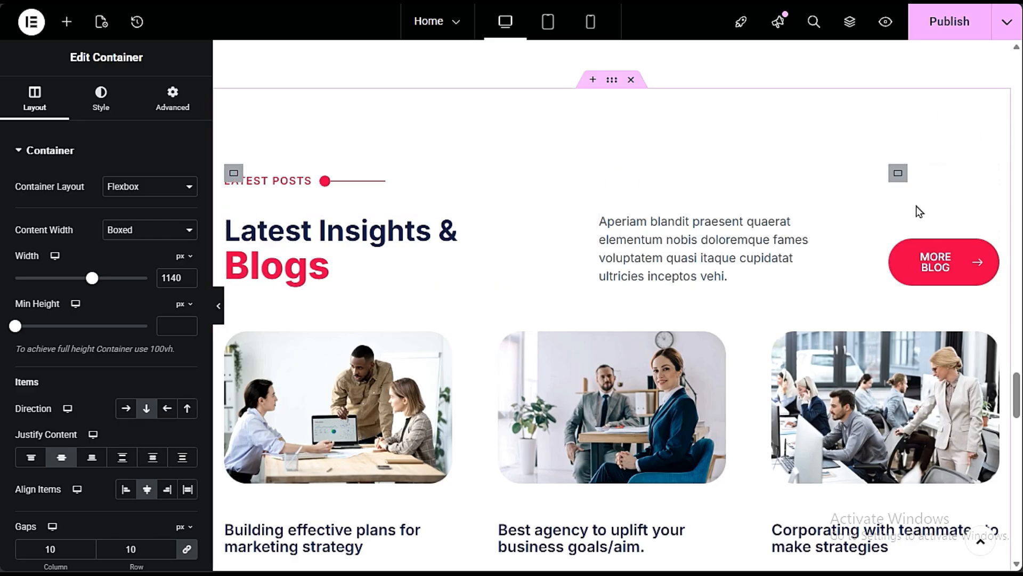
left_click(948, 269)
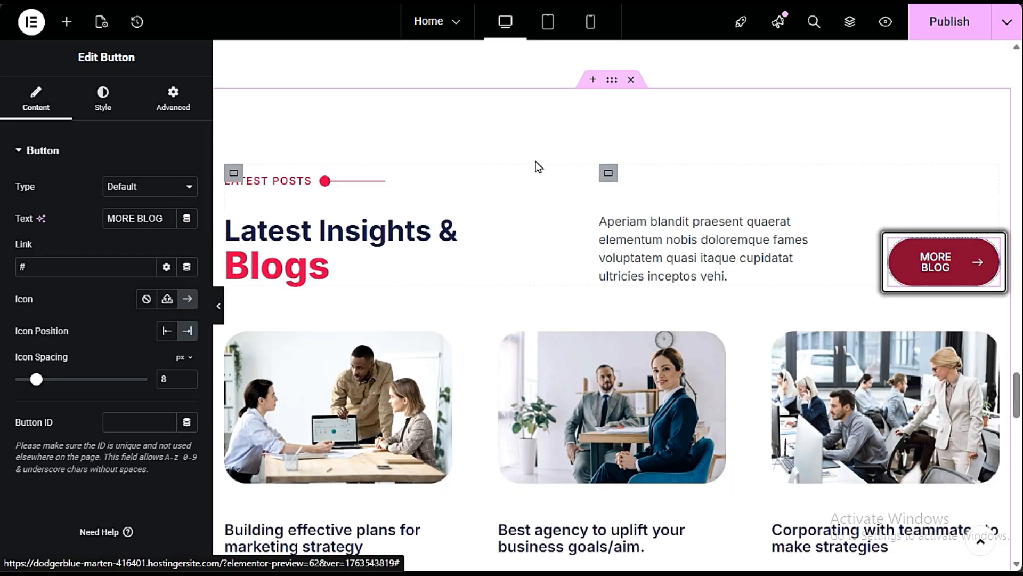
left_click(102, 110)
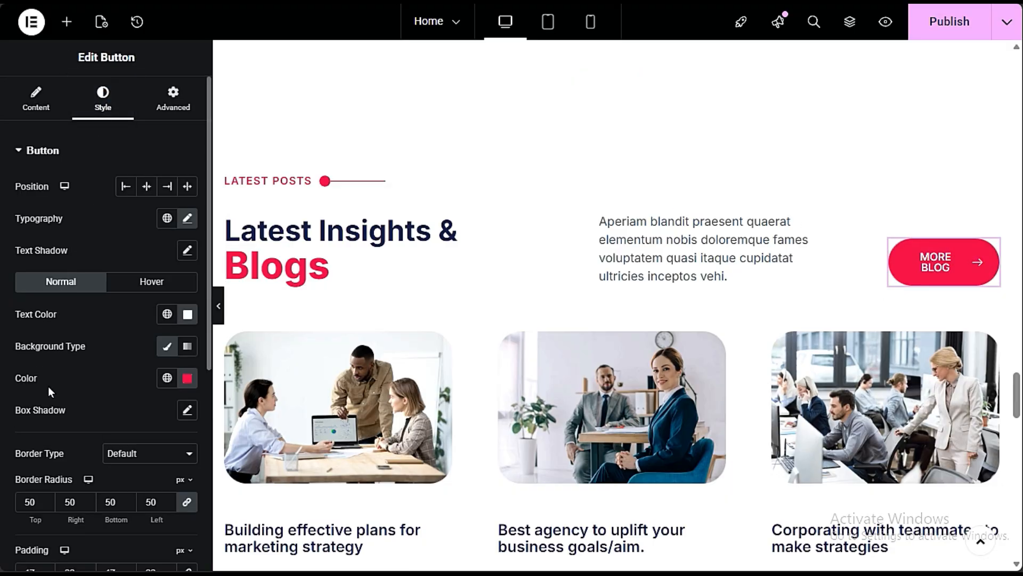
left_click(184, 378)
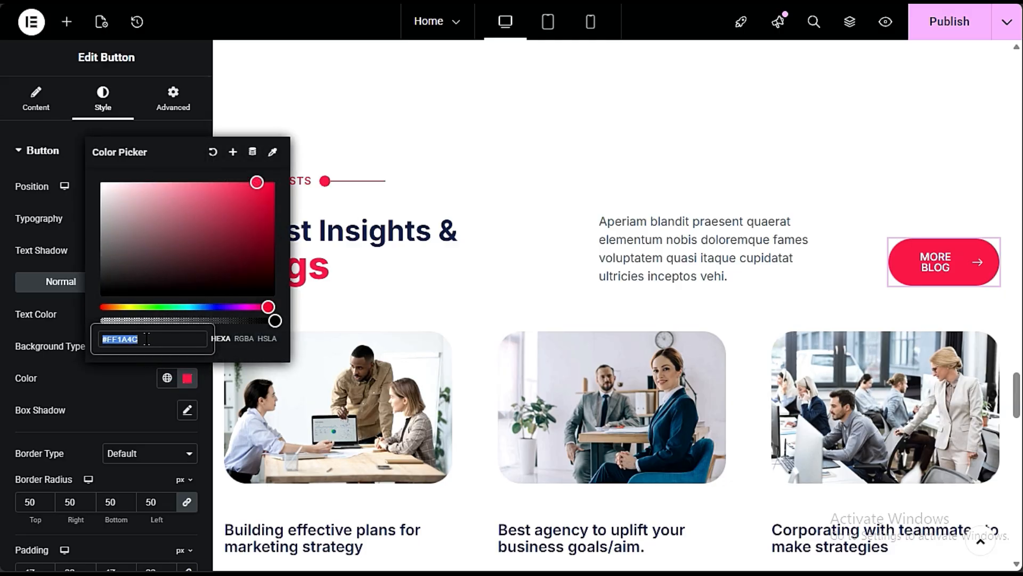
left_click_drag(160, 339, 106, 339)
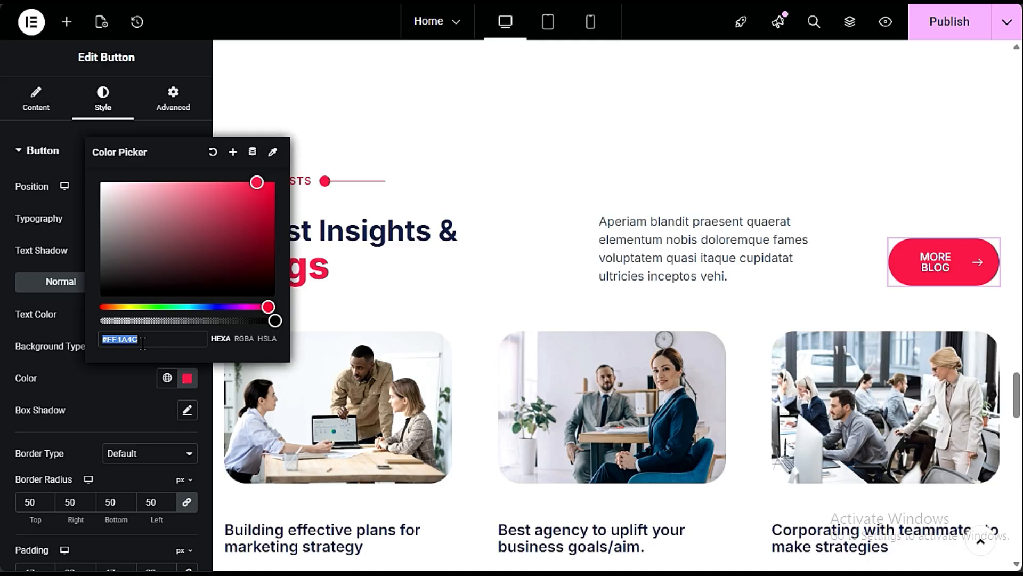
left_click_drag(145, 339, 110, 339)
right_click(114, 339)
left_click(161, 57)
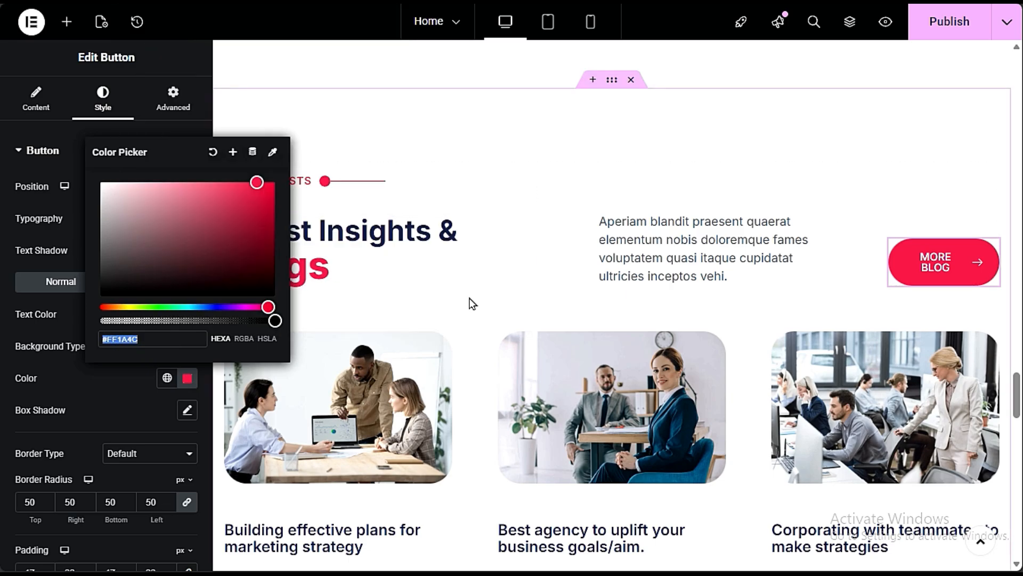
- Change the heading title of the inserted "Box With Title Background" section to FAQ
scroll(473, 304, "down", 10)
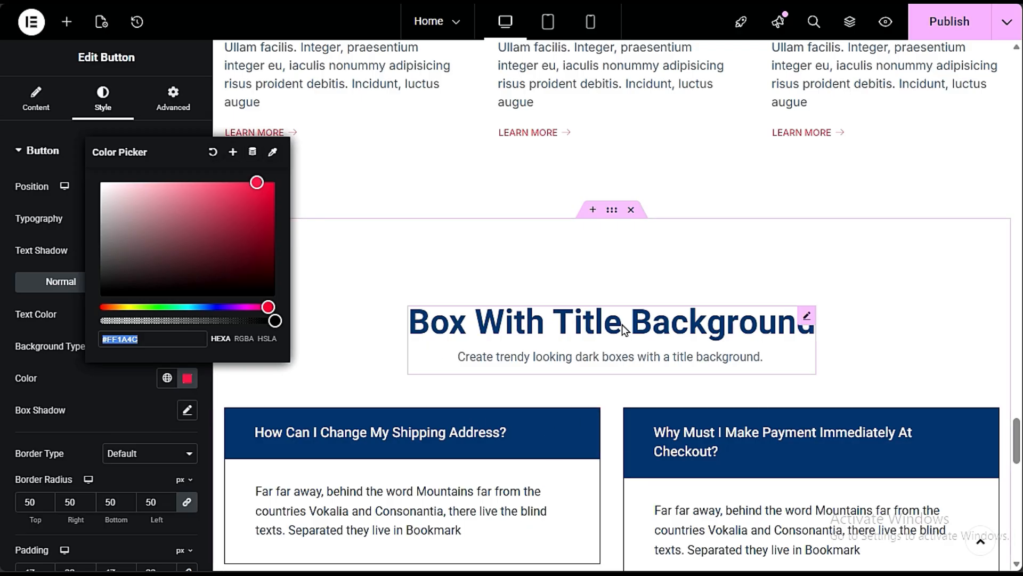
scroll(622, 324, "down", 3)
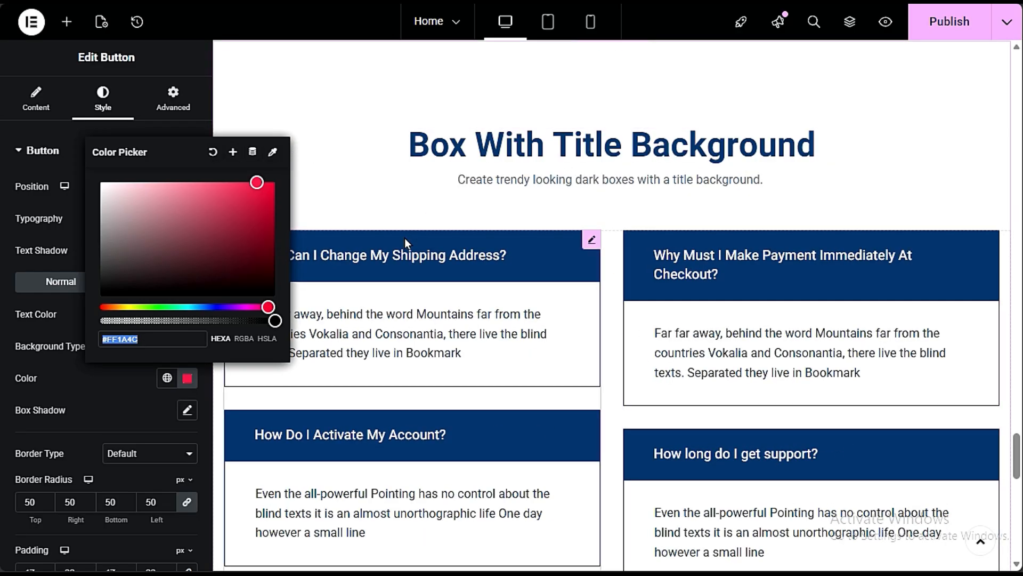
left_click(638, 154)
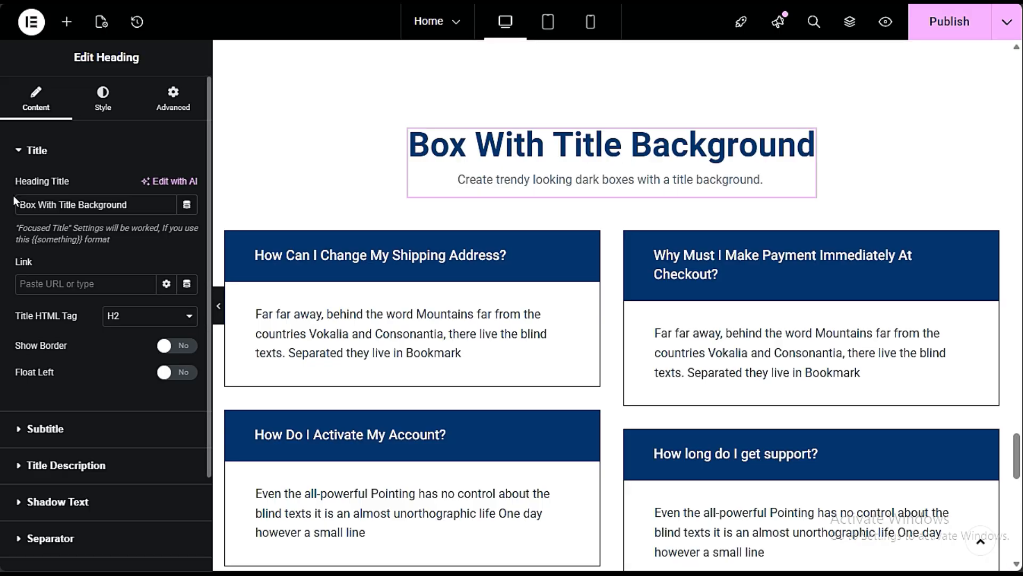
left_click_drag(128, 205, 16, 225)
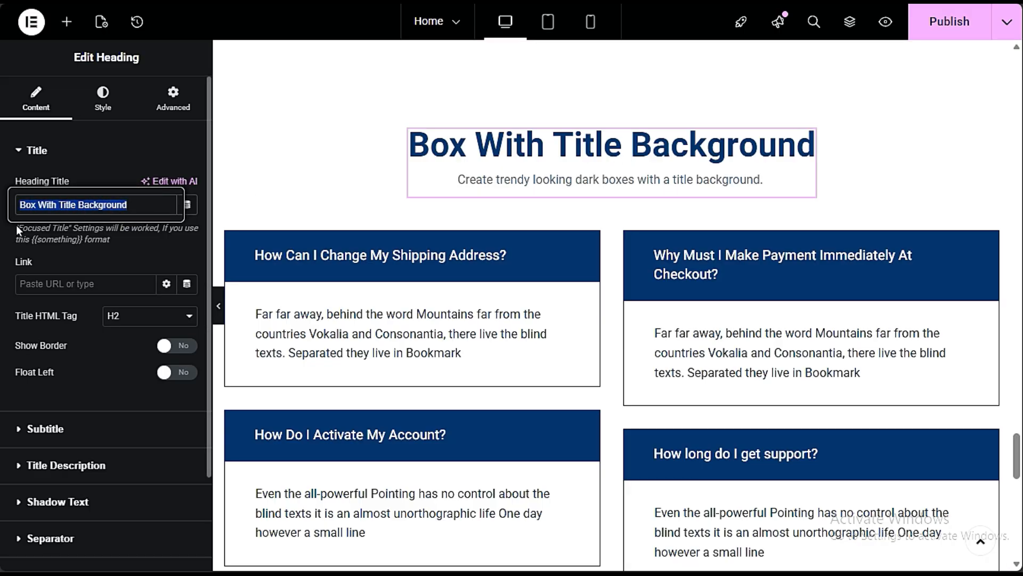
type("FAQ")
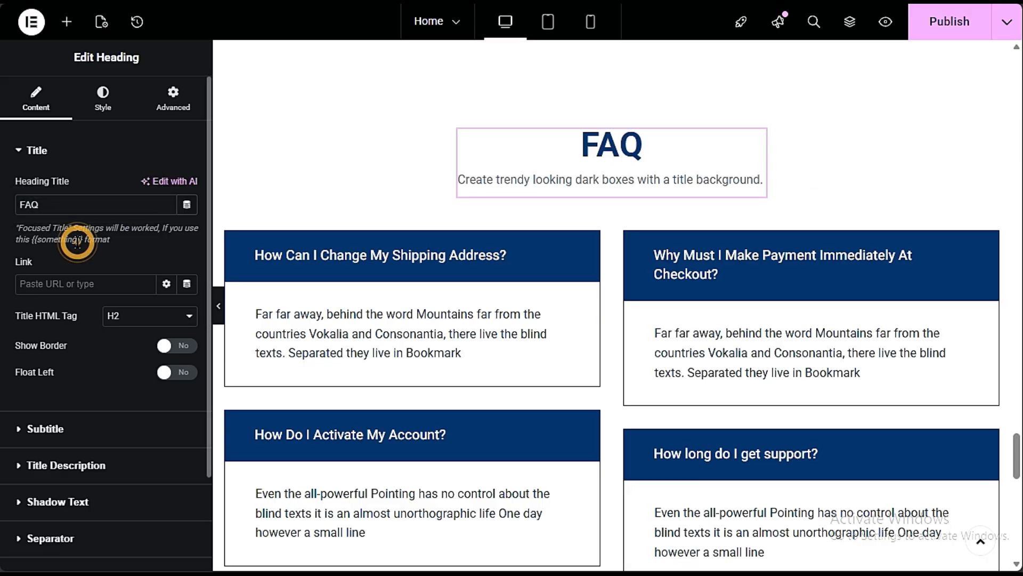
- Set the FAQ heading's title color to the copied #FF1A4C
left_click(100, 89)
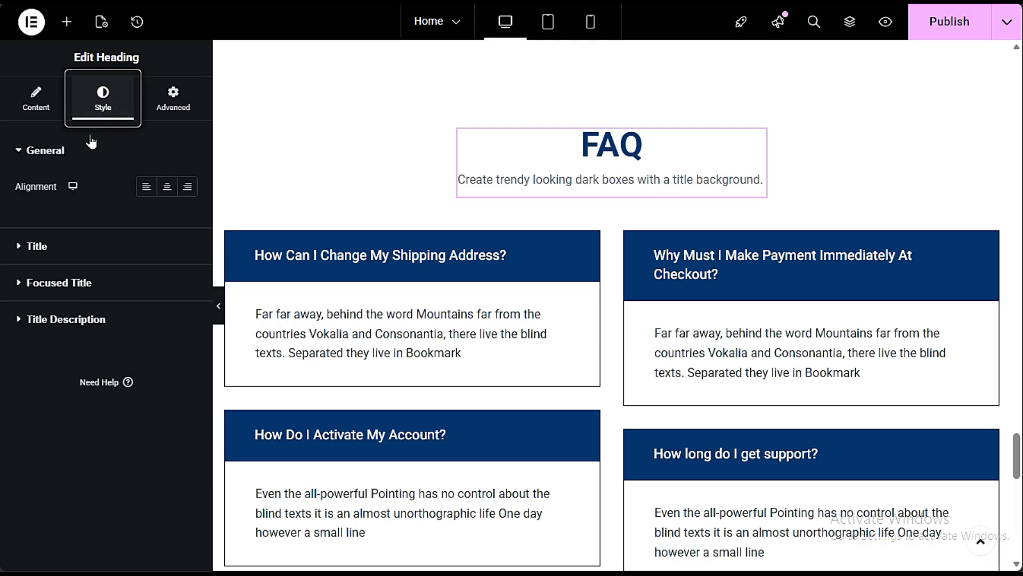
left_click(87, 250)
left_click(186, 223)
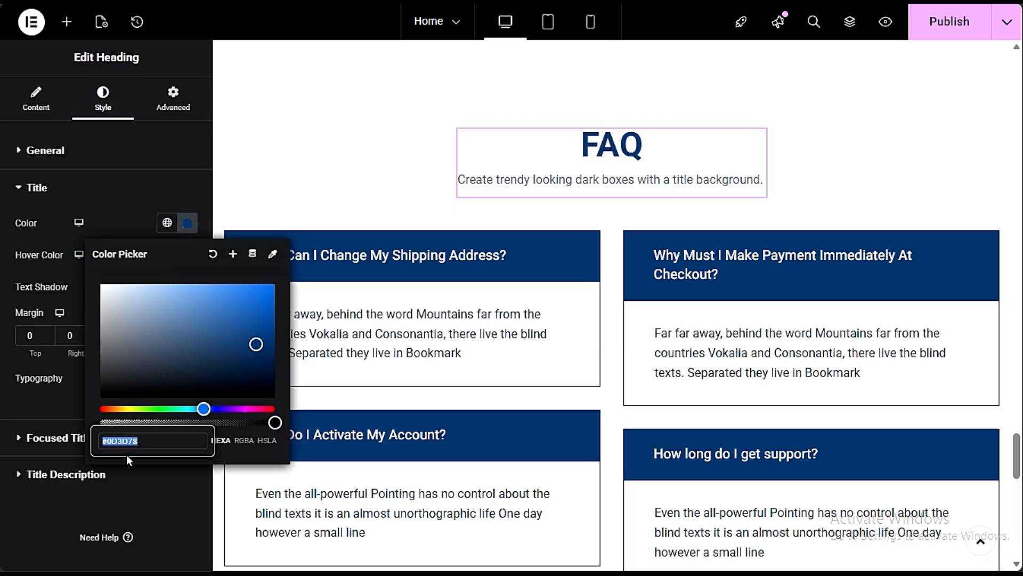
left_click(144, 443)
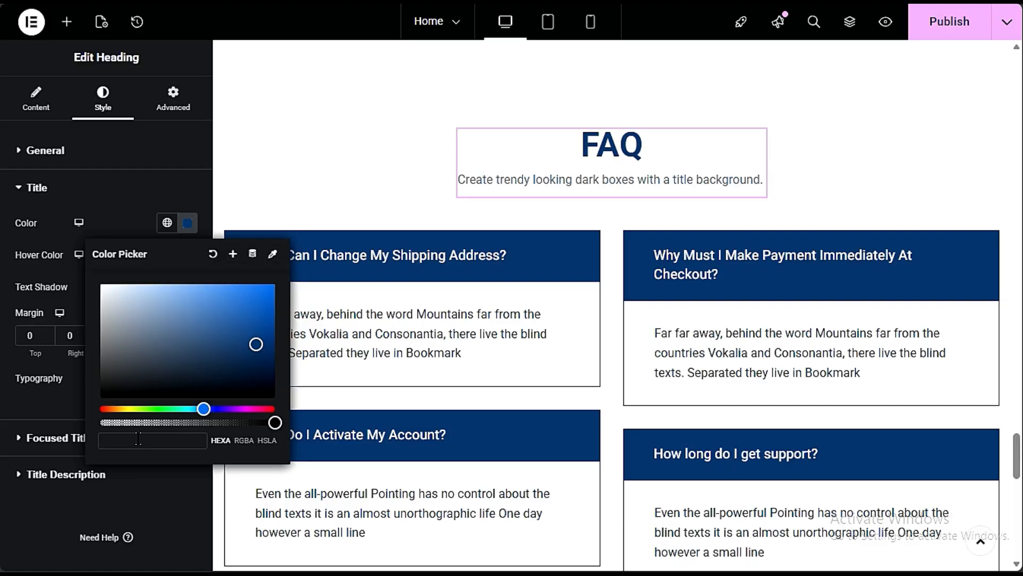
key("ctrl+v")
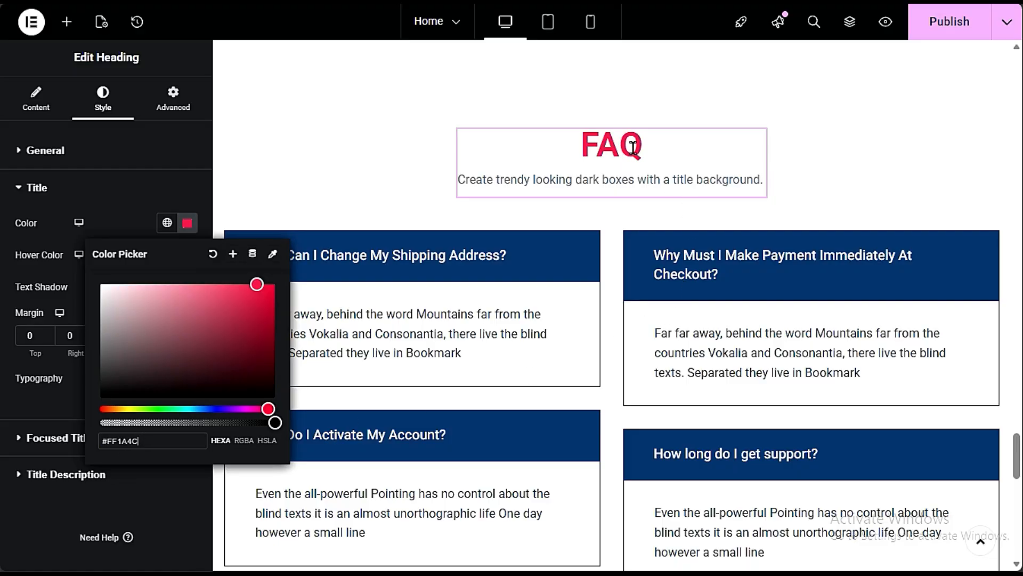
- Set the title background color to #FF1A4C for the question group starting with "How Can I Change My Shipping Address?"
scroll(635, 155, "up", 6)
scroll(635, 158, "down", 10)
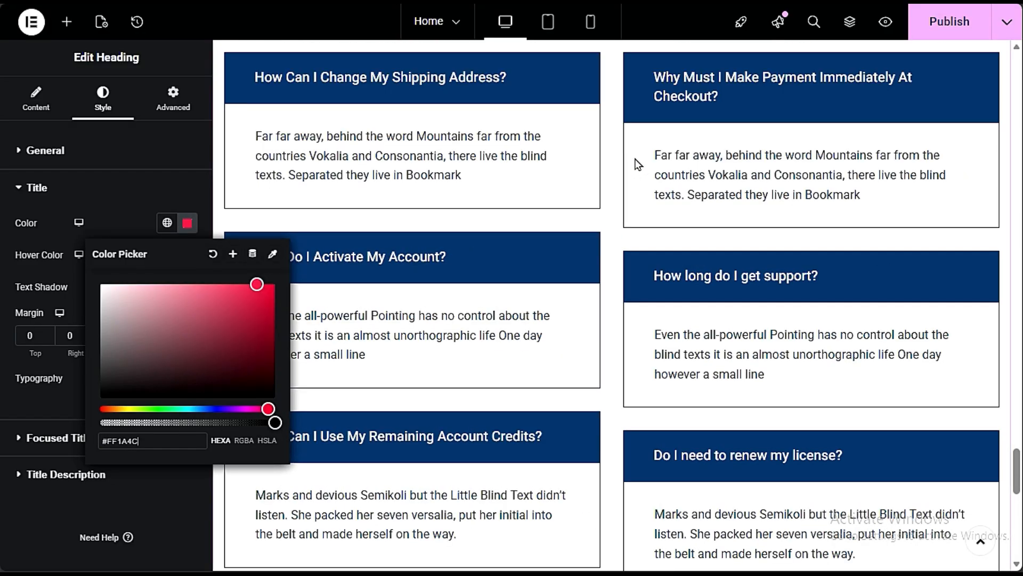
left_click(429, 90)
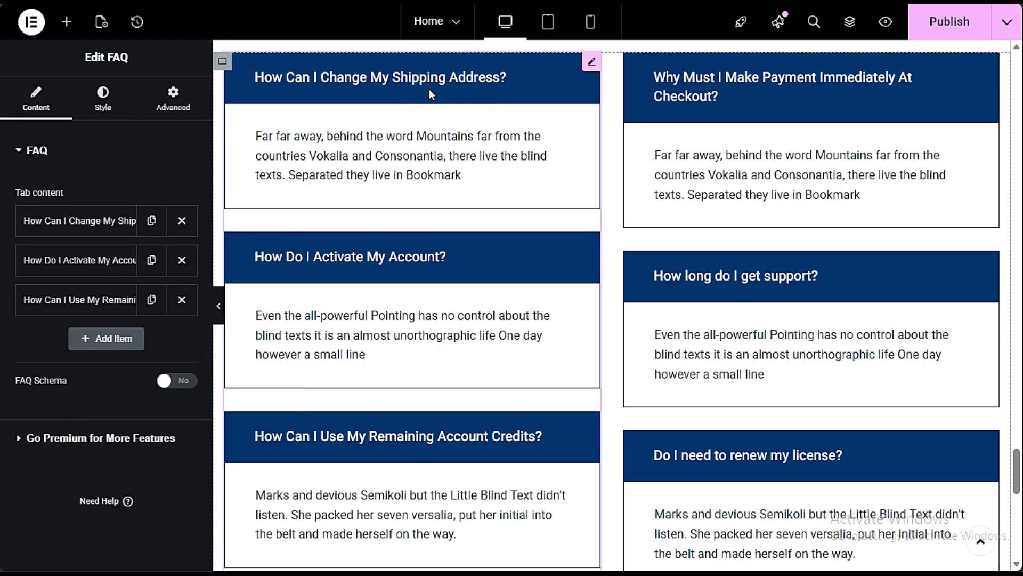
left_click(103, 100)
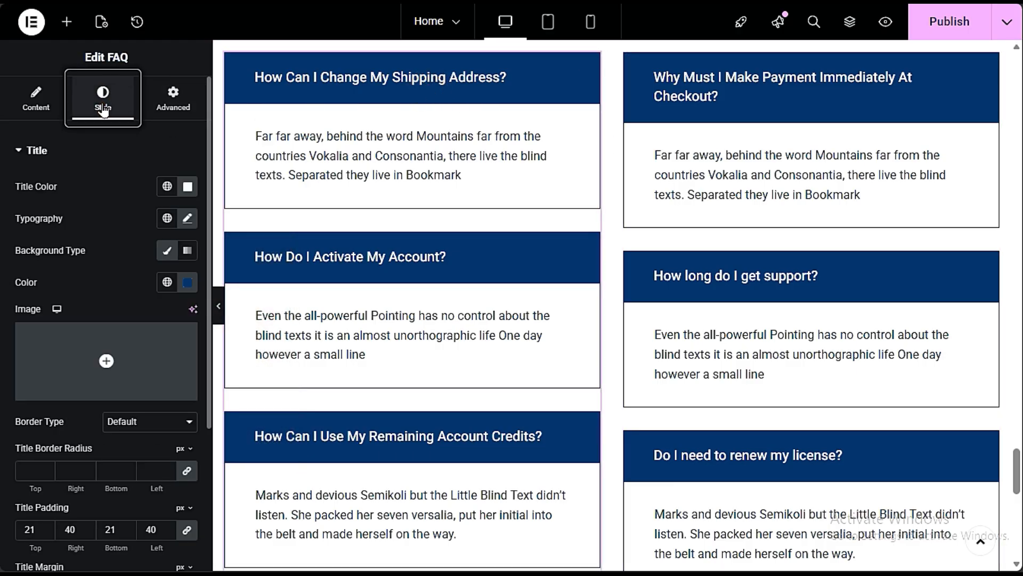
left_click(187, 282)
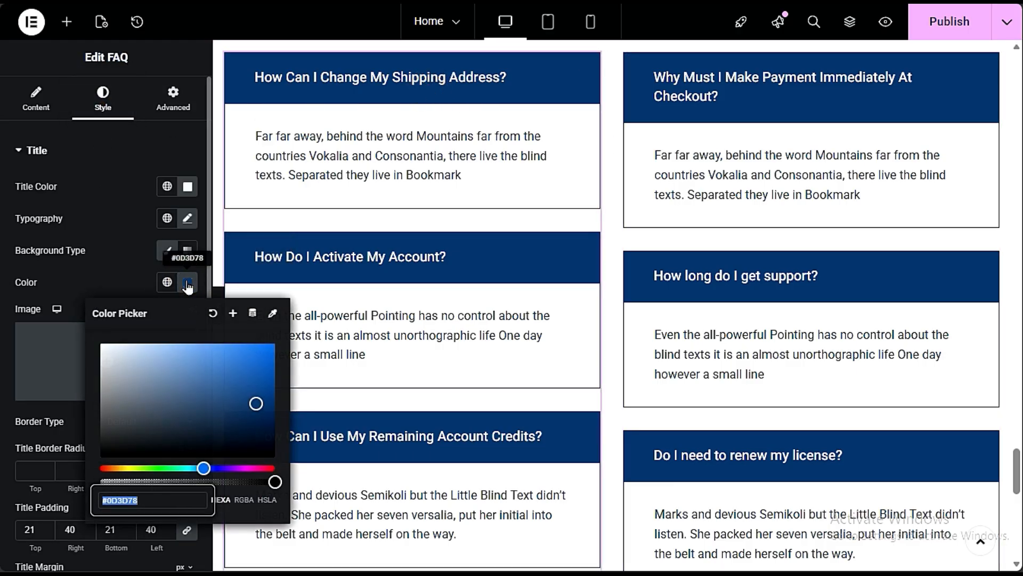
left_click(144, 501)
key("ctrl+v")
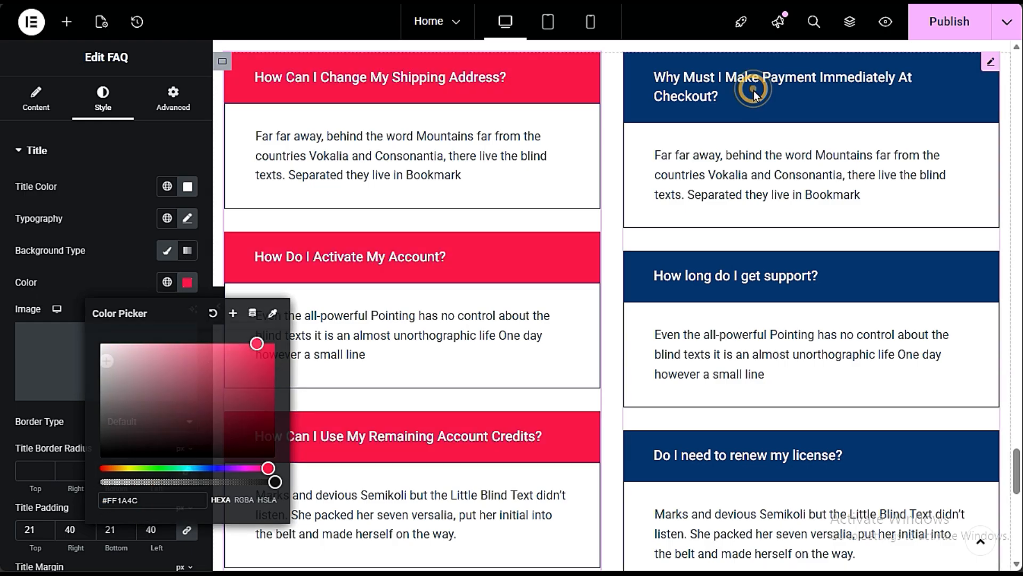
- Apply #FF1A4C as title background color to the question group starting with "Why Must I Make Payment Immediately At Checkout?"
left_click(680, 91)
left_click(103, 100)
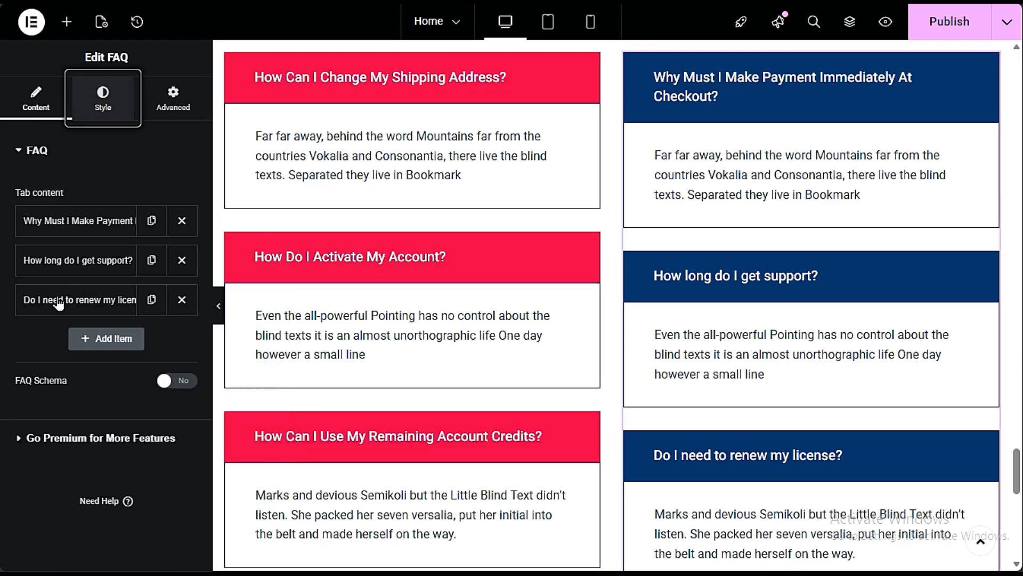
left_click(187, 282)
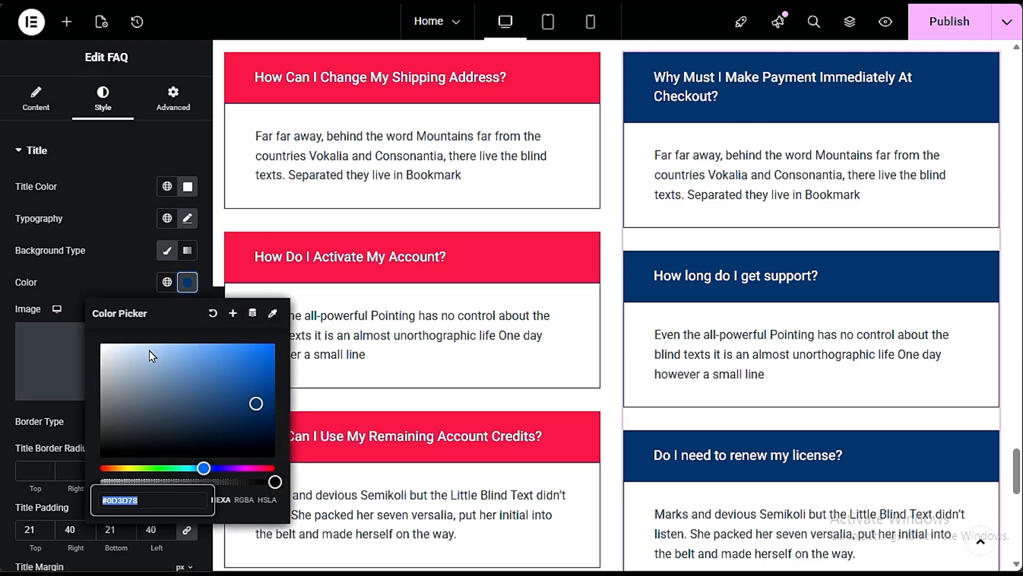
left_click(164, 499)
left_click_drag(160, 504, 95, 503)
type("#FF1A4C")
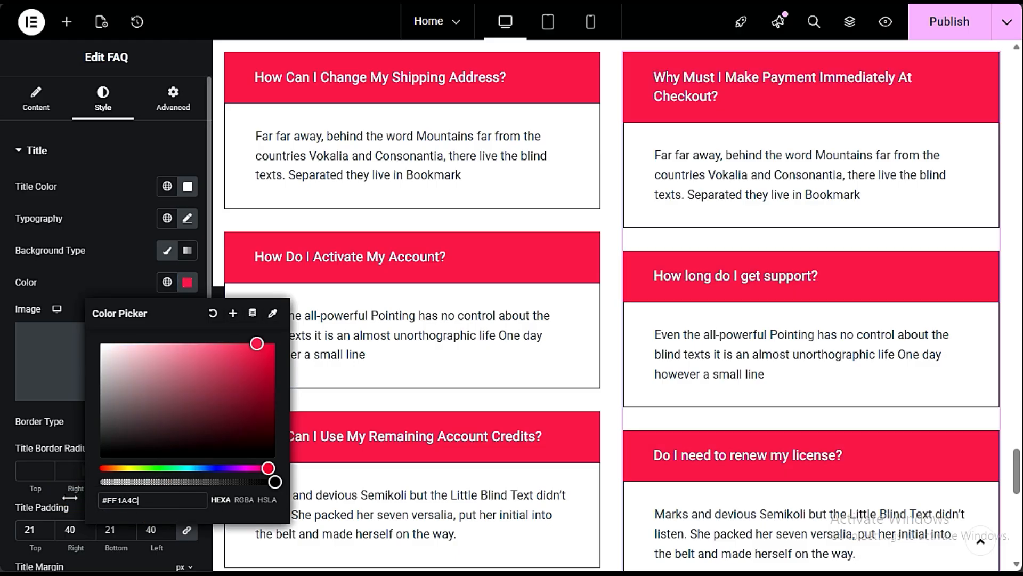
- Review the recolored FAQ question boxes against the blog section above them
left_click(70, 501)
scroll(568, 235, "up", 3)
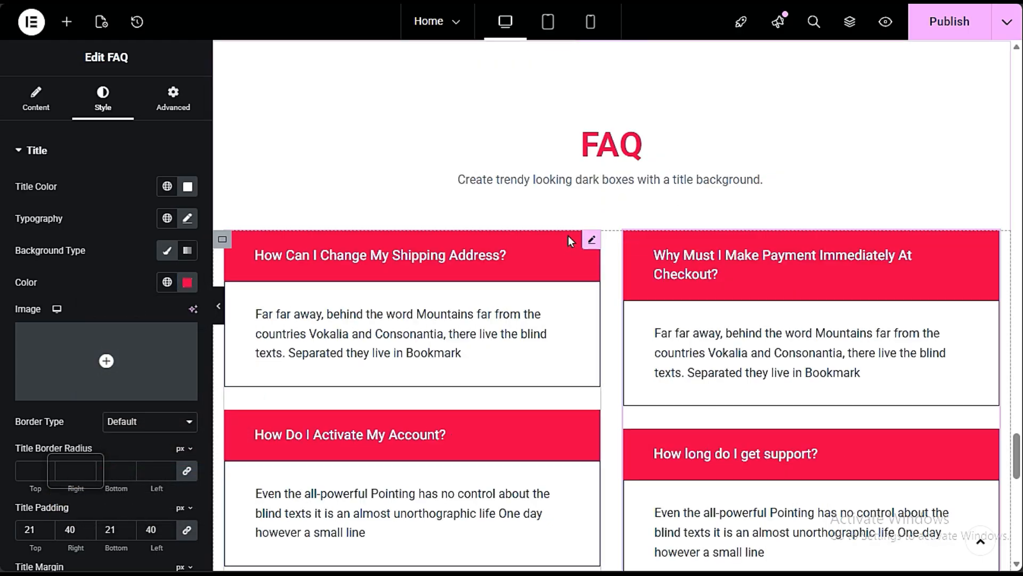
scroll(568, 235, "up", 15)
scroll(578, 236, "down", 20)
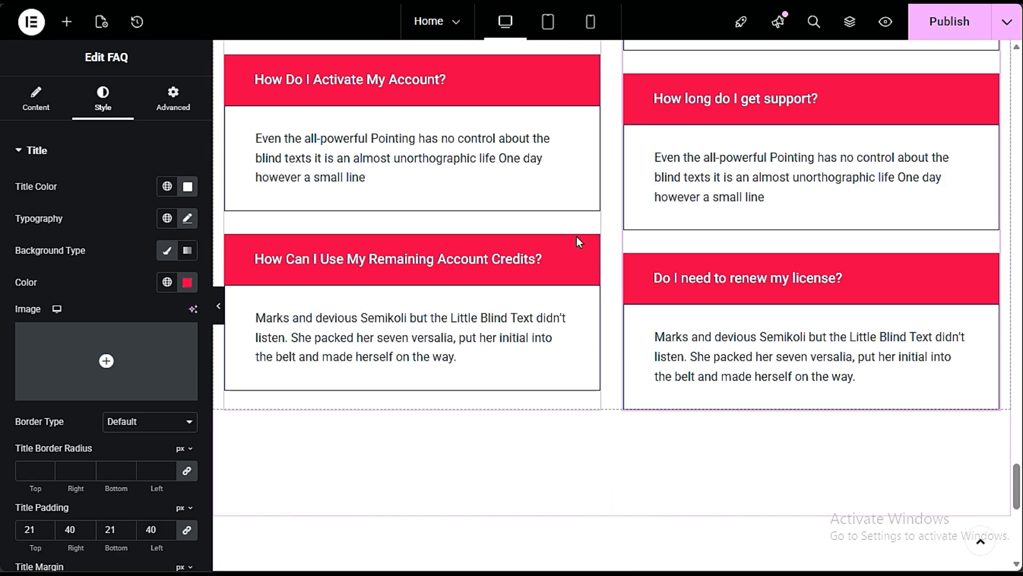
scroll(581, 232, "up", 5)
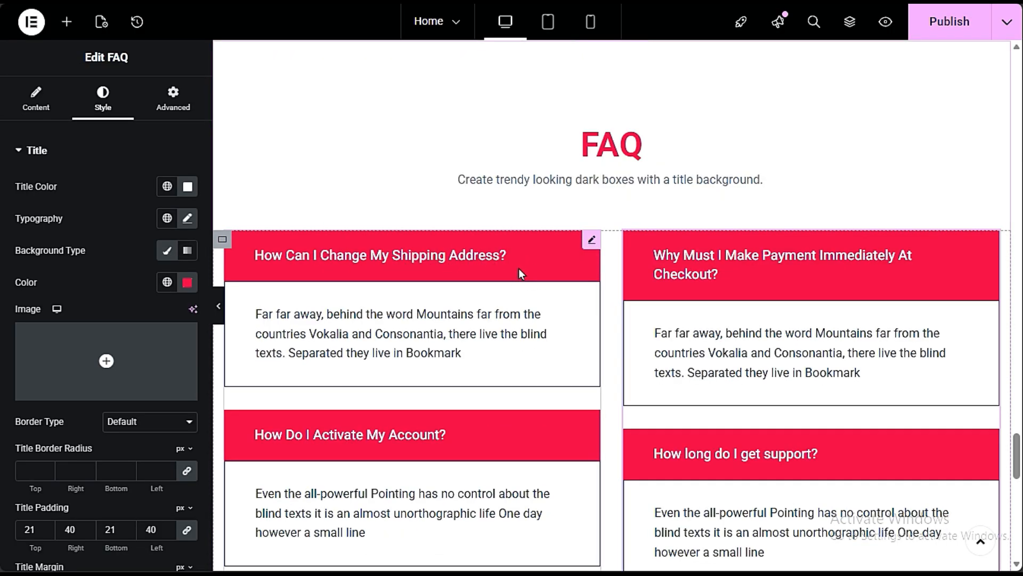
scroll(575, 160, "up", 5)
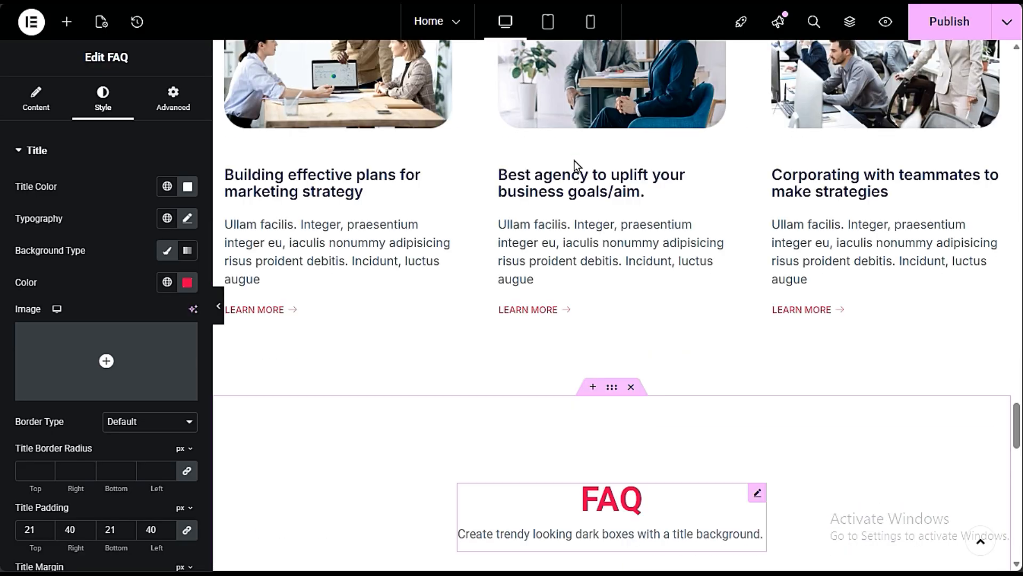
scroll(578, 170, "up", 12)
scroll(581, 182, "down", 7)
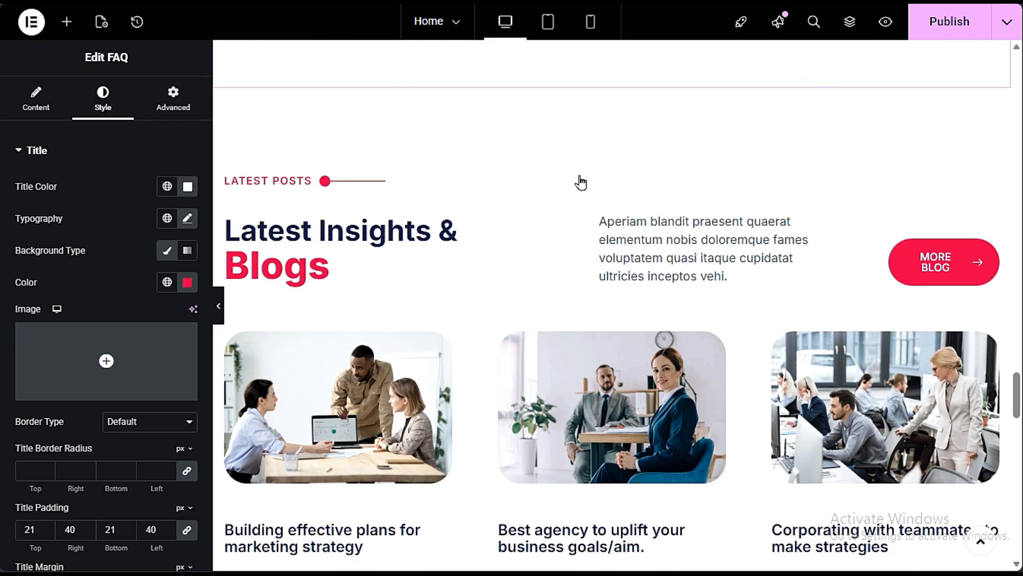
scroll(580, 182, "down", 7)
scroll(587, 197, "down", 3)
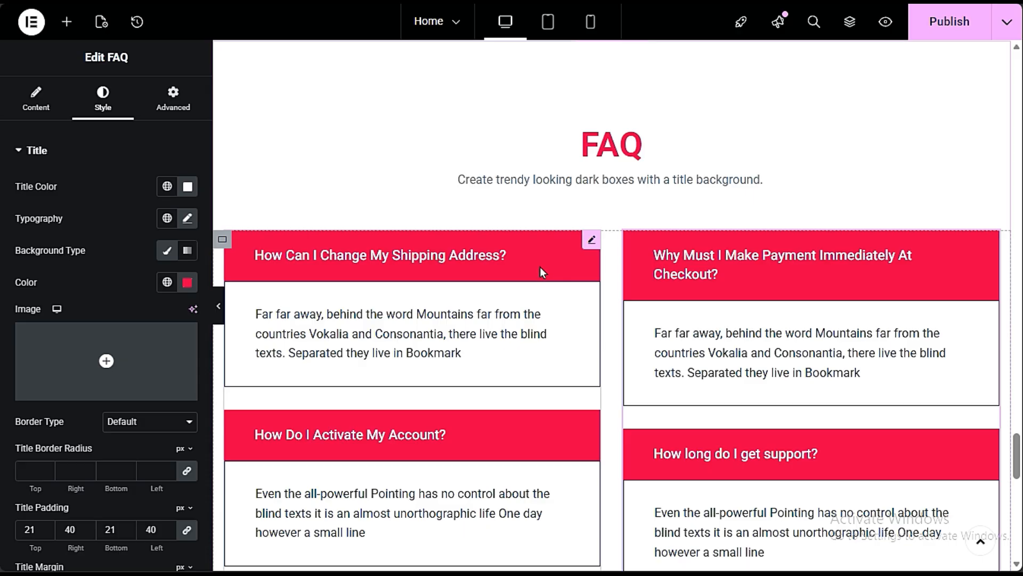
- Apply the global Secondary color #54595F as title background to the question group starting with "How Can I Change My Shipping Address?"
left_click(168, 284)
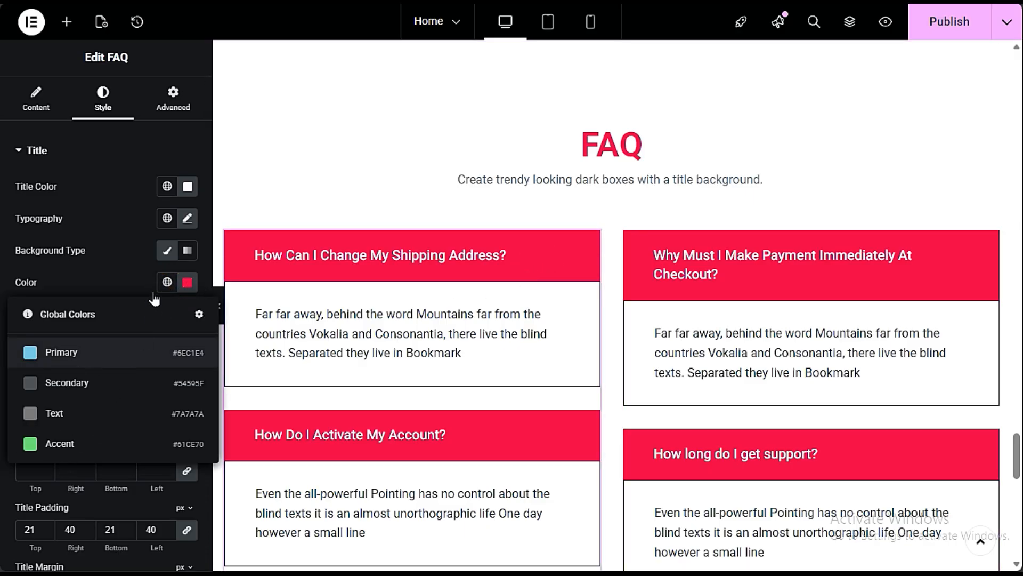
left_click(121, 283)
left_click(167, 282)
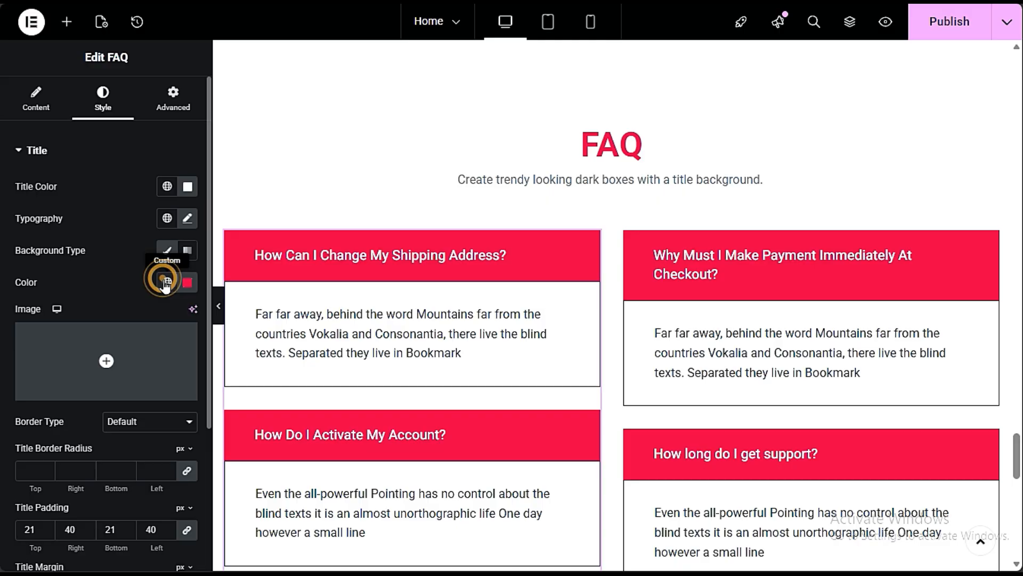
left_click(82, 389)
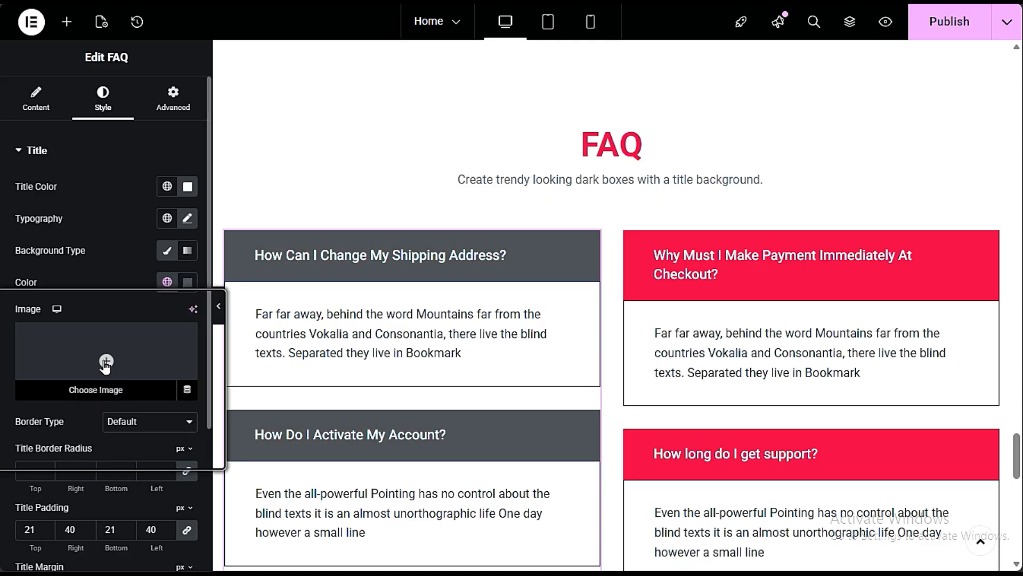
- Apply the global Secondary color as title background to the question group starting with "Why Must I Make Payment Immediately At Checkout?"
left_click(659, 272)
left_click(167, 282)
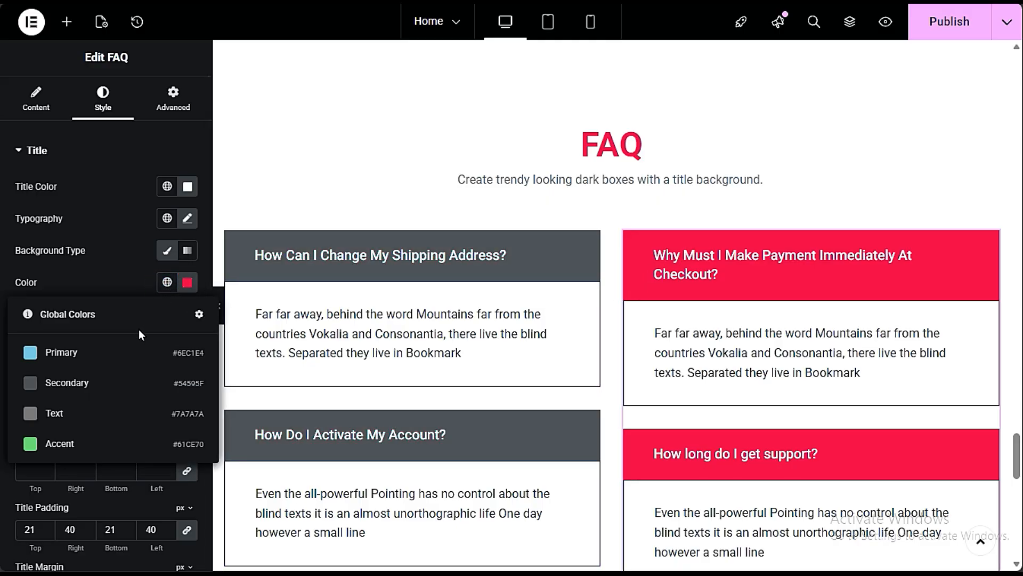
left_click(68, 387)
scroll(586, 263, "down", 3)
scroll(614, 324, "up", 8)
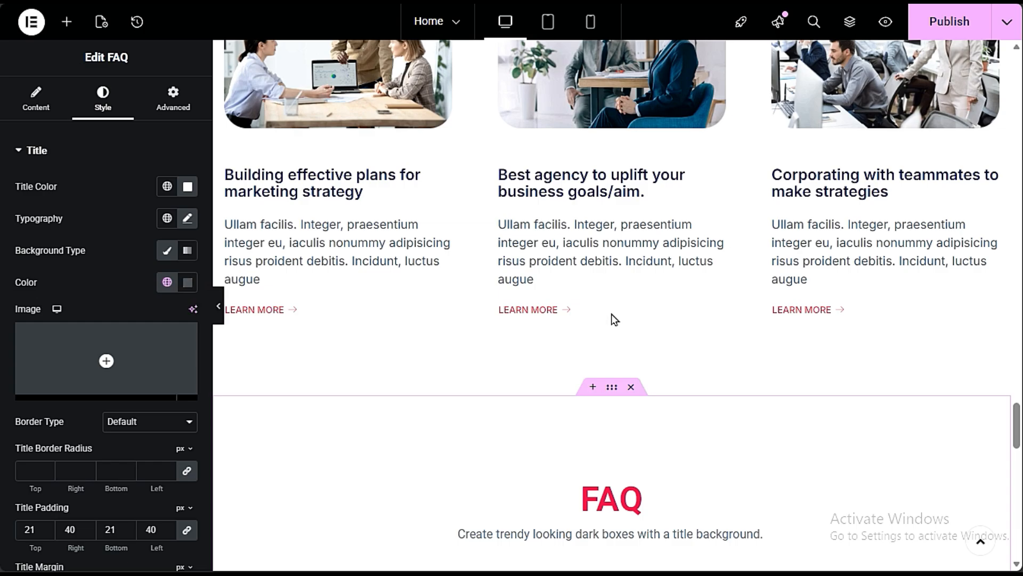
scroll(629, 315, "down", 5)
scroll(635, 314, "down", 3)
scroll(633, 267, "up", 3)
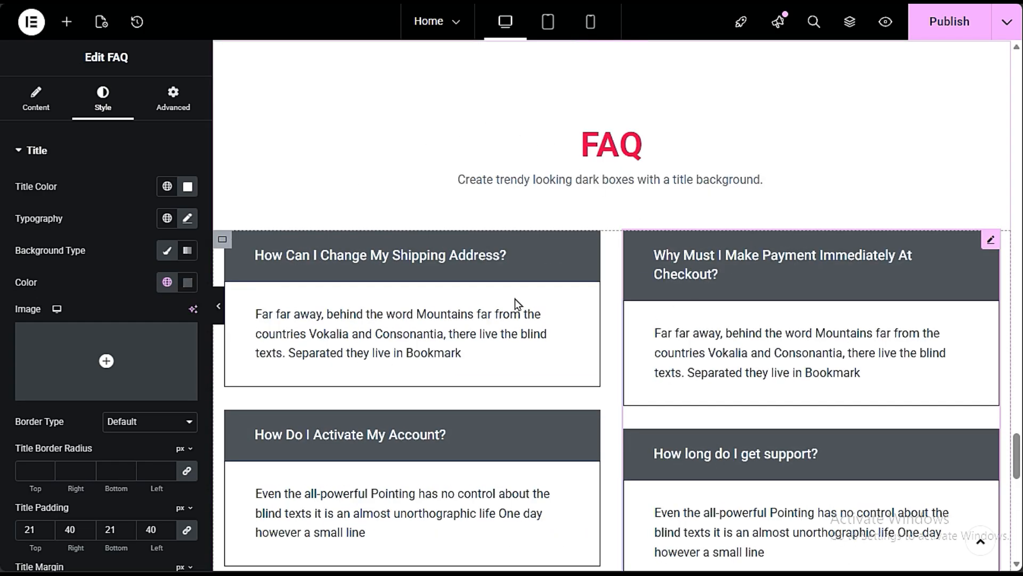
- Open the "How Can I Change My Shipping Address?" item's content settings and look over its title and content text
left_click(515, 266)
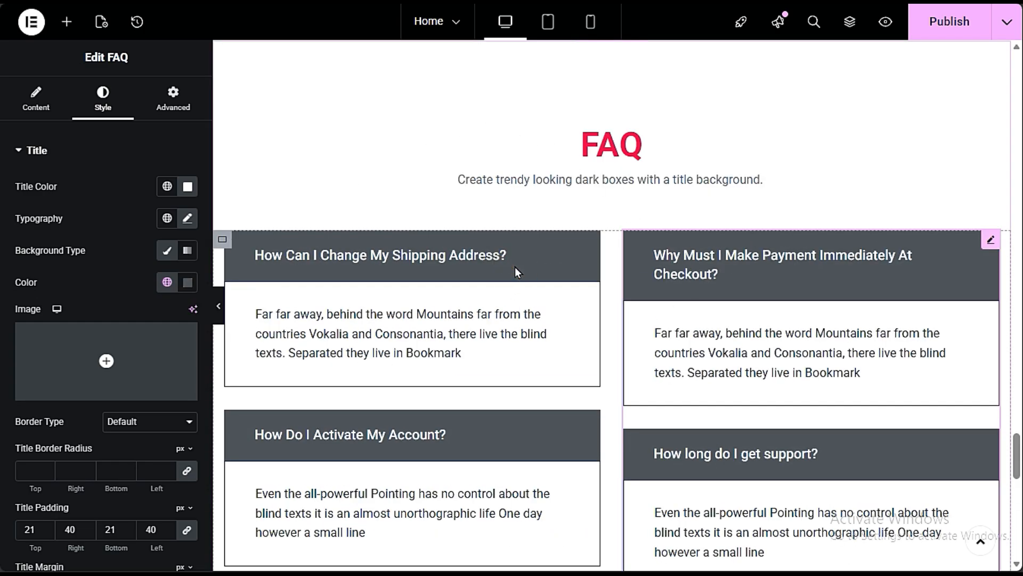
left_click(55, 103)
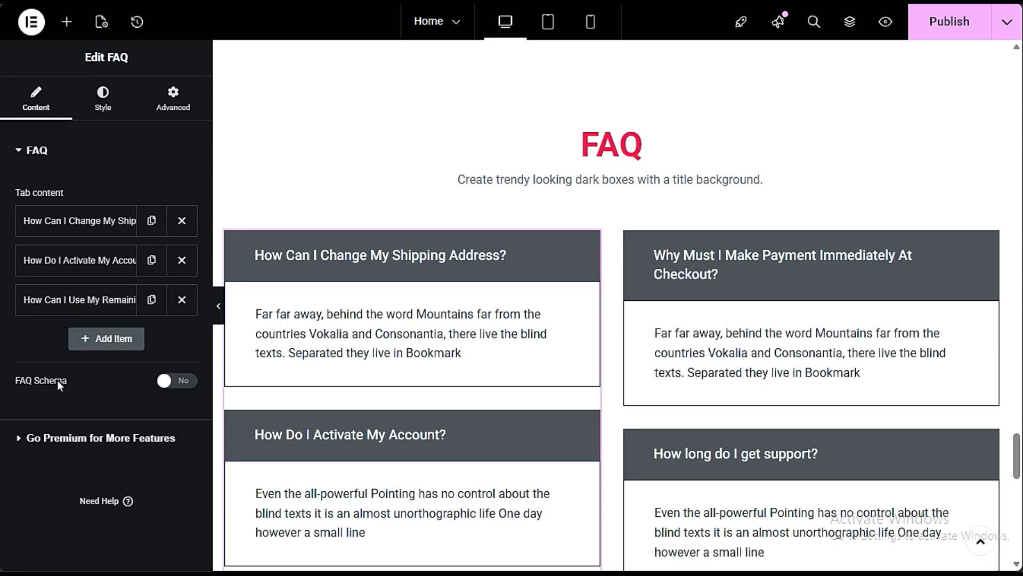
left_click(73, 221)
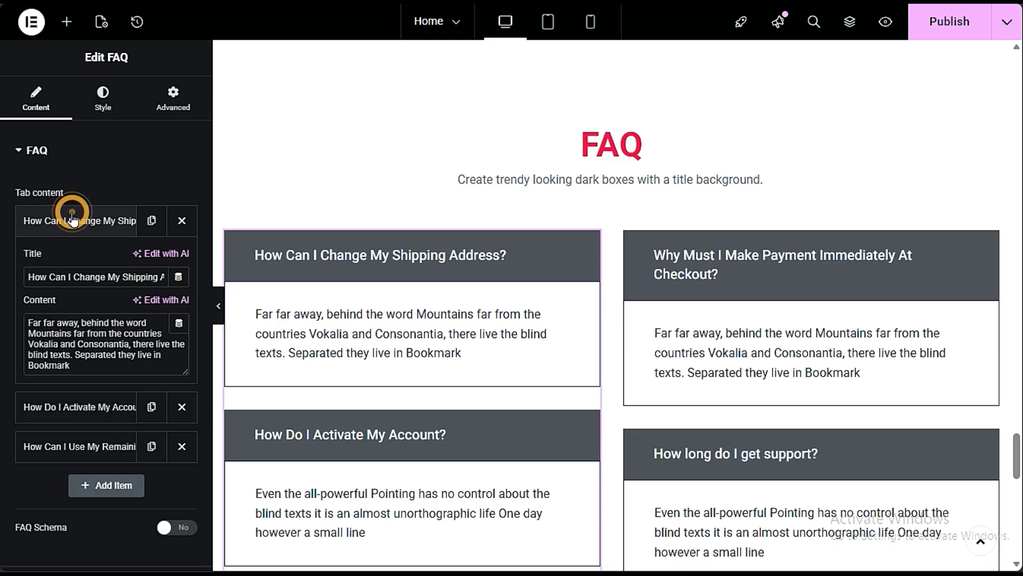
left_click_drag(31, 277, 171, 276)
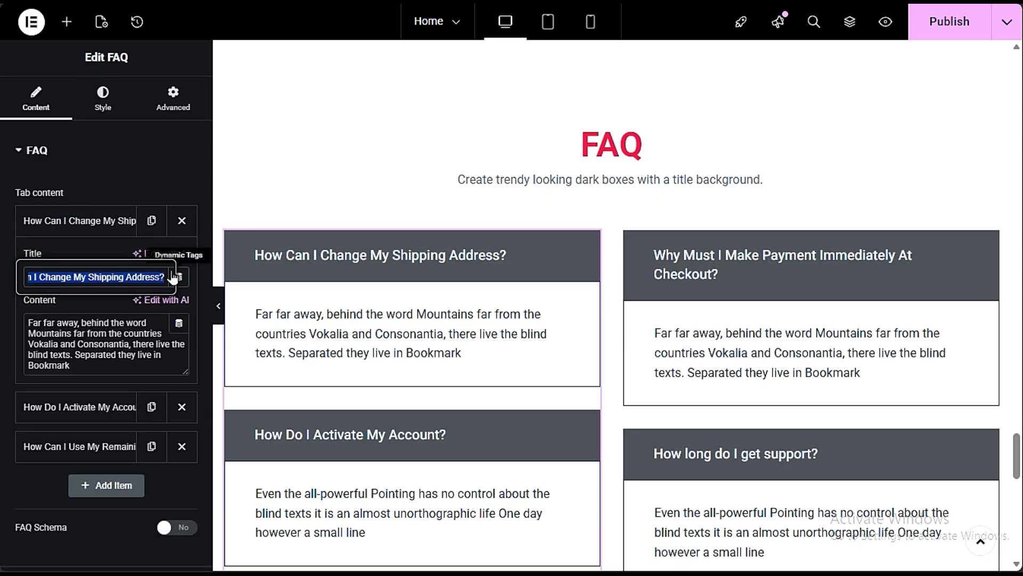
left_click(100, 277)
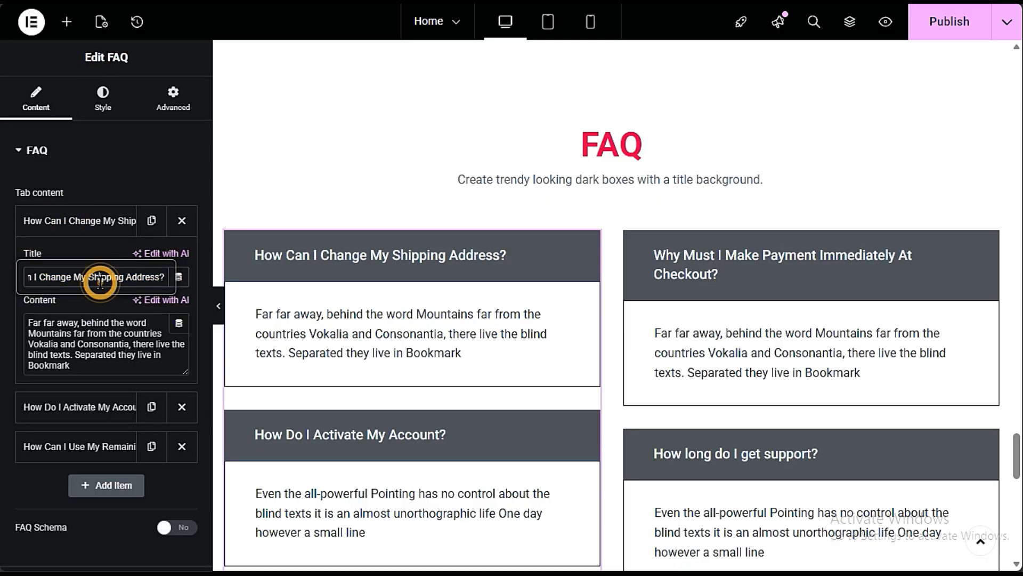
left_click(79, 361)
key("ctrl+a")
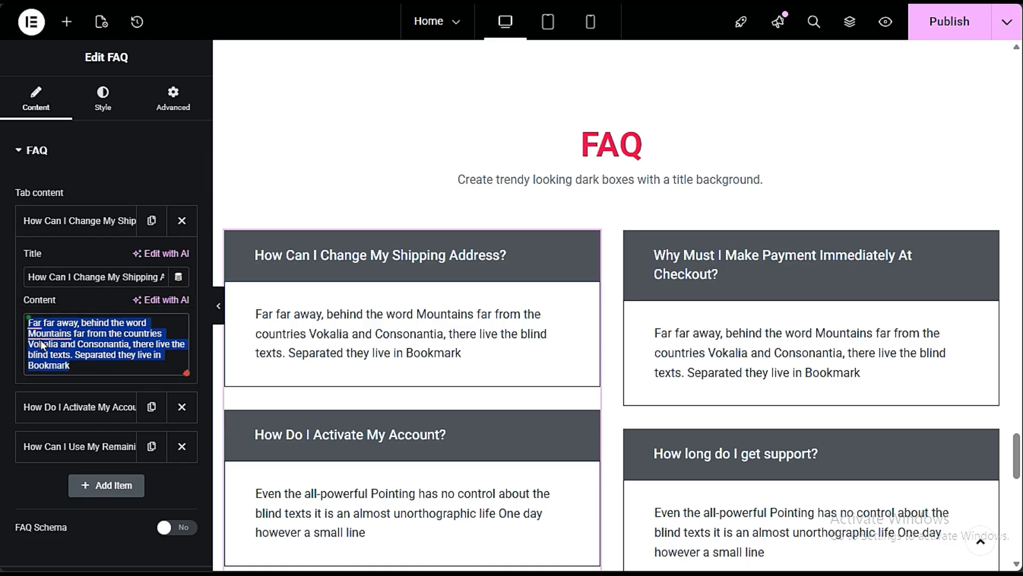
mouse_move(41, 341)
left_click(44, 428)
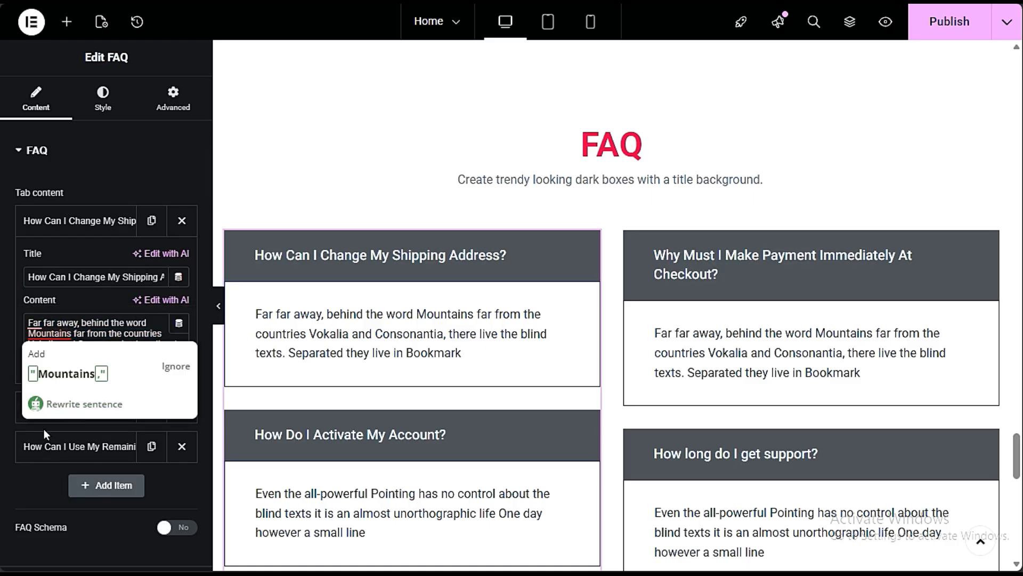
- Add an extra question item to the shipping address FAQ group, look over its title and content, and delete it again
scroll(46, 330, "down", 2)
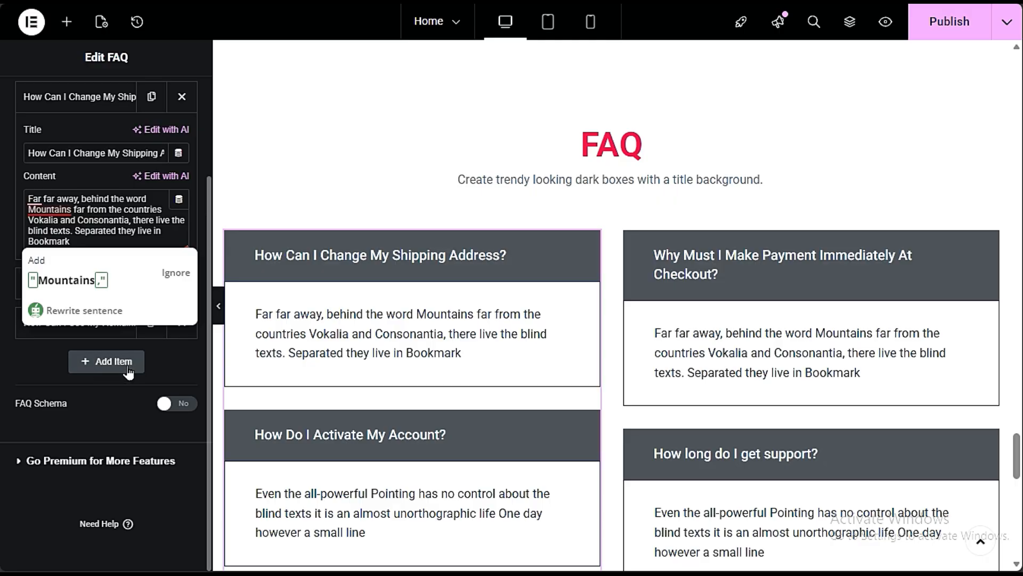
left_click(110, 360)
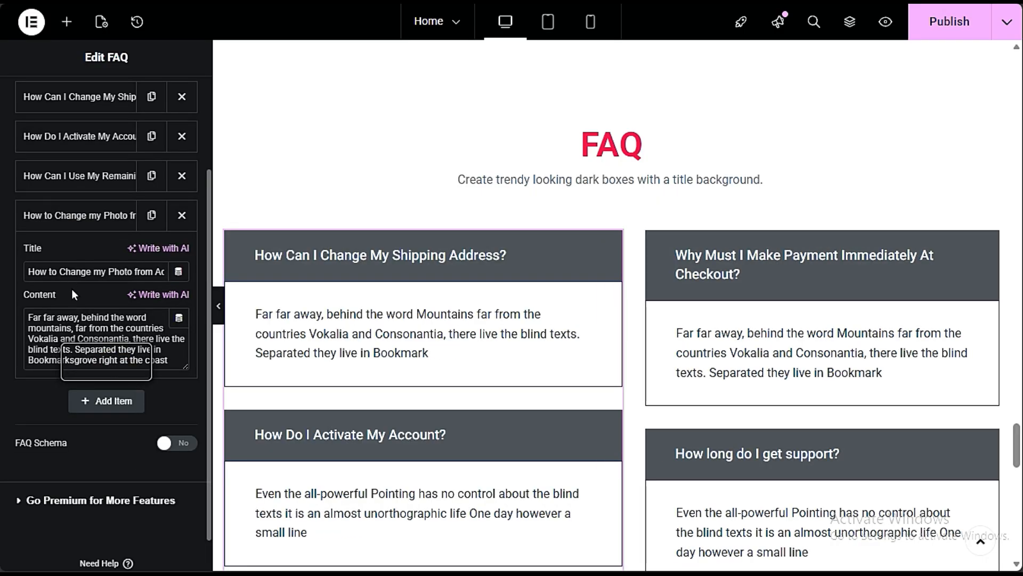
triple_click(68, 271)
triple_click(68, 331)
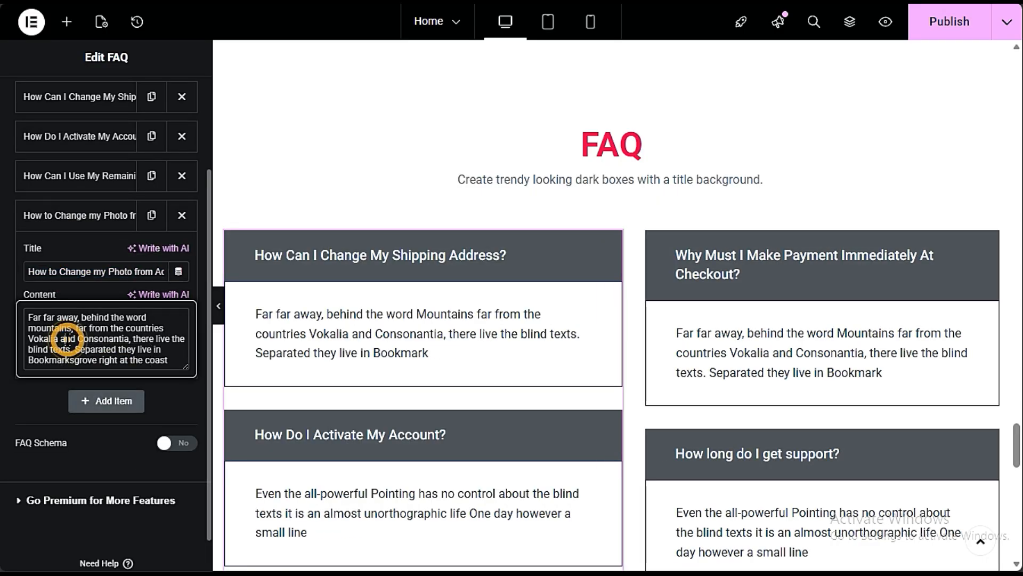
scroll(363, 322, "down", 6)
scroll(427, 411, "down", 3)
left_click(182, 215)
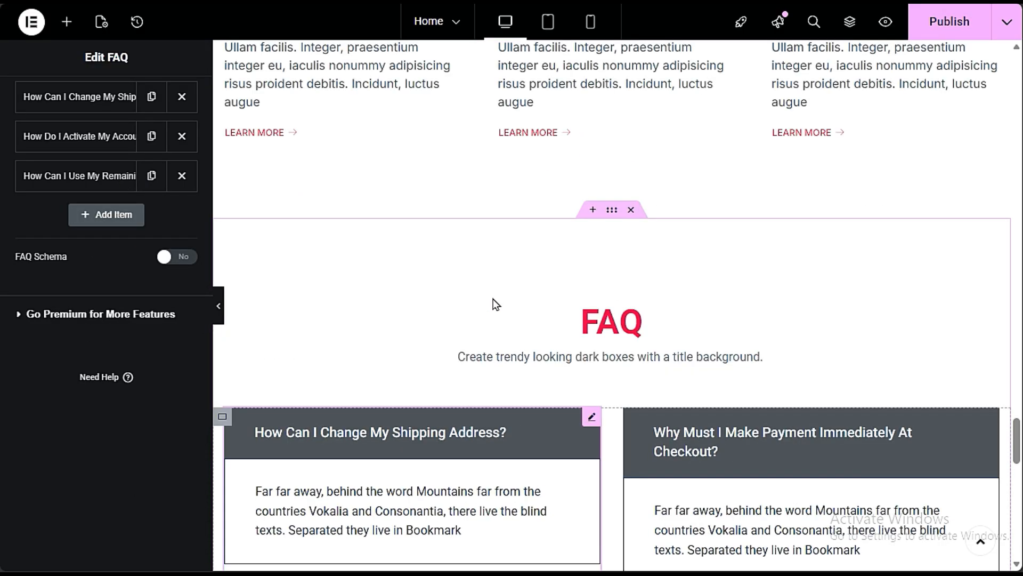
- Look up the background color code of the "Latest Insights & Blogs" container and view its background overlay settings
scroll(502, 320, "down", 9)
scroll(480, 346, "up", 16)
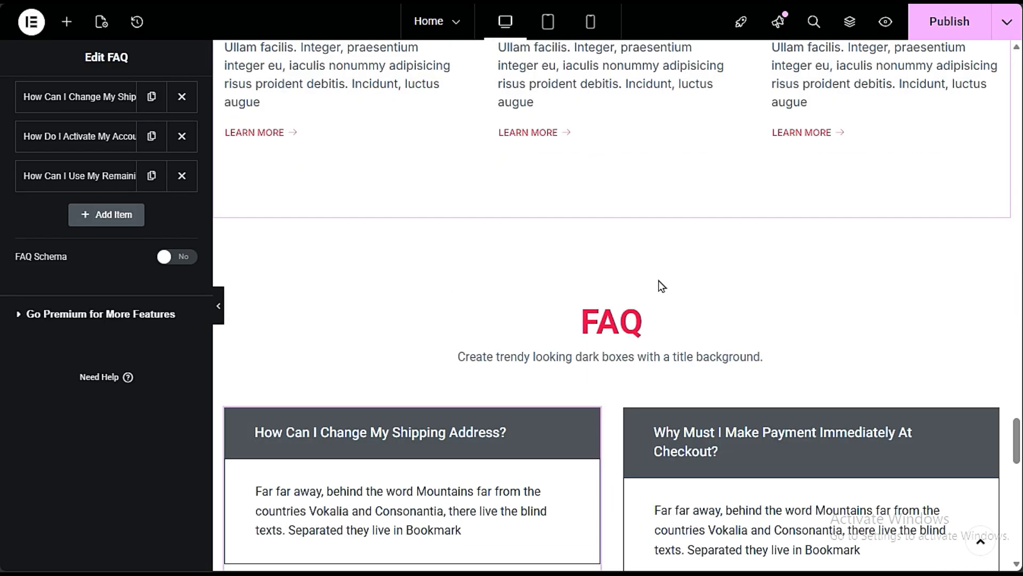
scroll(659, 280, "up", 11)
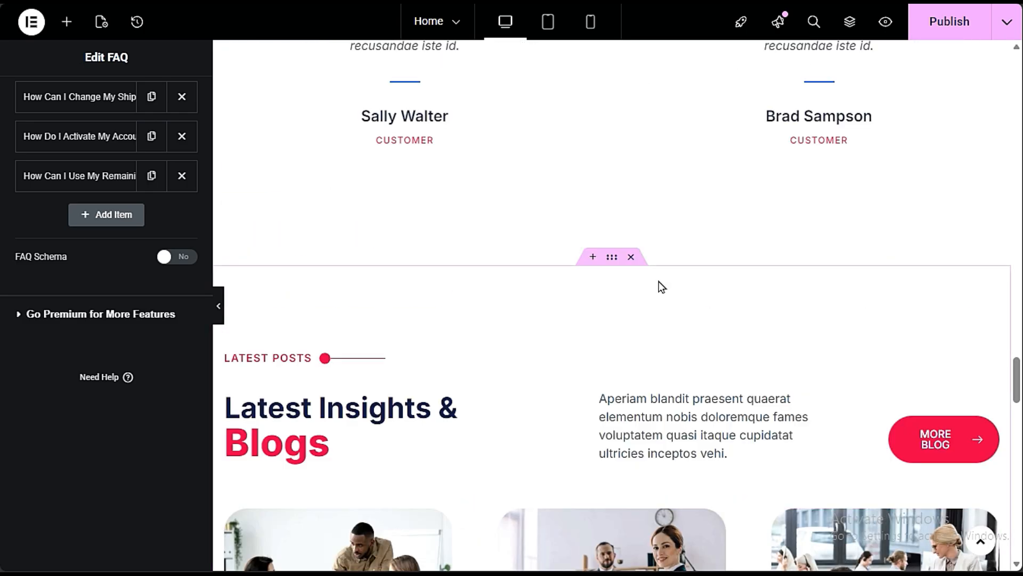
left_click(605, 261)
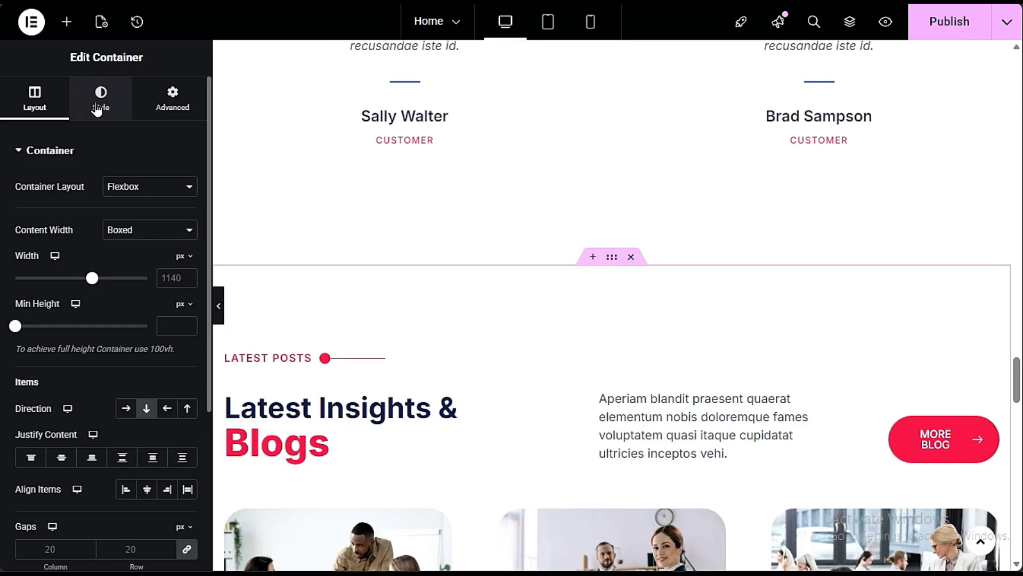
left_click(96, 108)
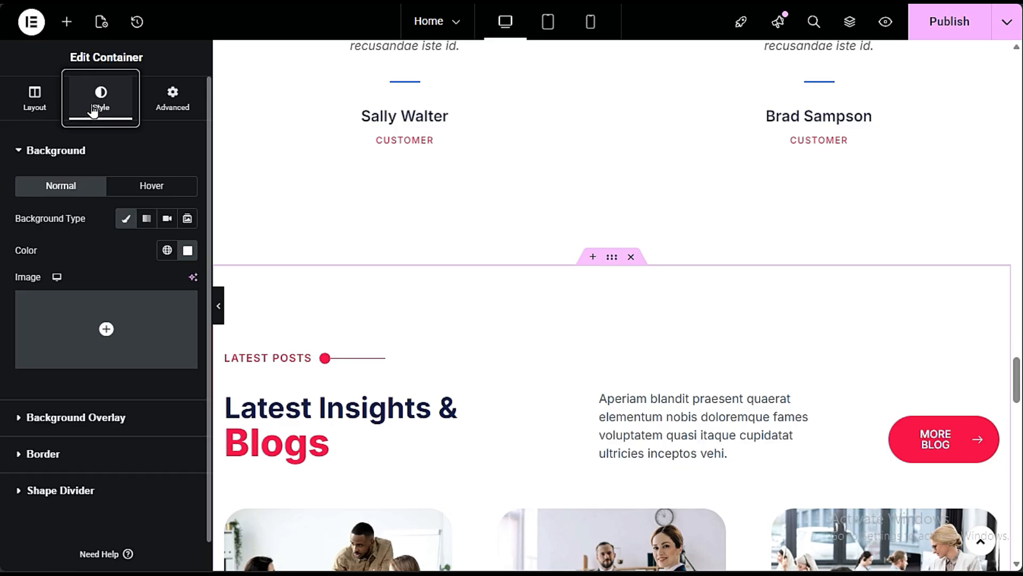
left_click(186, 251)
key("ctrl+c")
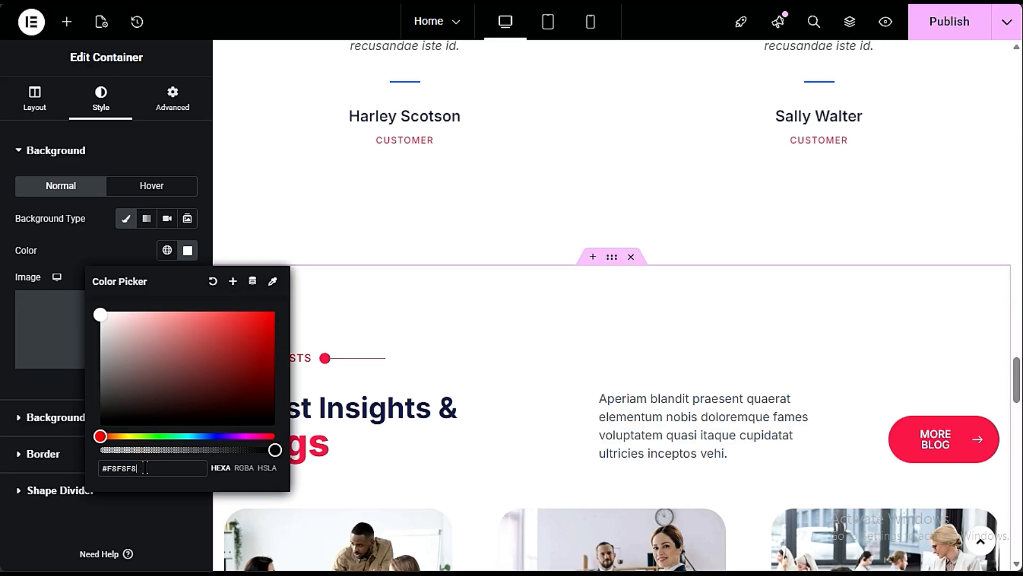
left_click(69, 424)
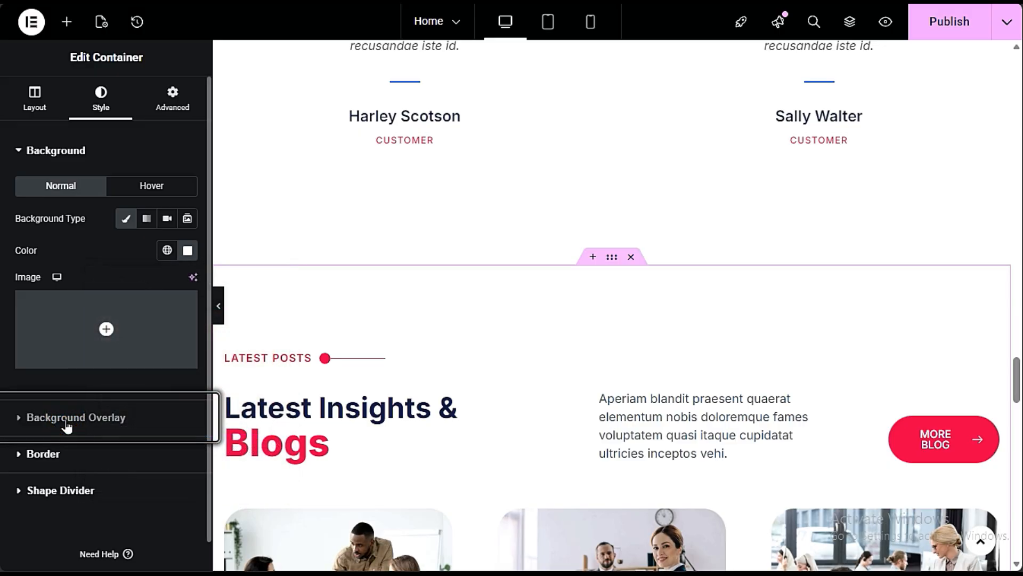
left_click(68, 424)
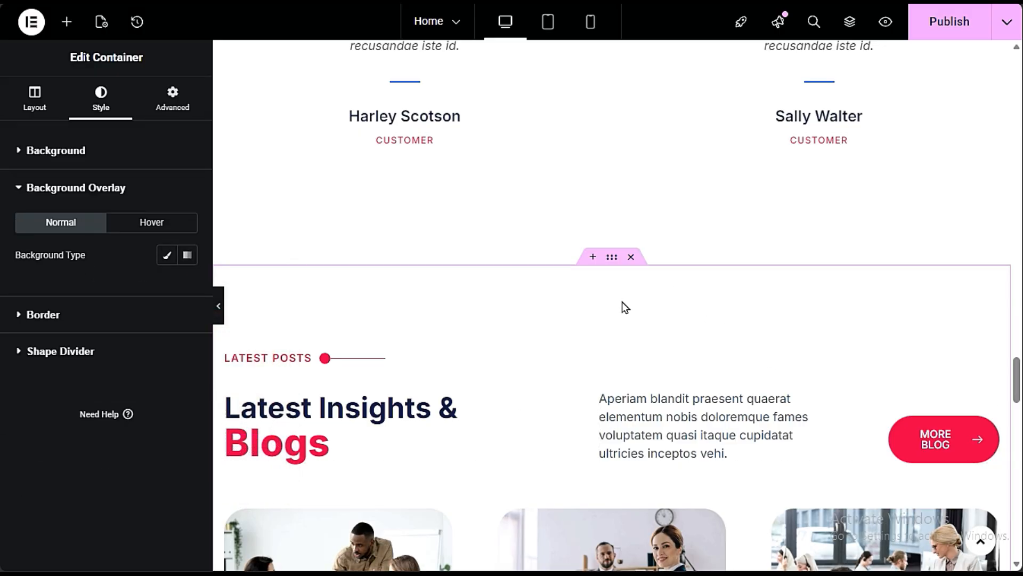
- Give the FAQ section's container a classic background color of #F8F8F8 and compare it with the blog section above
scroll(623, 302, "down", 10)
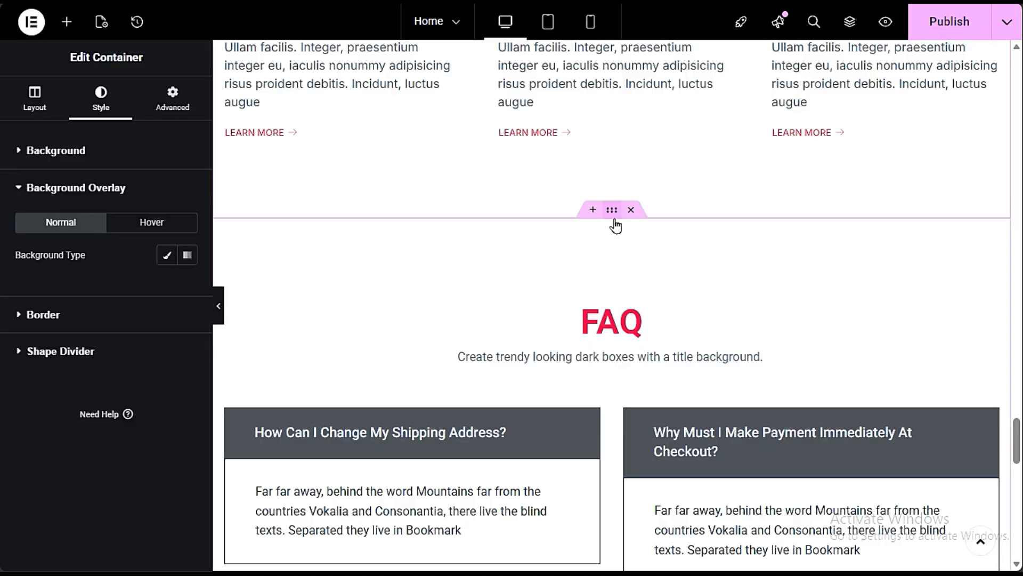
left_click(613, 213)
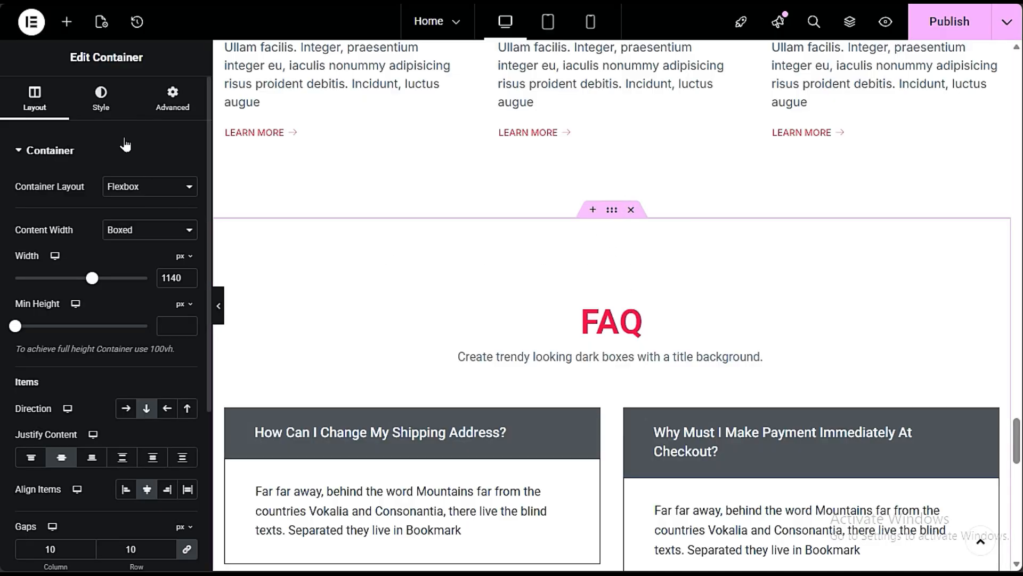
left_click(98, 101)
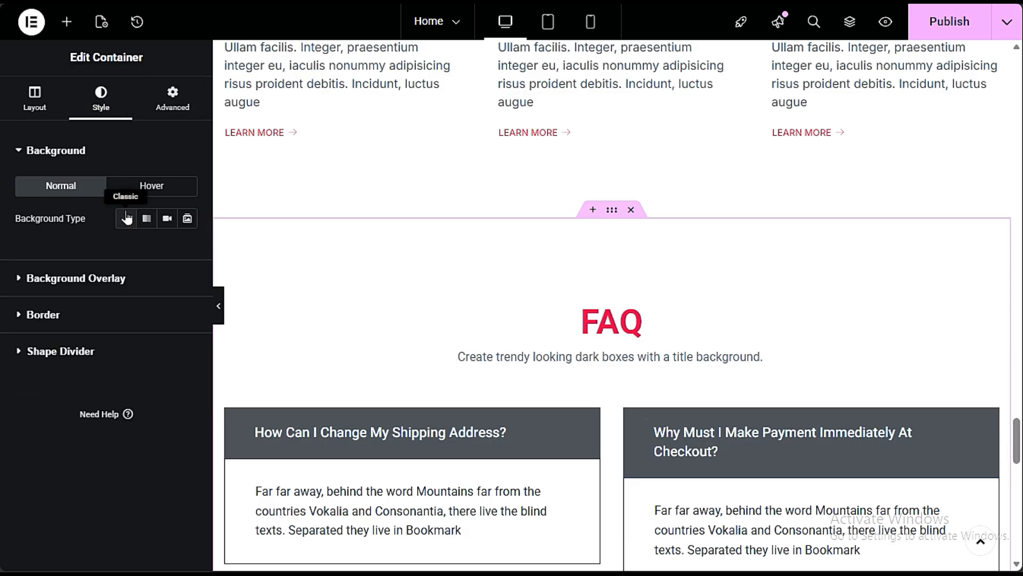
left_click(126, 217)
left_click(188, 246)
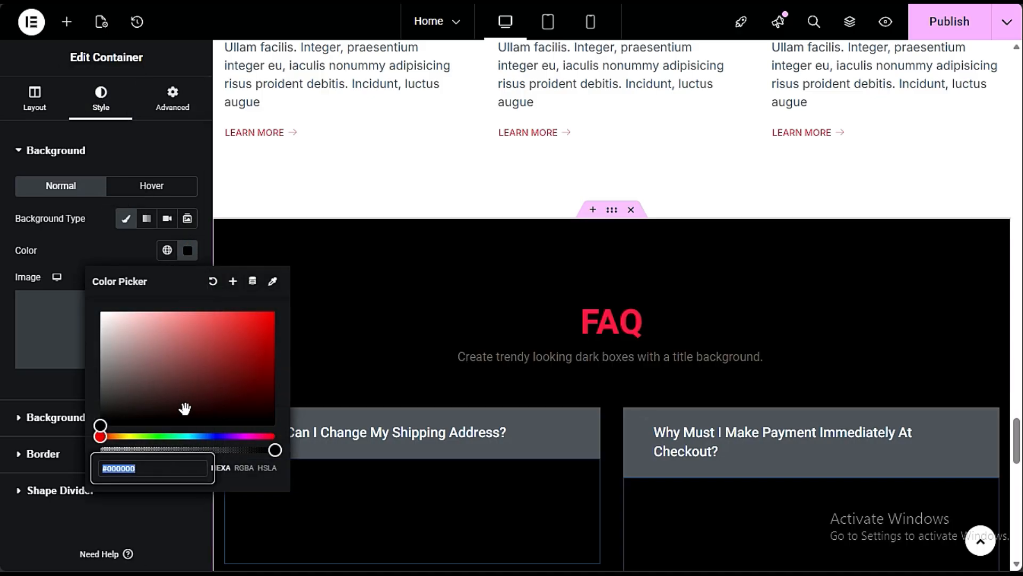
left_click(164, 469)
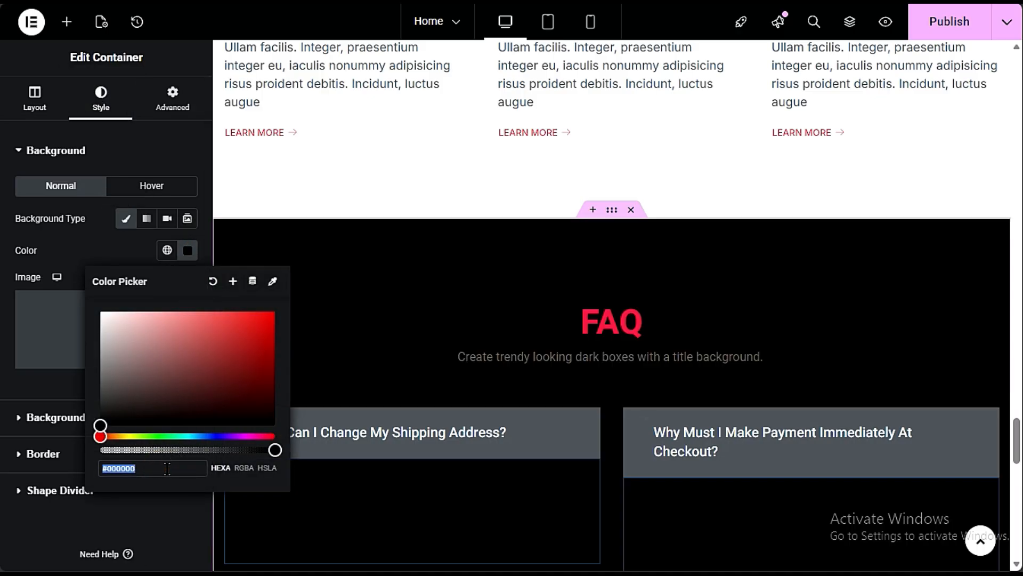
left_click(154, 470)
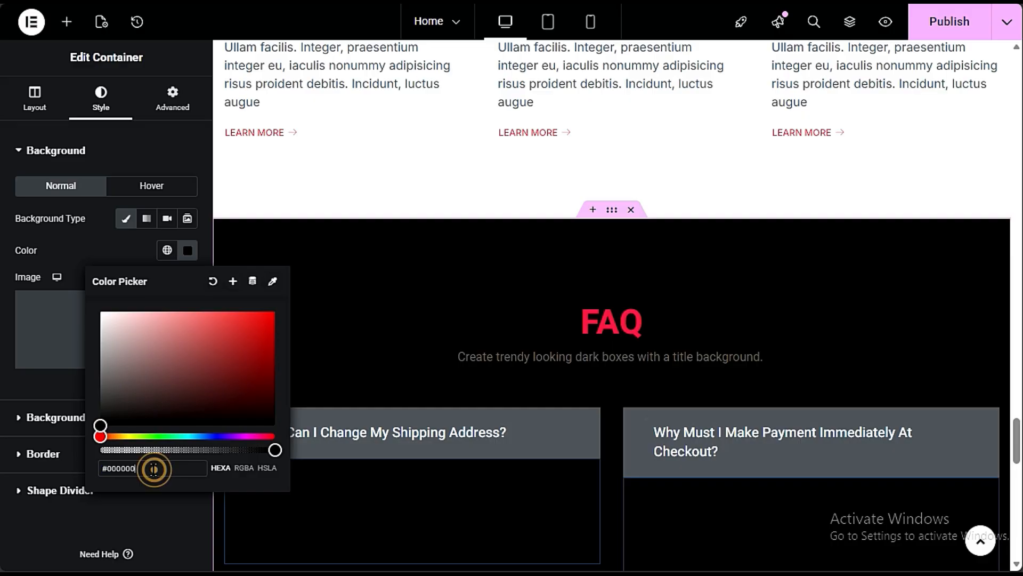
left_click_drag(155, 469, 100, 468)
key("ctrl+v")
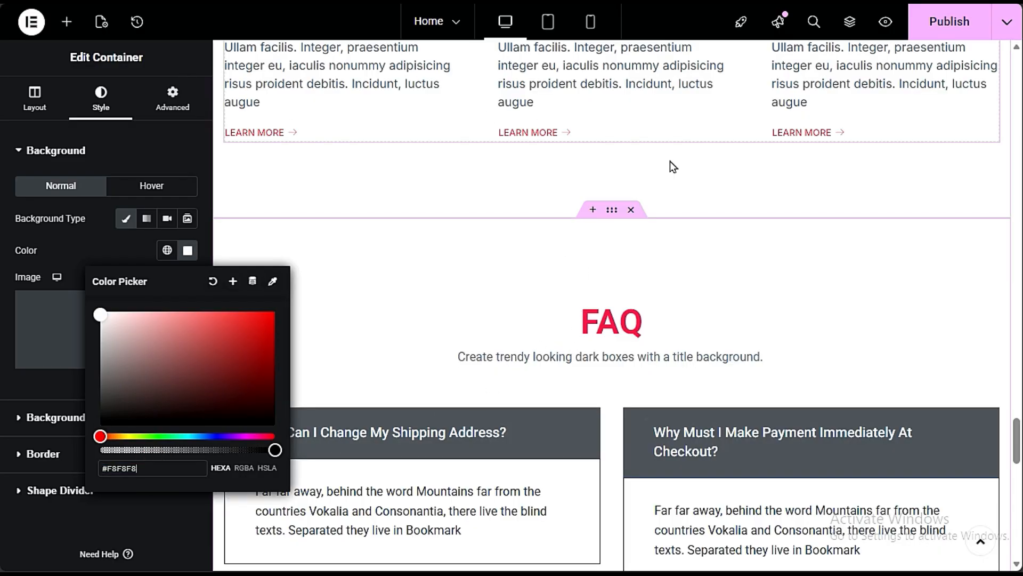
scroll(531, 145, "up", 5)
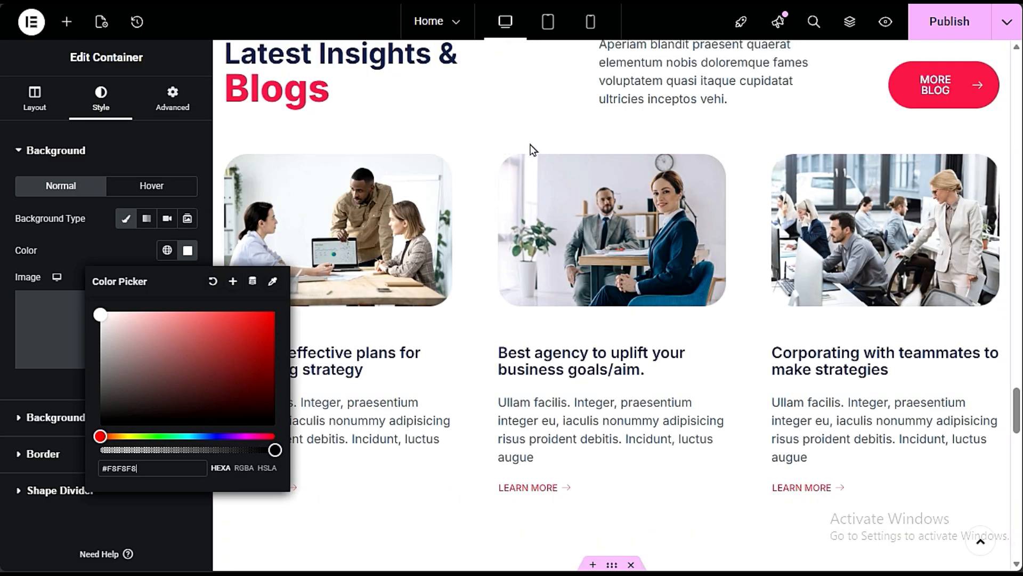
scroll(504, 174, "down", 5)
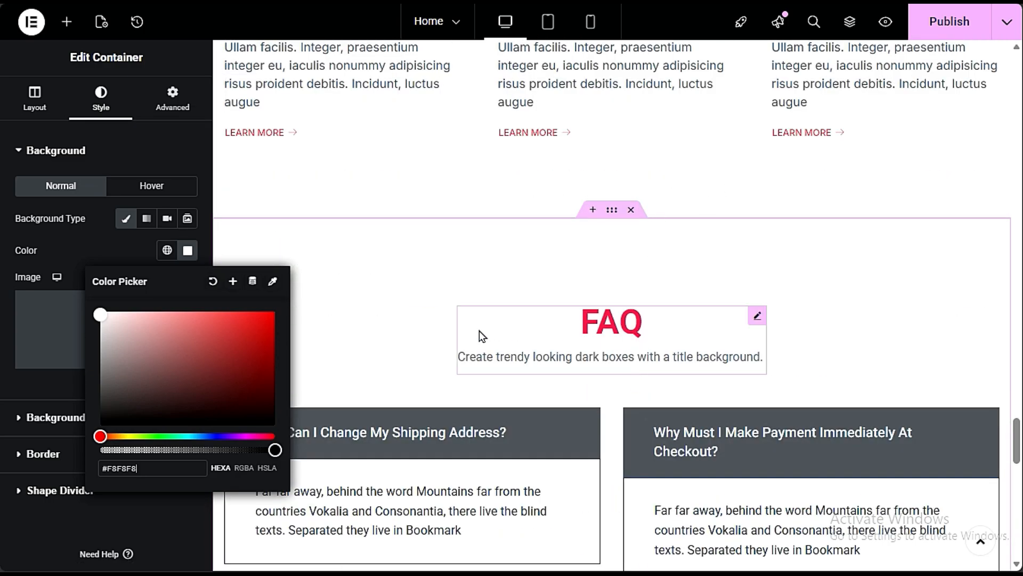
left_click(417, 273)
- Publish the Home page changes and open the page preview
scroll(418, 262, "down", 8)
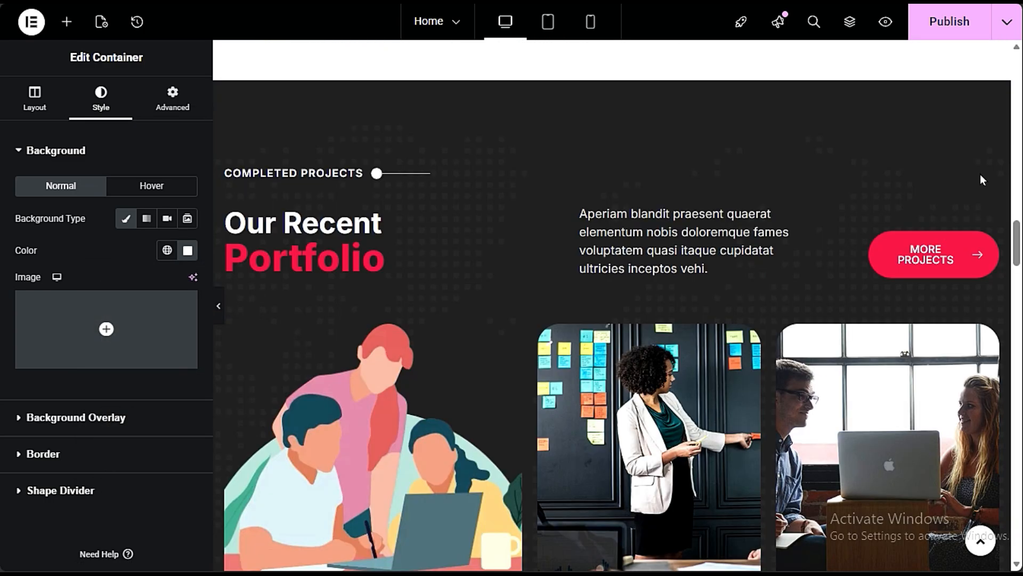
left_click(978, 23)
scroll(705, 250, "up", 20)
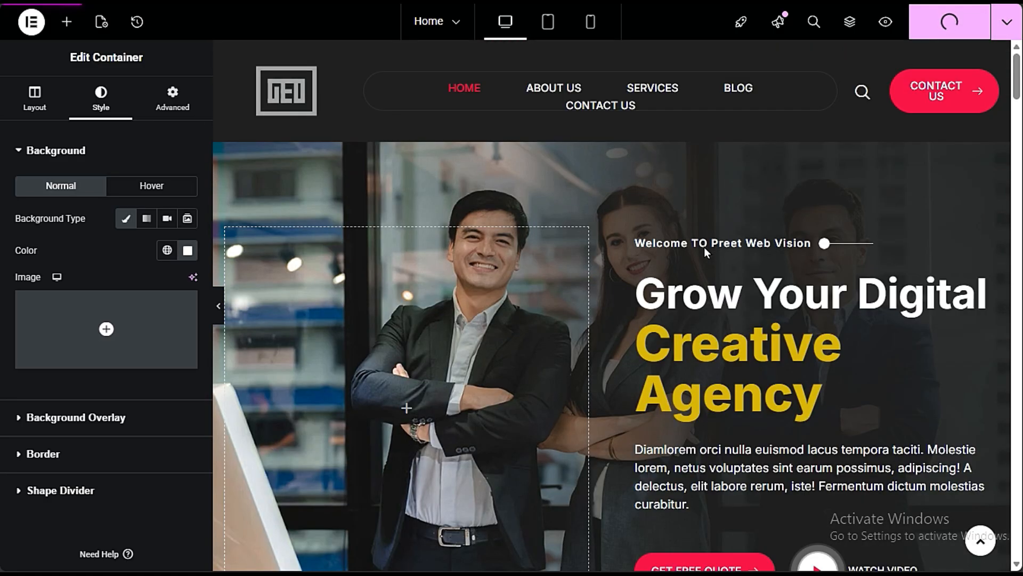
left_click(885, 26)
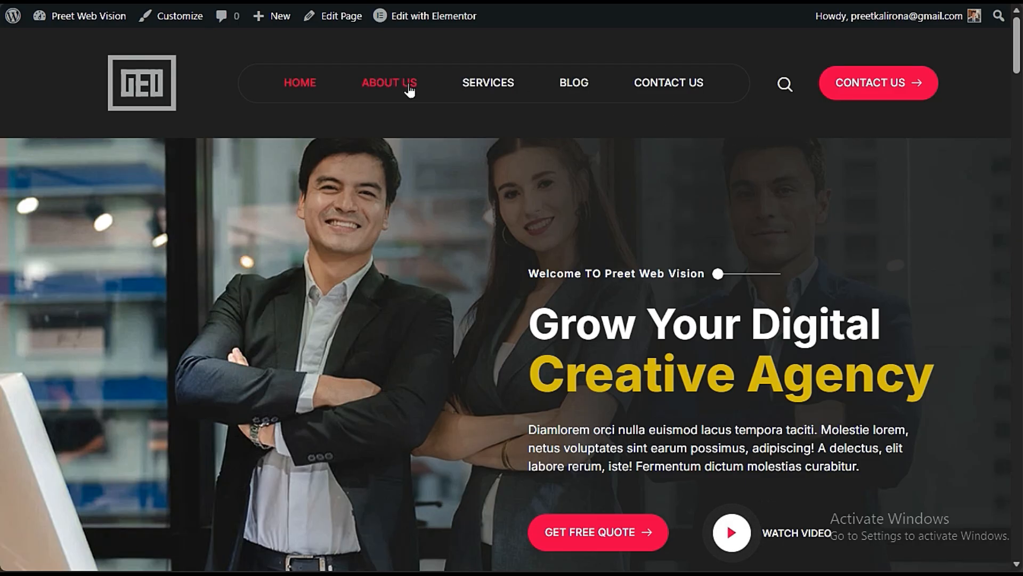
- Go to the site's About Us page and open it for editing in Elementor
left_click(402, 88)
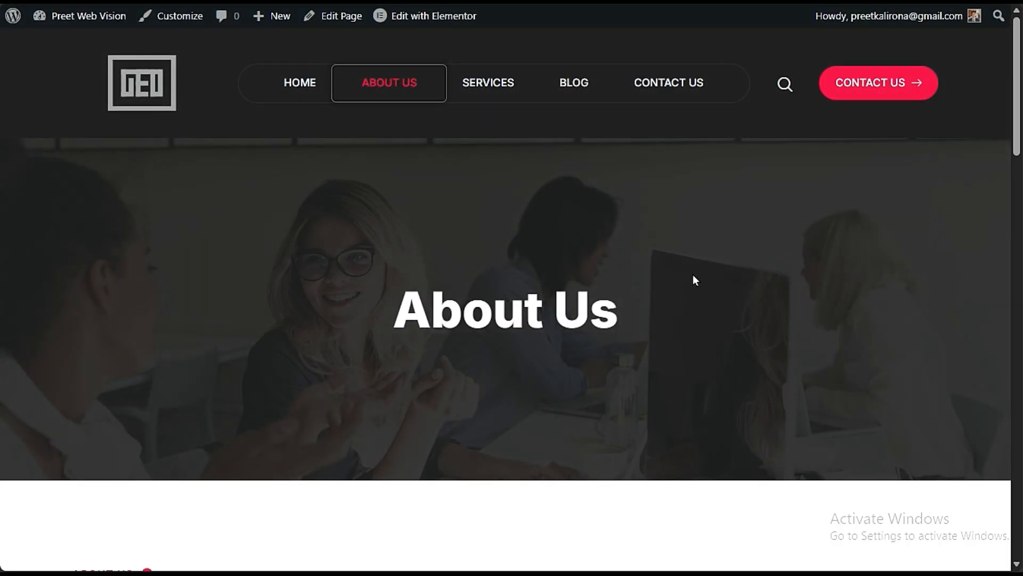
scroll(693, 278, "down", 10)
scroll(669, 287, "up", 10)
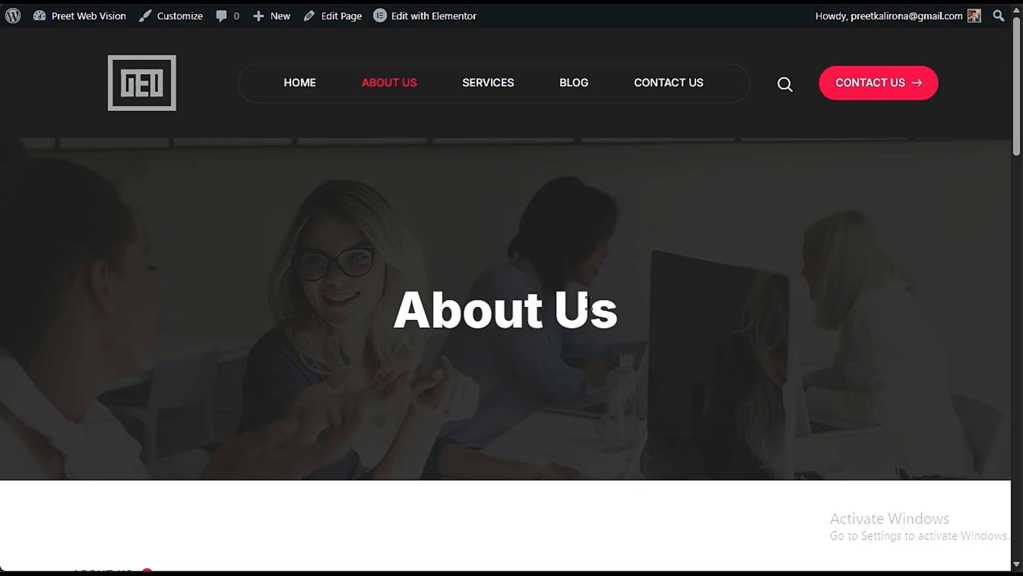
left_click(431, 17)
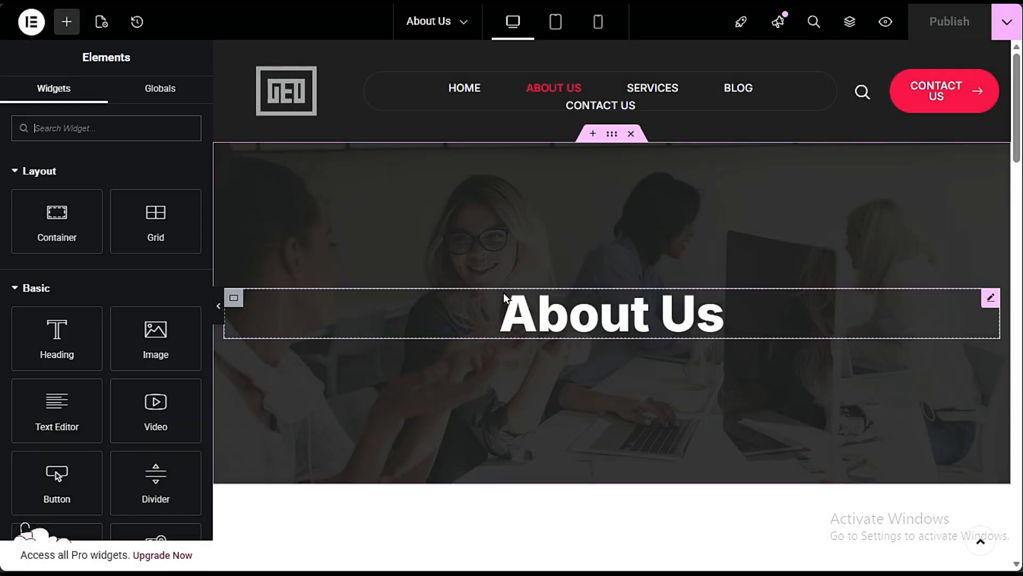
- Look through the About Us page's sections, from the banner and intro to the trusted partners and skill bars
scroll(638, 439, "down", 10)
scroll(638, 439, "up", 5)
scroll(638, 440, "down", 5)
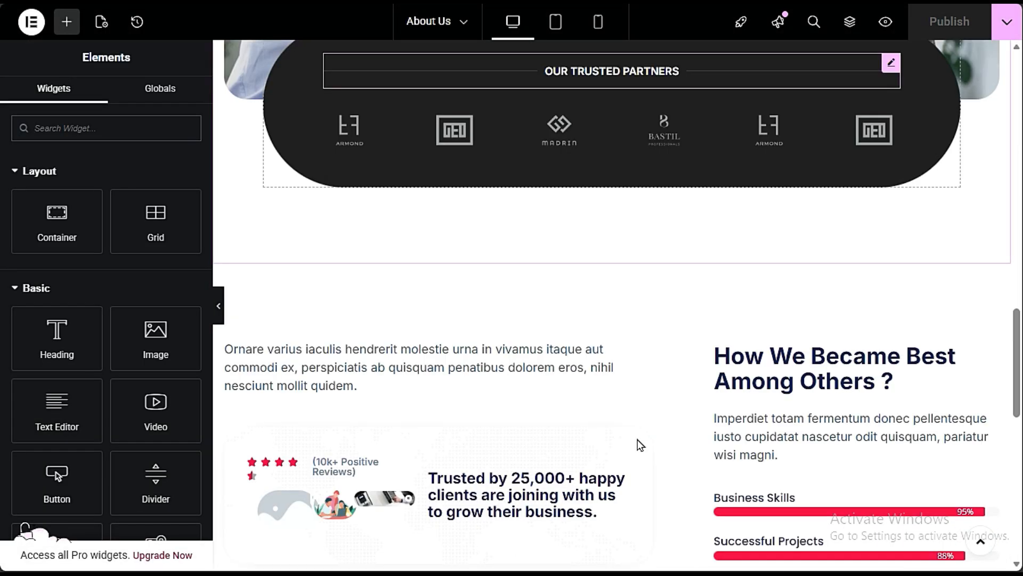
scroll(637, 439, "up", 3)
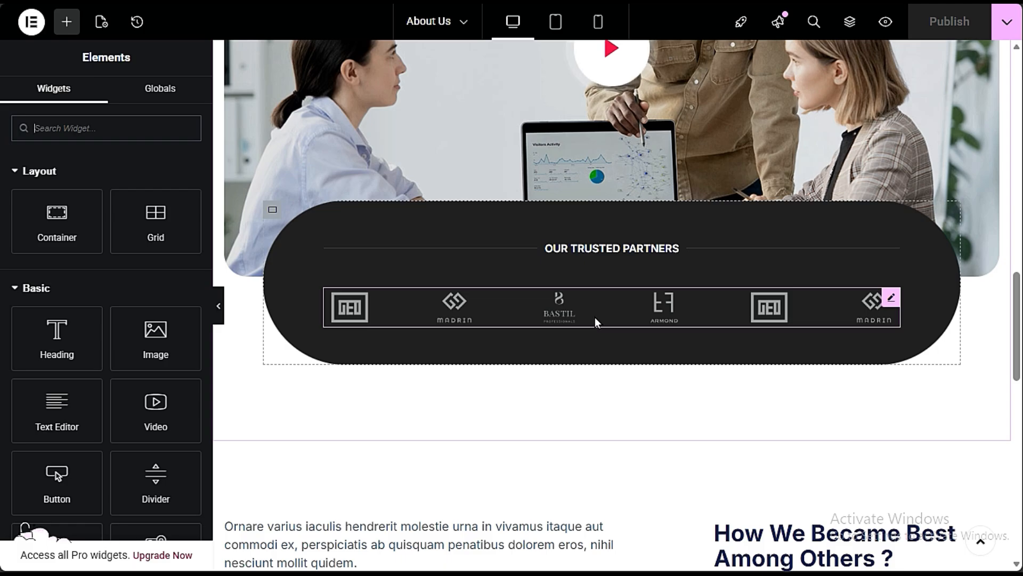
scroll(595, 317, "down", 3)
scroll(595, 319, "down", 5)
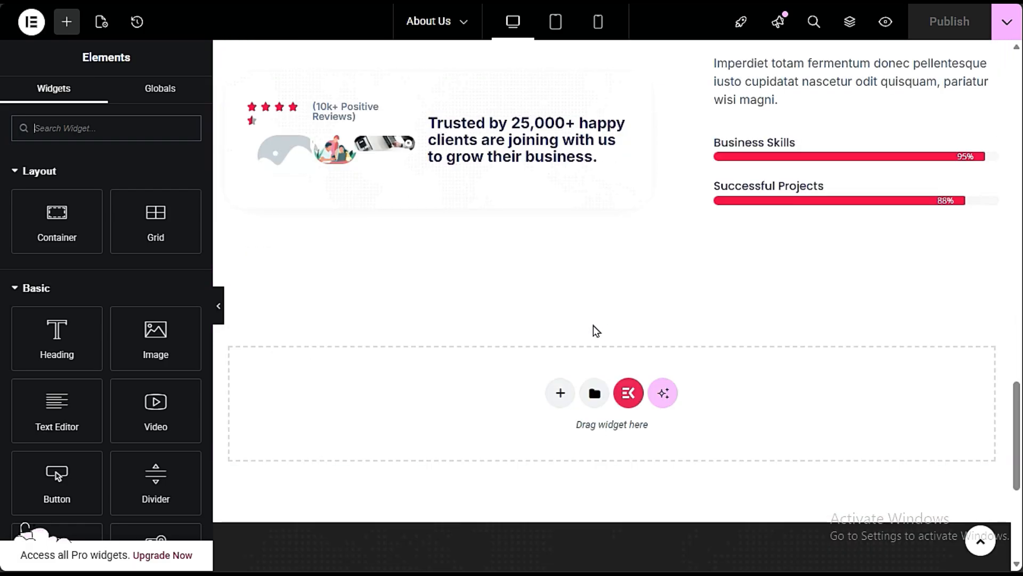
scroll(595, 328, "up", 10)
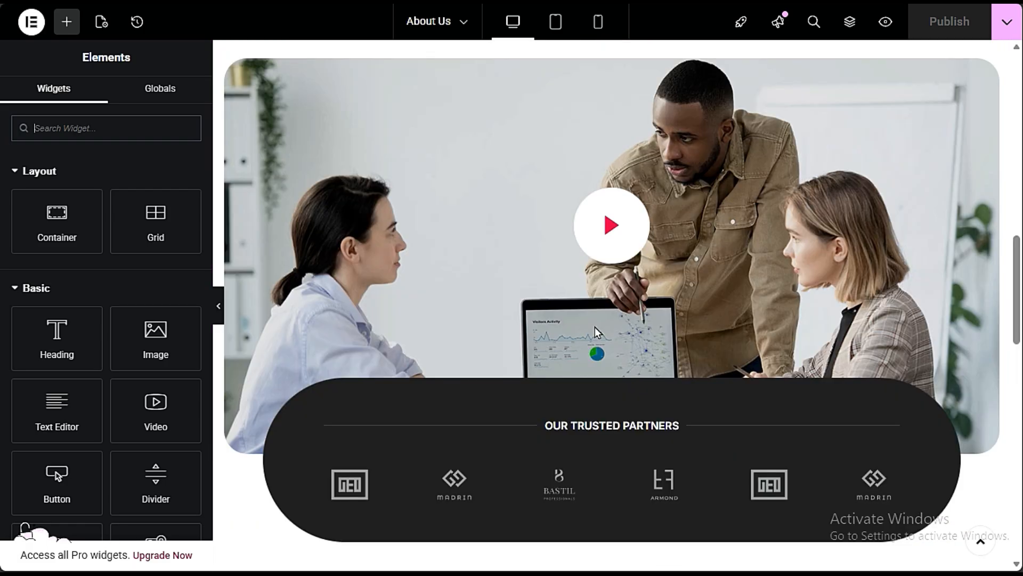
scroll(595, 328, "down", 5)
scroll(594, 335, "up", 10)
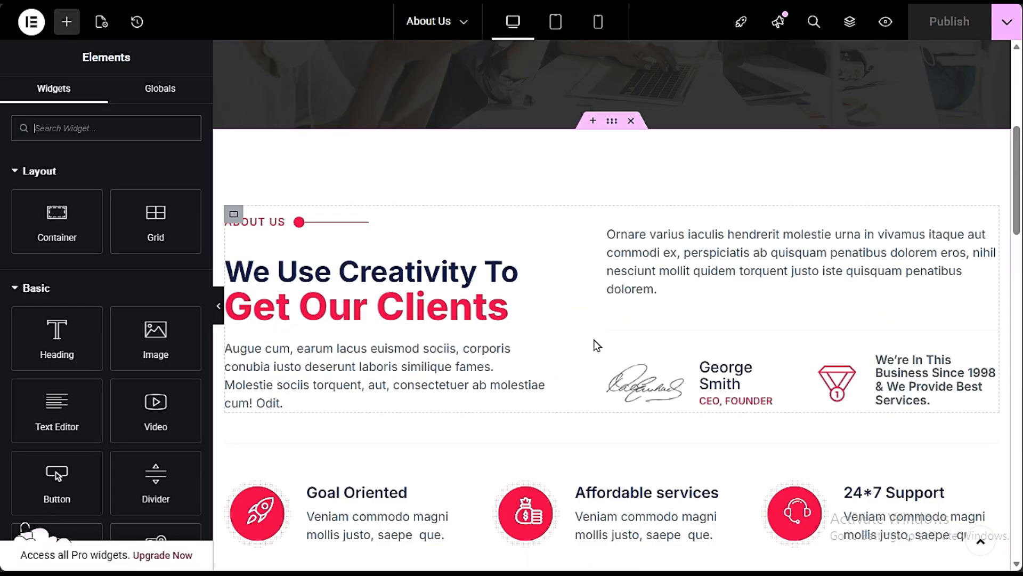
scroll(599, 346, "down", 3)
scroll(599, 346, "down", 6)
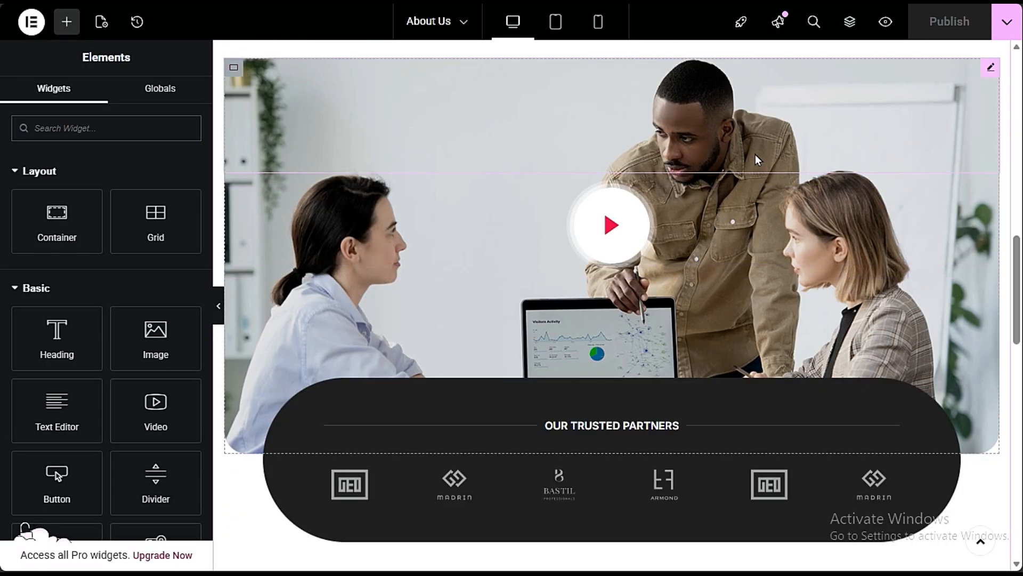
- Open the video widget's content settings in the team photo section and inspect its YouTube link
left_click(717, 223)
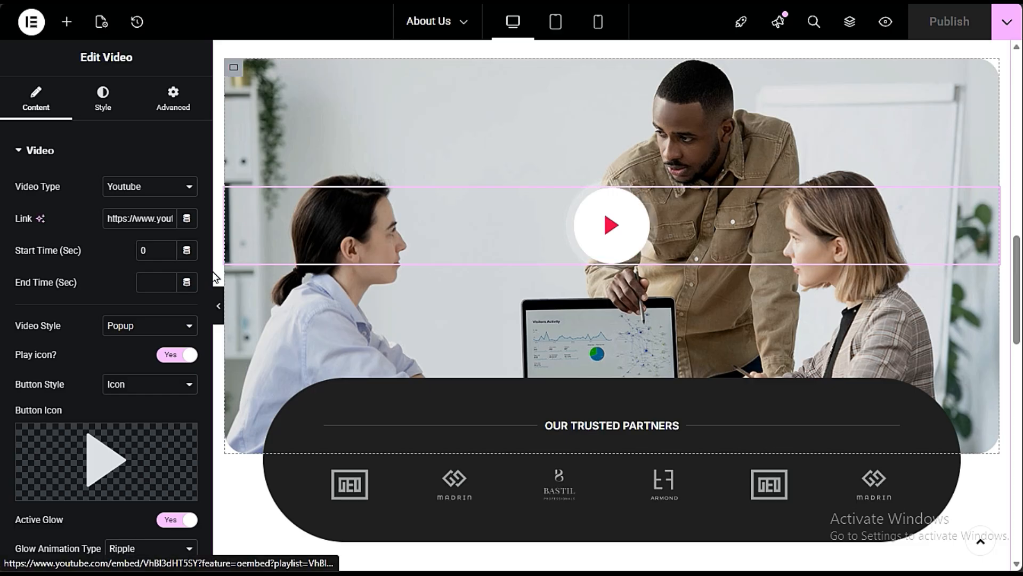
left_click_drag(104, 216, 188, 226)
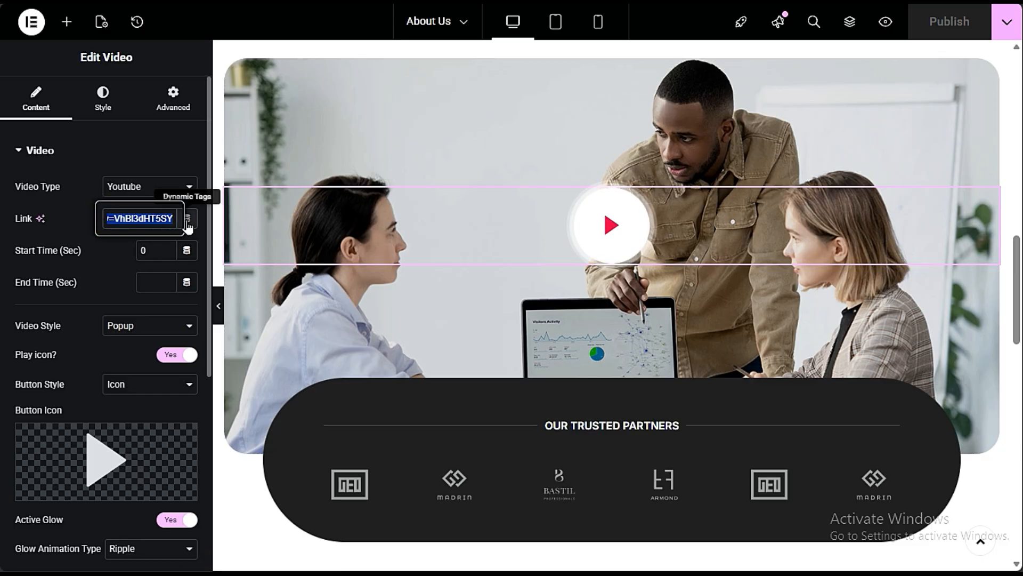
left_click(81, 266)
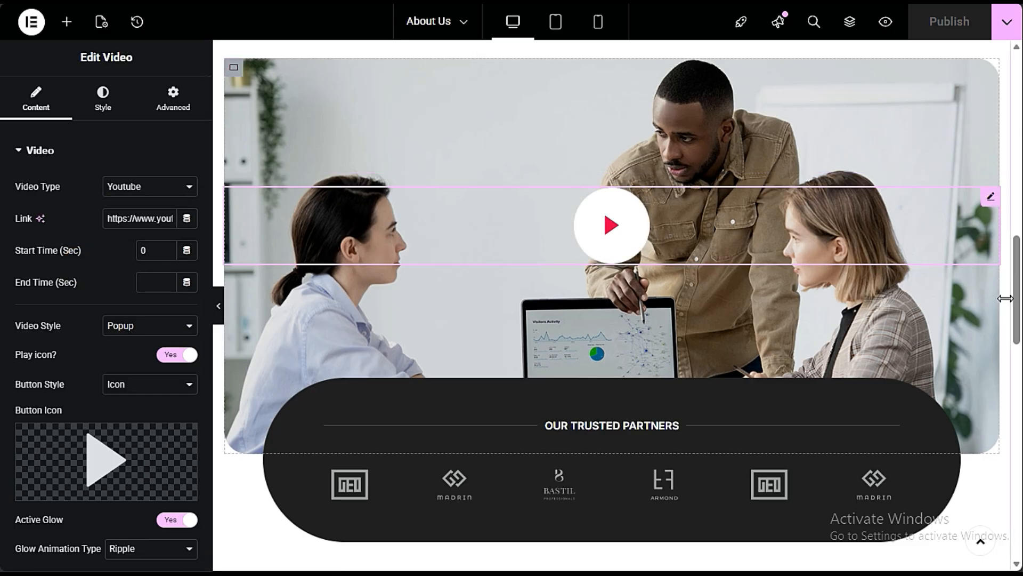
- Select the container behind the play button and view its background image settings
scroll(568, 208, "up", 3)
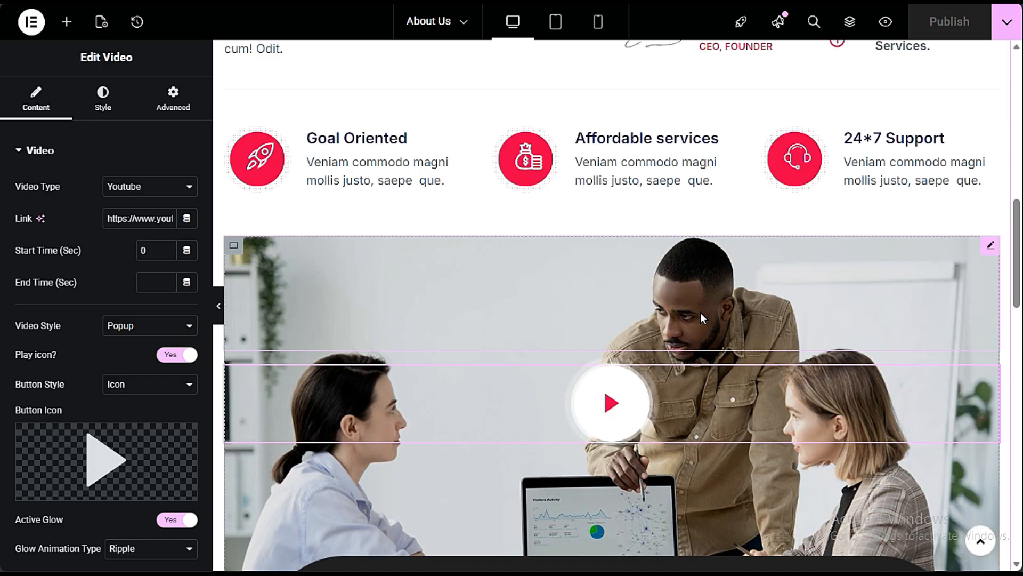
left_click(620, 286)
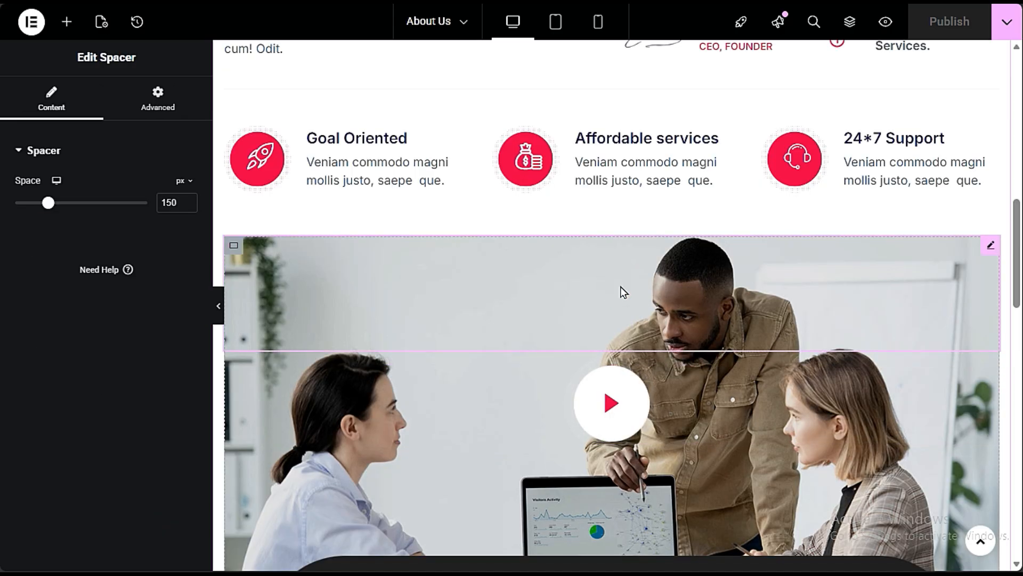
left_click(233, 247)
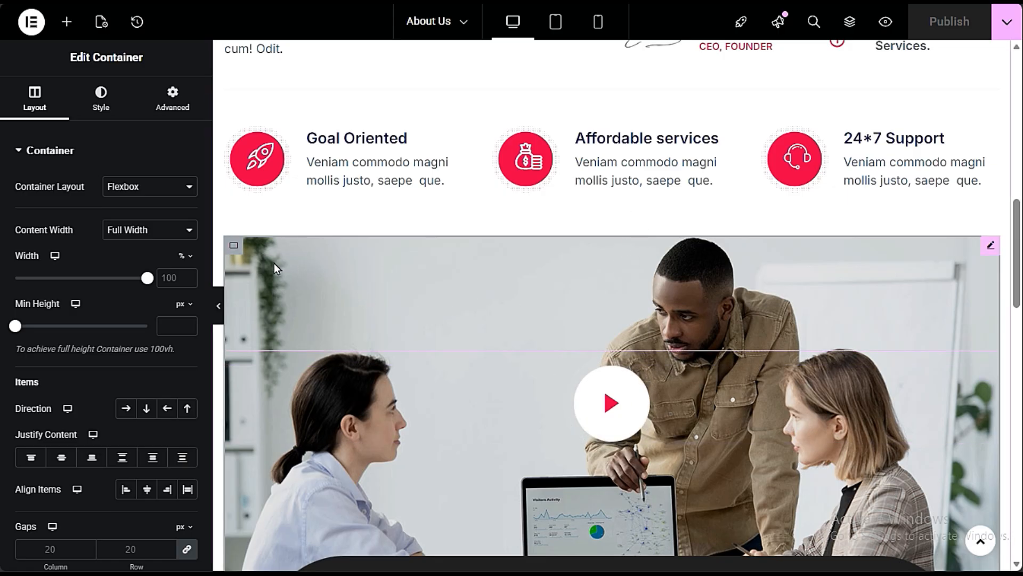
left_click(234, 242)
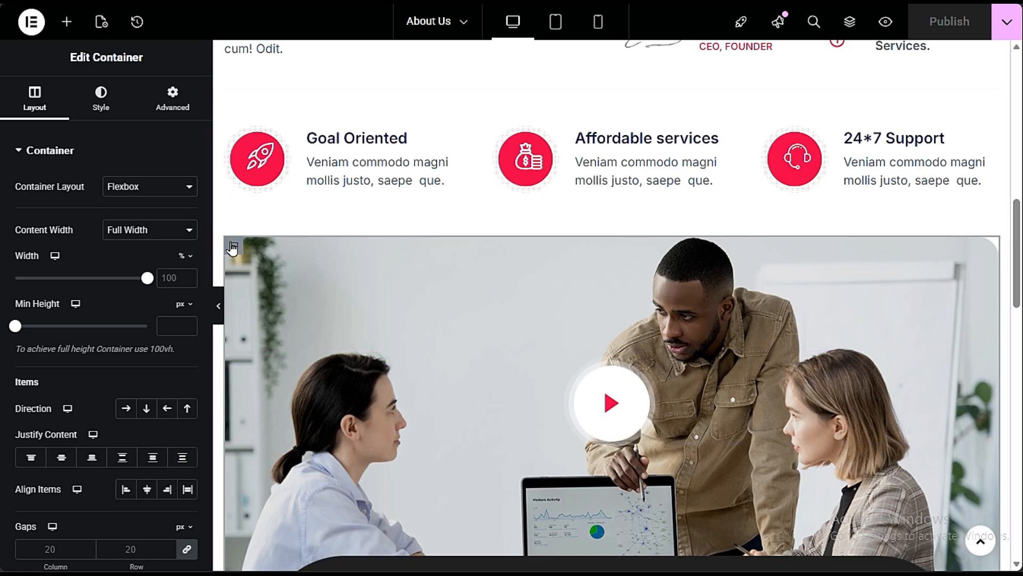
left_click(235, 247)
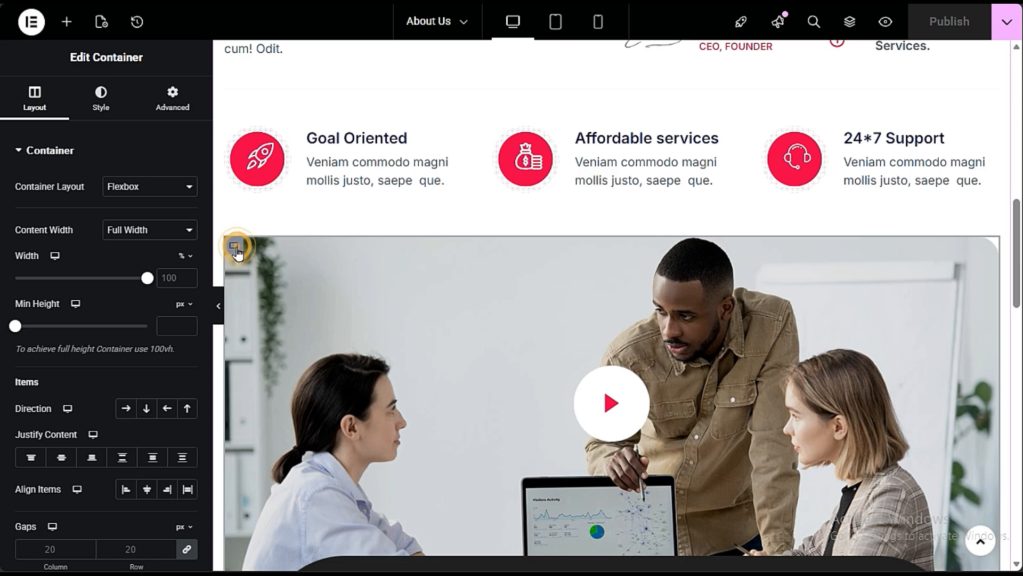
left_click(101, 95)
mouse_move(91, 358)
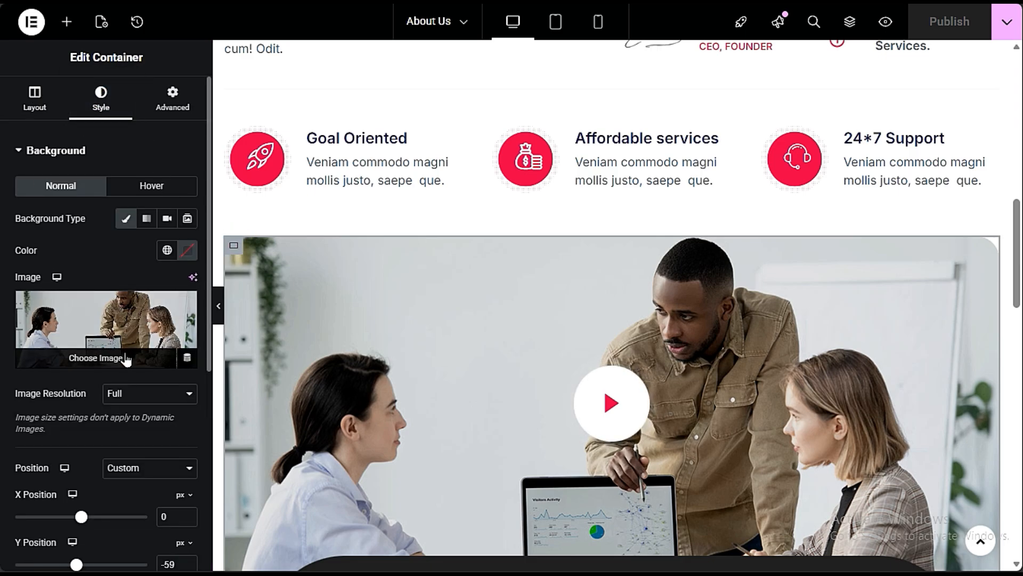
- Find the intro section's container handle, reselect the video section's container to check its background image, and return to the banner
scroll(599, 286, "up", 10)
scroll(597, 281, "down", 3)
mouse_move(606, 137)
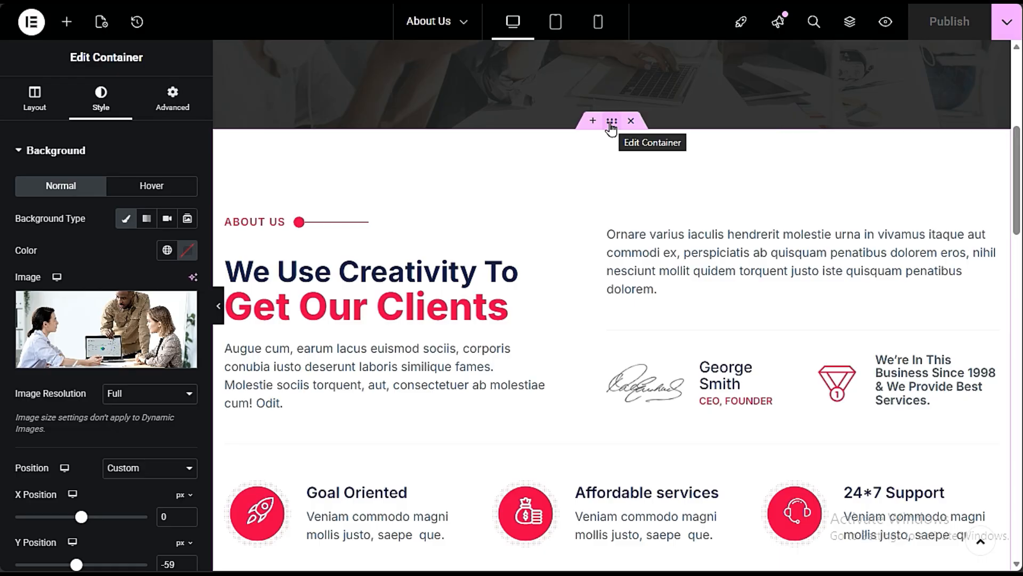
scroll(599, 178, "down", 6)
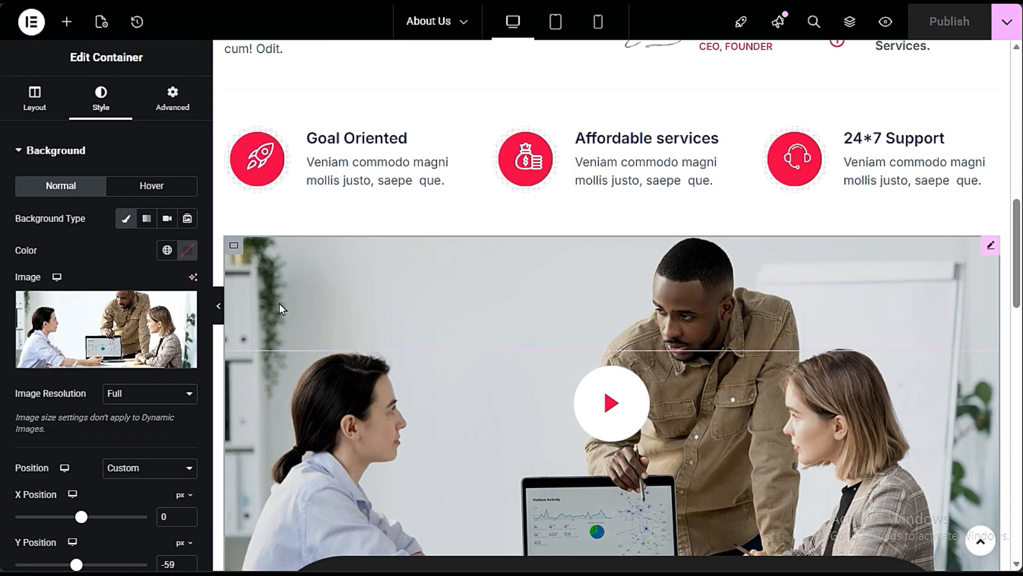
left_click(237, 247)
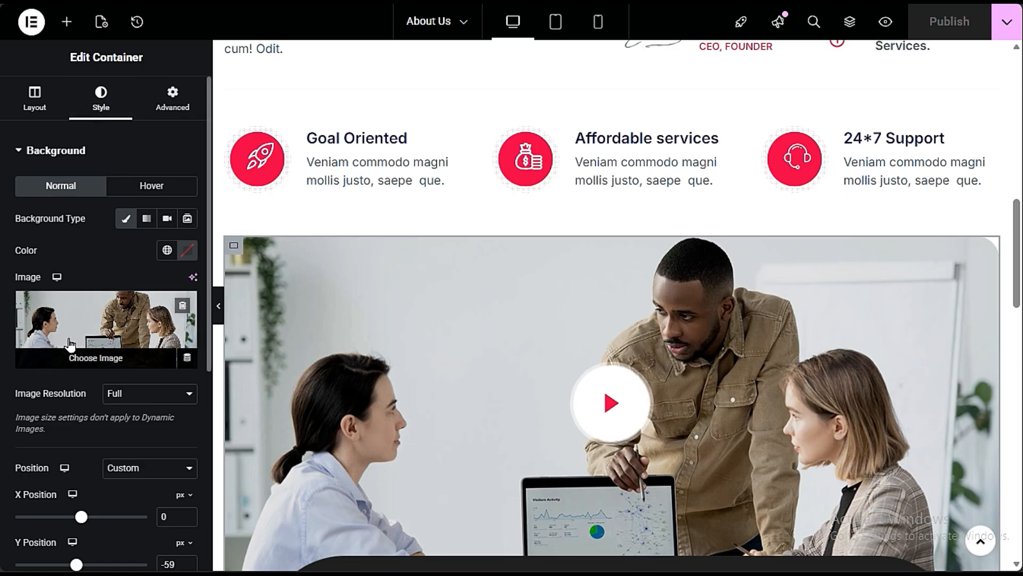
scroll(510, 372, "down", 3)
scroll(796, 431, "up", 10)
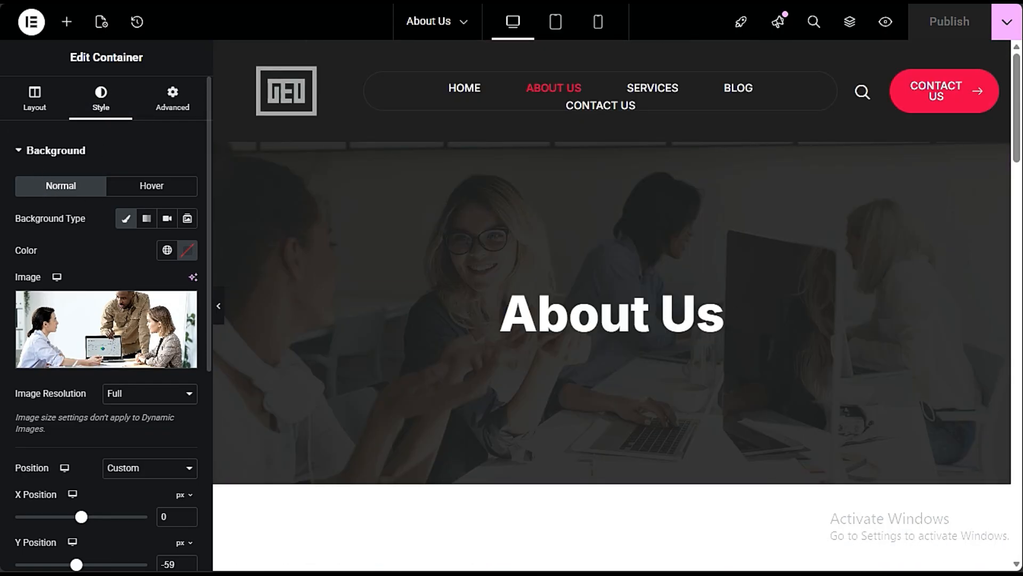
left_click(2, 74)
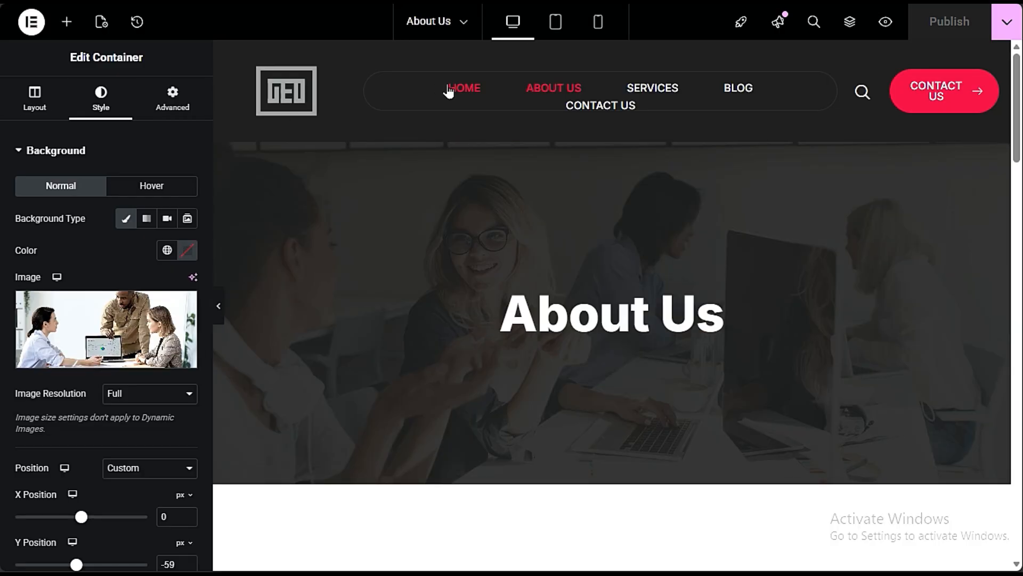
- Open the live Contact Us page and look through its banner, contact details, Get In Touch section, contact form area and map
left_click(610, 112)
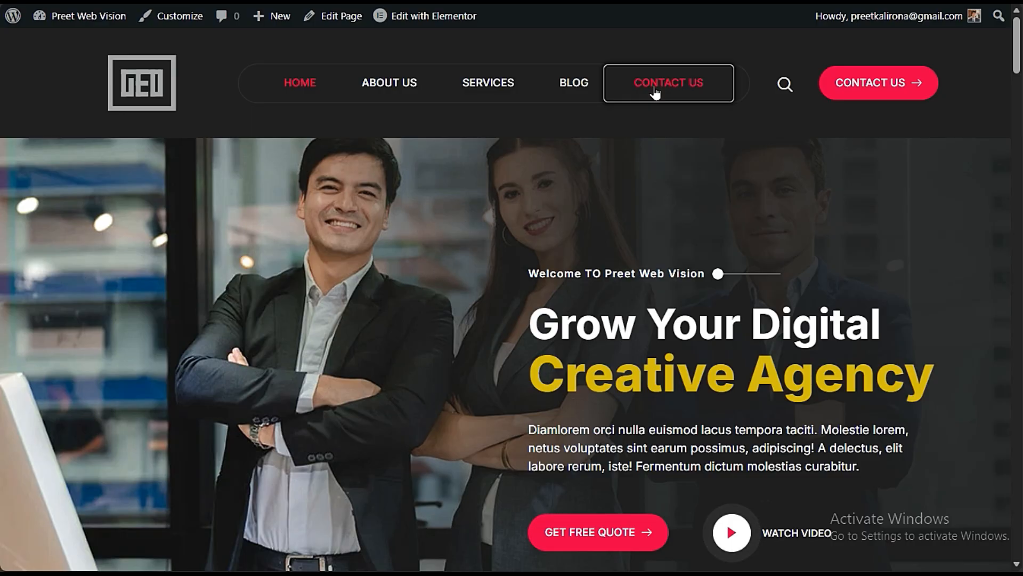
left_click(655, 93)
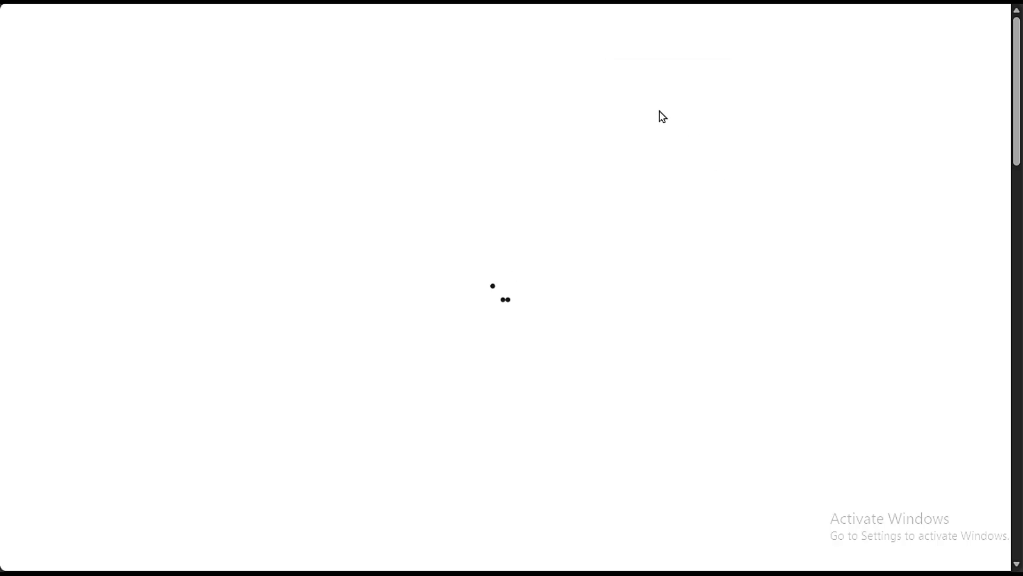
scroll(585, 386, "down", 9)
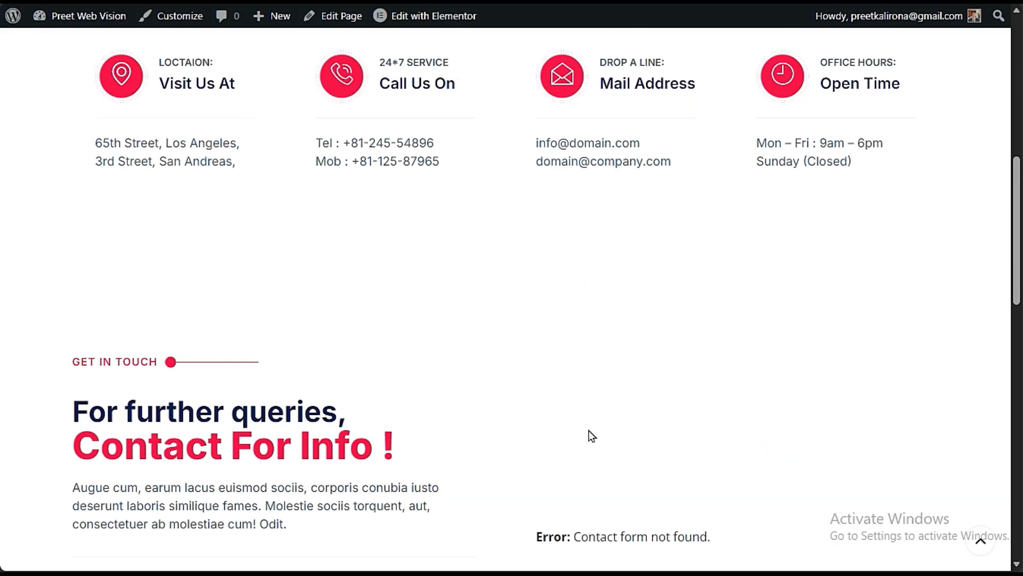
scroll(590, 435, "up", 3)
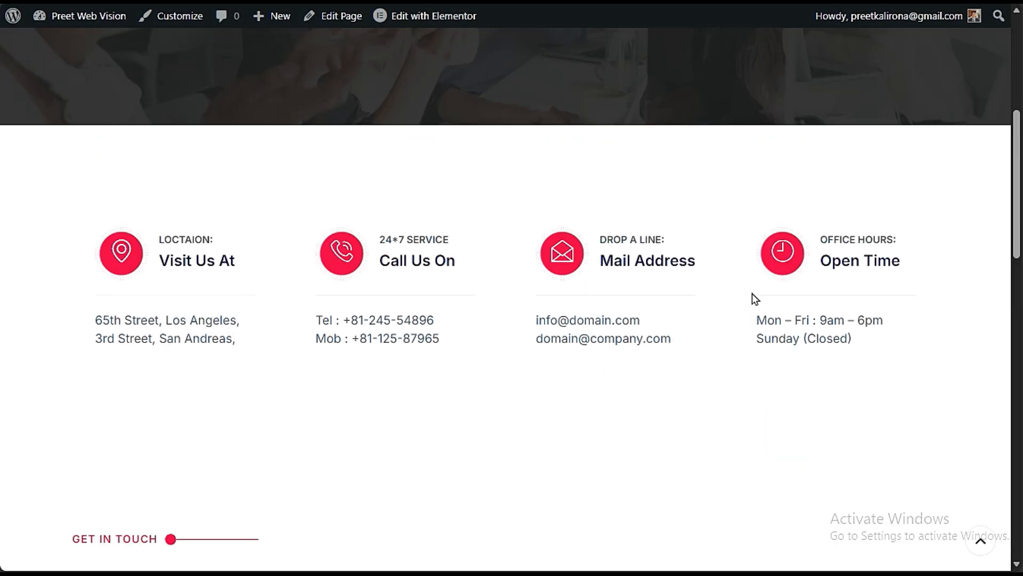
scroll(793, 350, "down", 3)
scroll(640, 213, "up", 10)
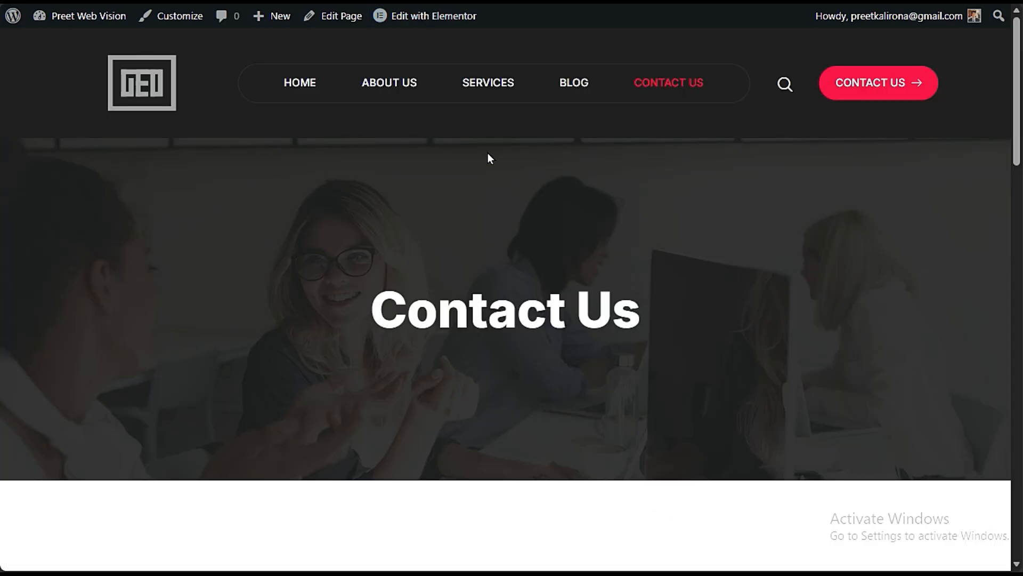
scroll(395, 213, "down", 7)
scroll(762, 329, "down", 10)
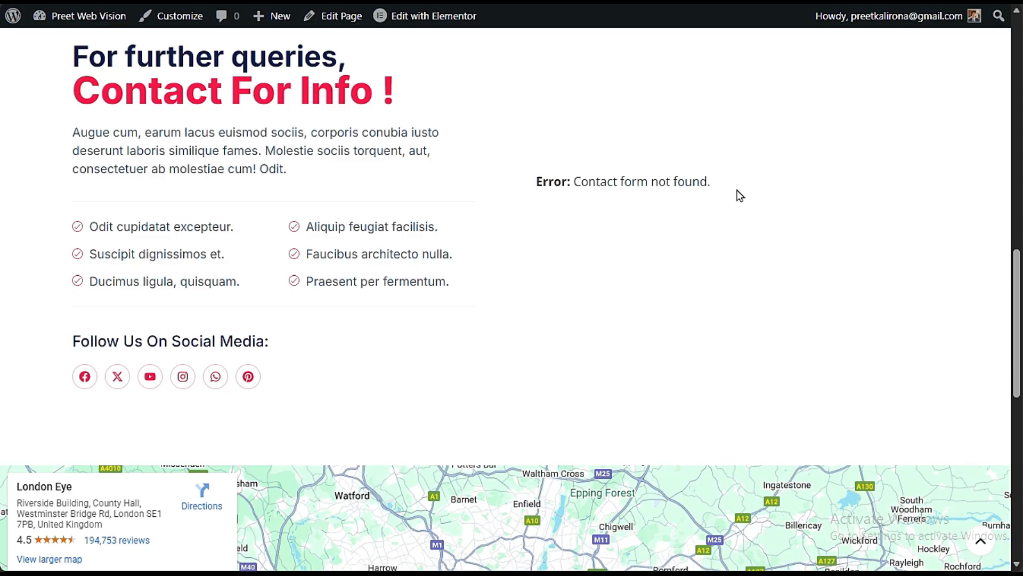
scroll(645, 209, "up", 12)
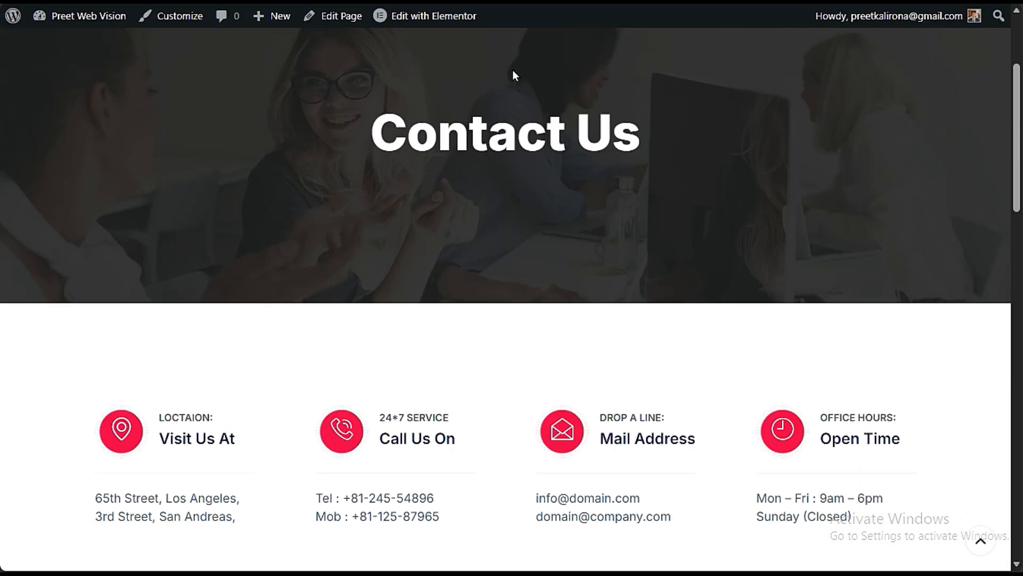
- Open the Contact Us page for editing in Elementor and go to the contact form area of the Get In Touch section
left_click(450, 18)
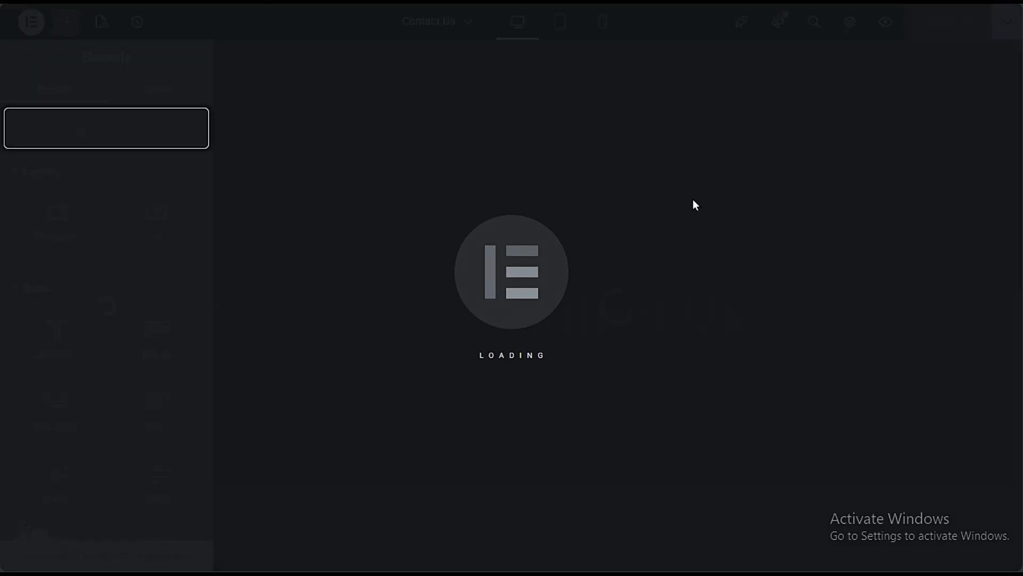
scroll(700, 205, "down", 8)
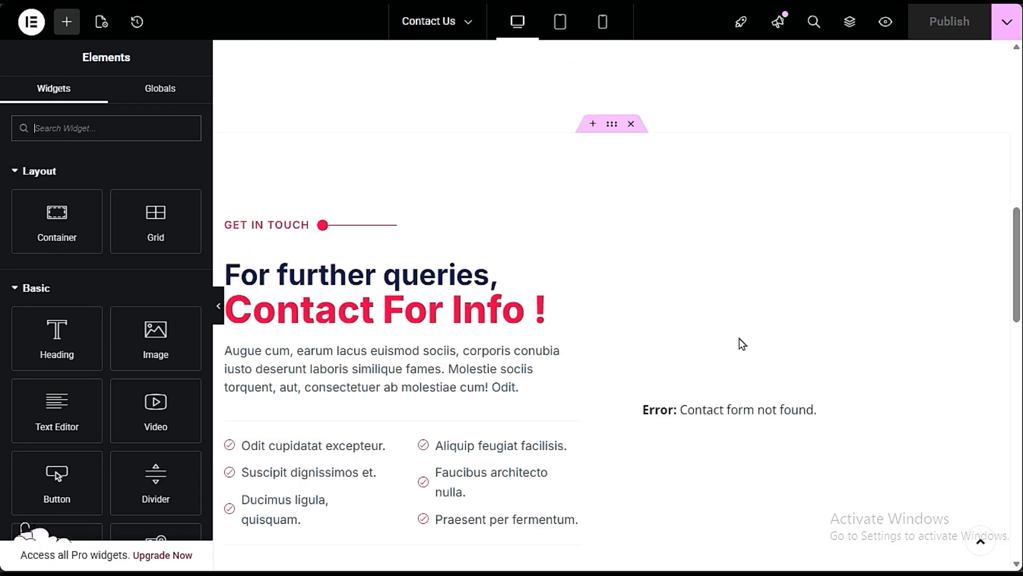
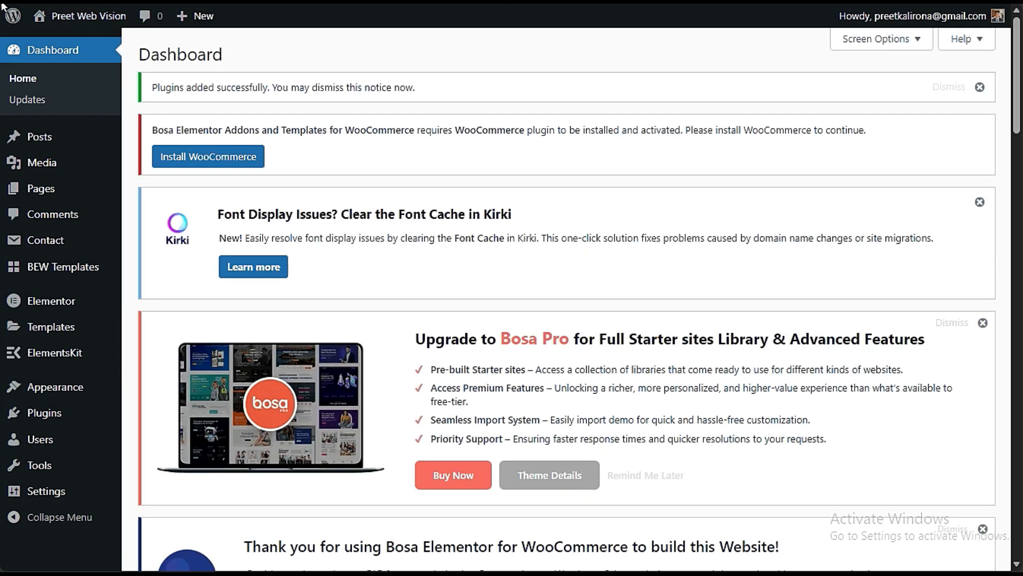
- Open the list of existing contact forms and look over their titles and shortcodes
mouse_move(82, 249)
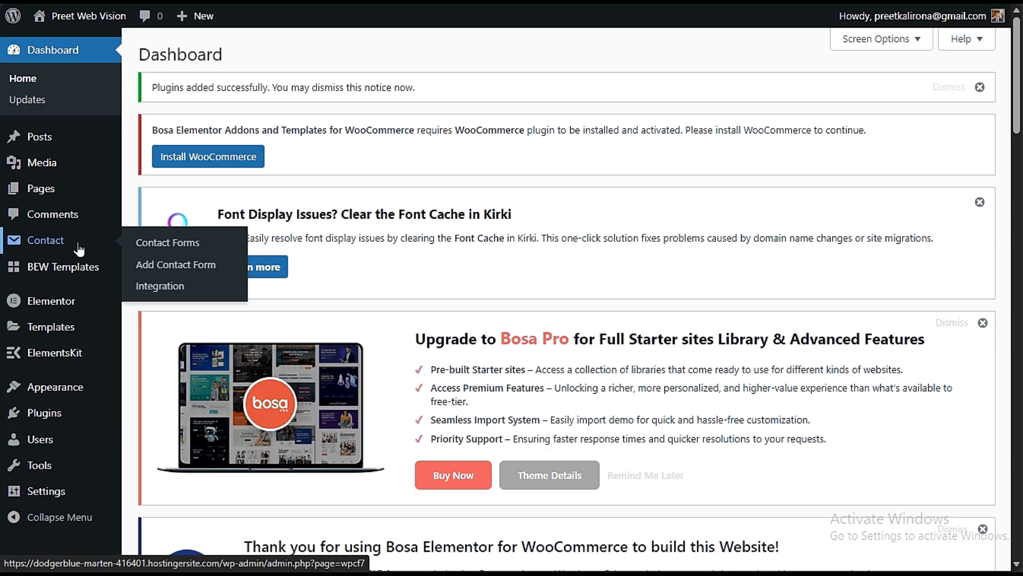
left_click(191, 249)
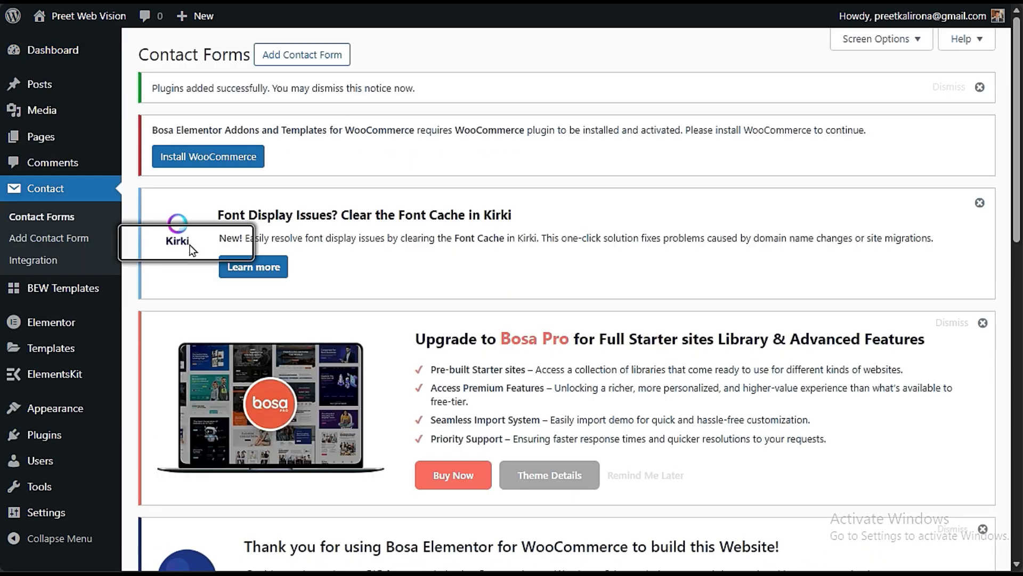
scroll(372, 286, "down", 10)
scroll(381, 290, "down", 2)
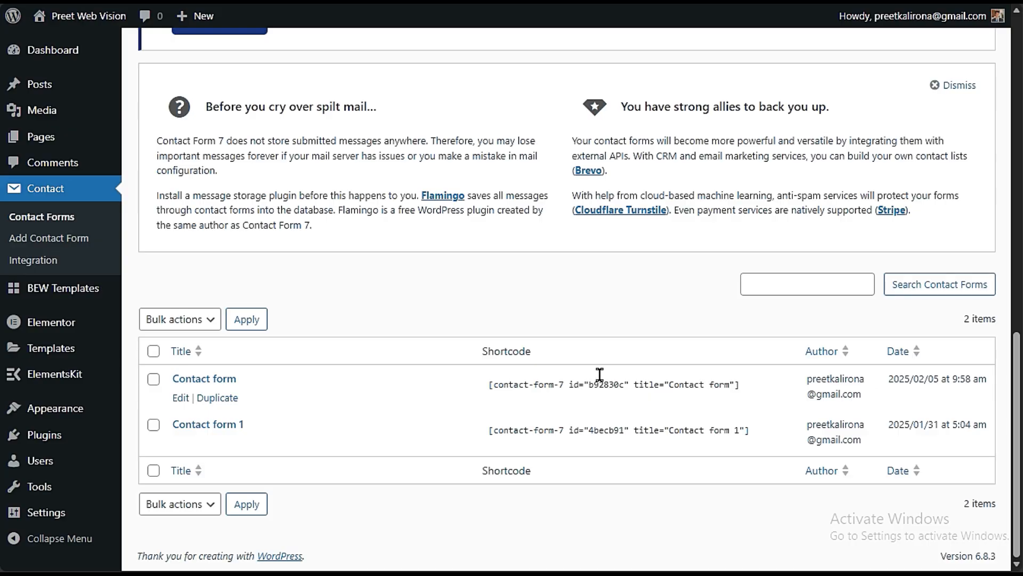
- Search the directory of new plugins for FORM and look over the available form plugins
mouse_move(62, 437)
left_click(187, 453)
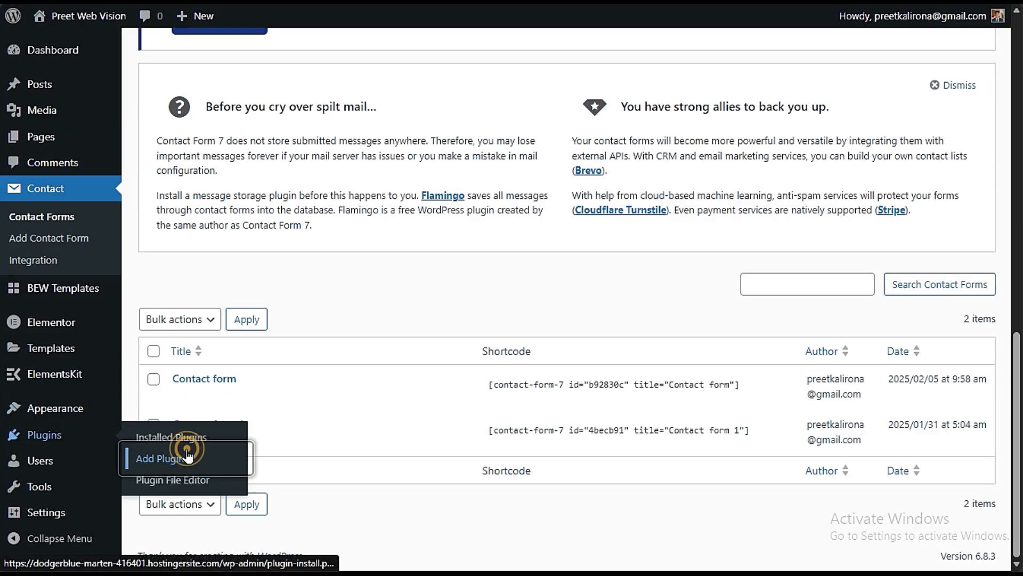
scroll(706, 282, "down", 6)
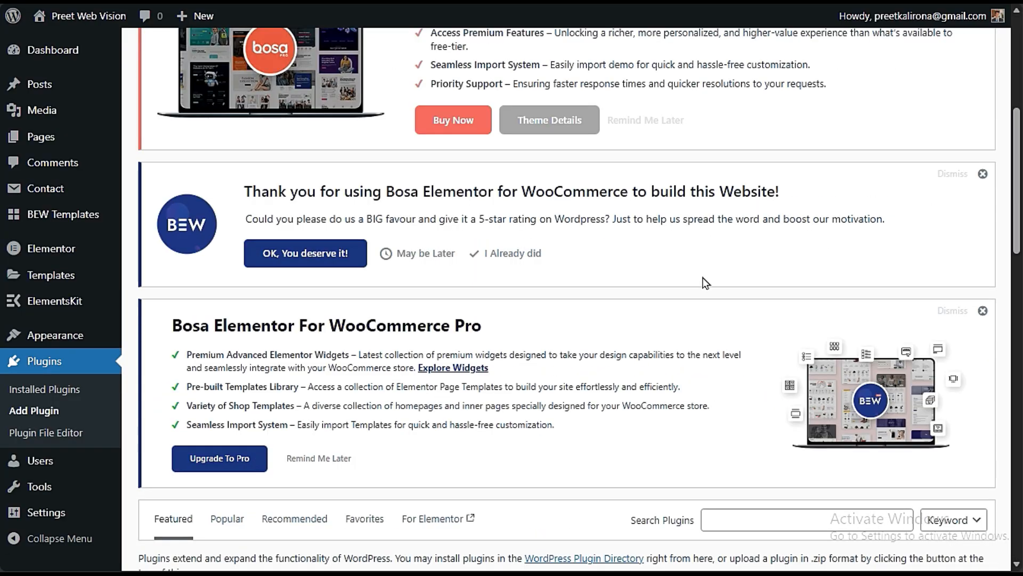
scroll(702, 278, "down", 6)
left_click(756, 160)
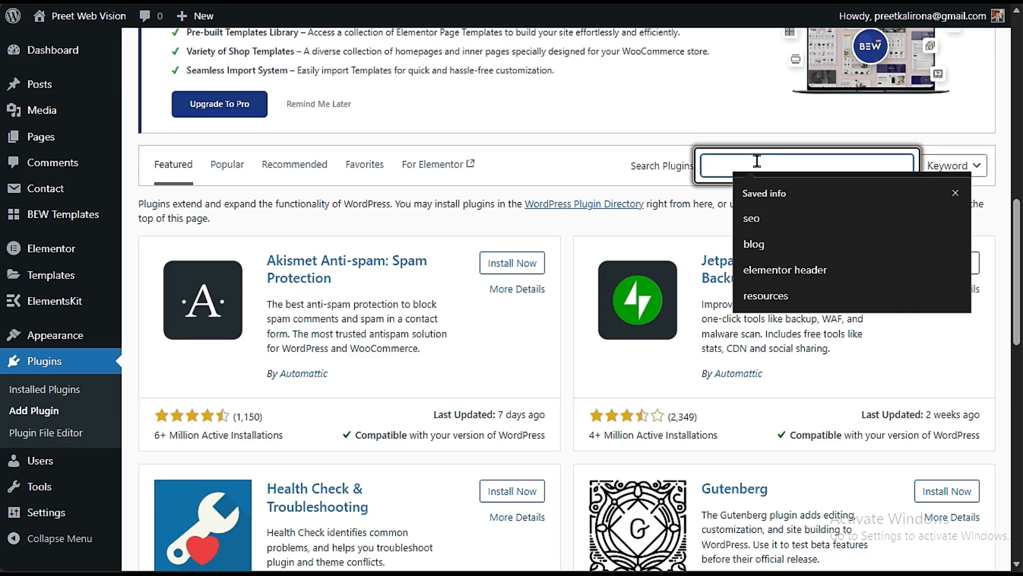
type("FORM")
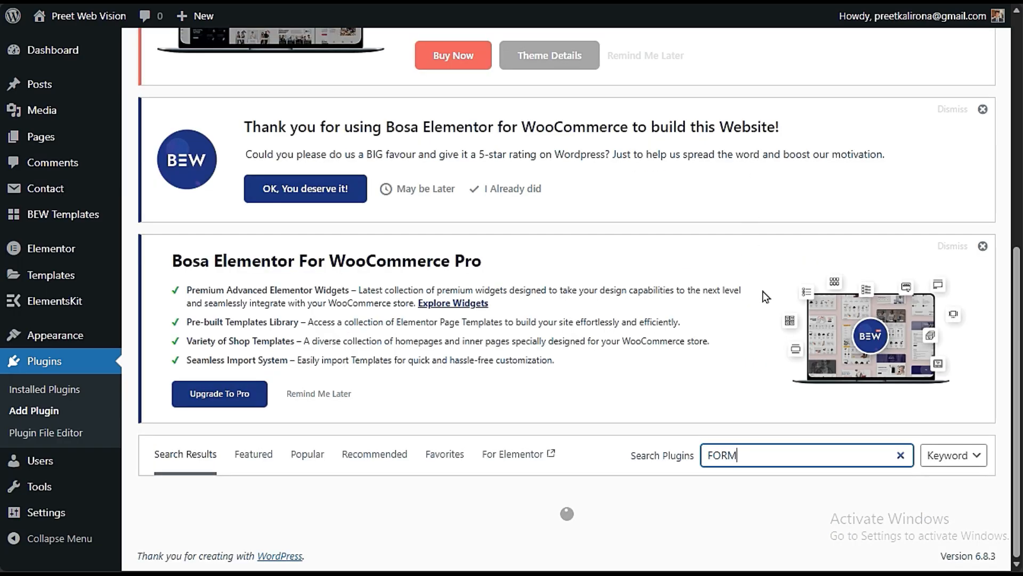
scroll(770, 299, "down", 5)
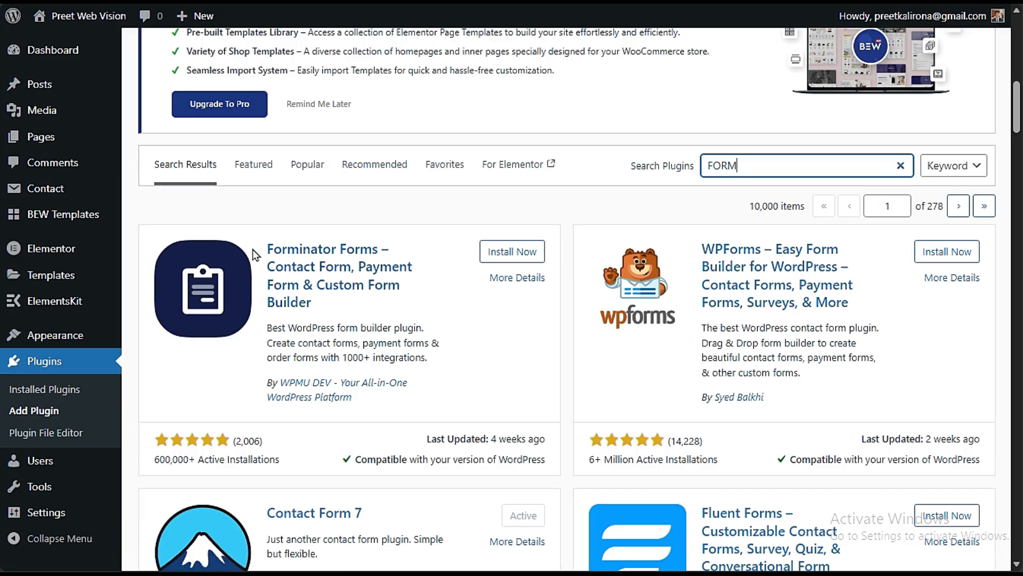
- Open the list of installed plugins, locate Contact Form 7 and look through the other entries
left_click(162, 190)
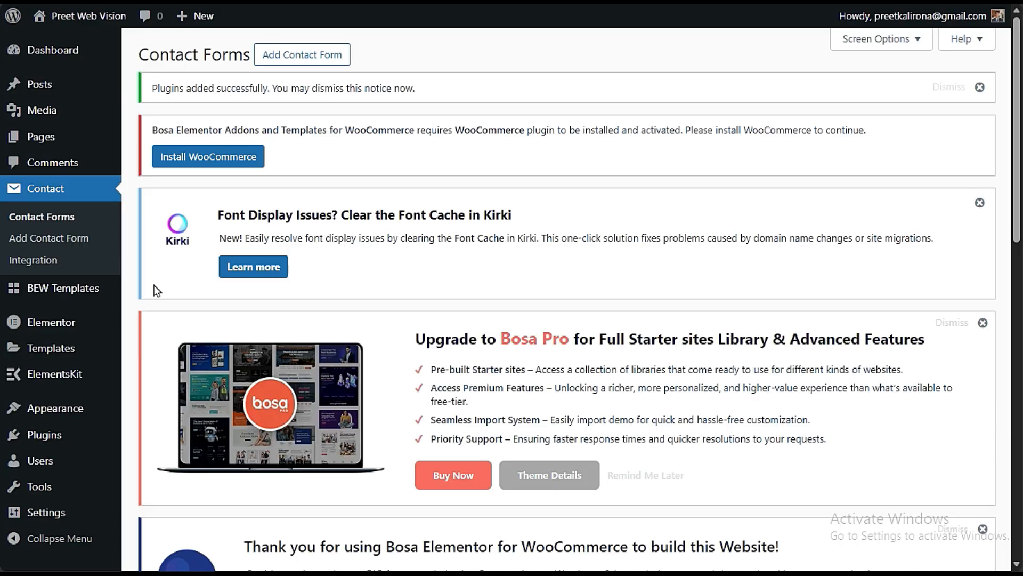
mouse_move(46, 434)
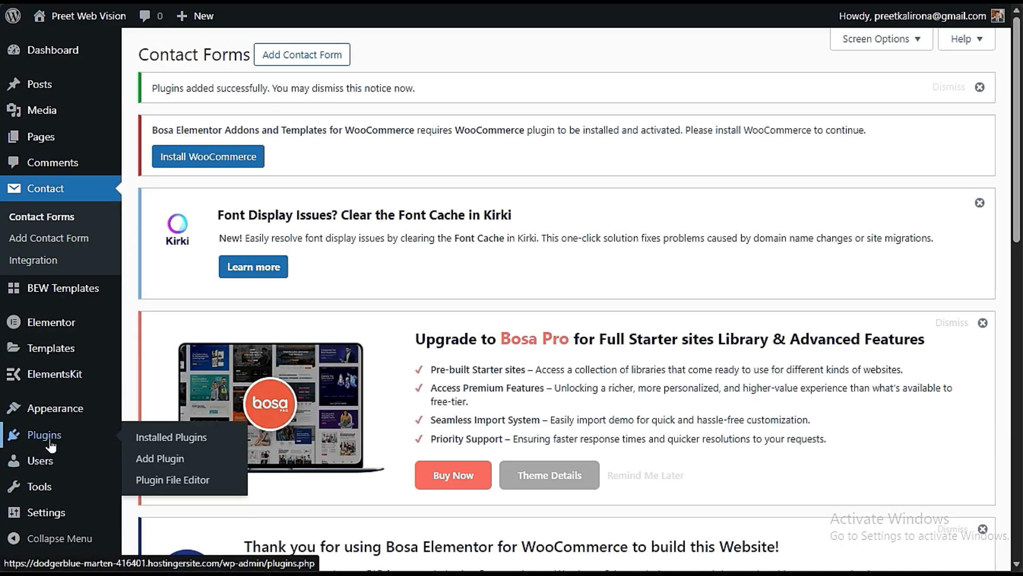
left_click(158, 436)
scroll(171, 436, "down", 10)
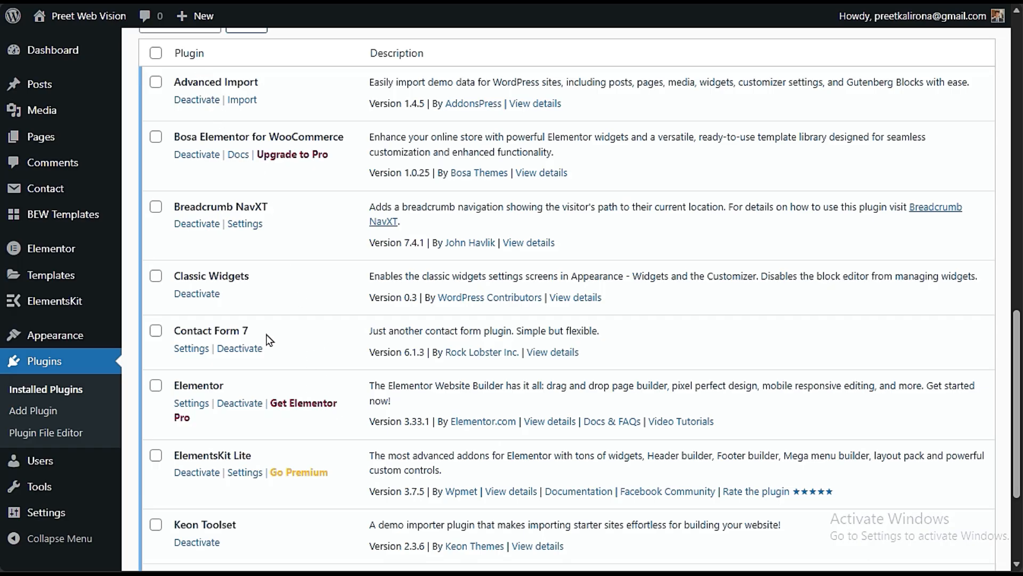
left_click_drag(251, 332, 173, 331)
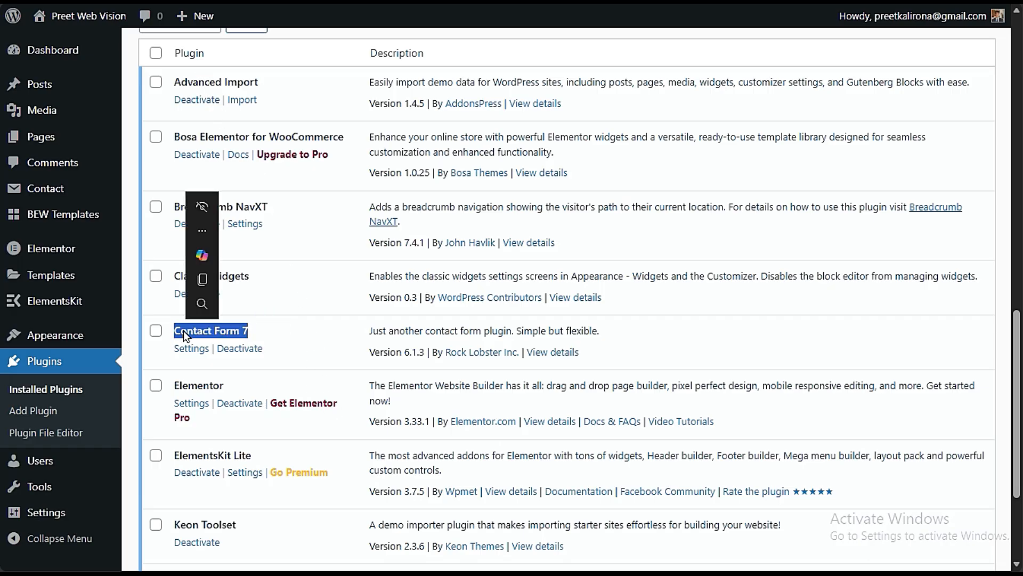
left_click(183, 331)
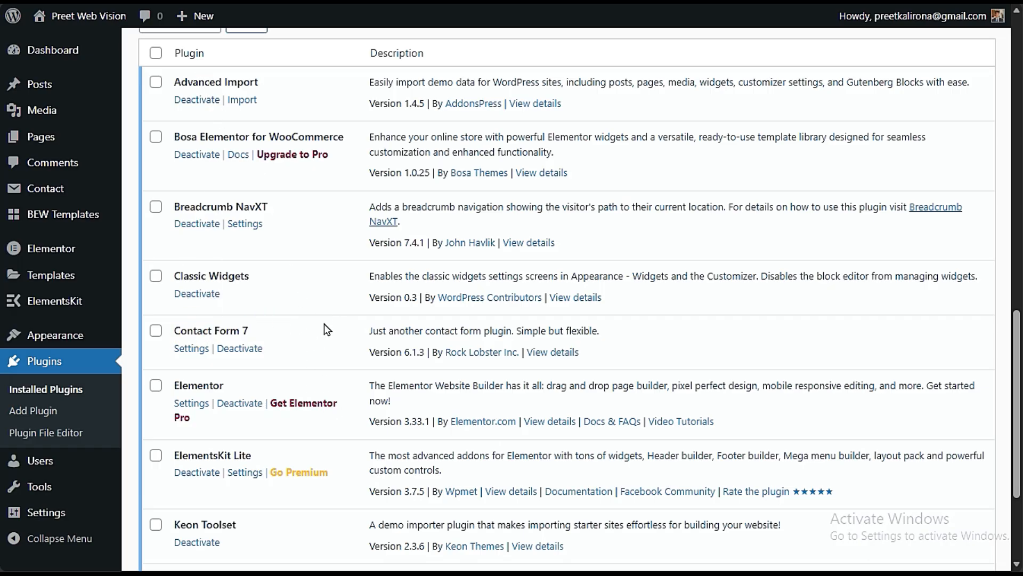
scroll(324, 324, "up", 5)
mouse_move(106, 198)
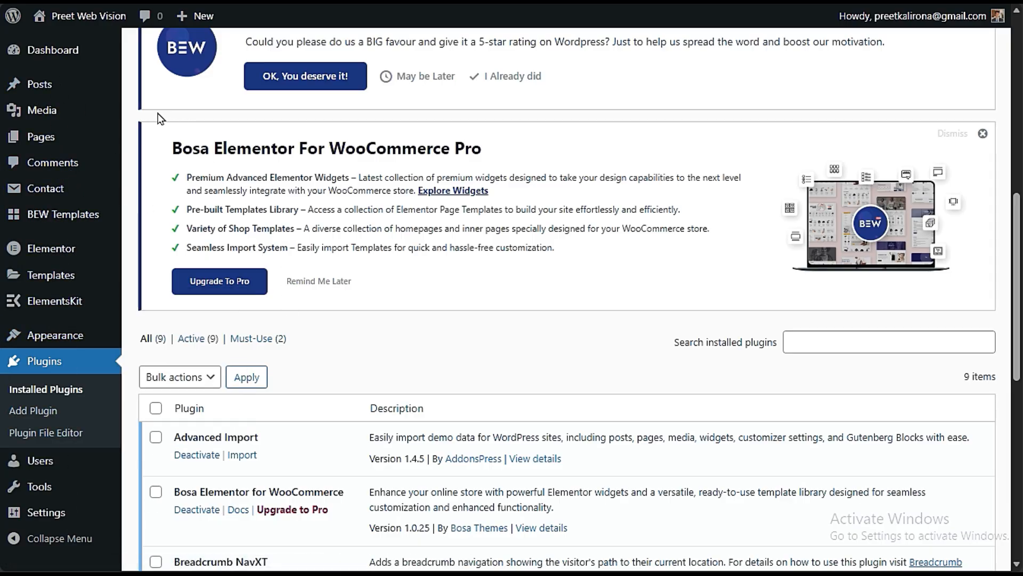
scroll(322, 334, "down", 3)
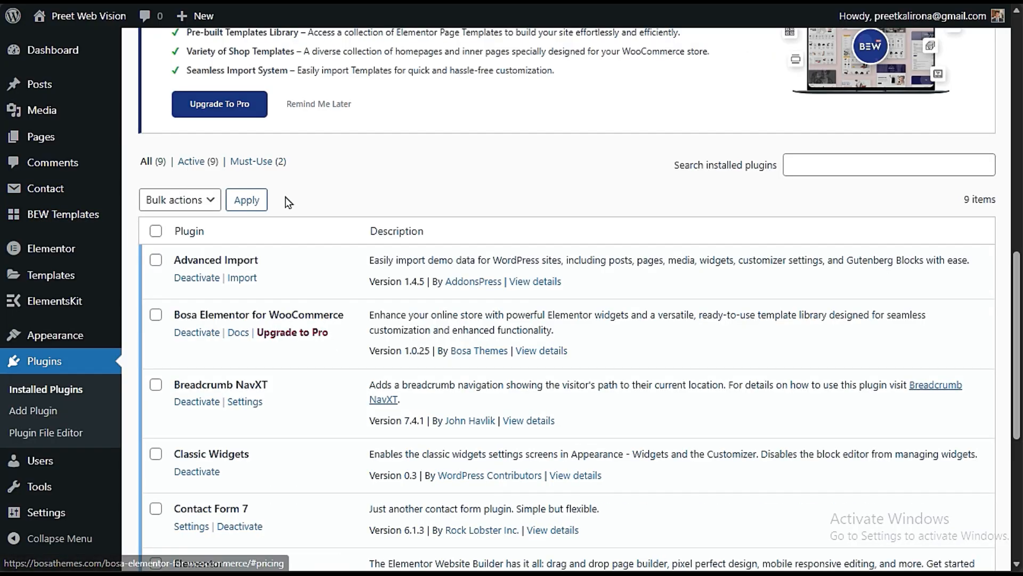
scroll(285, 196, "down", 3)
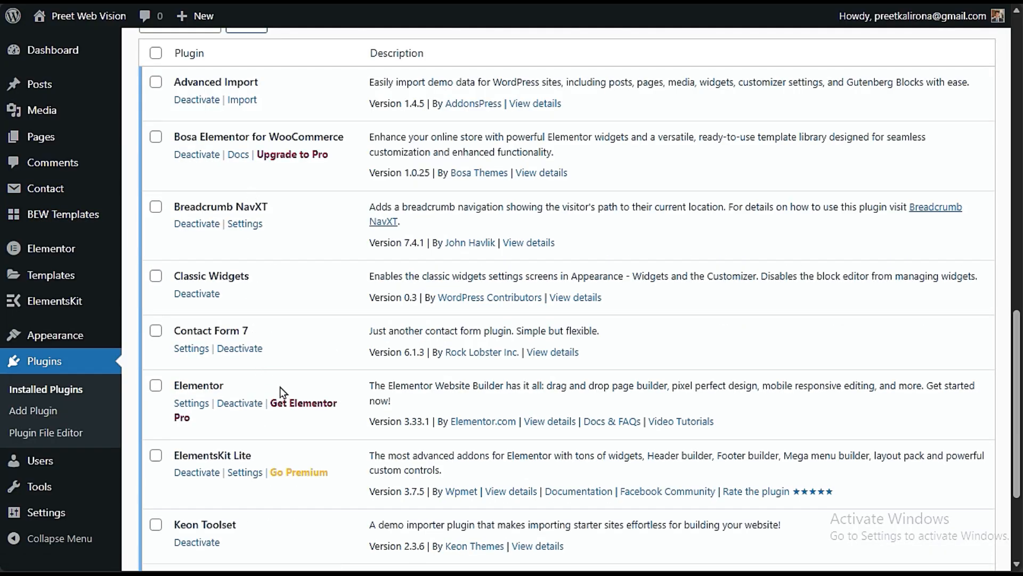
scroll(280, 386, "down", 3)
scroll(281, 392, "up", 6)
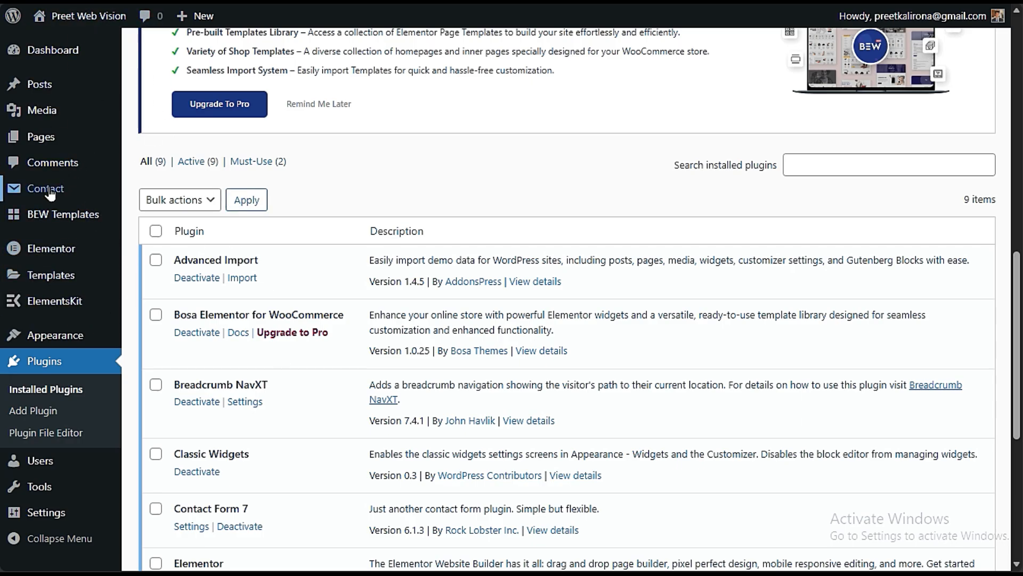
- Copy the shortcode of the form titled "Contact form" from the contact forms list
mouse_move(66, 195)
left_click(152, 190)
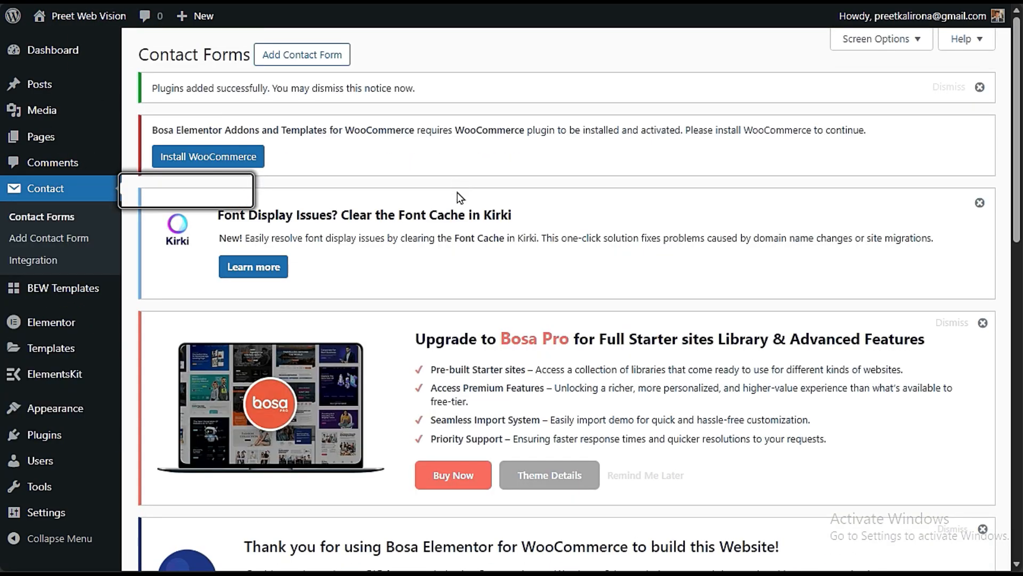
scroll(465, 219, "down", 5)
scroll(465, 219, "down", 8)
left_click(518, 379)
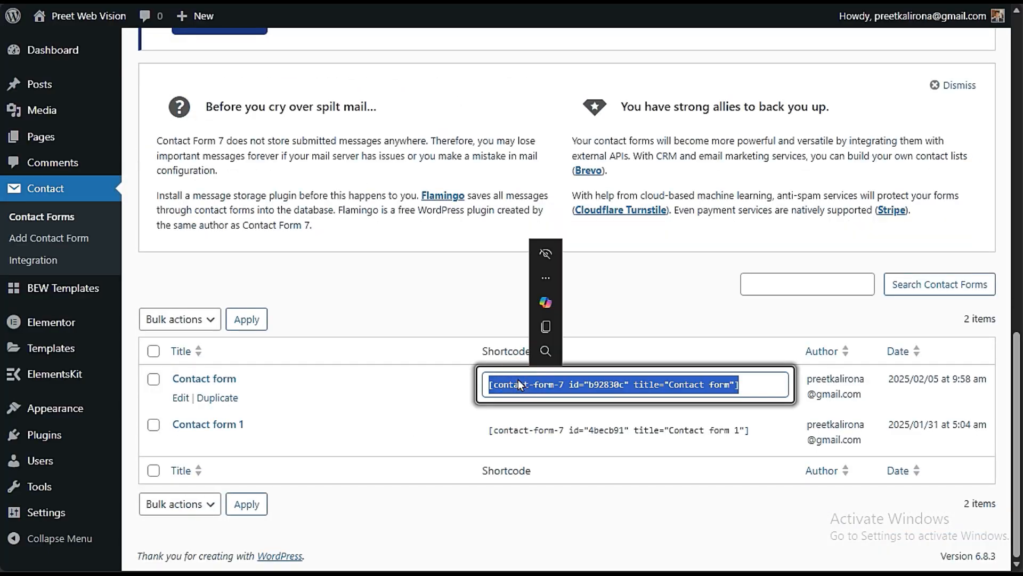
key("ctrl+c")
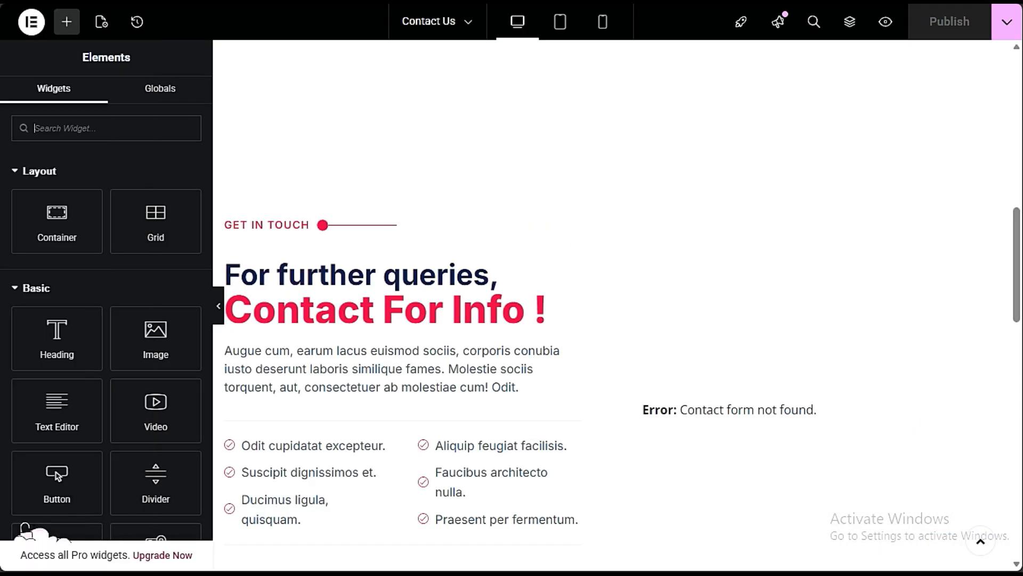
- Switch to the Contact Us page in Elementor, assign Contact form 1 to the Contact Form 7 widget and publish the page
scroll(556, 343, "up", 8)
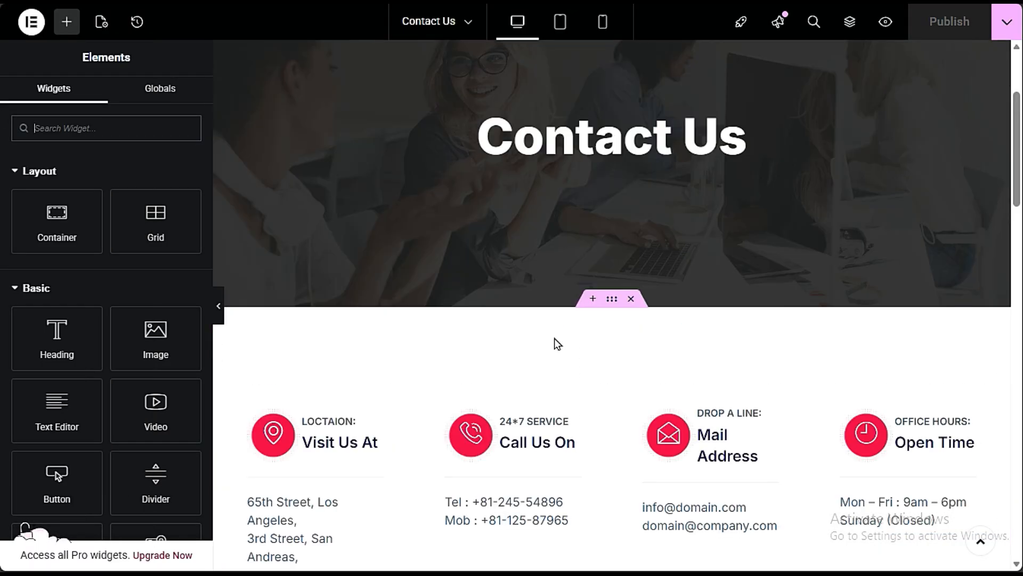
scroll(556, 344, "down", 5)
scroll(556, 343, "up", 5)
scroll(680, 402, "down", 8)
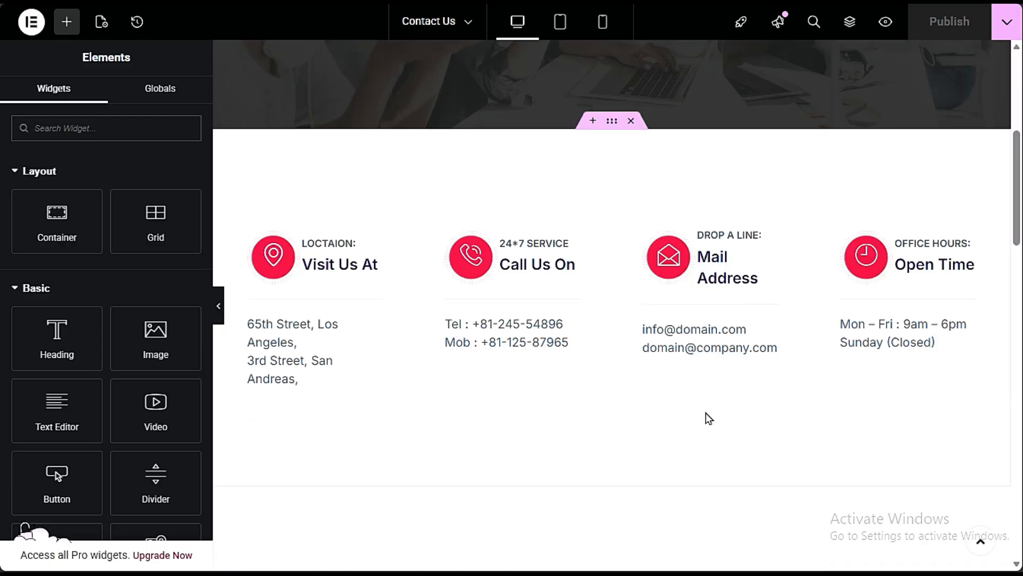
scroll(532, 267, "down", 3)
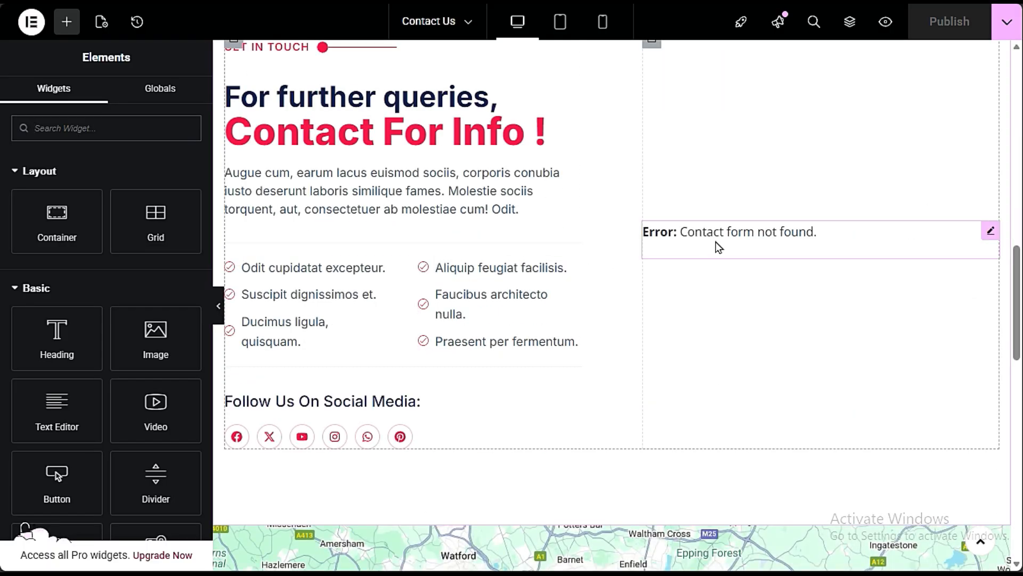
left_click(789, 237)
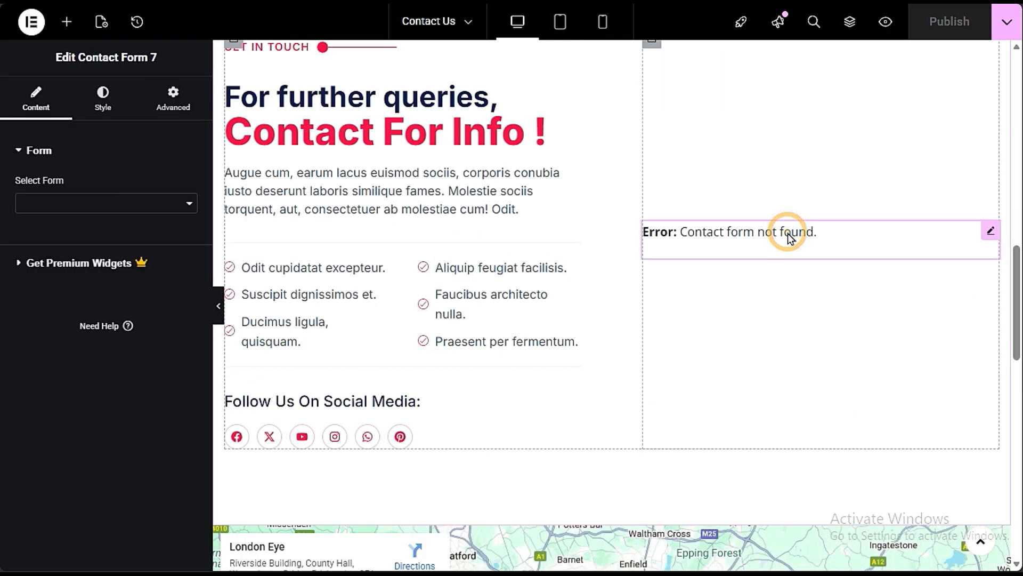
left_click(73, 204)
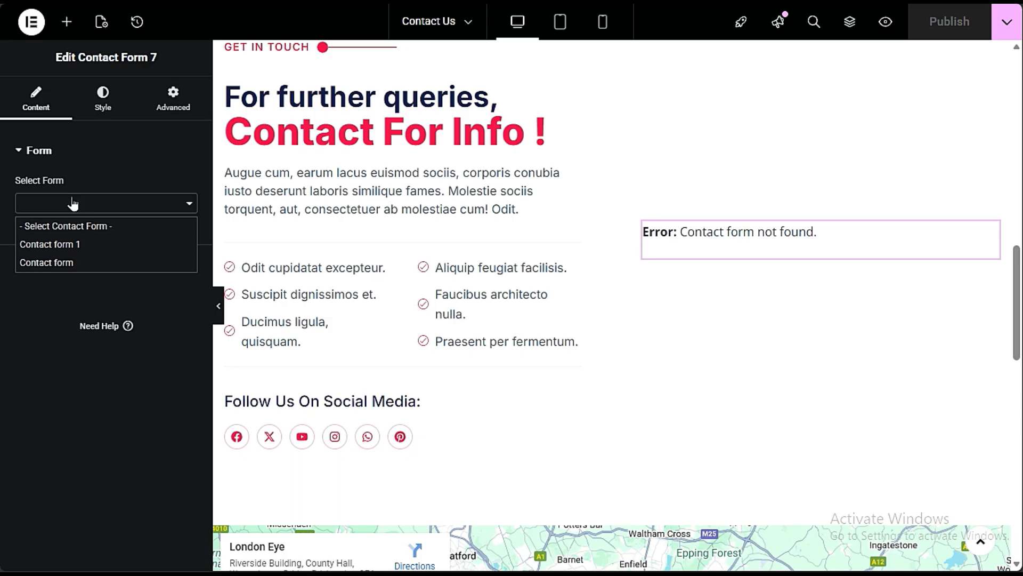
left_click(753, 253)
left_click(113, 208)
left_click(54, 248)
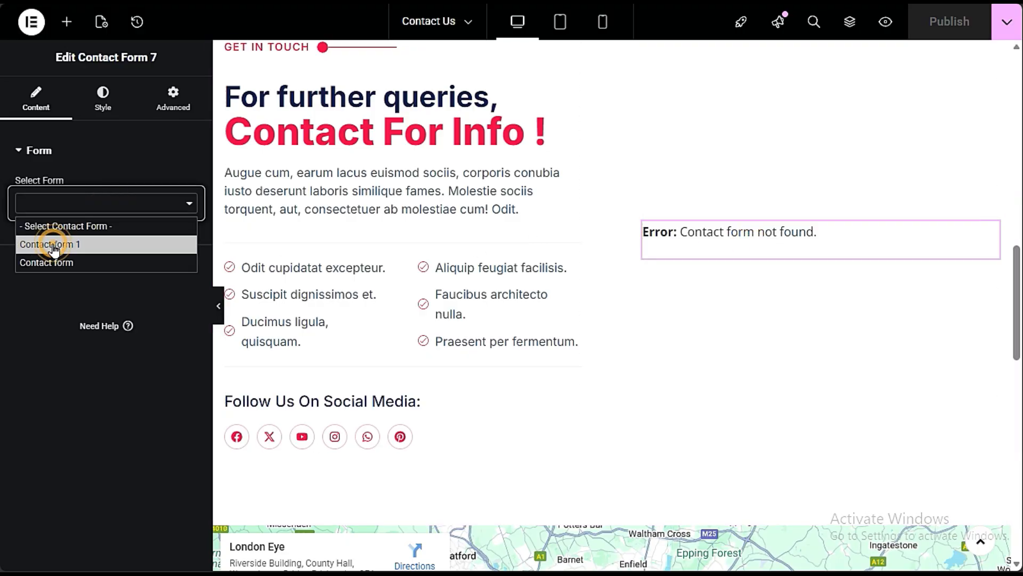
scroll(726, 335, "up", 3)
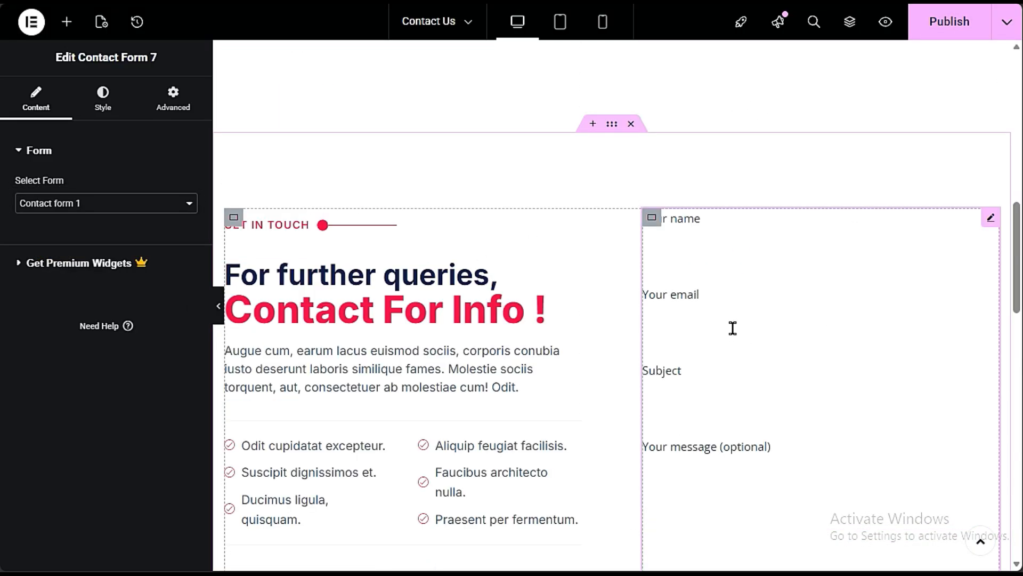
left_click(932, 31)
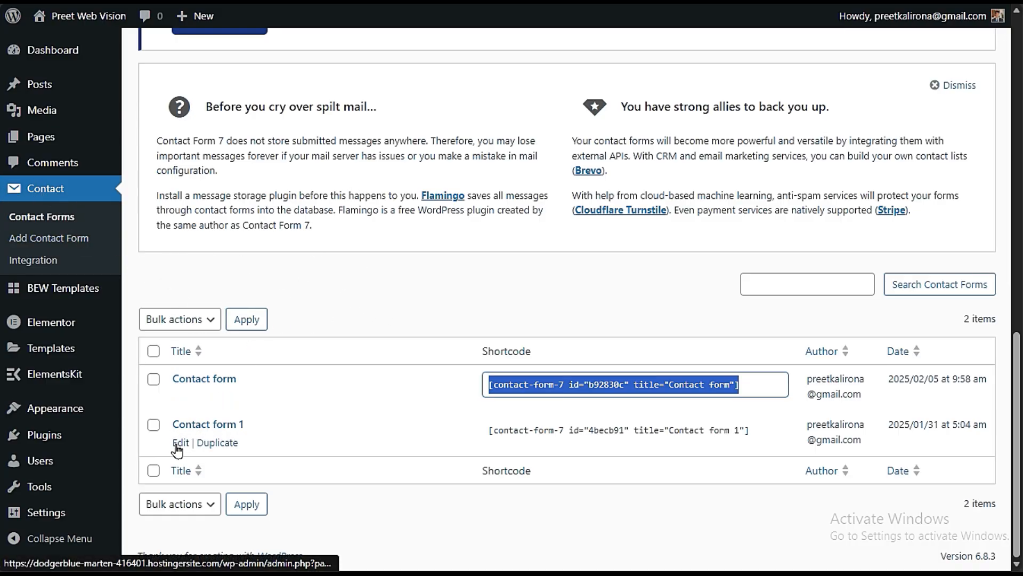
- Return to the contact forms list, open Contact form 1 for editing and examine the recipient field in its mail settings
left_click(179, 445)
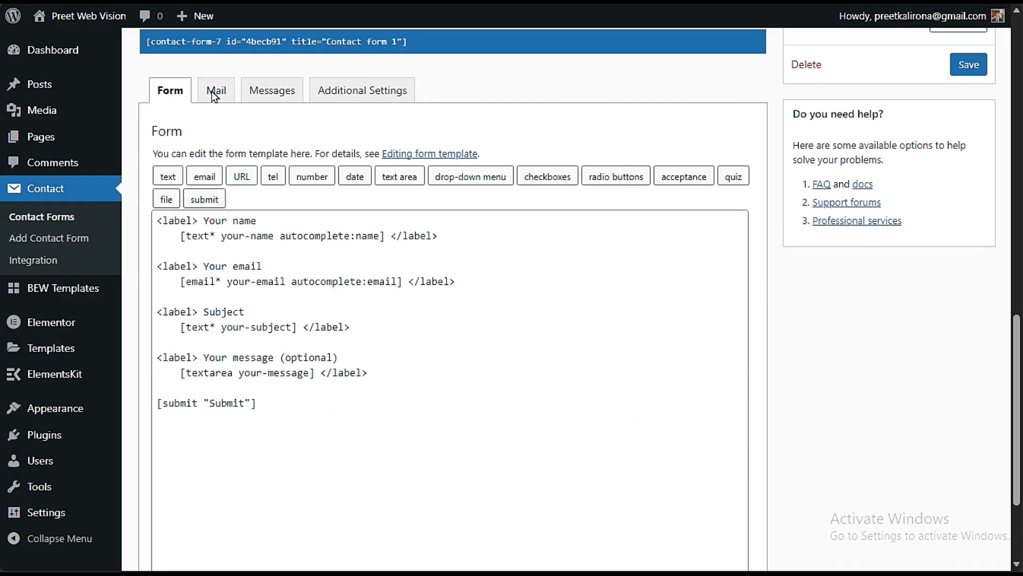
left_click(212, 91)
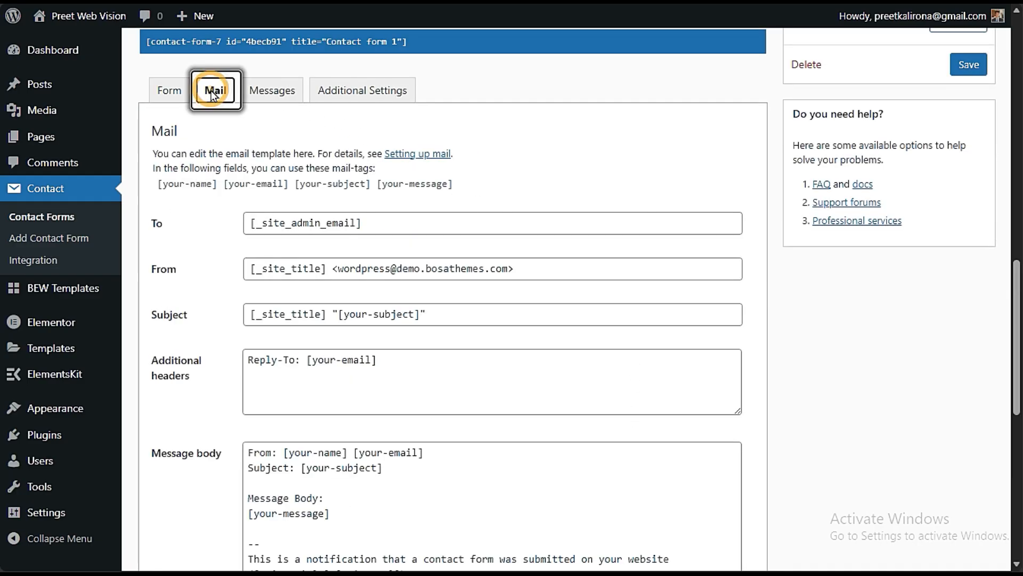
left_click(156, 225)
left_click(209, 262)
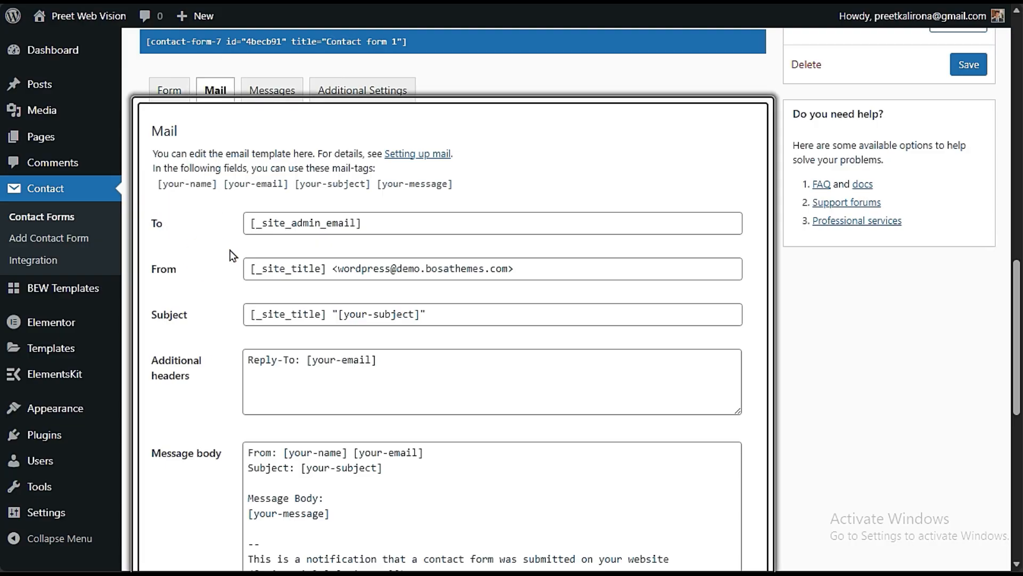
left_click_drag(255, 223, 355, 224)
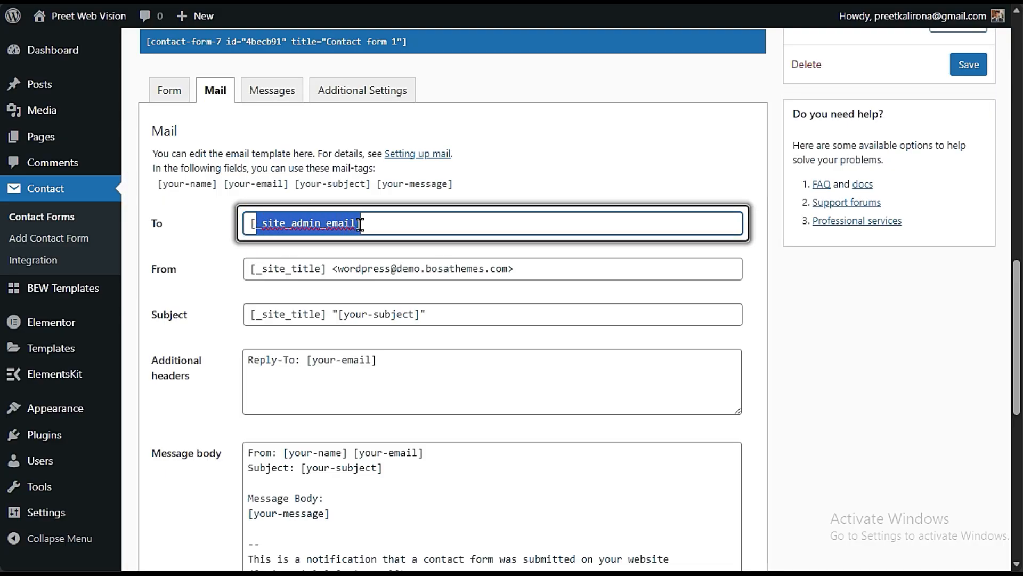
left_click(189, 289)
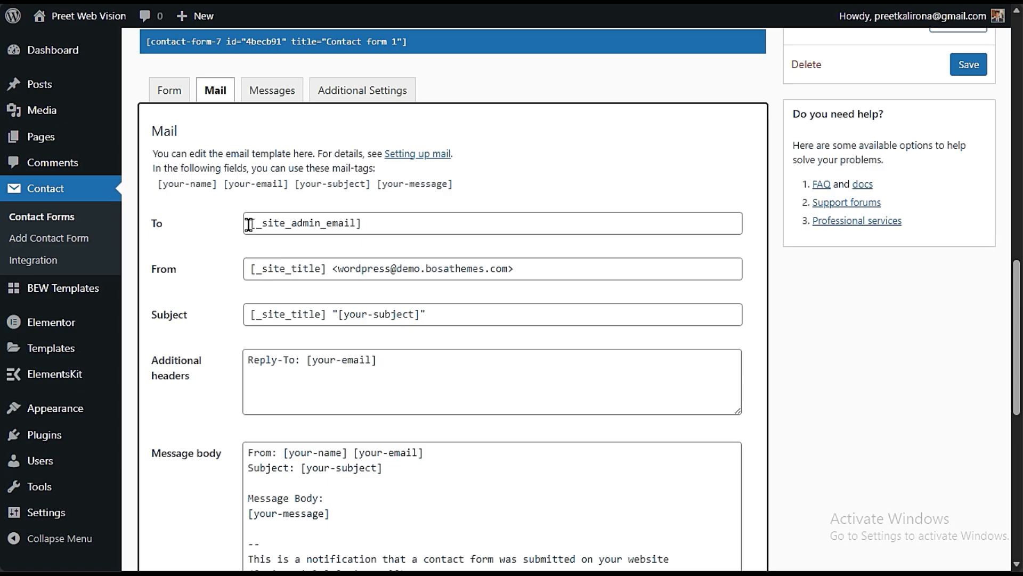
left_click_drag(249, 224, 379, 226)
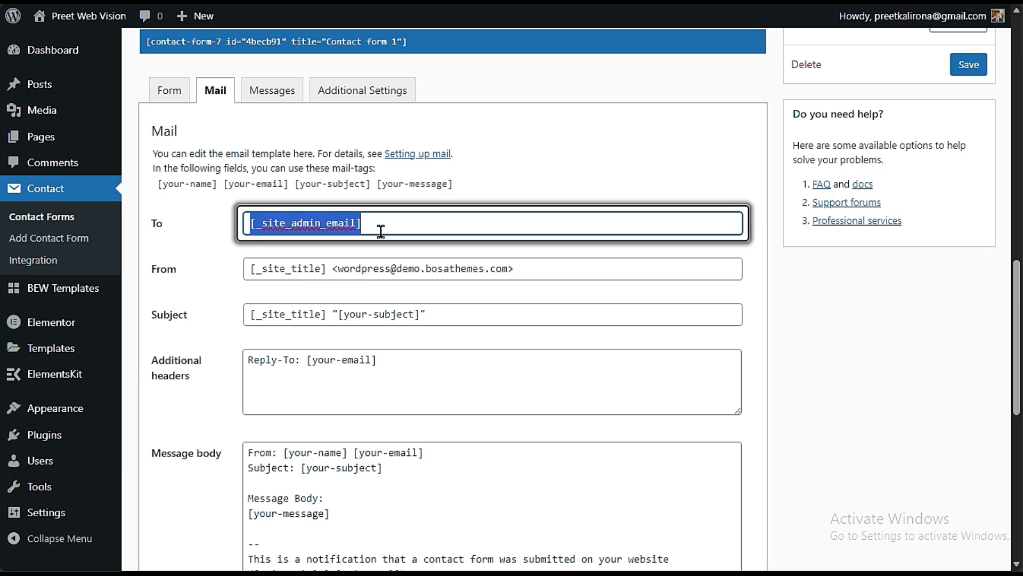
left_click(206, 316)
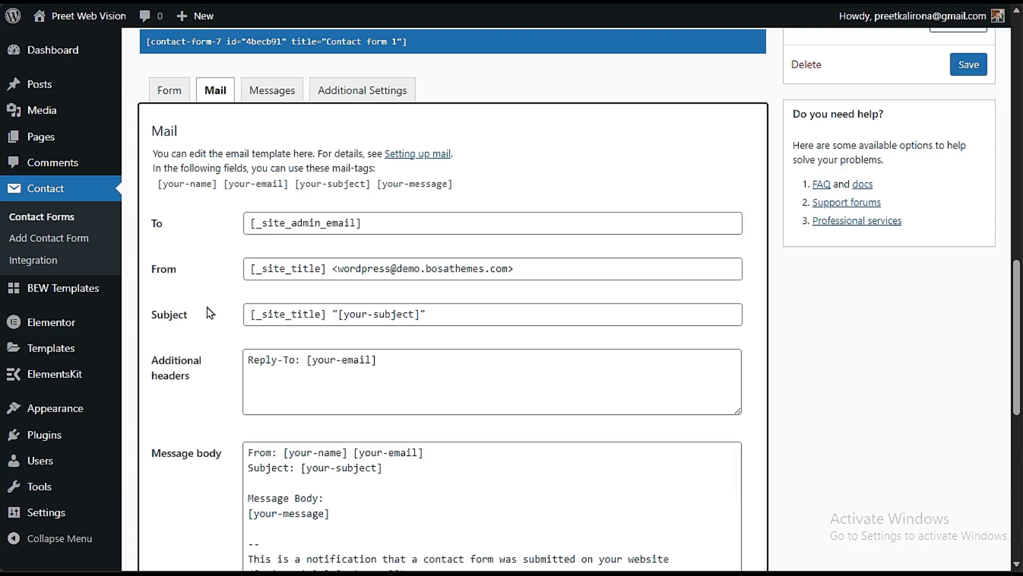
- Open the site's general settings and examine the administration email address that the form's recipient tag refers to
mouse_move(41, 516)
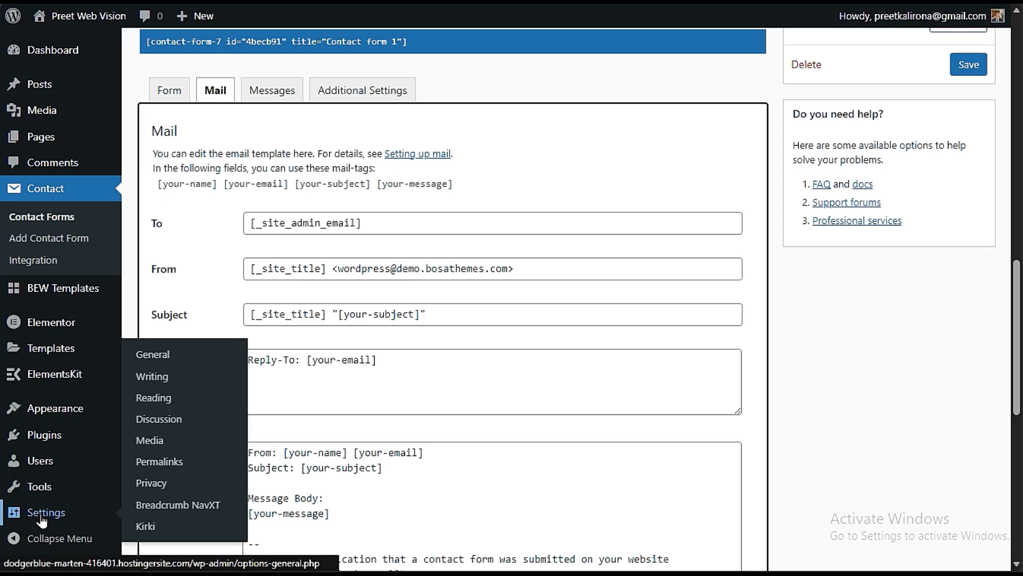
left_click(160, 354)
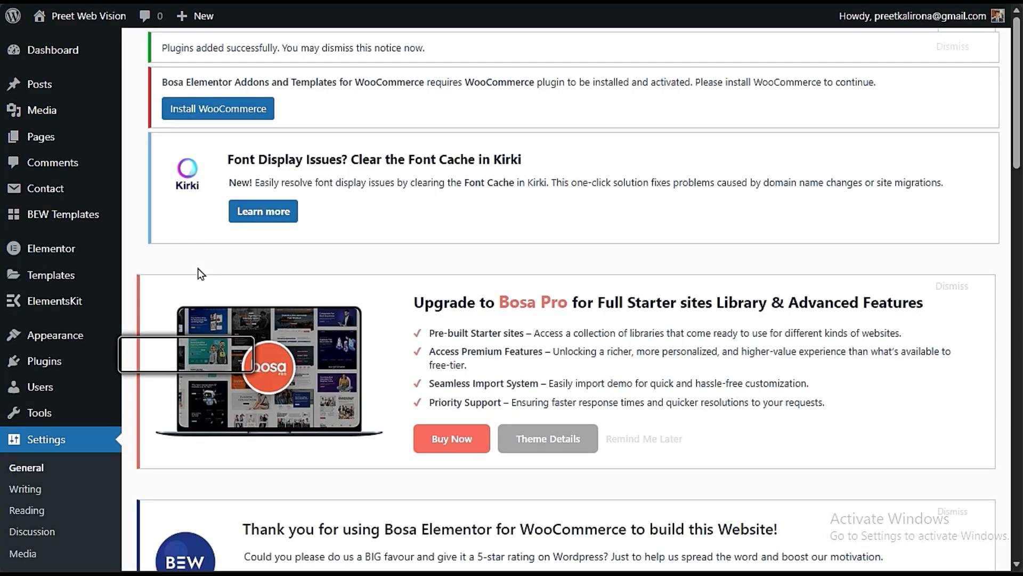
scroll(202, 277, "down", 5)
scroll(208, 288, "down", 10)
left_click_drag(467, 305, 262, 354)
left_click(262, 354)
left_click_drag(444, 306, 241, 325)
left_click(254, 334)
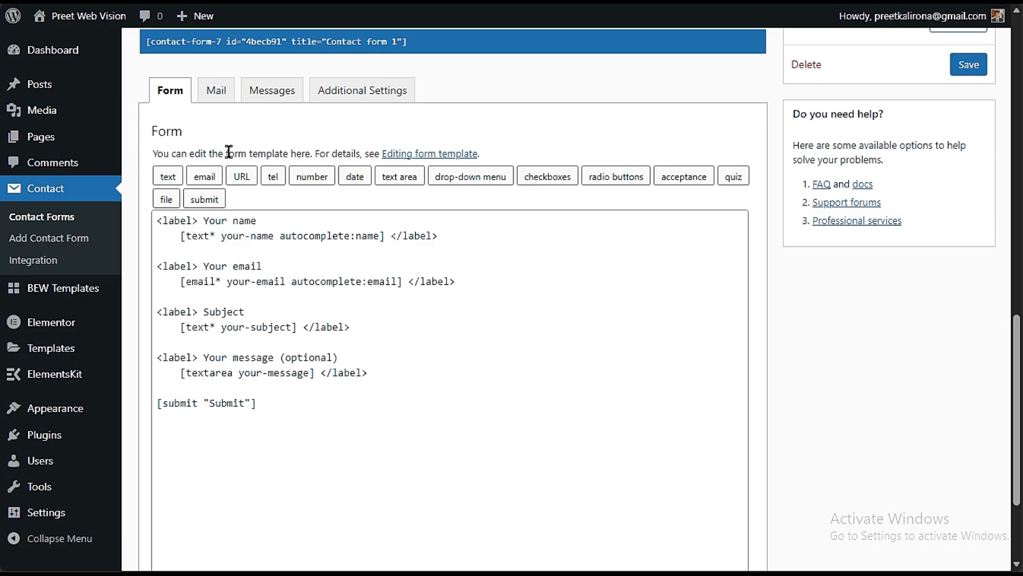
- Return to Contact form 1's mail settings and clear the site admin email tag text between the recipient field's brackets
left_click(216, 91)
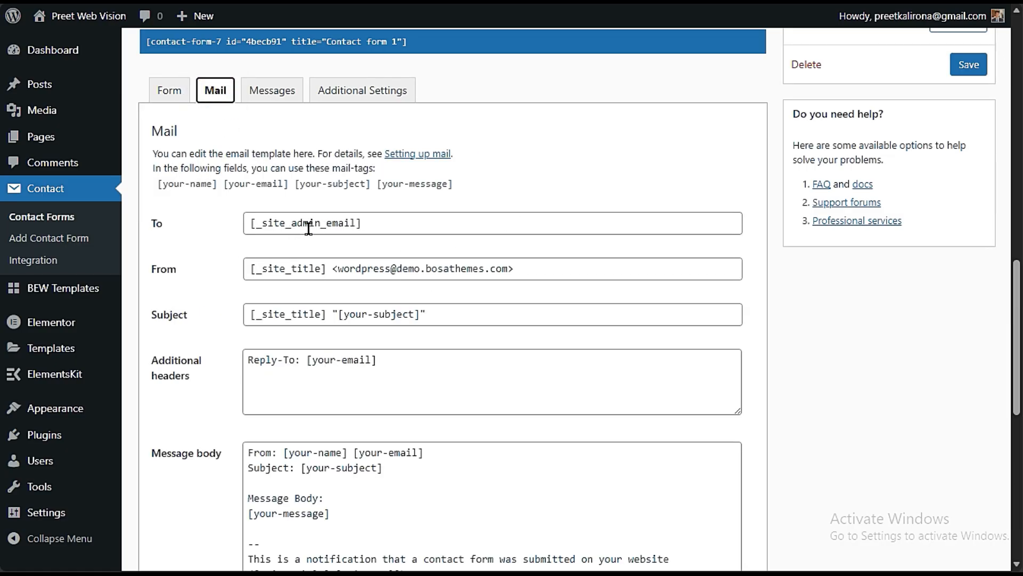
left_click_drag(356, 224, 256, 224)
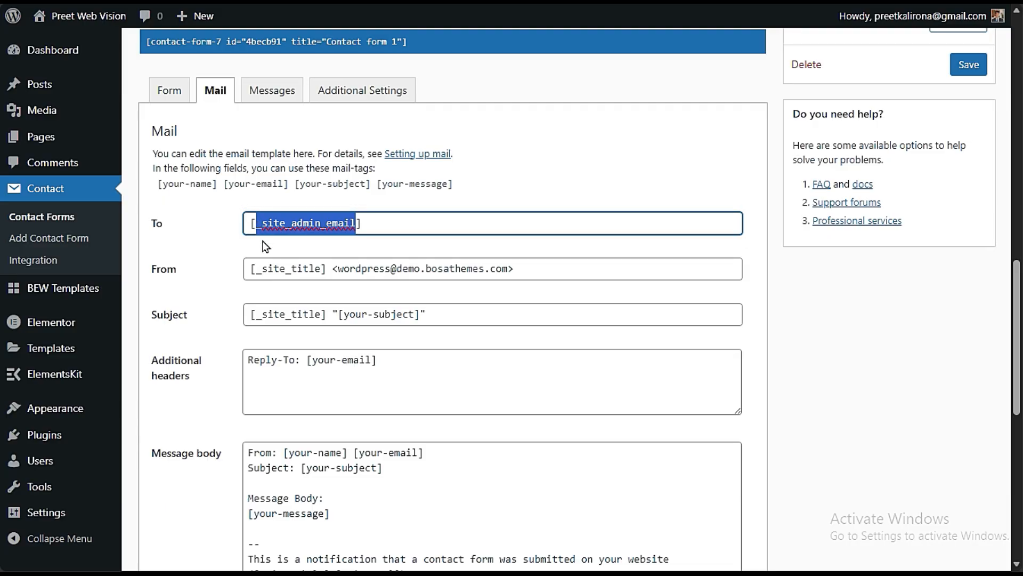
type("P")
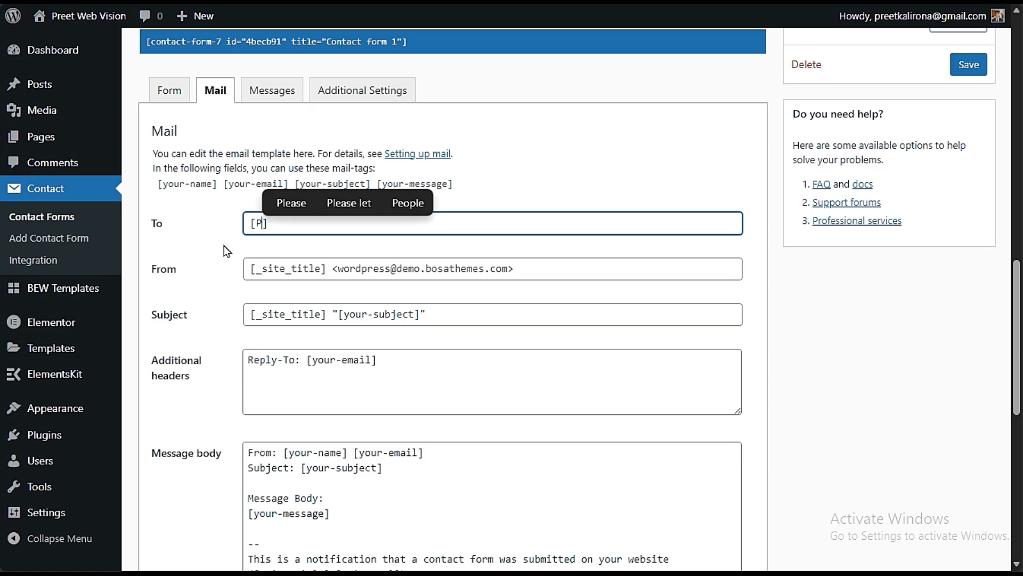
type("REETT")
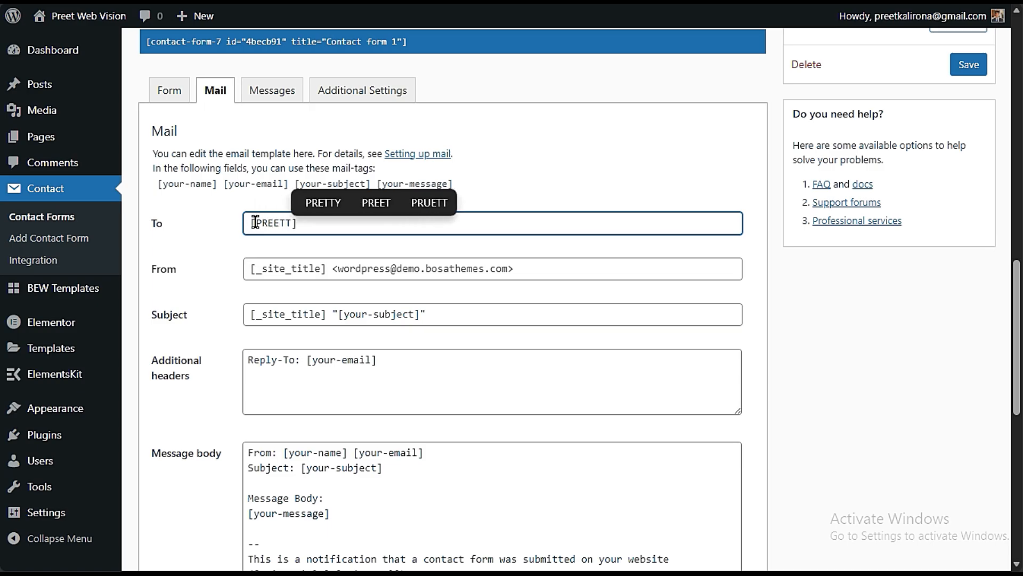
left_click_drag(256, 224, 291, 225)
key("BackSpace")
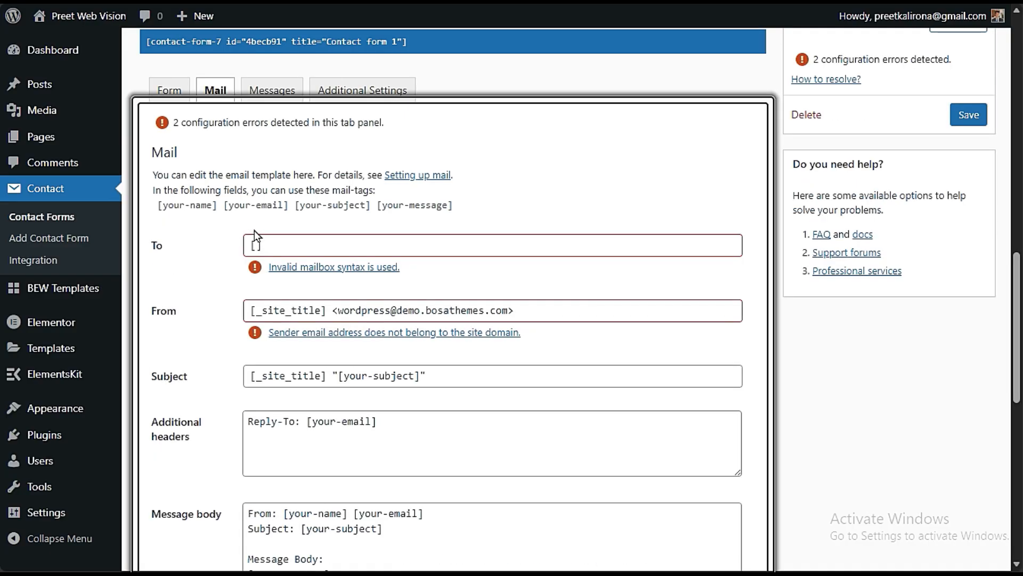
- Enter the site owner's email address between the brackets of the To field
left_click(256, 244)
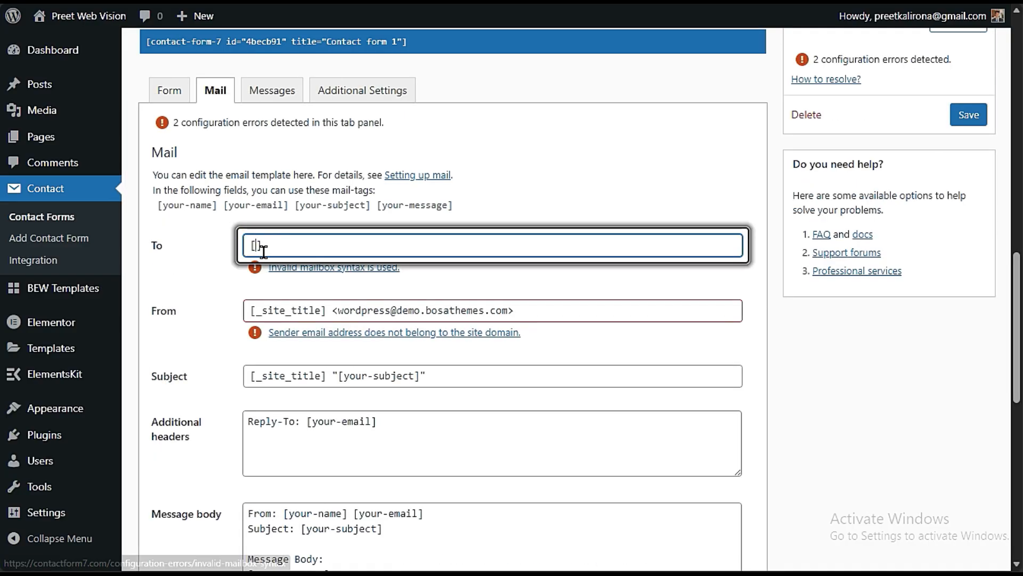
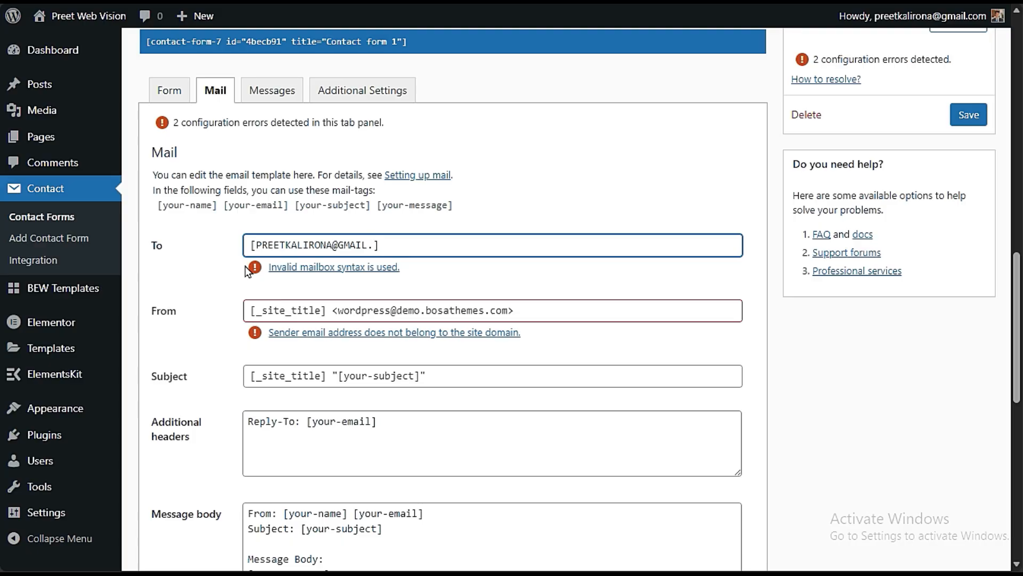
left_click(232, 280)
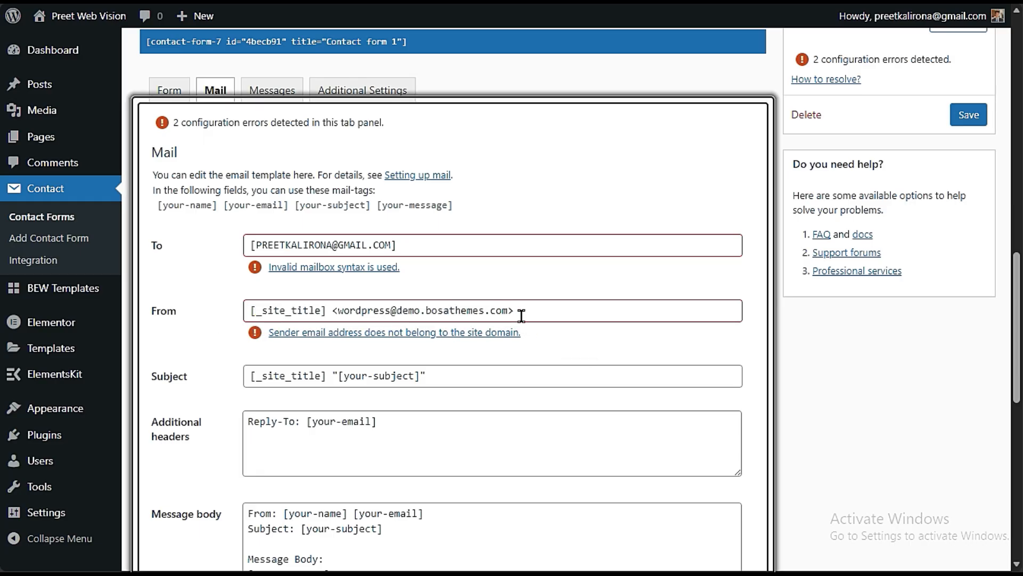
- Examine the existing sender value in the From field
left_click_drag(520, 311, 230, 317)
left_click(196, 341)
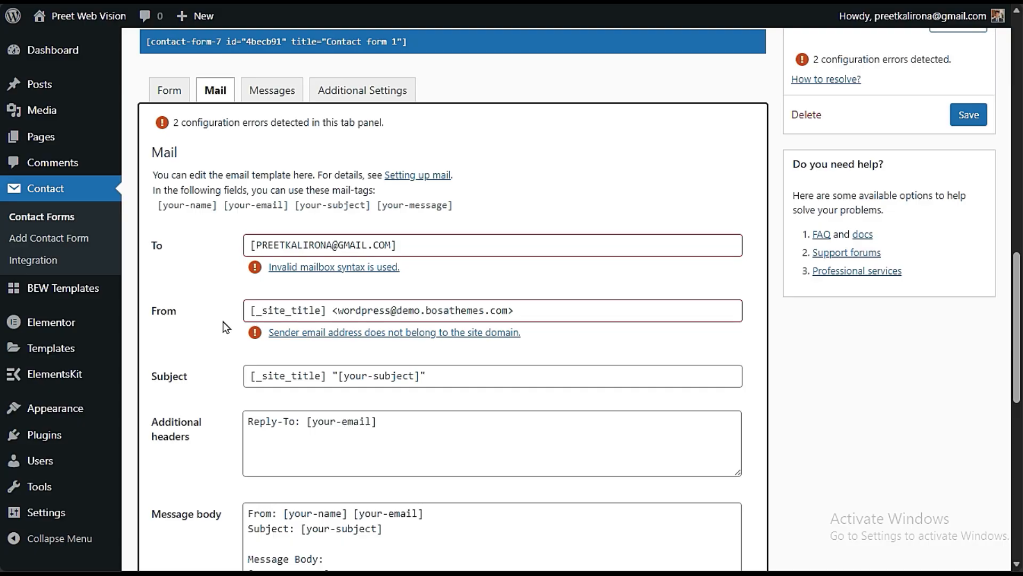
left_click_drag(247, 310, 578, 303)
left_click(596, 354)
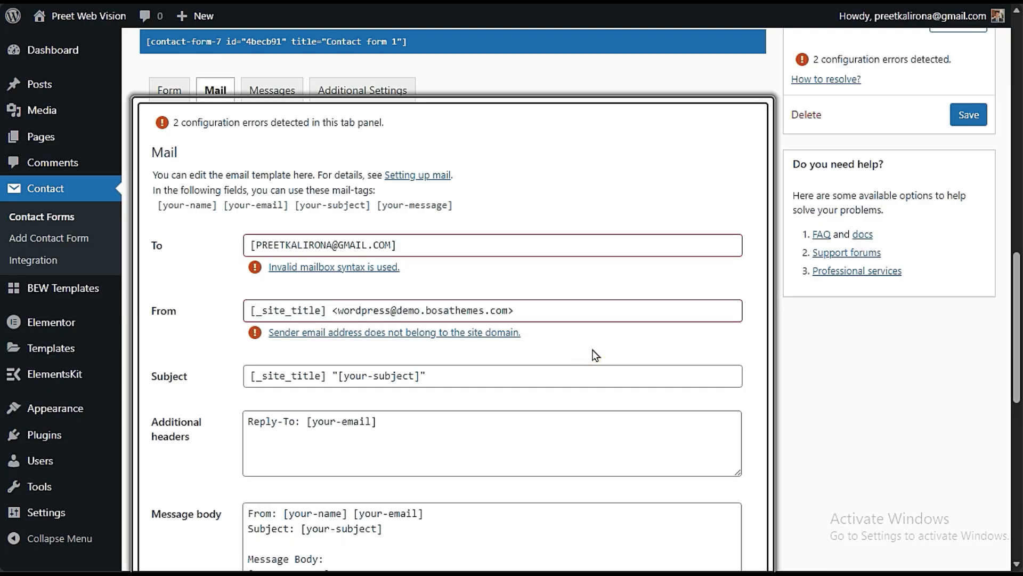
left_click_drag(566, 311, 239, 320)
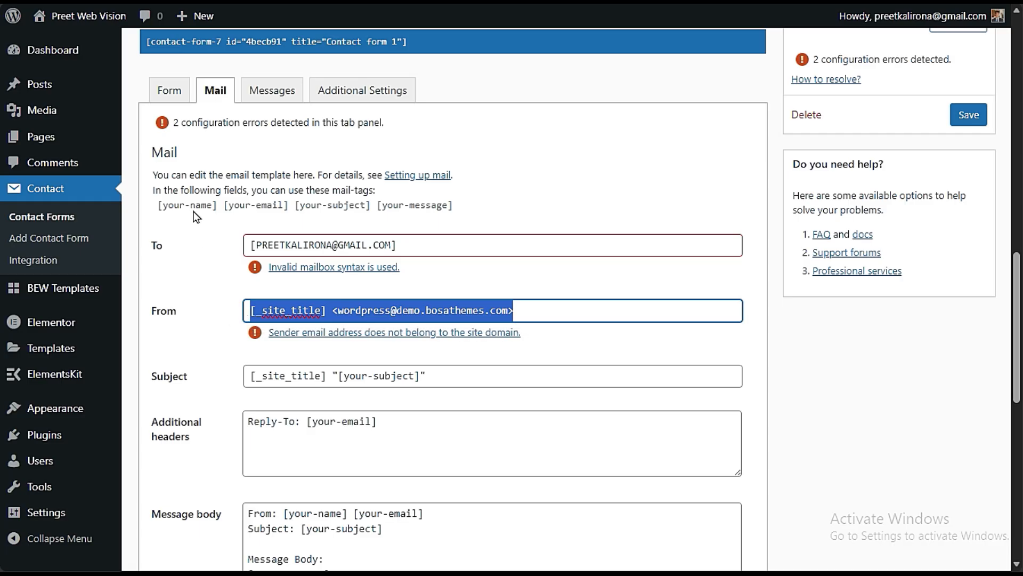
left_click(152, 352)
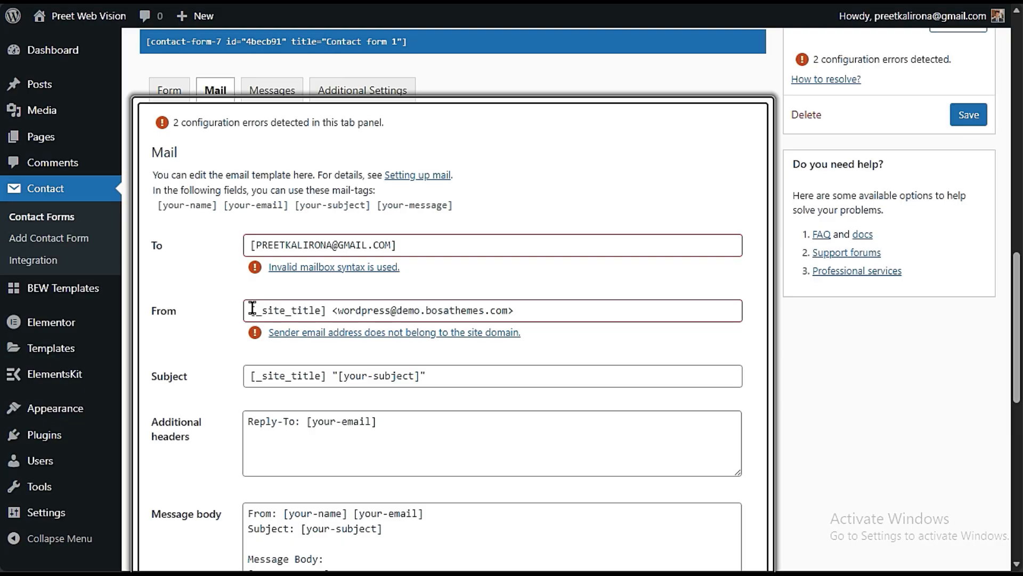
- Replace the text between the From field's outer brackets with a WordPress sender address on the Preet Web Vision domain
left_click_drag(254, 308, 508, 311)
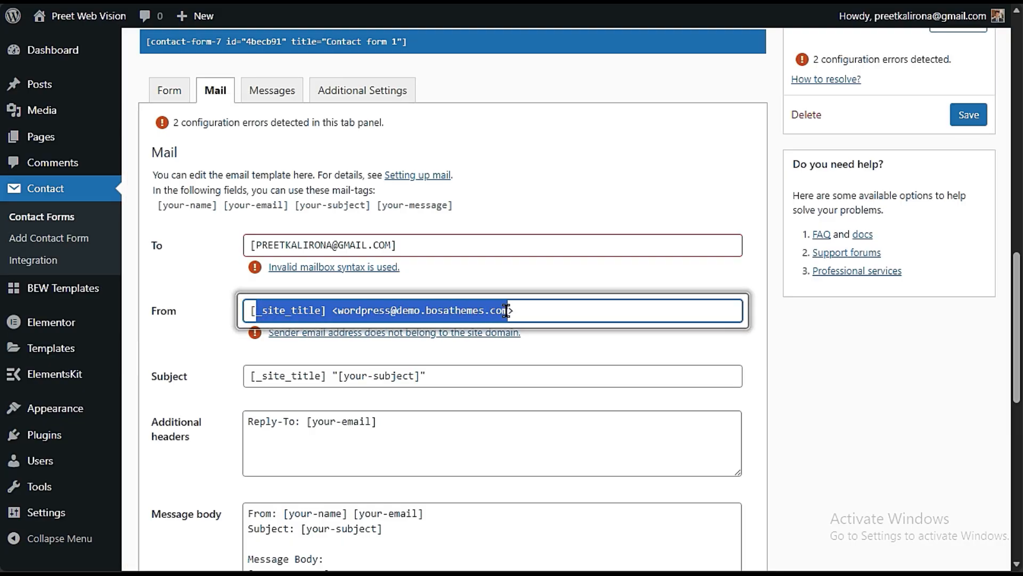
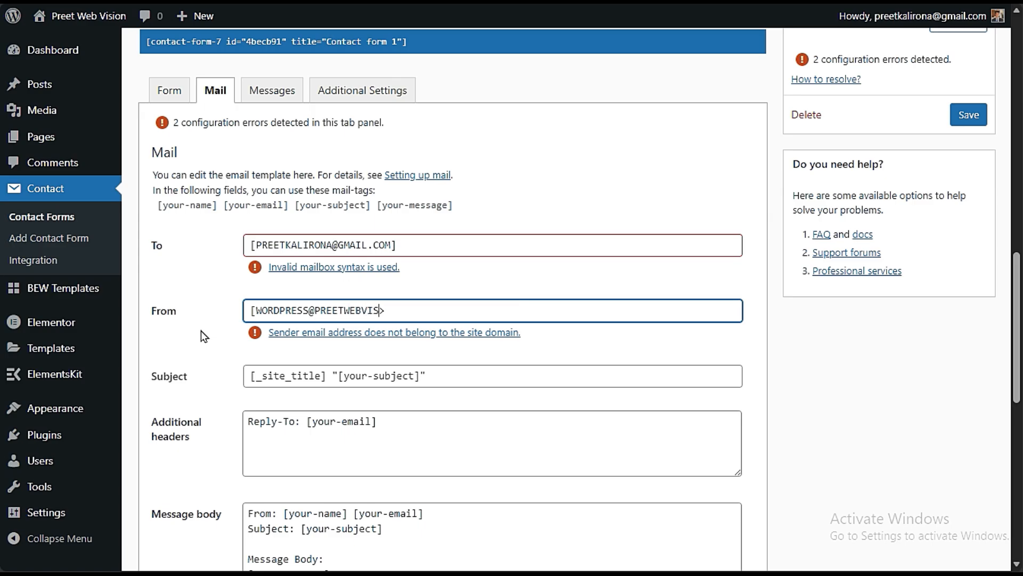
left_click(193, 334)
- Remove the enclosing brackets around the addresses in both the From and To fields
left_click_drag(256, 313, 237, 316)
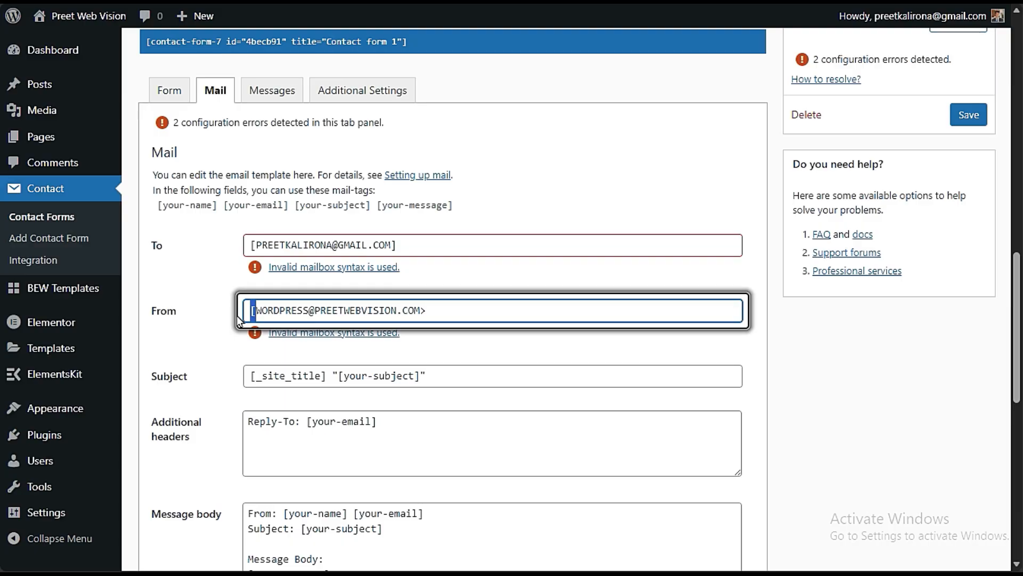
key("BackSpace")
left_click(427, 311)
key("BackSpace")
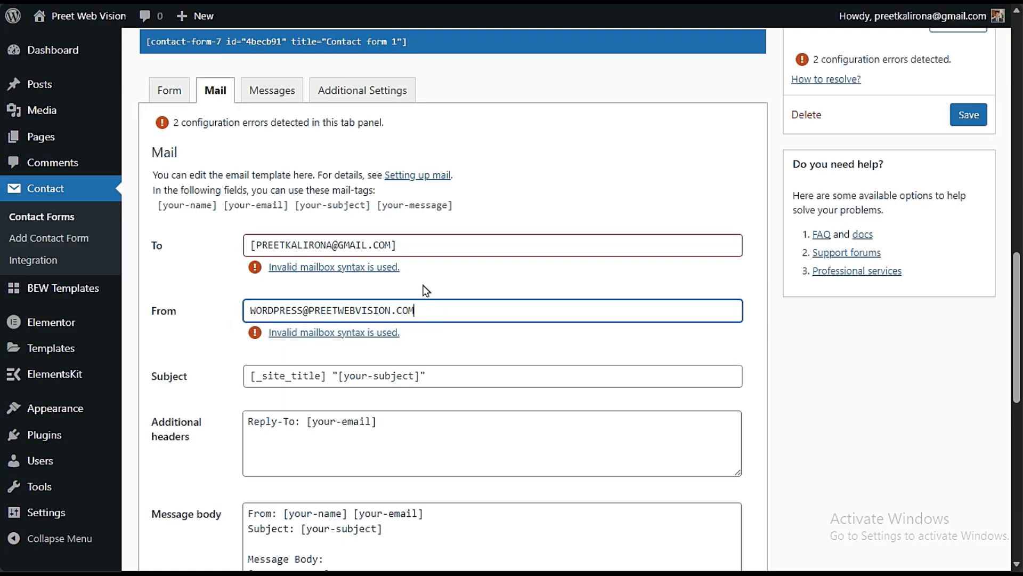
left_click(409, 238)
key("BackSpace")
left_click(256, 245)
key("BackSpace")
left_click(231, 258)
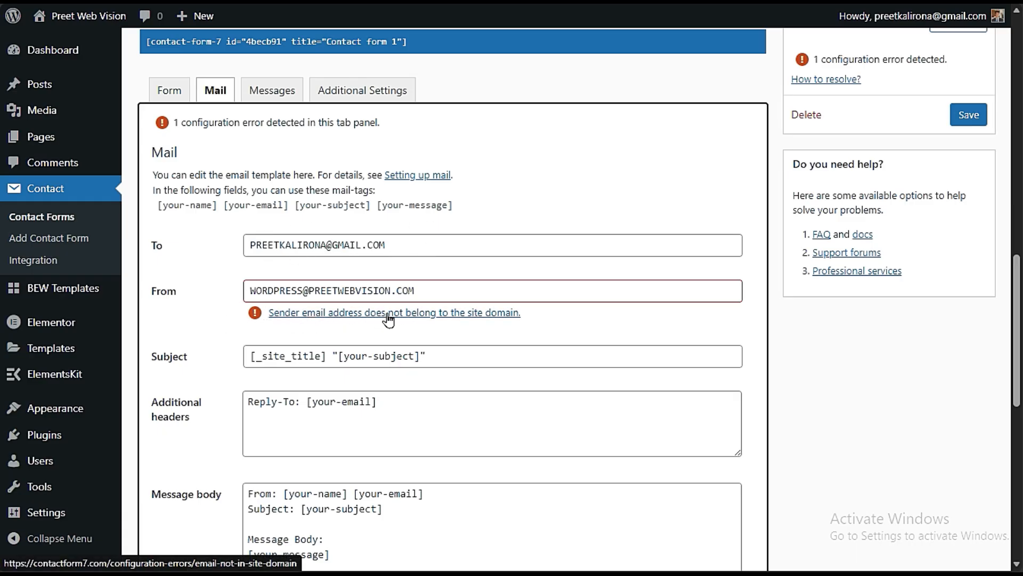
- Compare the sender and recipient addresses, examining the sender's domain and the mailbox name in front of it
left_click_drag(443, 290, 303, 290)
left_click(313, 327)
left_click_drag(441, 290, 308, 290)
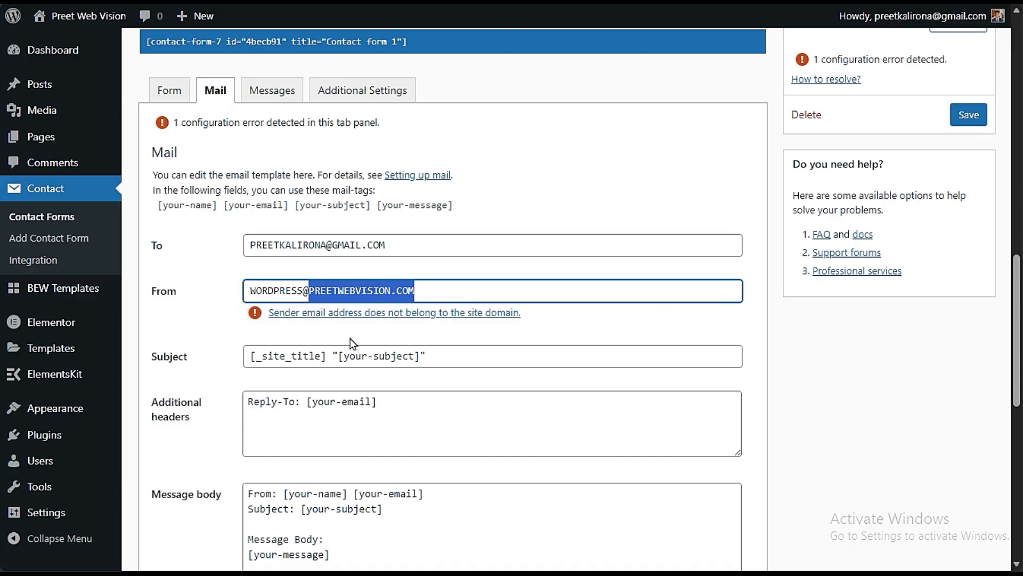
left_click(423, 336)
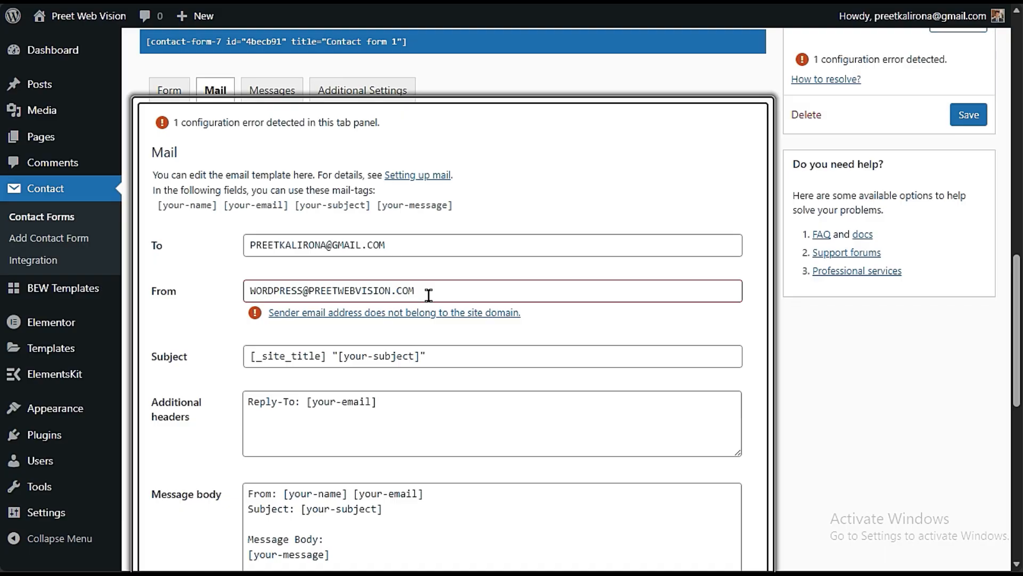
left_click_drag(425, 292, 213, 302)
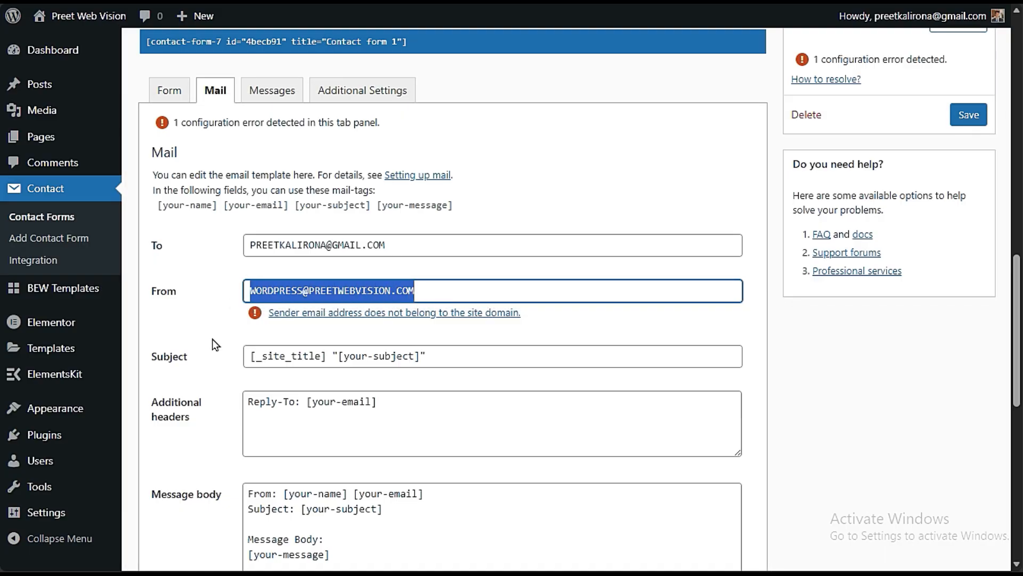
left_click_drag(402, 244, 187, 236)
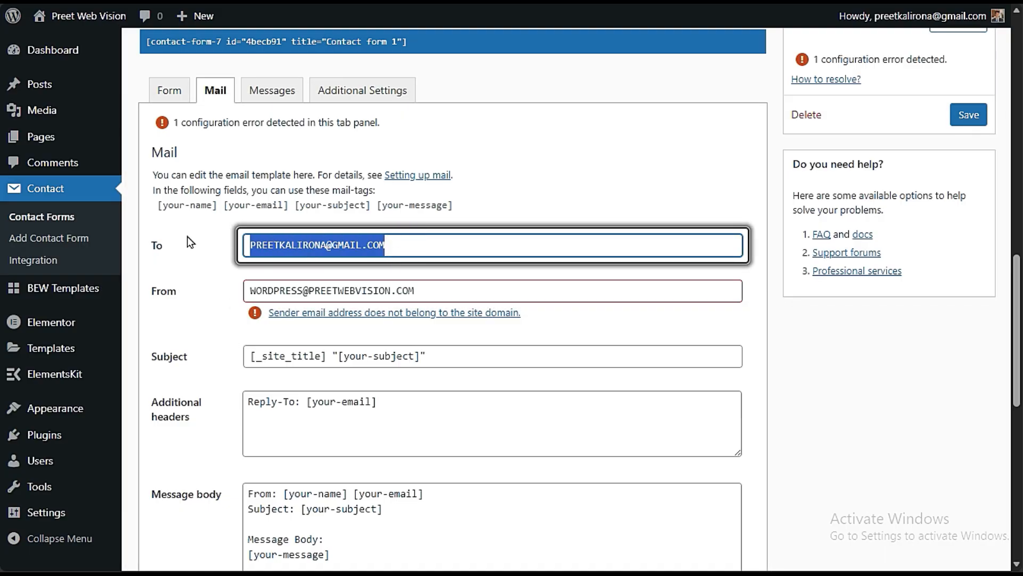
left_click_drag(429, 291, 187, 302)
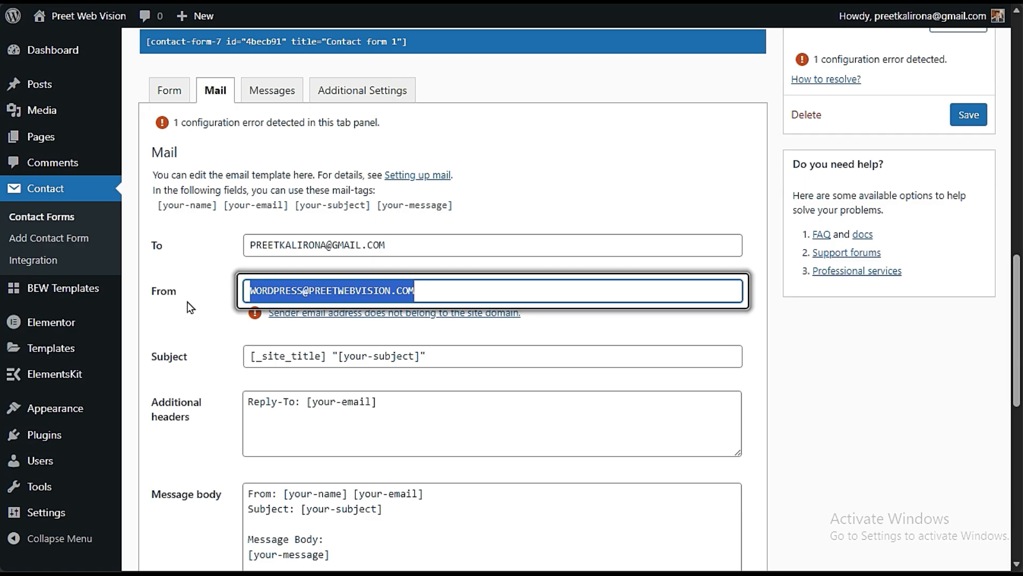
left_click(393, 293)
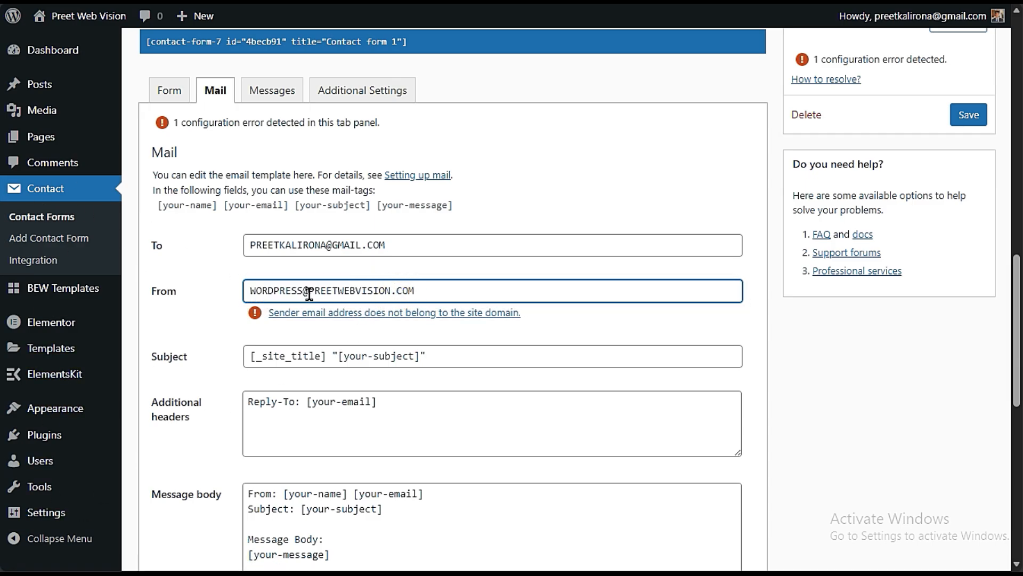
left_click_drag(308, 292, 203, 312)
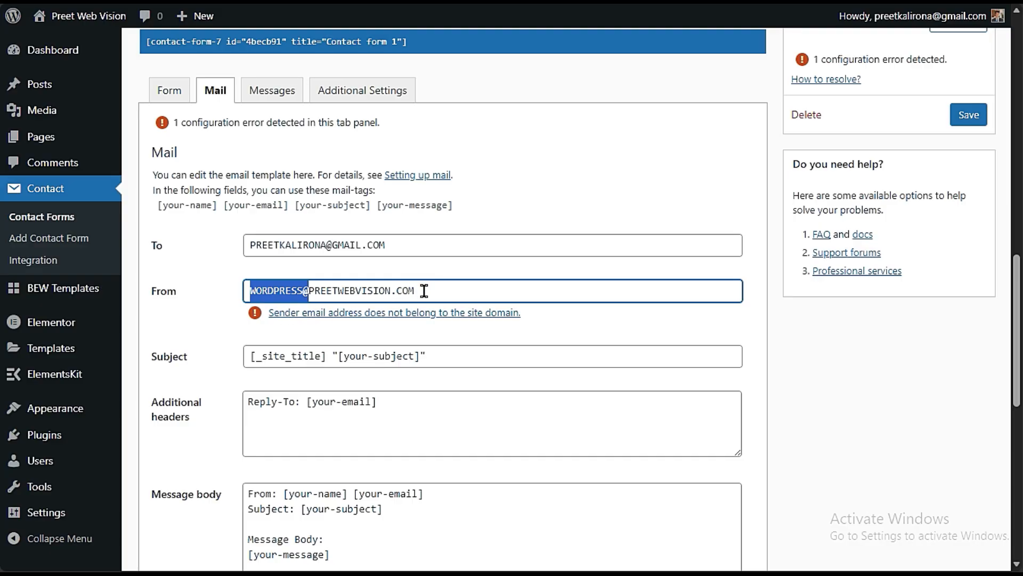
- Clear the sender address from the From field
left_click(320, 291)
left_click_drag(302, 290, 250, 290)
key("BackSpace")
type("A")
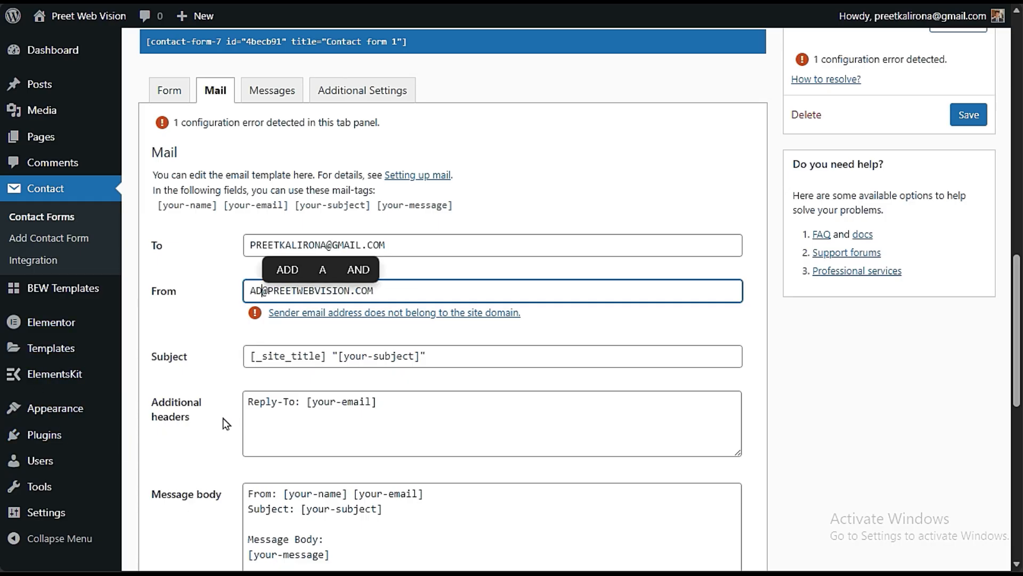
key("BackSpace")
triple_click(381, 291)
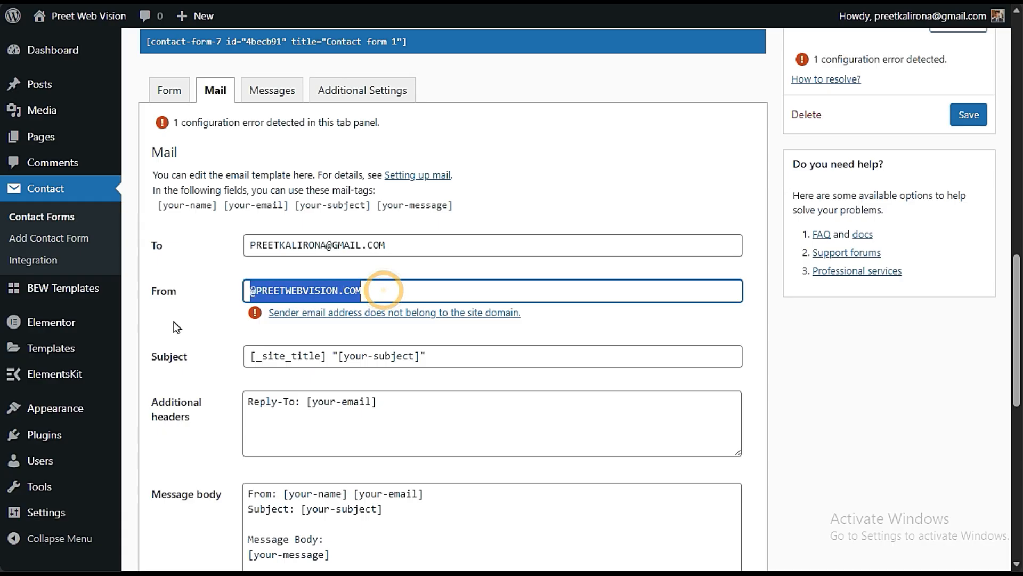
key("BackSpace")
left_click(175, 359)
scroll(213, 345, "down", 3)
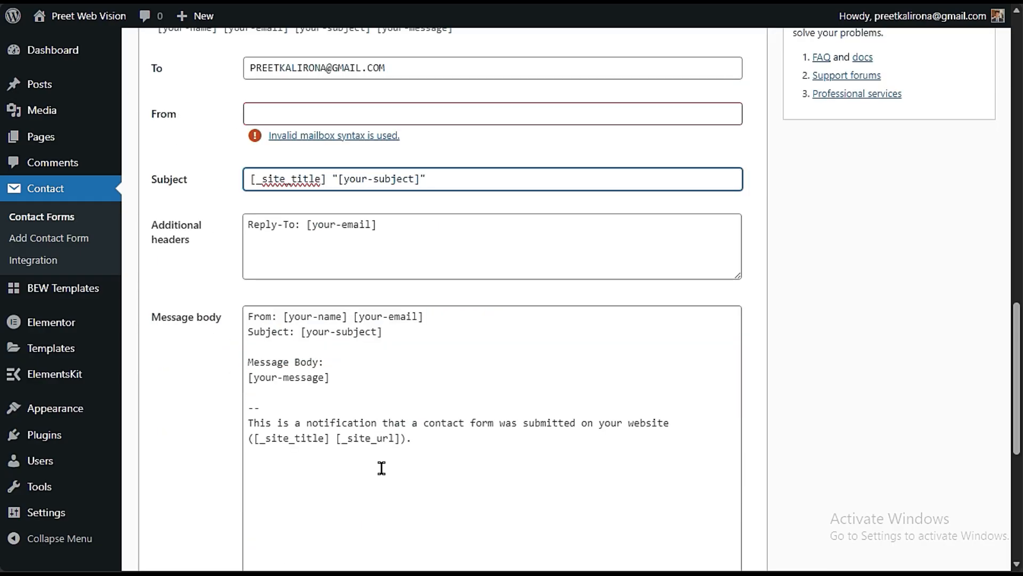
scroll(383, 473, "down", 6)
scroll(383, 480, "up", 6)
scroll(293, 299, "up", 3)
left_click(293, 292)
left_click(219, 347)
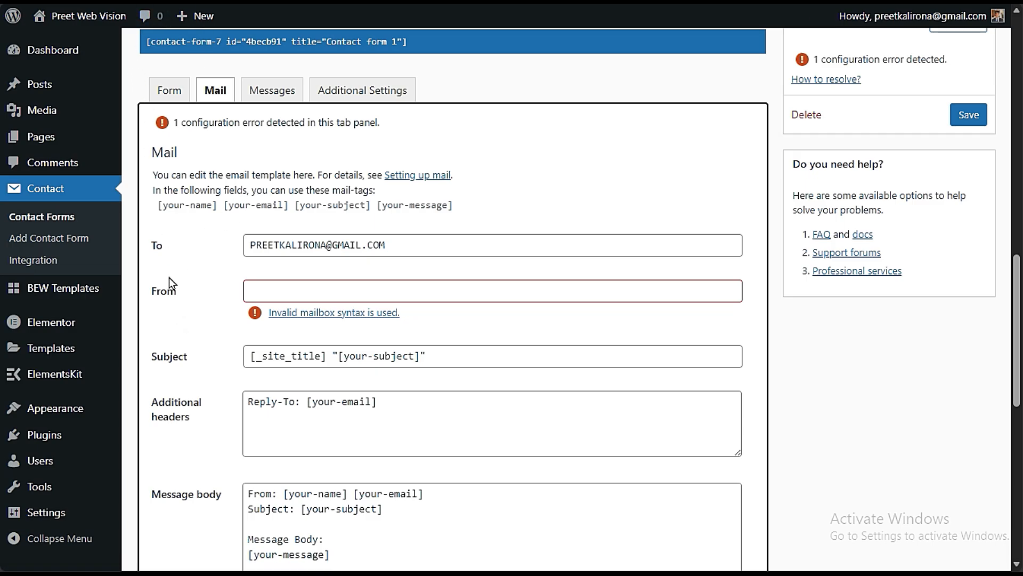
left_click(400, 292)
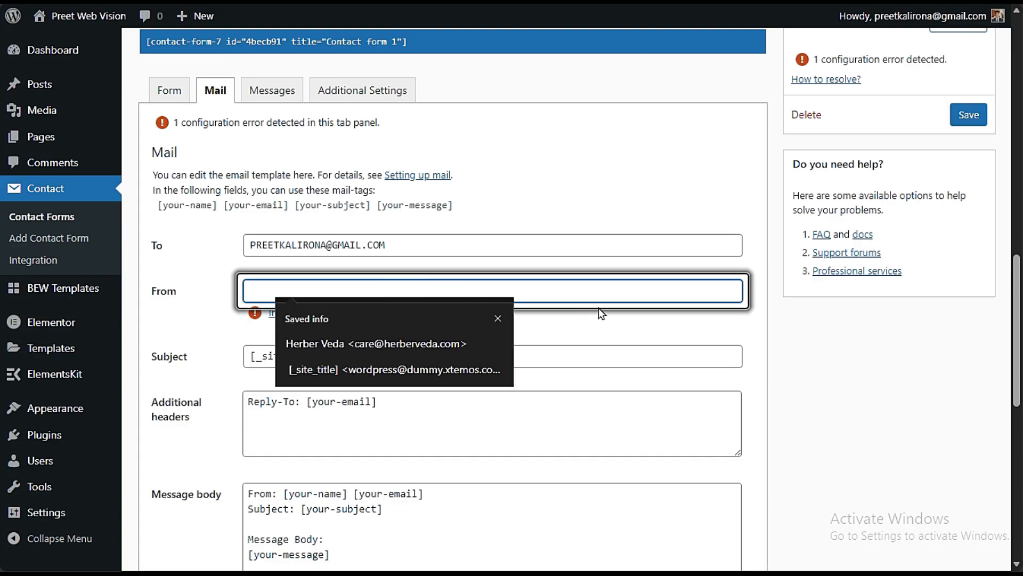
left_click(606, 333)
left_click(516, 296)
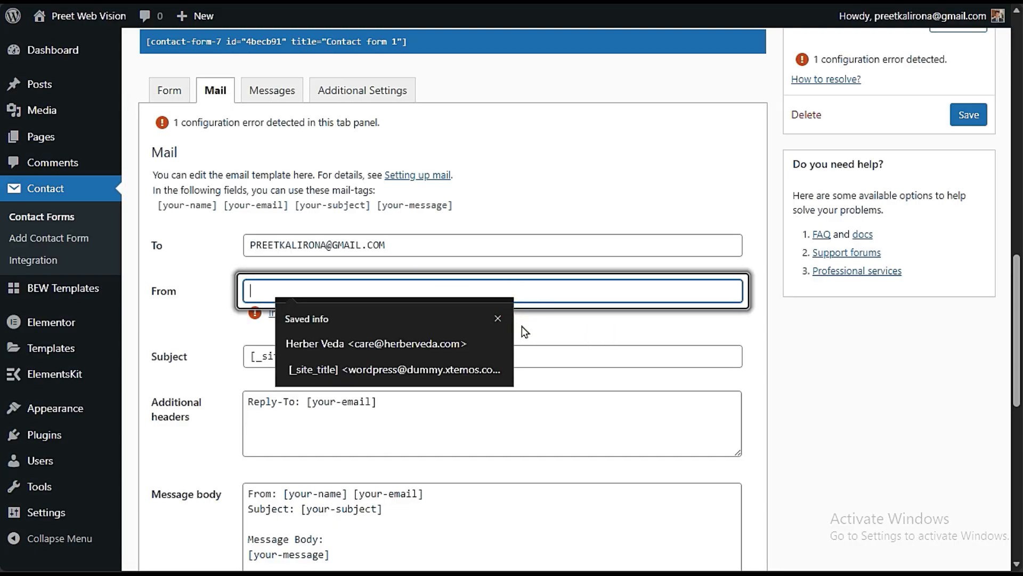
left_click(599, 321)
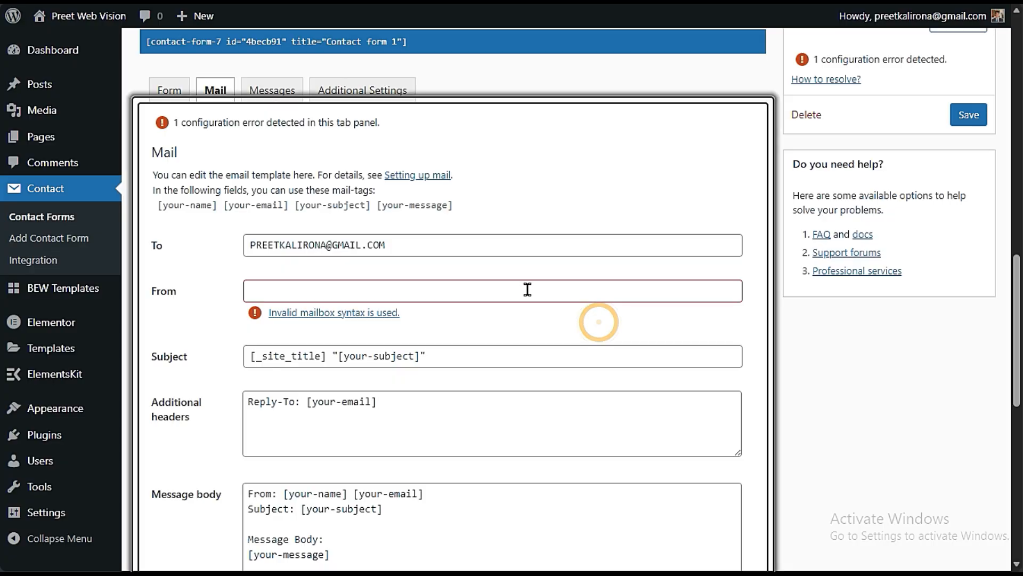
left_click(525, 289)
left_click(569, 327)
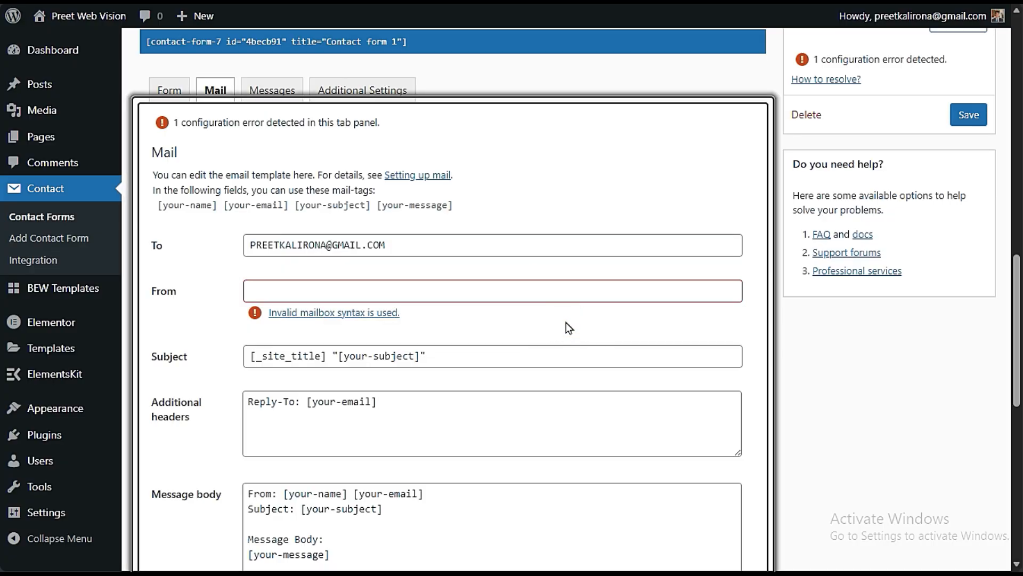
left_click(589, 293)
left_click(652, 335)
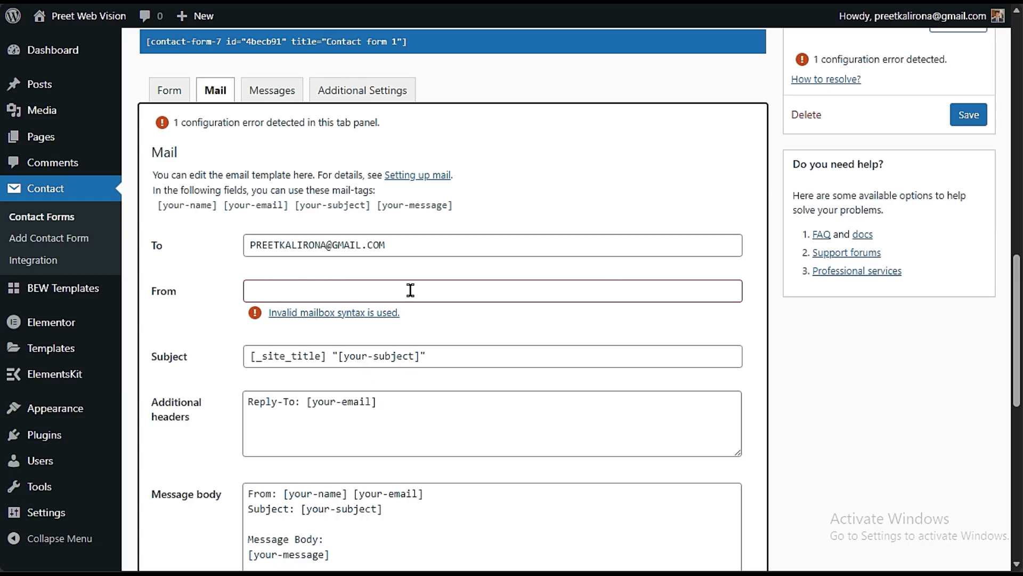
left_click(298, 293)
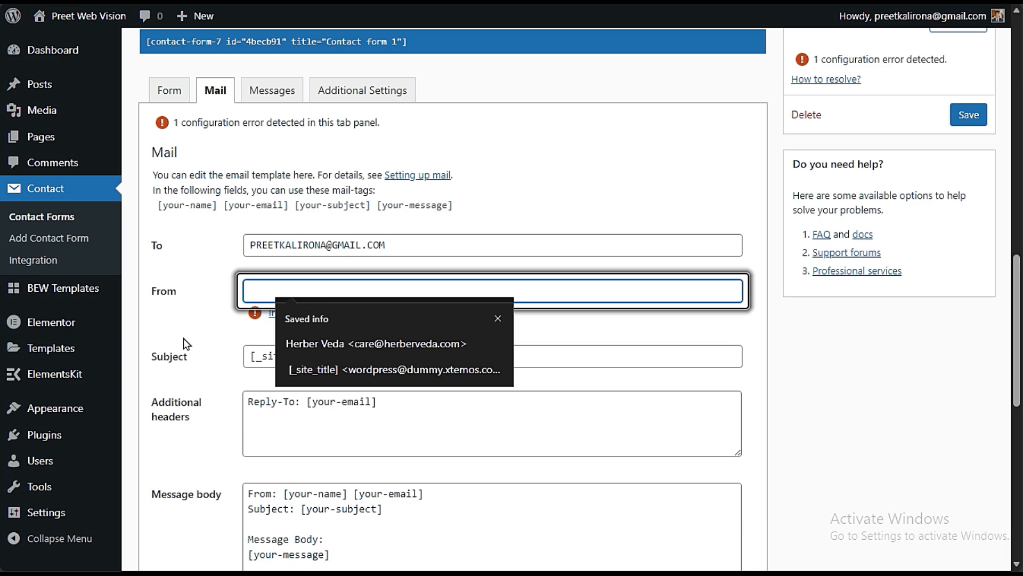
left_click(205, 343)
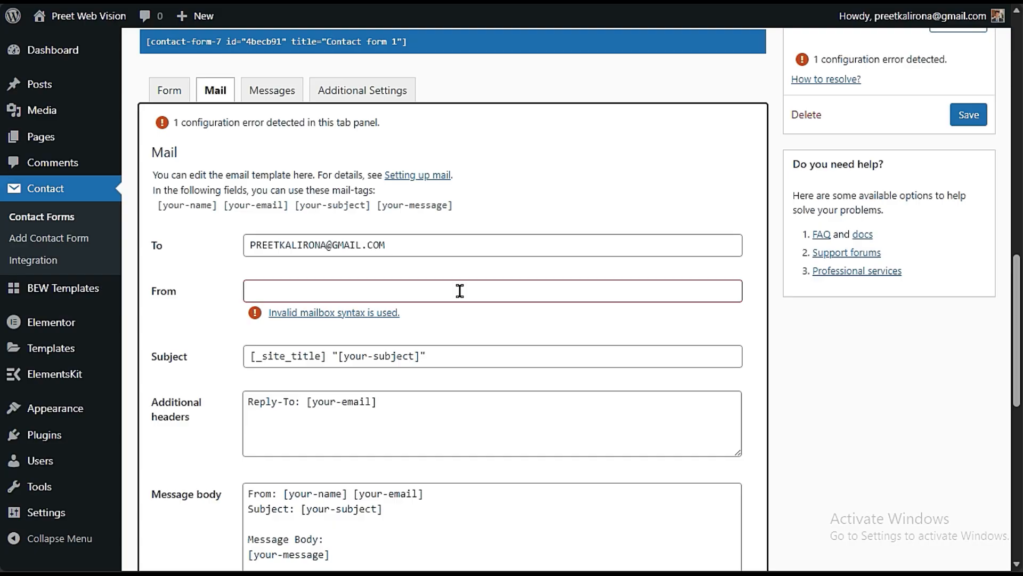
left_click(300, 287)
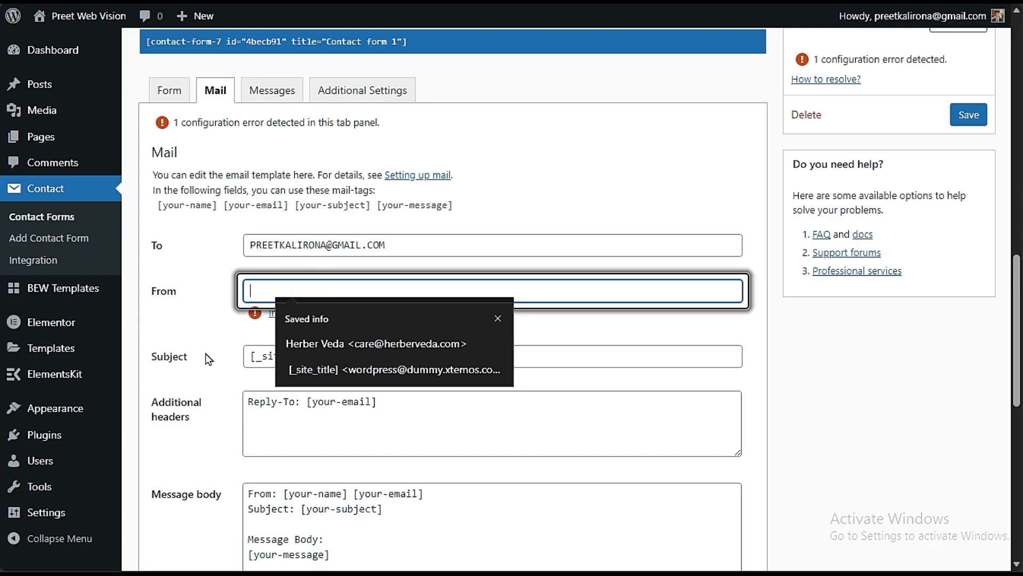
left_click(211, 355)
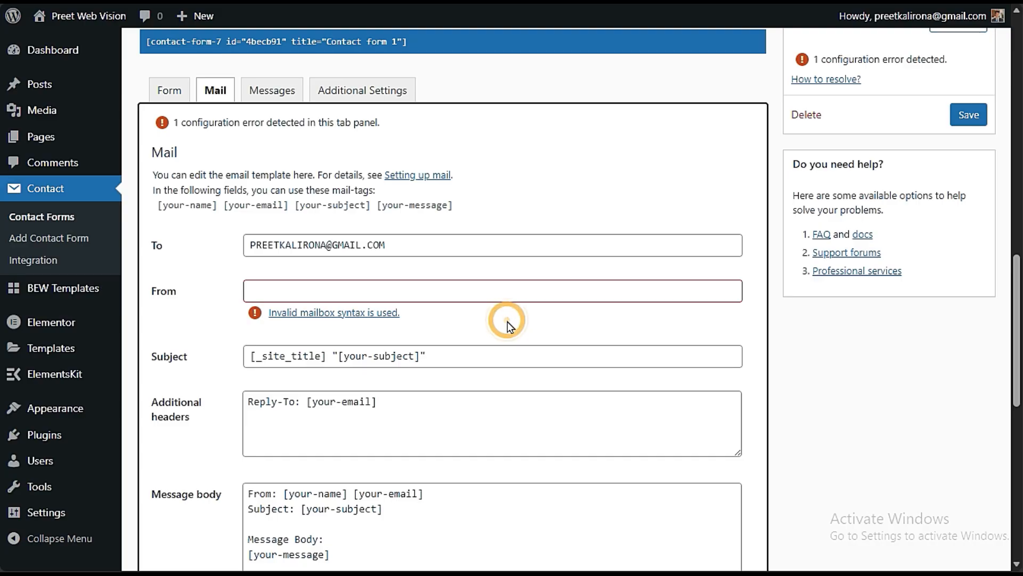
left_click(513, 297)
left_click(533, 332)
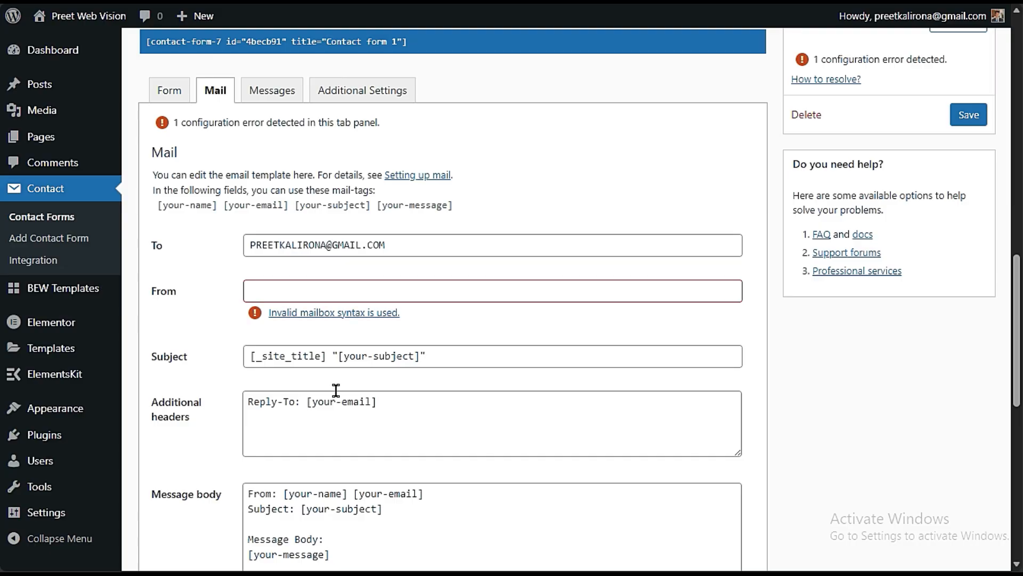
- Enter a sender address in the From field using an ADMIN mailbox on the site's own hostingersite.com domain
left_click(385, 285)
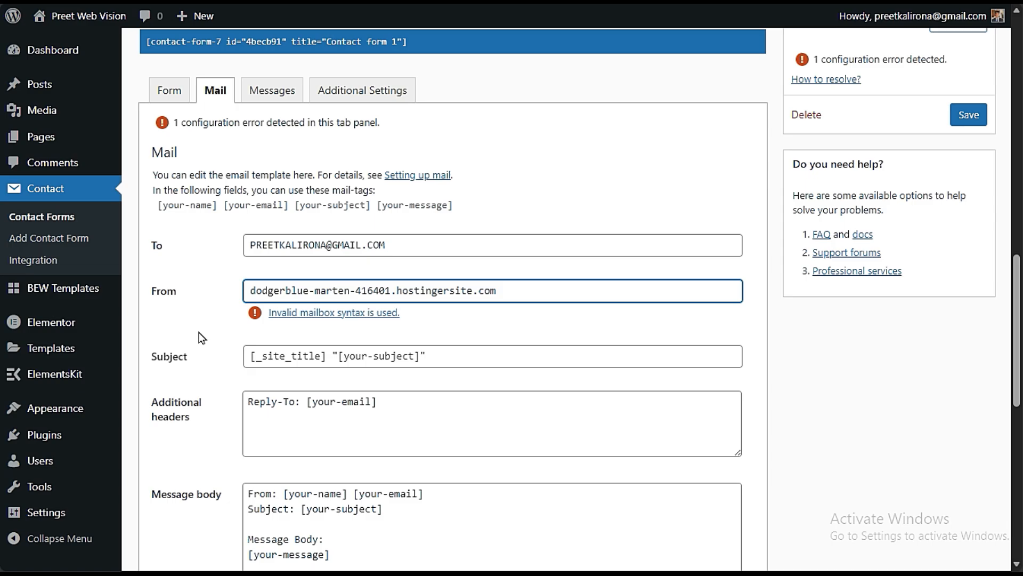
key("Home")
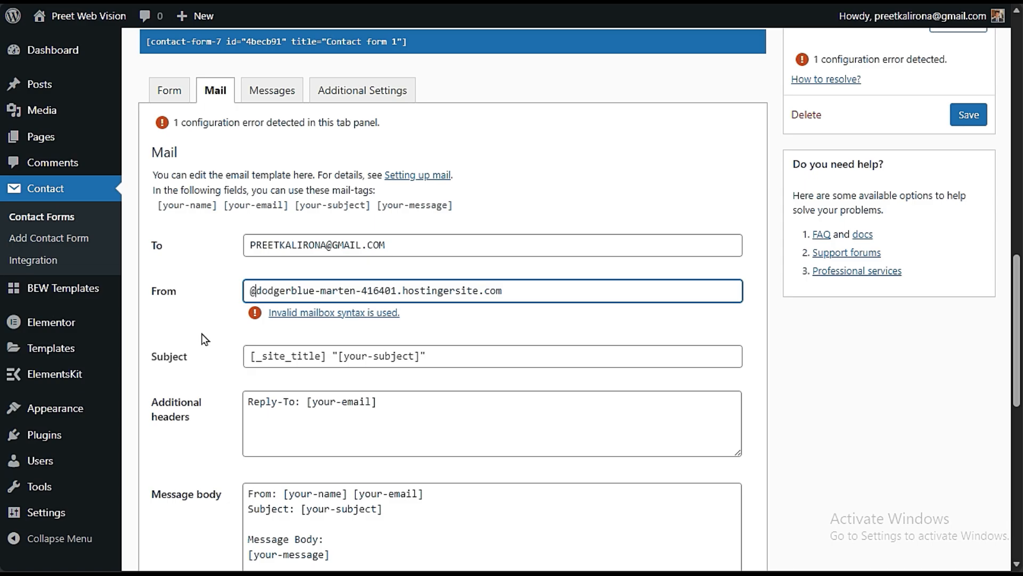
left_click(218, 322)
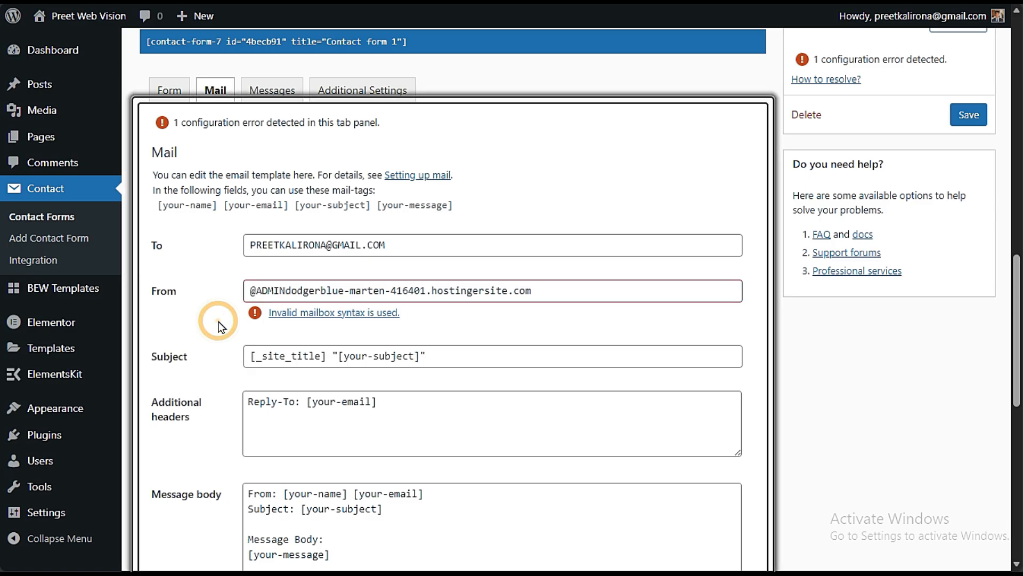
left_click_drag(254, 290, 228, 299)
key("BackSpace")
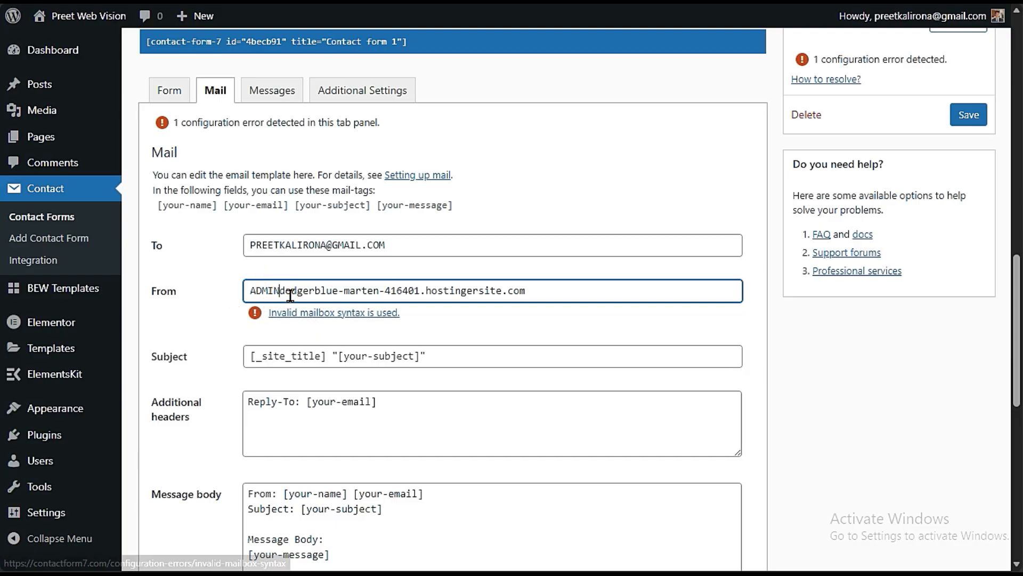
left_click(281, 291)
type("@")
left_click(224, 312)
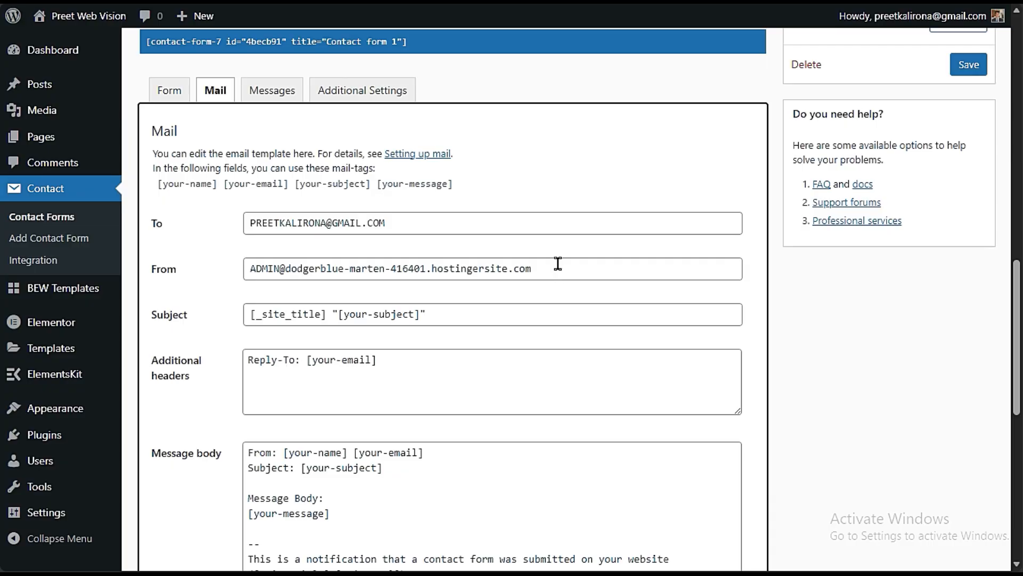
- Examine the sender address's domain and mailbox name against the recipient address in the To field
left_click_drag(557, 269, 286, 276)
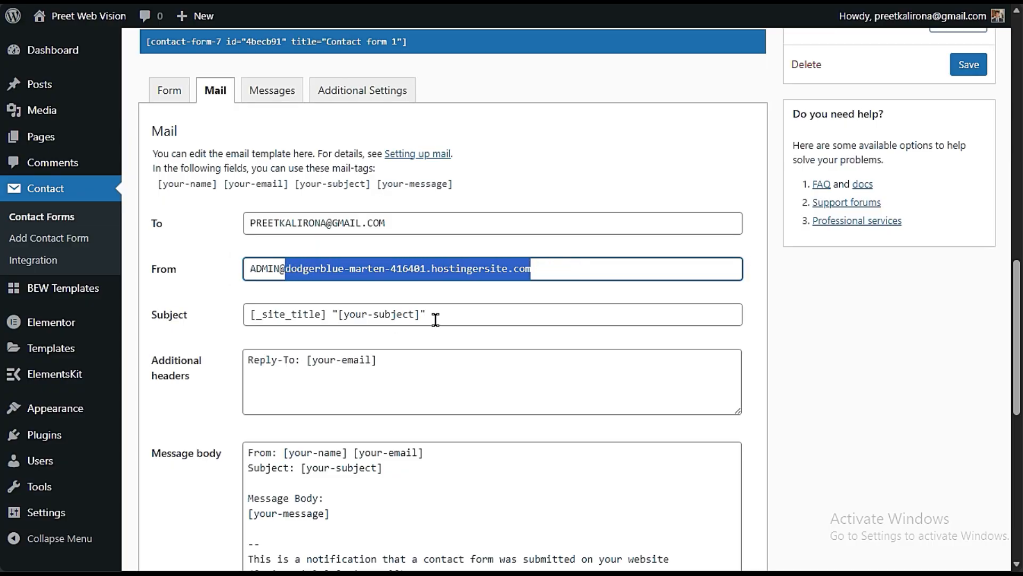
left_click(511, 268)
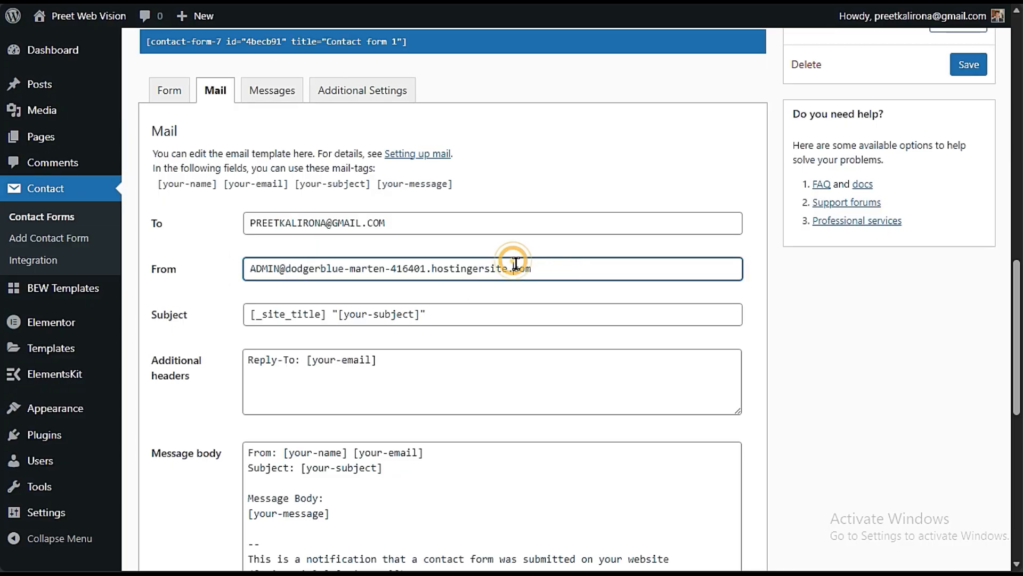
left_click_drag(548, 270, 219, 280)
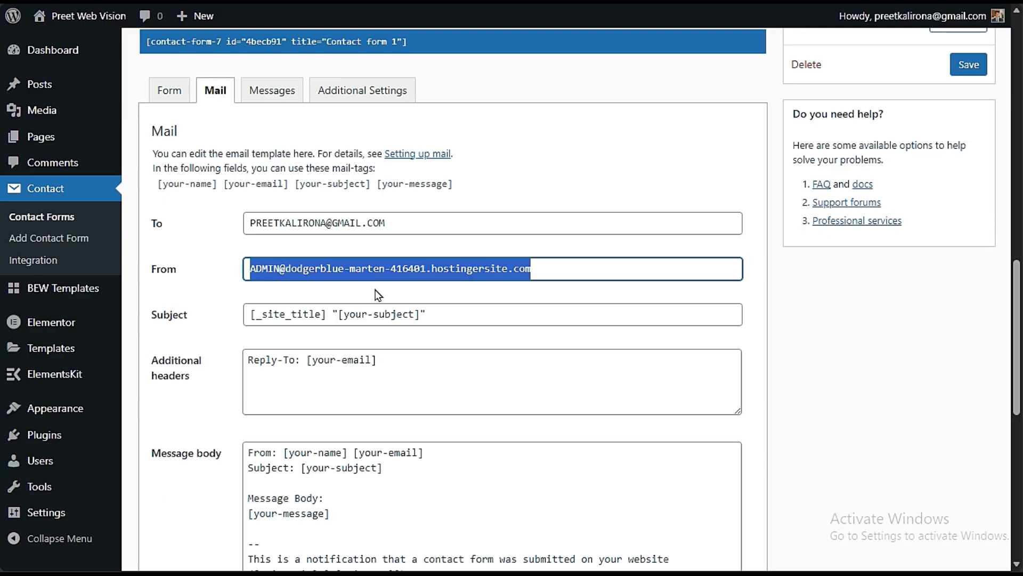
left_click(313, 294)
triple_click(338, 269)
left_click(529, 296)
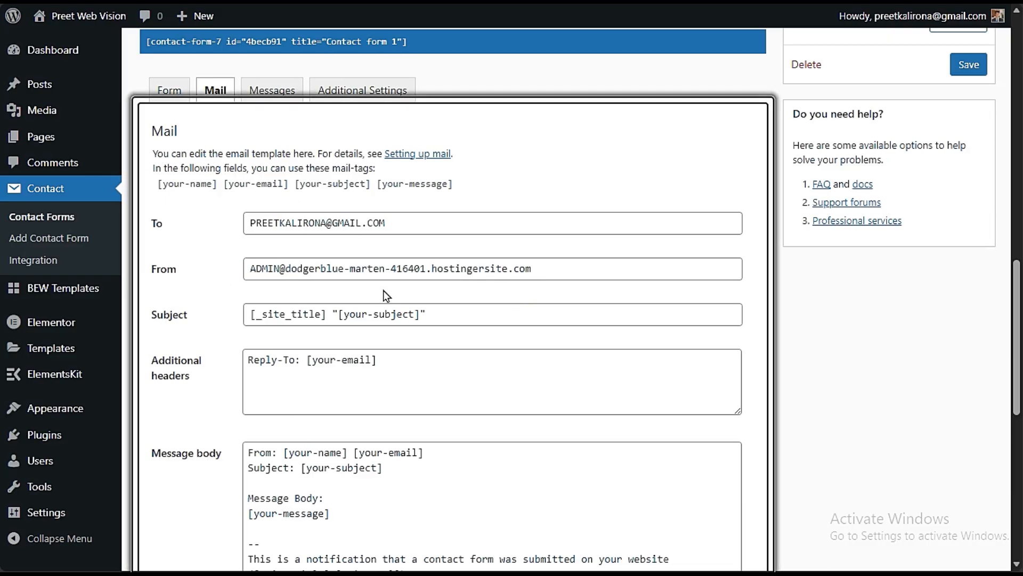
triple_click(395, 223)
left_click(235, 276)
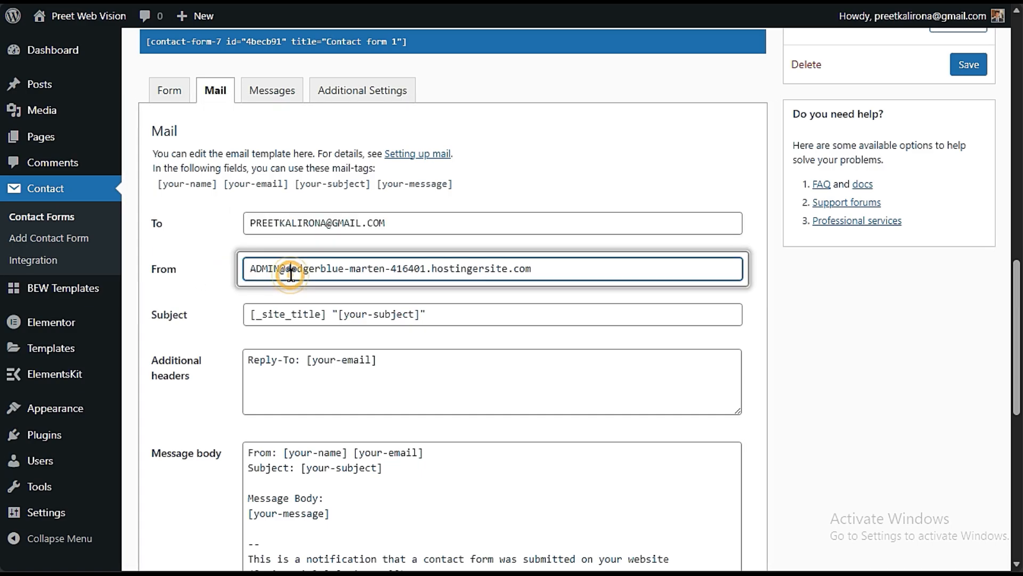
left_click_drag(291, 269, 643, 313)
left_click(646, 310)
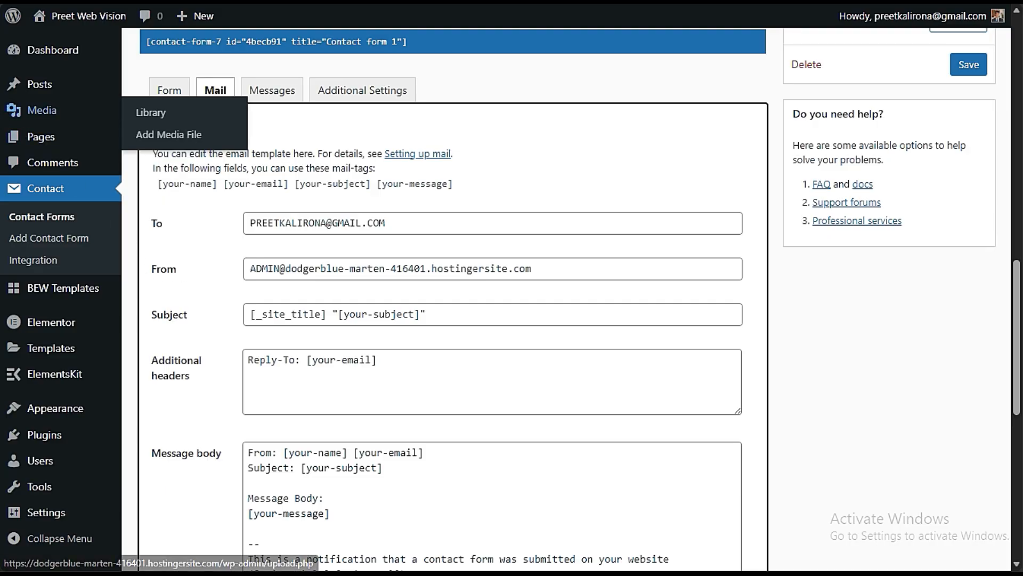
- Switch to the Elementor editor to view the Contact Us form through its submit button, and check the recipient address in the mail settings
left_click(11, 101)
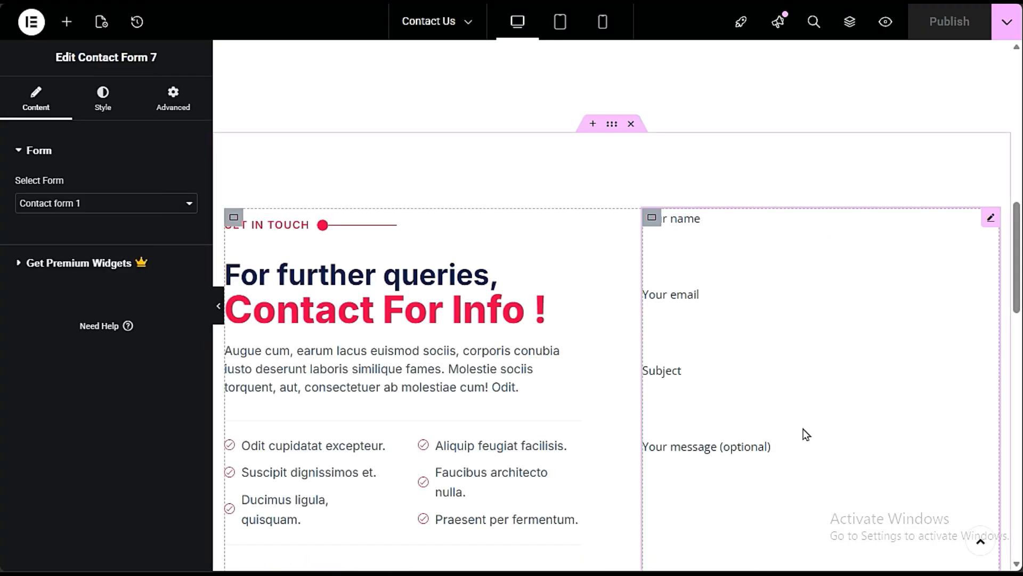
scroll(806, 434, "down", 3)
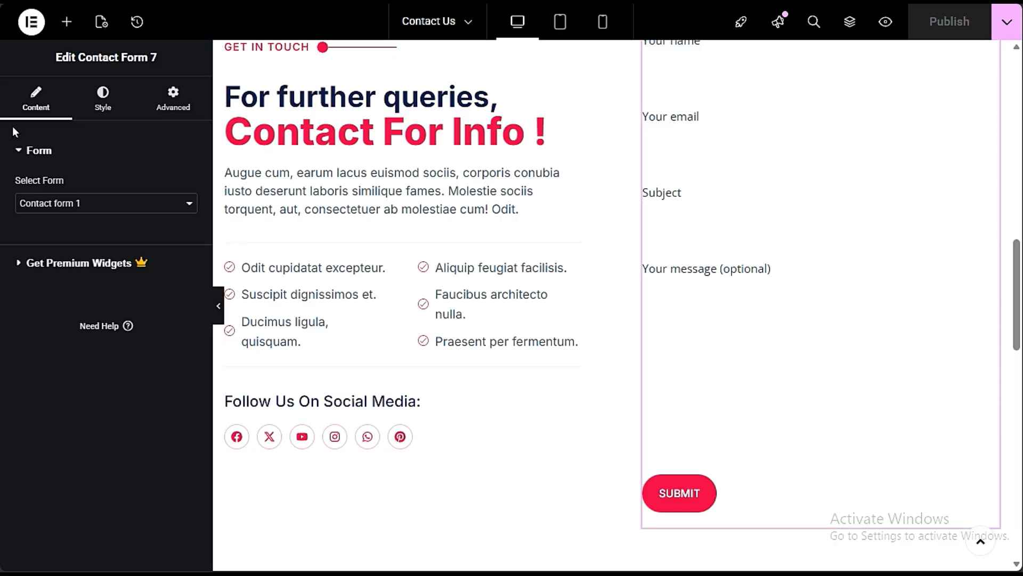
left_click(3, 76)
left_click(425, 232)
left_click_drag(413, 228, 242, 279)
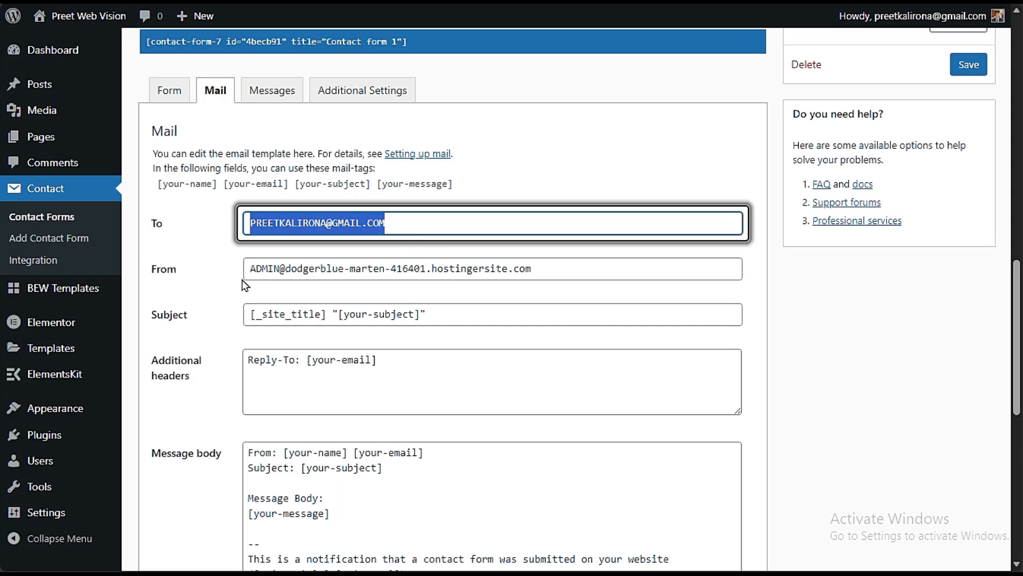
left_click(239, 292)
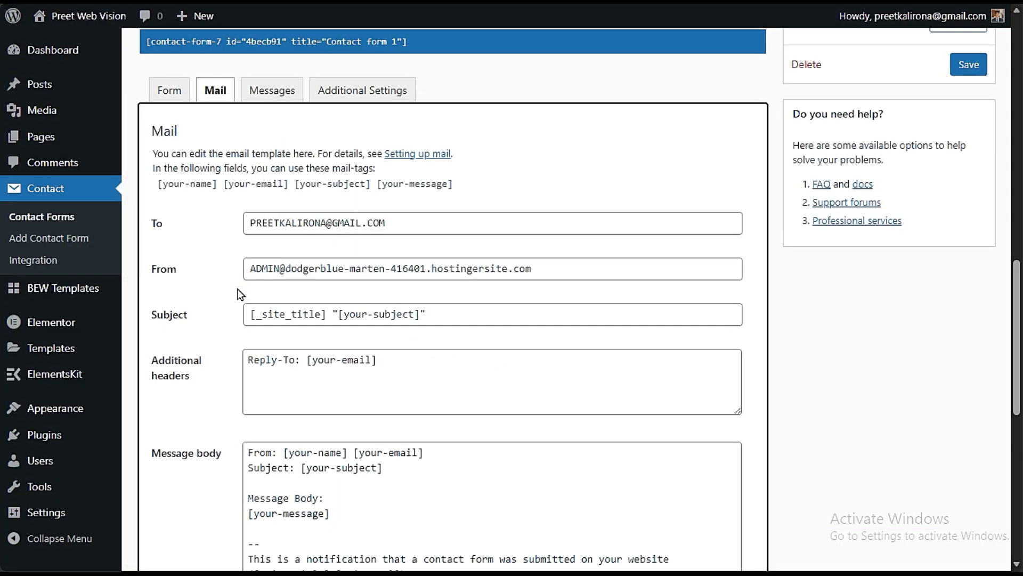
- Leave the contact form without saving its changes and open the page for adding plugins
mouse_move(68, 437)
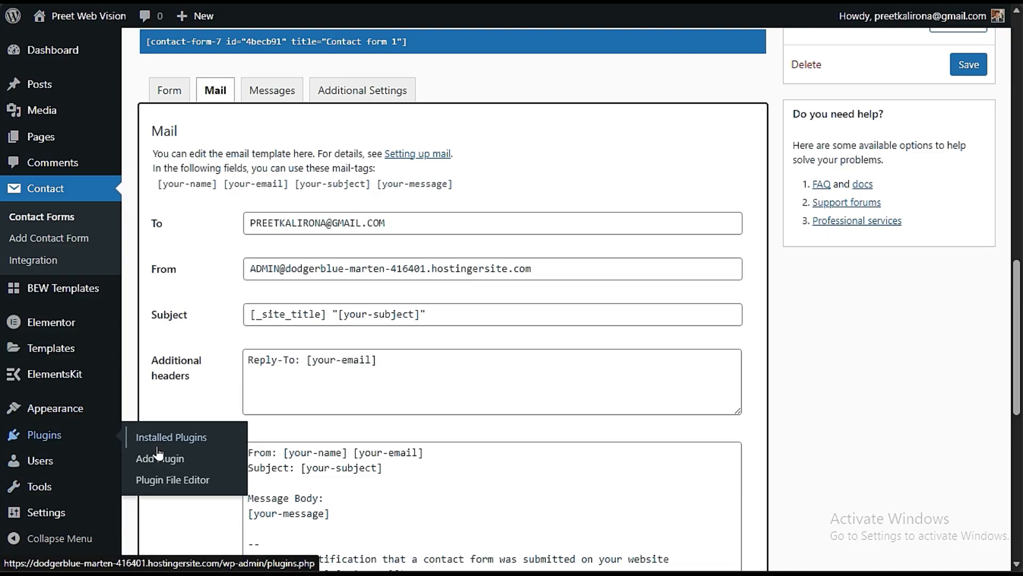
left_click(191, 456)
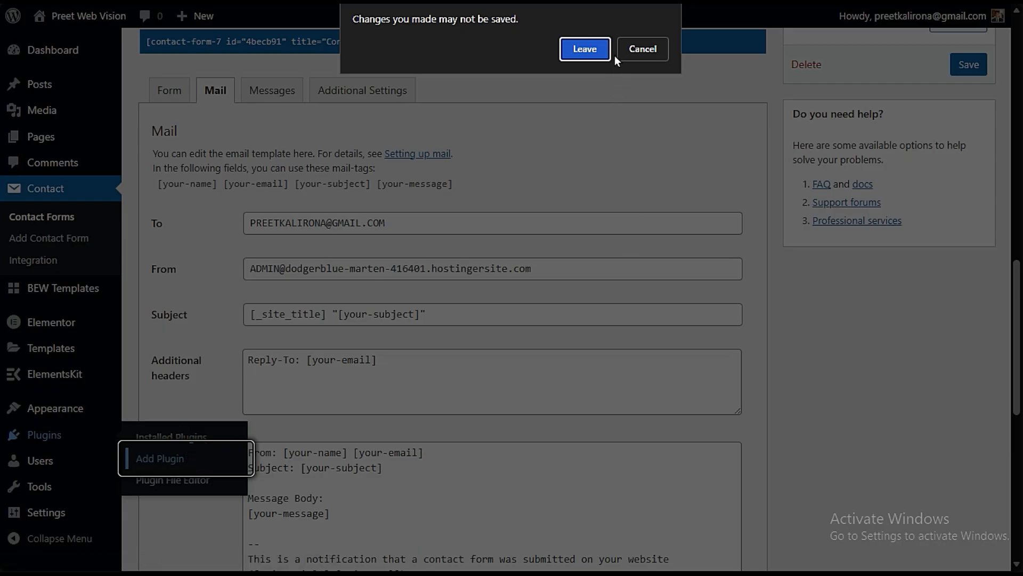
left_click(606, 52)
- Dismiss the plugins-added notice and the promotional notices, including the two from Bosa Elementor
left_click(982, 322)
left_click(981, 205)
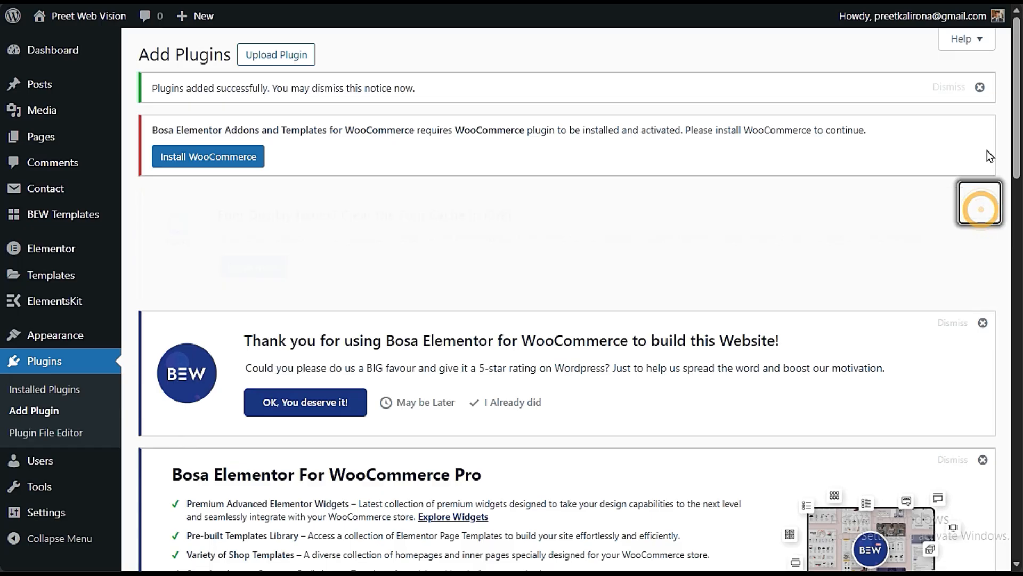
left_click(980, 87)
left_click(982, 157)
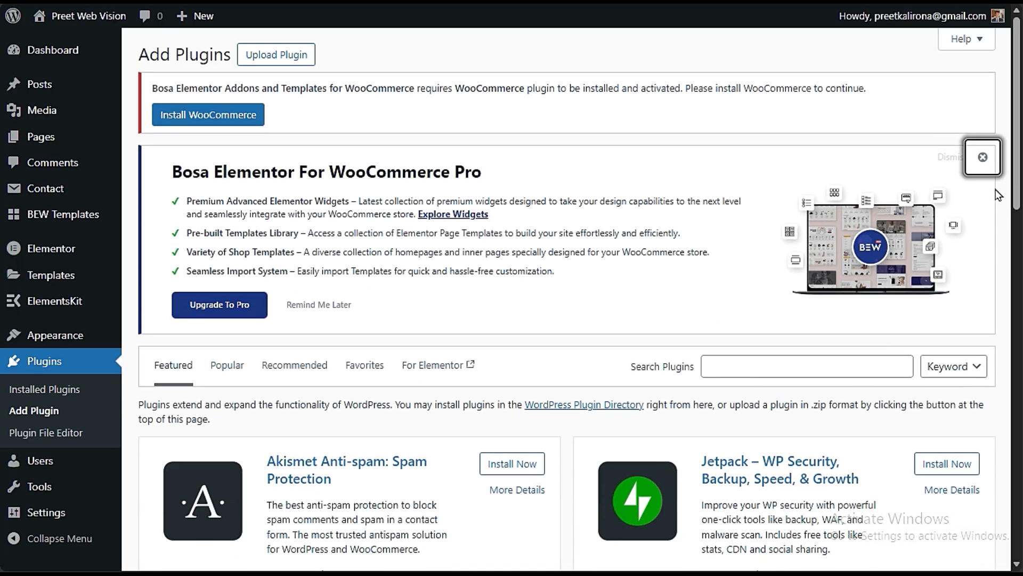
left_click(983, 157)
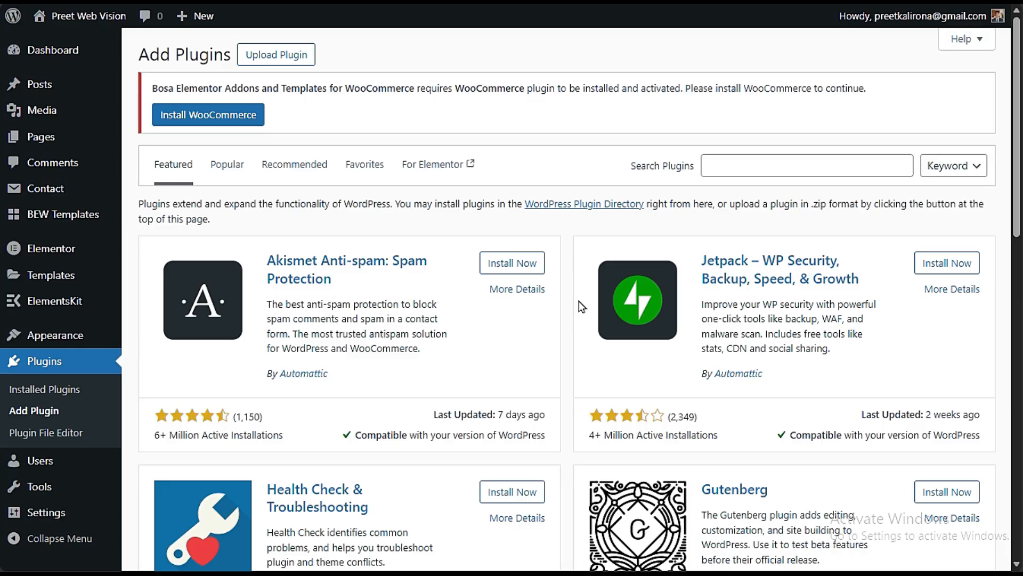
- Search the plugin library for AIOS and browse the matching plugins
left_click(778, 167)
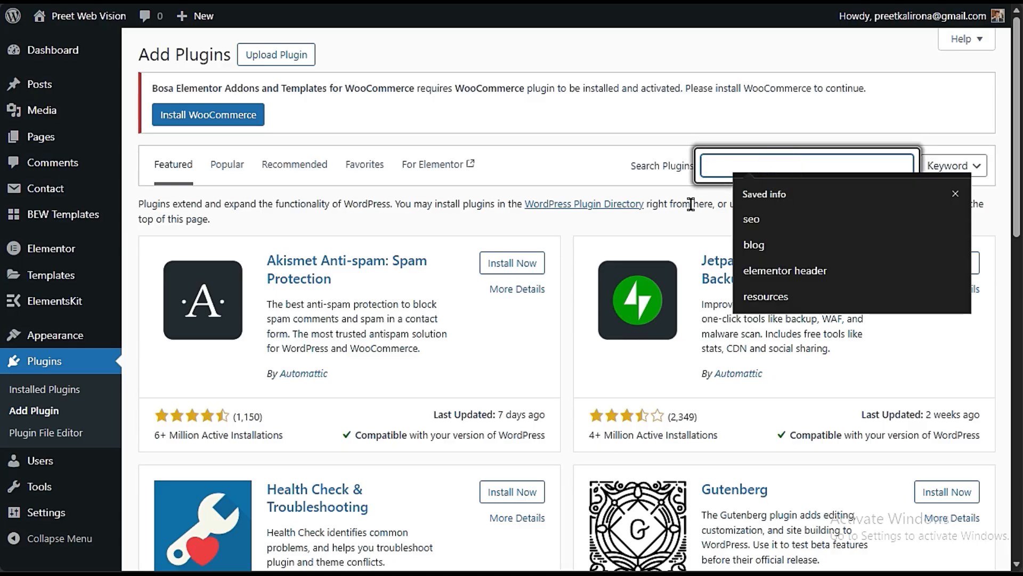
type("AIOS")
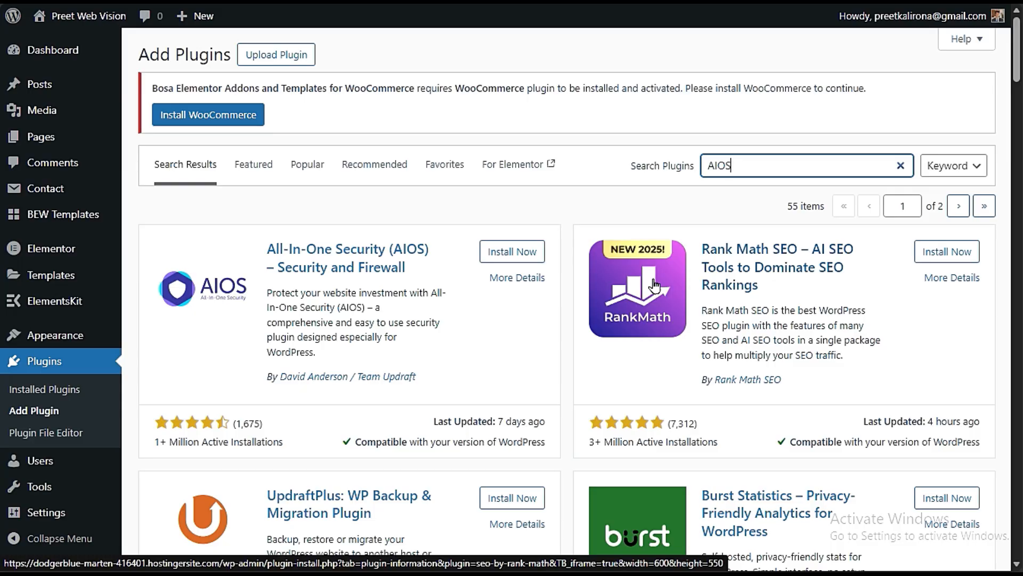
scroll(547, 430, "down", 3)
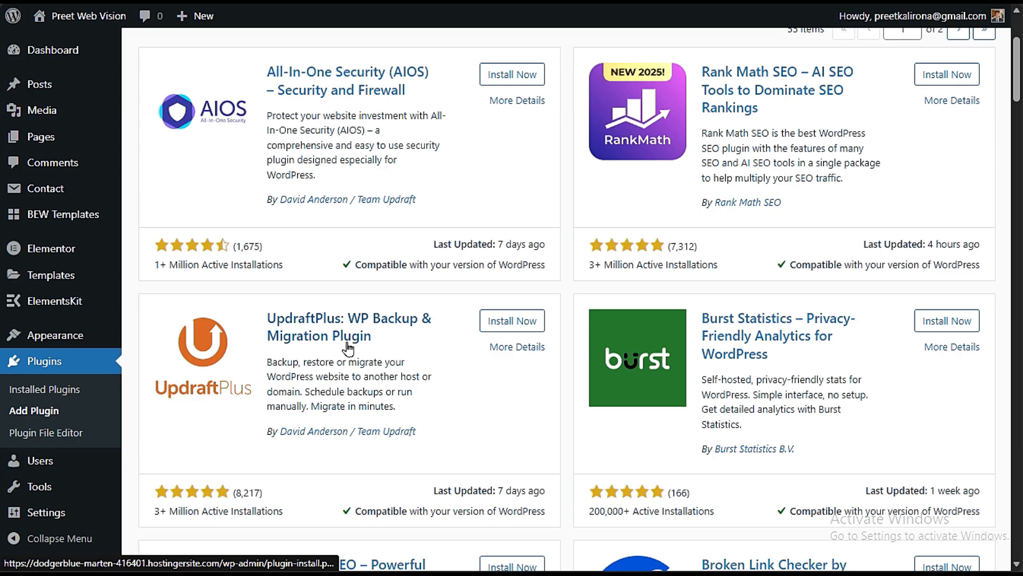
- Look further through the AIOS search results, past the UpdraftPlus and All in One SEO entries
scroll(348, 349, "down", 3)
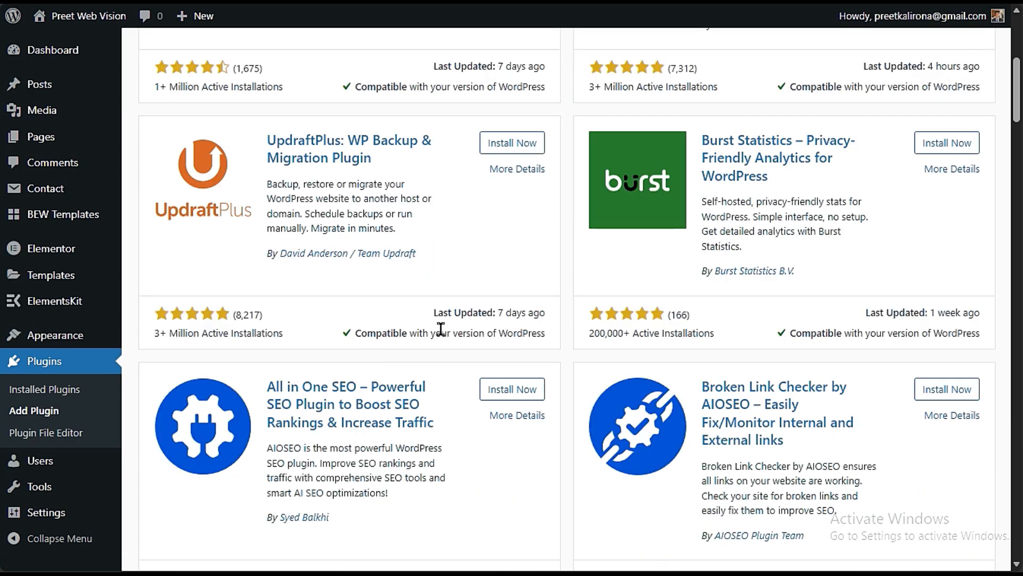
scroll(444, 346, "down", 12)
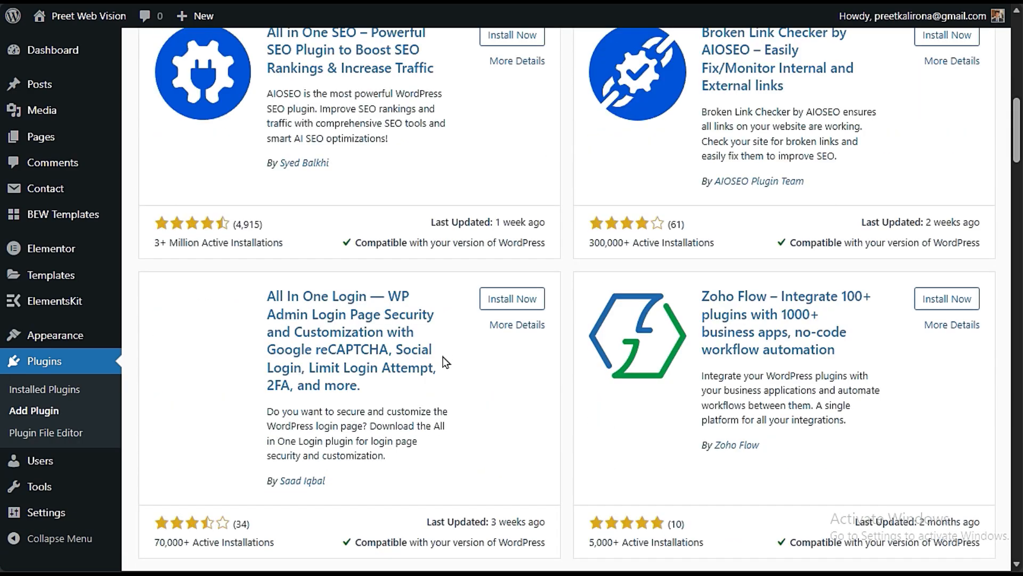
scroll(445, 368, "down", 6)
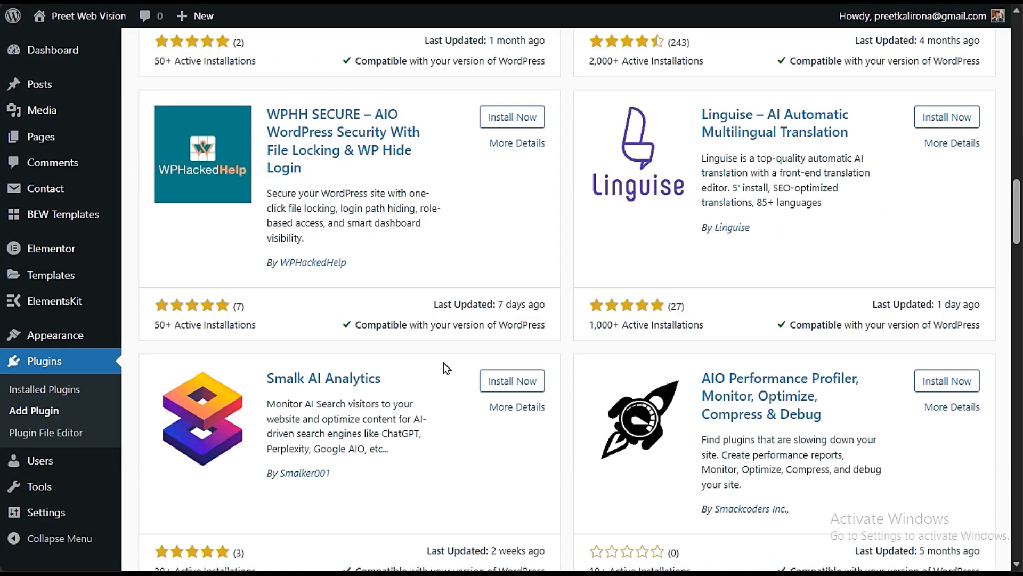
scroll(455, 368, "up", 20)
- Search the plugin library for SPEED and browse the matching caching, image optimization and page speed plugins
double_click(770, 162)
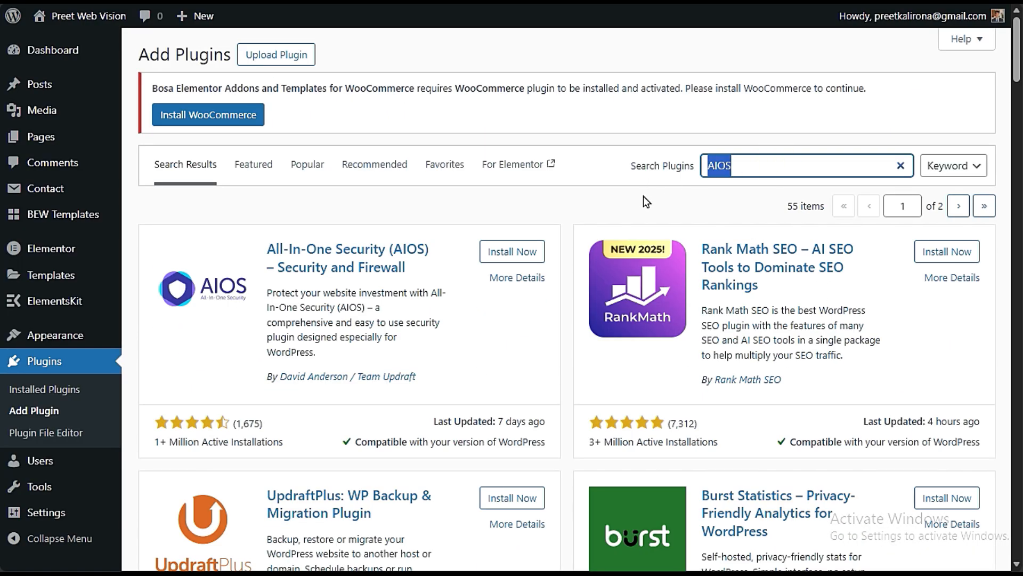
type("SPEED")
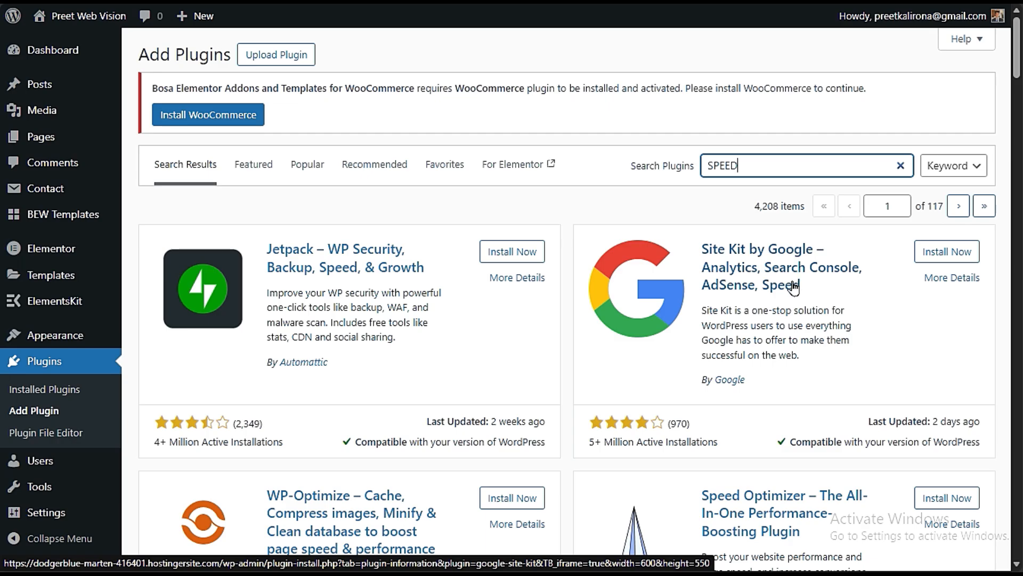
scroll(794, 287, "down", 6)
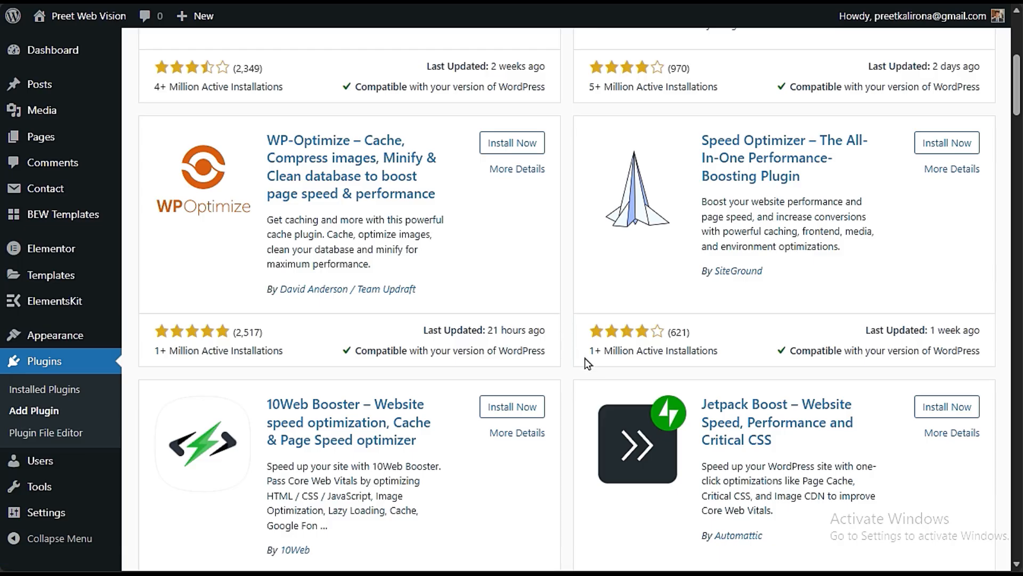
scroll(587, 363, "down", 5)
scroll(584, 371, "down", 10)
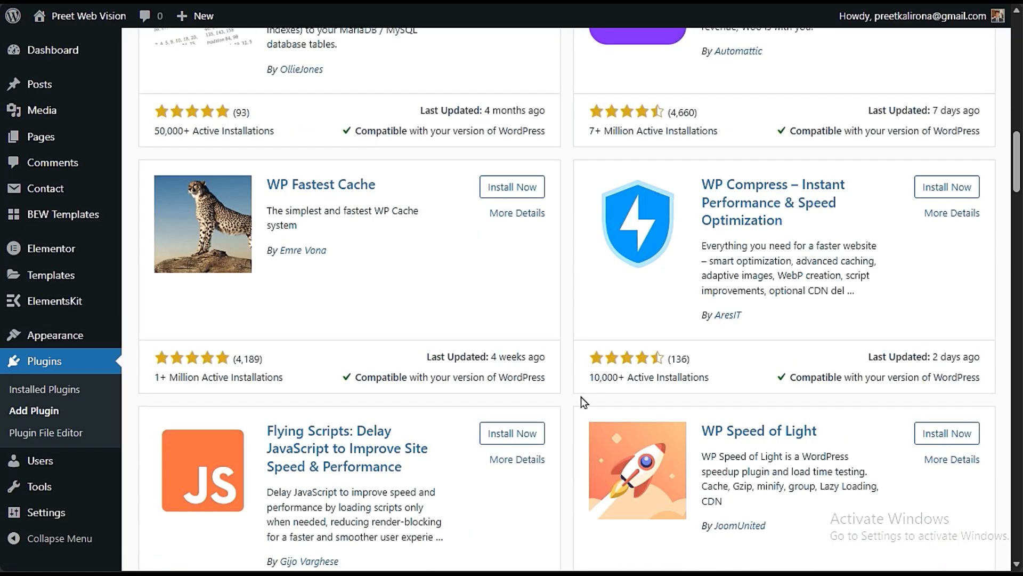
scroll(580, 413, "down", 10)
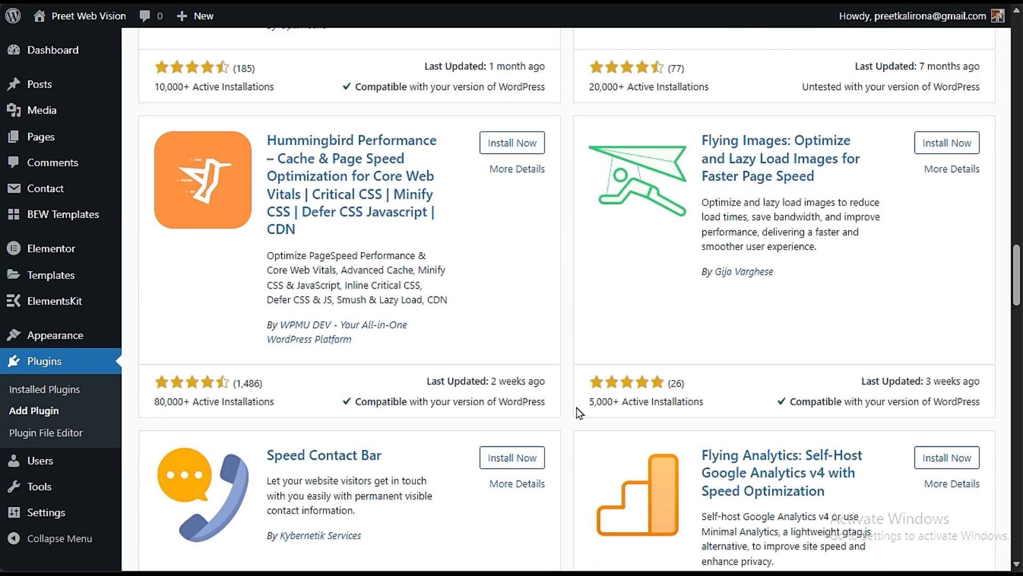
scroll(580, 413, "up", 3)
scroll(567, 426, "down", 10)
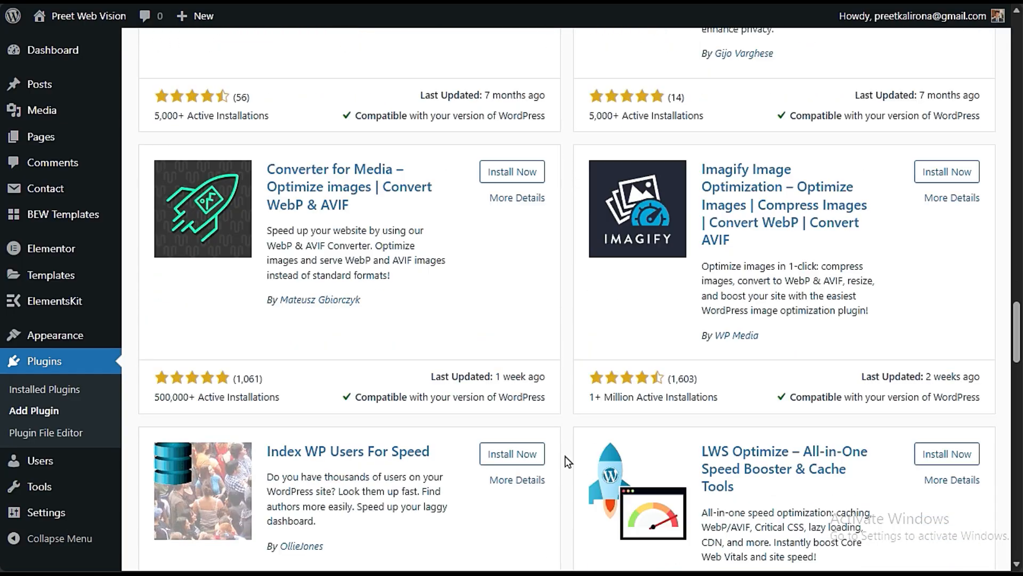
scroll(565, 456, "down", 10)
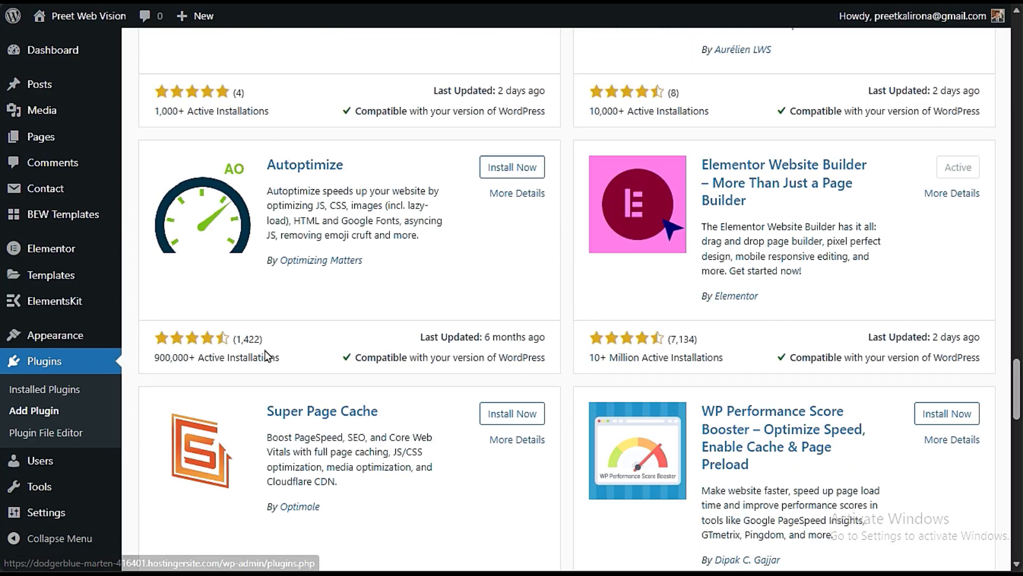
scroll(575, 465, "down", 20)
scroll(575, 464, "up", 20)
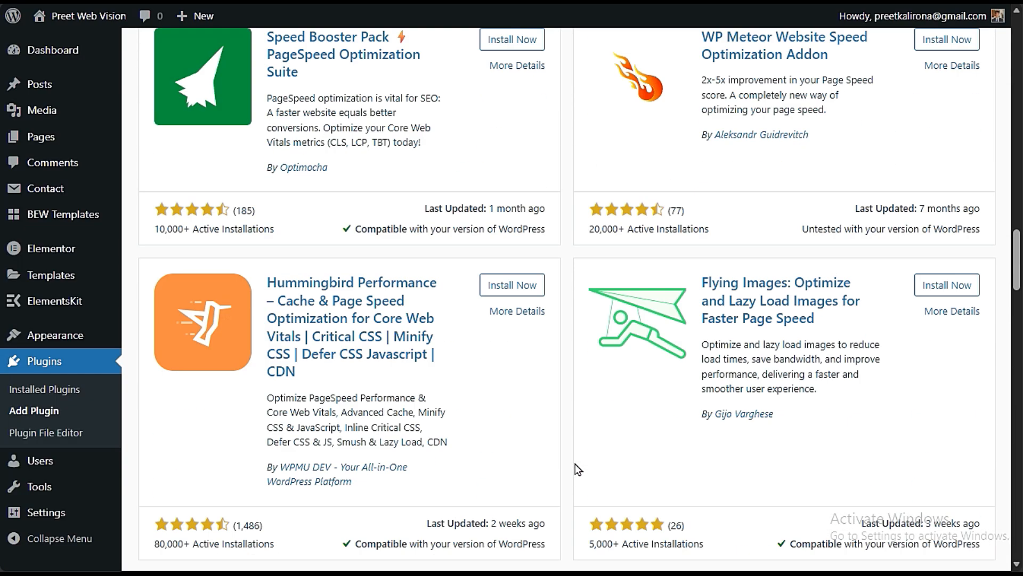
- Clear the plugin search and browse the popular plugins, including the security, SEO, caching and migration ones
left_click_drag(753, 167, 684, 178)
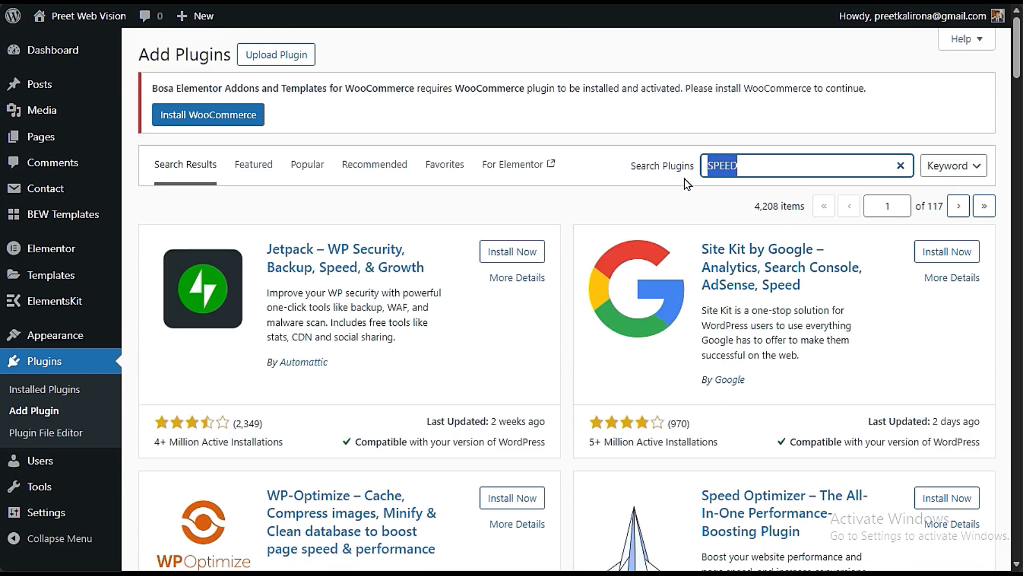
key("BackSpace")
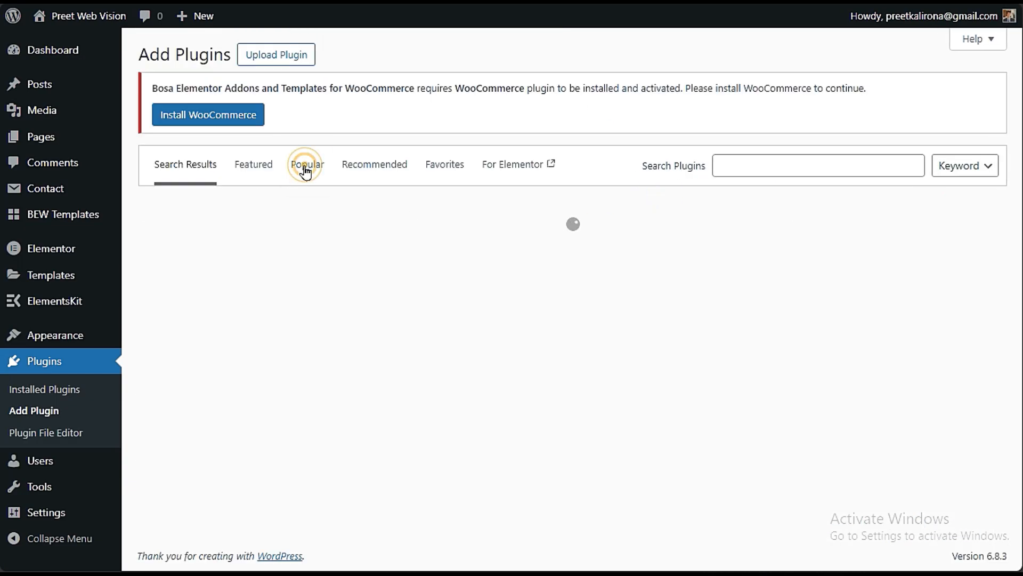
left_click(301, 172)
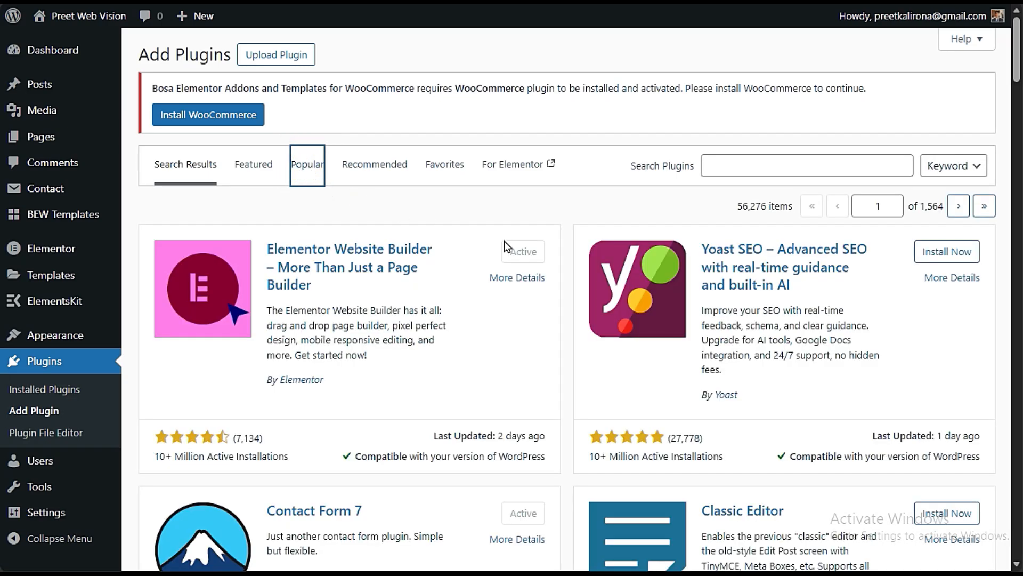
scroll(715, 304, "down", 9)
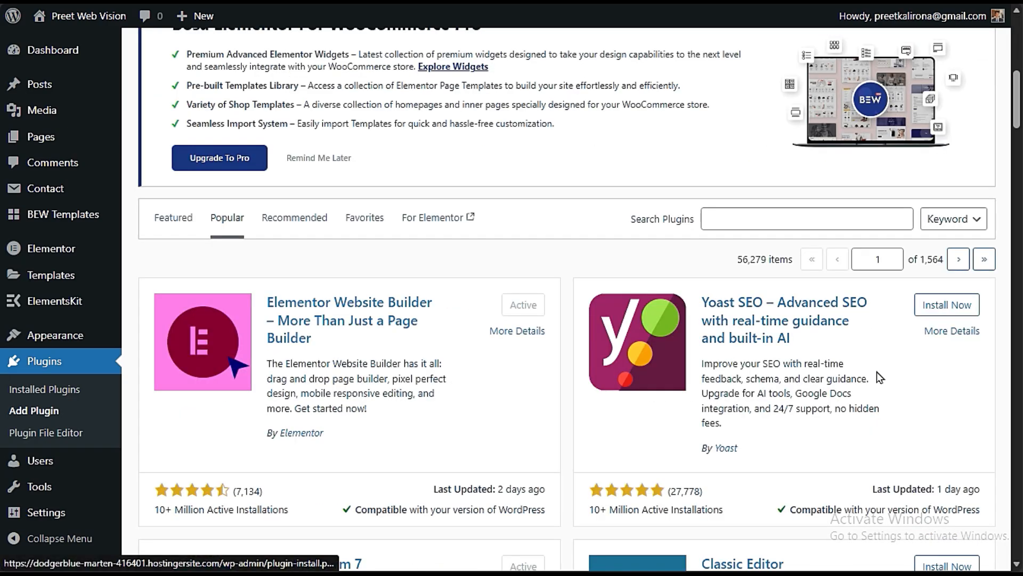
scroll(639, 373, "down", 6)
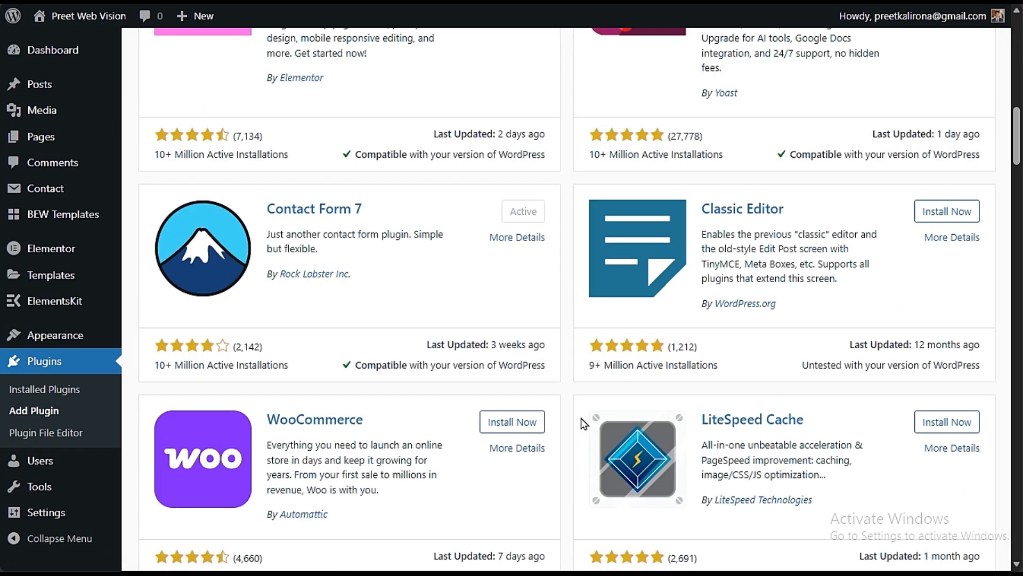
scroll(565, 448, "down", 3)
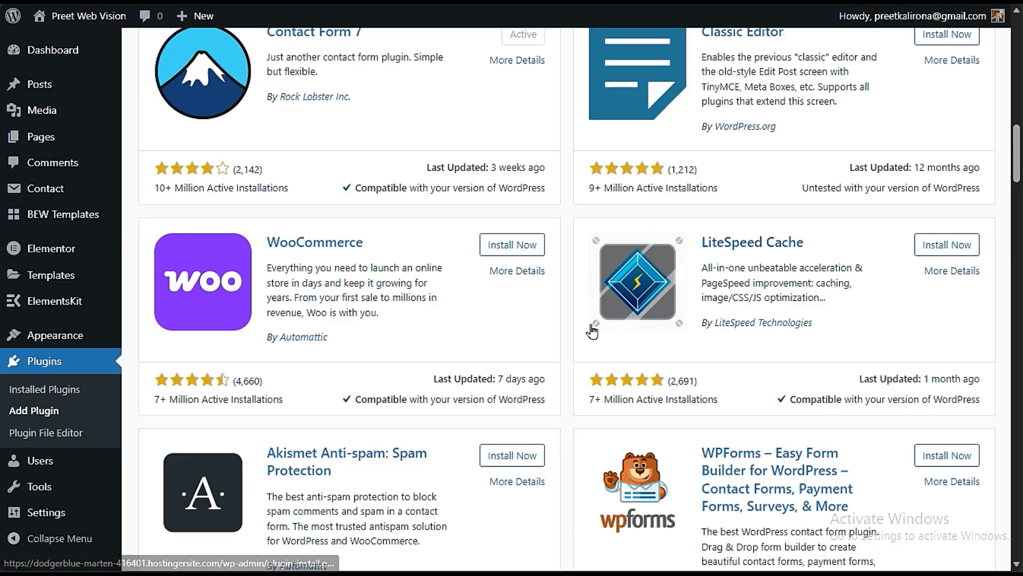
scroll(590, 329, "down", 3)
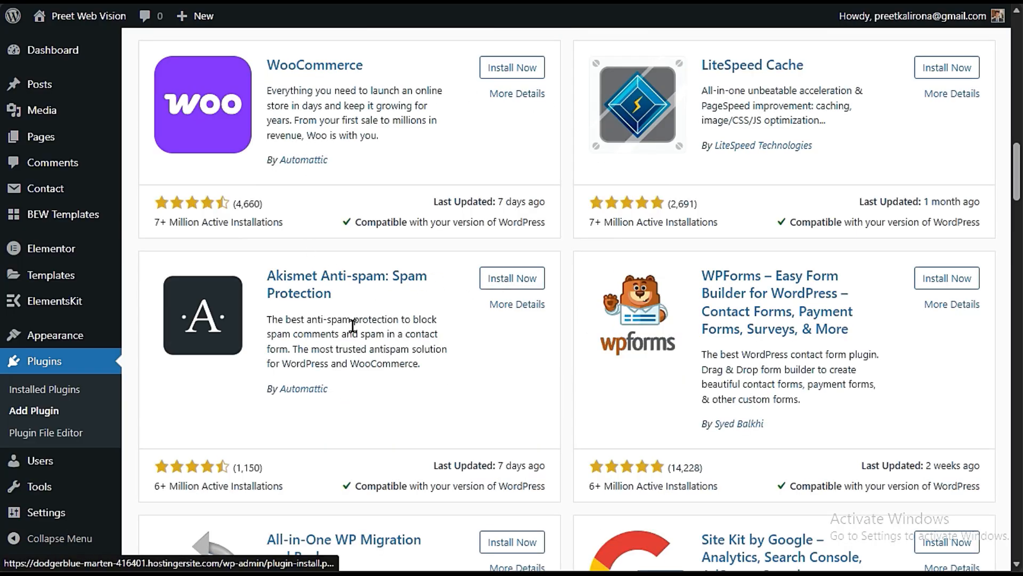
scroll(418, 351, "down", 10)
scroll(446, 361, "up", 3)
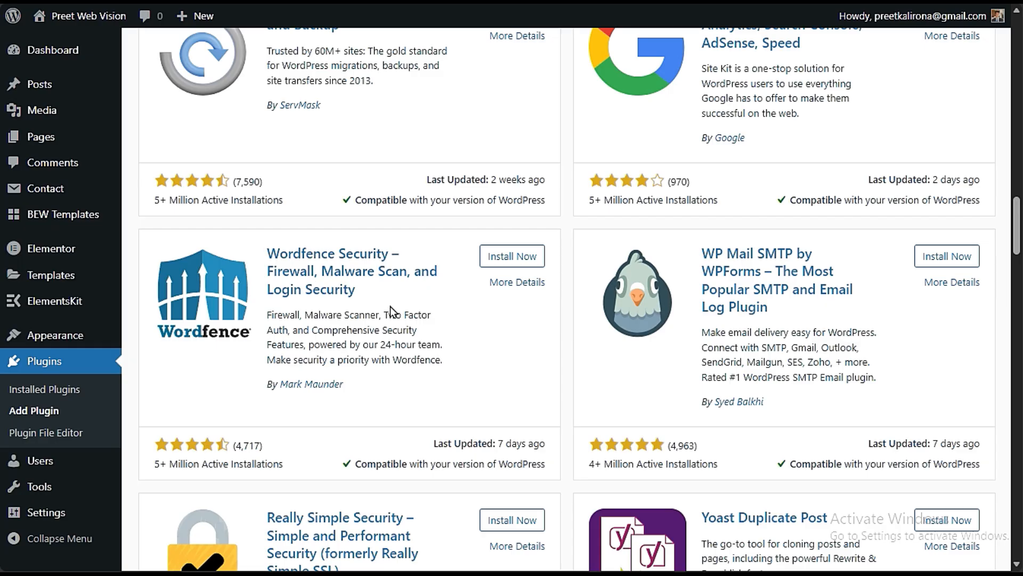
scroll(586, 453, "down", 15)
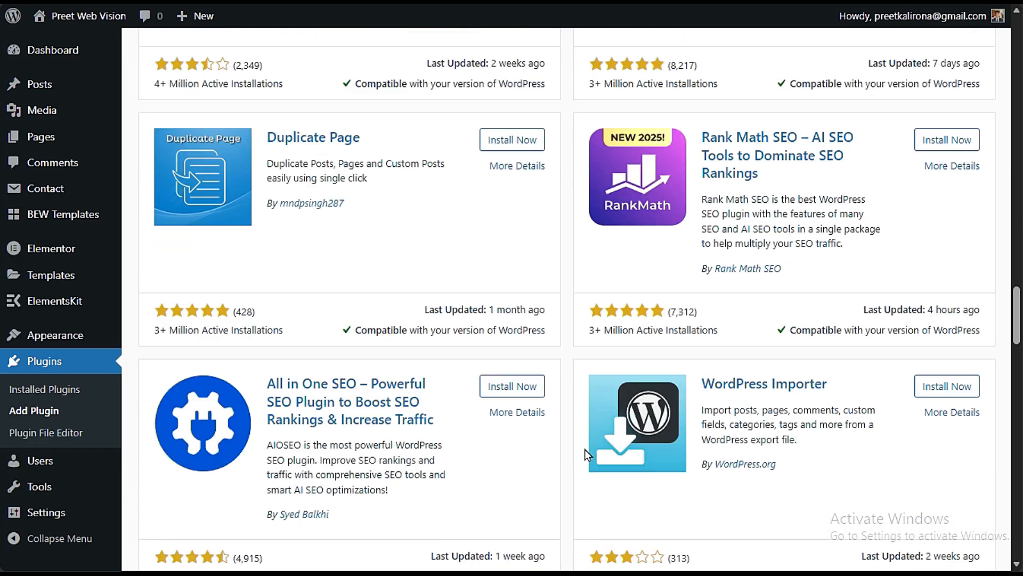
scroll(578, 458, "down", 20)
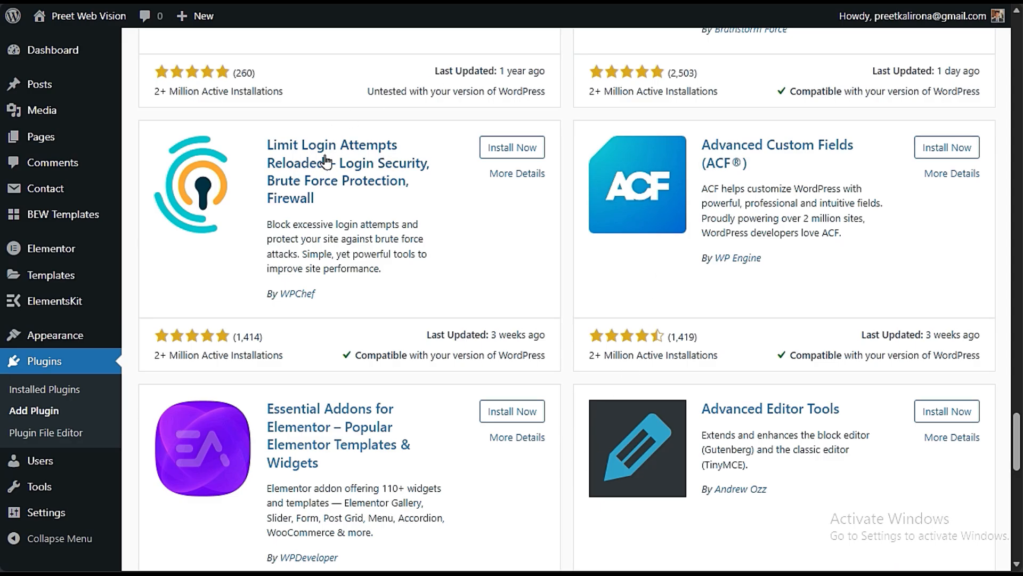
scroll(565, 224, "up", 20)
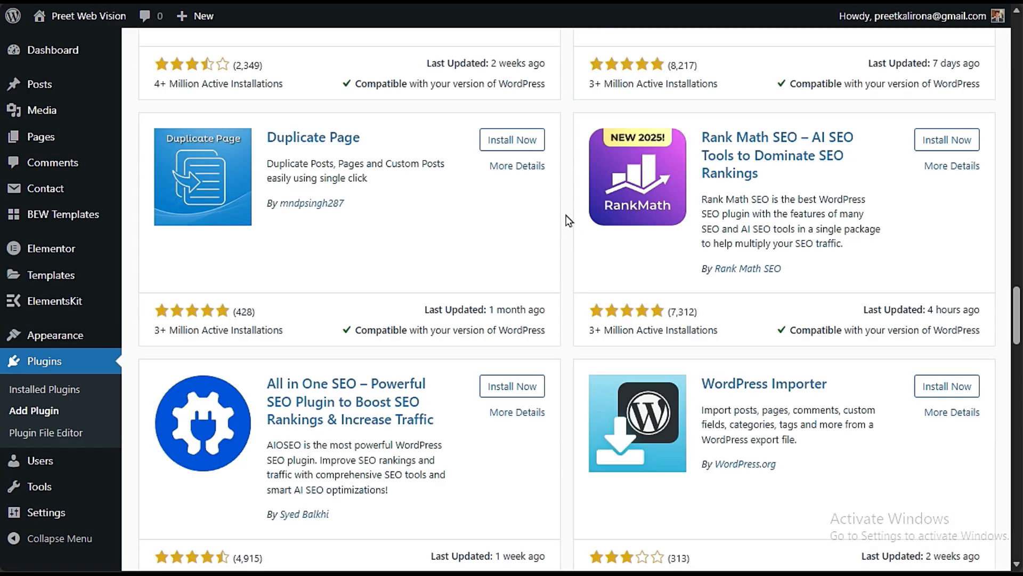
scroll(802, 314, "down", 10)
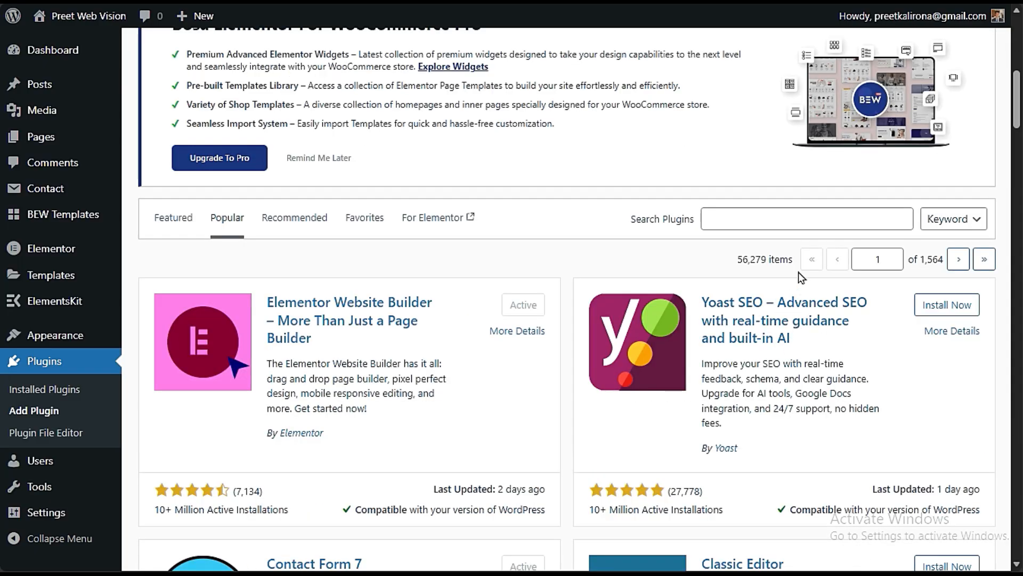
- Search the plugin library for AIOS again and examine the matching plugins from All-In-One Security downward
left_click(794, 219)
type("AIOS")
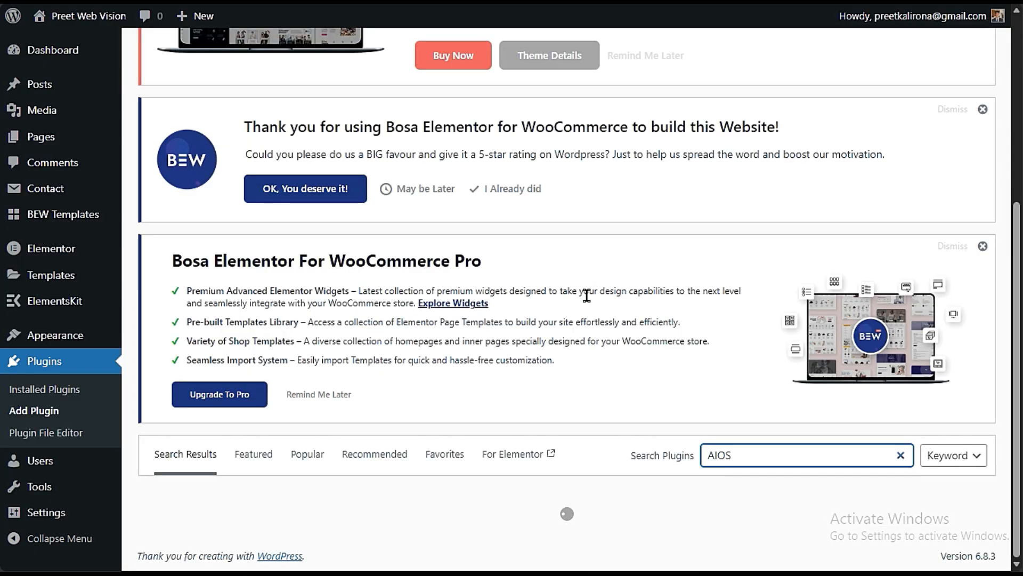
scroll(594, 379, "down", 7)
scroll(583, 419, "up", 3)
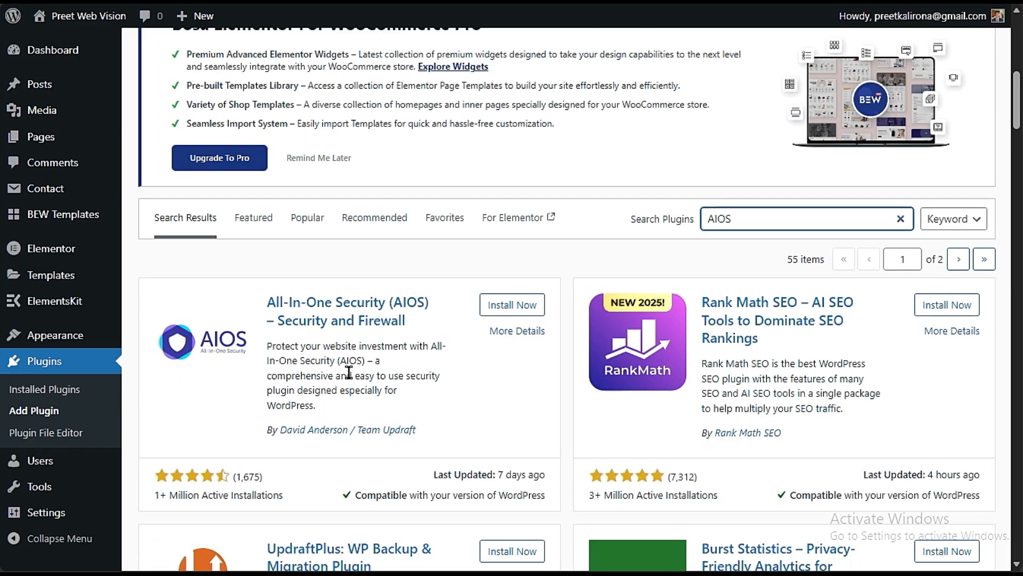
scroll(349, 372, "down", 20)
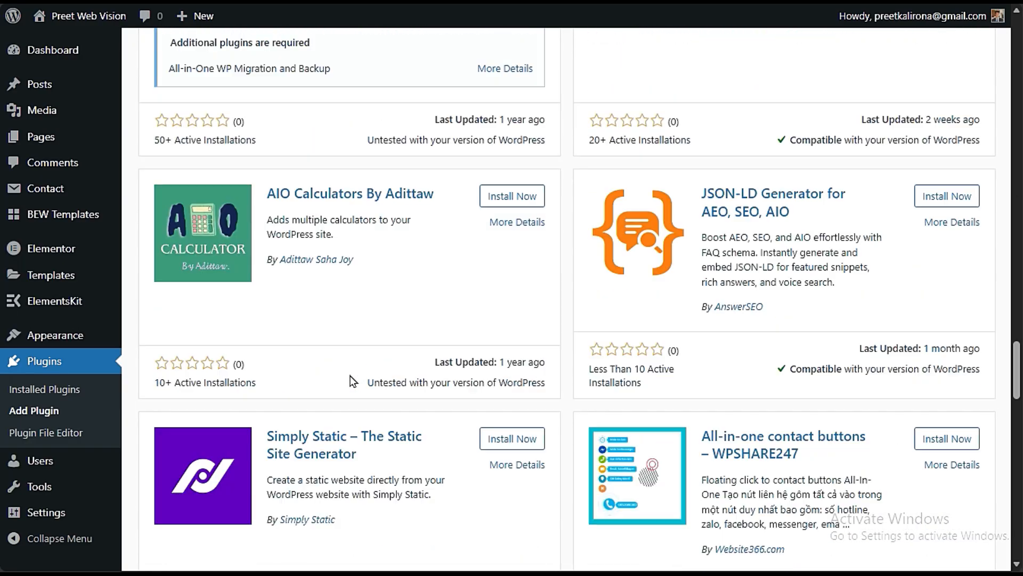
scroll(351, 380, "down", 15)
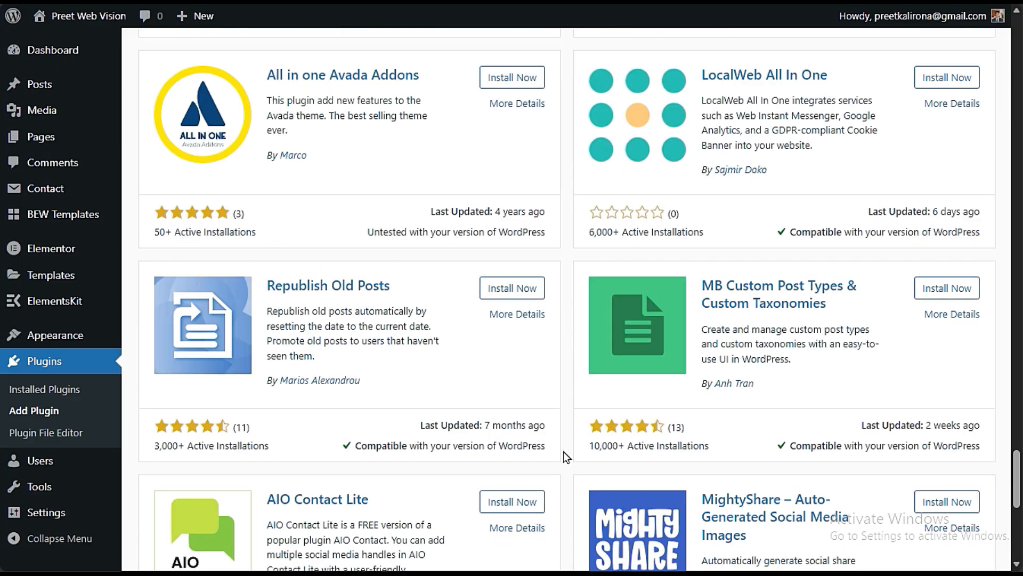
scroll(566, 457, "down", 9)
scroll(566, 457, "up", 20)
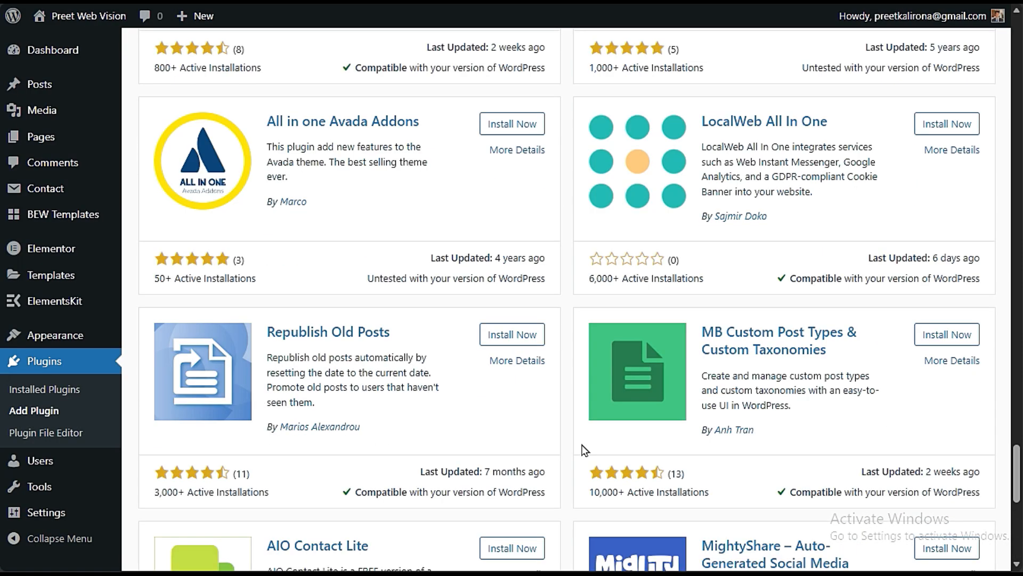
scroll(565, 459, "up", 7)
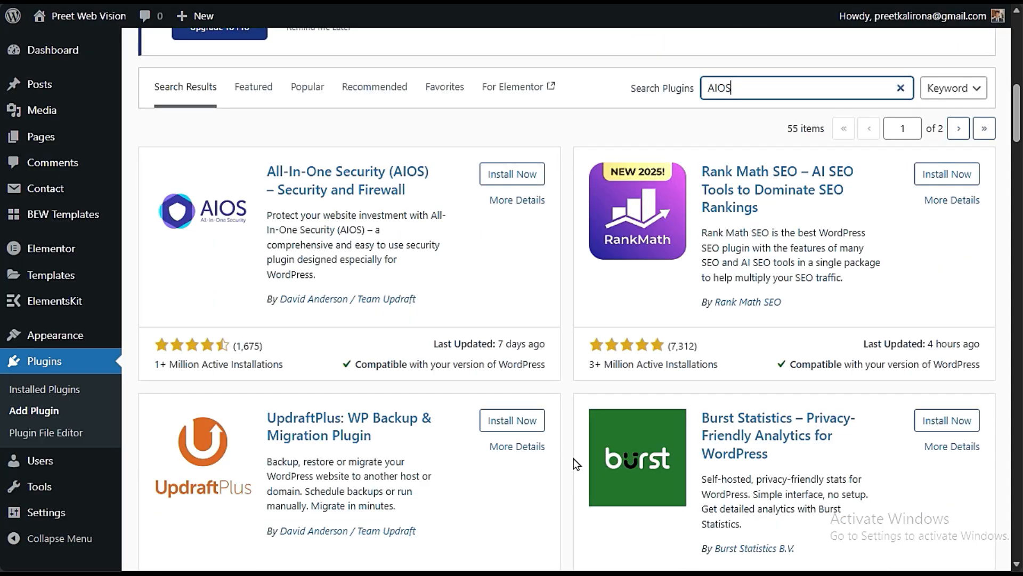
scroll(574, 459, "up", 3)
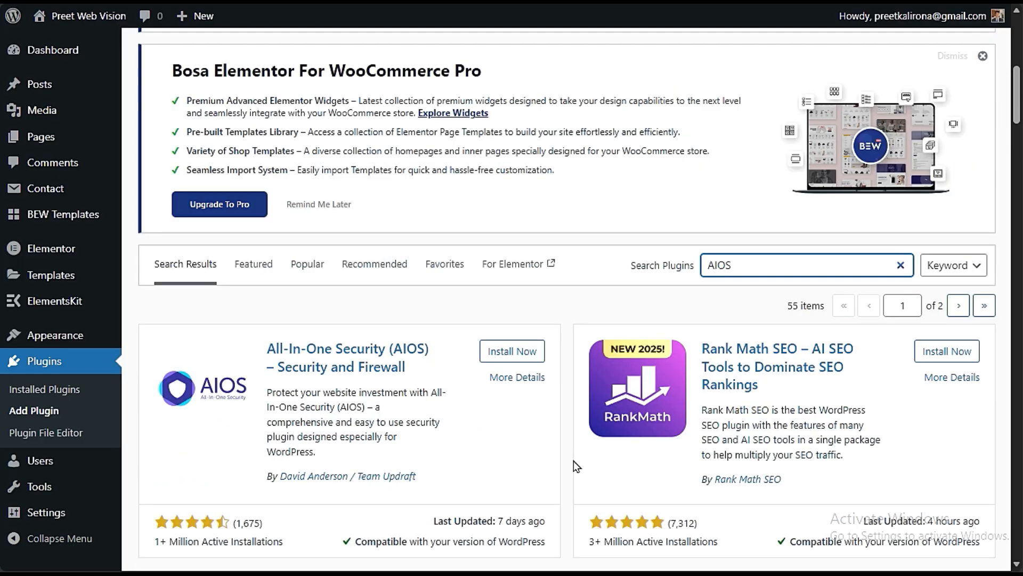
scroll(573, 460, "down", 6)
scroll(574, 487, "down", 16)
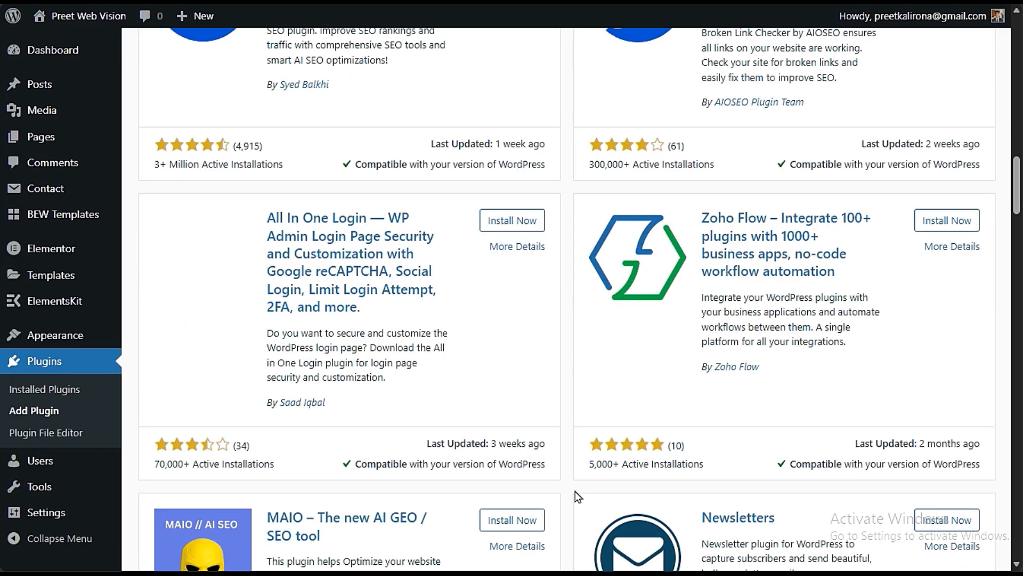
scroll(575, 500, "down", 10)
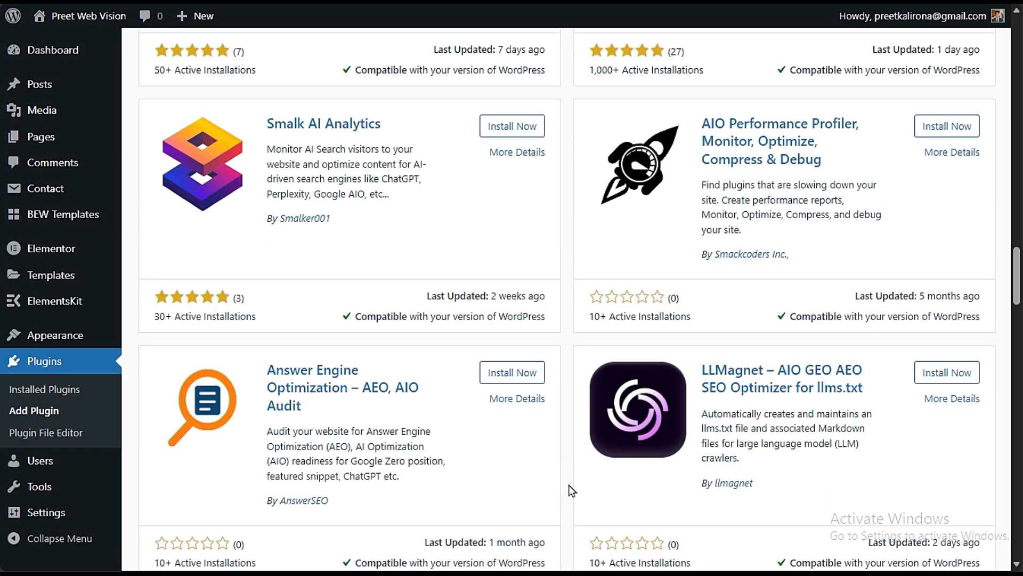
scroll(572, 489, "down", 12)
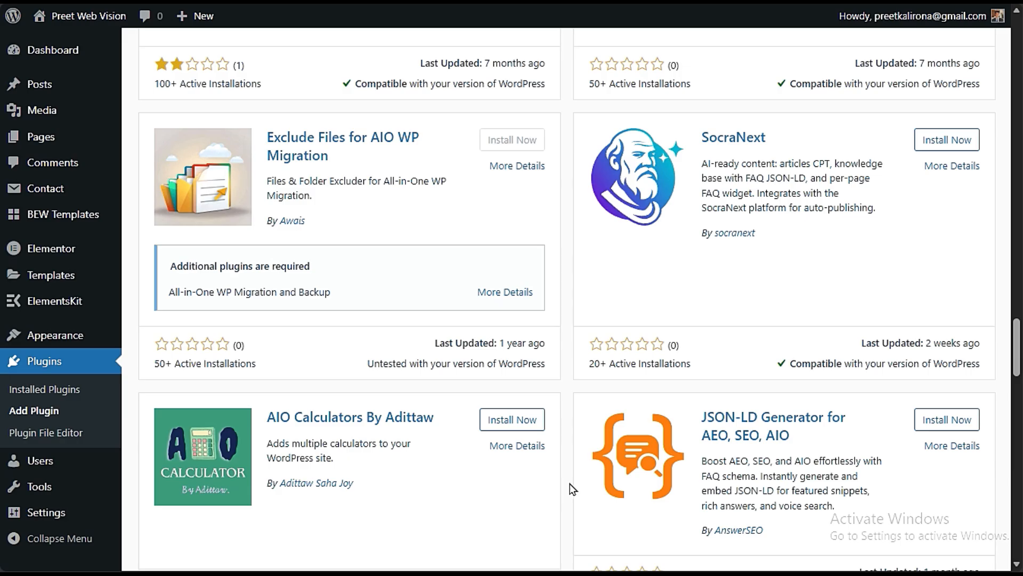
scroll(572, 488, "down", 12)
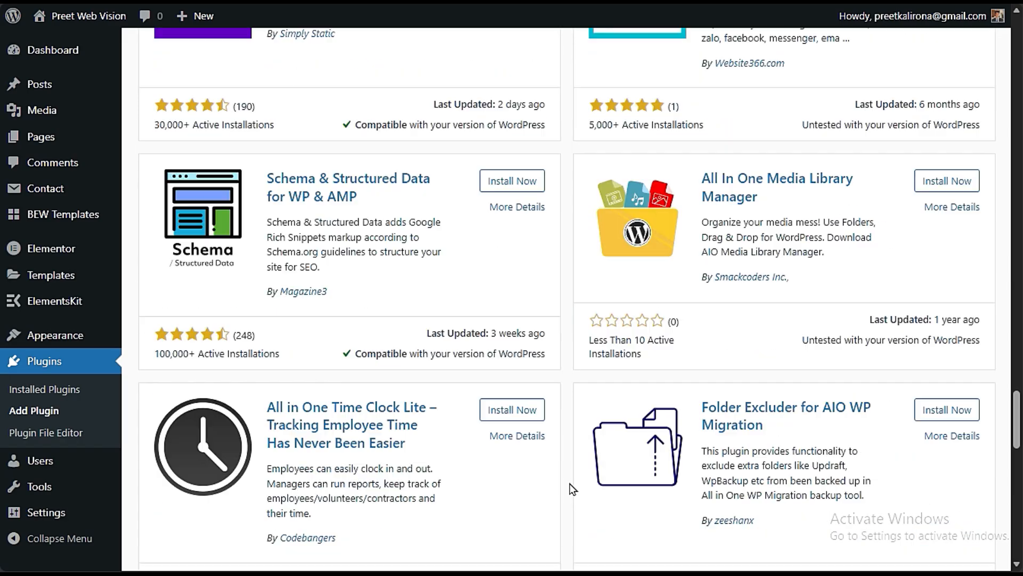
scroll(568, 488, "up", 20)
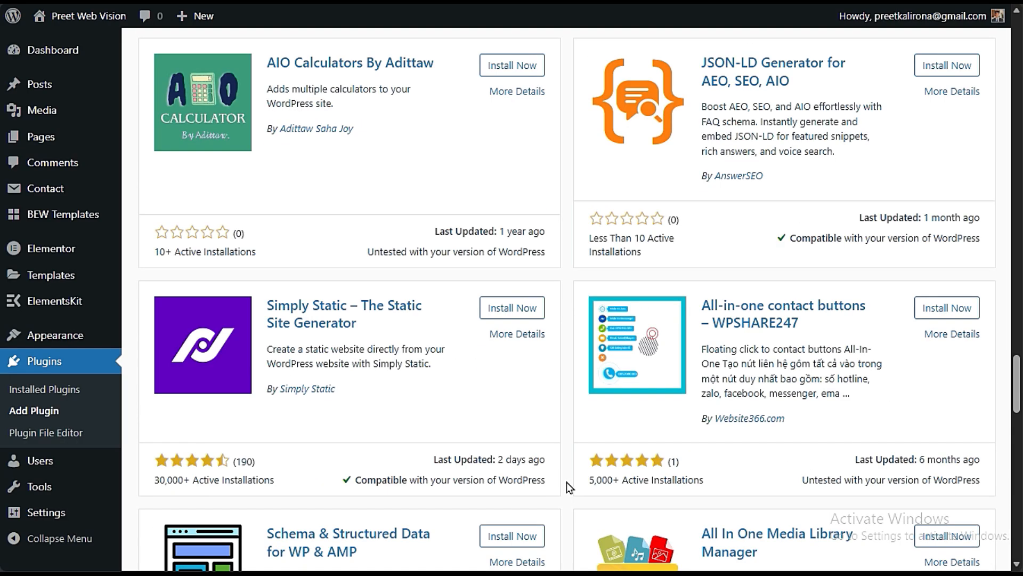
scroll(571, 474, "up", 6)
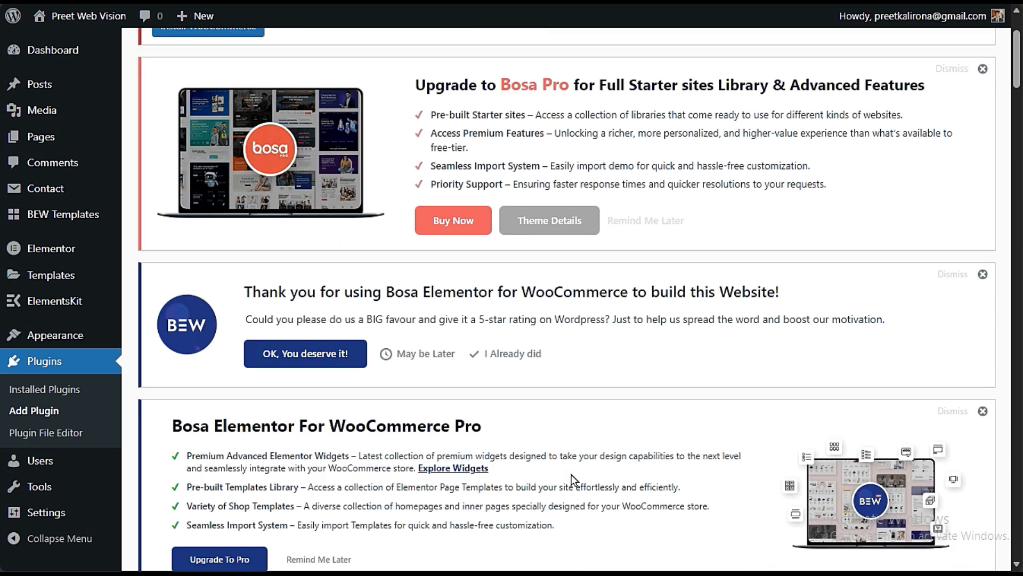